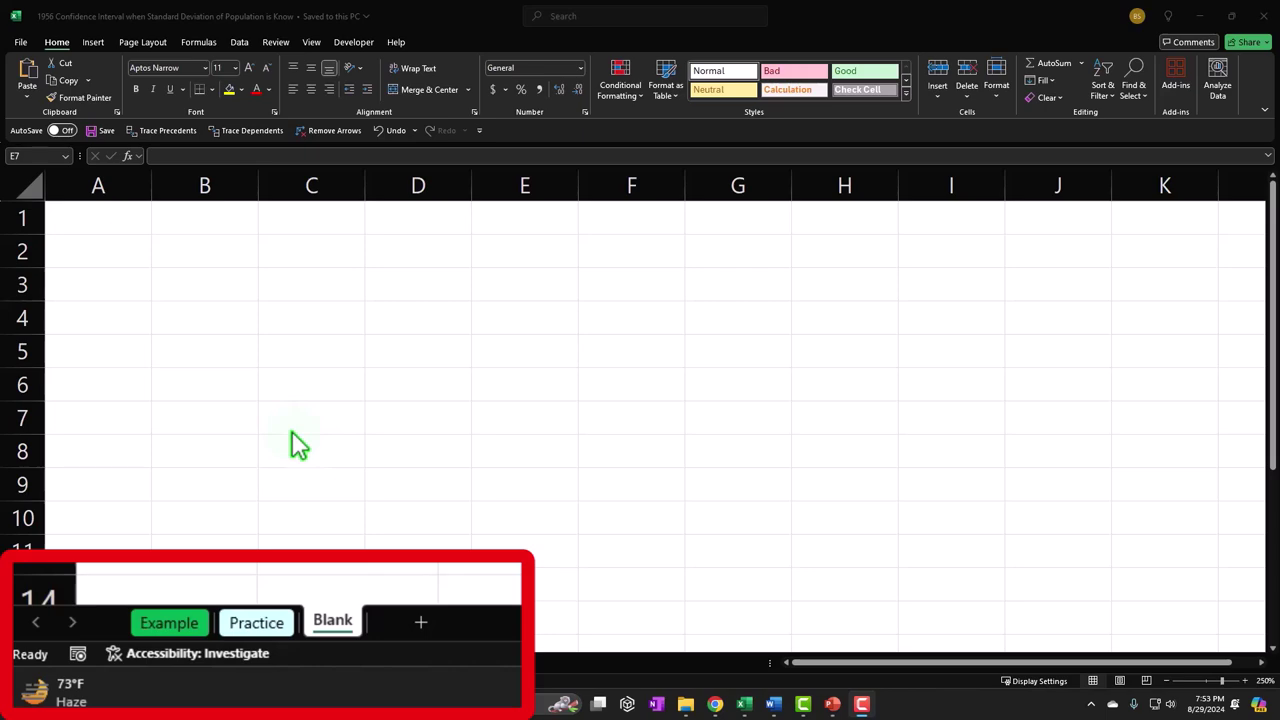
Examine the completed Example sheet, including the normal distribution chart beyond its last data columns.
click(110, 663)
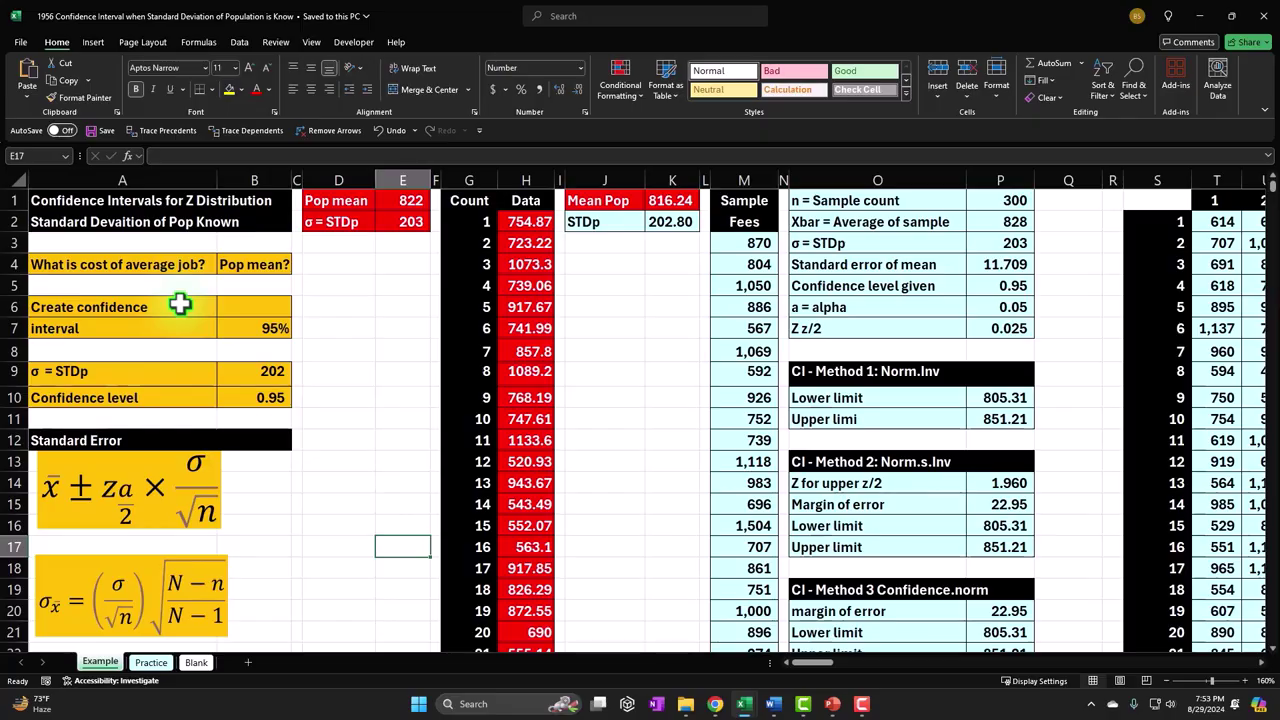
click(818, 663)
drag(818, 663, 1265, 685)
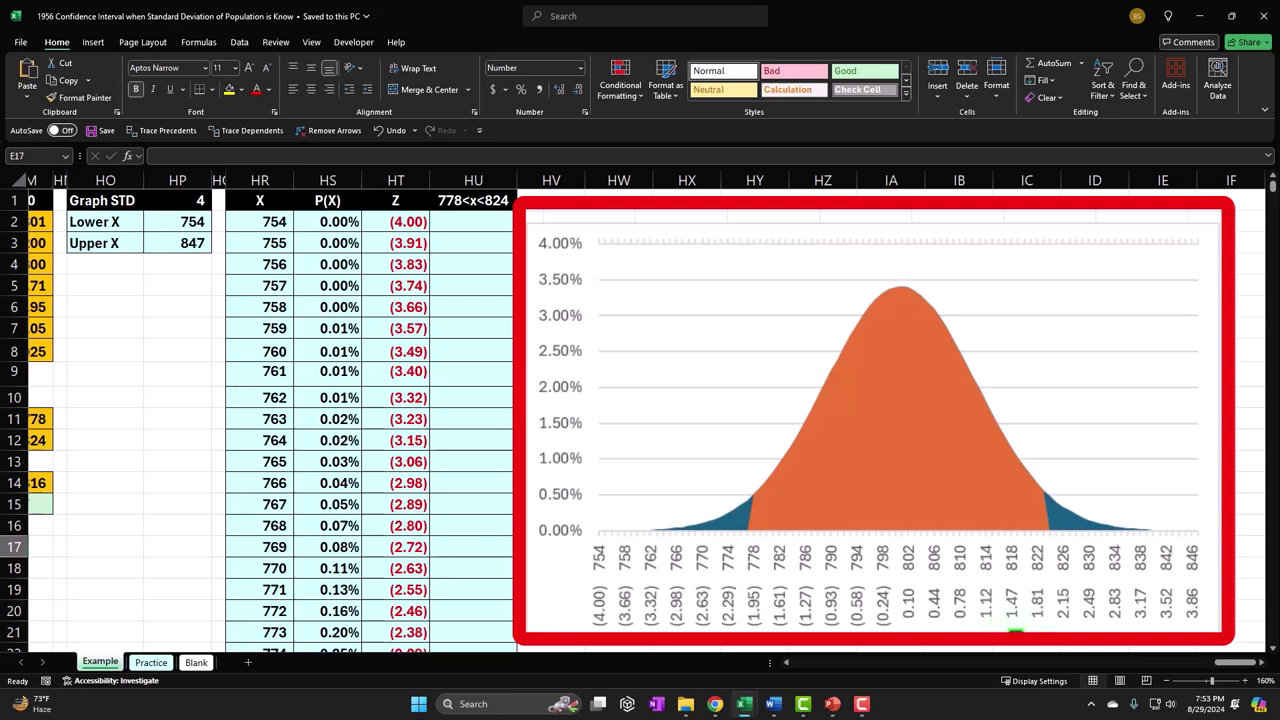
mouse_move(907, 525)
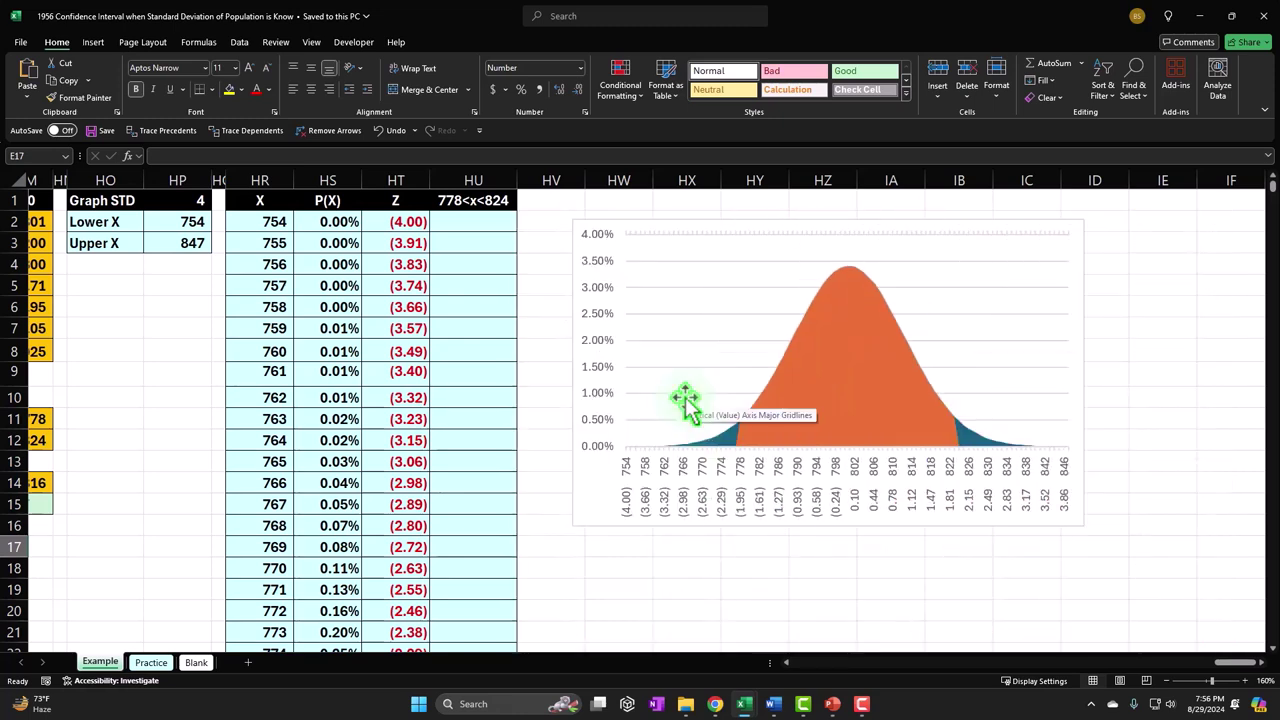
drag(1242, 664, 800, 662)
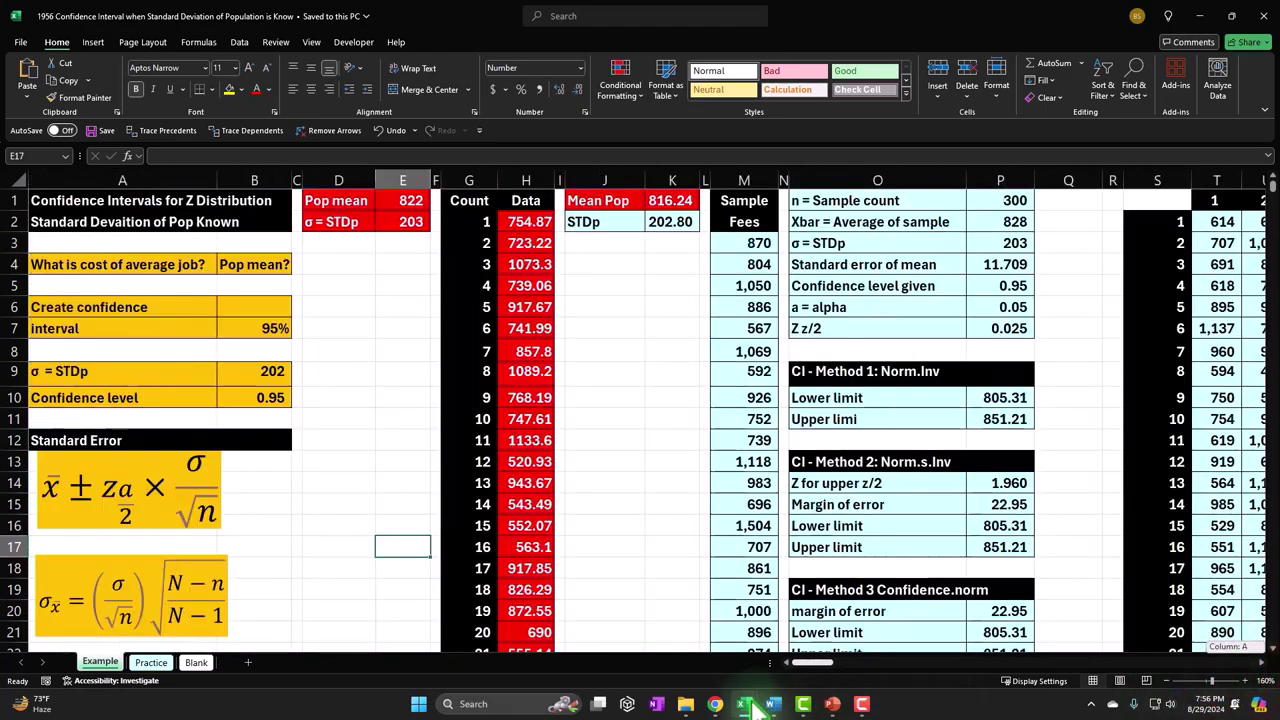
Review the problem inputs and standard error formulas on the Example sheet, and the unfilled Practice sheet.
click(284, 251)
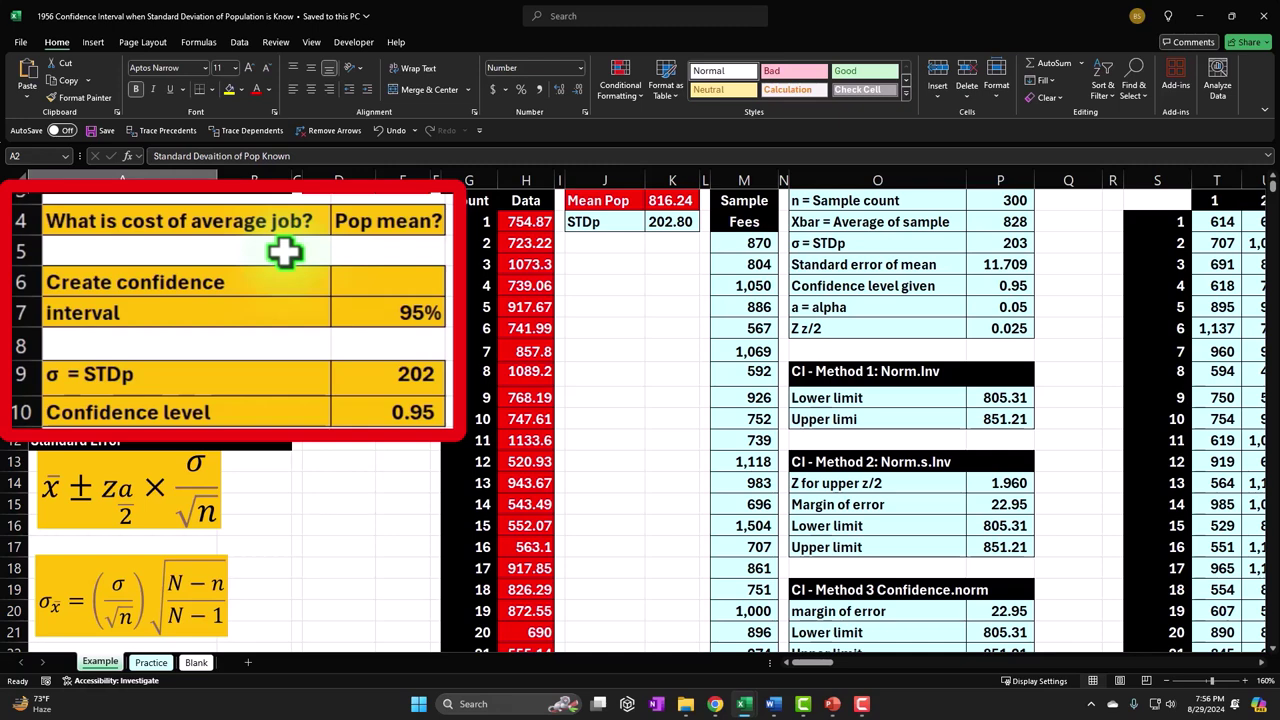
click(245, 195)
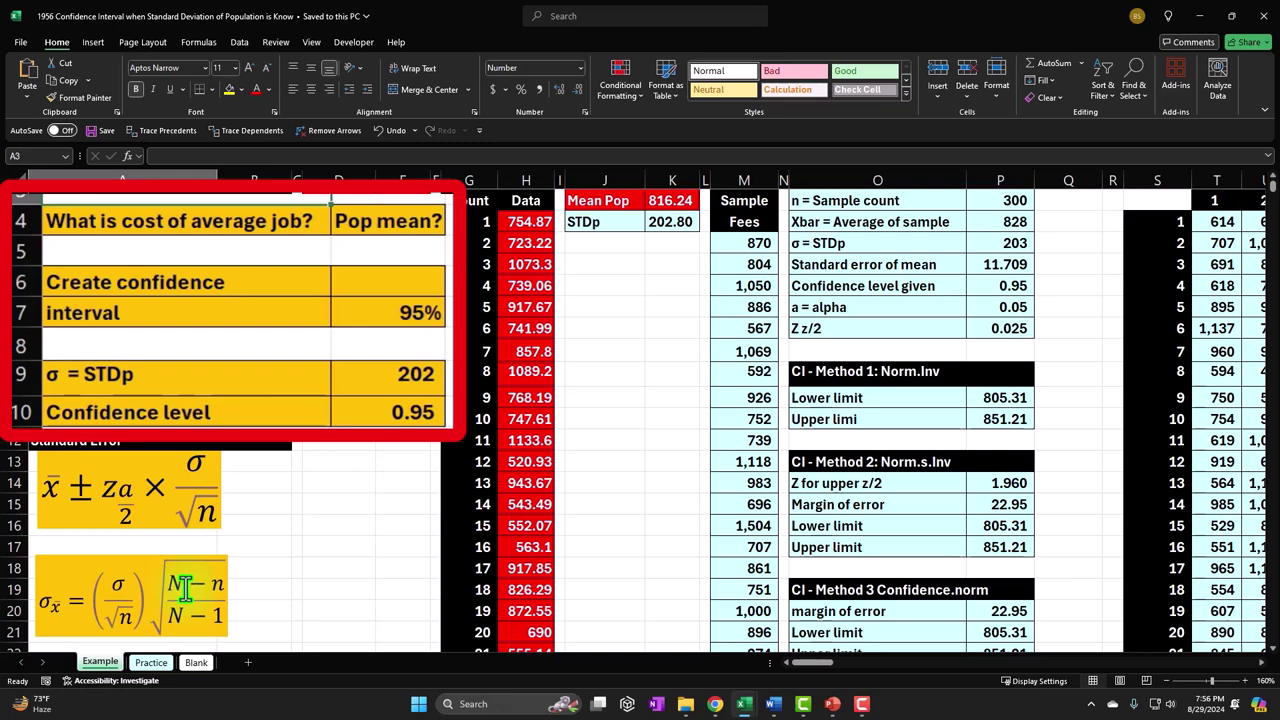
click(216, 386)
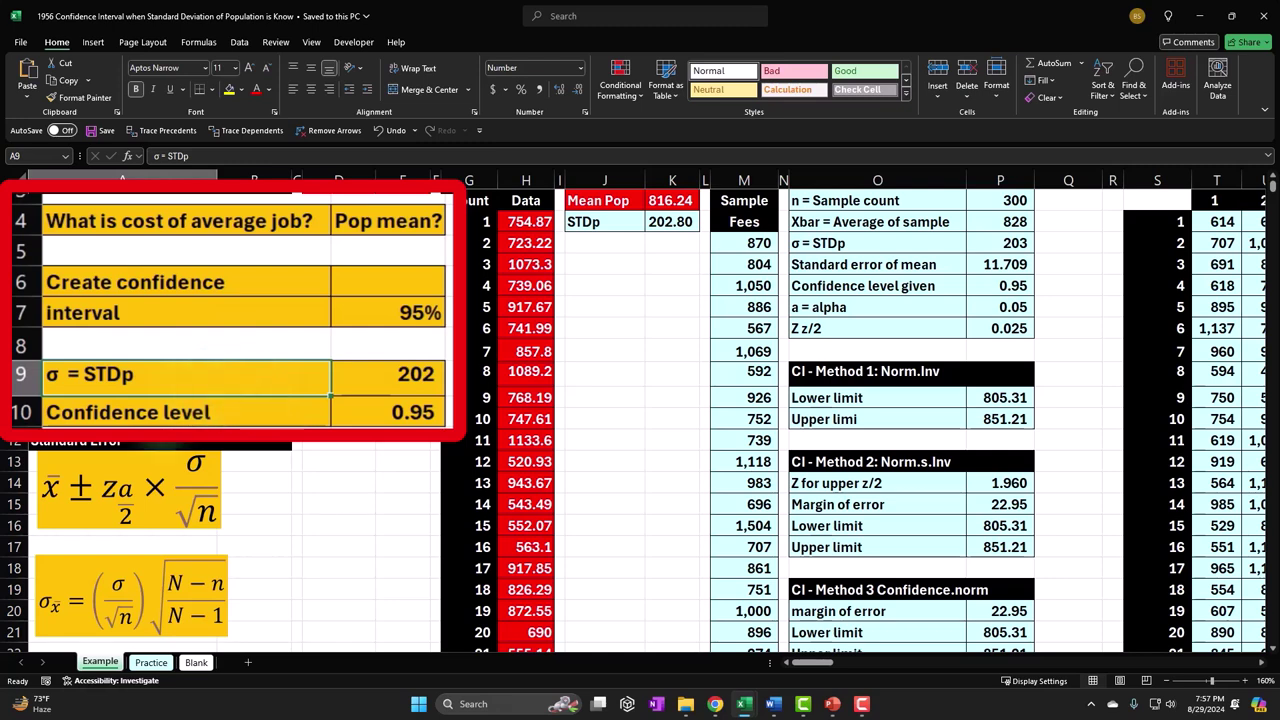
click(227, 587)
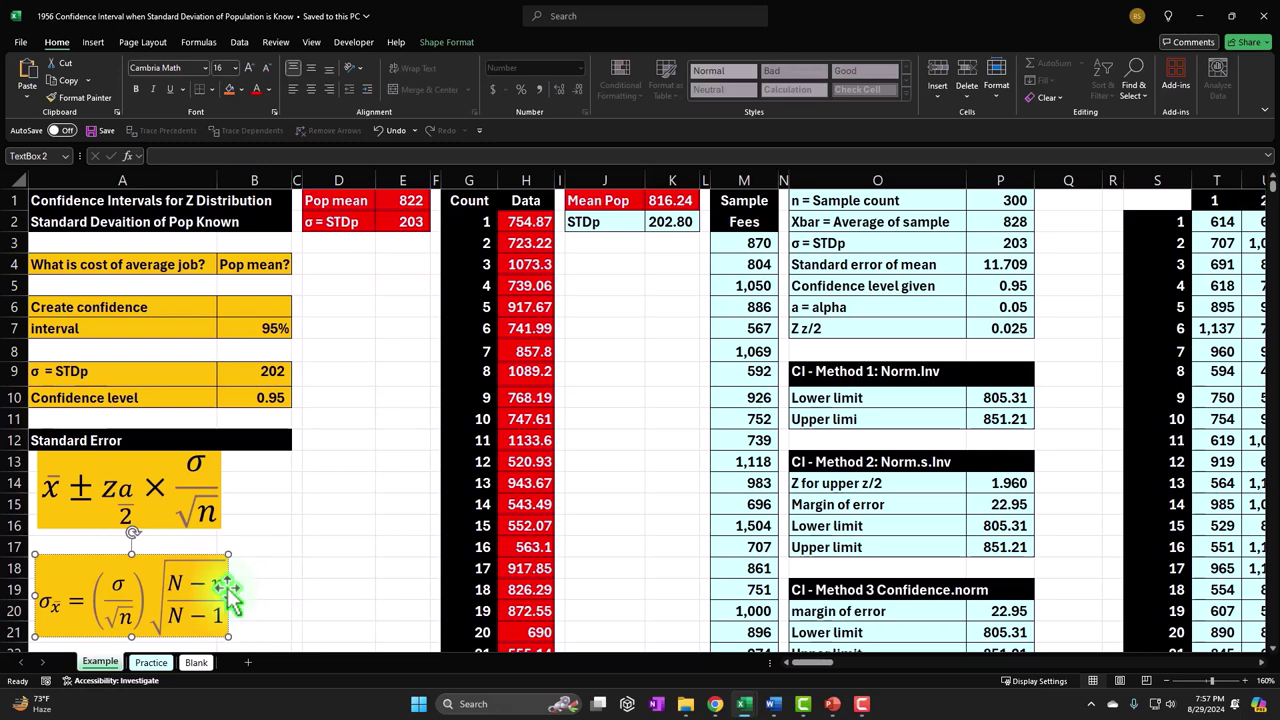
click(151, 662)
click(628, 326)
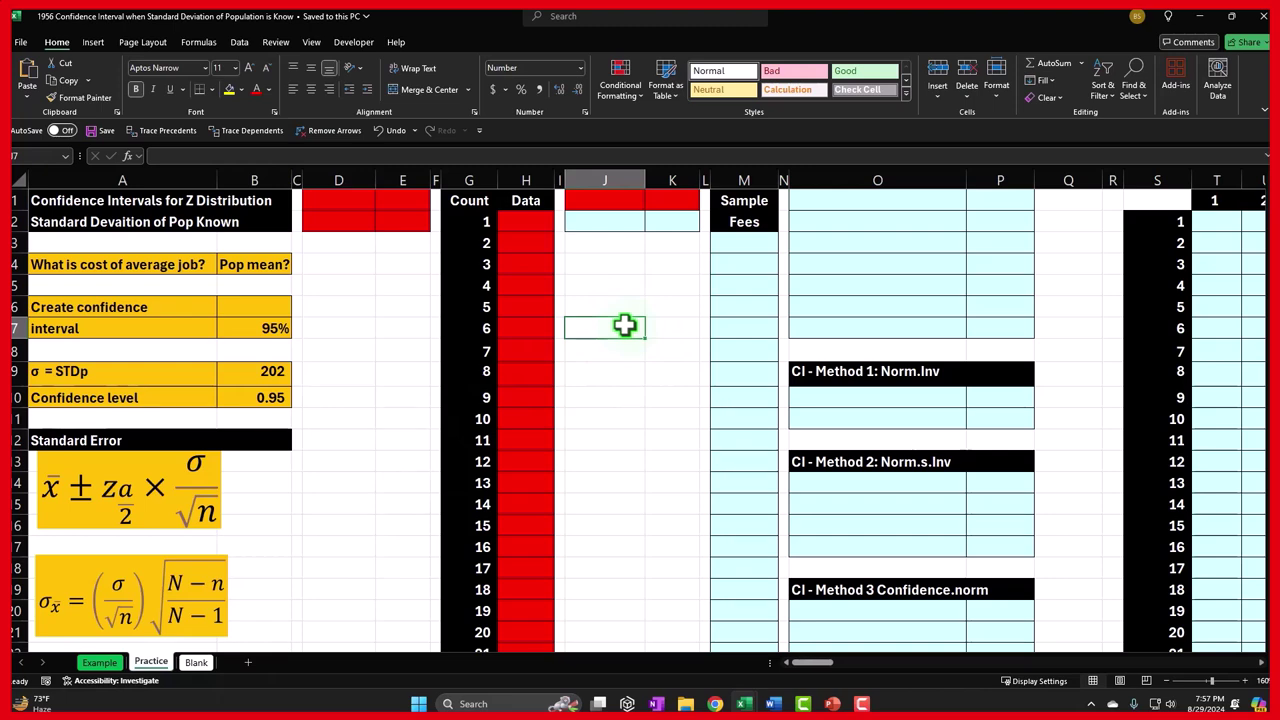
Format all cells of the Blank sheet as bold Currency with no symbol, 0 decimal places and negatives in red parentheses.
click(195, 663)
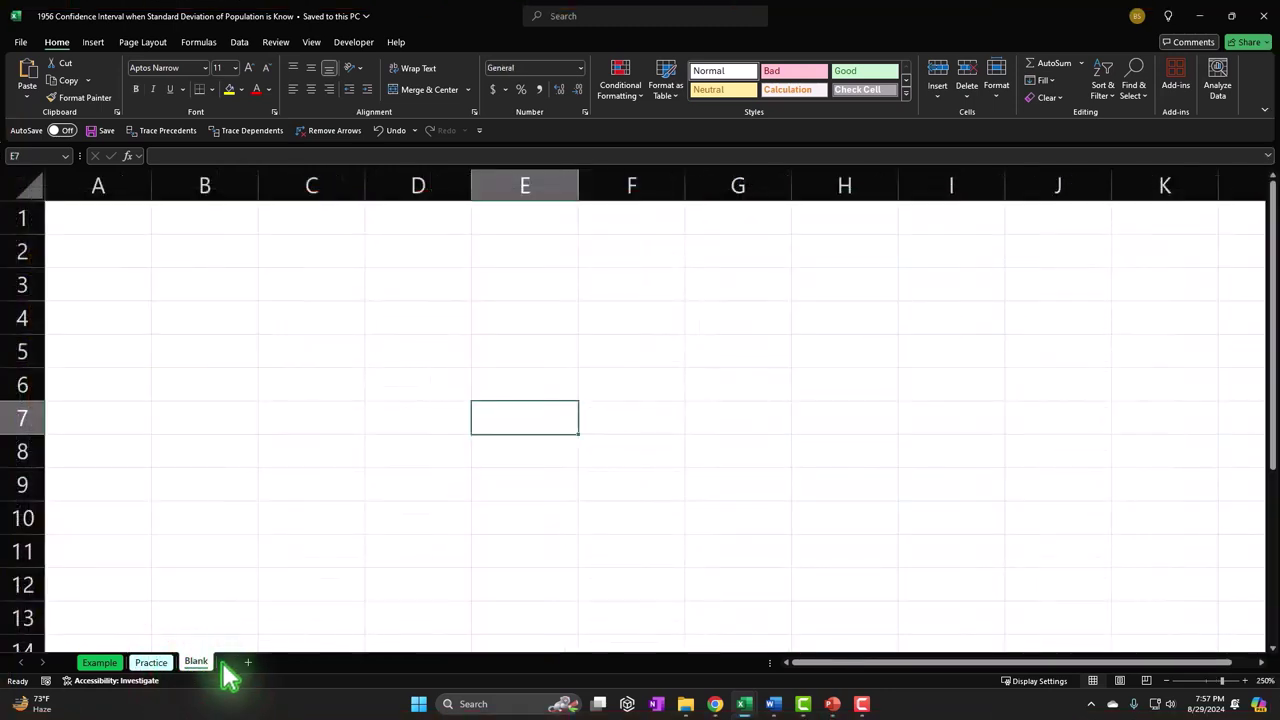
click(250, 557)
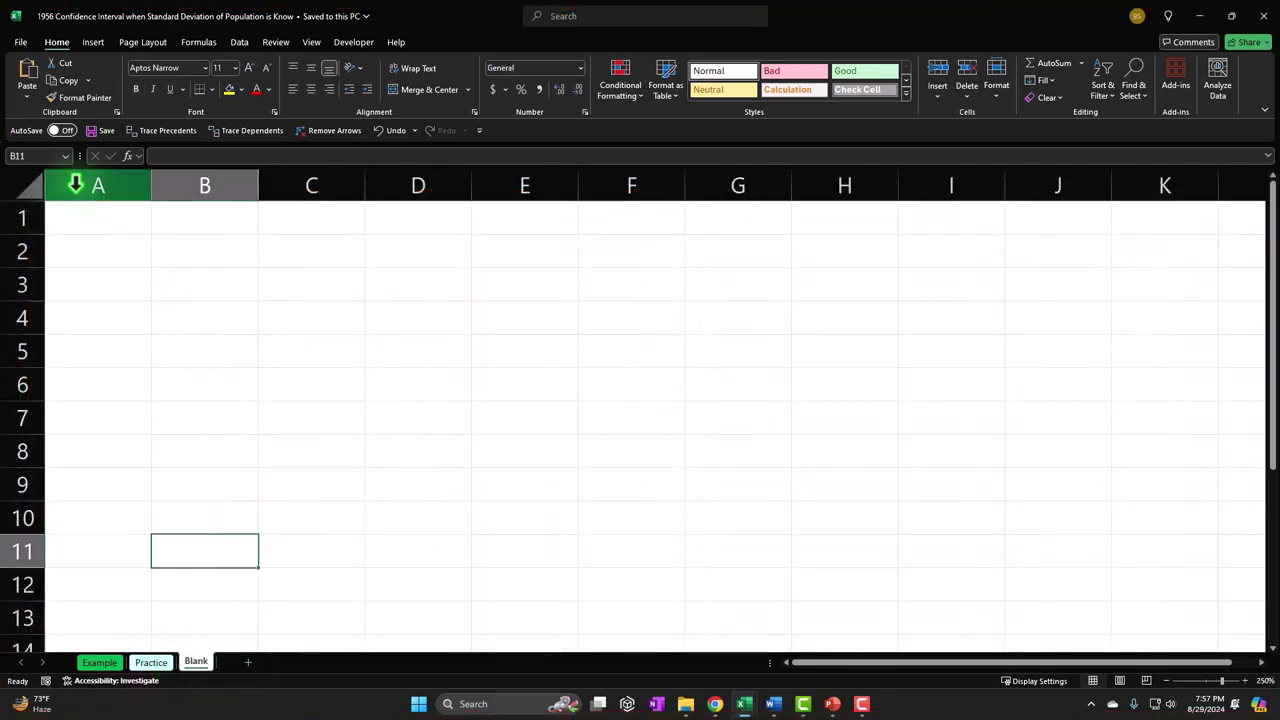
click(30, 186)
right_click(277, 268)
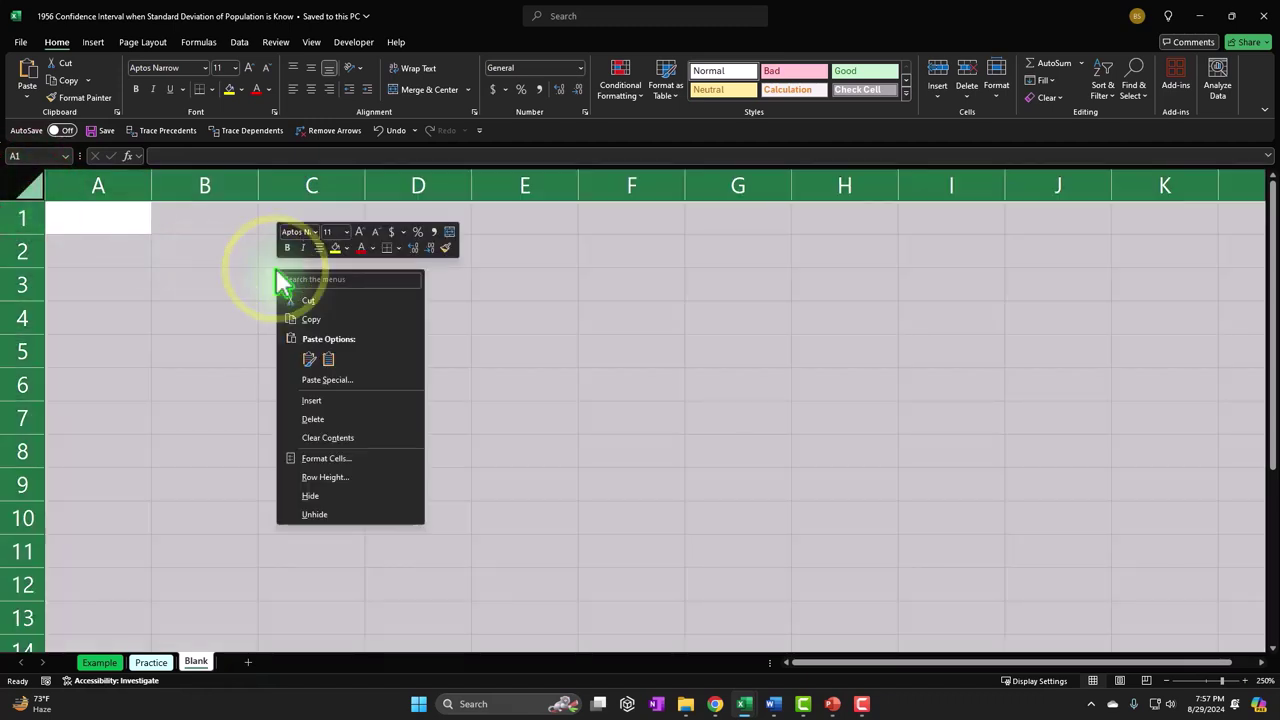
click(335, 565)
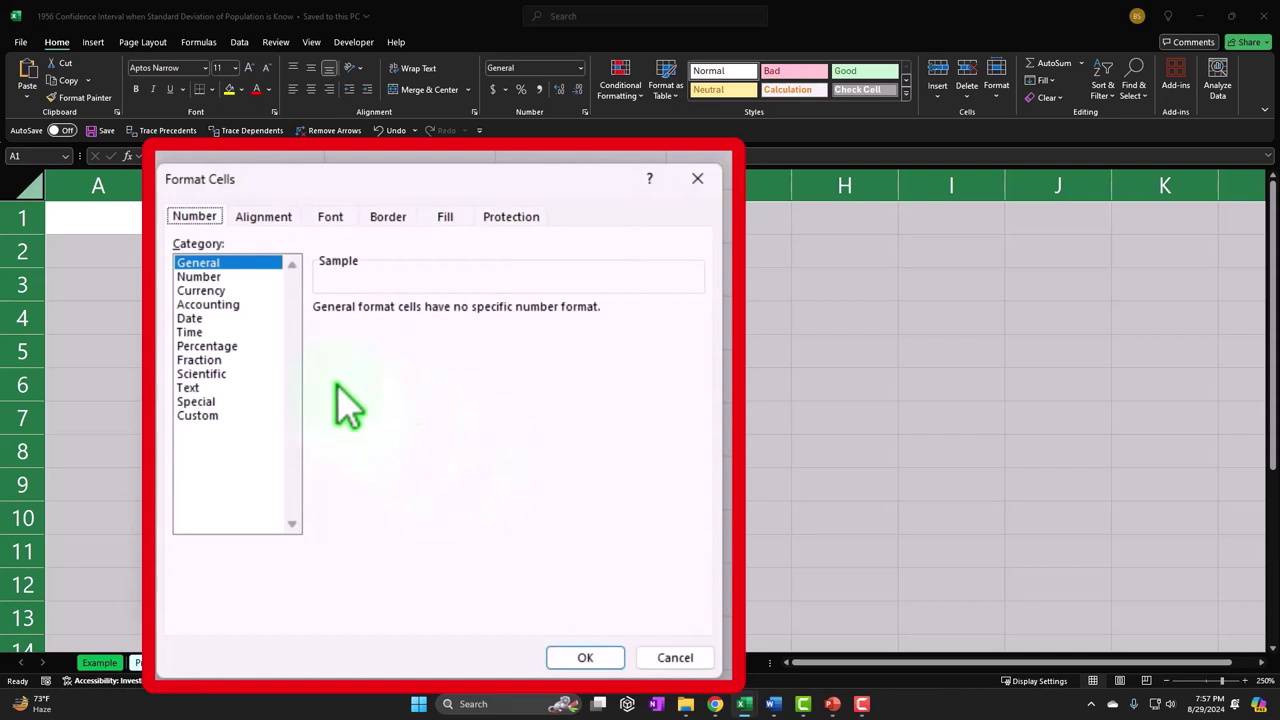
click(212, 291)
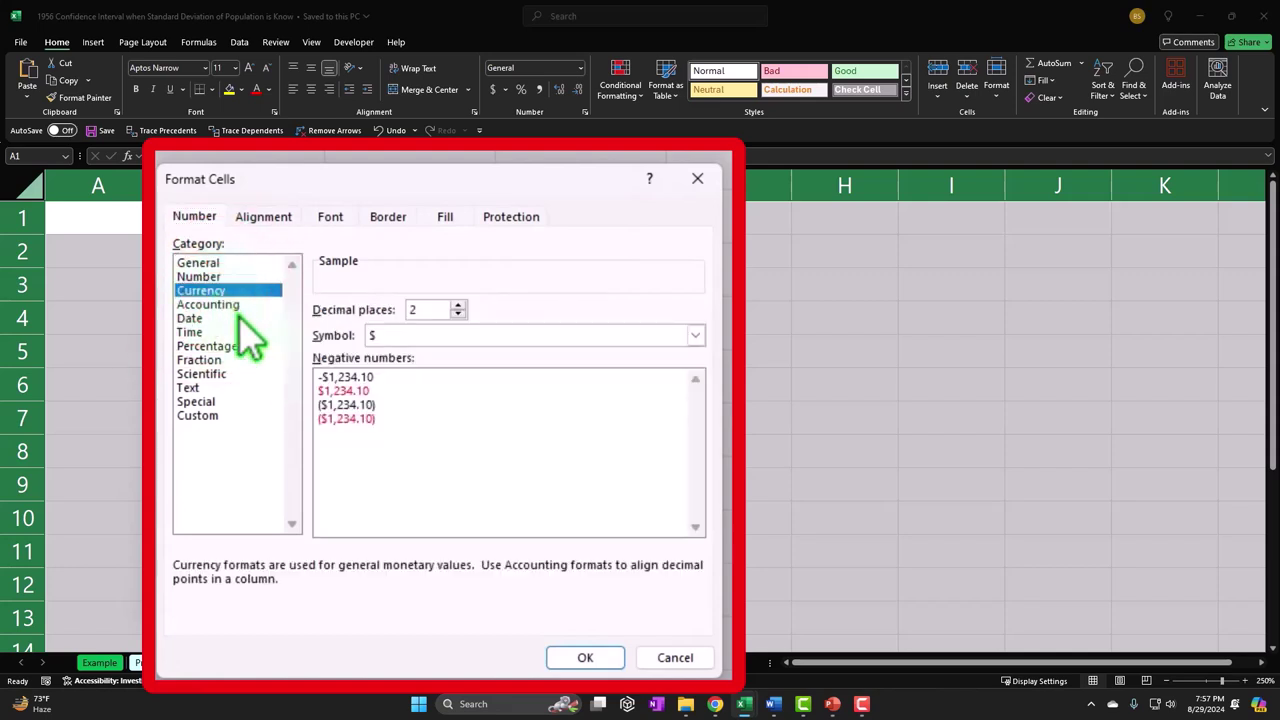
click(360, 418)
click(425, 337)
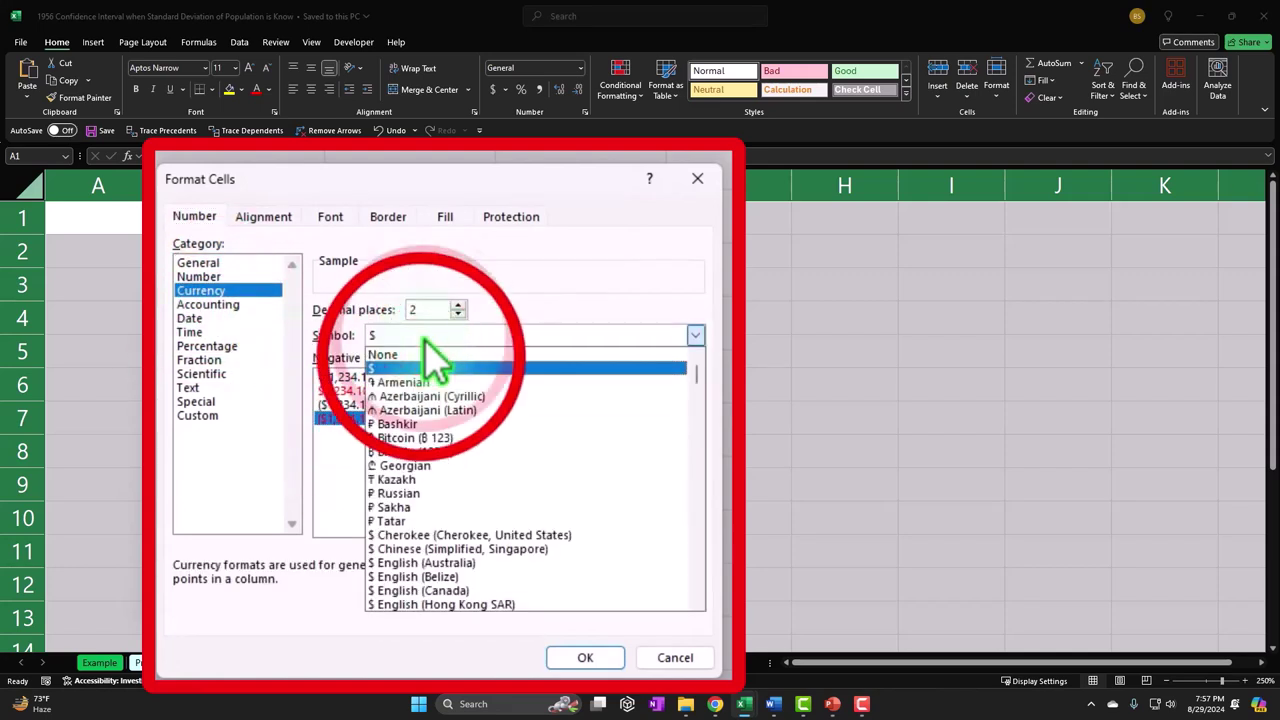
click(430, 366)
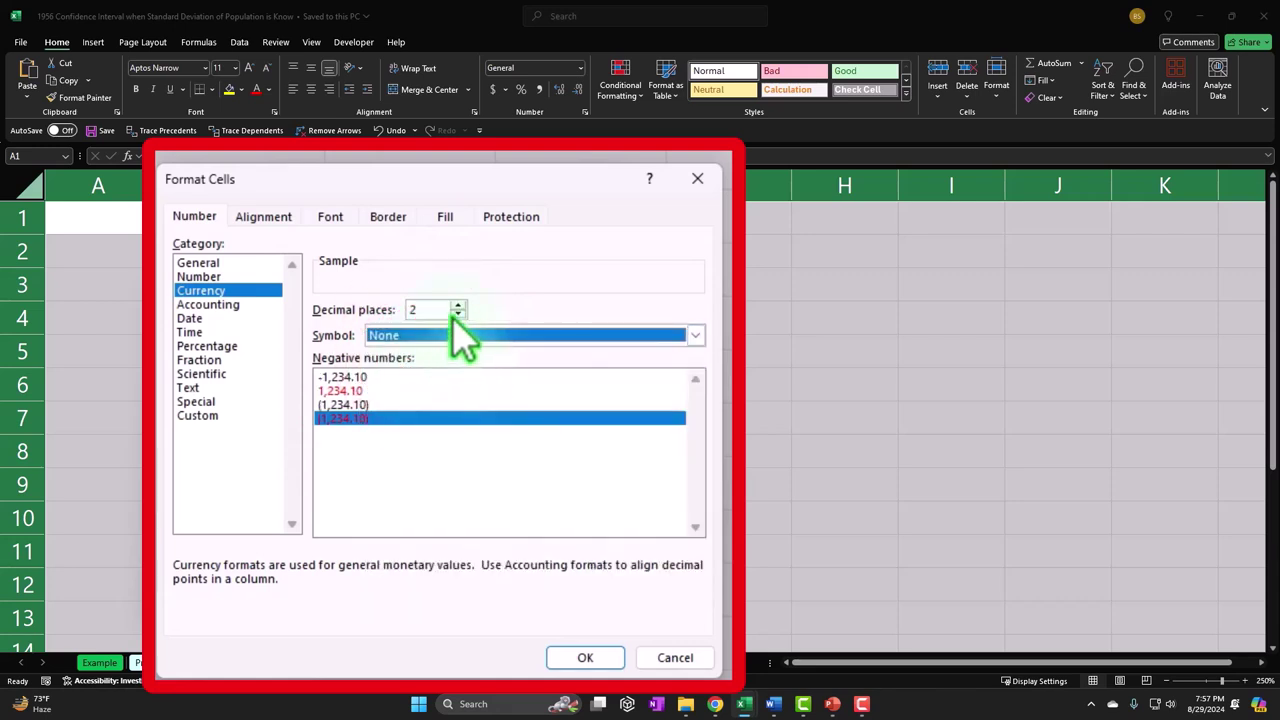
click(457, 314)
double_click(457, 319)
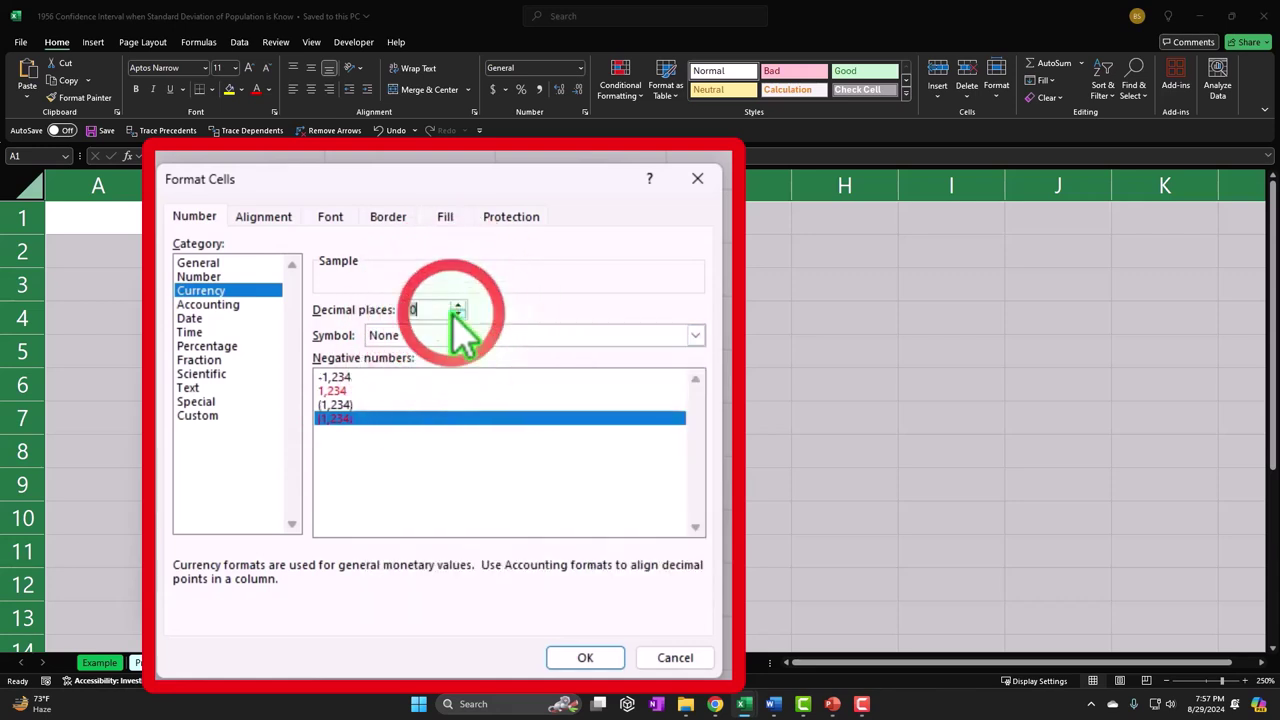
click(592, 657)
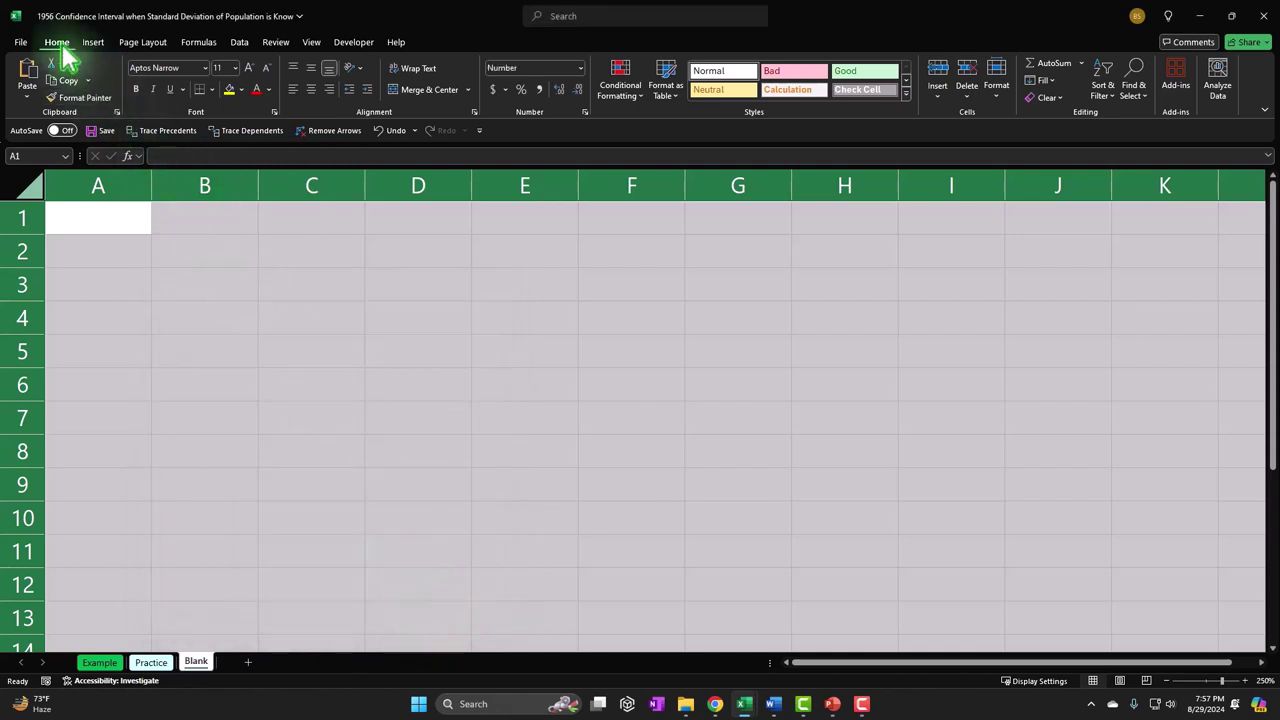
click(136, 89)
click(183, 245)
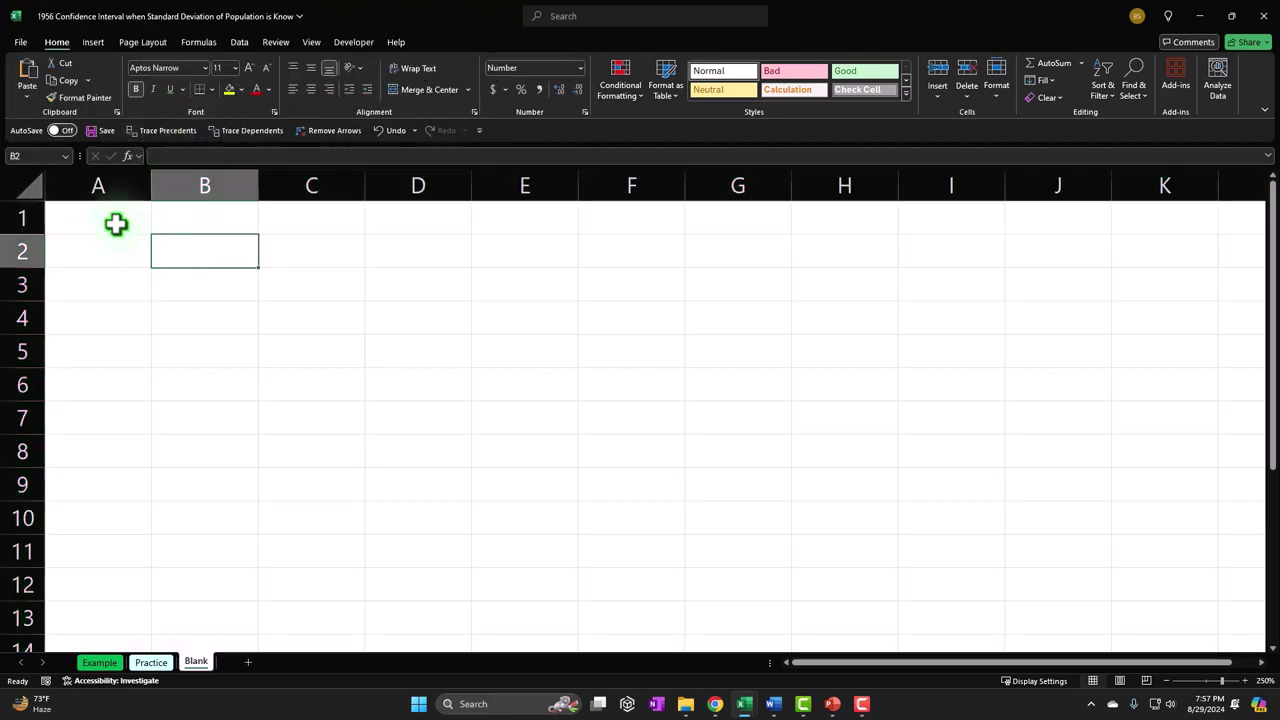
Enter the title "Confidence Iternals for Z Dekstribution" in cell A1.
click(116, 224)
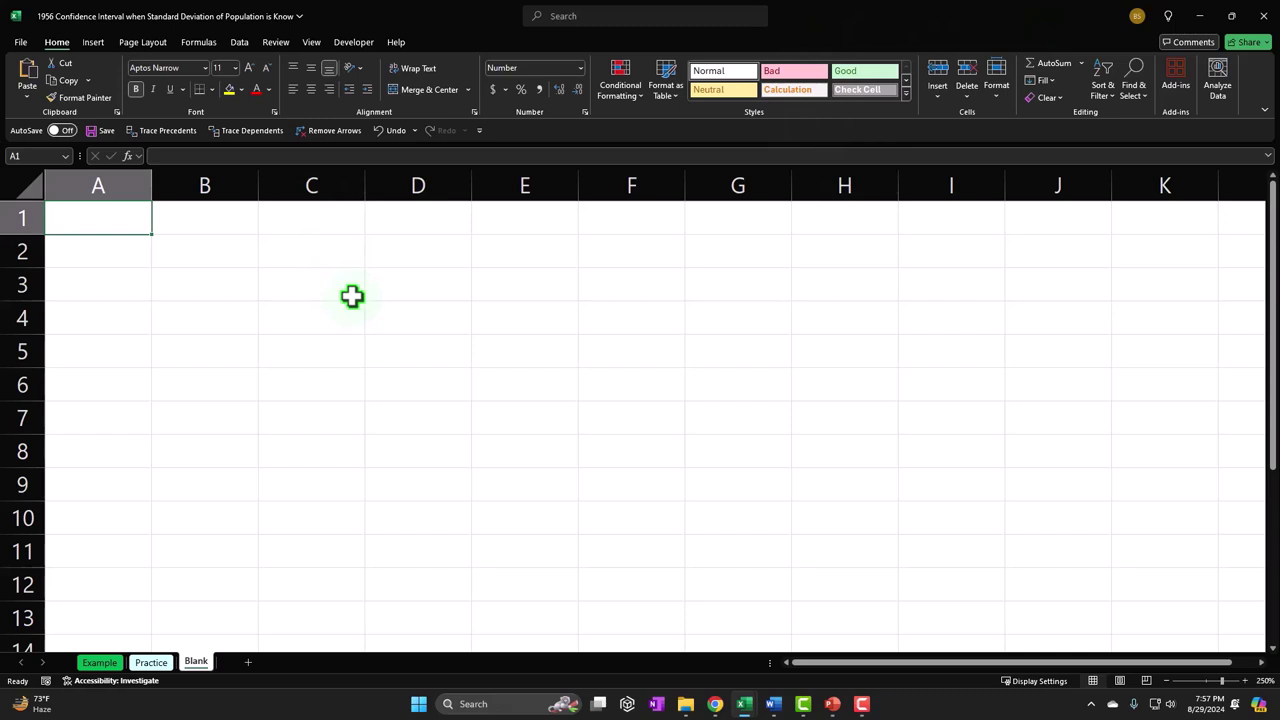
text(Con)
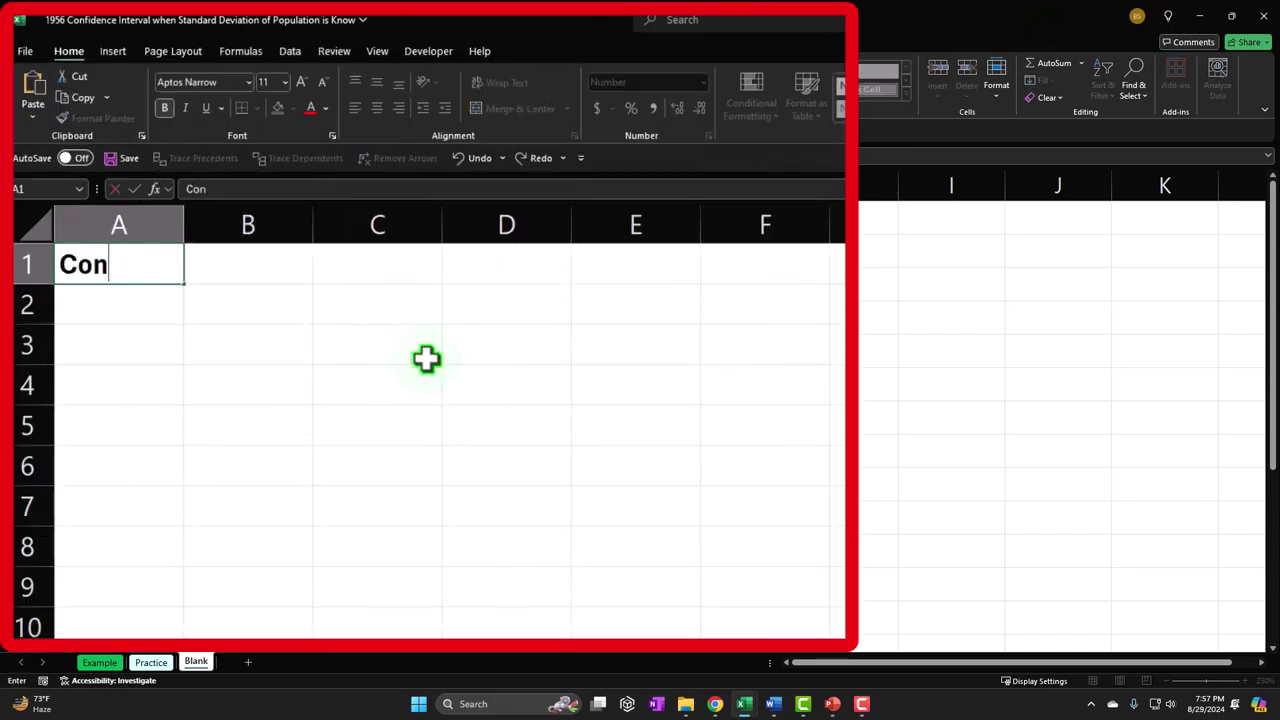
text(fidence Iterne)
key(BackSpace)
text(als)
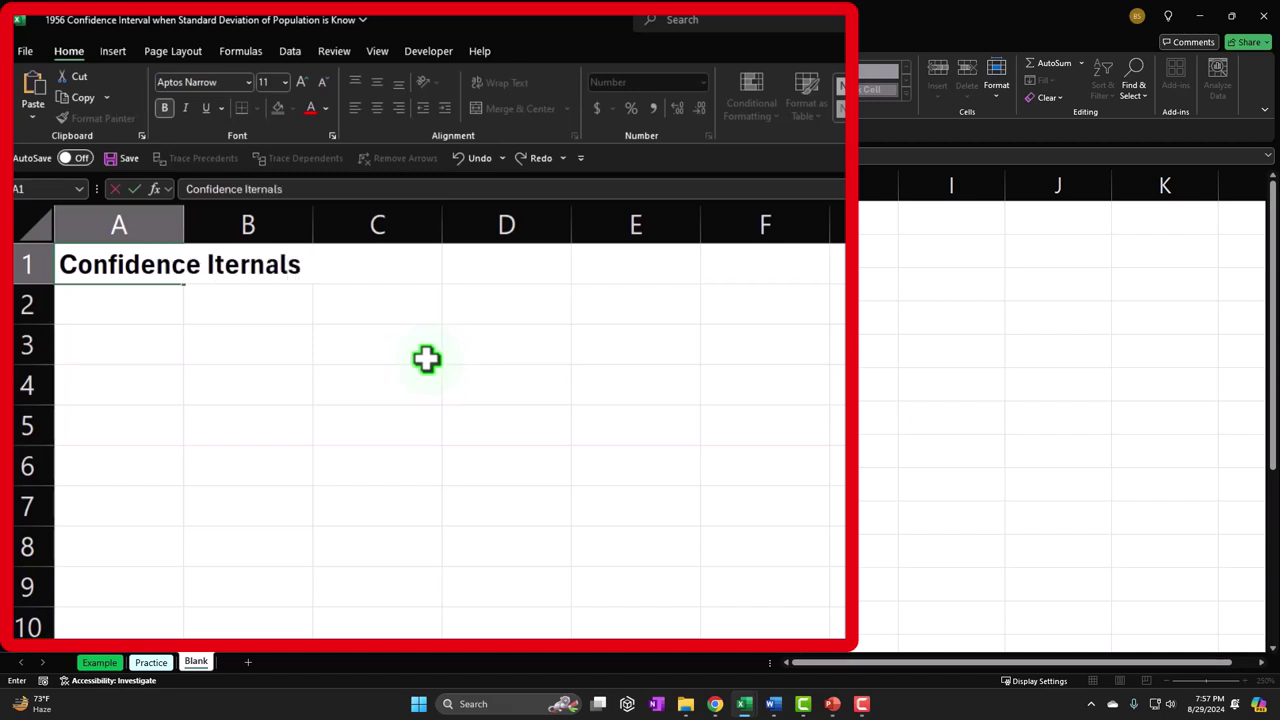
text( for Z)
text( i)
key(BackSpace)
text(Sias)
key(BackSpace)
key(BackSpace)
key(BackSpace)
key(BackSpace)
text(D)
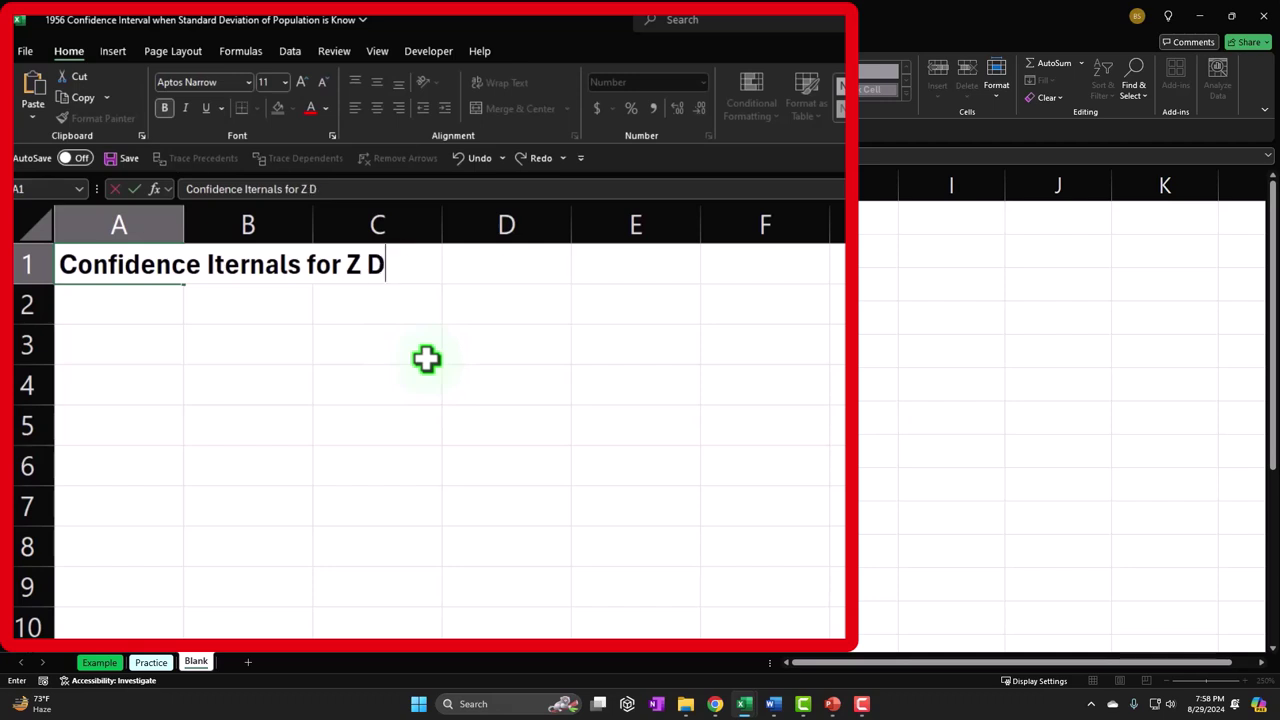
text(ekstribution)
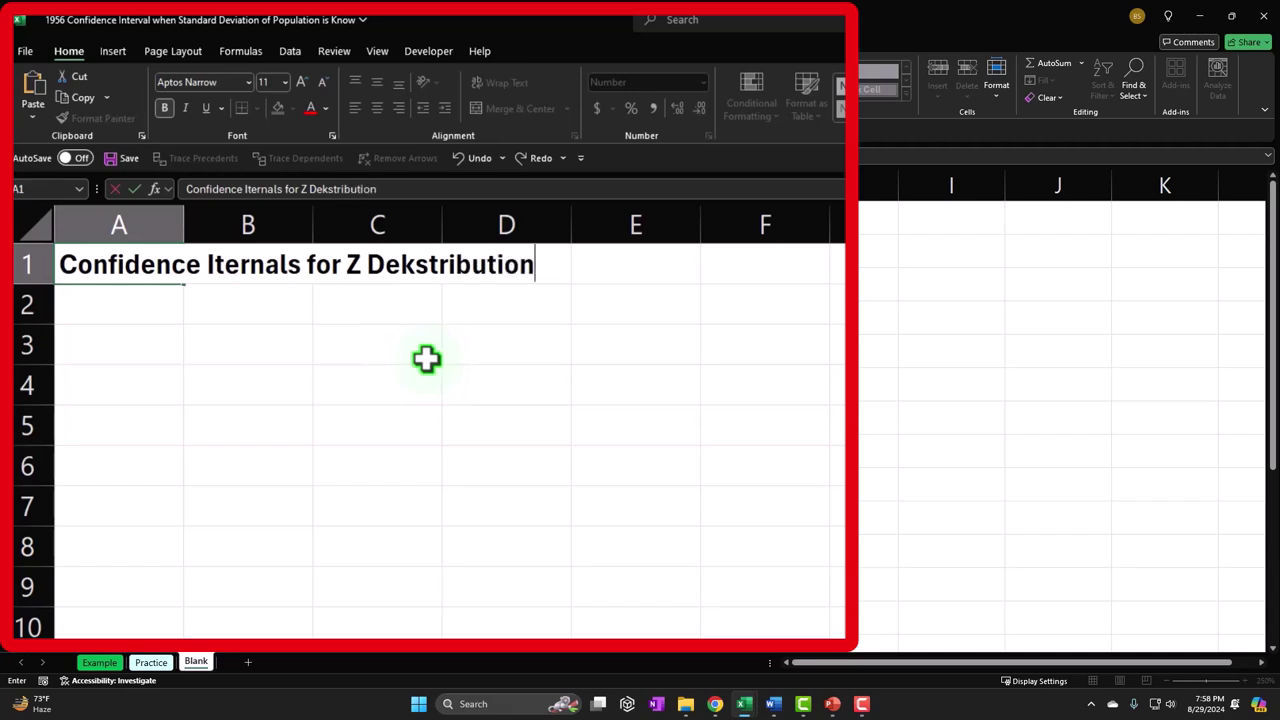
key(Return)
Enter the subtitle "Standard Deviation of Pop Known" in cell A2.
text(Sta)
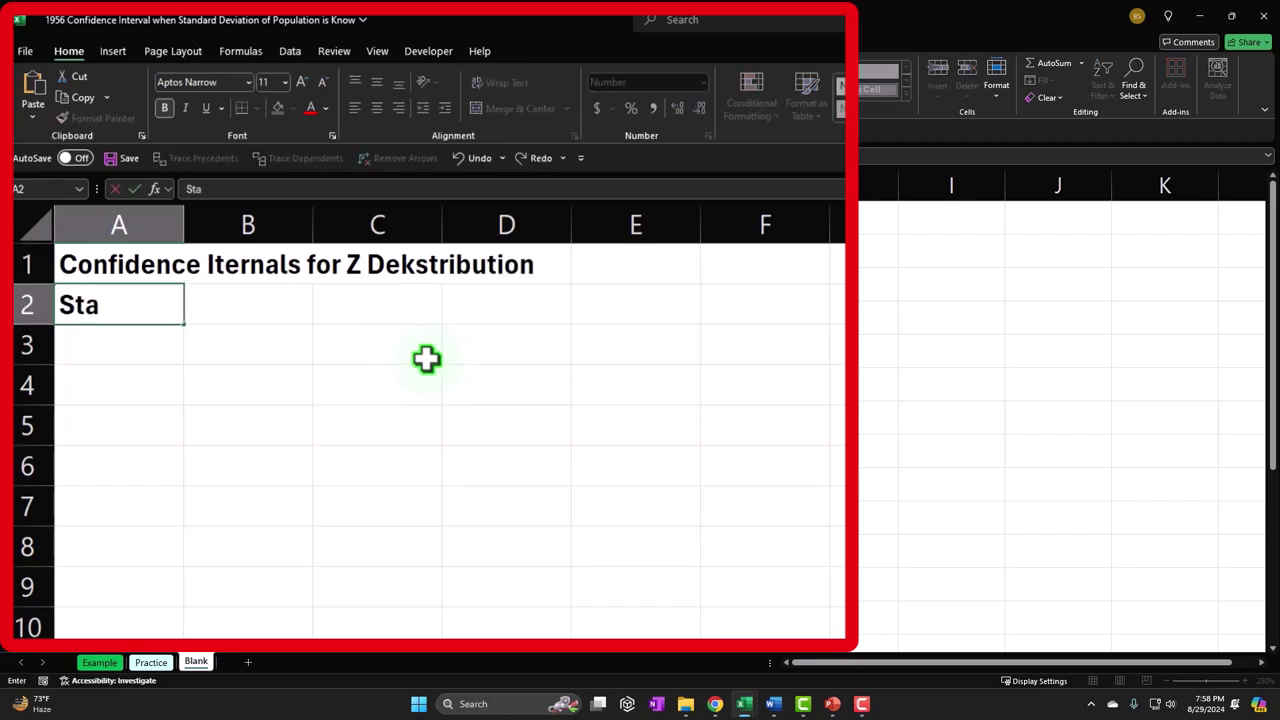
text(ndard Deviat)
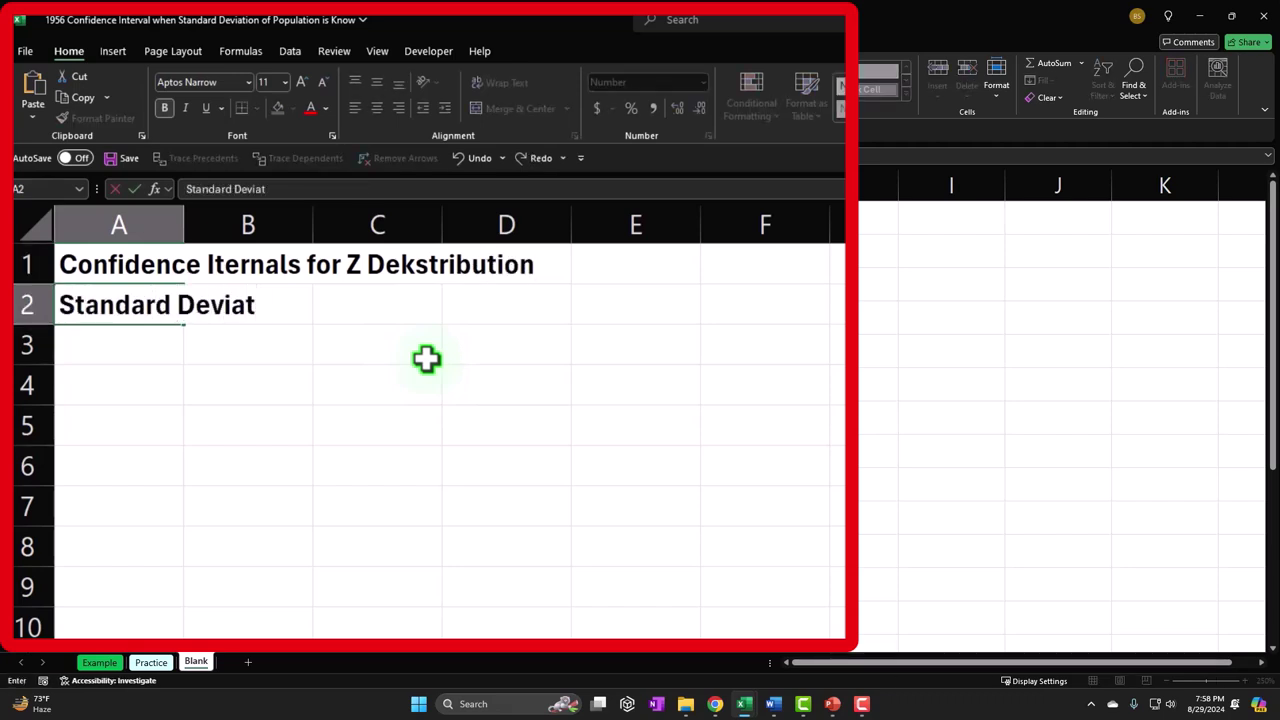
text(ion of Pop )
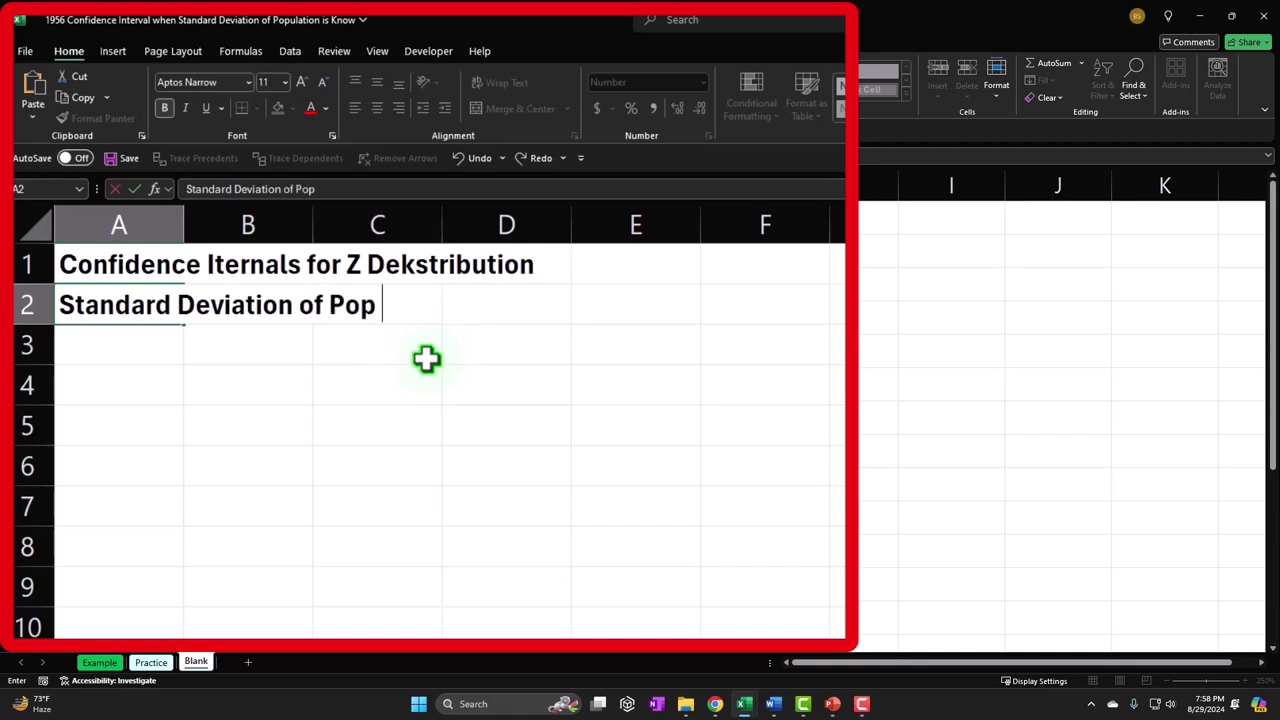
text(Known)
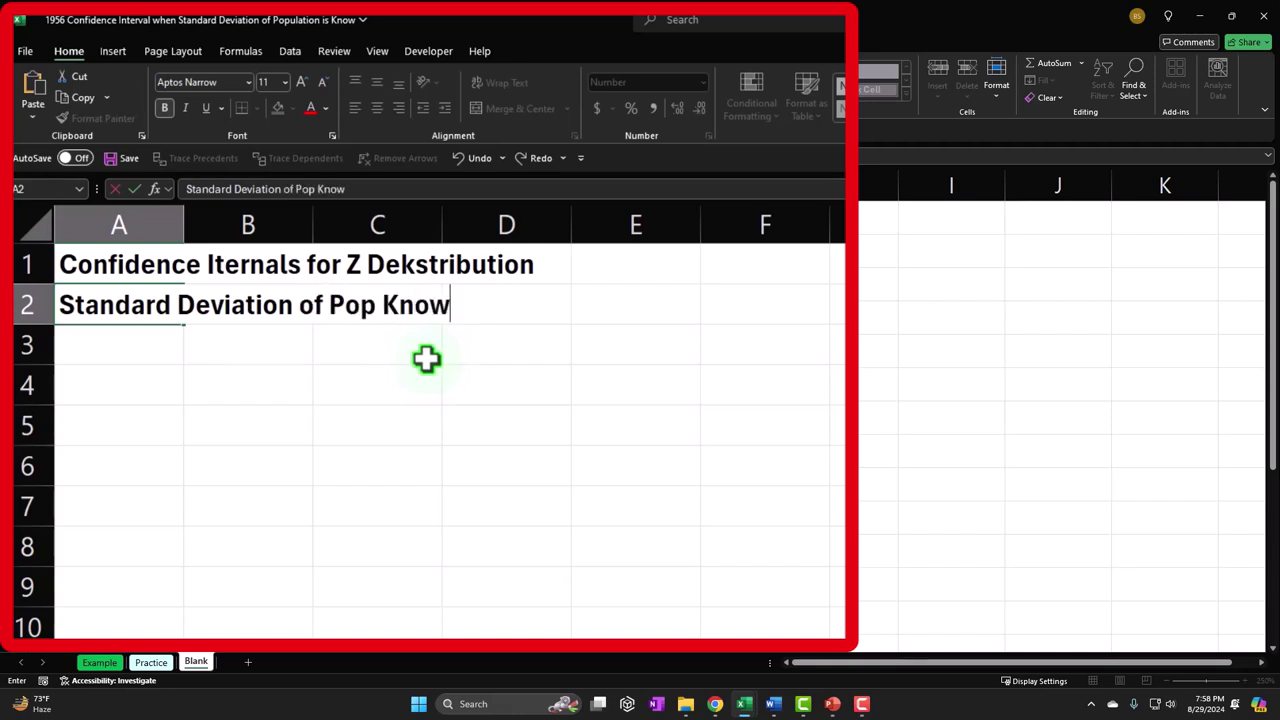
key(Return)
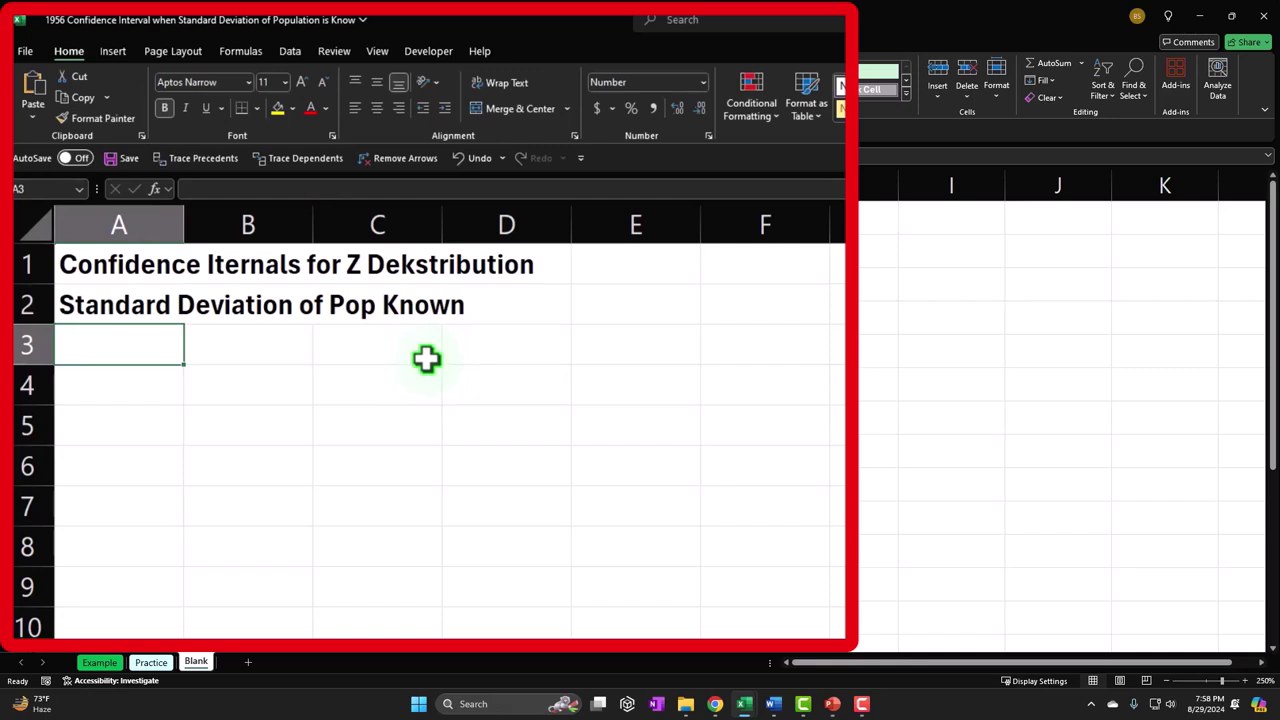
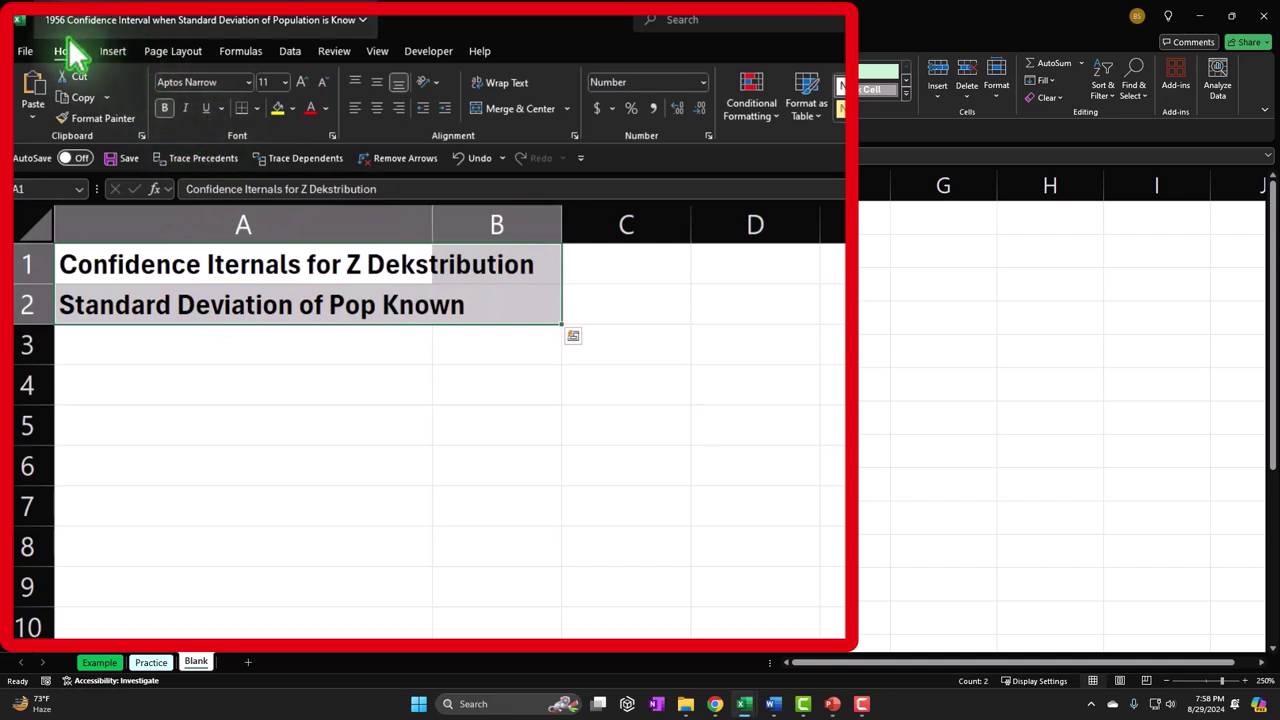
Give the header range A1:B2 a black fill and white text.
click(292, 108)
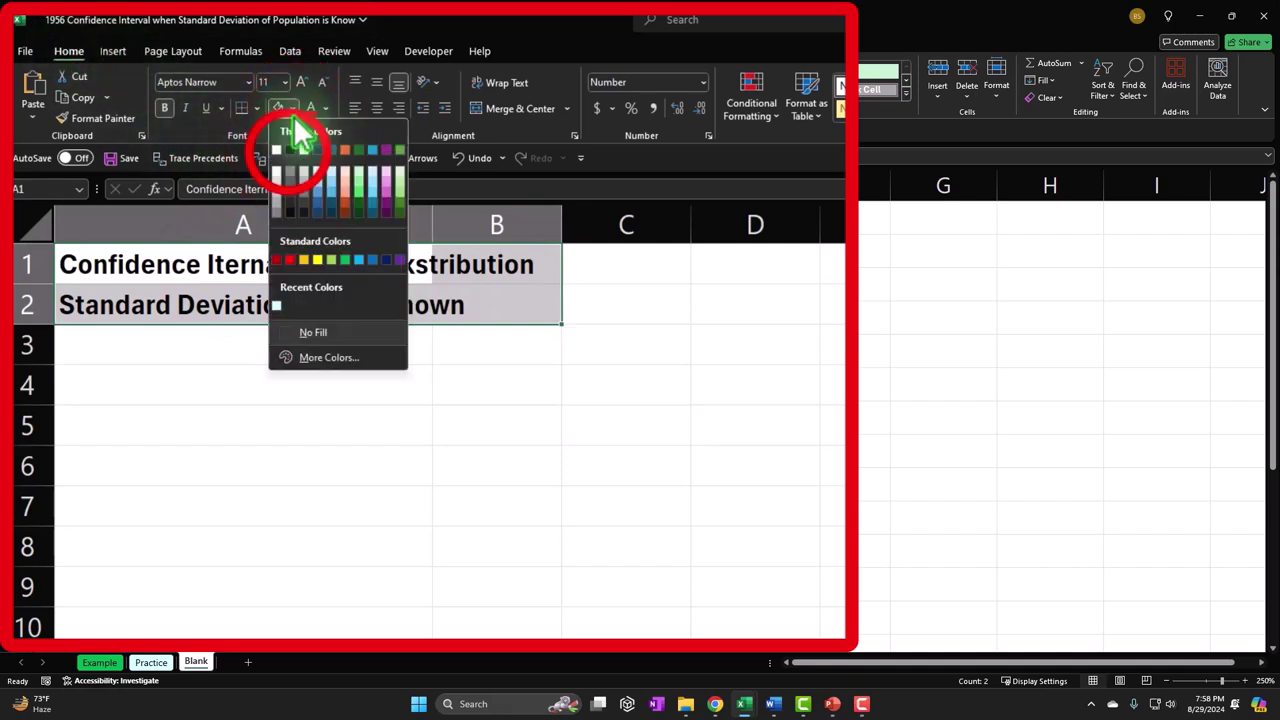
click(297, 148)
click(325, 108)
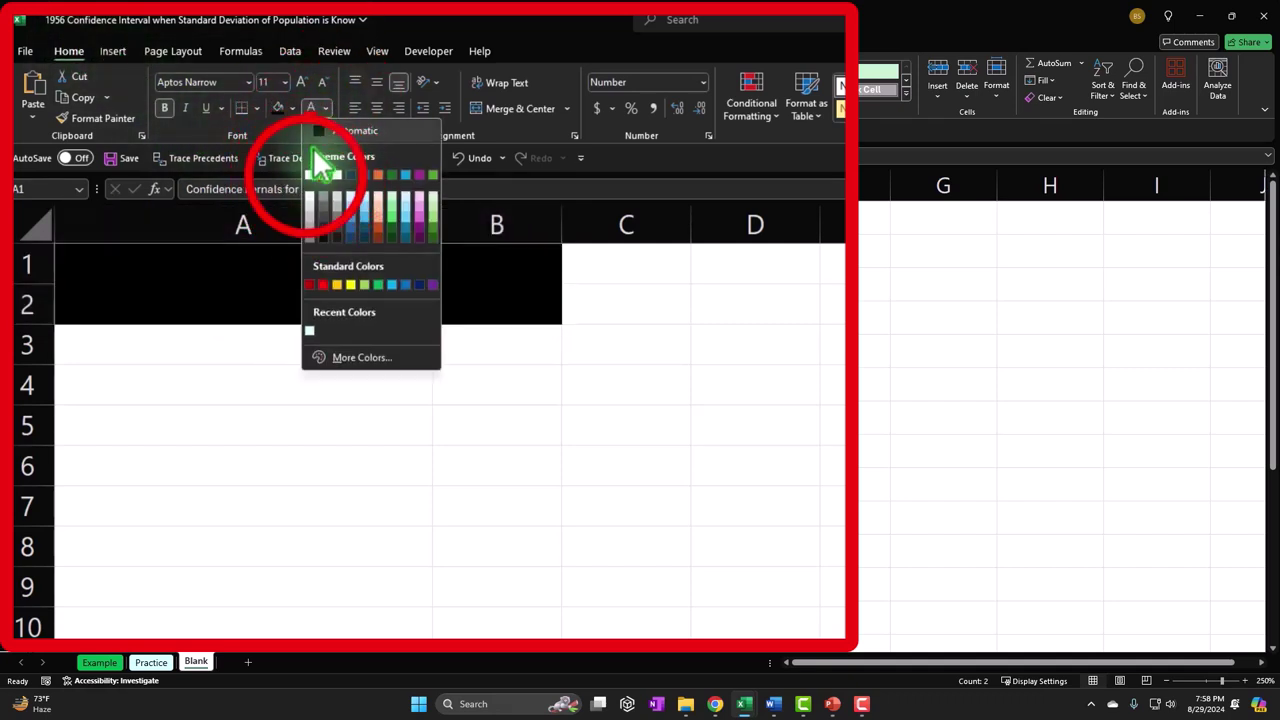
click(310, 178)
Enter the question "What is cost of average job?" in cell A4.
click(227, 384)
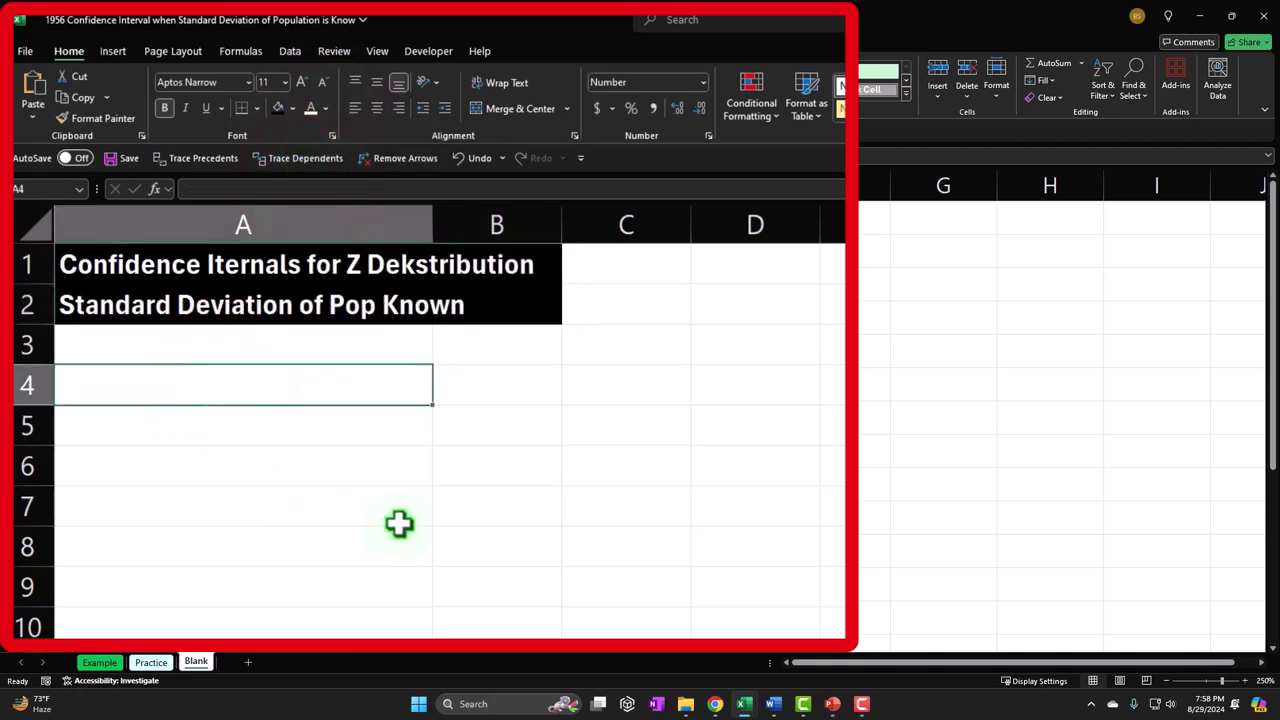
text(W)
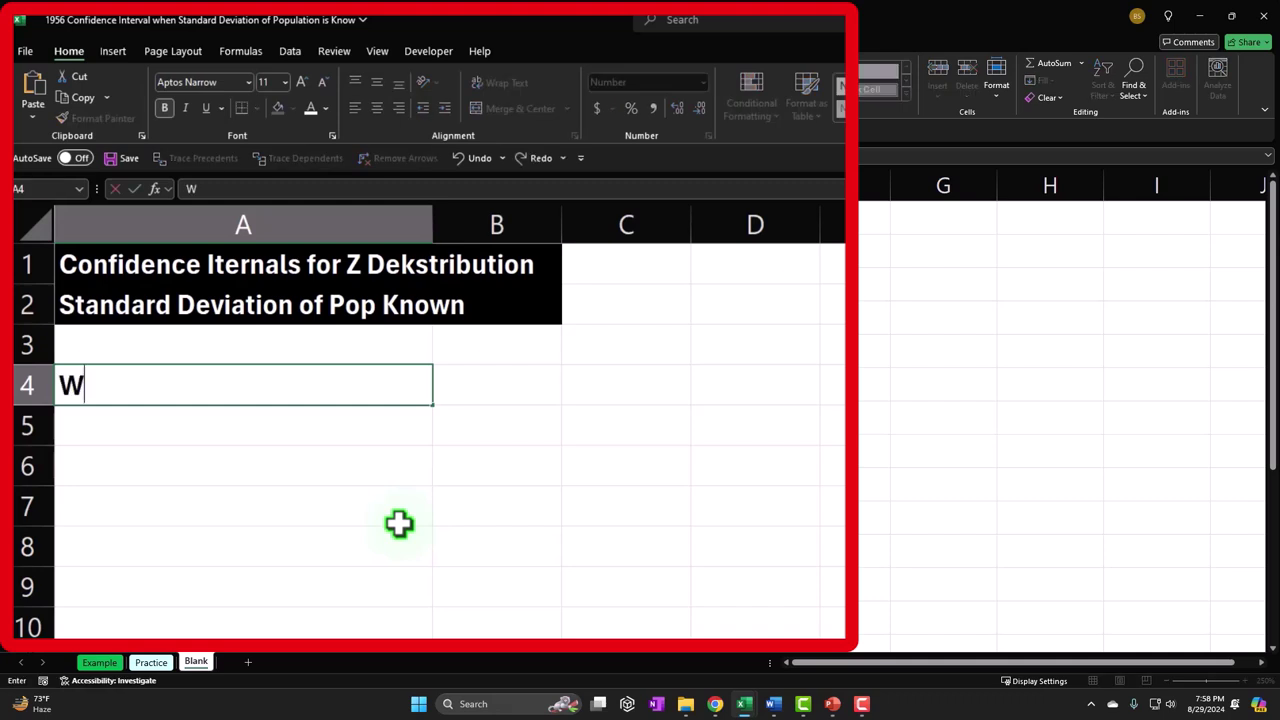
text(hat is cost of average job)
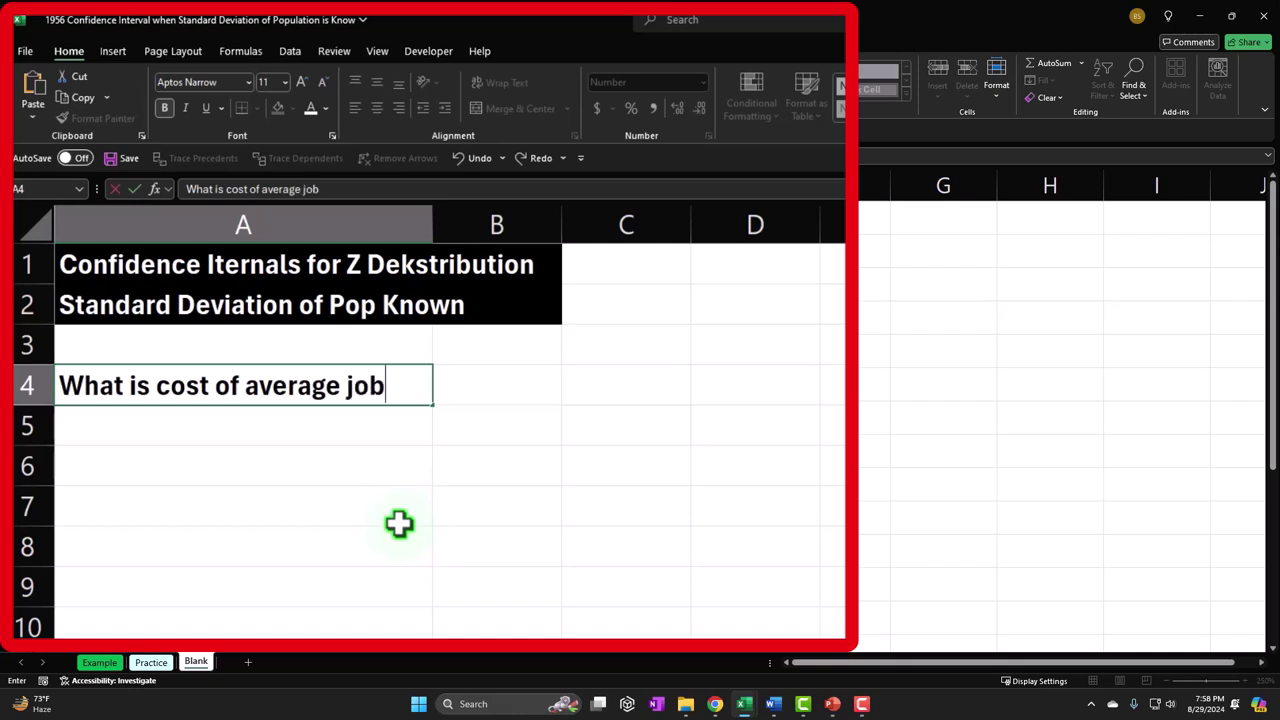
key(Tab)
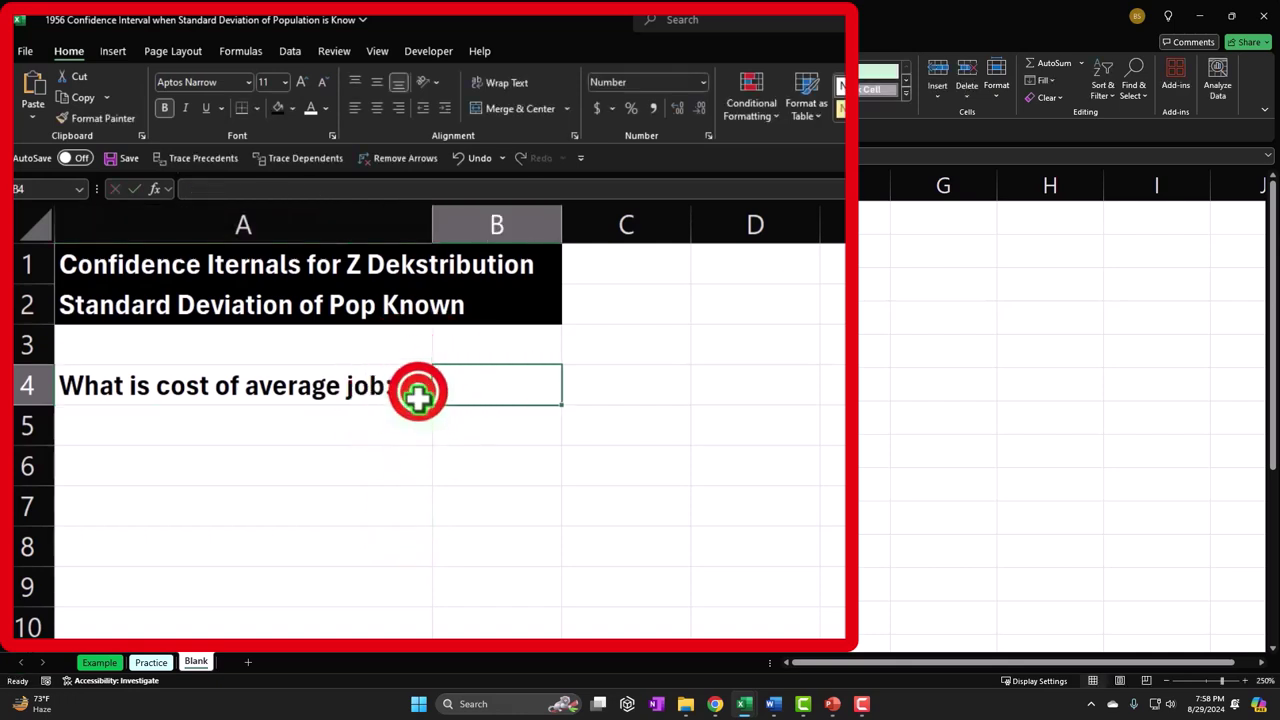
click(417, 390)
double_click(417, 390)
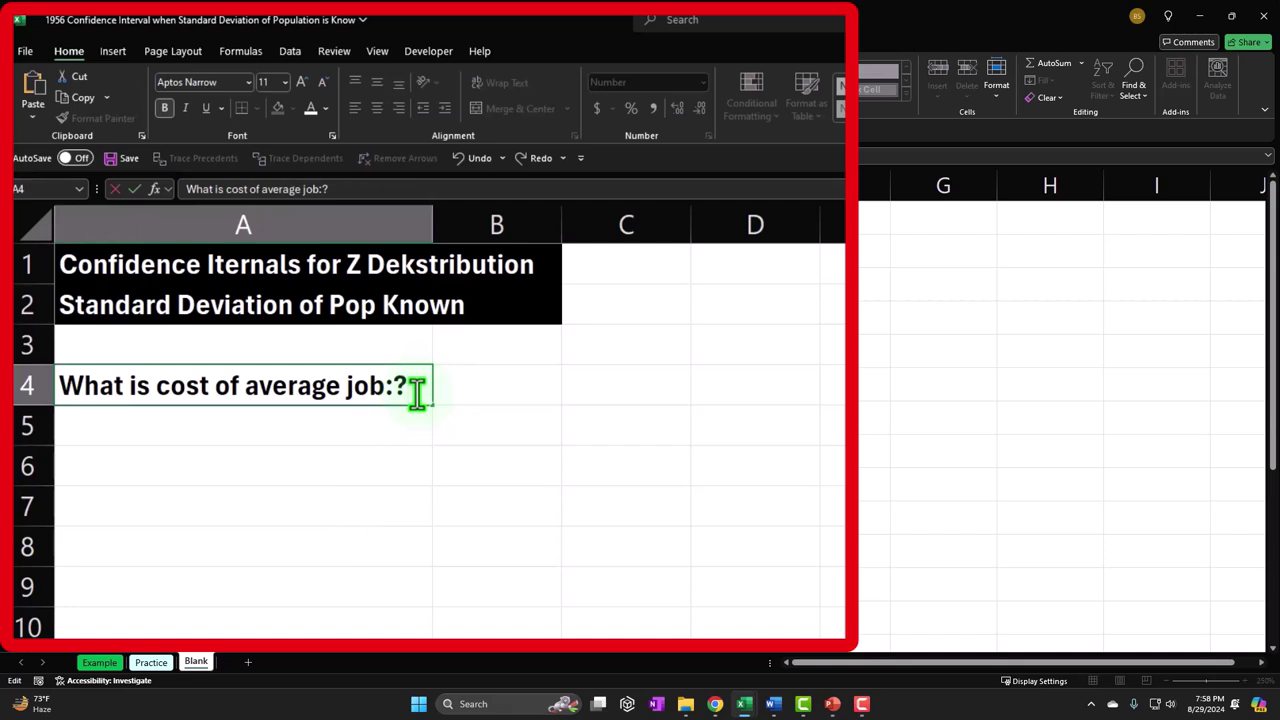
key(Return)
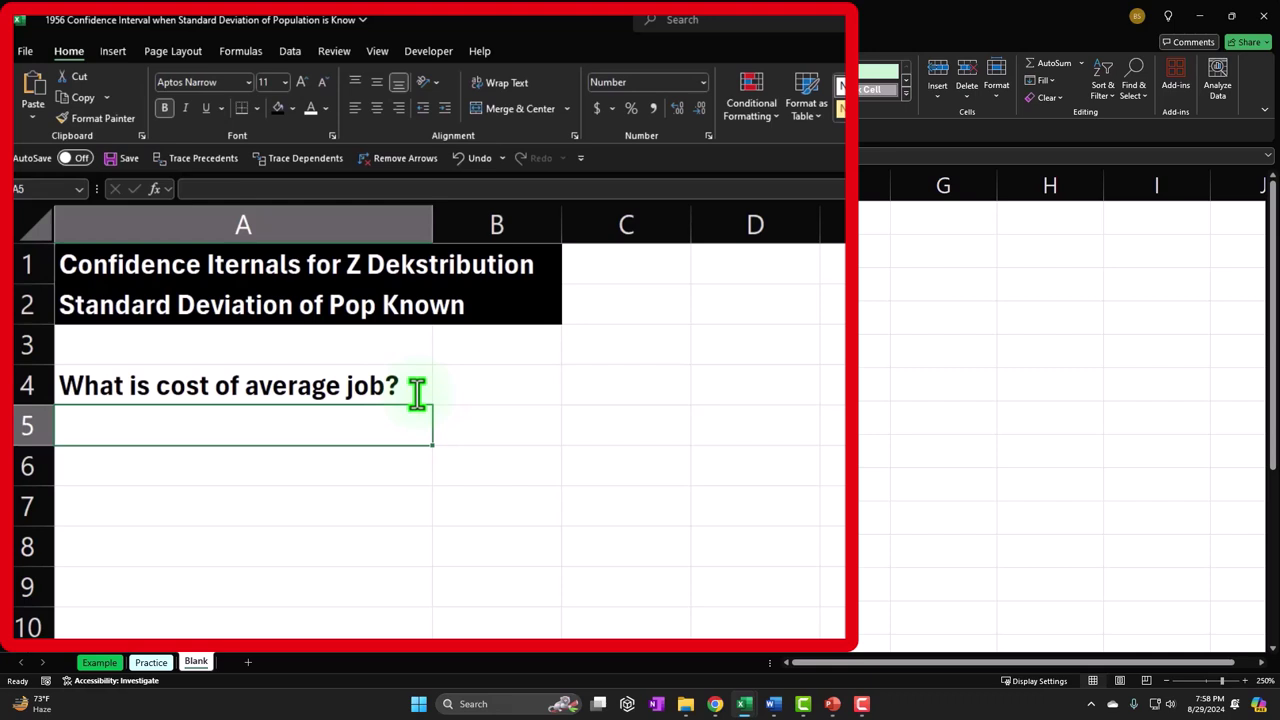
Enter "Pop mean?" in cell B4 and widen column B so the text fits.
key(Right)
key(Up)
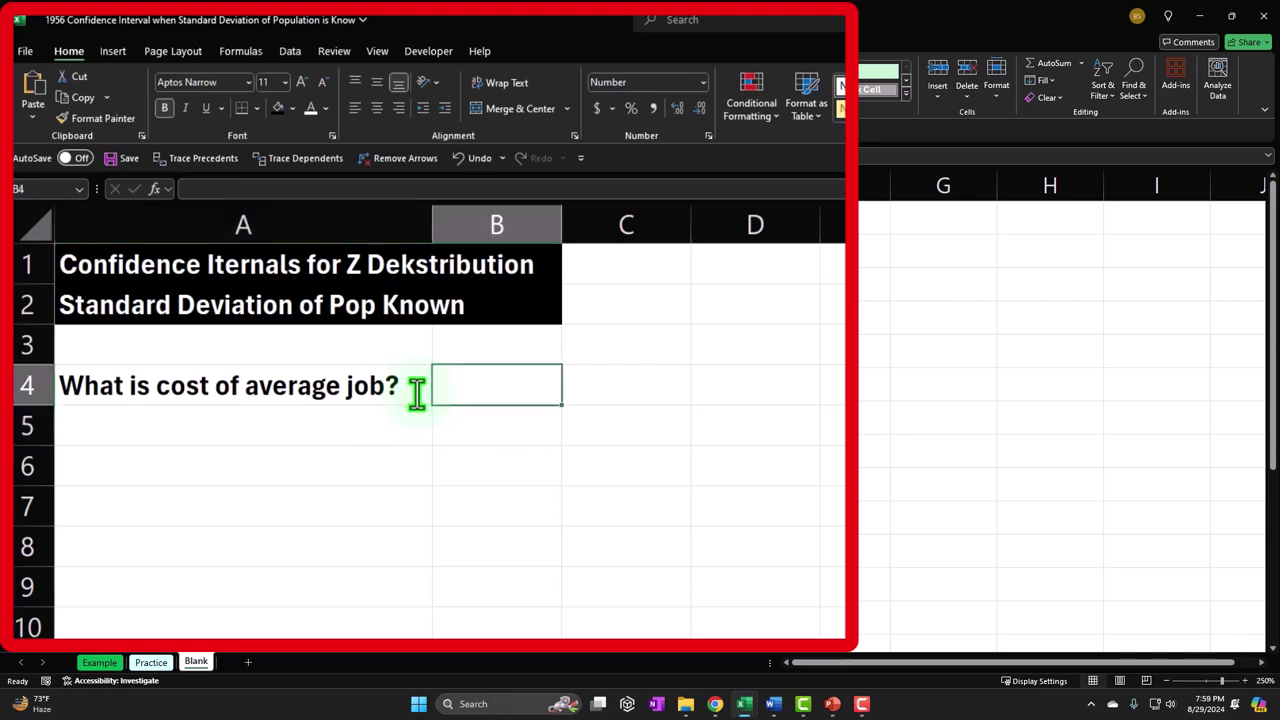
text(Po)
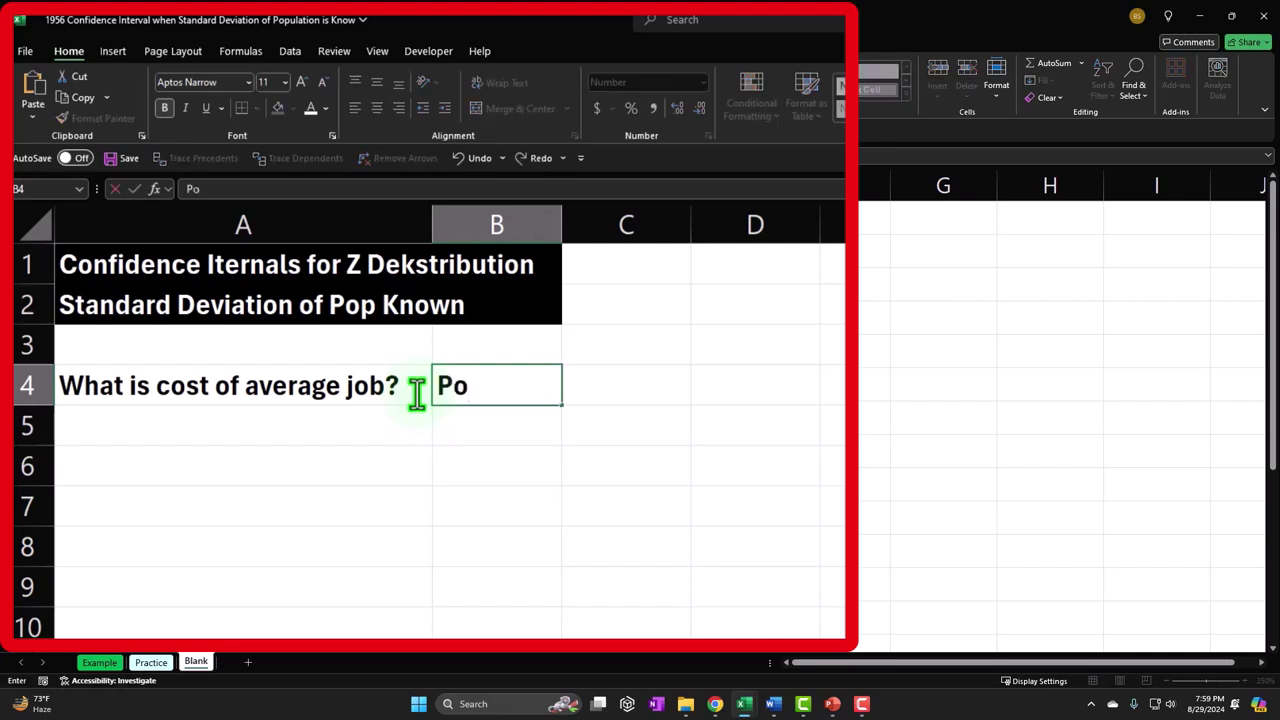
text(p mean?)
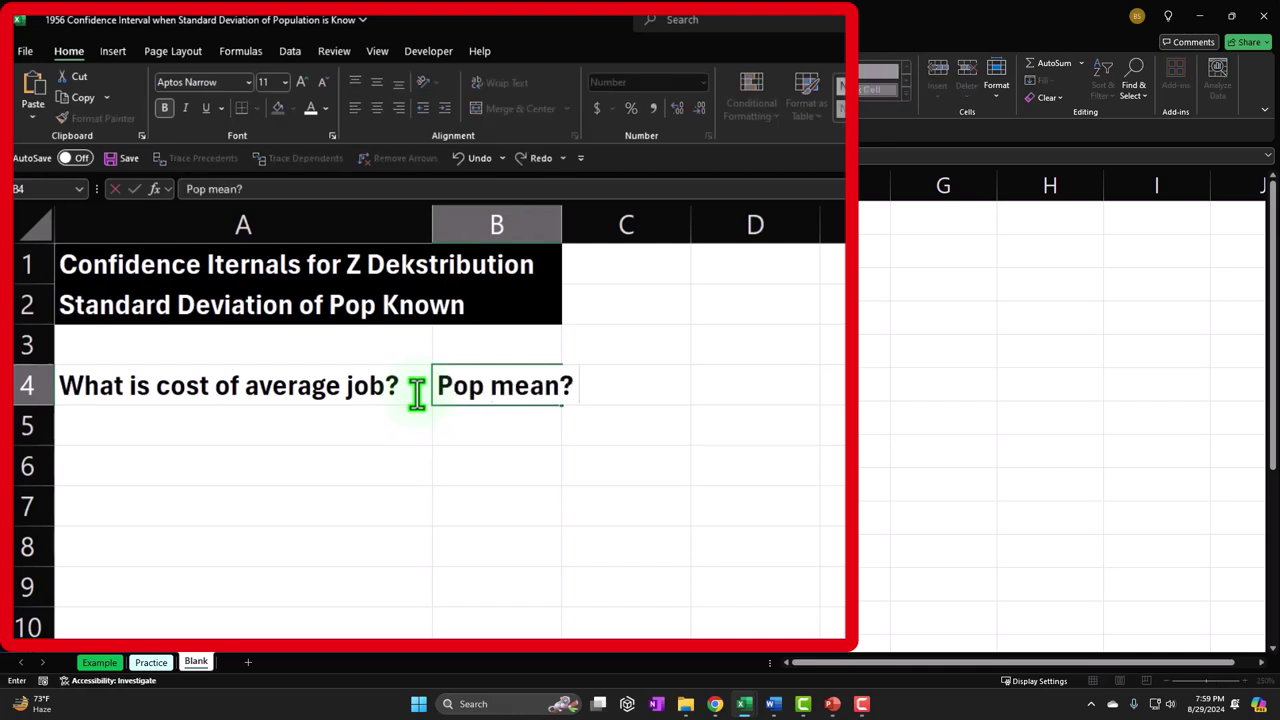
key(Return)
drag(561, 218, 587, 218)
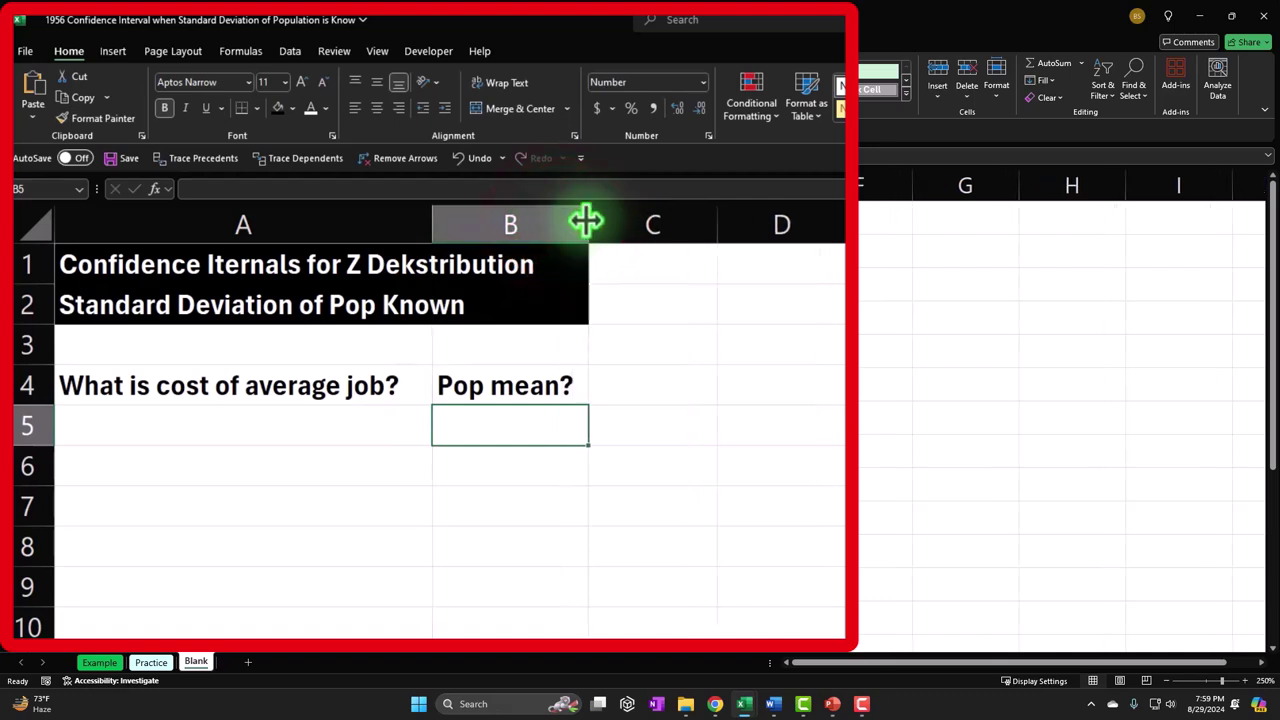
Label cell A6 "Creat confidence interval" and enter .95 in B6, formatted as a percentage.
click(208, 430)
click(198, 458)
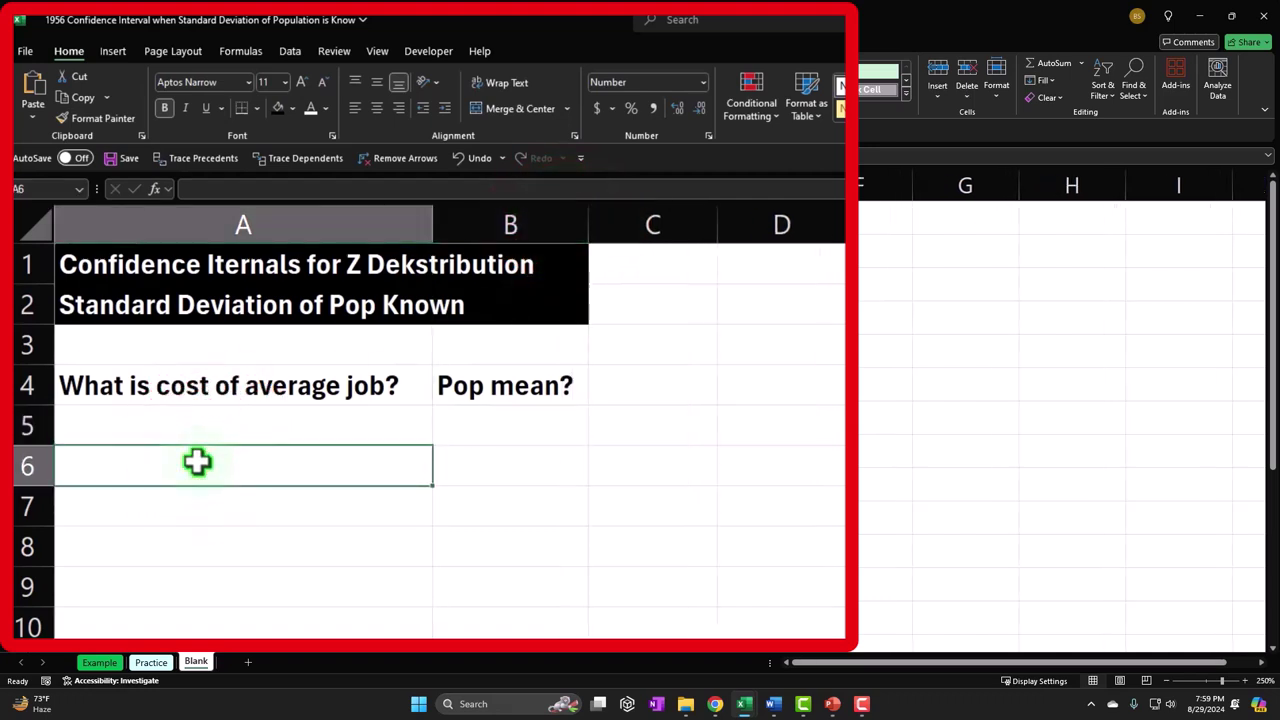
text(Creat confidence inte)
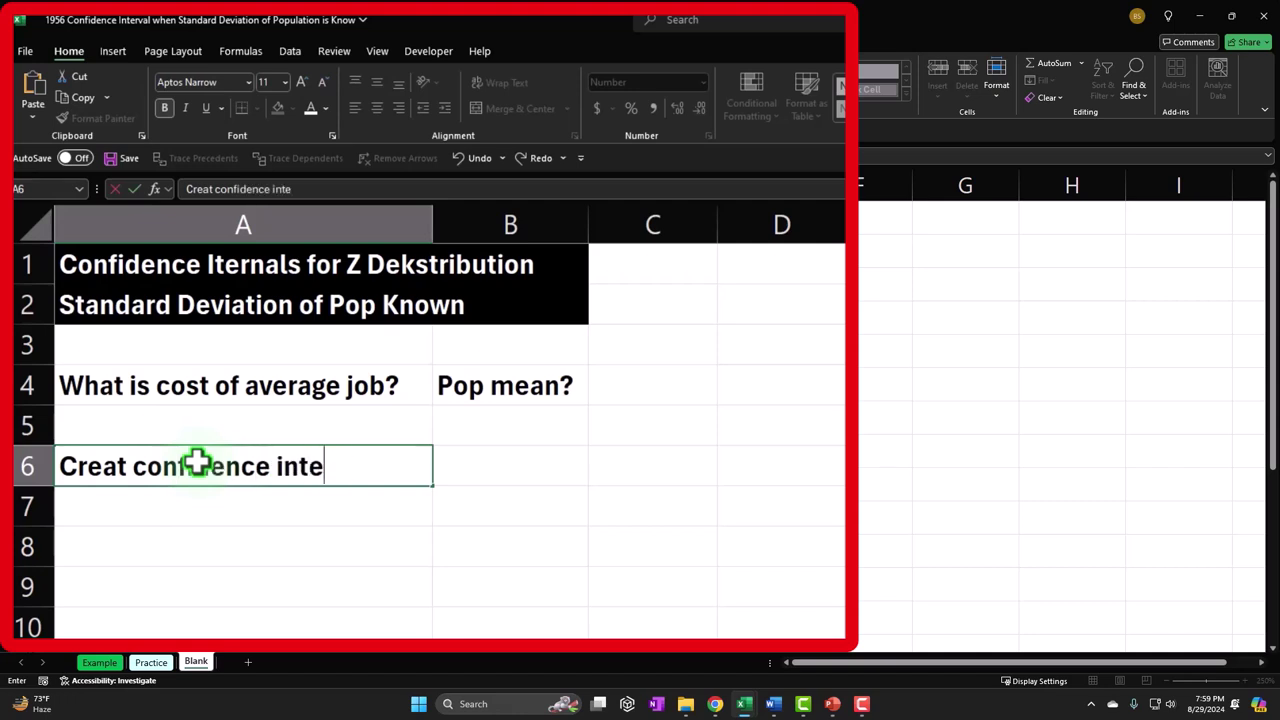
text(rval)
key(Tab)
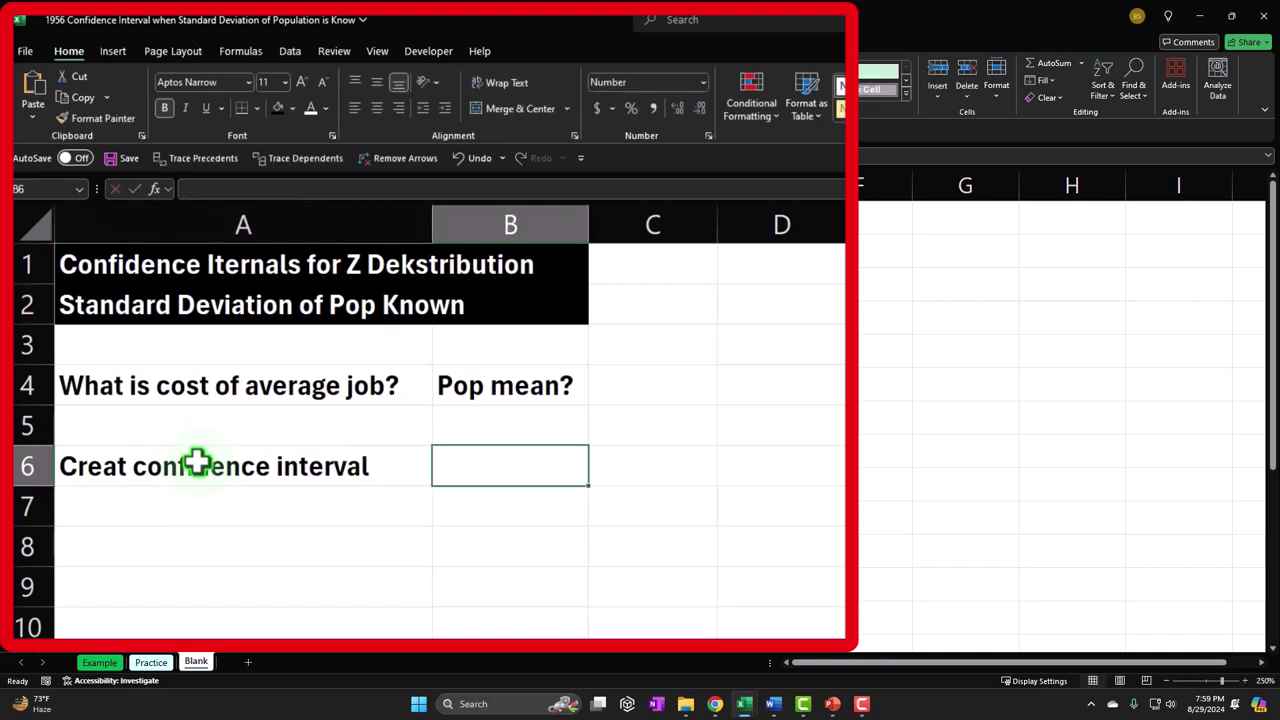
text(.95)
click(197, 462)
key(Tab)
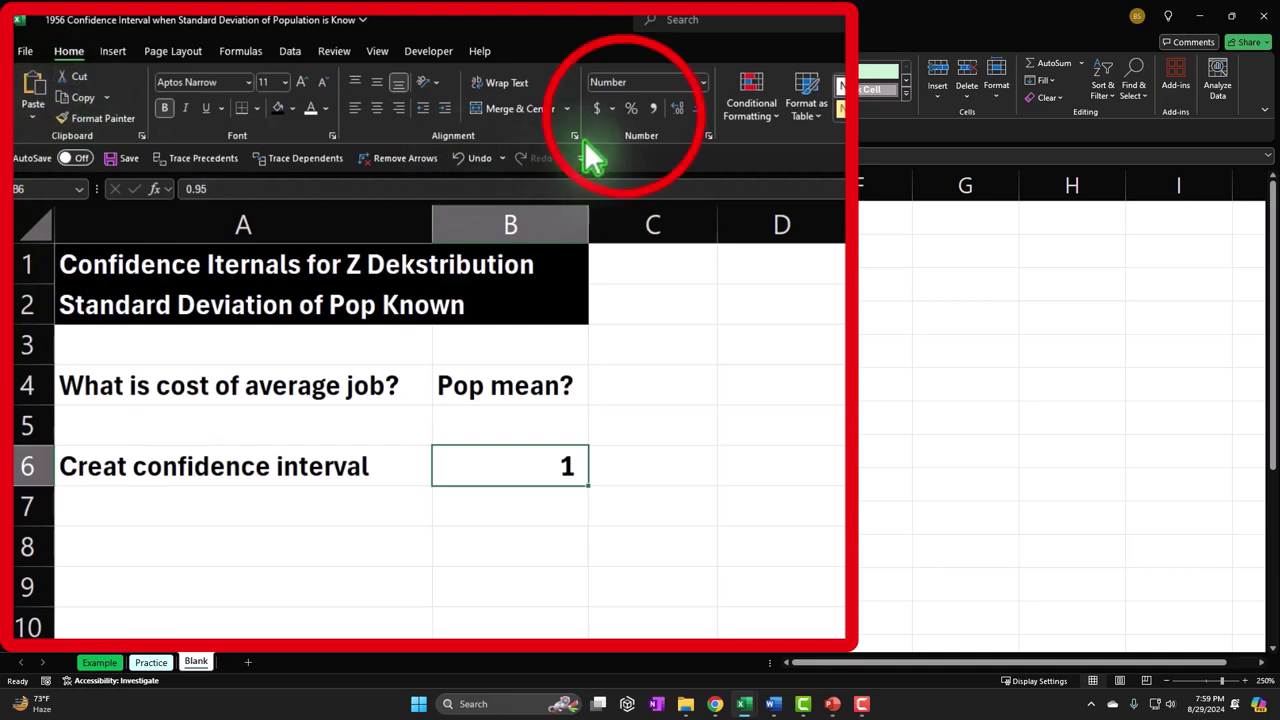
click(630, 110)
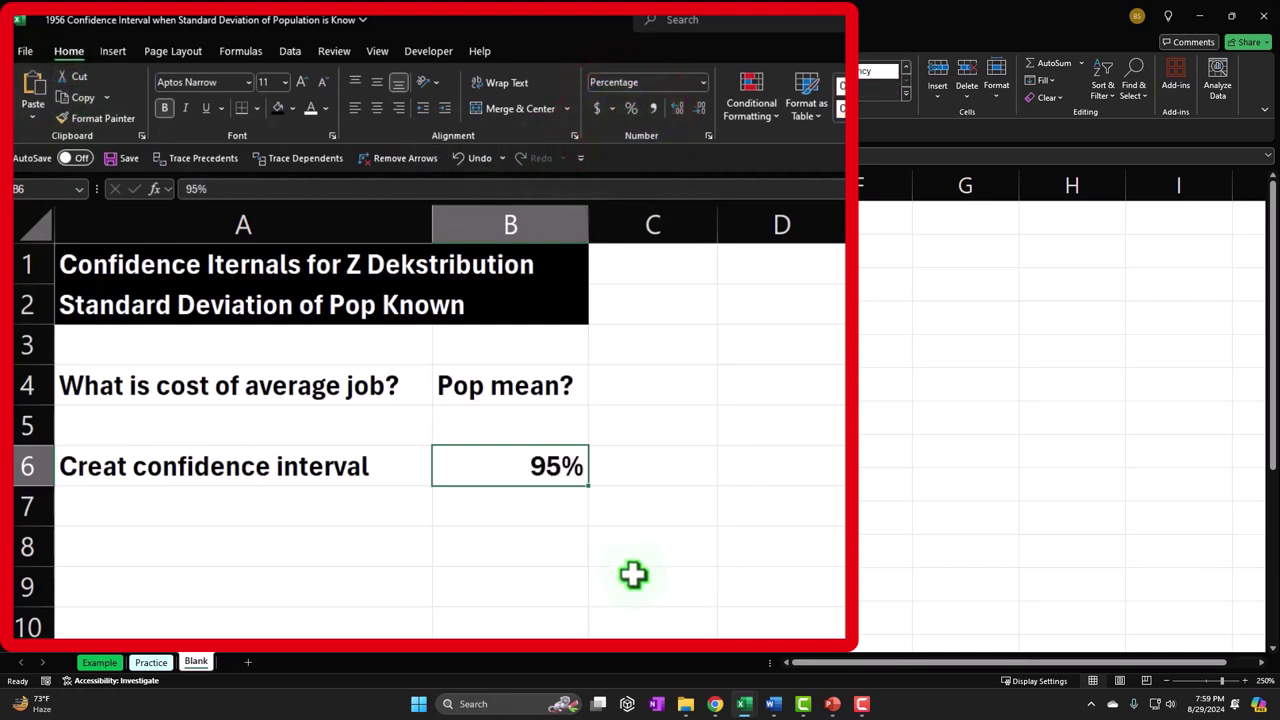
Examine the bell curve chart on the Example sheet and return to the Blank sheet.
click(517, 390)
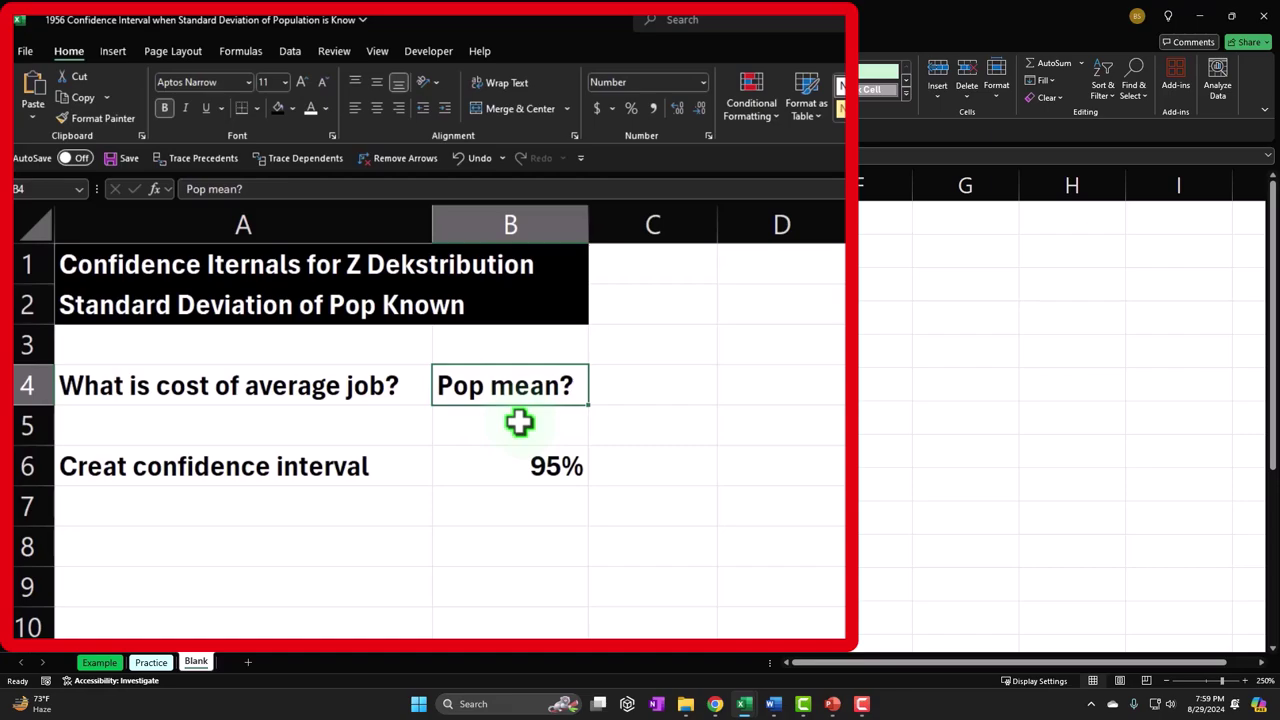
click(100, 662)
drag(810, 662, 1235, 665)
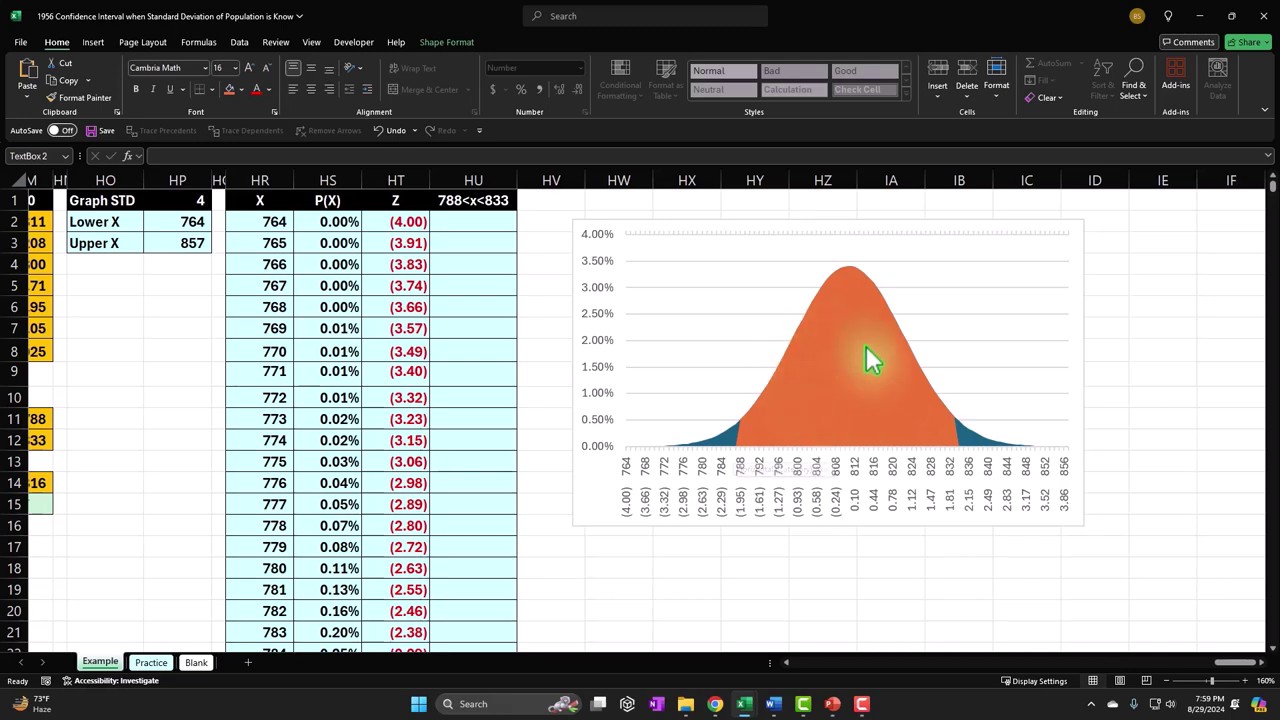
click(201, 663)
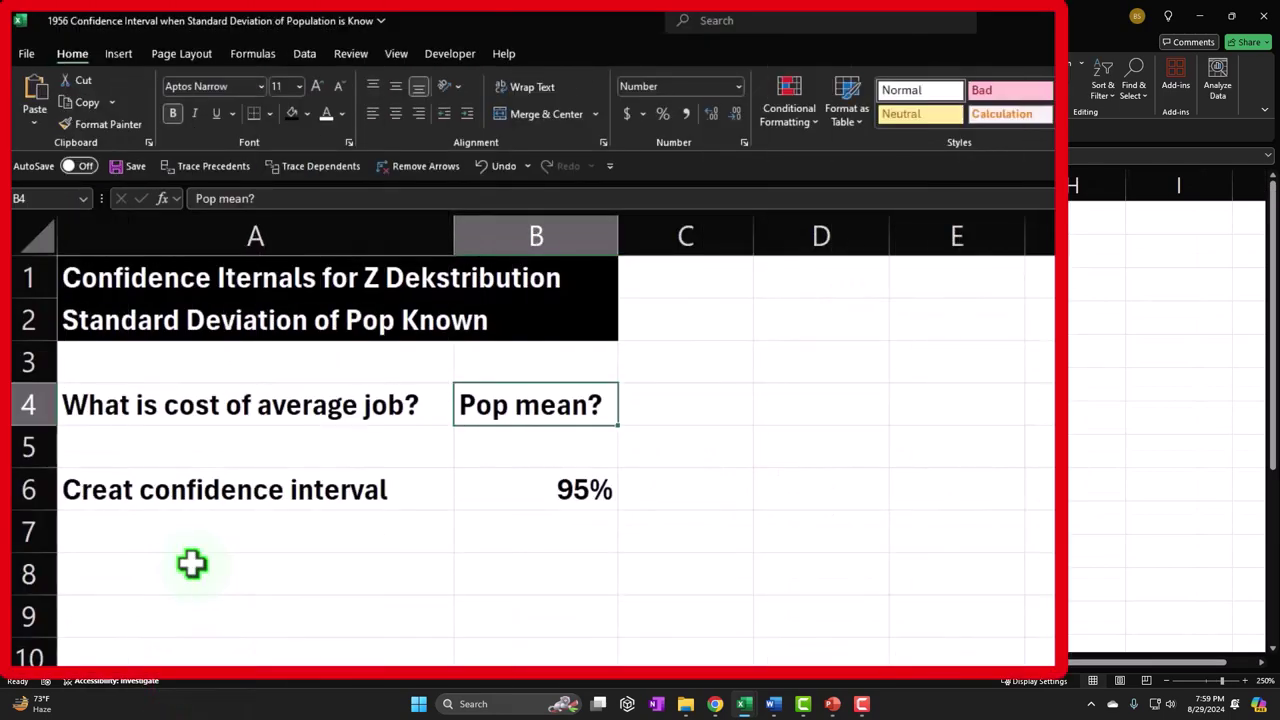
Label cell A7 "STDp - population" and enter 202 in B7.
click(140, 534)
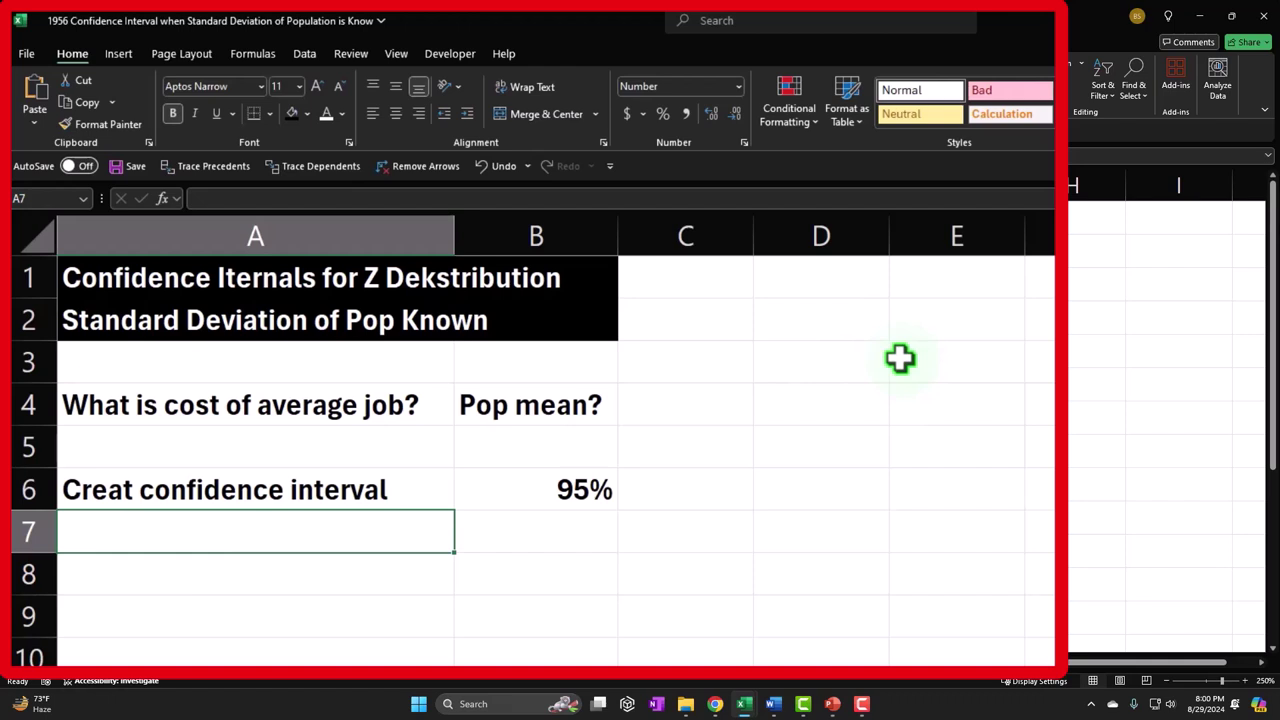
text(STDp - population)
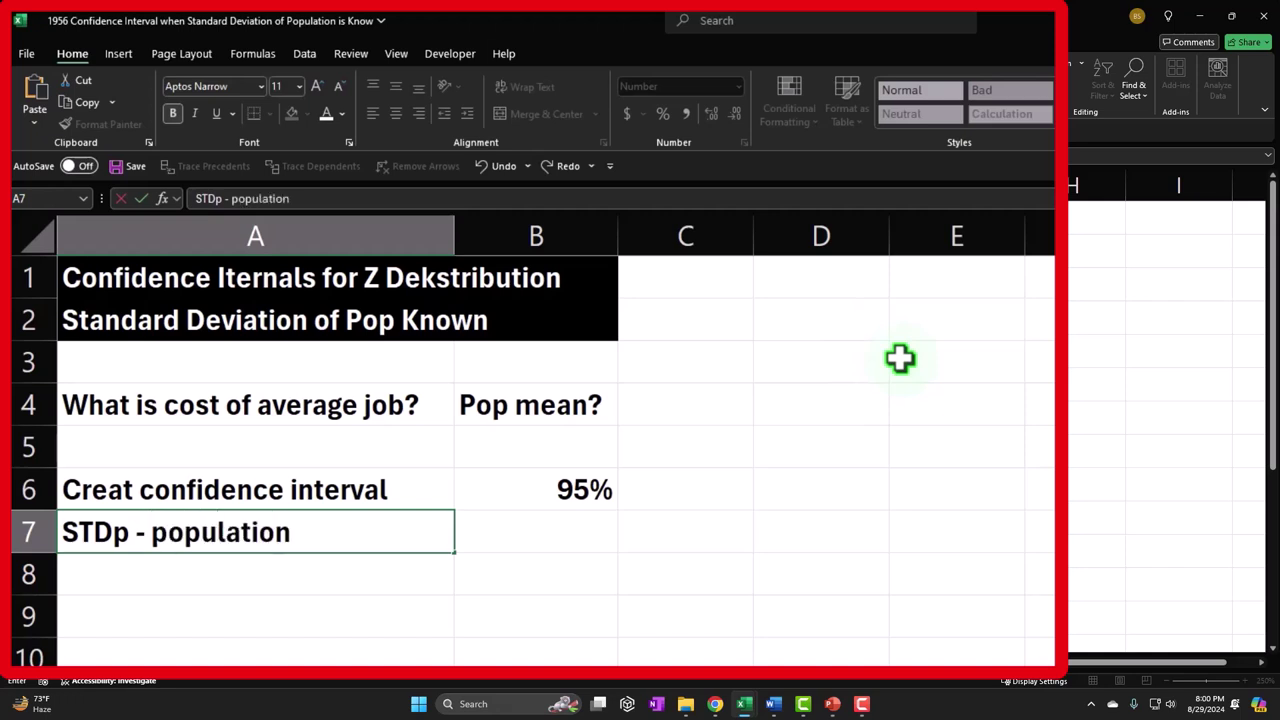
key(Tab)
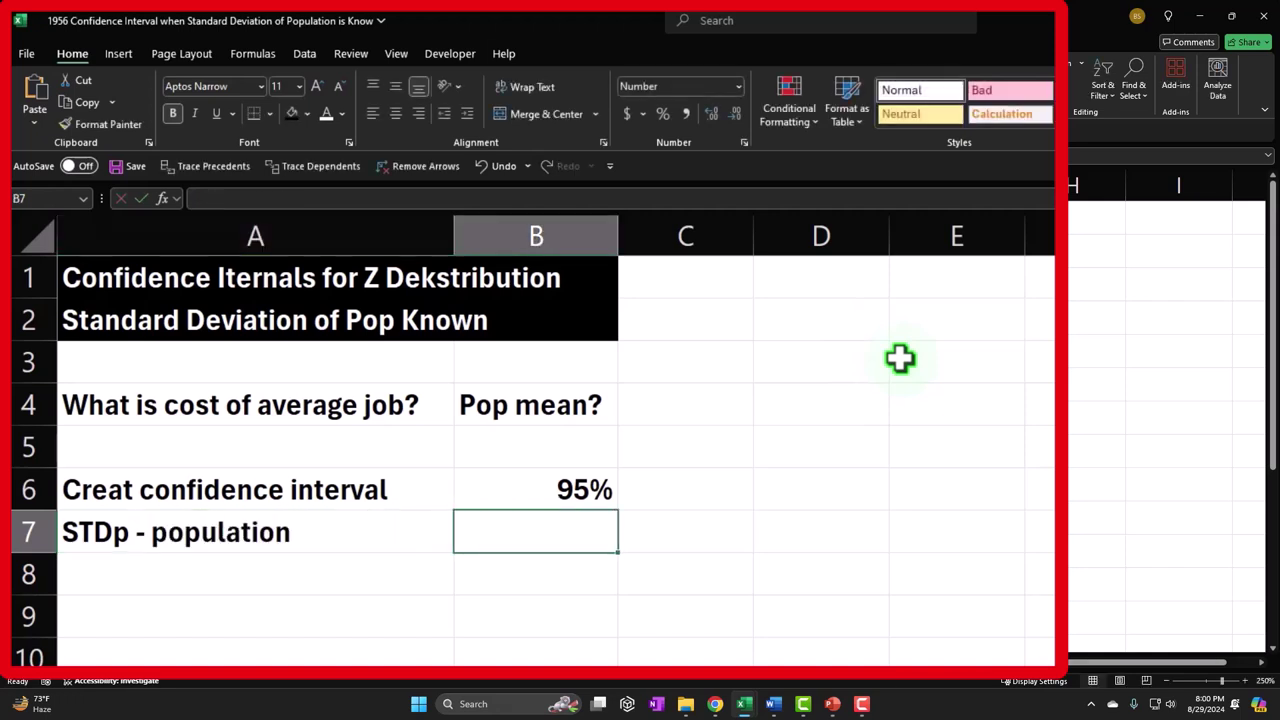
text(202)
key(Return)
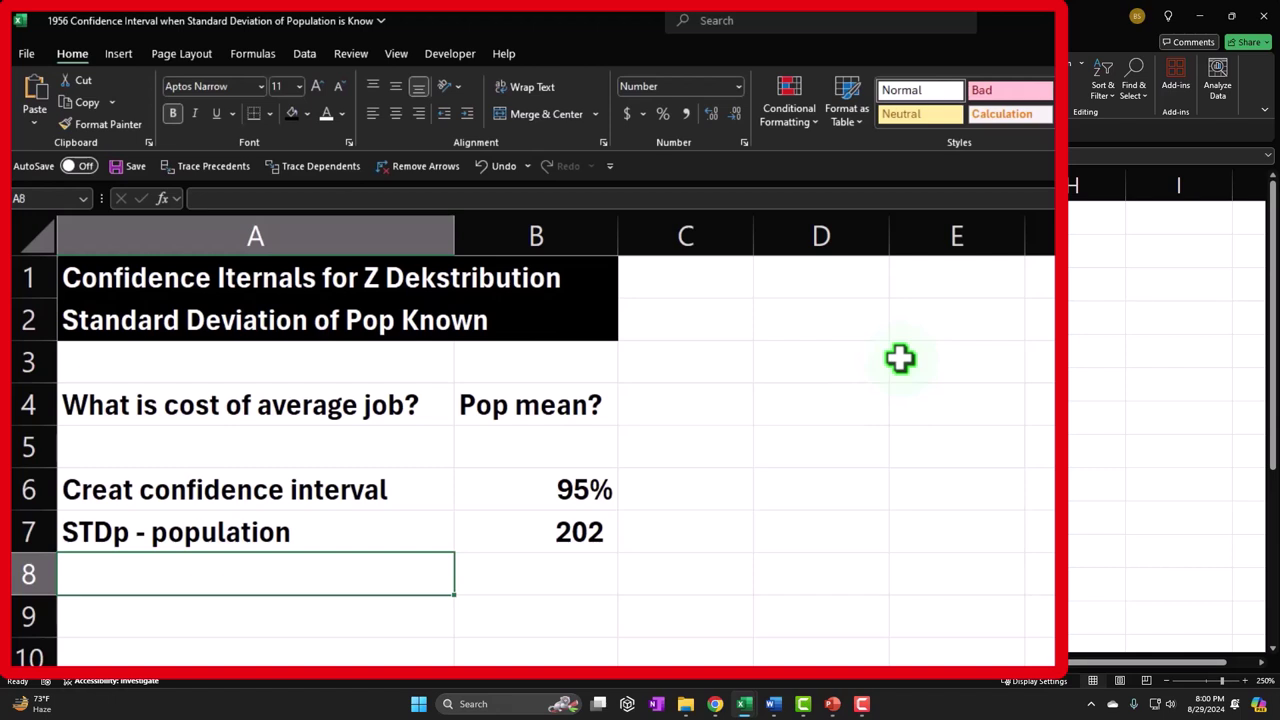
Label cell A8 "Confidence level" and link B8 to the percentage in B6, formatted as a percentage.
text(Confidence)
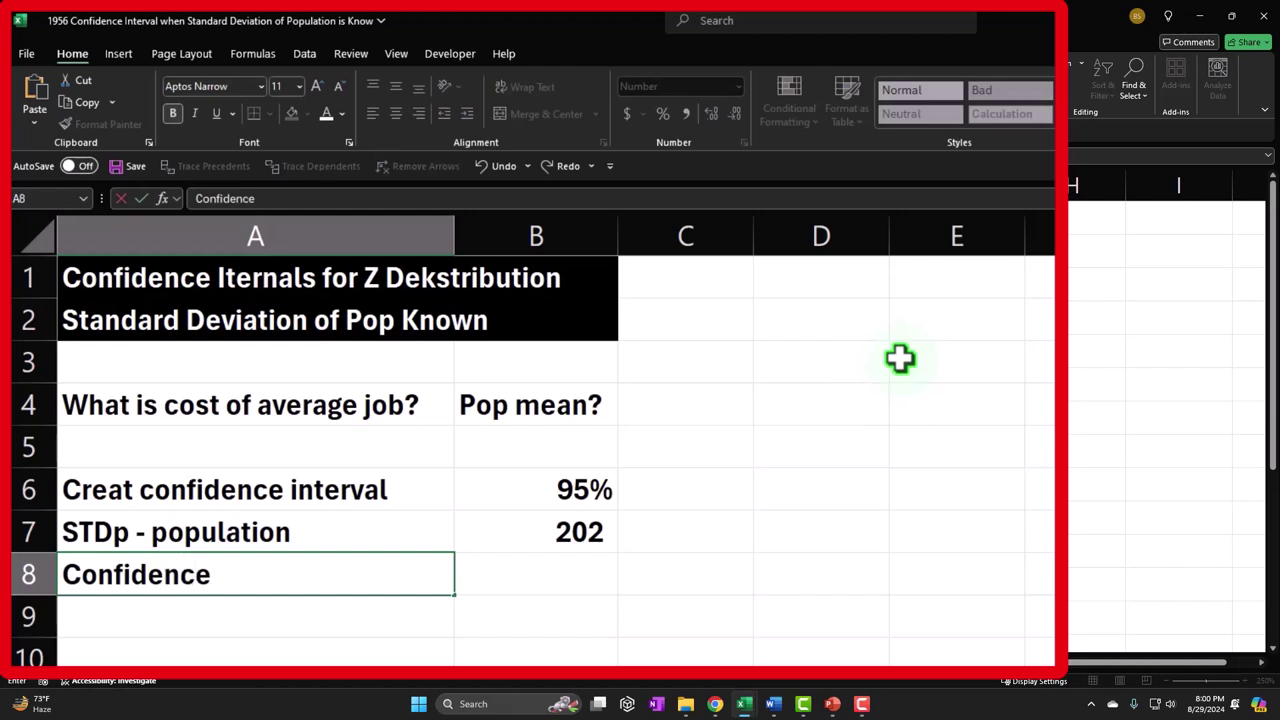
text( level)
key(Tab)
text(+)
key(Up)
key(Up)
key(shift+Tab)
key(Tab)
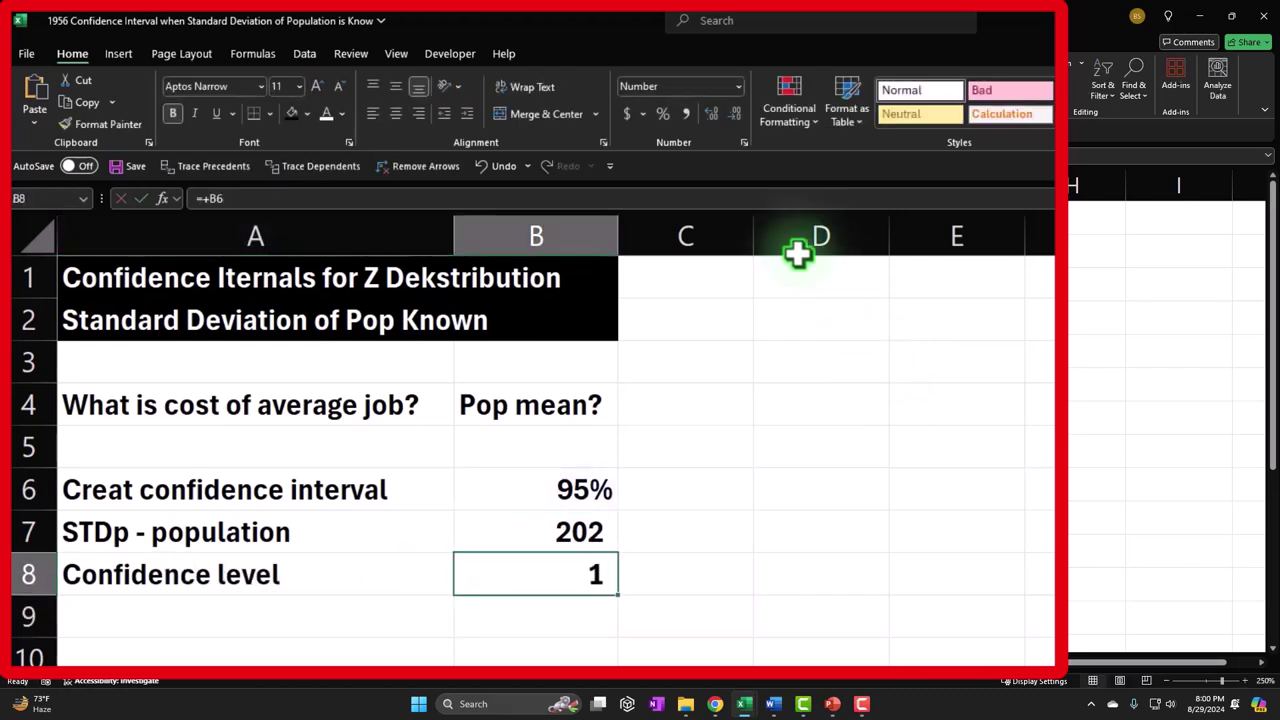
click(660, 114)
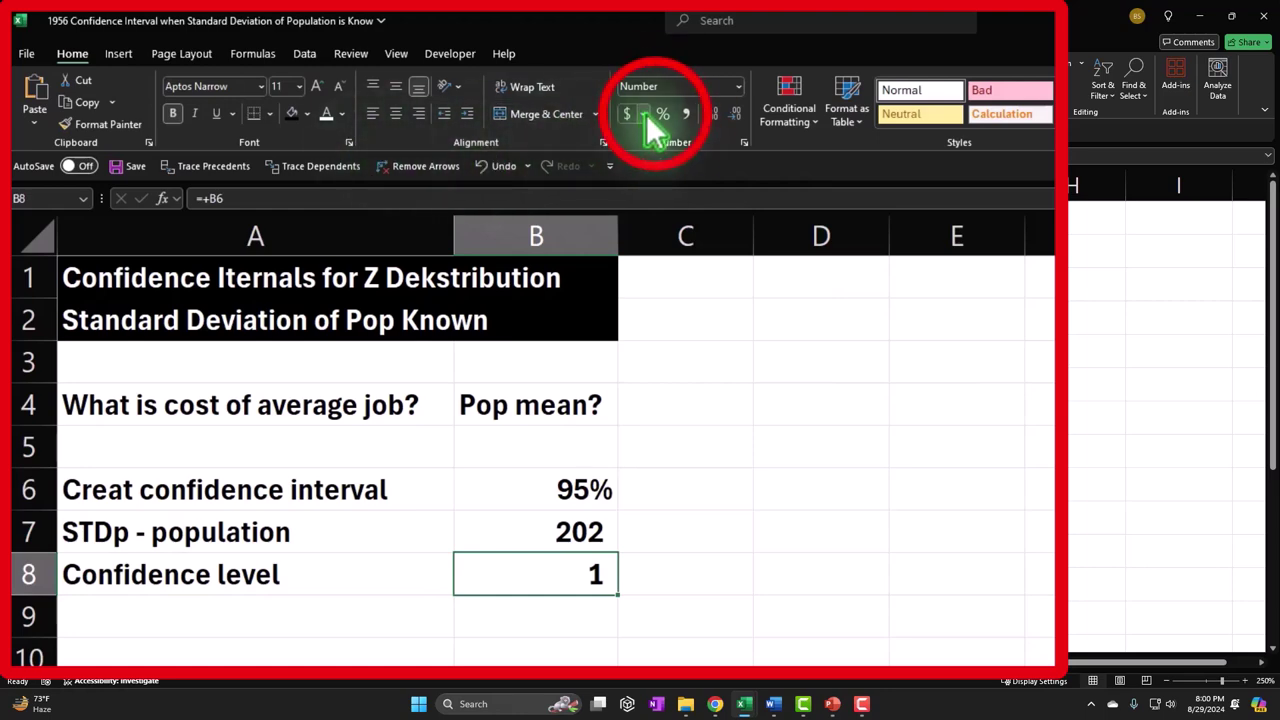
click(686, 570)
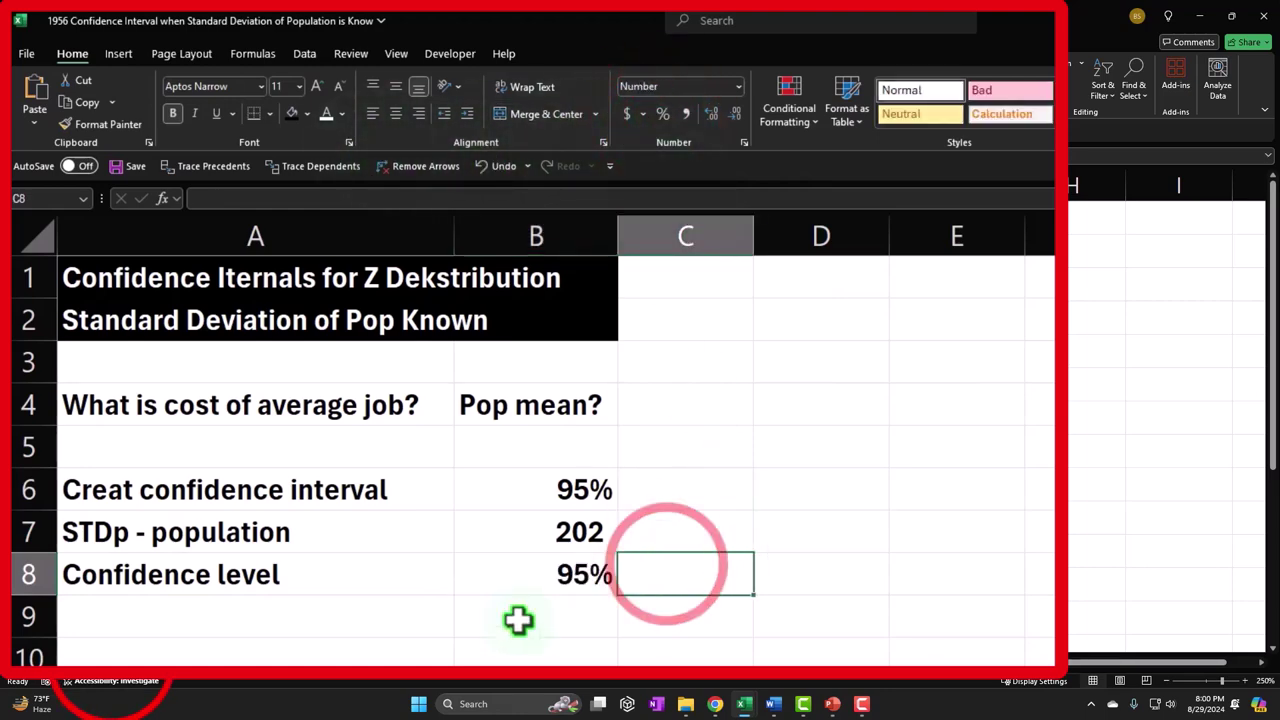
Copy the two yellow formula text boxes from the Practice sheet and paste them at cell A10 of the Blank sheet.
click(177, 462)
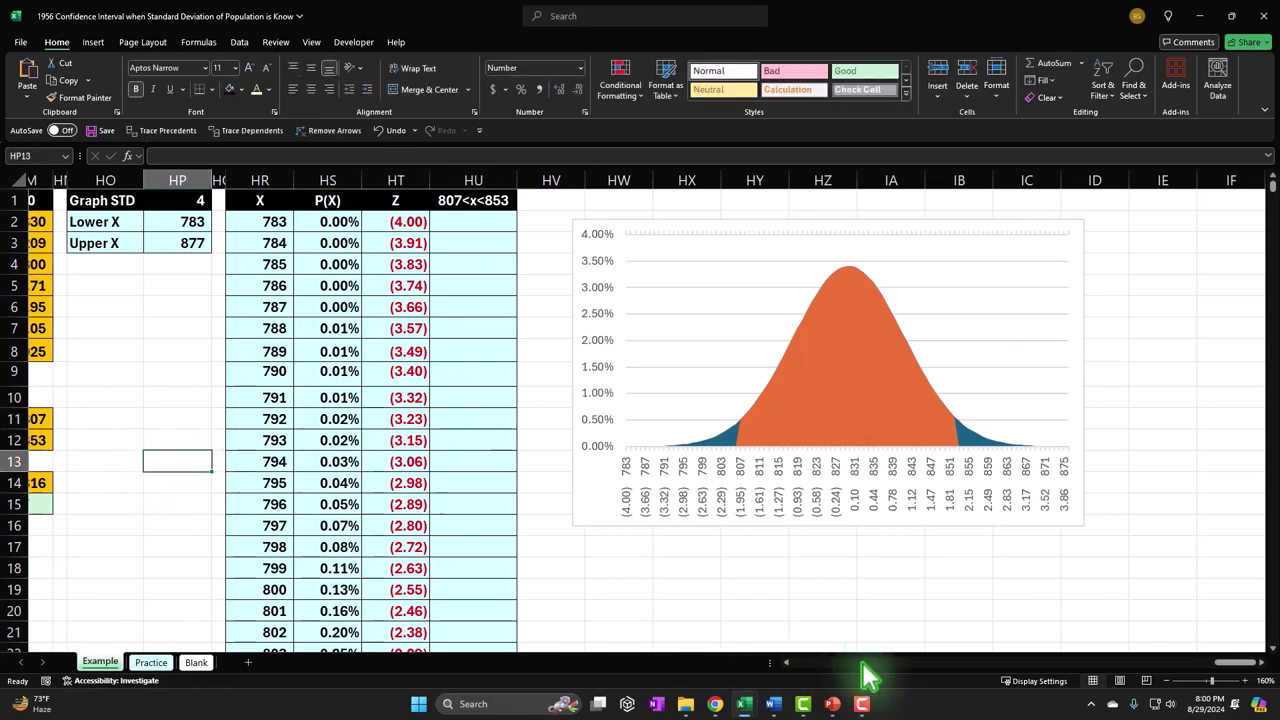
click(151, 662)
click(221, 470)
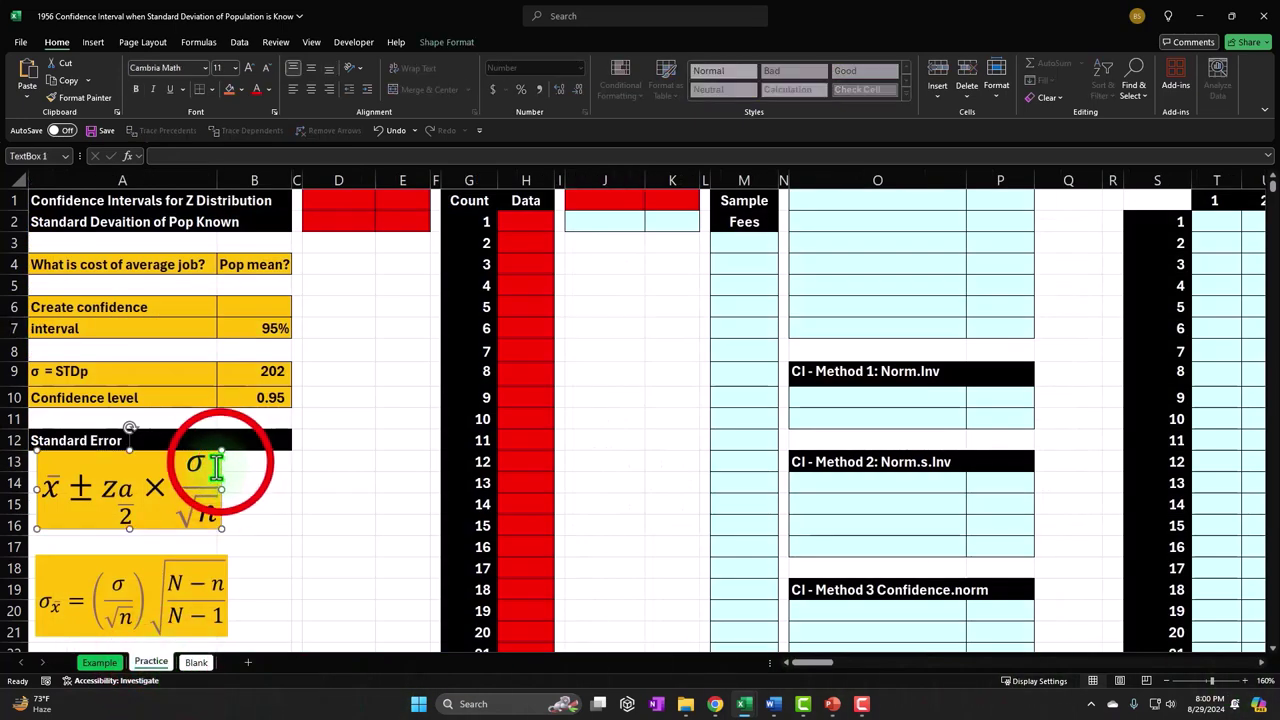
shift+click(150, 575)
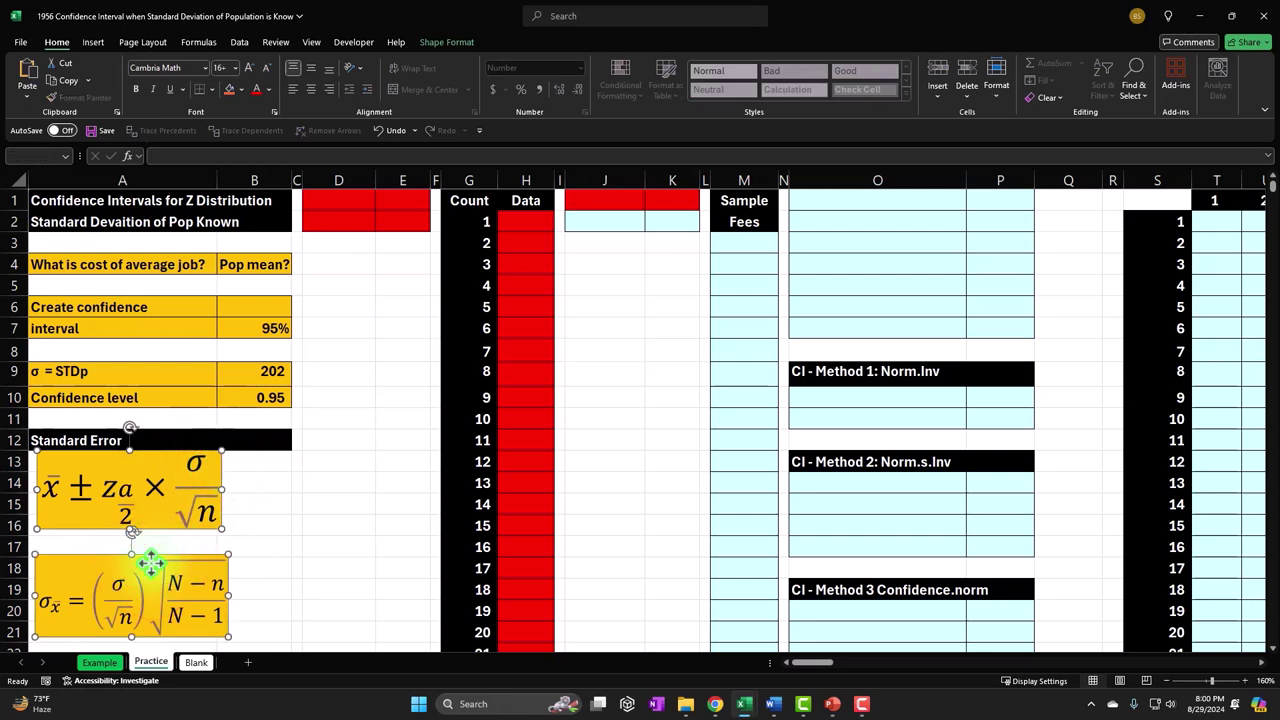
click(196, 662)
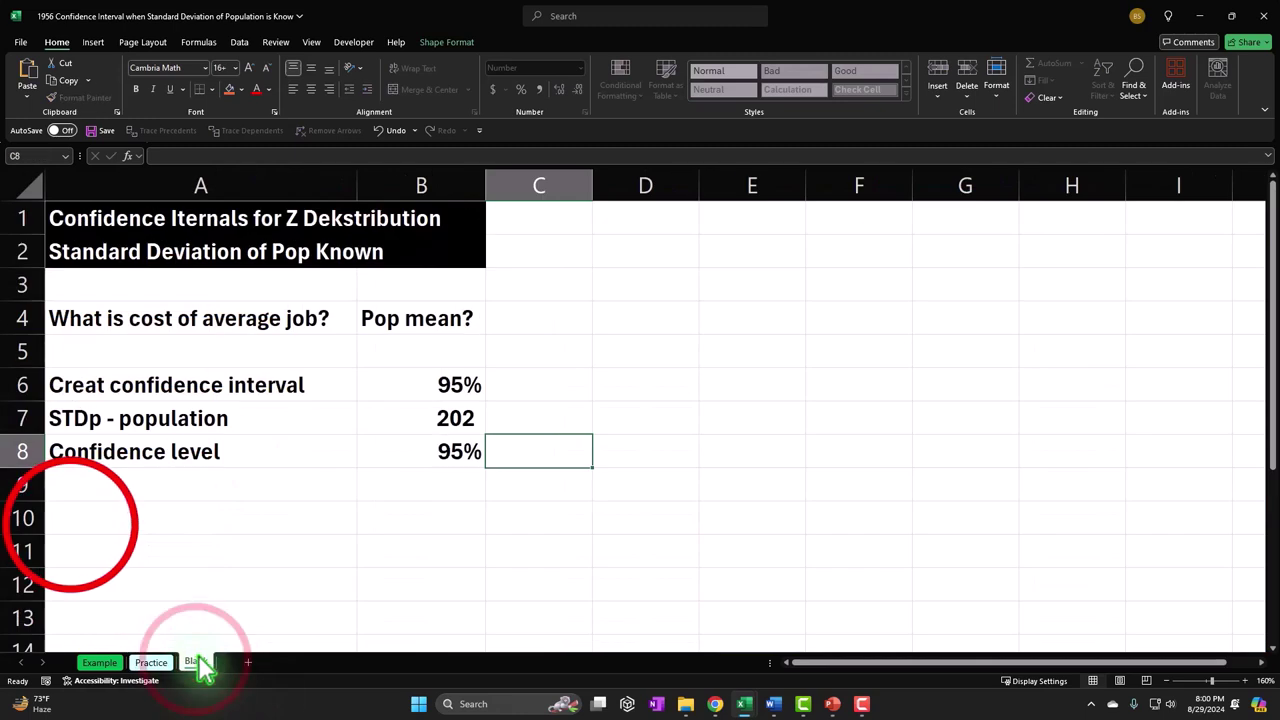
click(72, 522)
key(ctrl+v)
scroll(391, 514, down, 2)
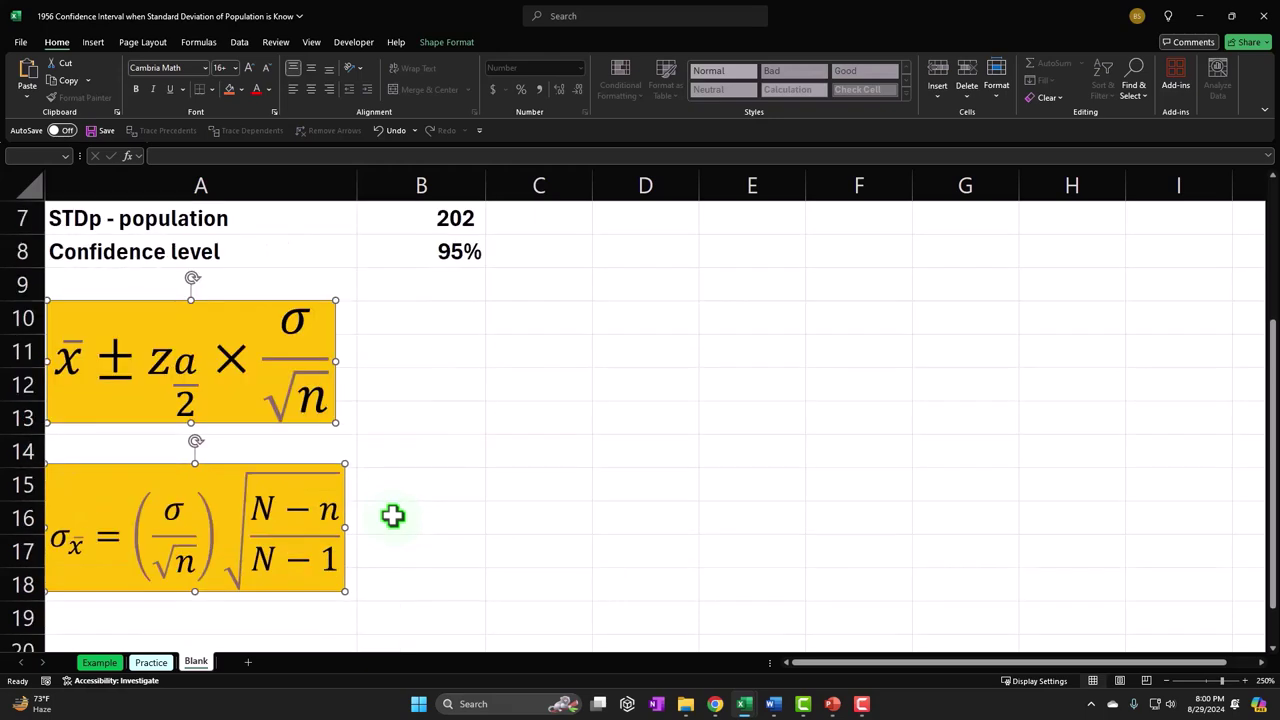
scroll(400, 512, up, 2)
ctrl+scroll(426, 511, down, 1)
scroll(426, 511, down, 1)
ctrl+scroll(426, 511, down, 1)
click(432, 530)
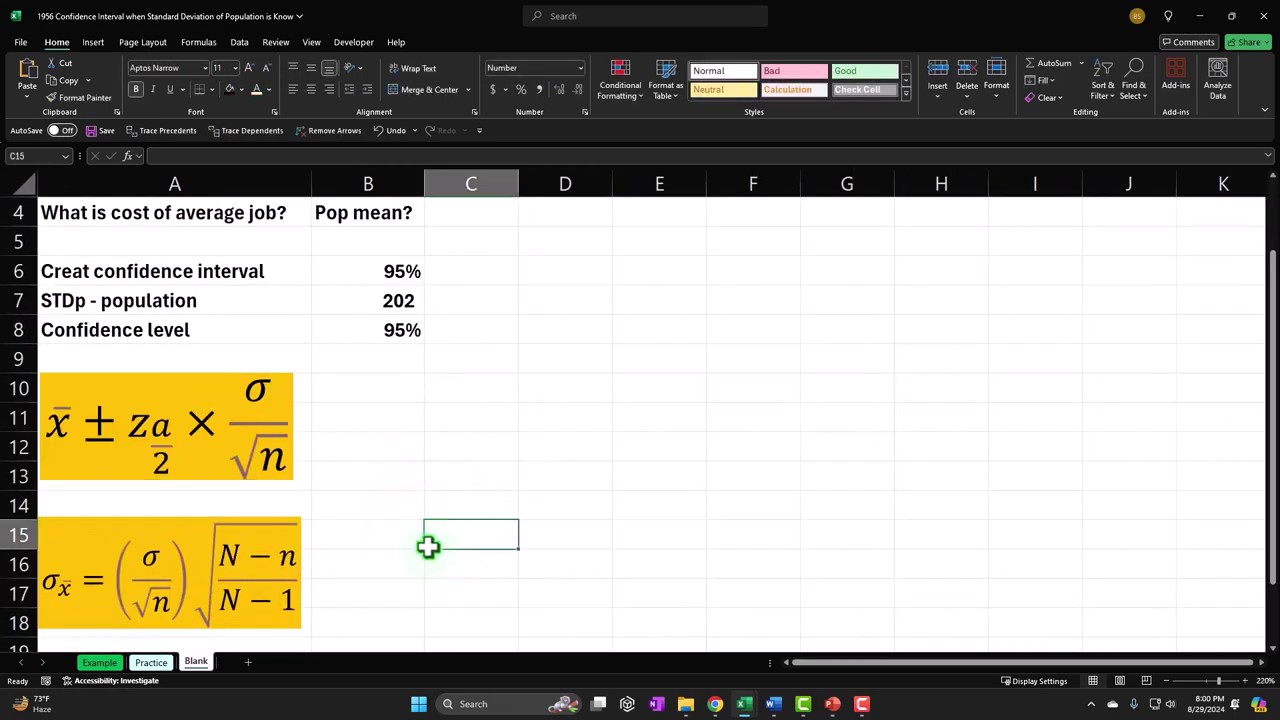
click(93, 42)
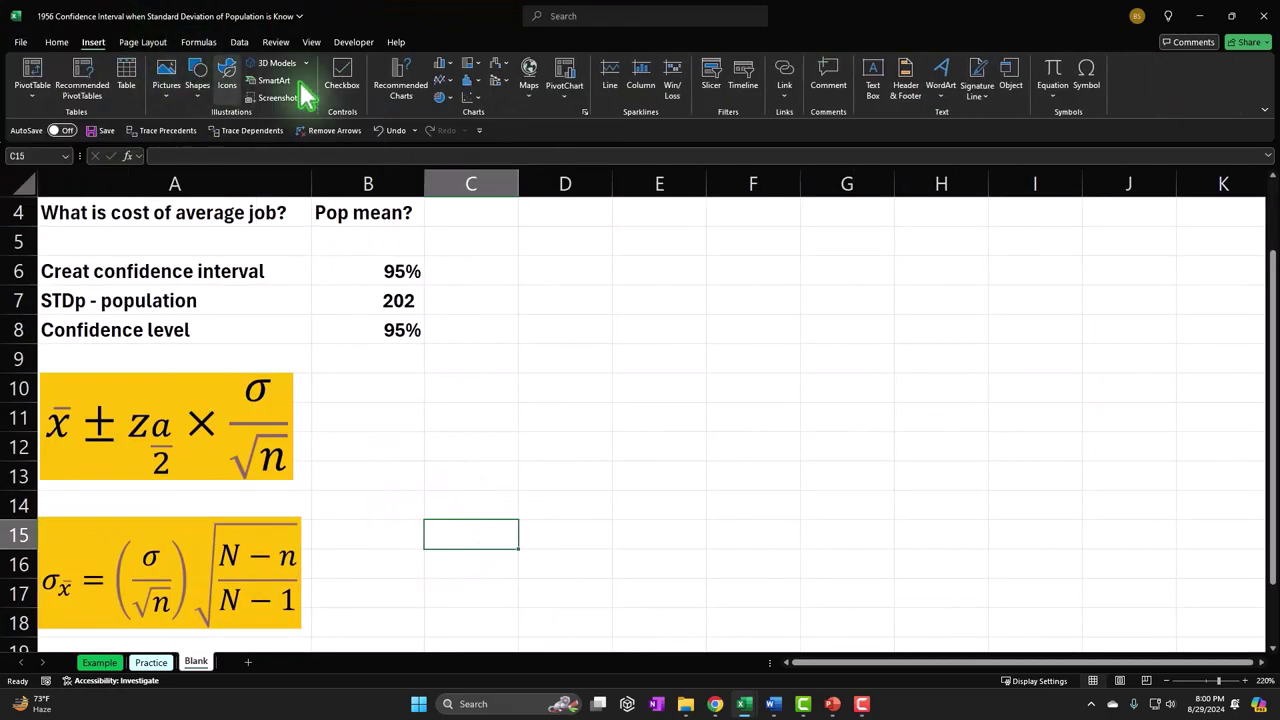
click(1052, 92)
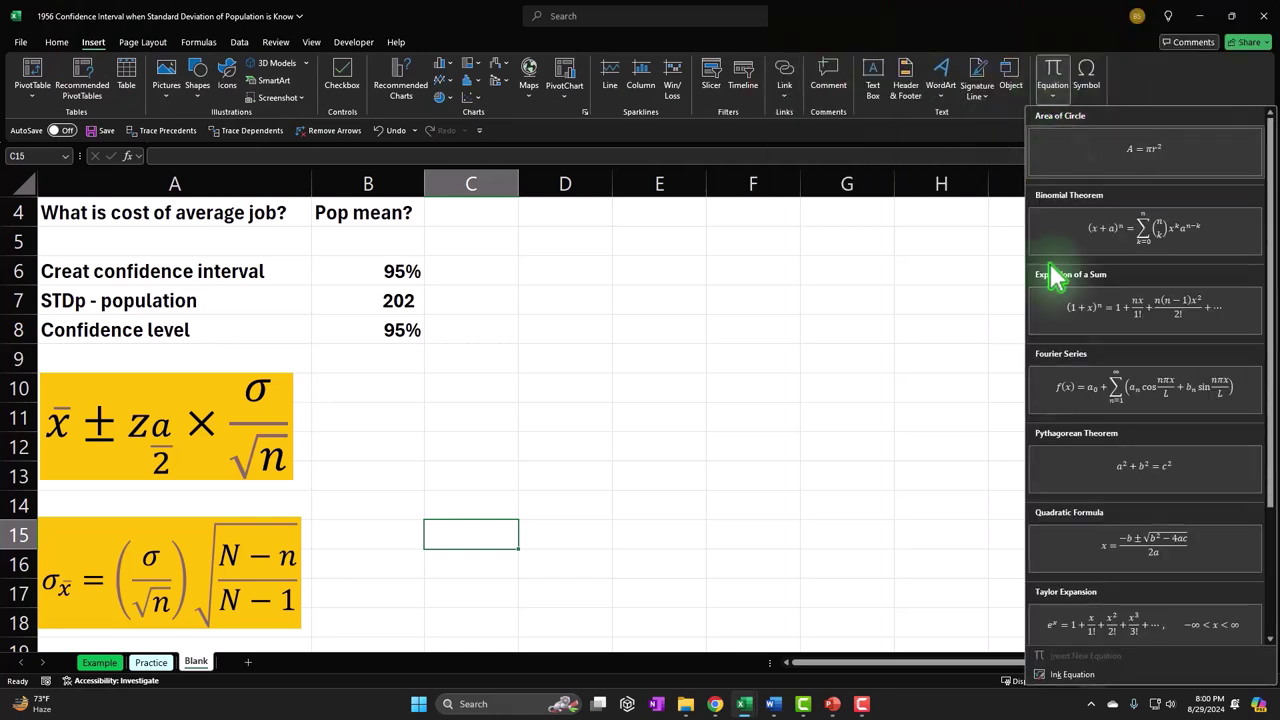
click(1090, 596)
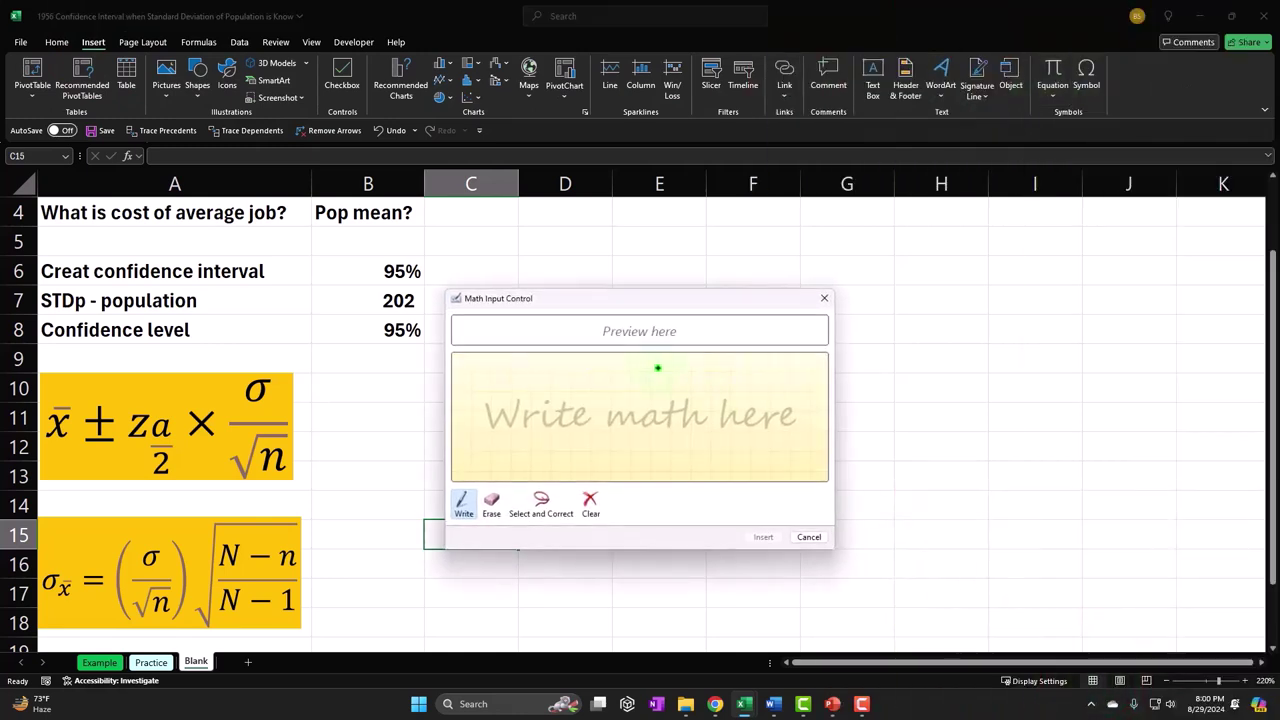
mouse_move(498, 398)
mouse_down()
mouse_move(529, 425)
mouse_move(497, 447)
mouse_up()
mouse_move(498, 375)
mouse_down()
mouse_move(546, 376)
mouse_move(607, 402)
mouse_move(600, 418)
mouse_move(625, 457)
mouse_up()
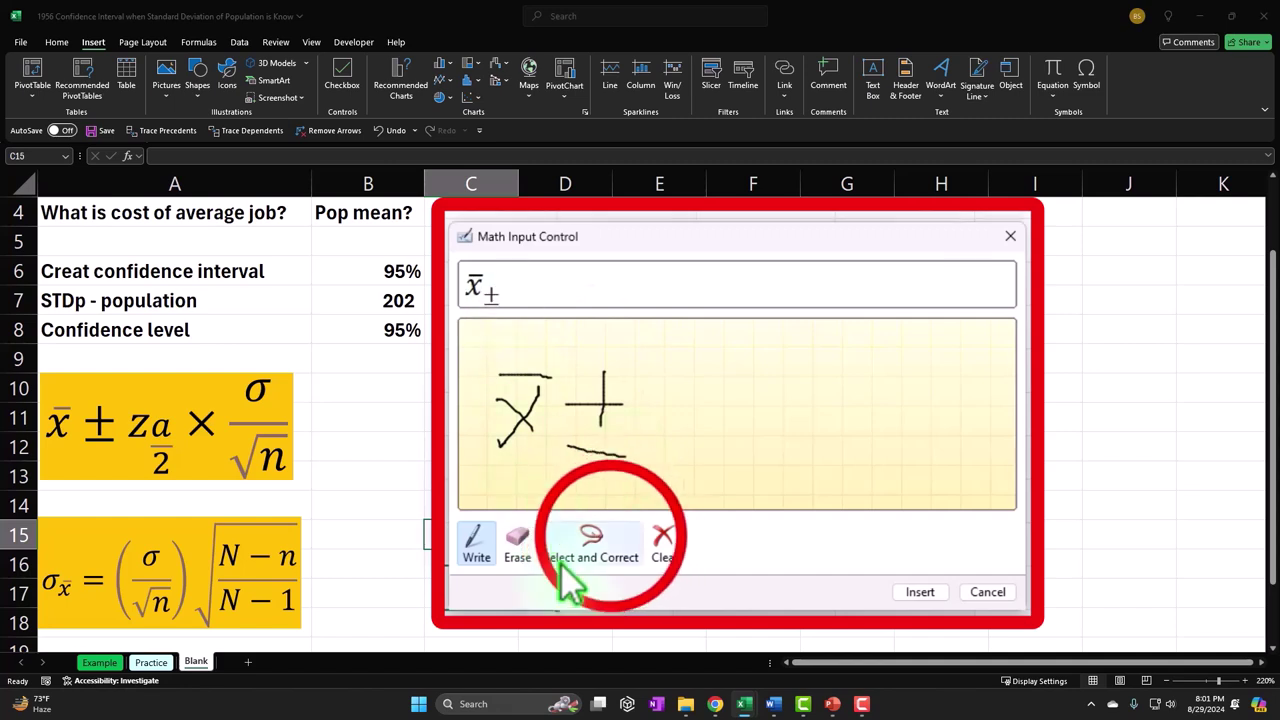
click(620, 555)
mouse_move(639, 378)
mouse_down()
mouse_move(569, 409)
mouse_move(630, 458)
mouse_move(618, 340)
mouse_up()
click(596, 487)
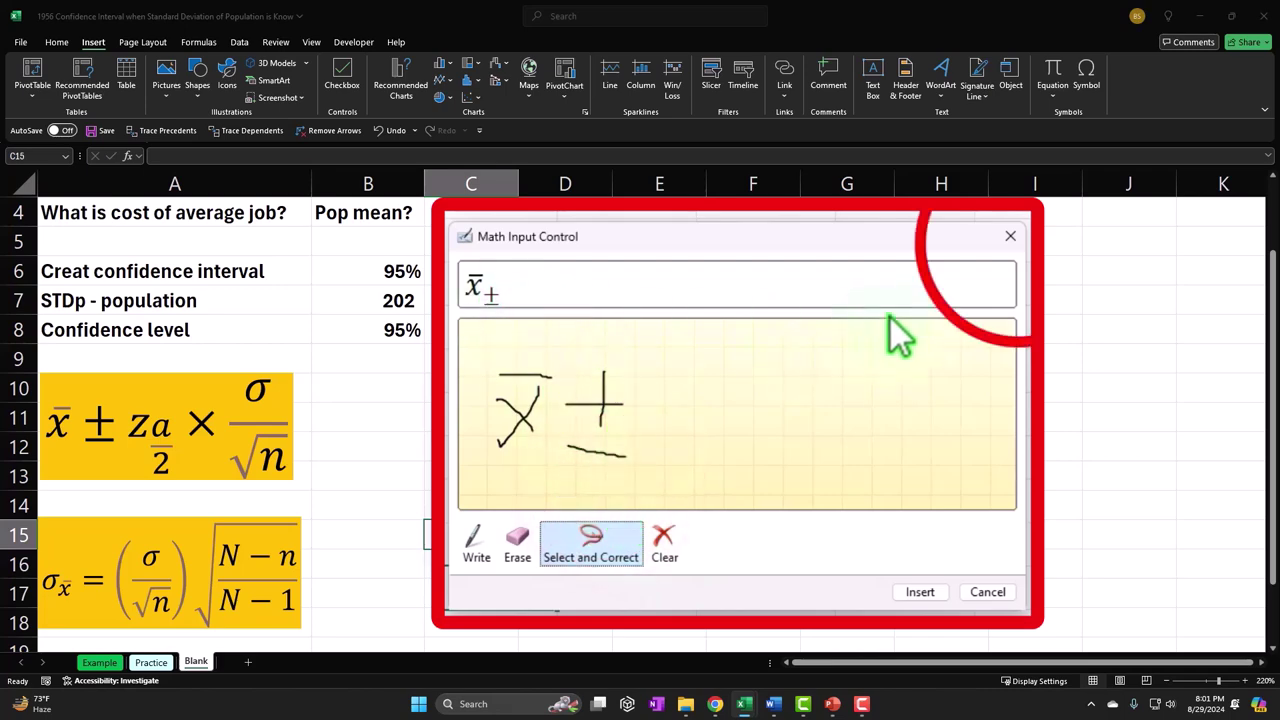
click(826, 298)
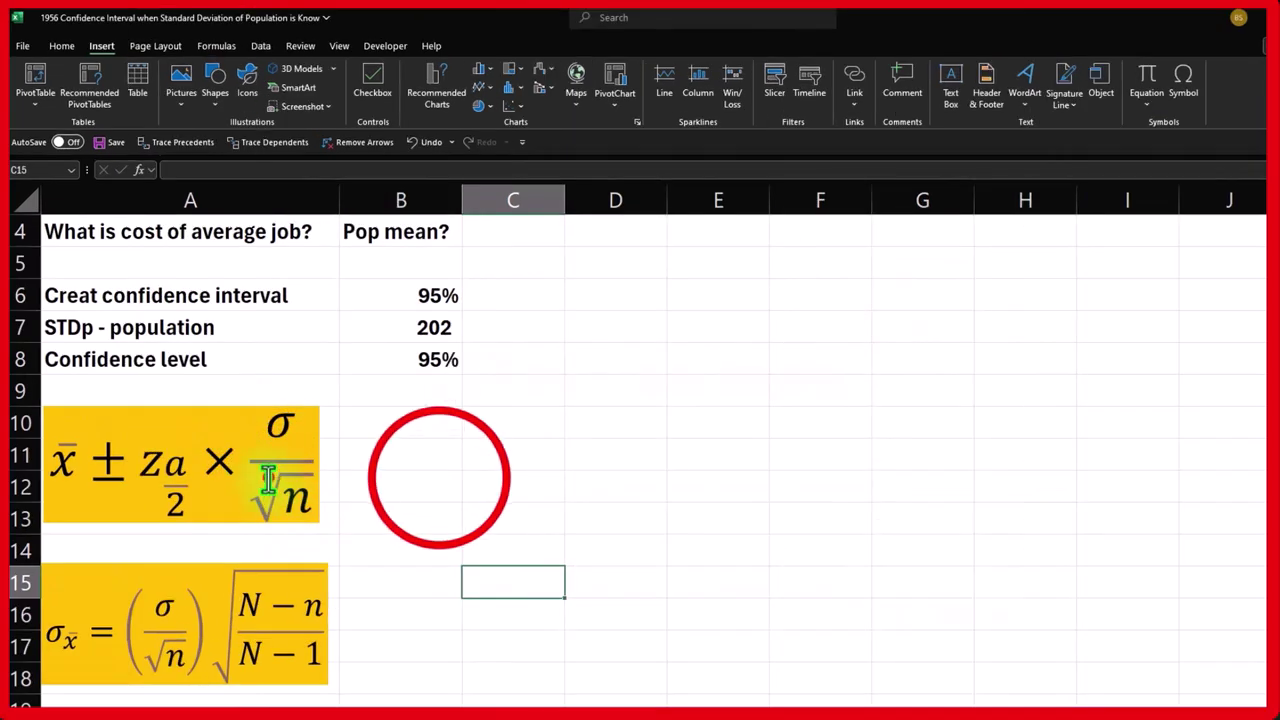
Fill the question cells A4:B4 with the gold standard colour and apply all borders.
click(405, 420)
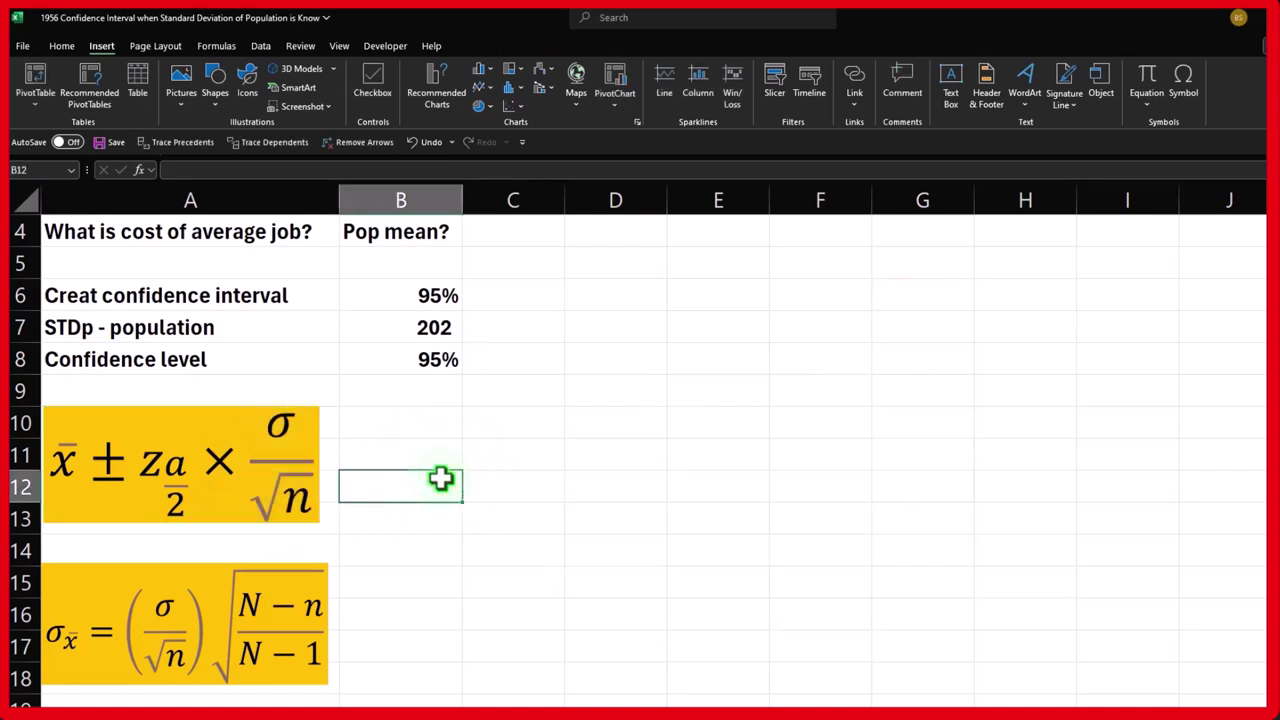
scroll(457, 489, up, 1)
click(203, 327)
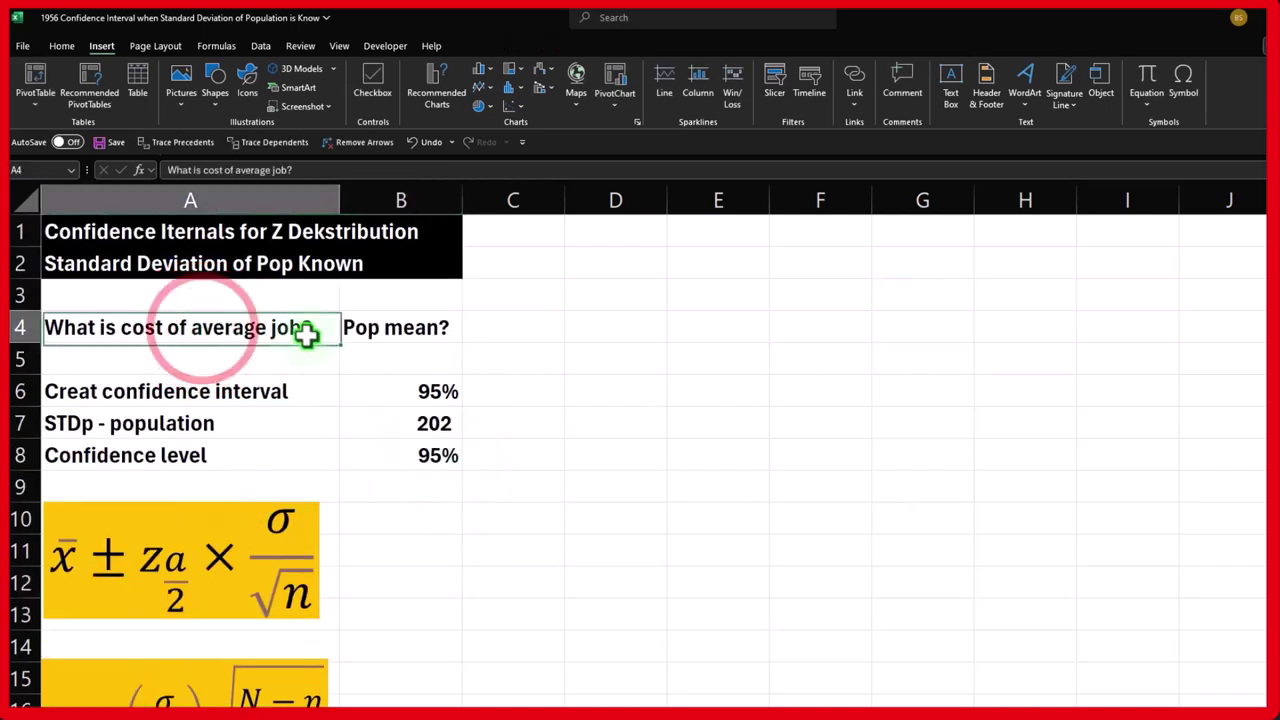
drag(280, 335, 388, 334)
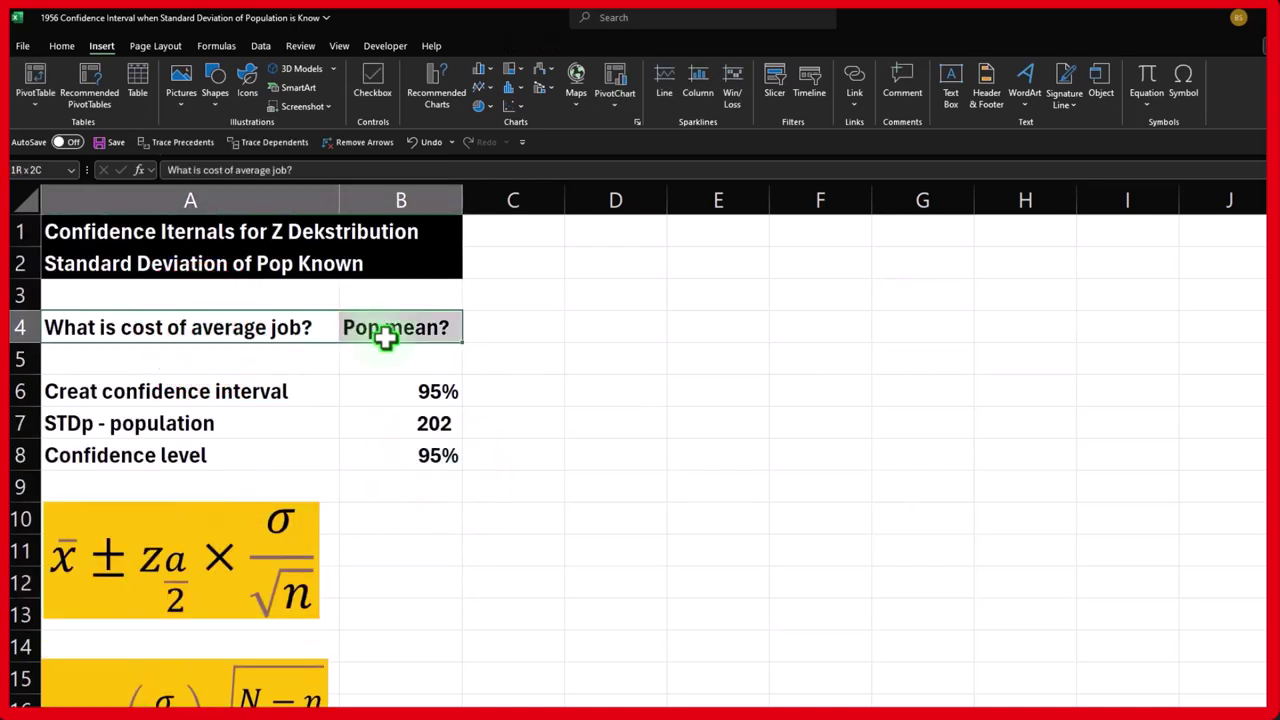
click(64, 46)
click(263, 97)
click(283, 233)
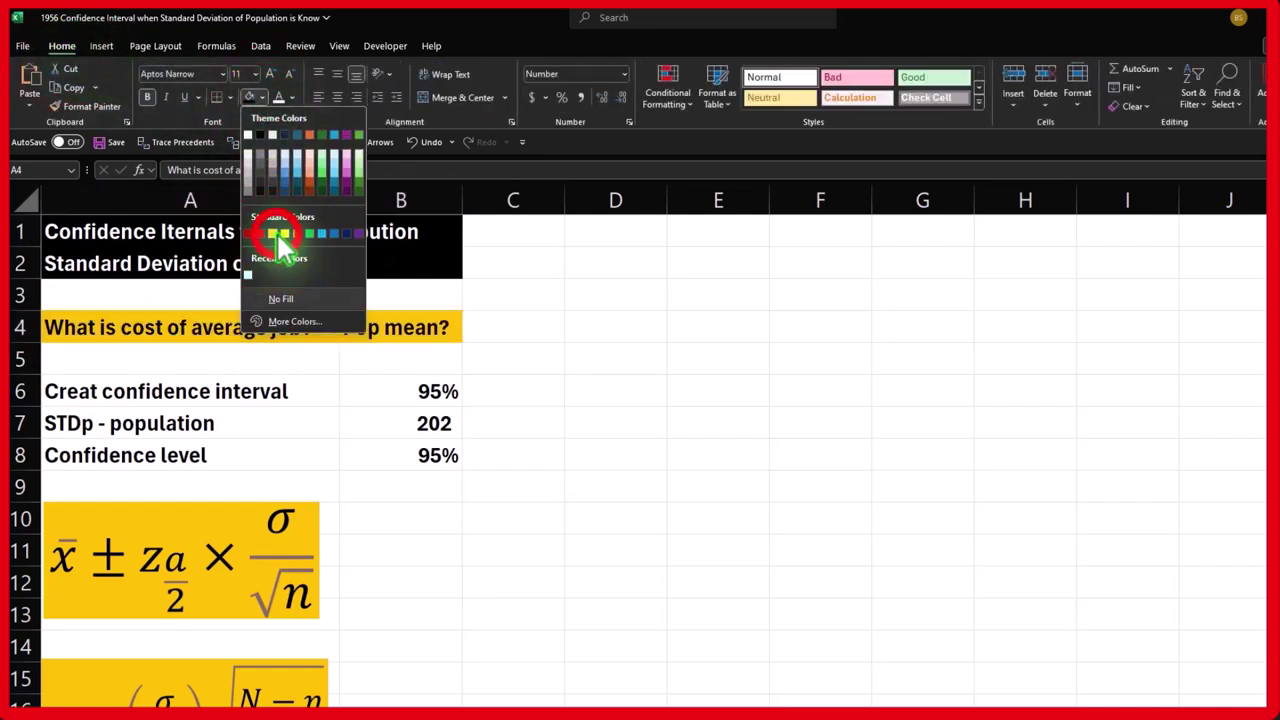
click(233, 99)
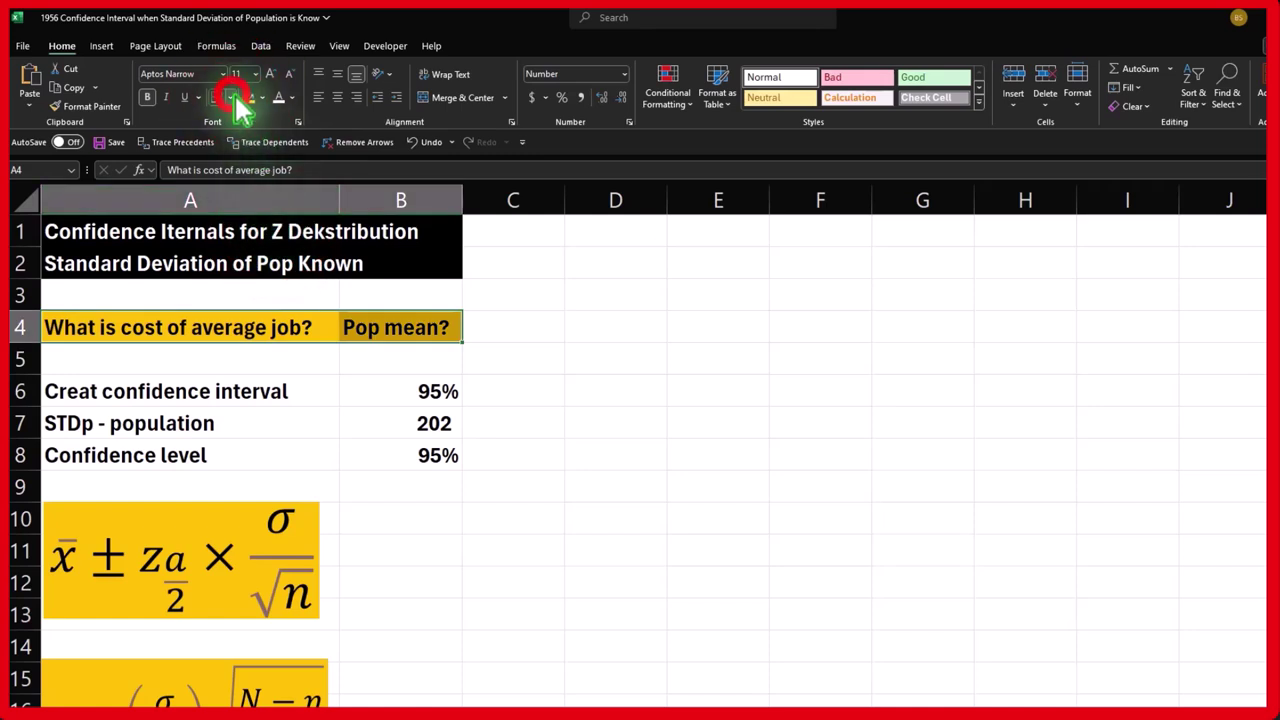
click(257, 242)
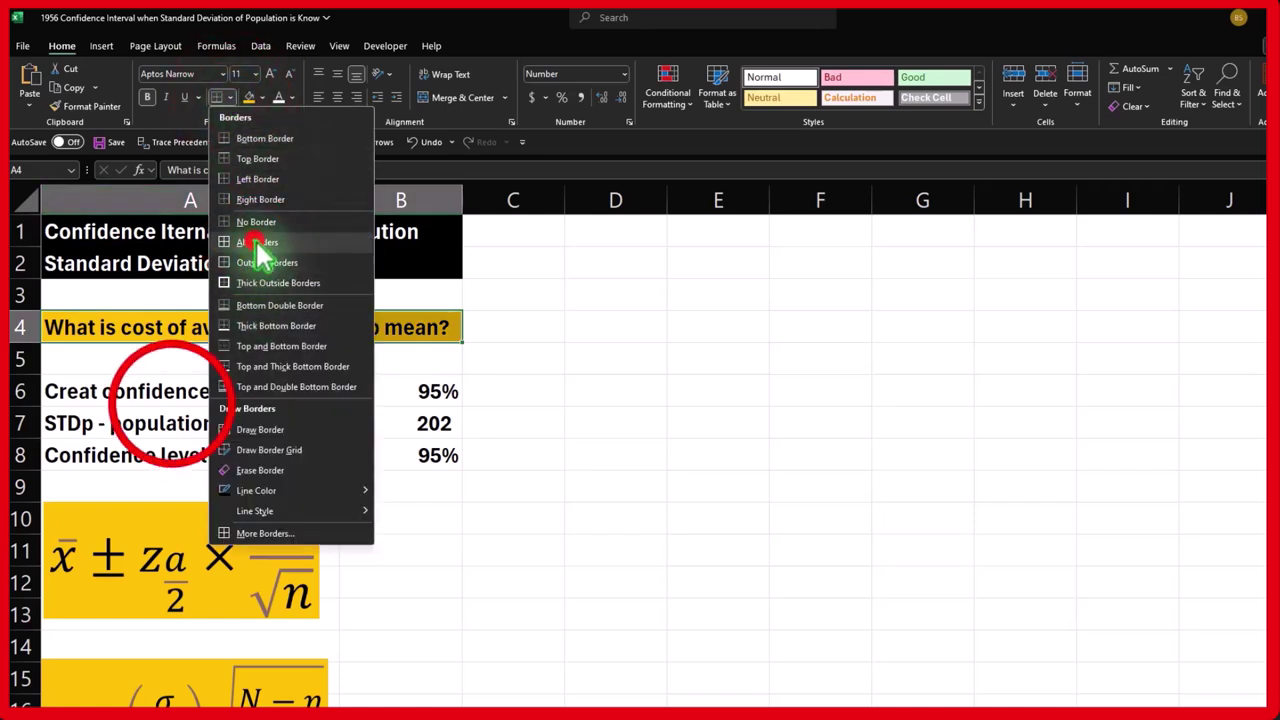
Apply the same gold fill and all borders to the given-data block A6:B8.
drag(200, 390, 405, 450)
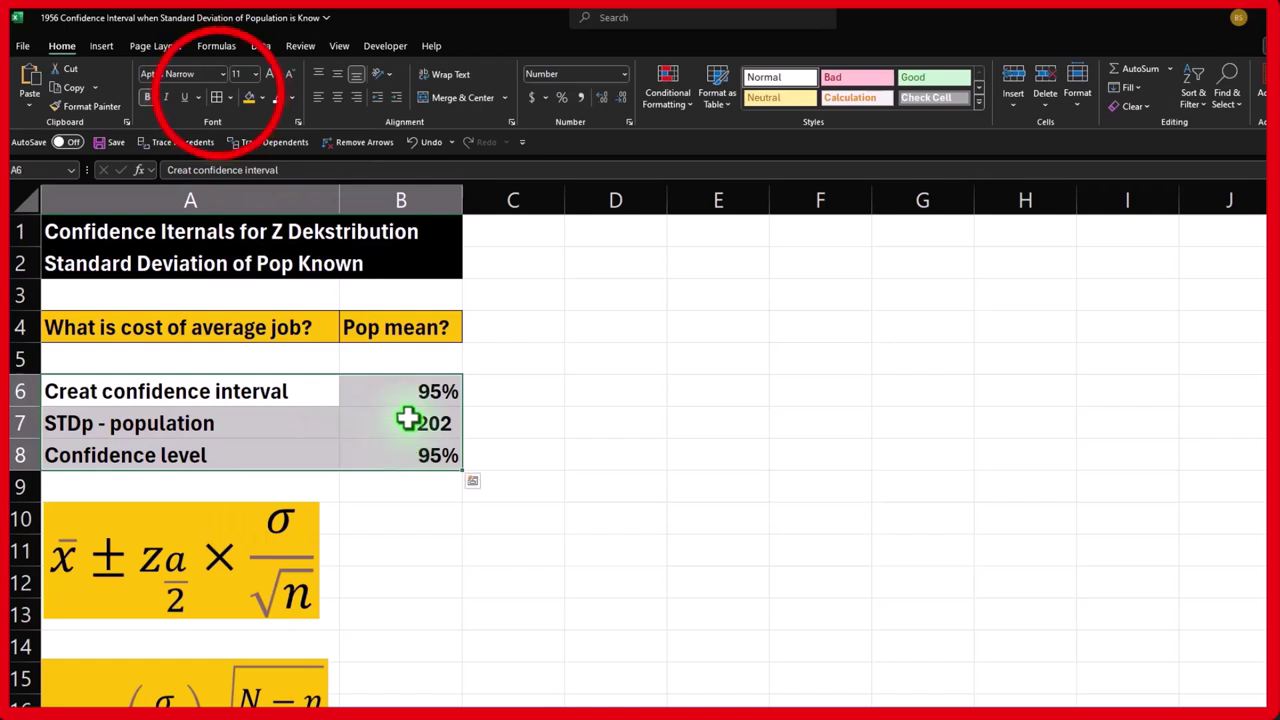
click(246, 98)
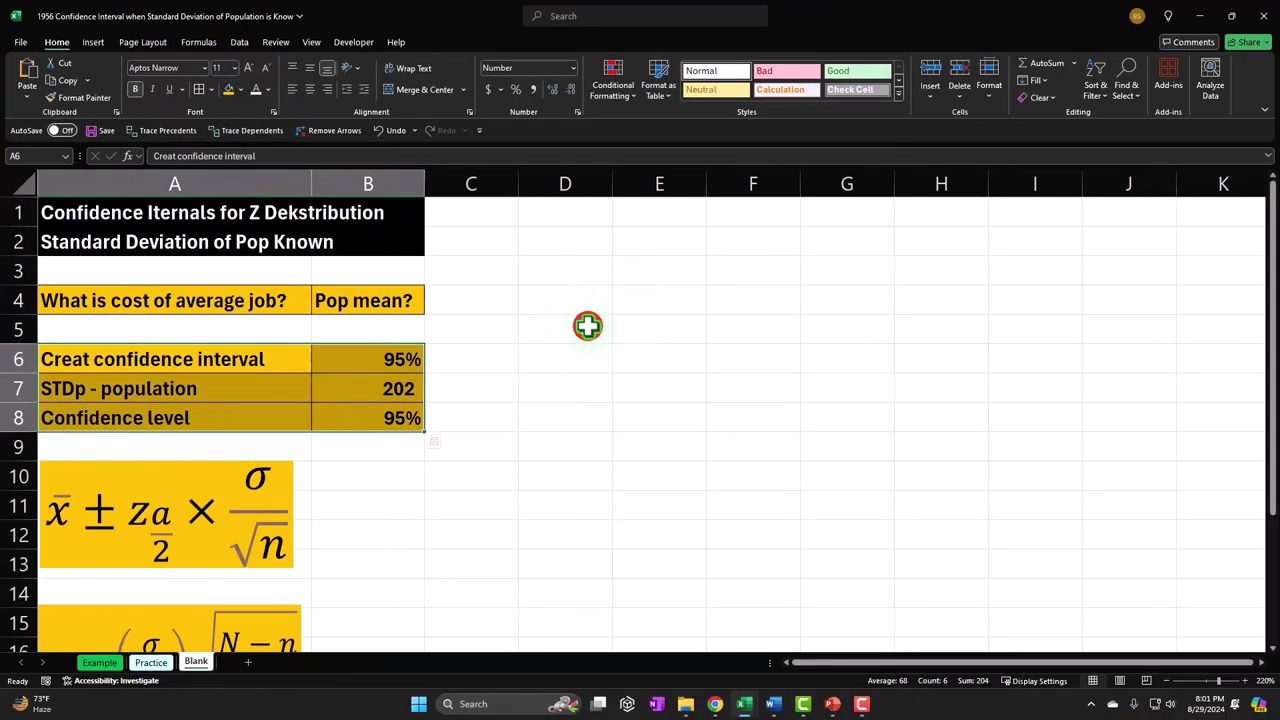
click(639, 356)
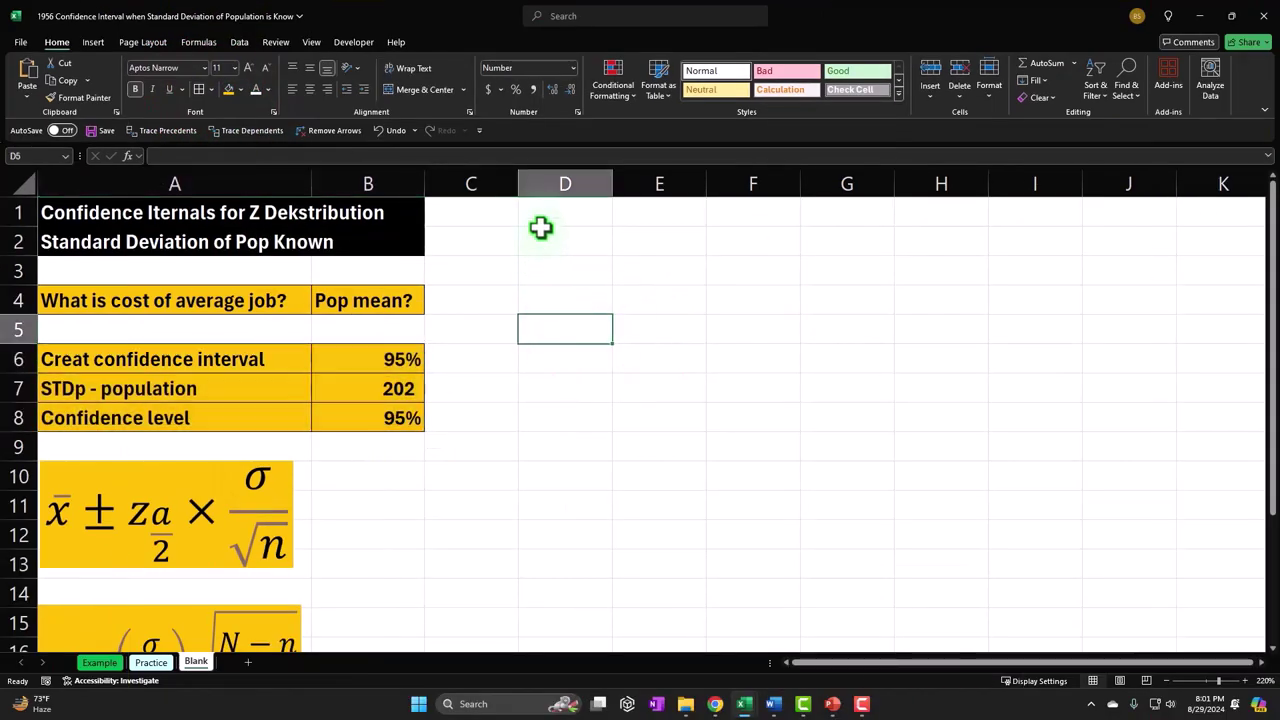
Narrow column C into a thin spacer and enter the label "Pop mean" in D1.
drag(519, 183, 441, 192)
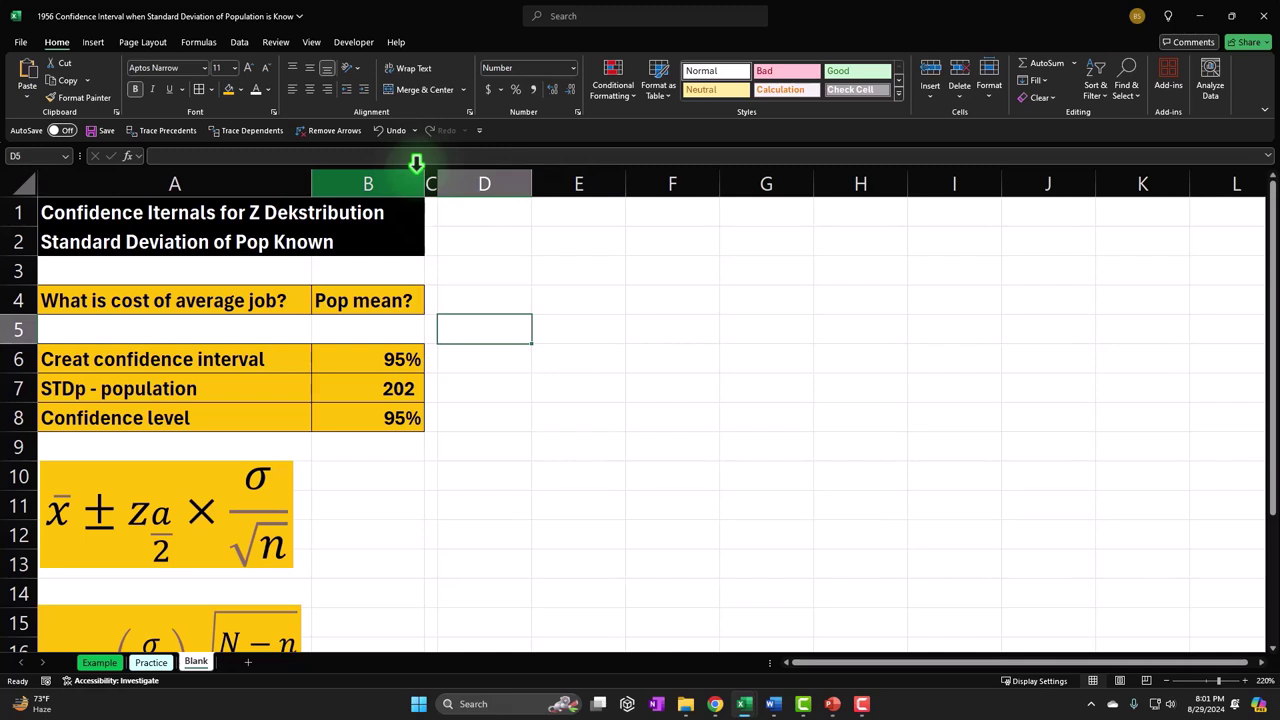
click(620, 229)
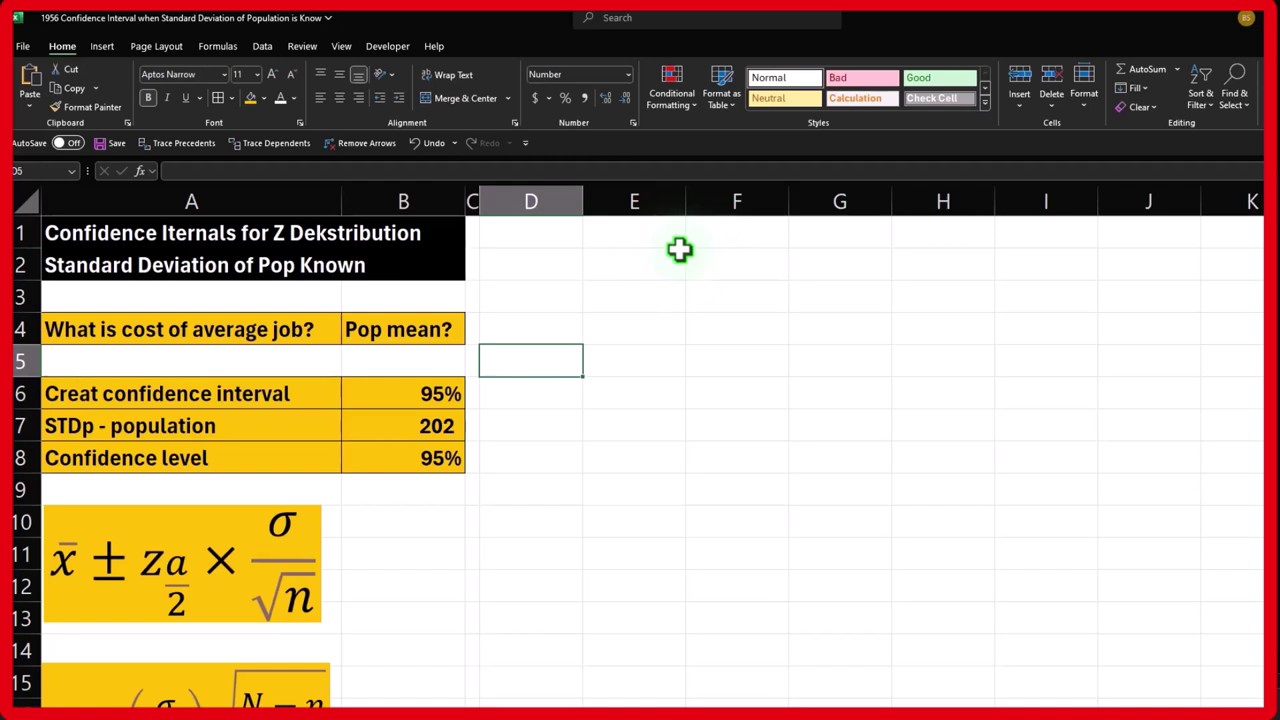
click(558, 229)
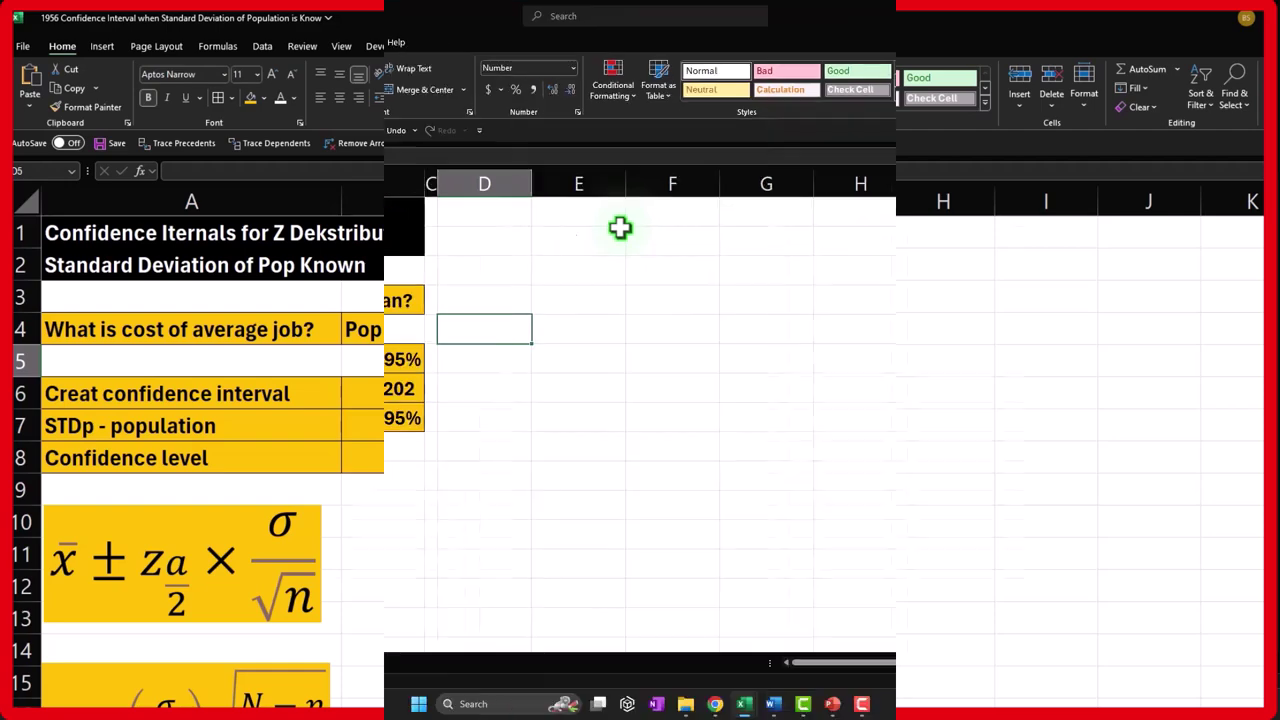
text(Pop)
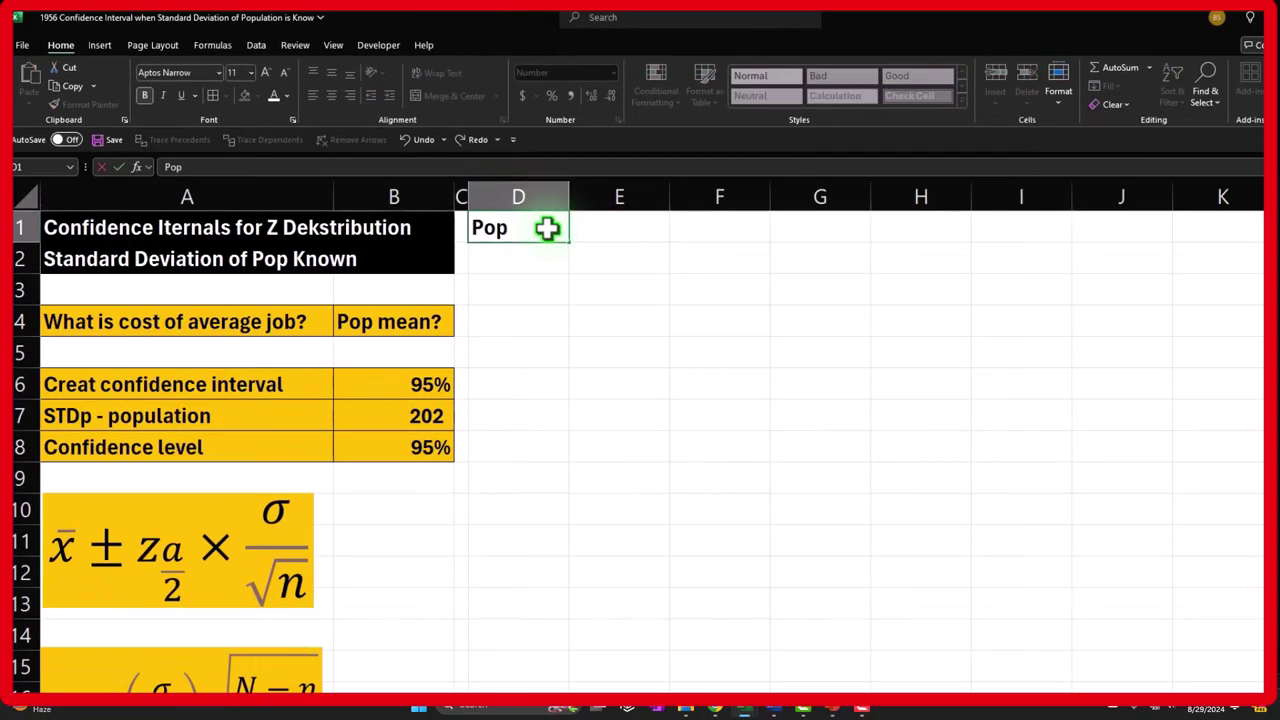
text( mean)
key(Tab)
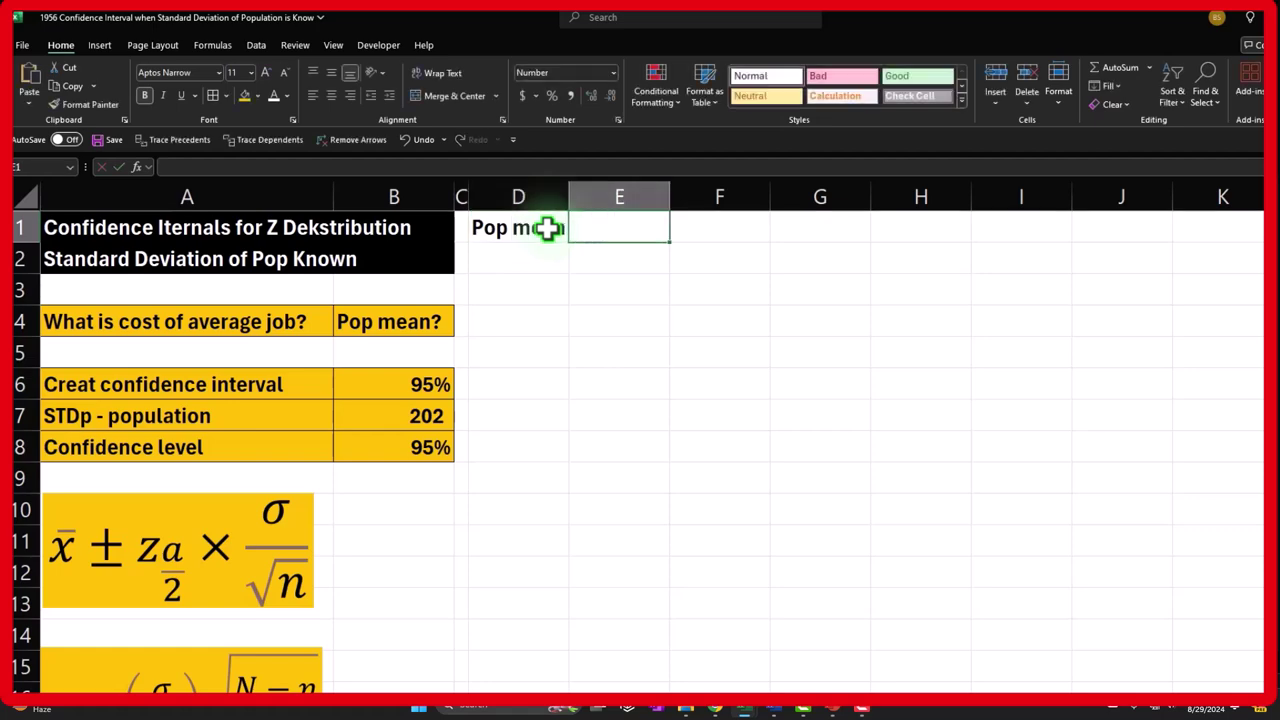
Widen column D slightly to fit its label and enter "STDp" in D2.
click(256, 45)
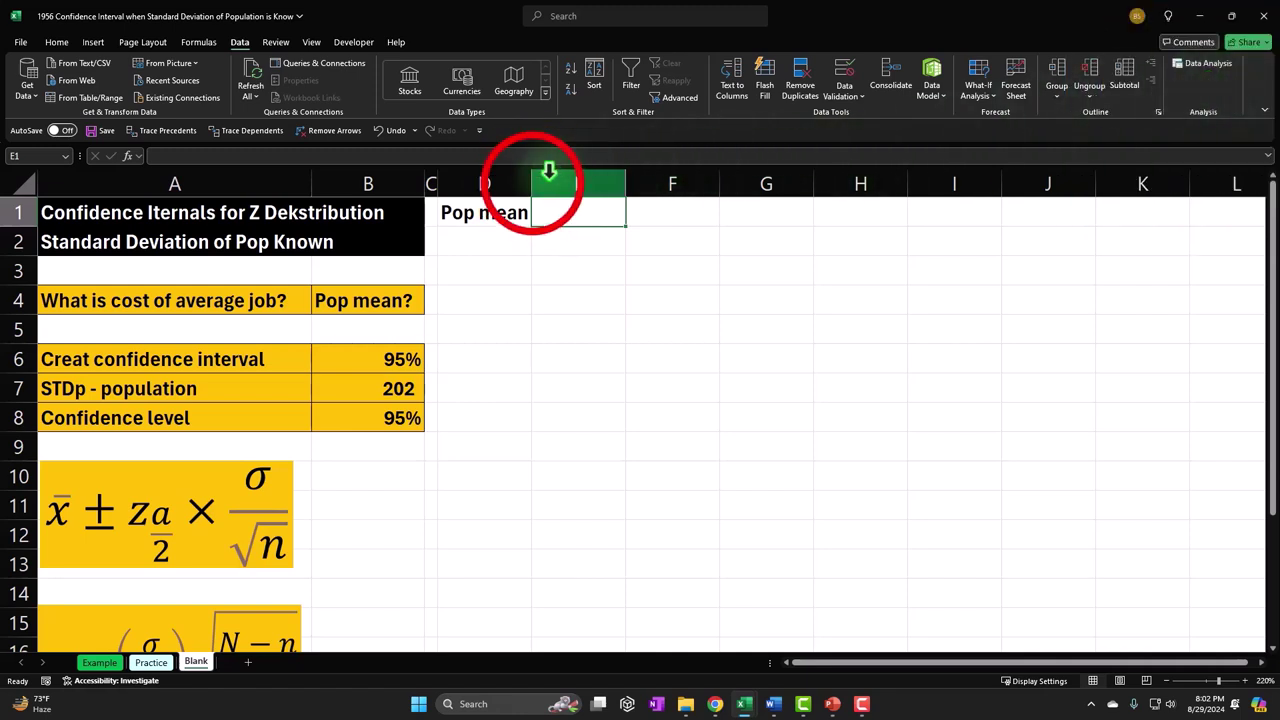
drag(531, 182, 541, 181)
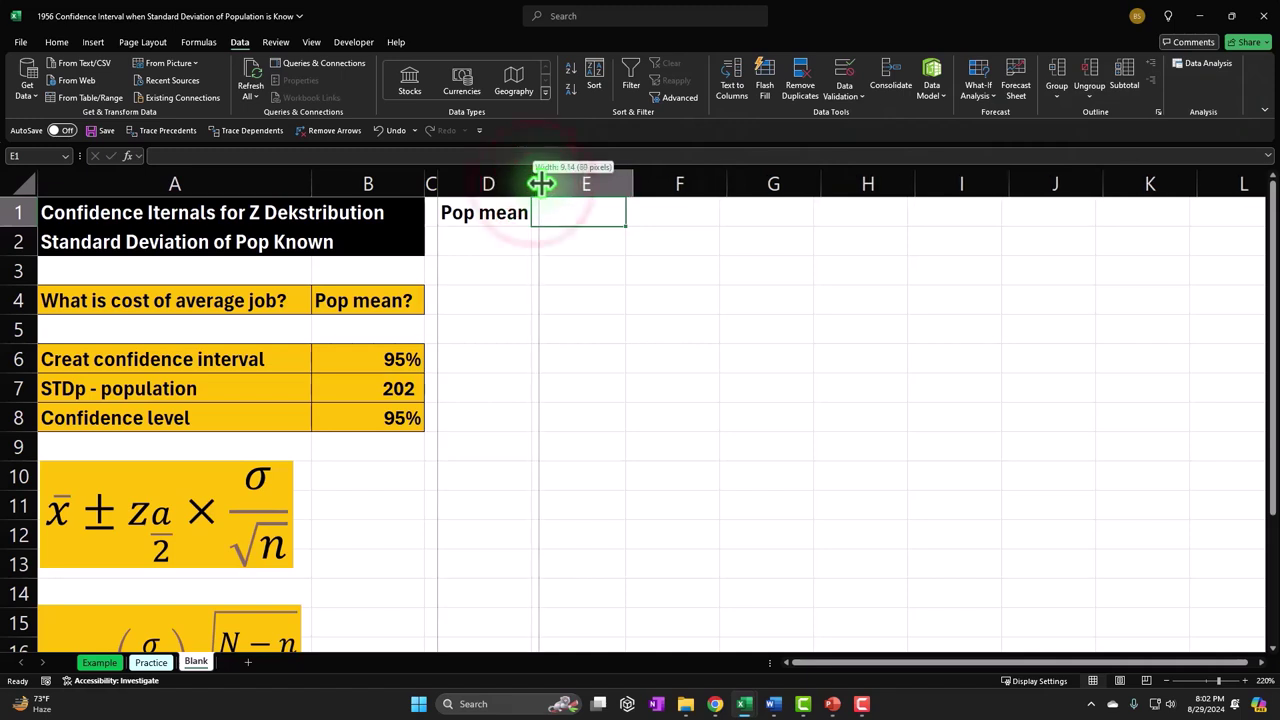
click(527, 237)
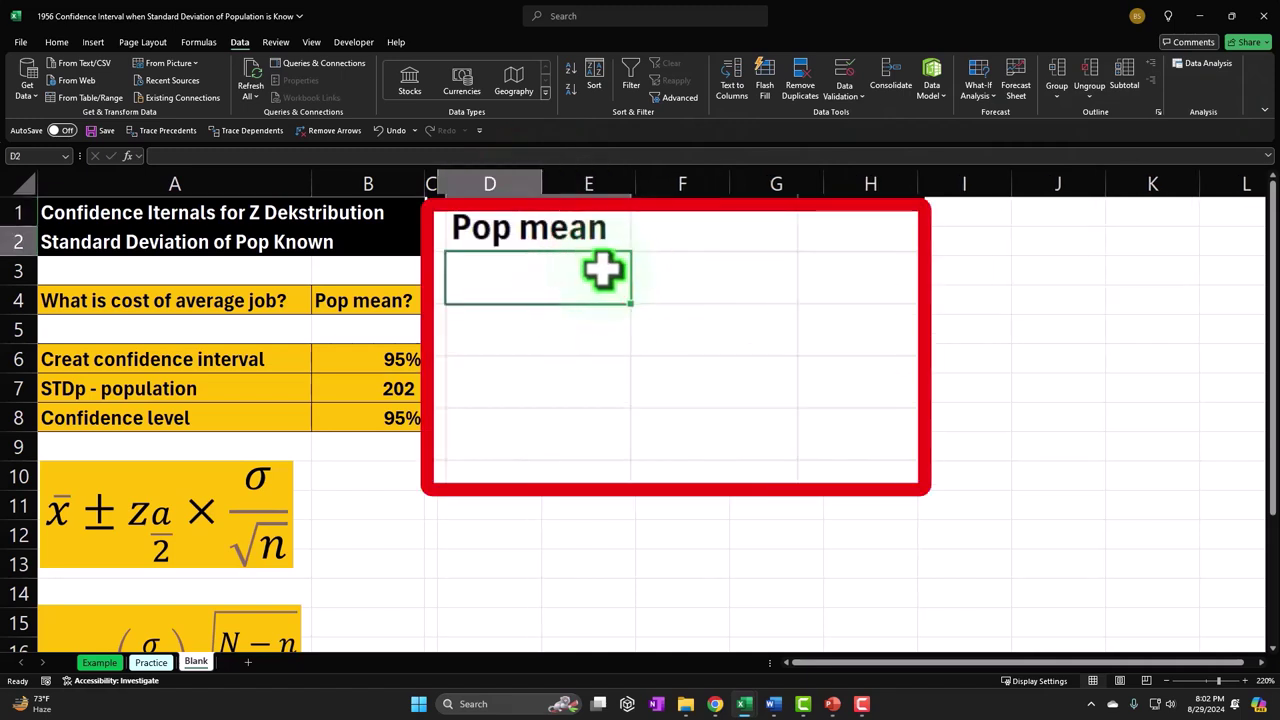
text(STDp)
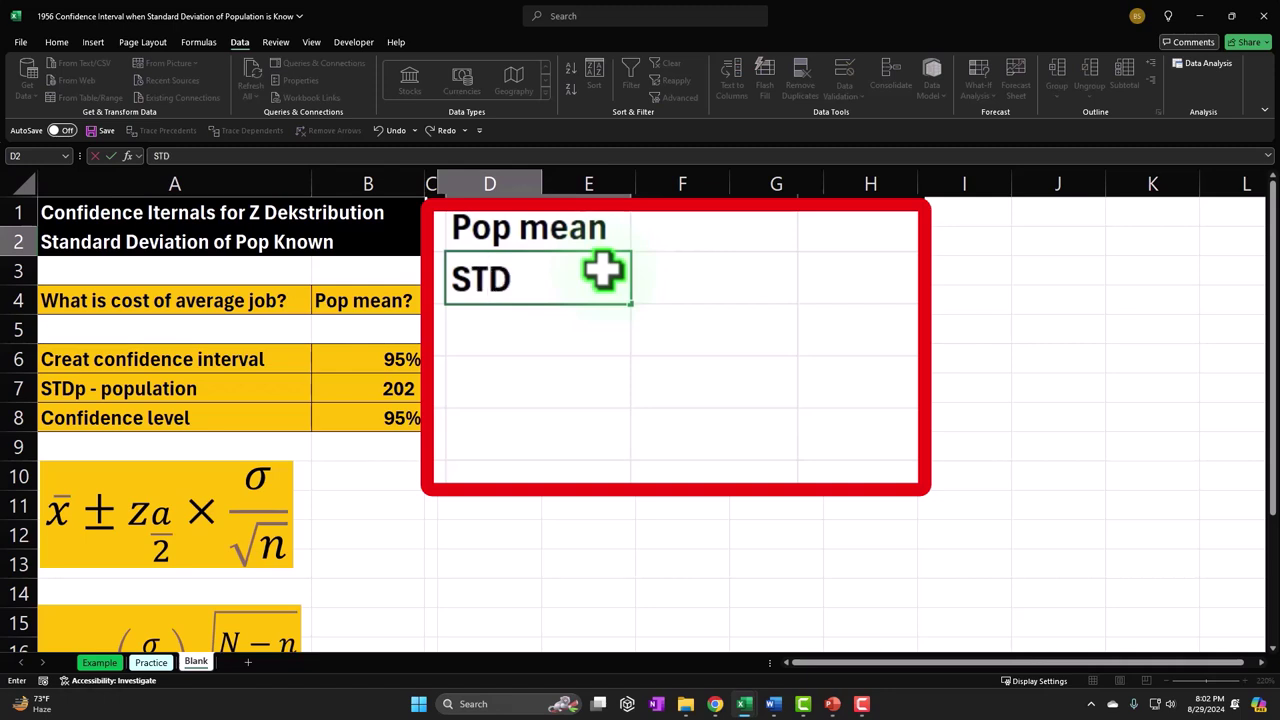
key(Tab)
Enter 822 as the population mean in E1 and 203 as the standard deviation in E2.
key(Up)
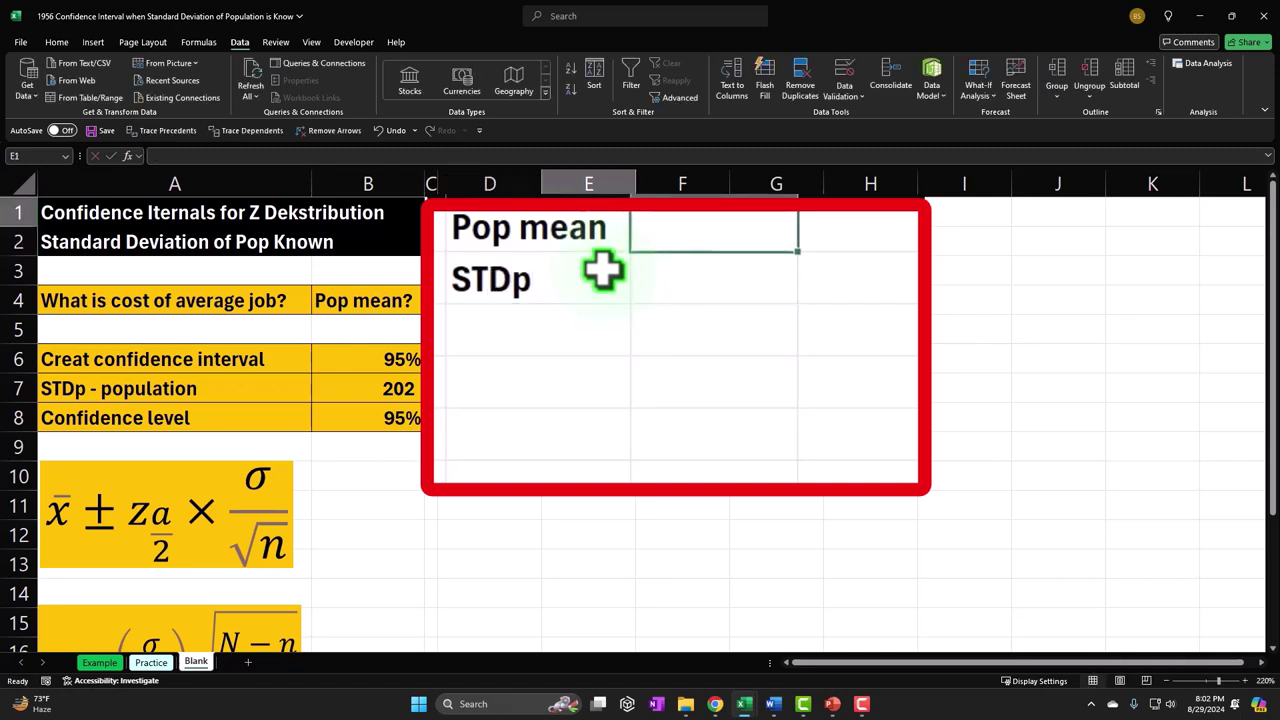
text(822)
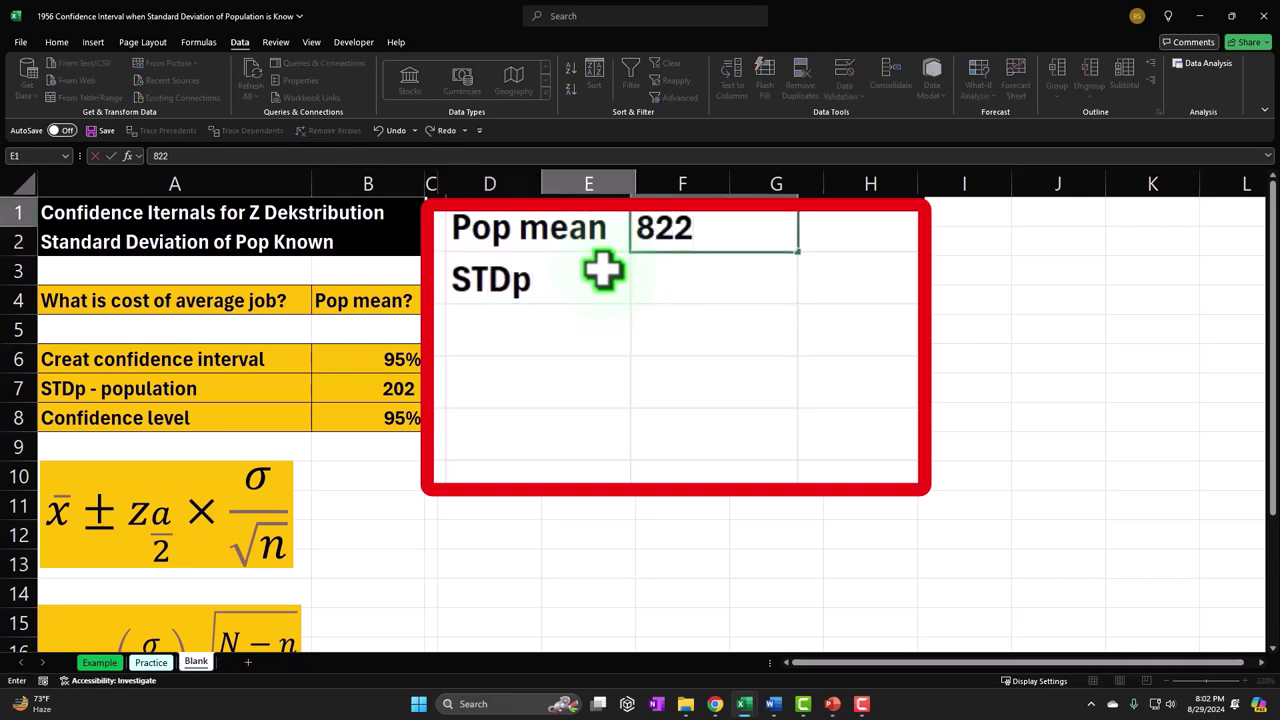
key(Return)
text(203)
key(Return)
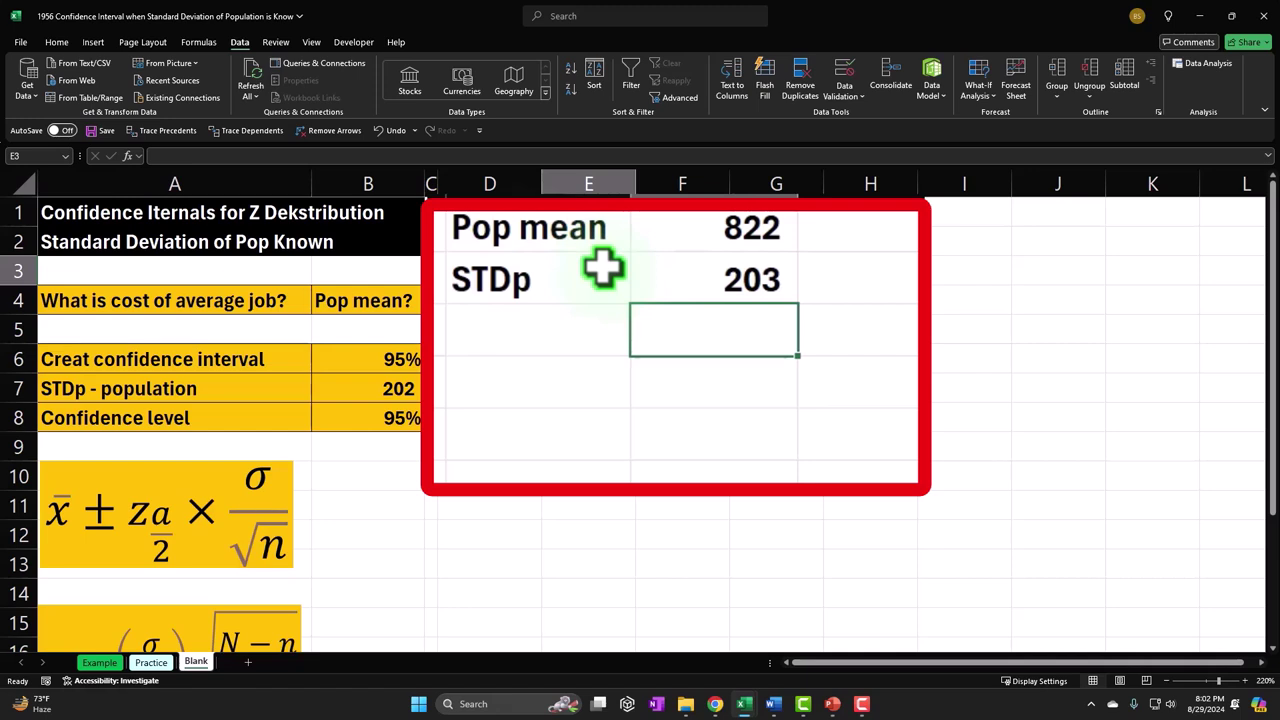
Copy the narrow spacer format of column C onto column F and autofit column E's width.
click(432, 180)
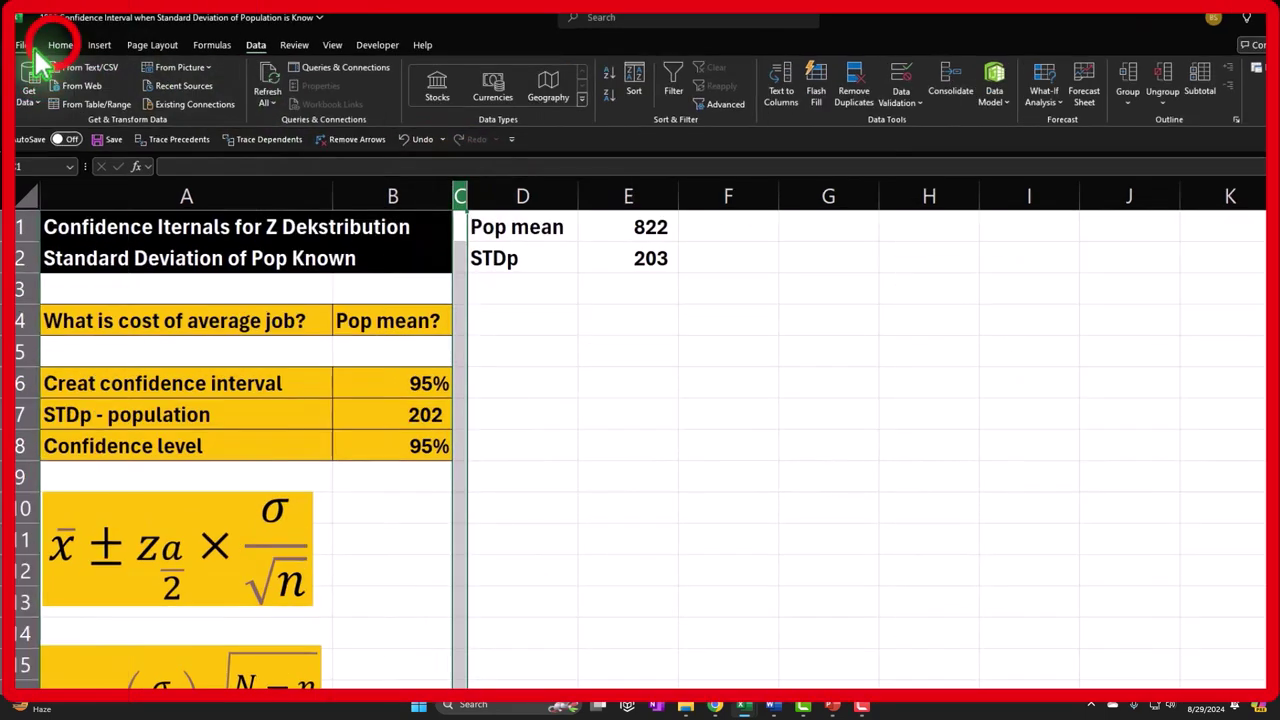
click(58, 45)
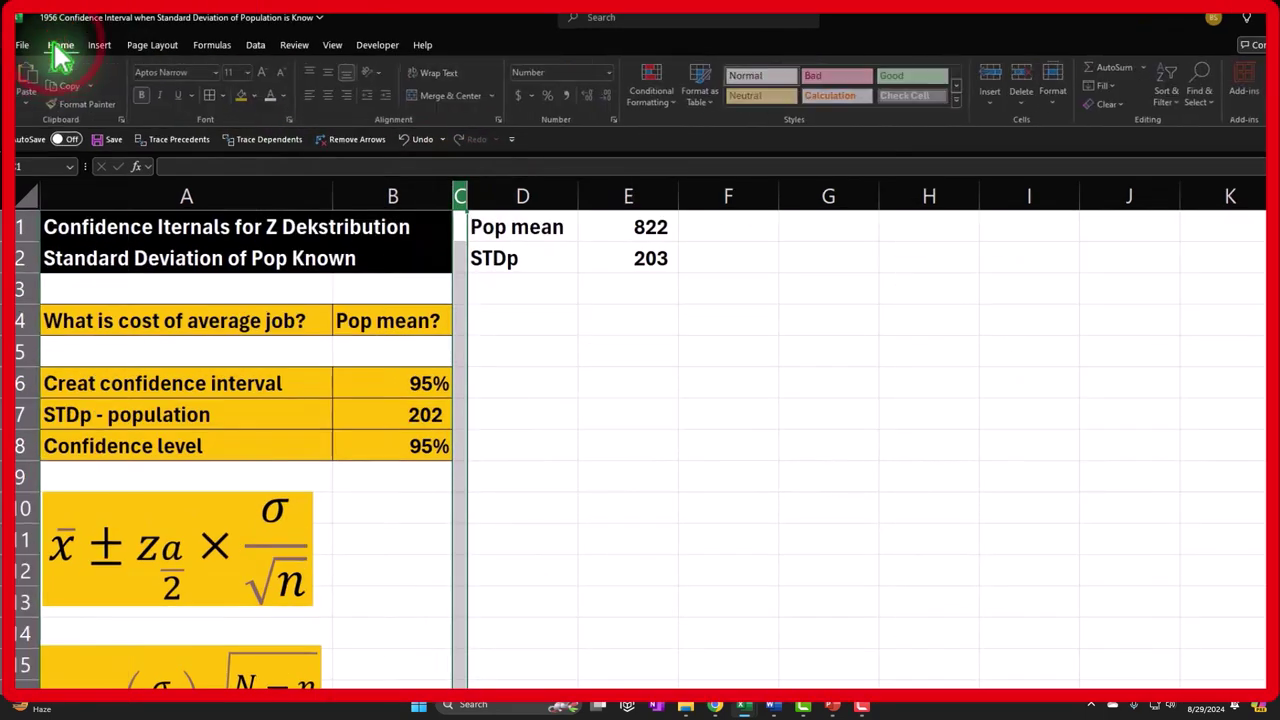
click(86, 105)
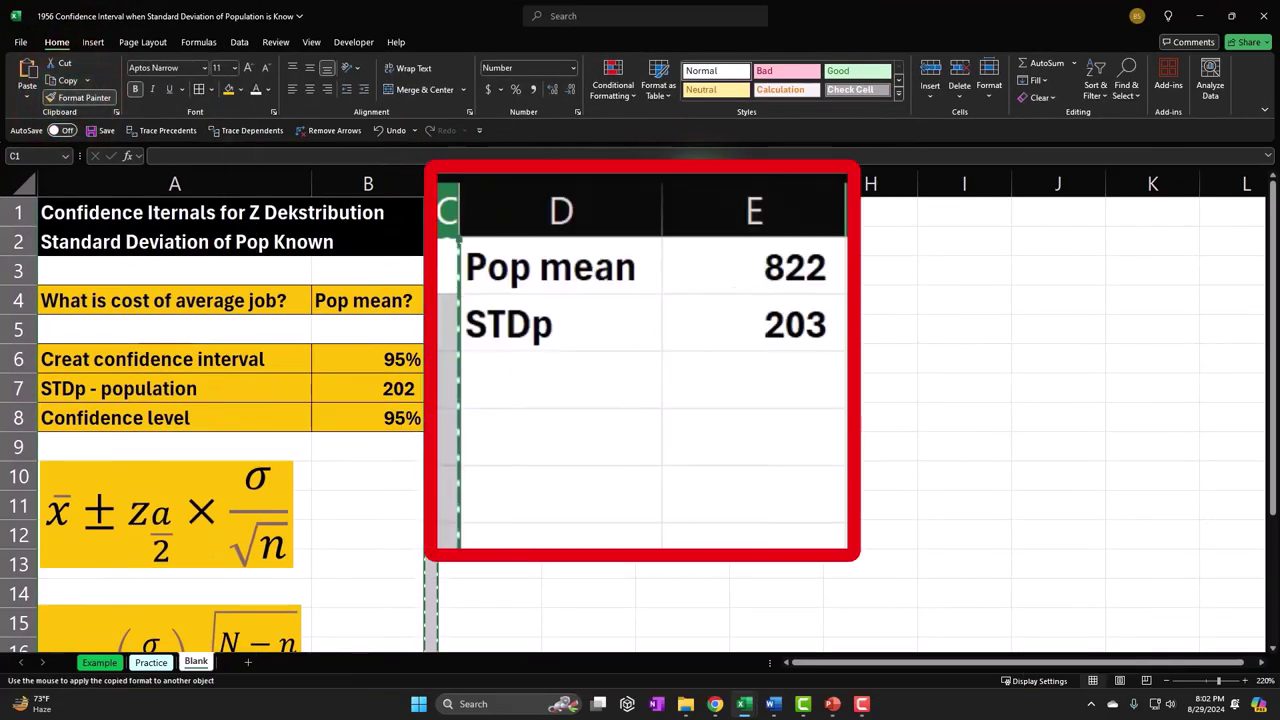
click(588, 300)
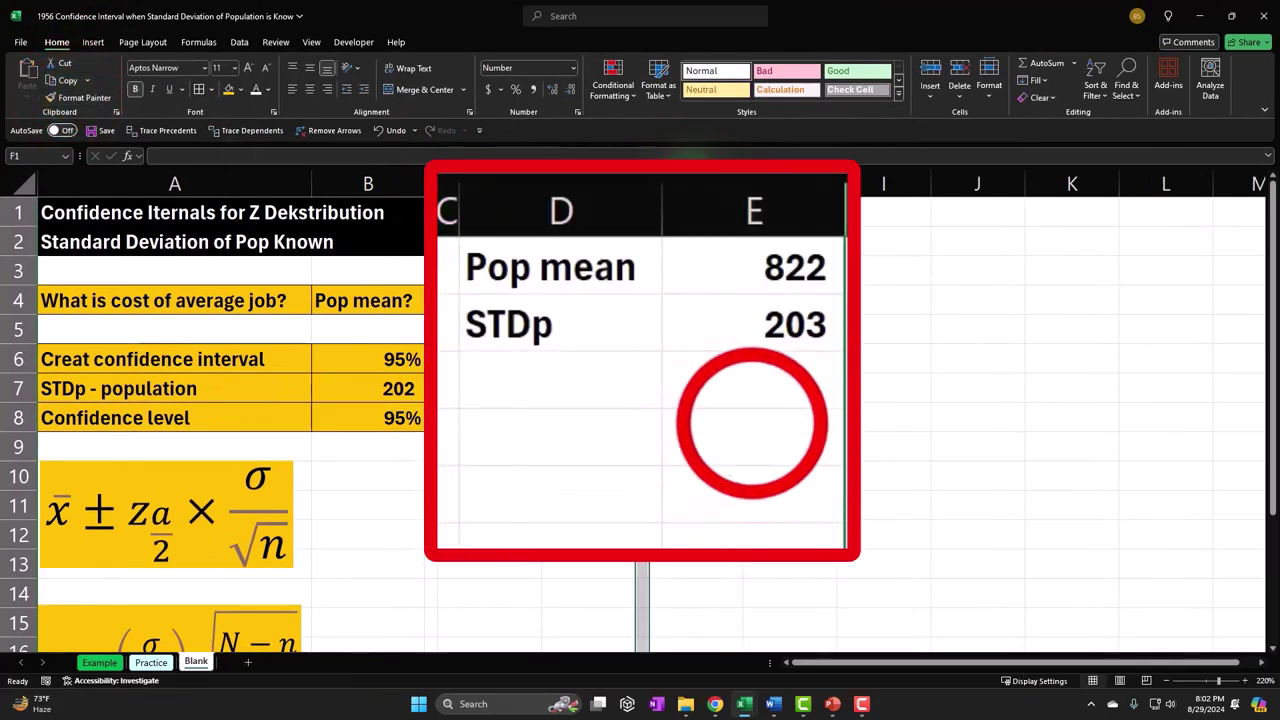
double_click(838, 205)
Format the population block D1:E2 with a red fill, white text and all borders.
drag(598, 268, 683, 316)
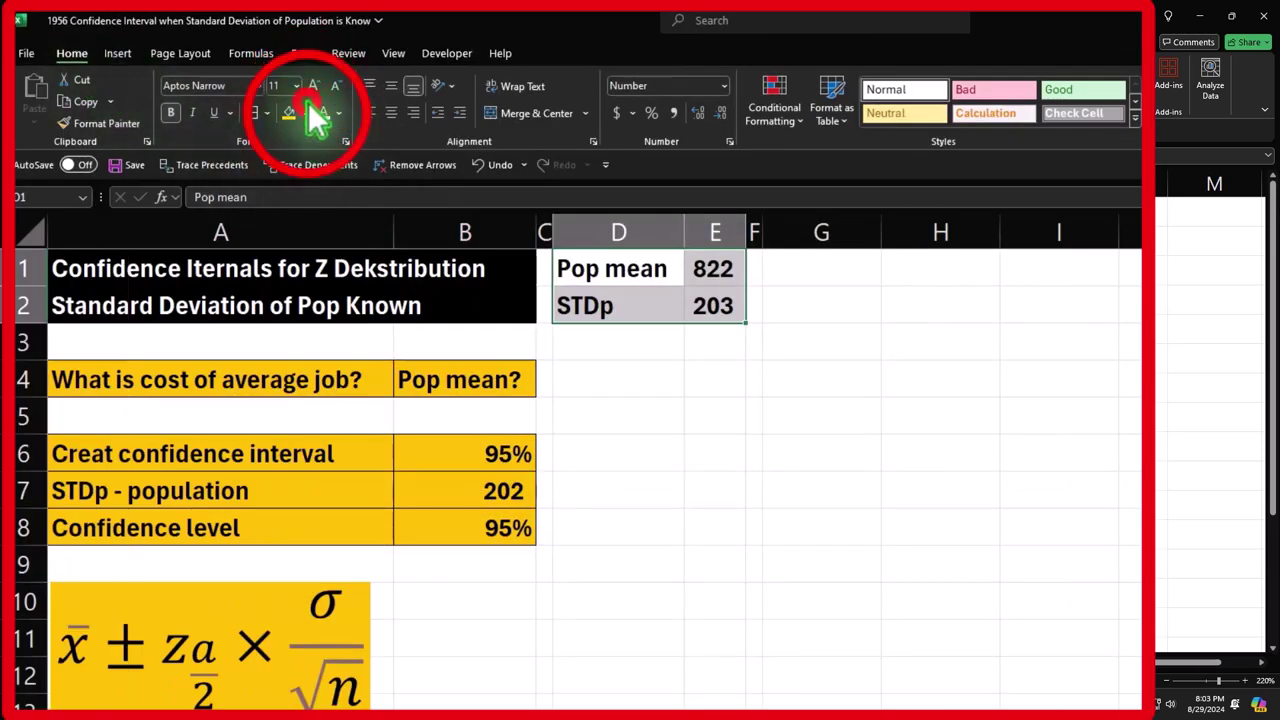
click(305, 111)
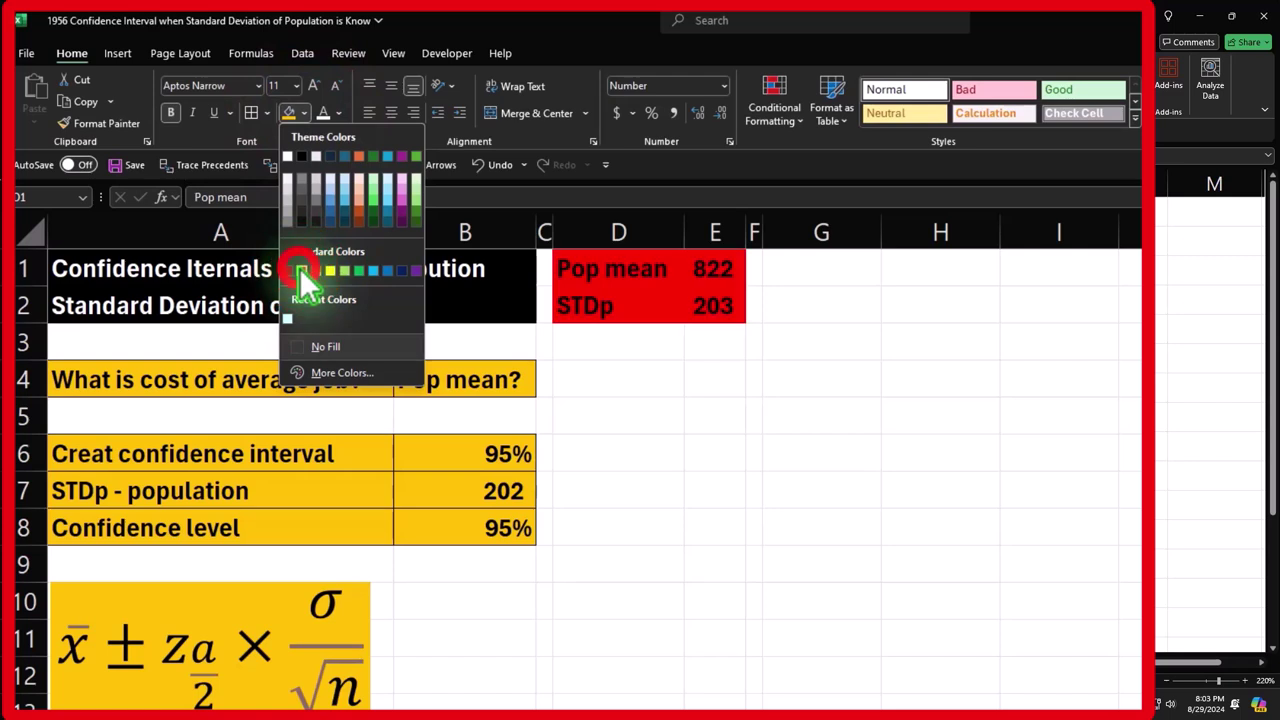
click(303, 272)
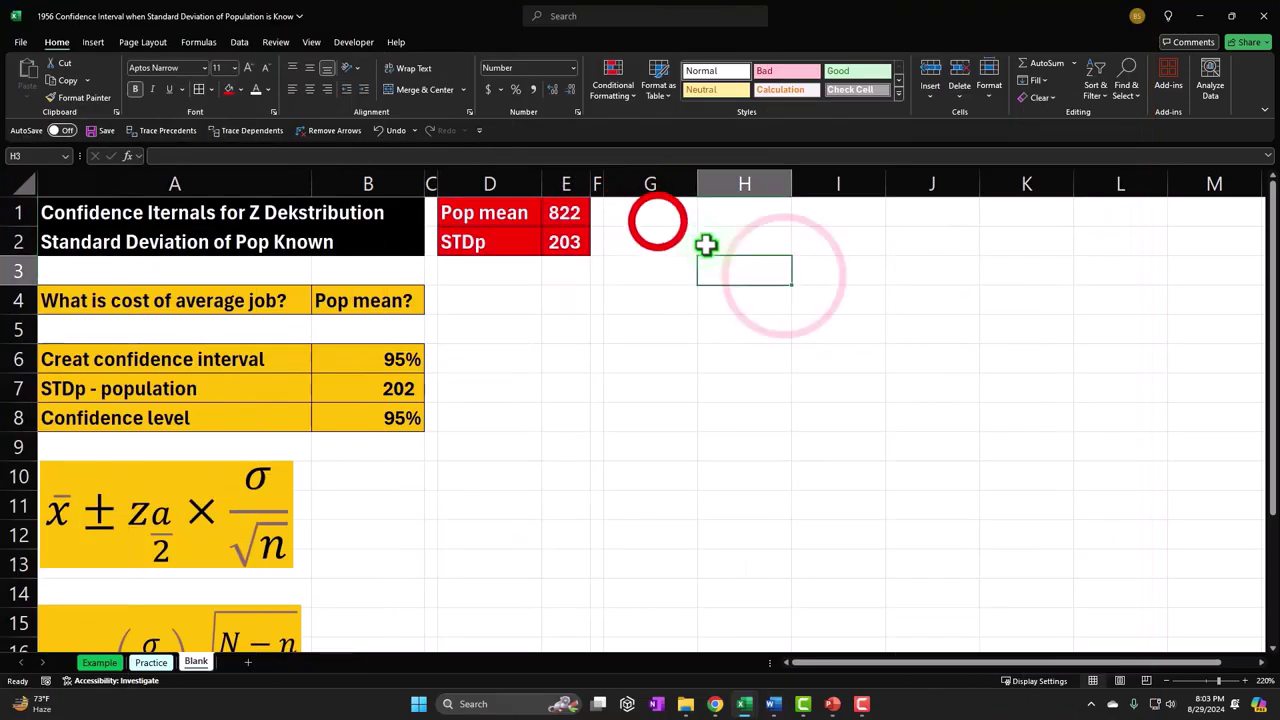
click(830, 281)
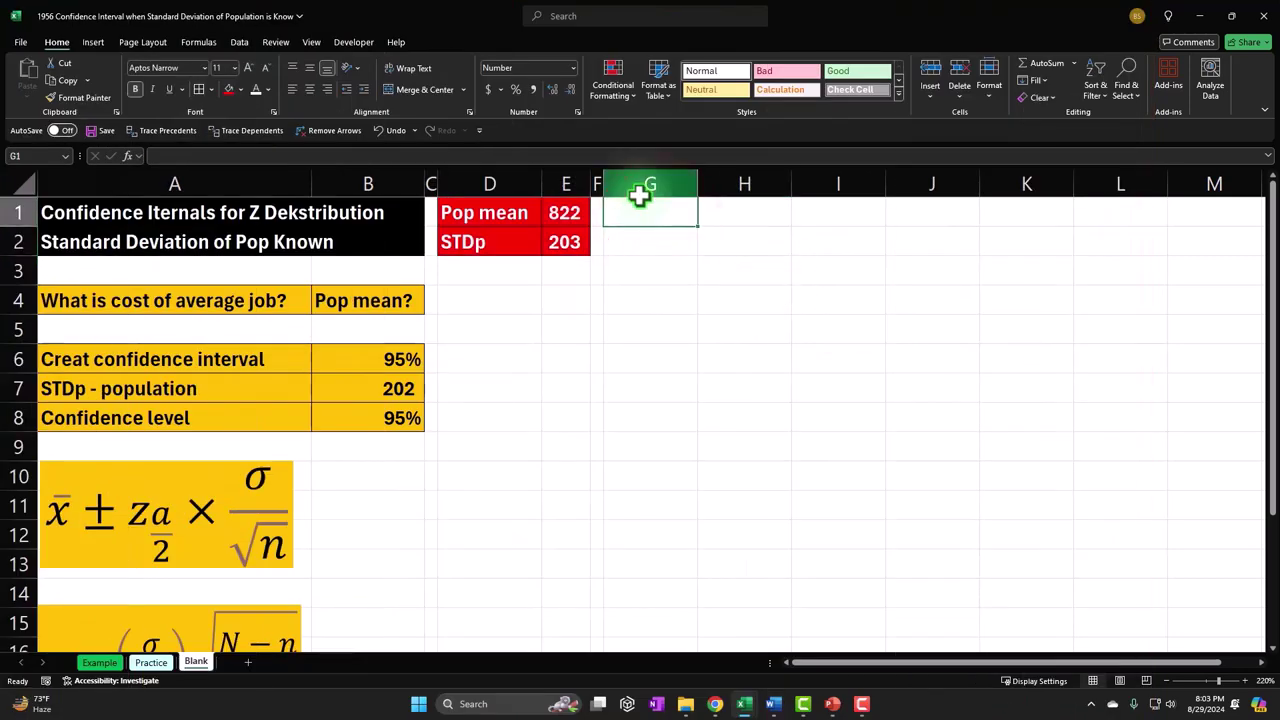
Enter the heading "Count" in G1.
text(Count)
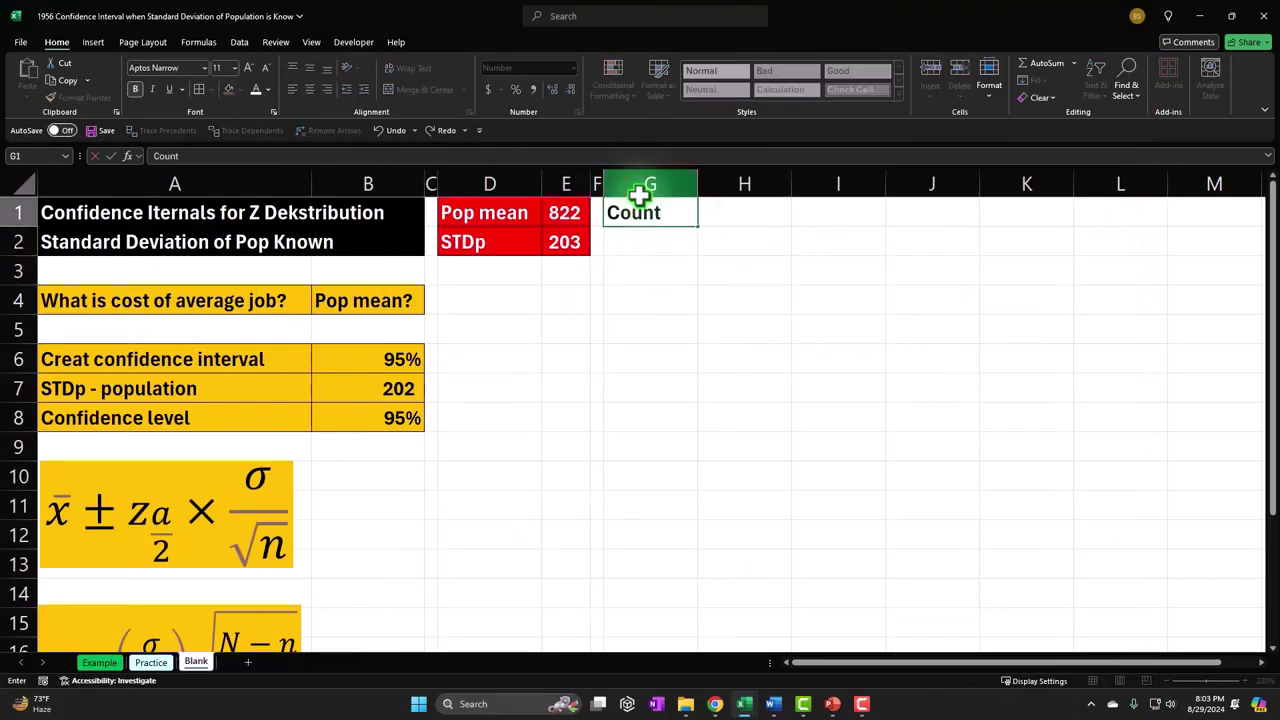
key(Return)
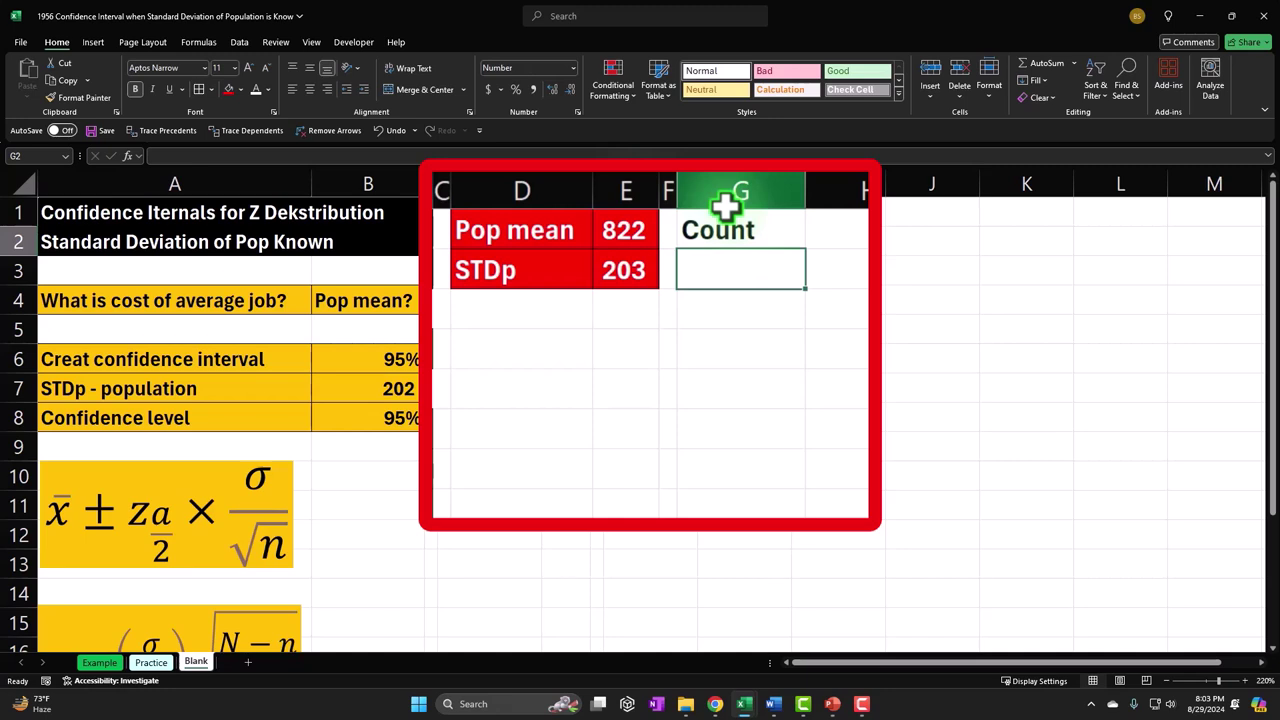
text(1)
key(Return)
text(2)
key(Return)
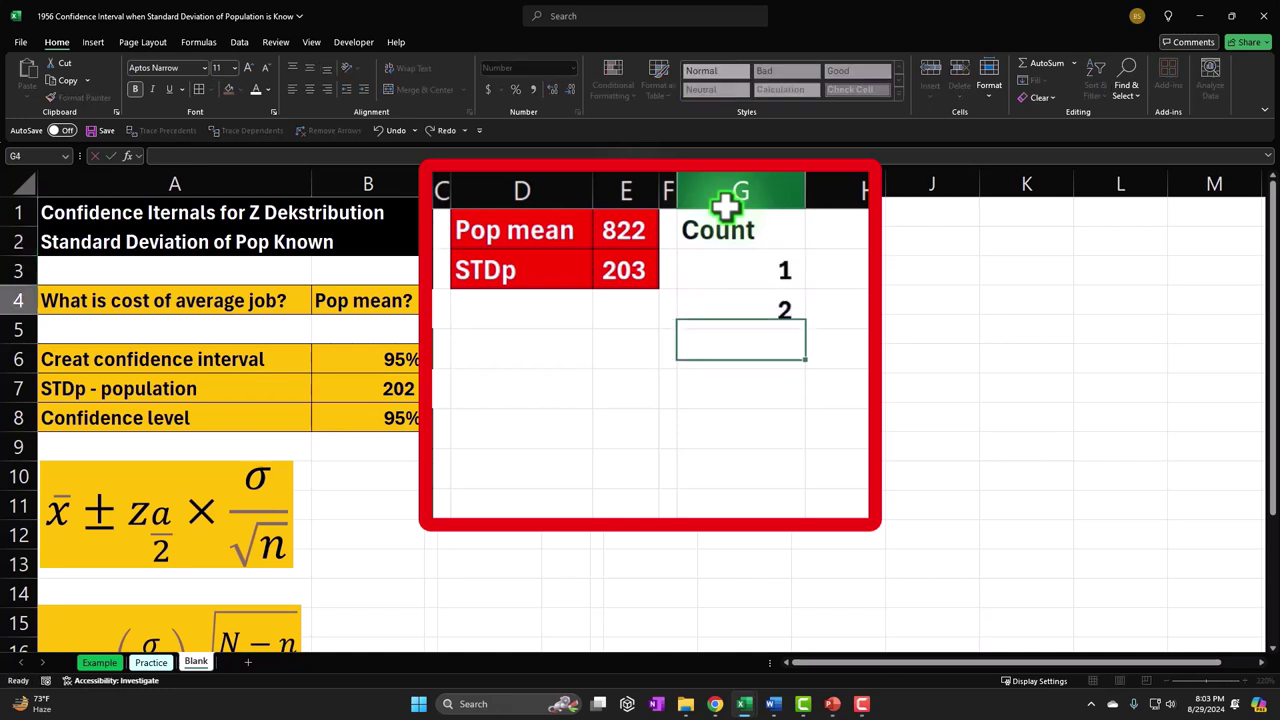
drag(790, 266, 777, 314)
click(773, 314)
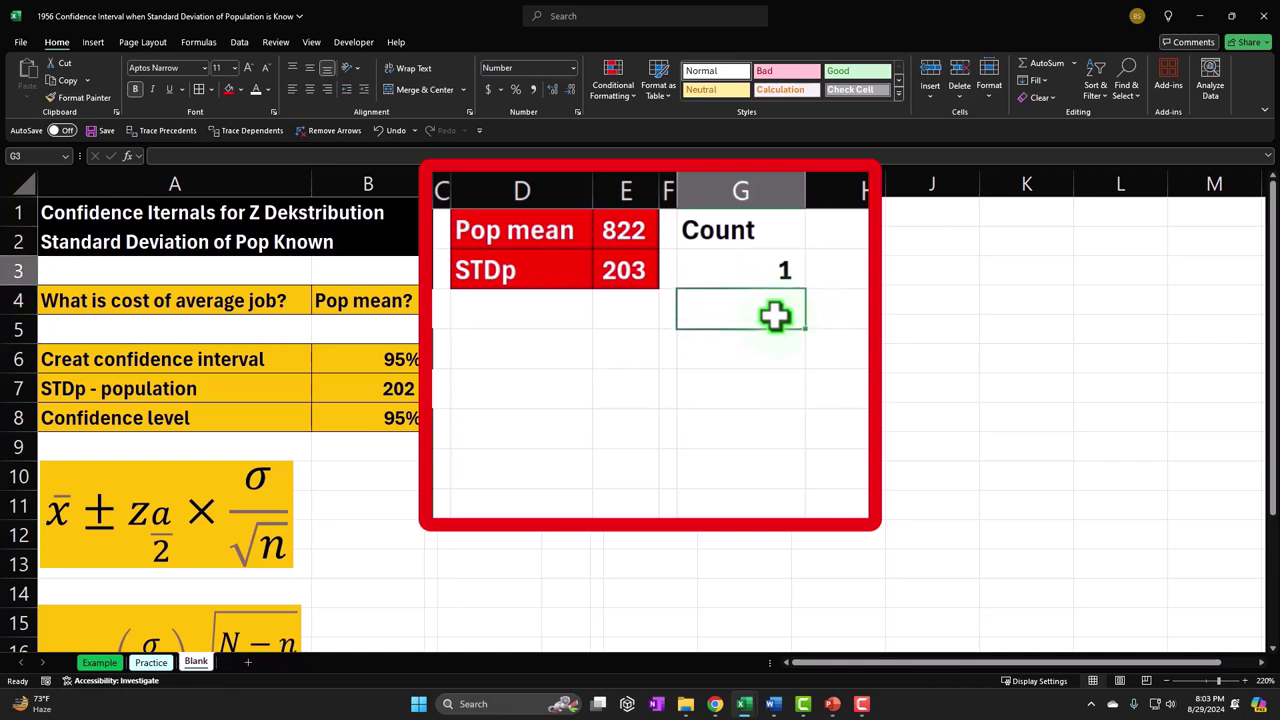
Enter =SEQUENCE(3000,1,1,1) in G2 to number 3000 rows beneath the Count heading.
key(Up)
text(=)
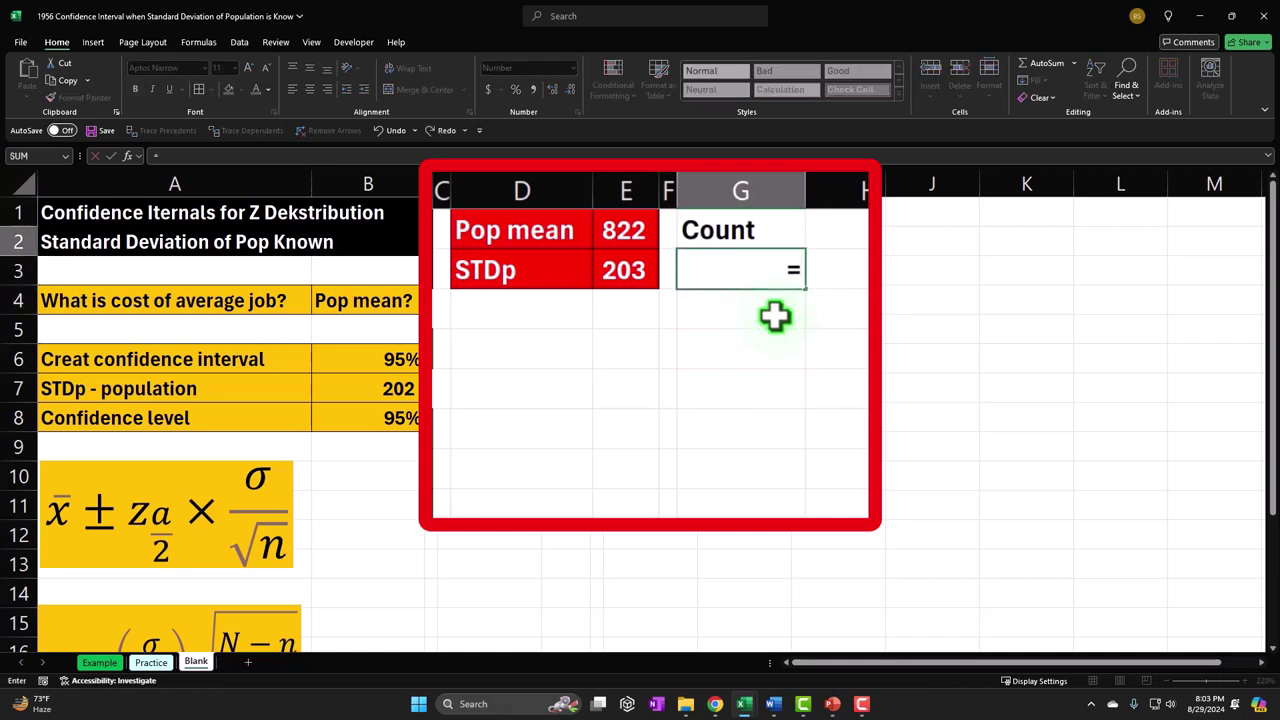
text(se)
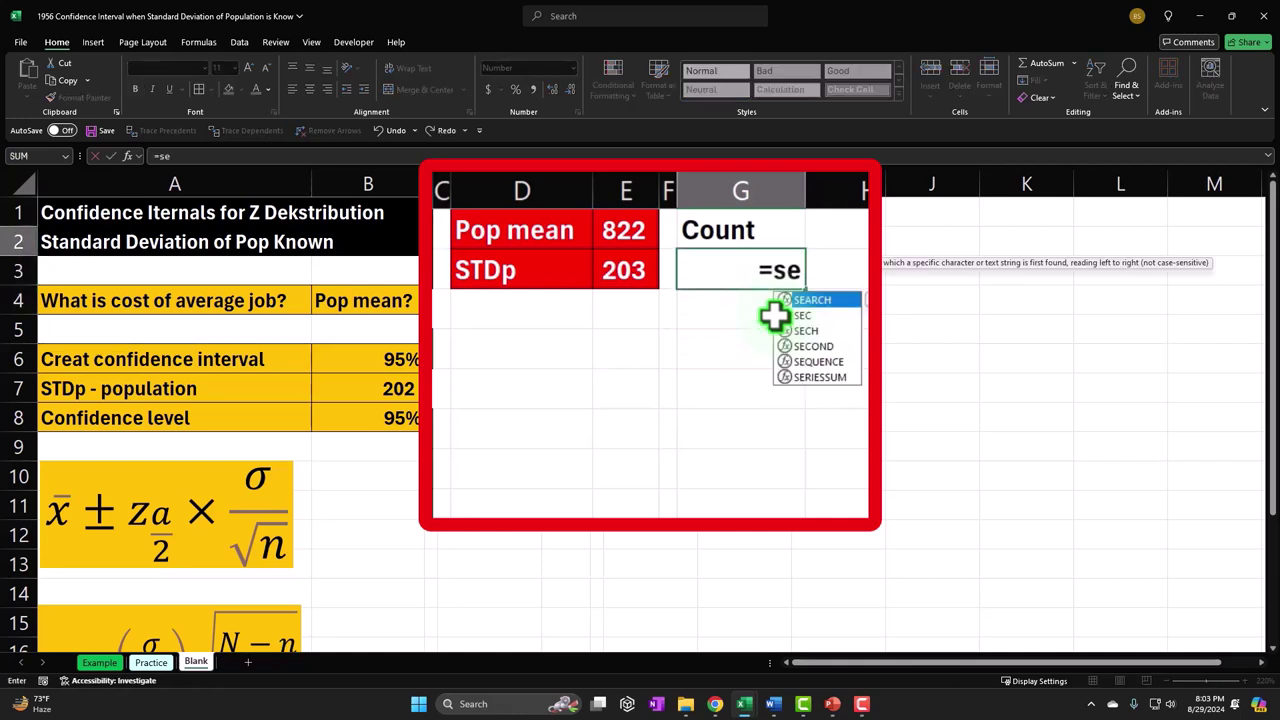
text(q)
key(Tab)
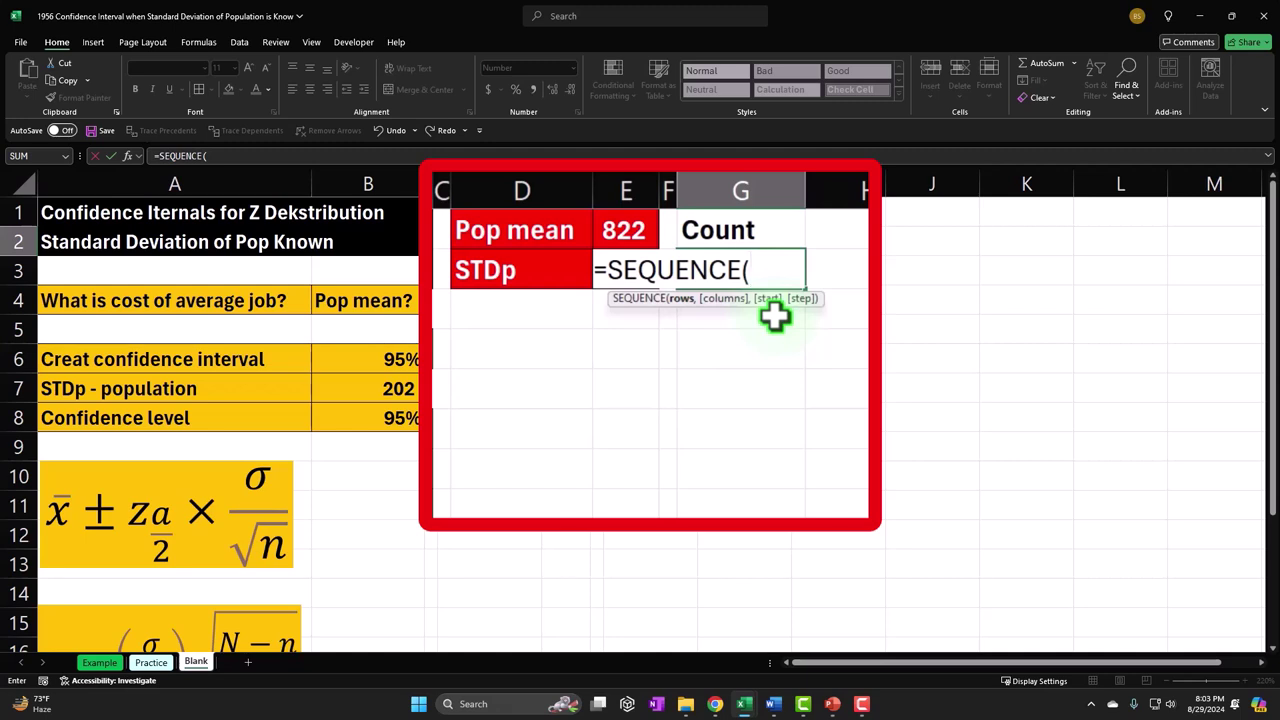
text(3000)
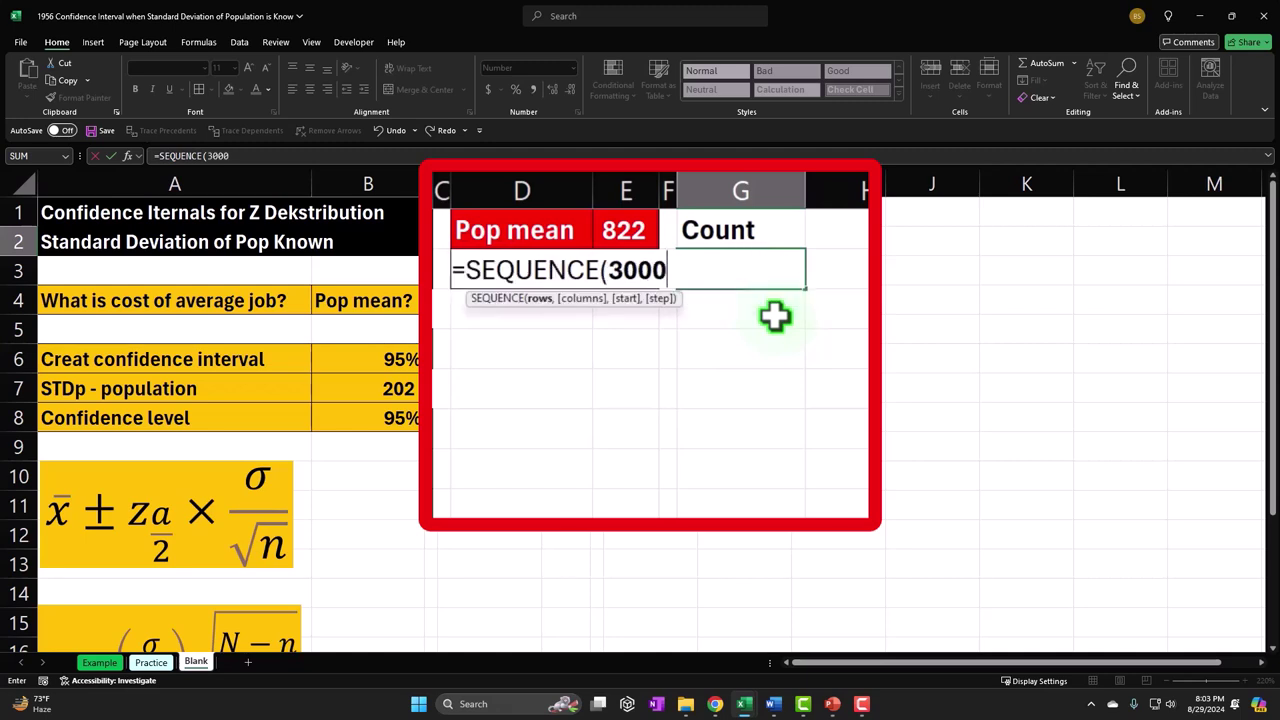
text(,)
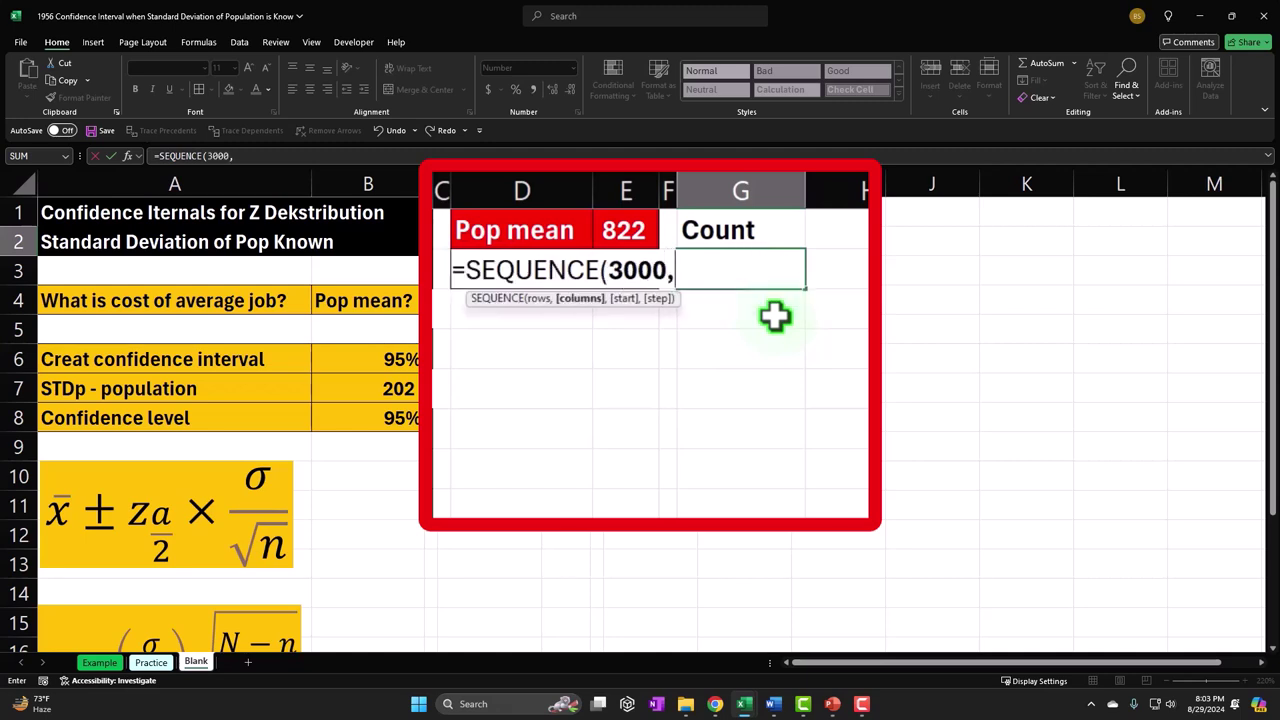
text(1,)
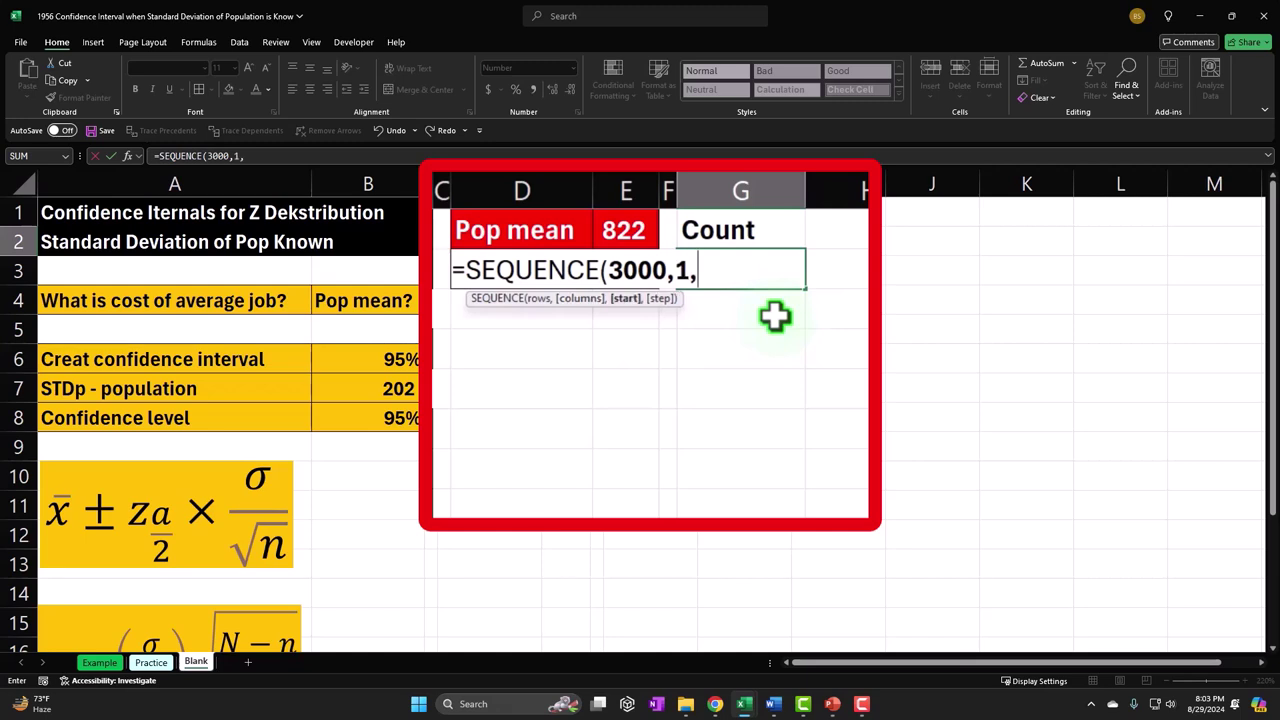
text(1,)
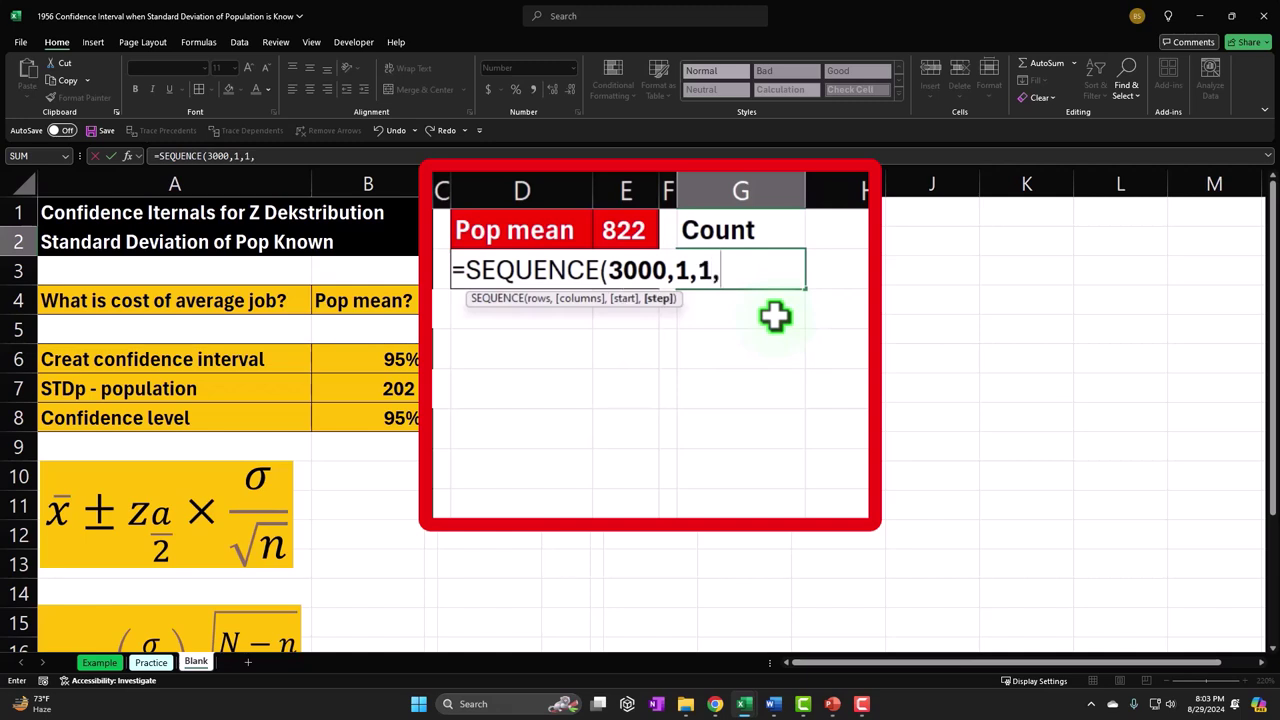
text(1))
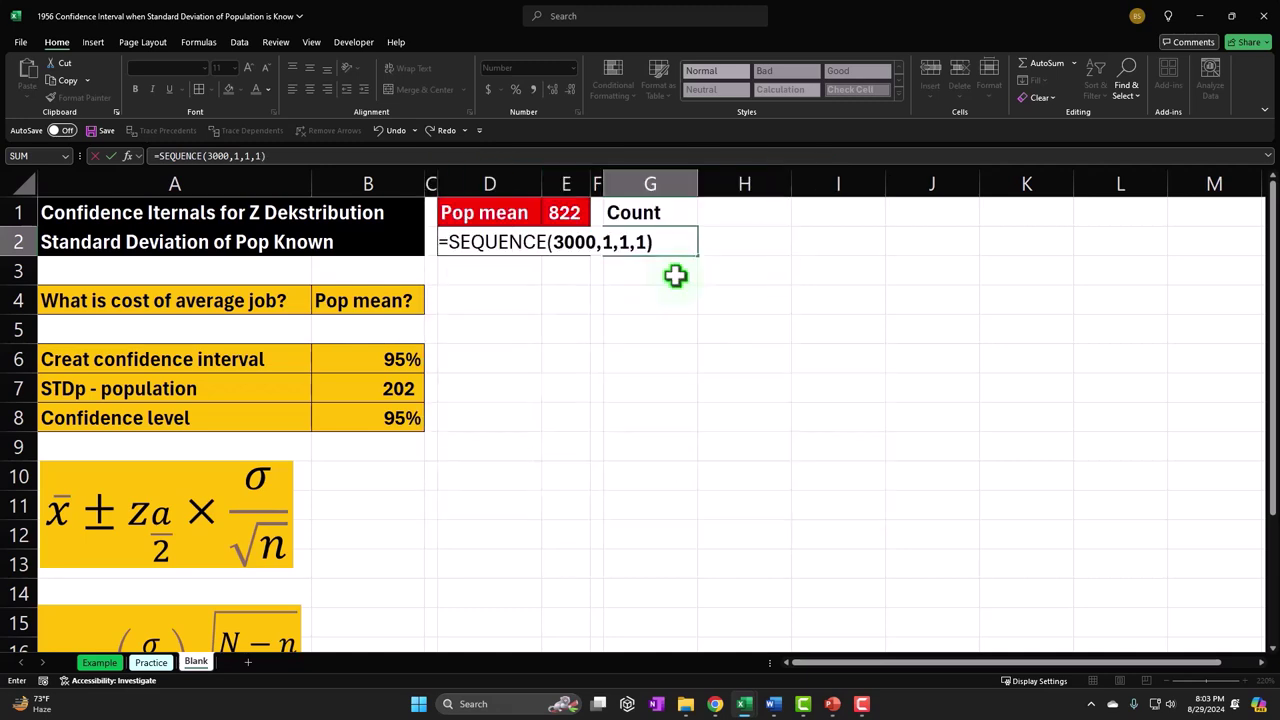
key(Return)
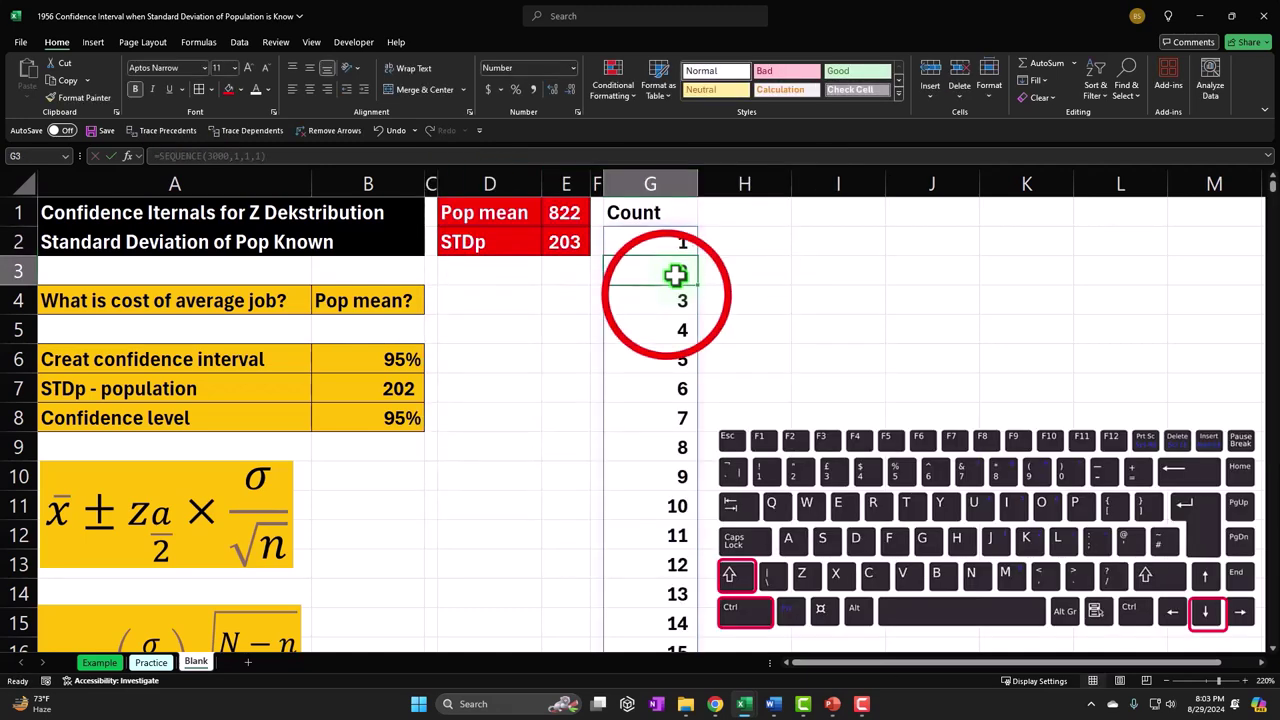
Enter the heading "Data" in H1 and save the workbook.
click(666, 296)
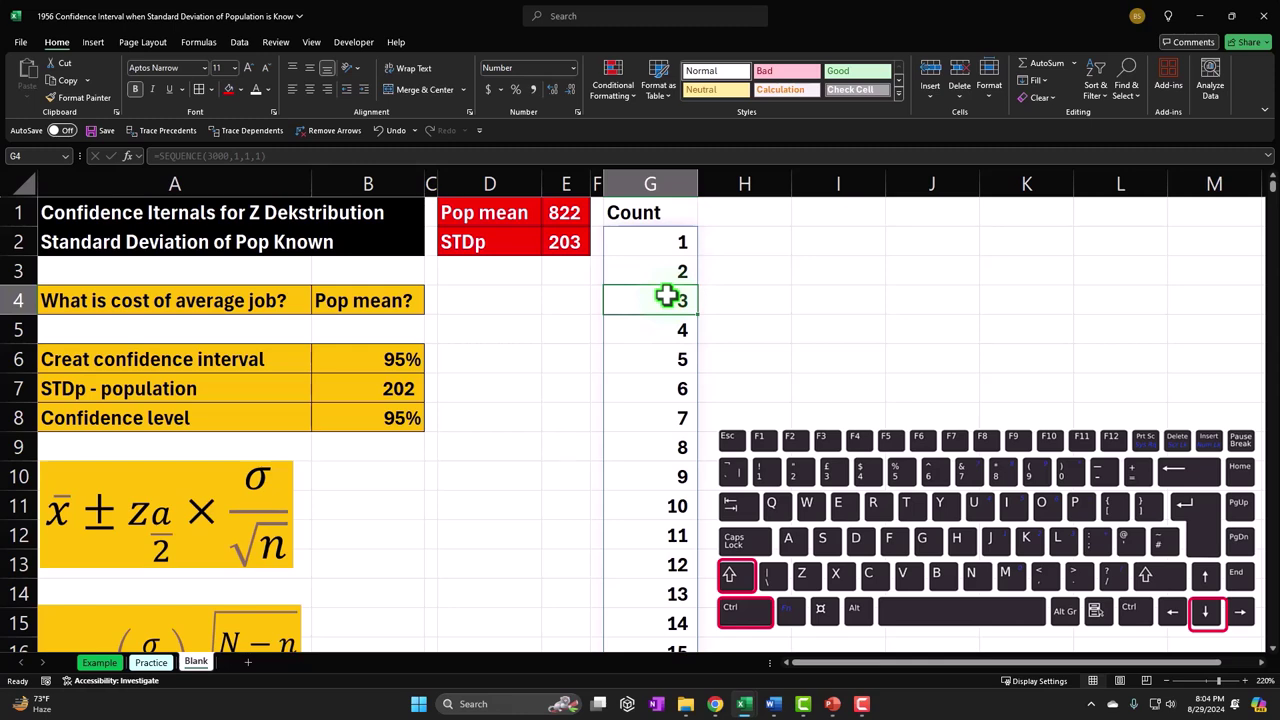
key(ctrl+shift+Down)
key(ctrl+Up)
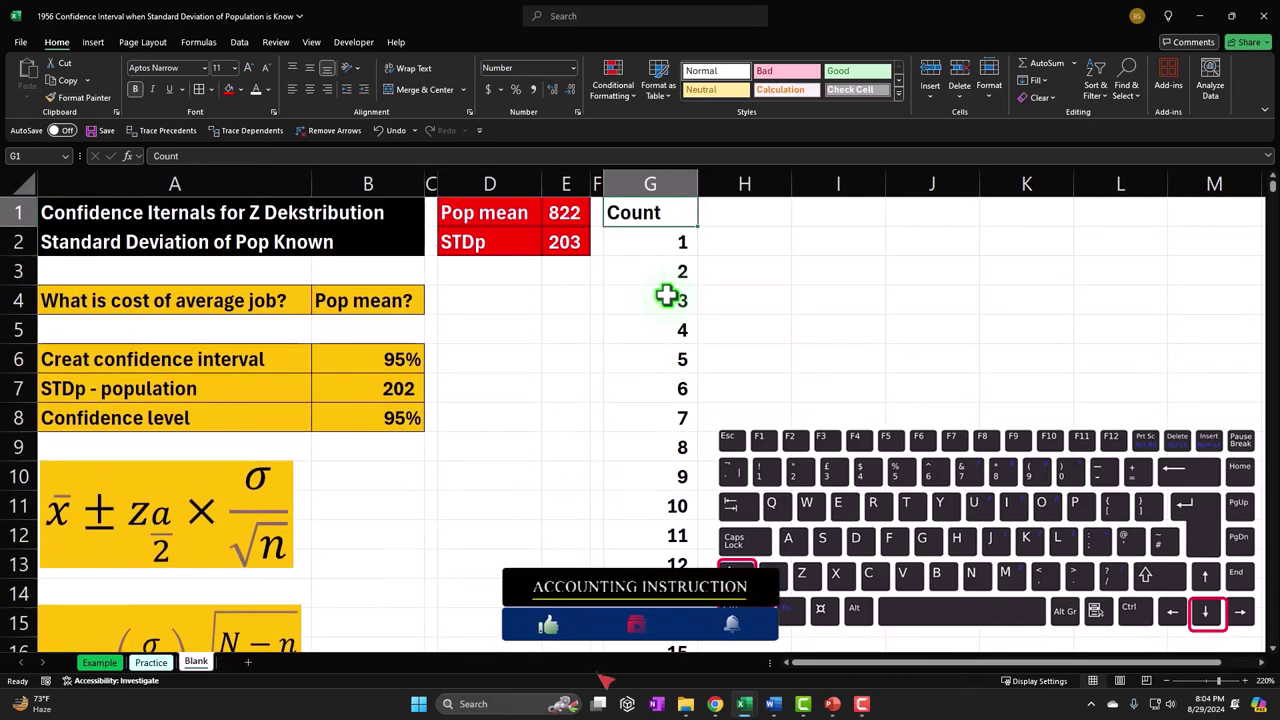
key(Right)
text(D)
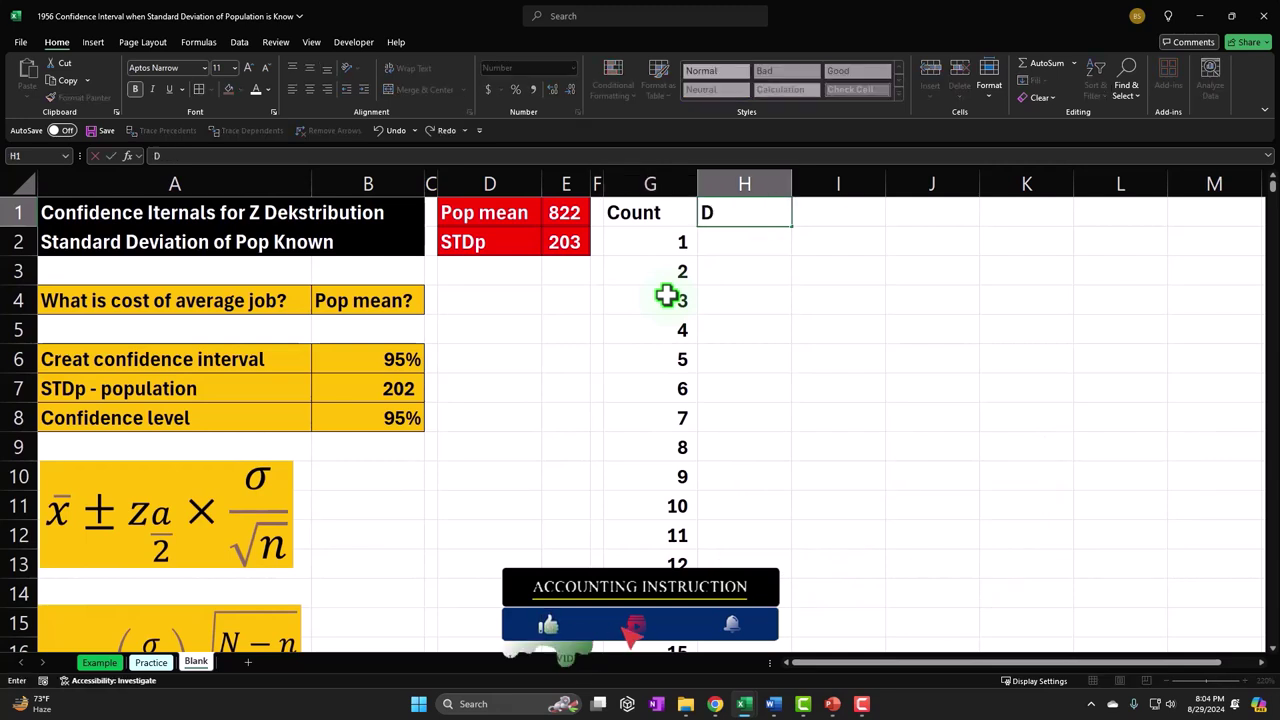
text(ata)
key(Return)
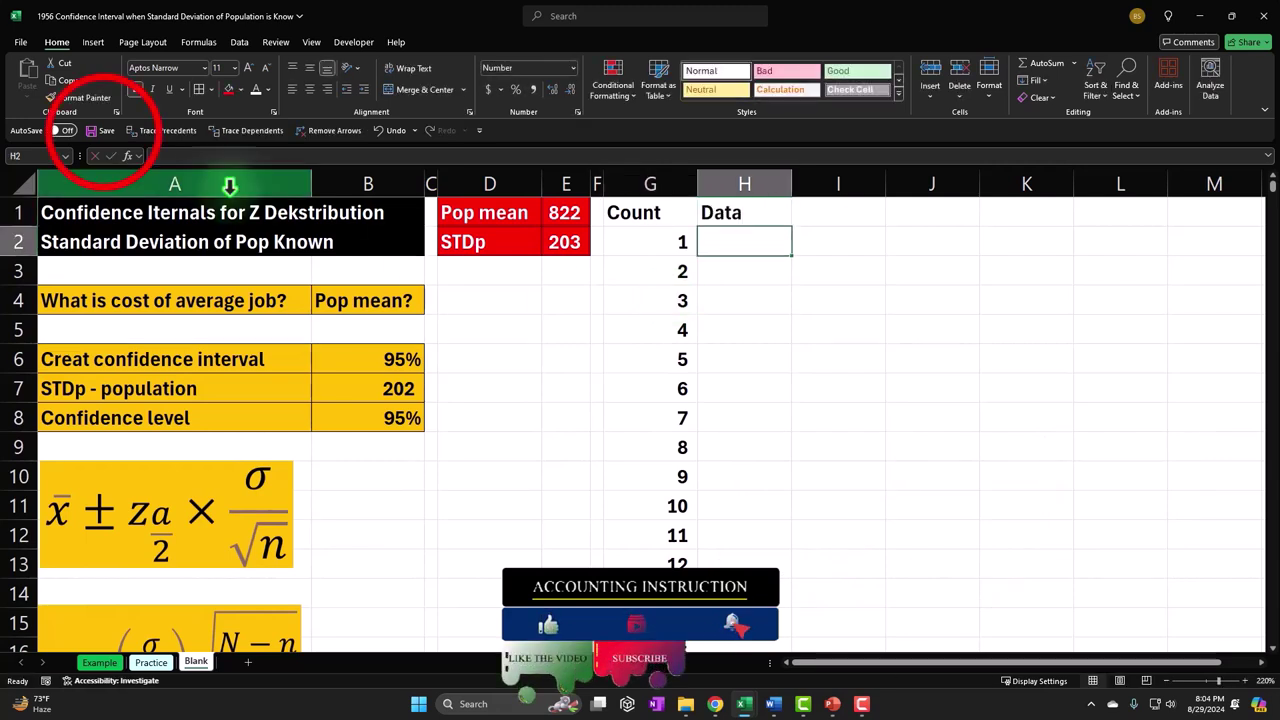
click(106, 130)
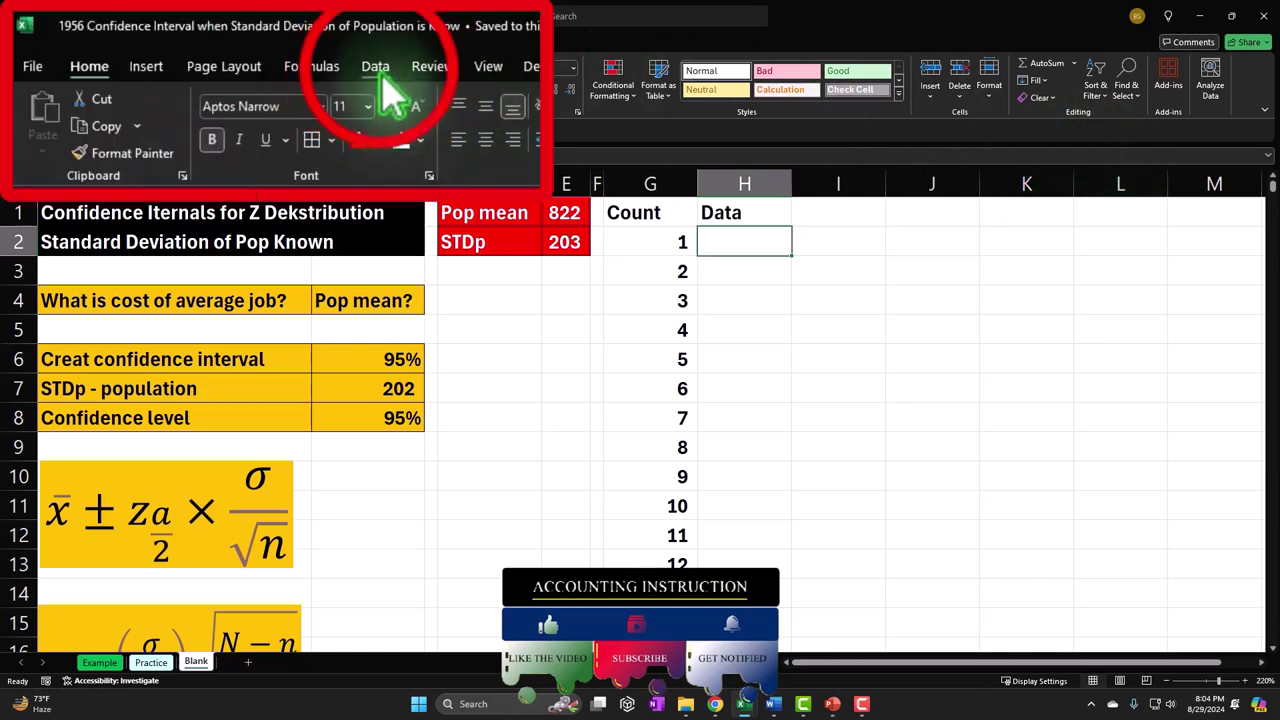
Start the Random Number Generation tool from the Data Analysis tools.
click(240, 44)
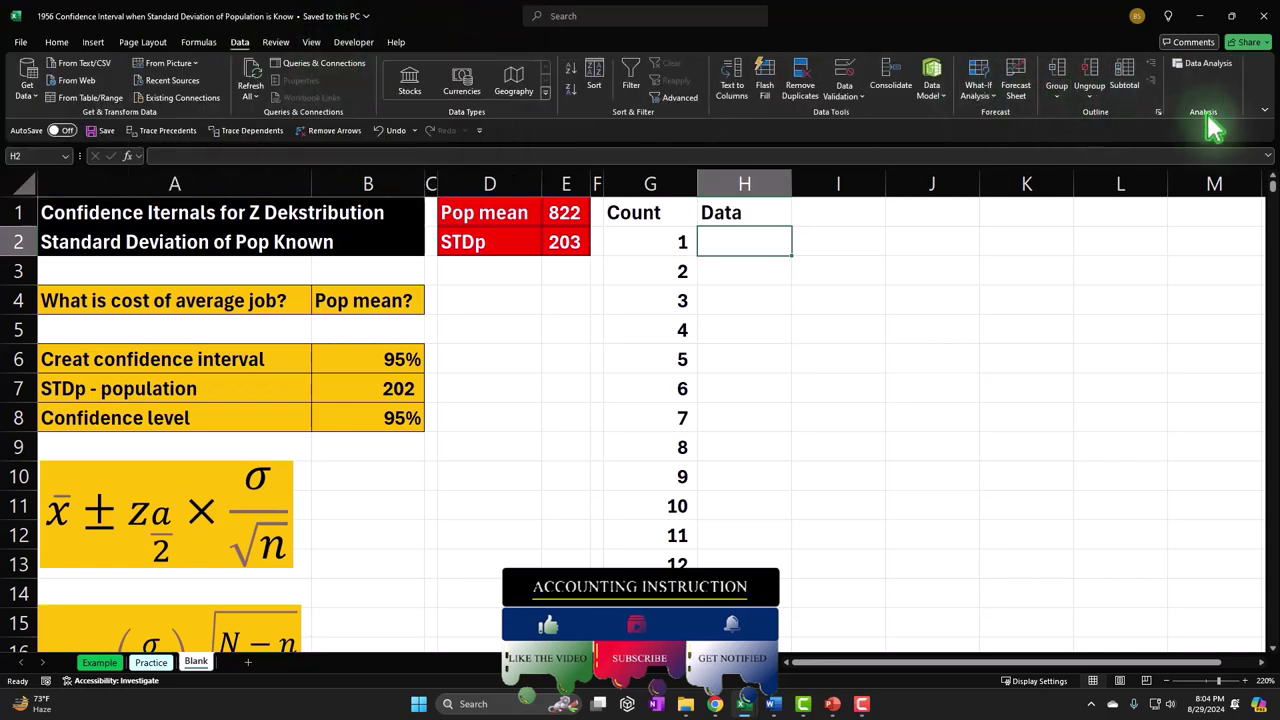
click(1208, 66)
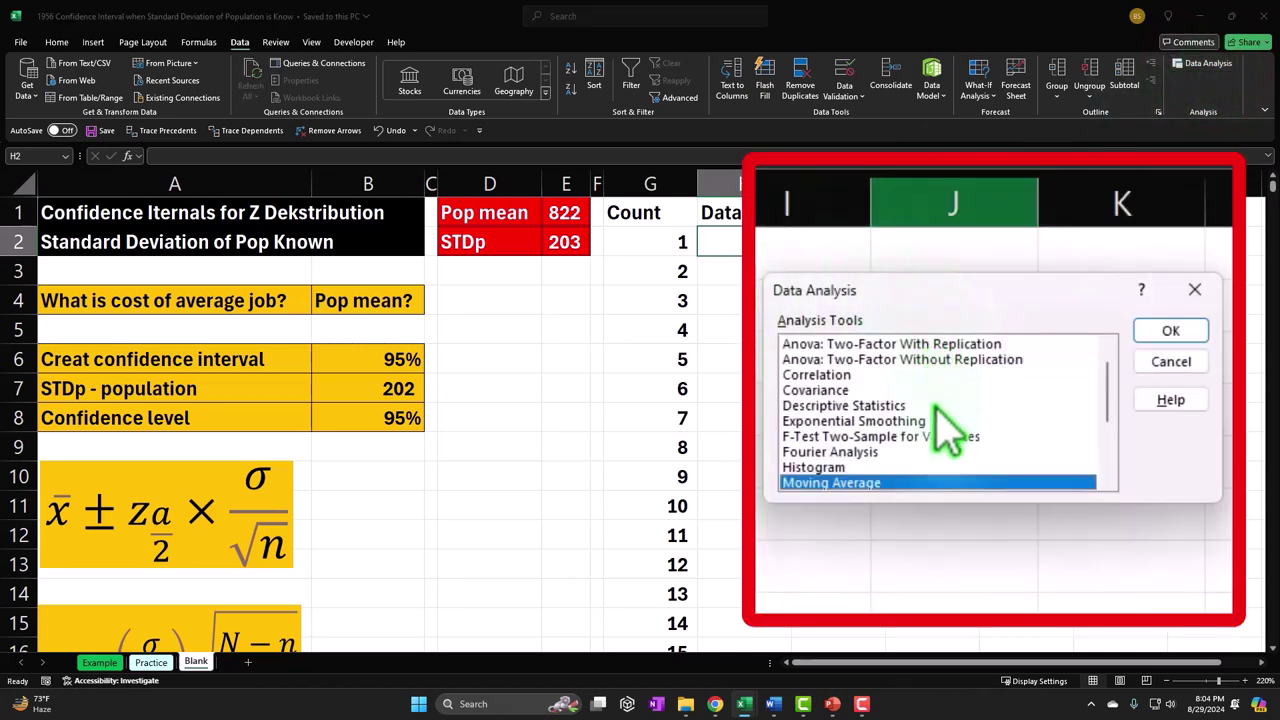
scroll(945, 440, down, 3)
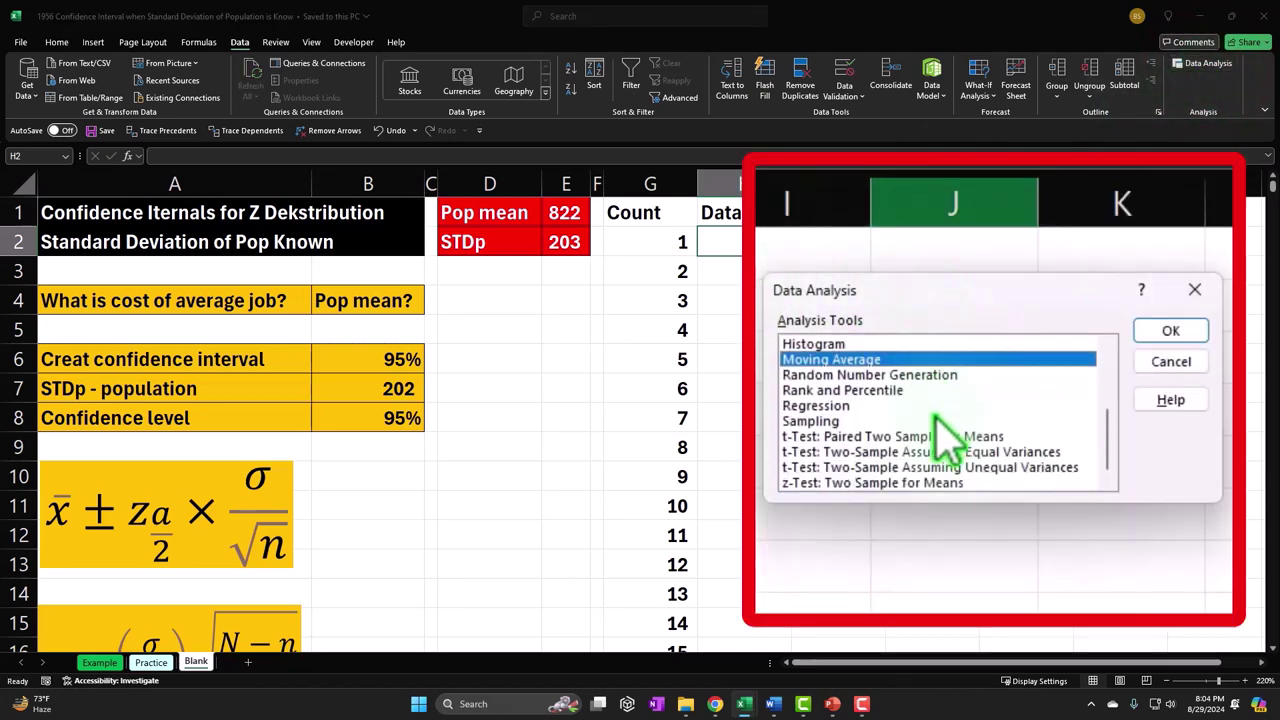
scroll(948, 435, up, 3)
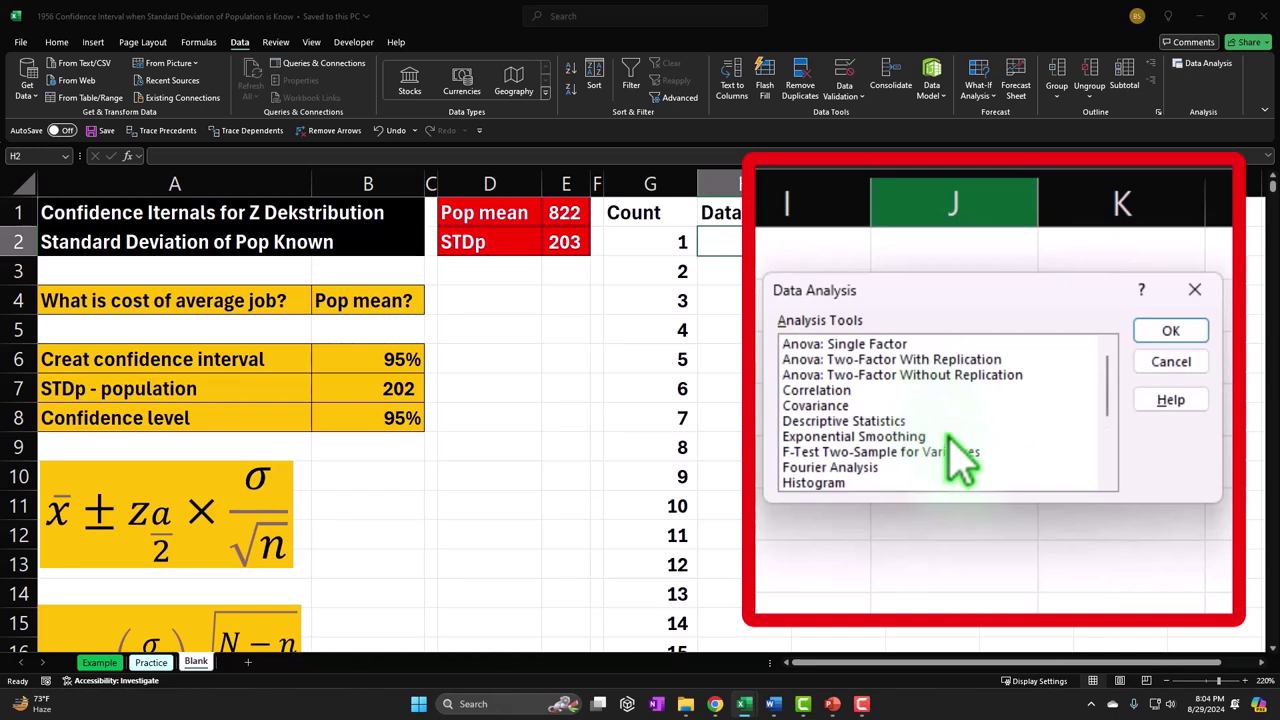
scroll(958, 460, down, 2)
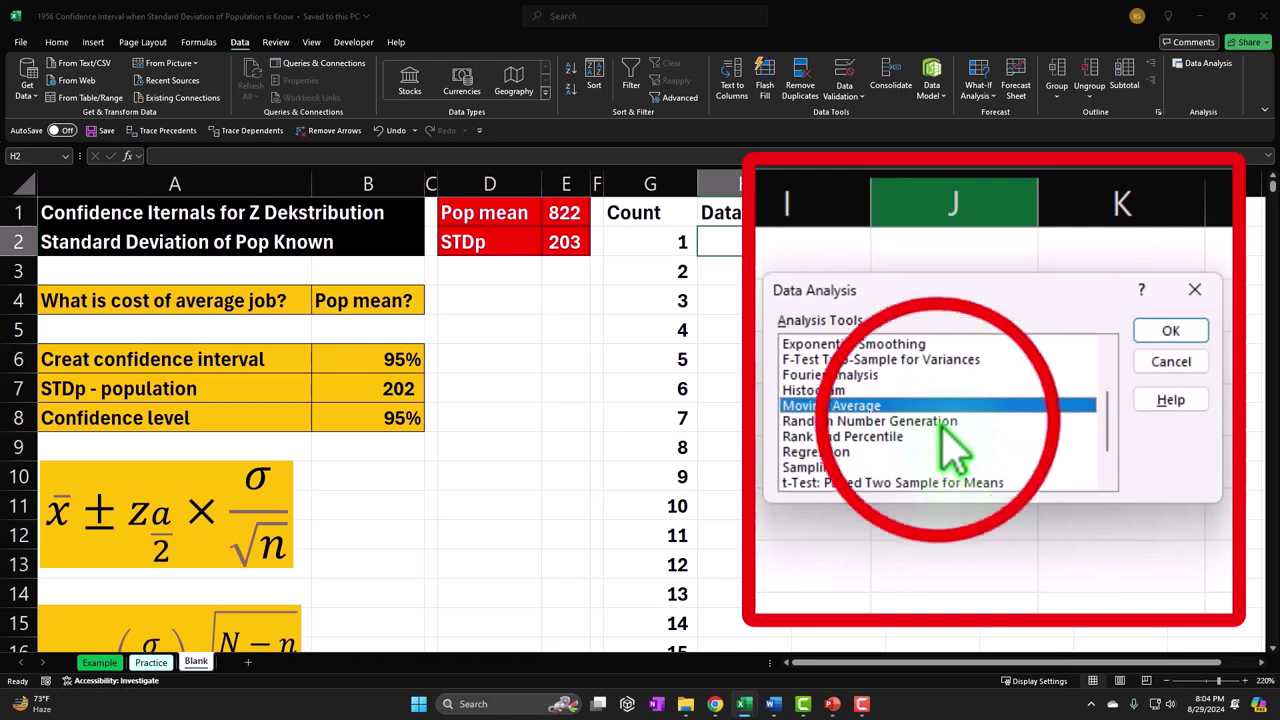
click(943, 421)
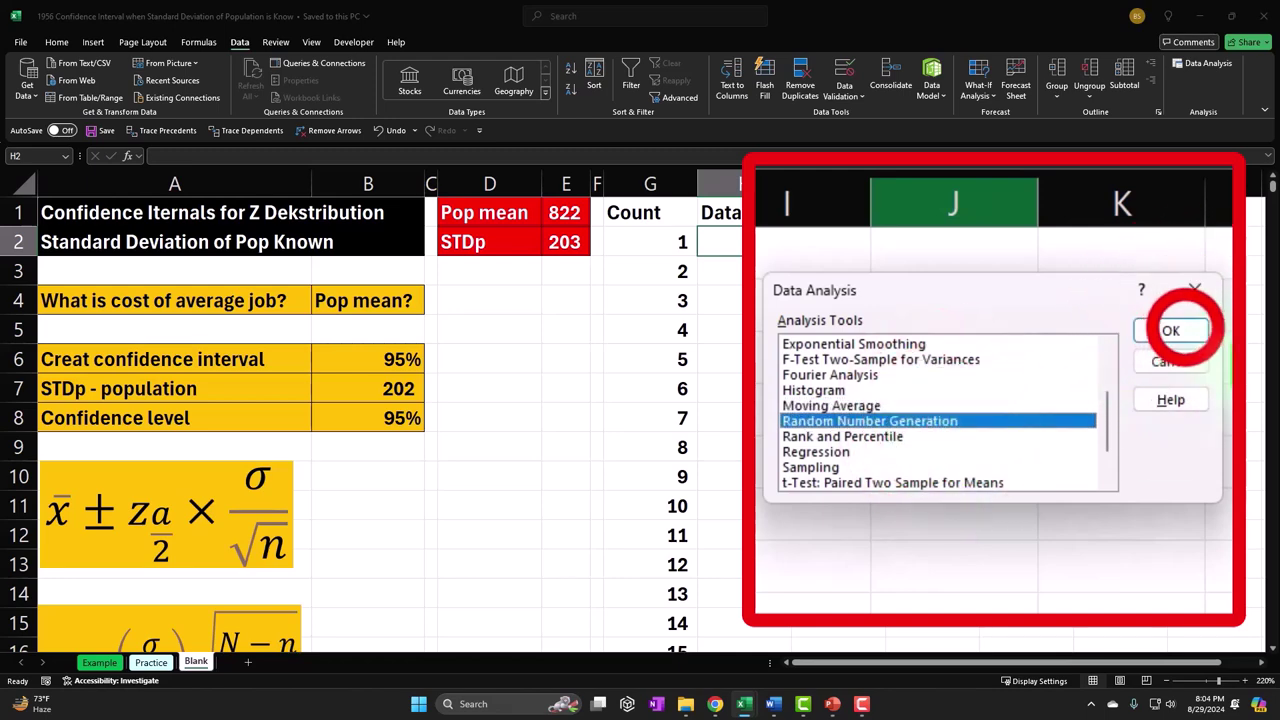
click(1170, 331)
Set up 1 variable with 3000 random numbers from a Normal distribution with mean 822 and standard deviation 203.
click(1003, 242)
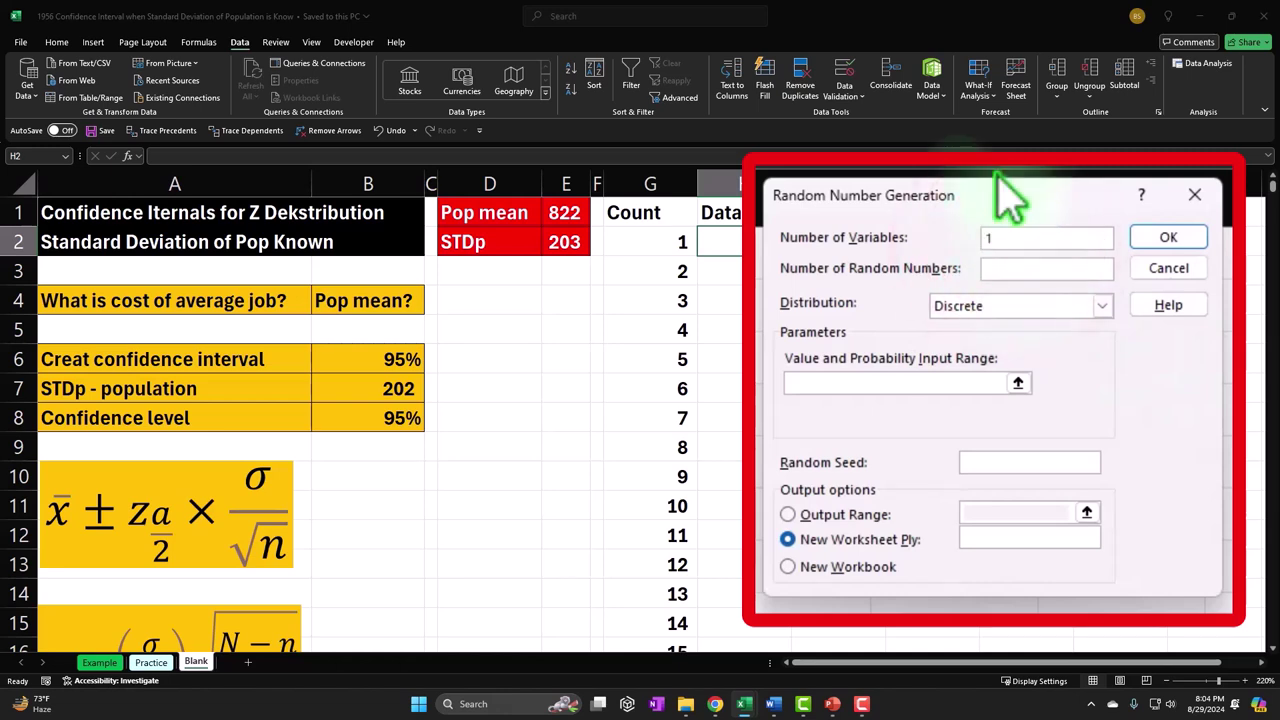
key(Tab)
text(3000)
key(Tab)
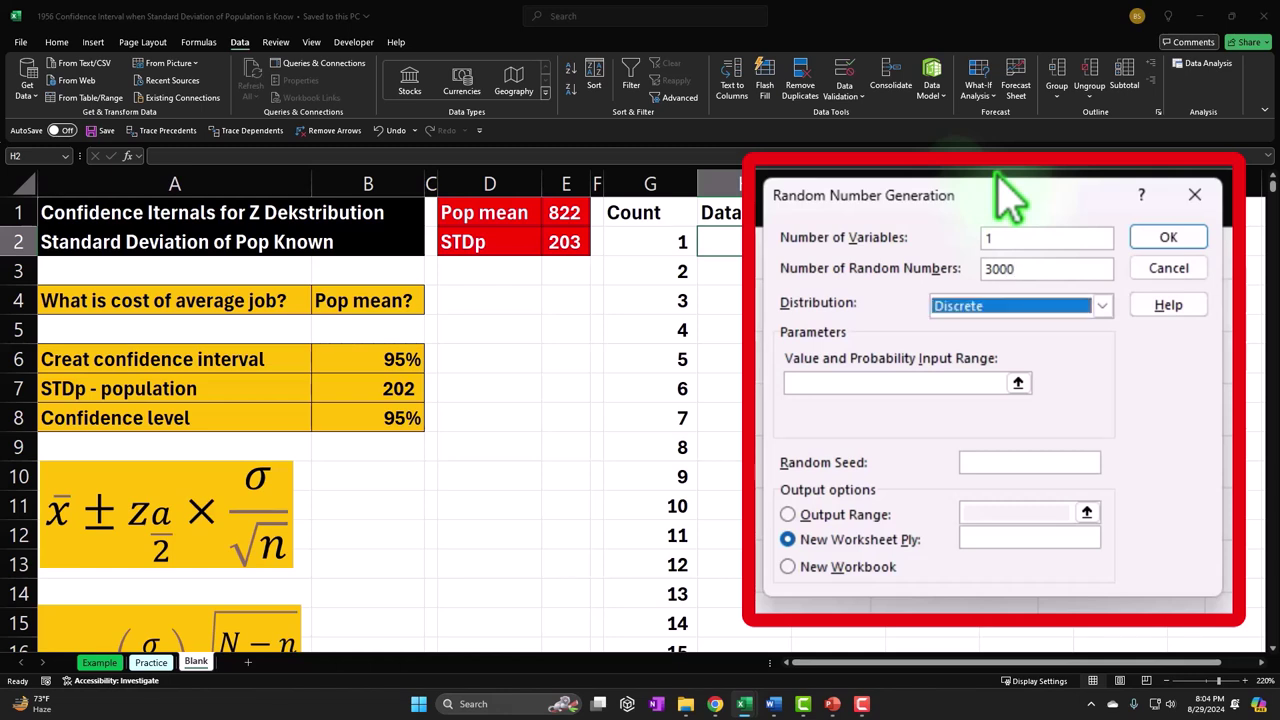
click(1103, 305)
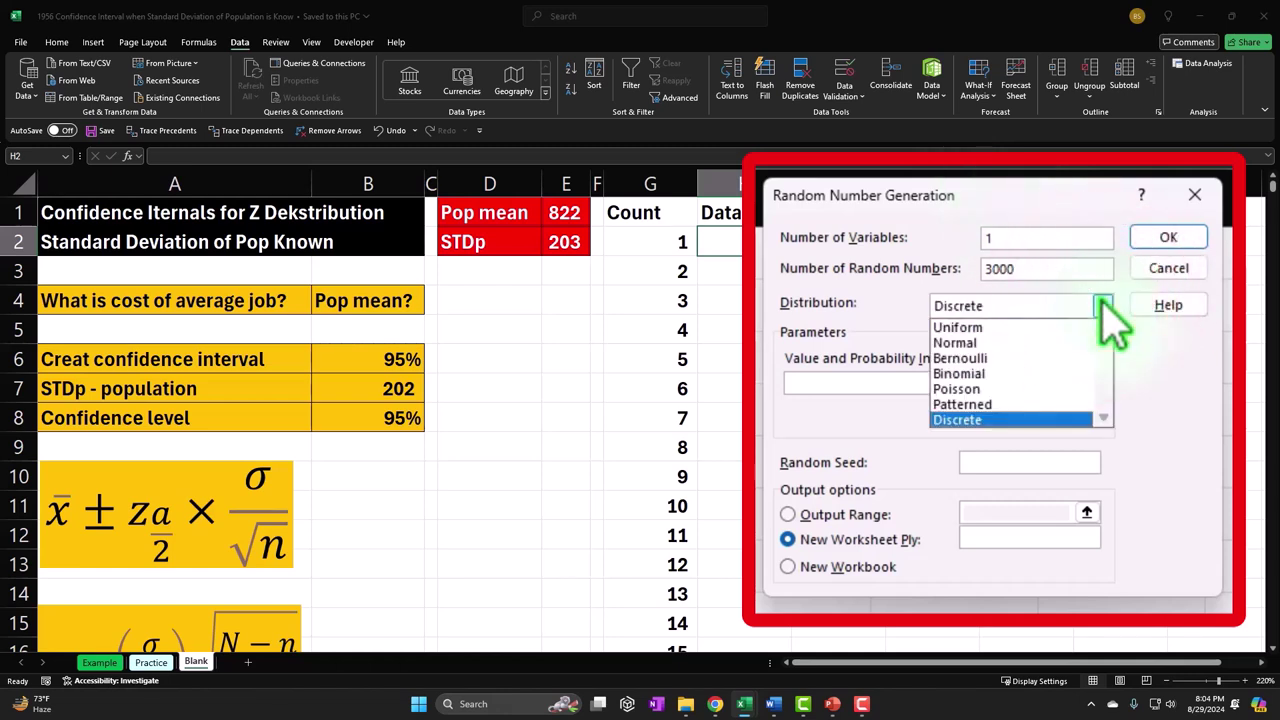
click(1030, 343)
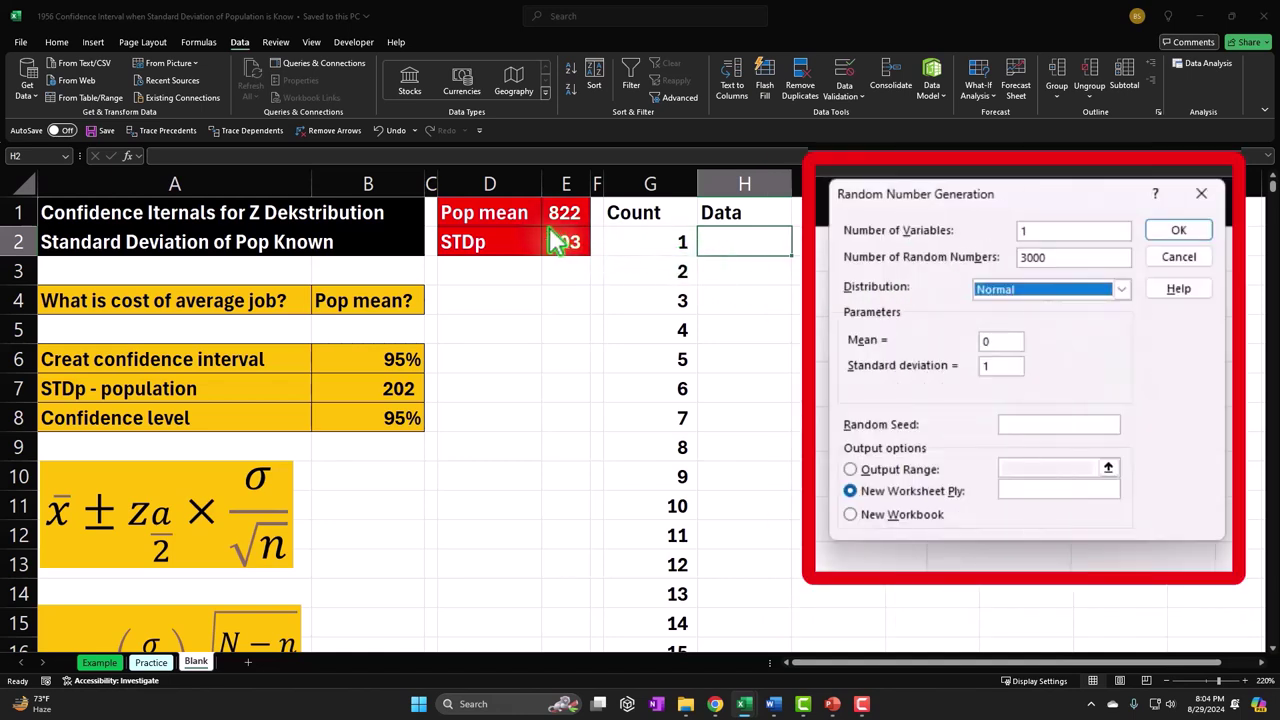
click(999, 342)
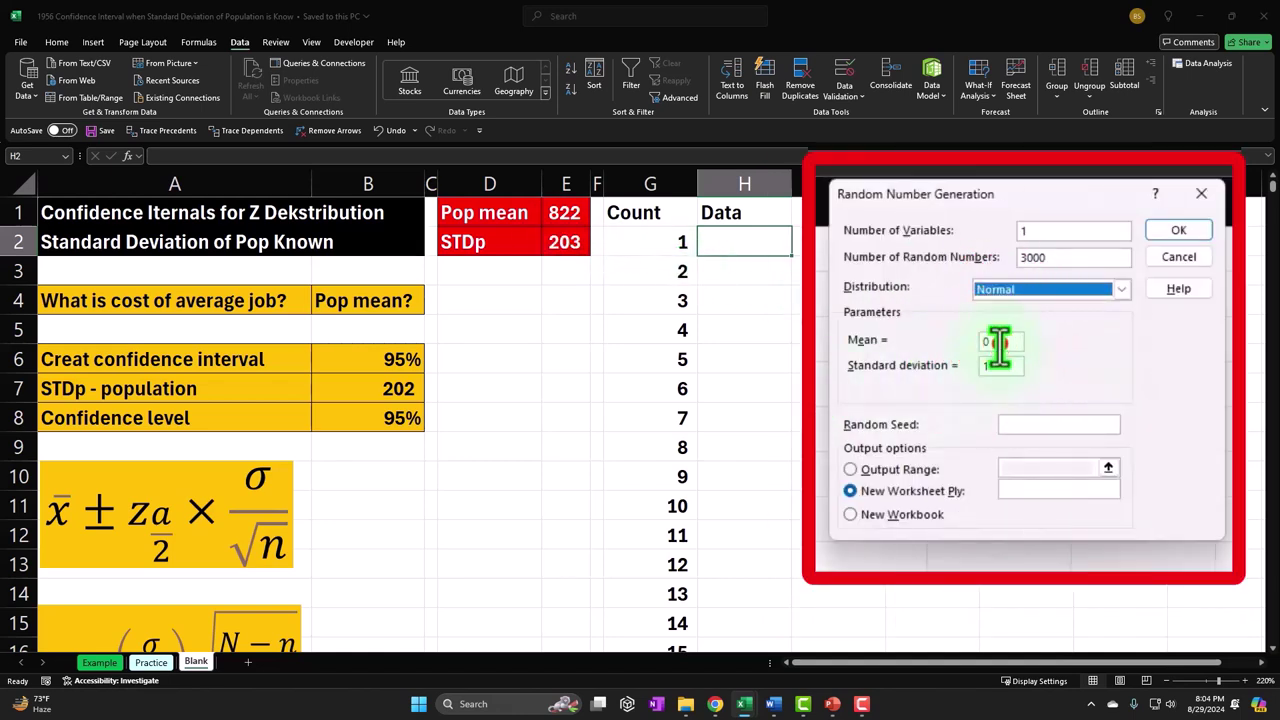
text(822)
key(Tab)
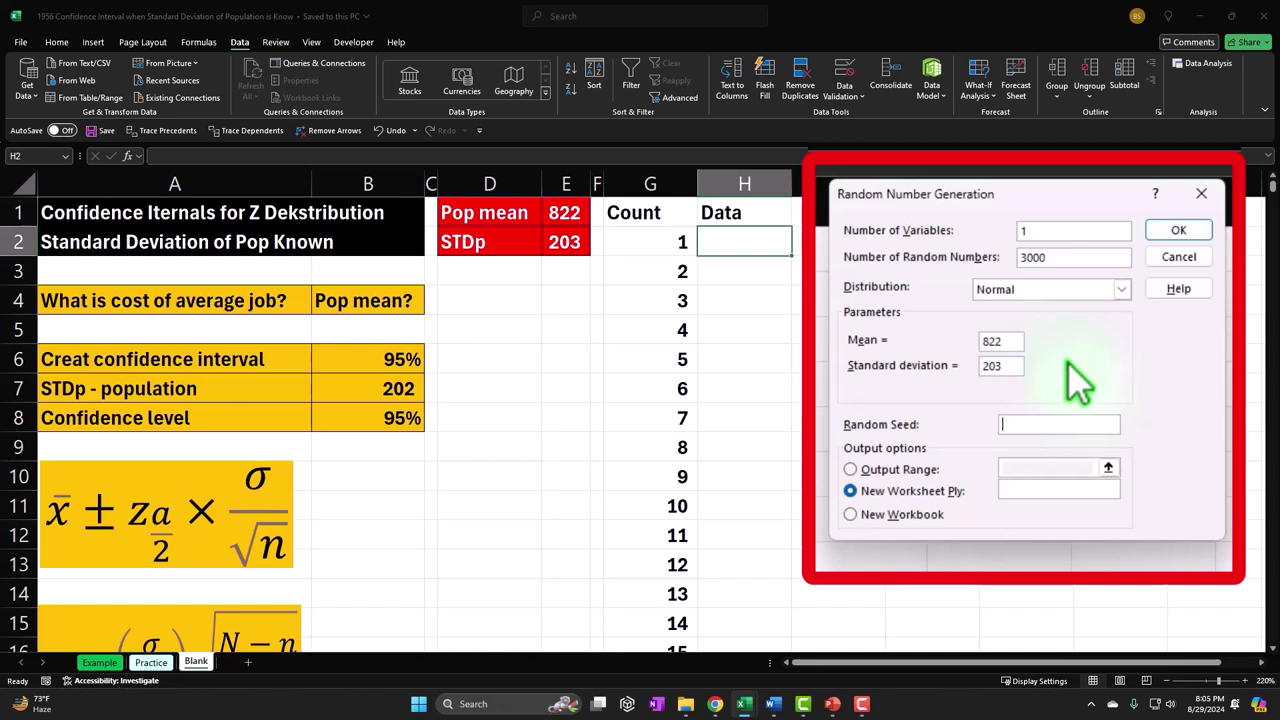
Set the output range to $H$2 and generate the random numbers beneath the Data heading.
click(849, 469)
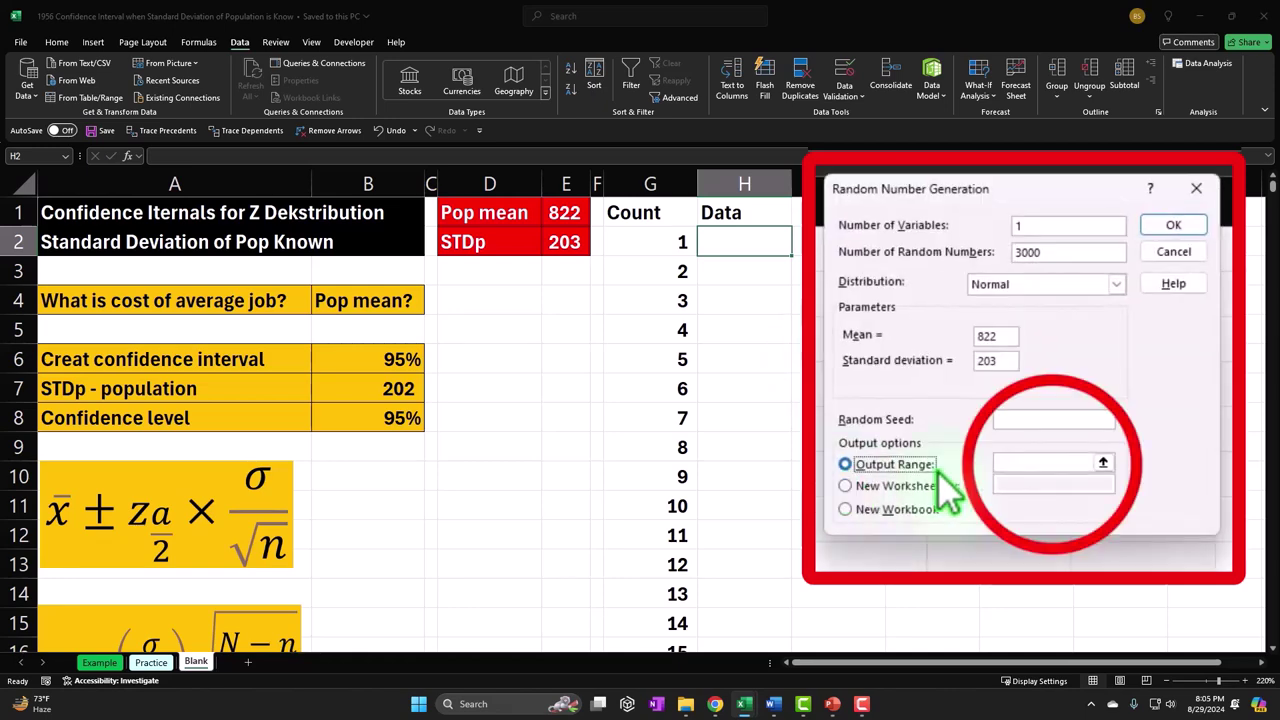
click(767, 240)
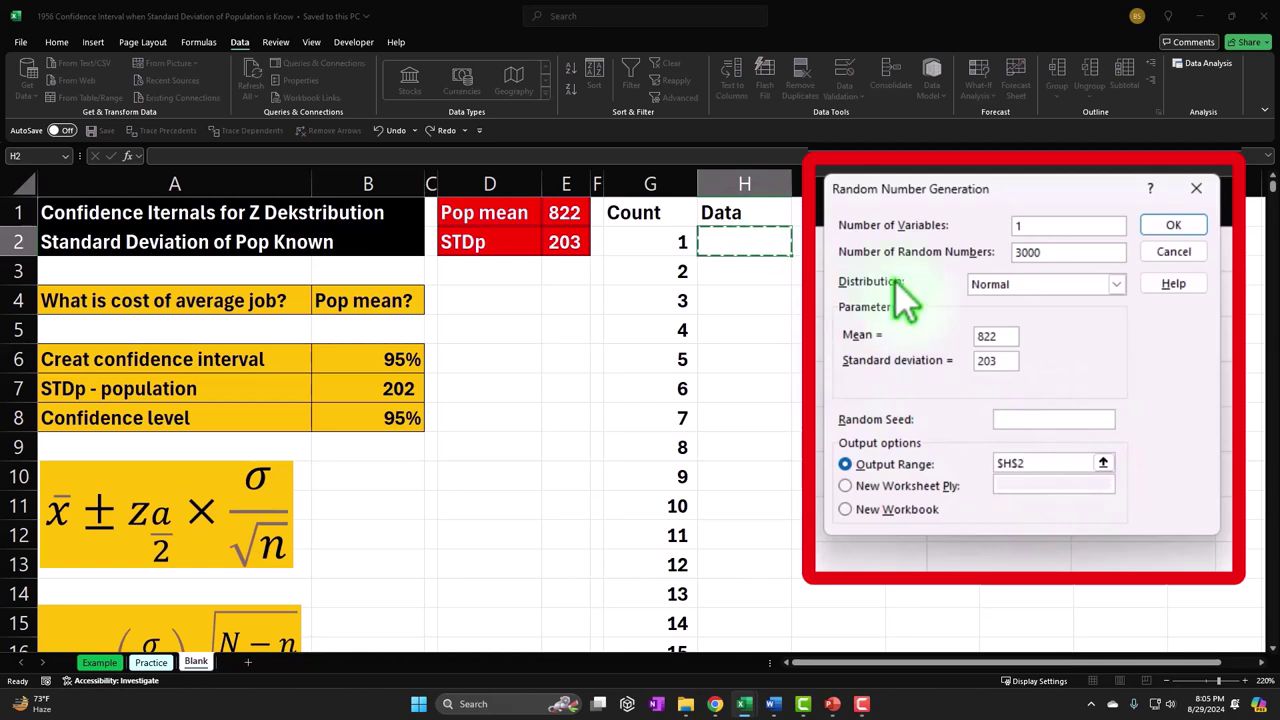
click(1157, 226)
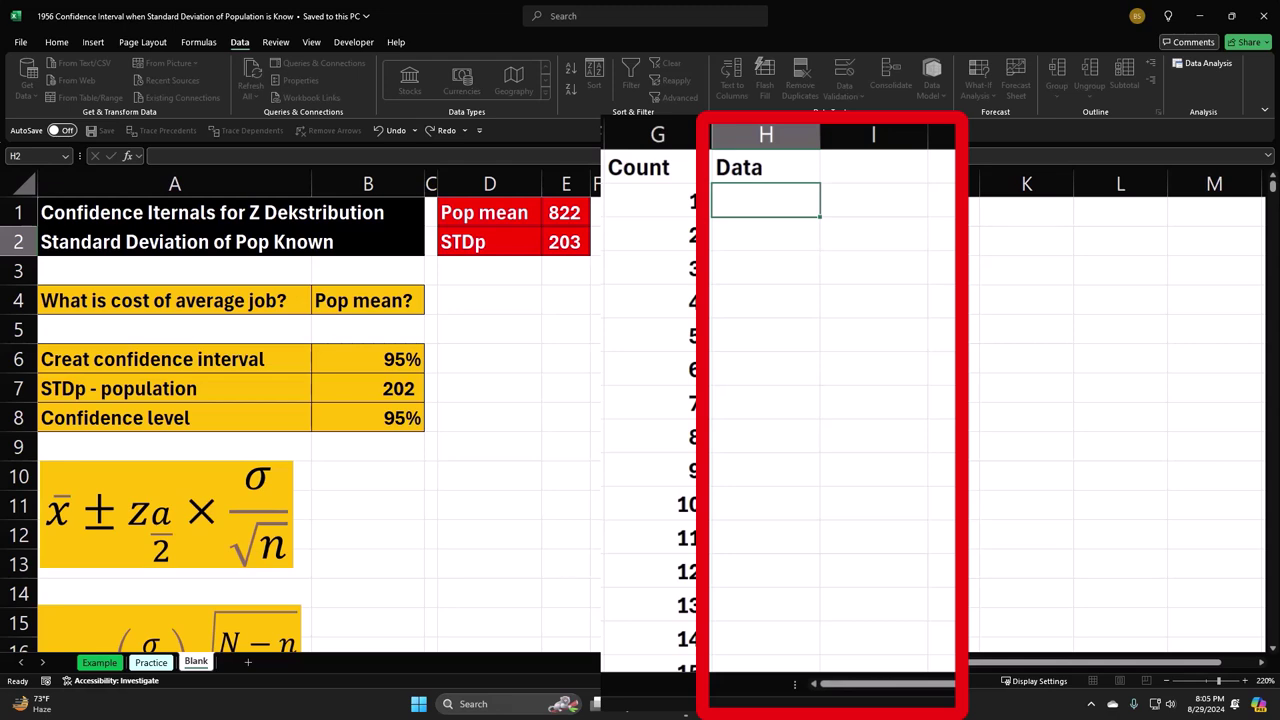
key(ctrl+v)
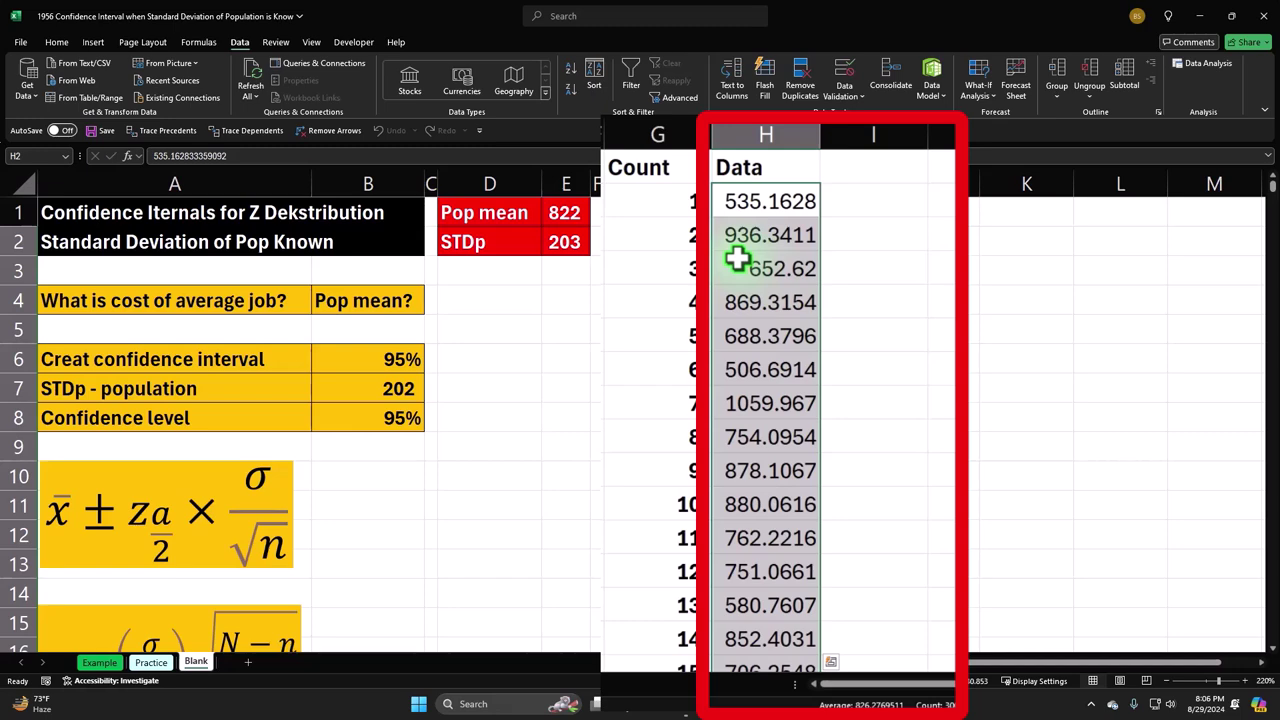
Format the Data values as Currency with no symbol, 2 decimal places and red parenthesised negatives, and make them bold.
right_click(737, 259)
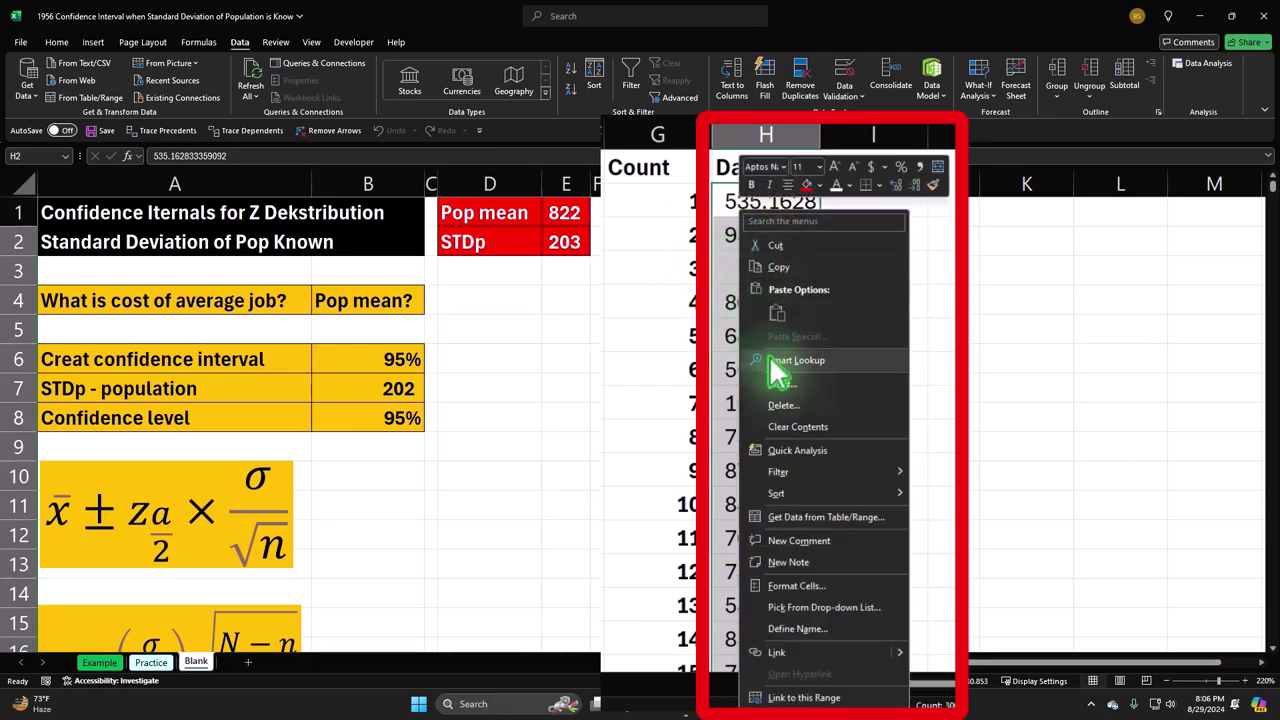
click(805, 587)
drag(781, 377, 997, 248)
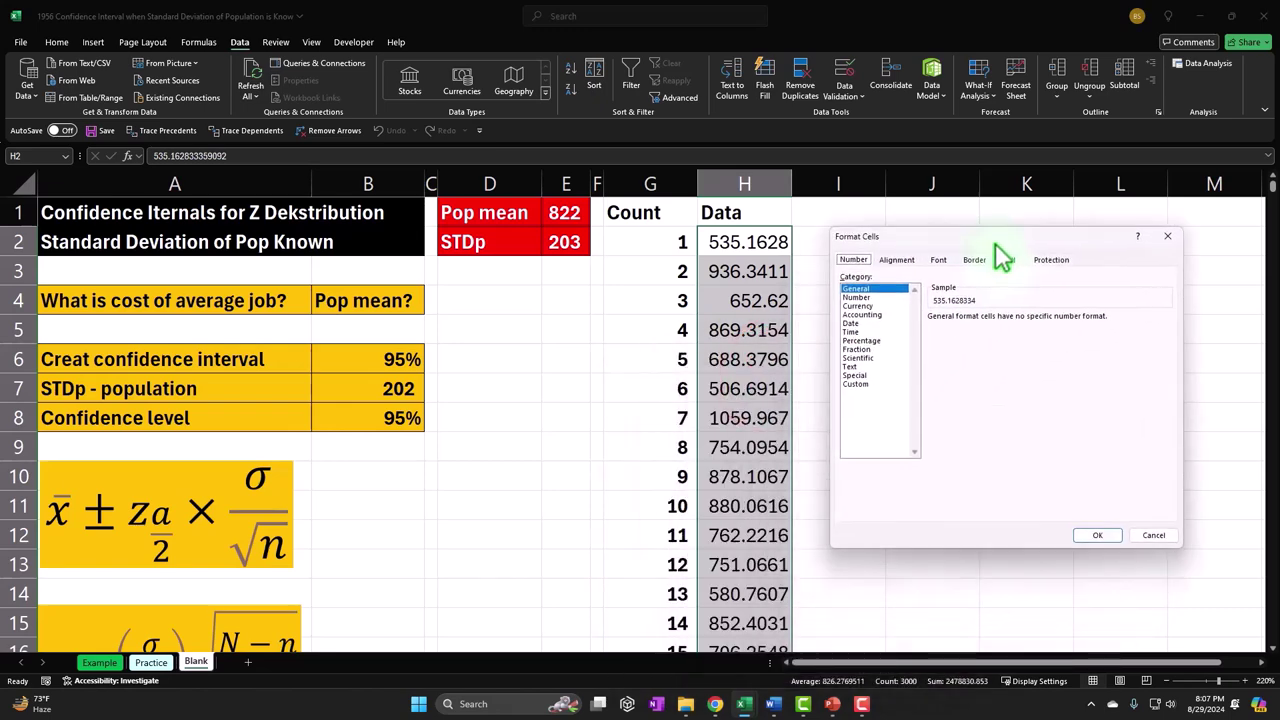
click(868, 307)
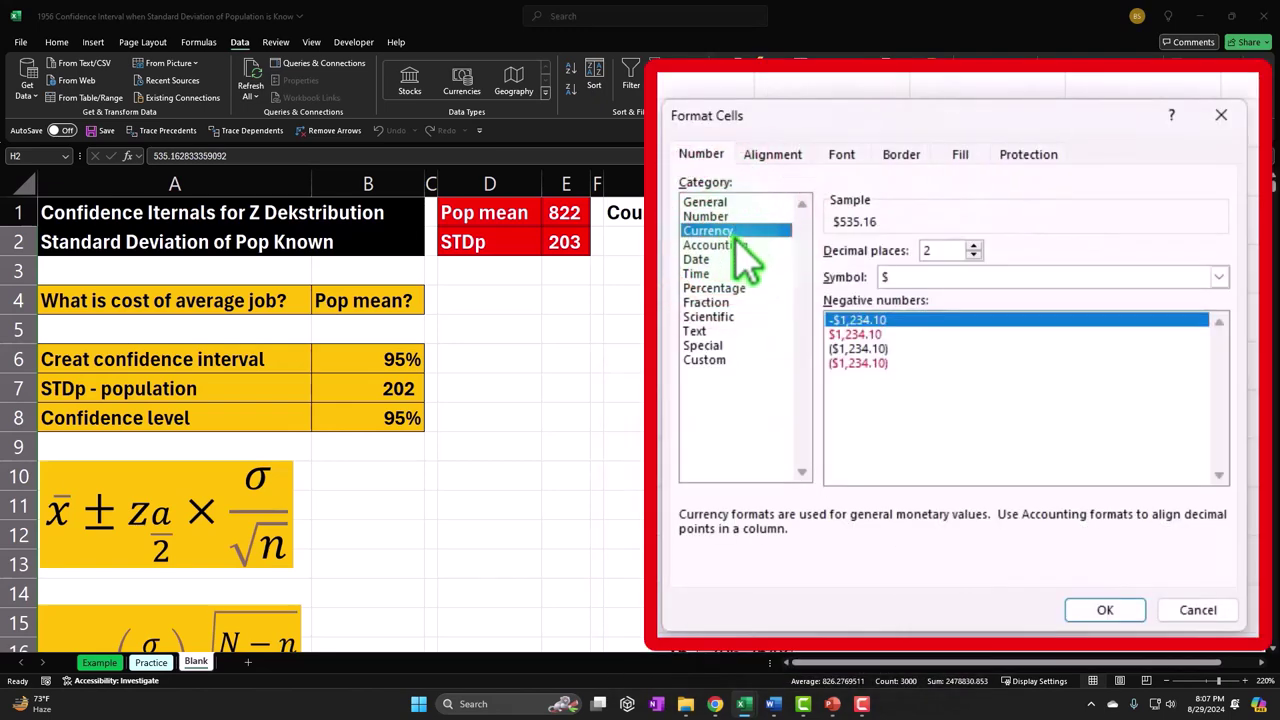
click(875, 363)
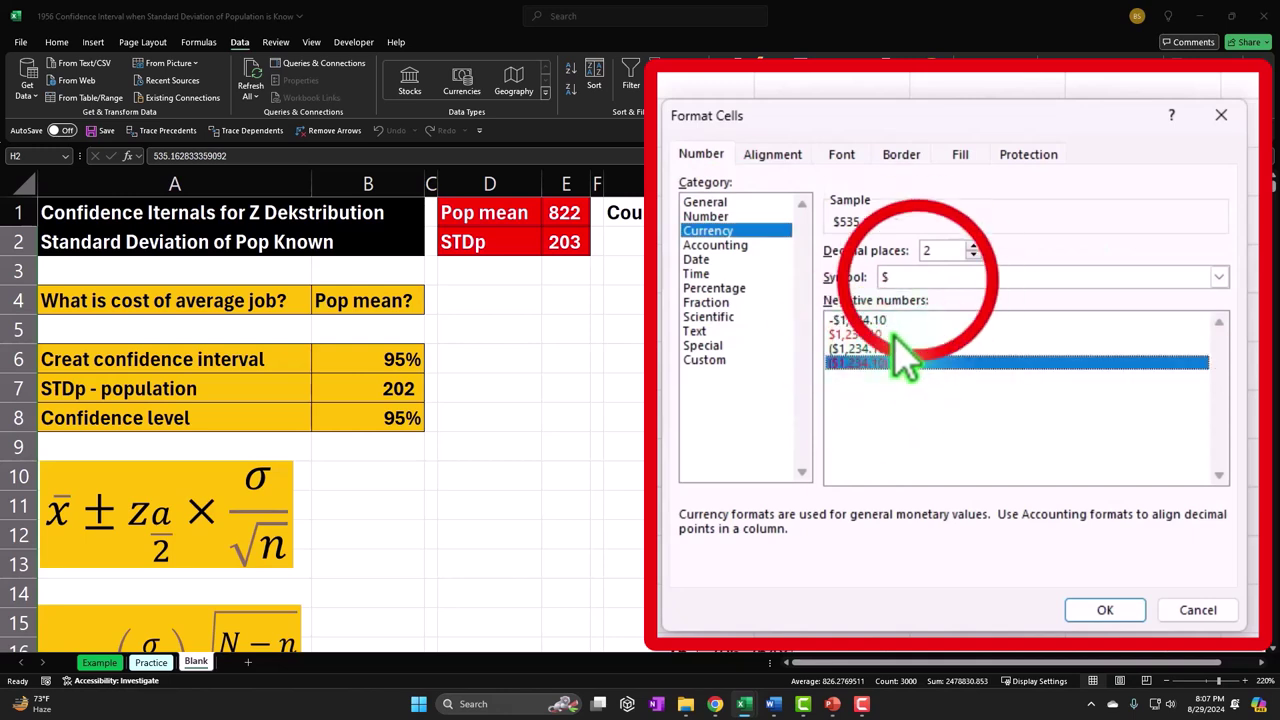
click(935, 278)
click(910, 293)
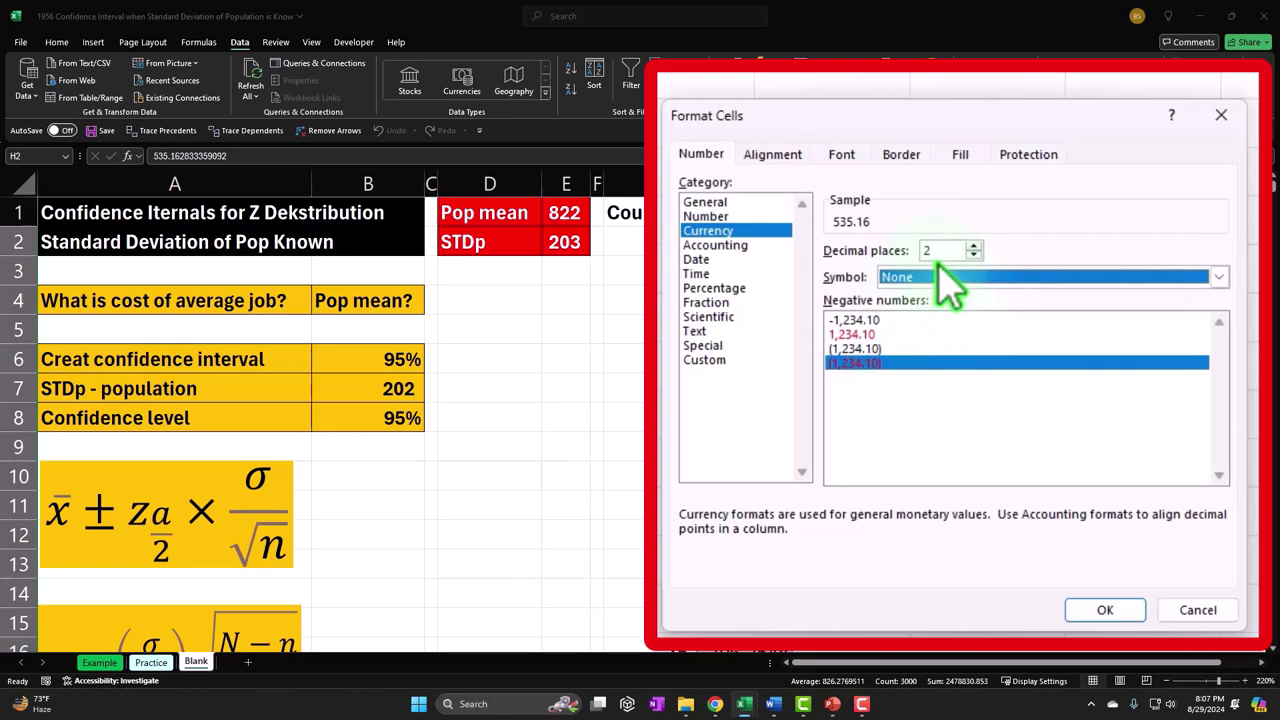
click(1130, 612)
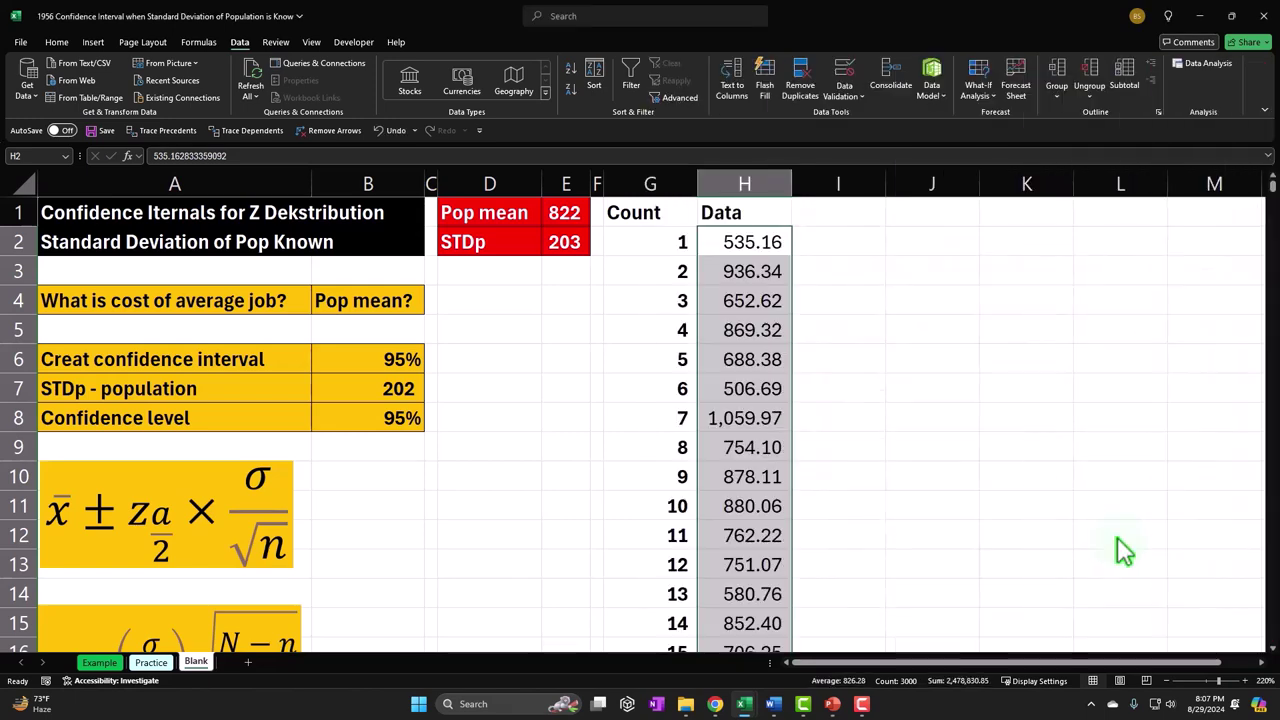
click(56, 42)
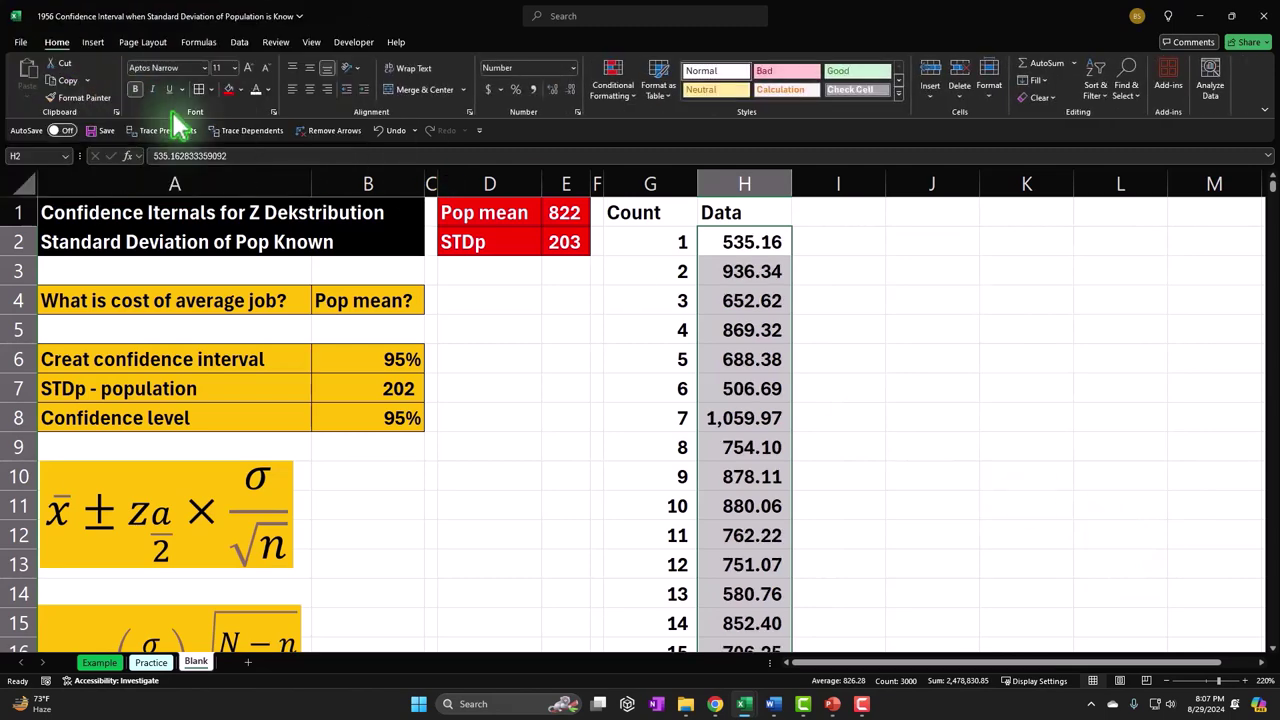
click(562, 300)
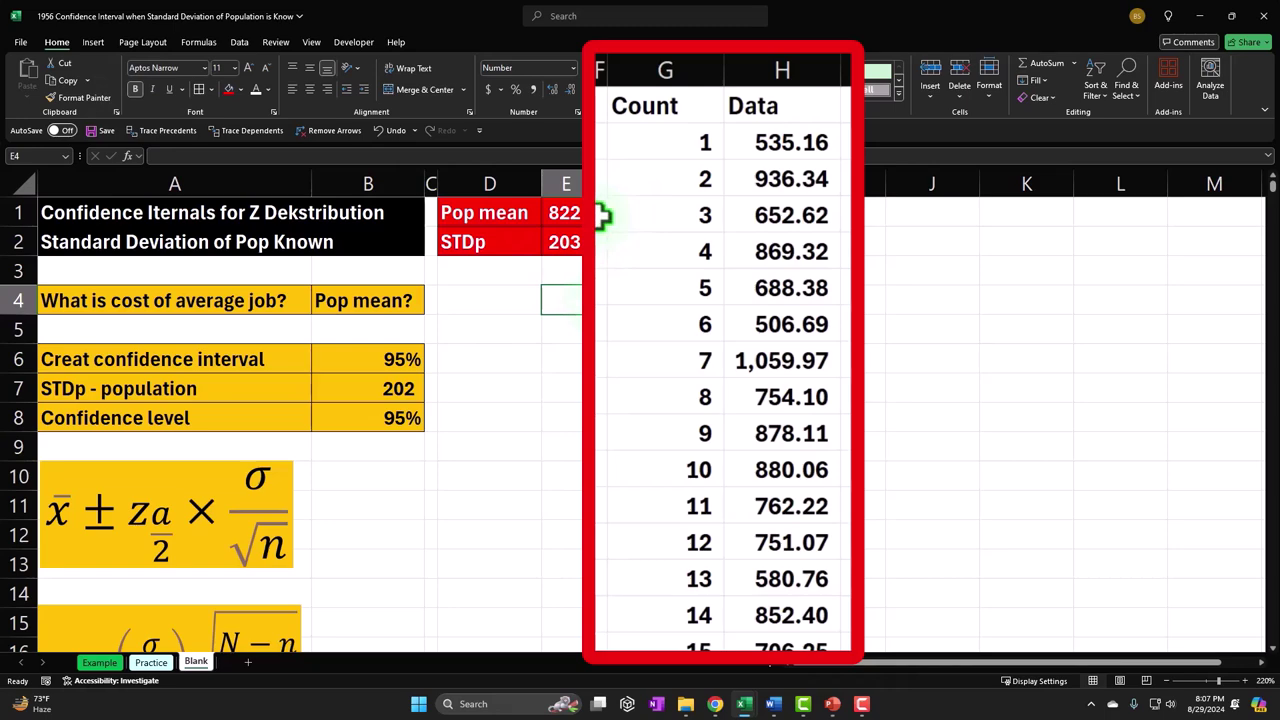
Give the Count and Data headings in G1:H1 a black fill with white text and centre them.
drag(639, 215, 707, 212)
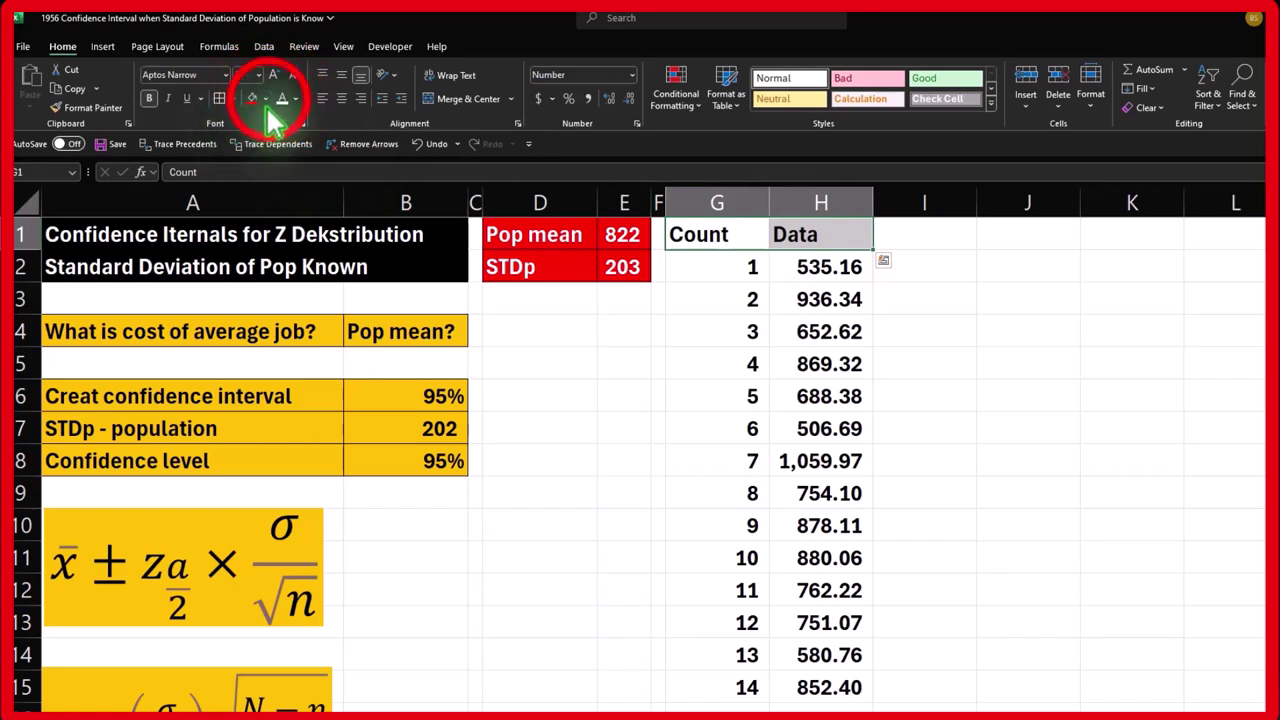
click(265, 99)
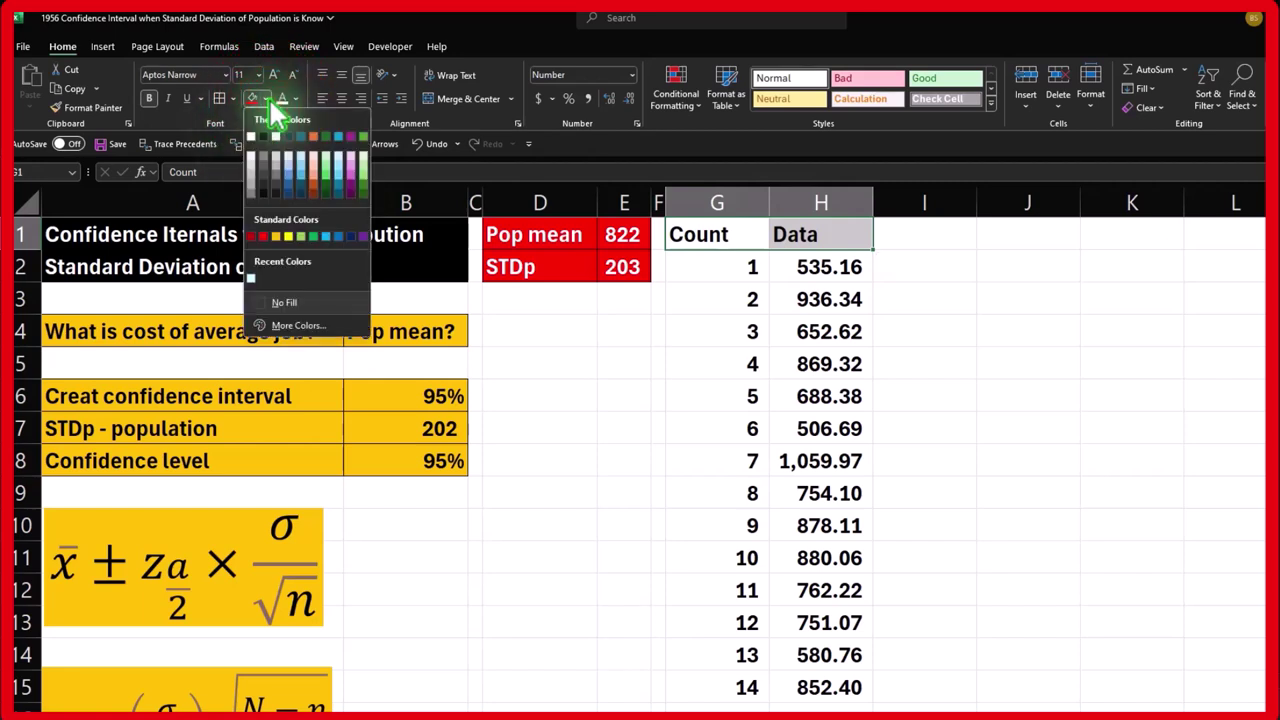
click(264, 138)
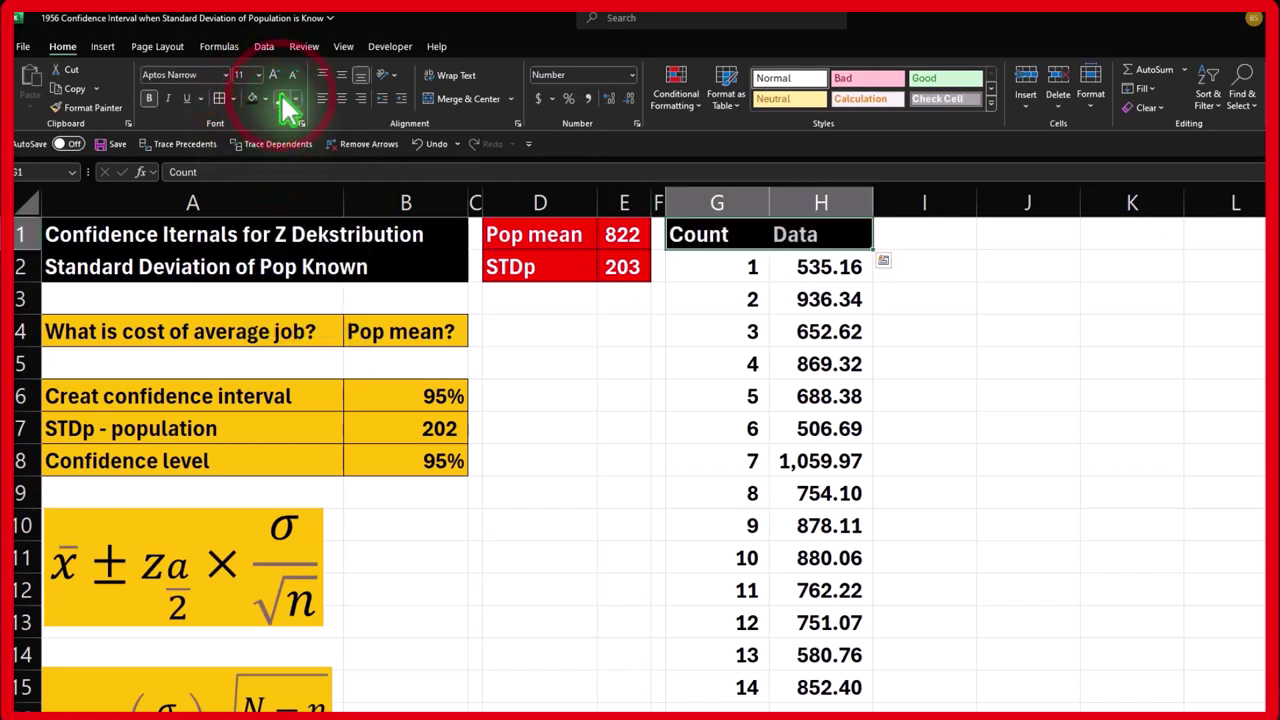
click(341, 98)
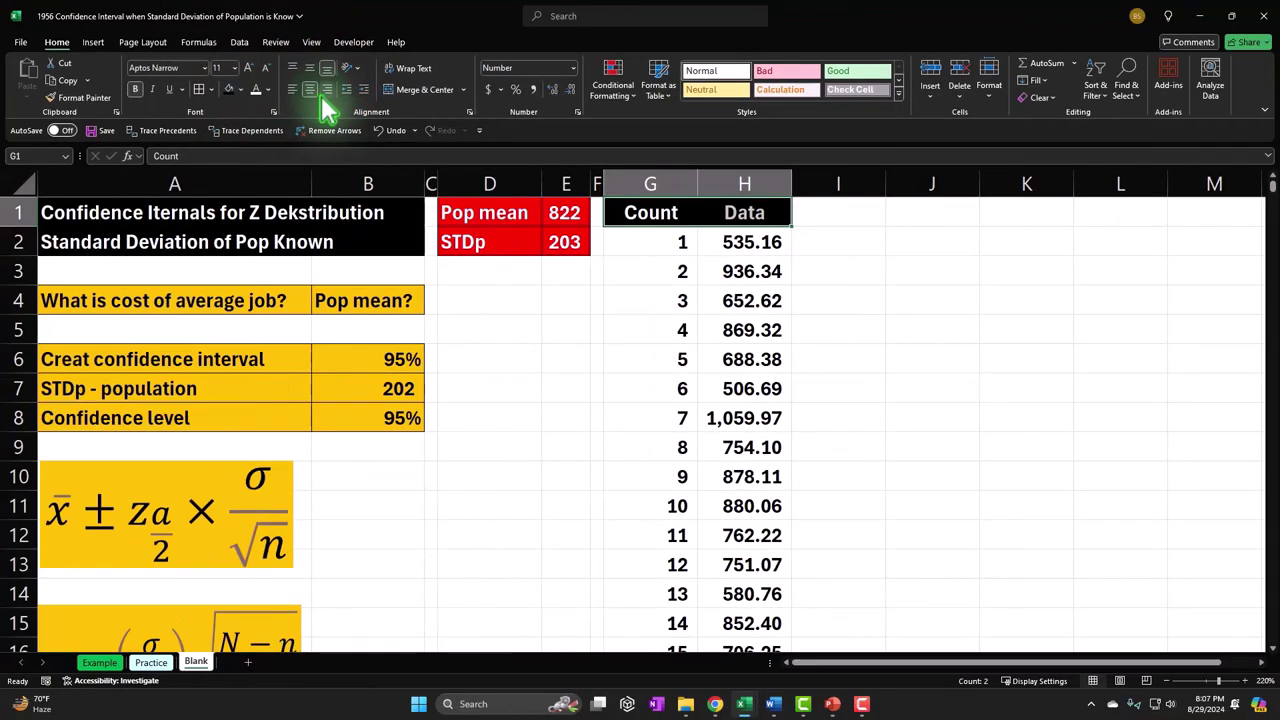
Apply a black fill and white font to all the Count values in column G.
click(629, 240)
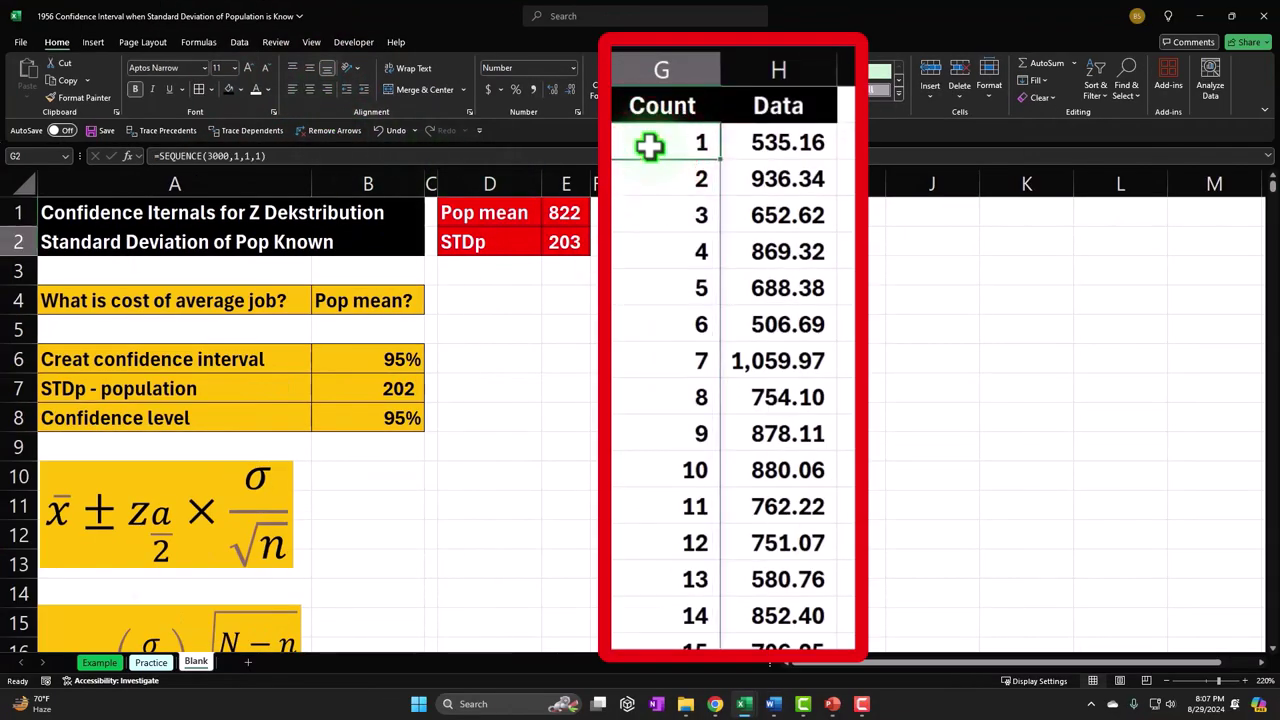
key(ctrl+shift+Down)
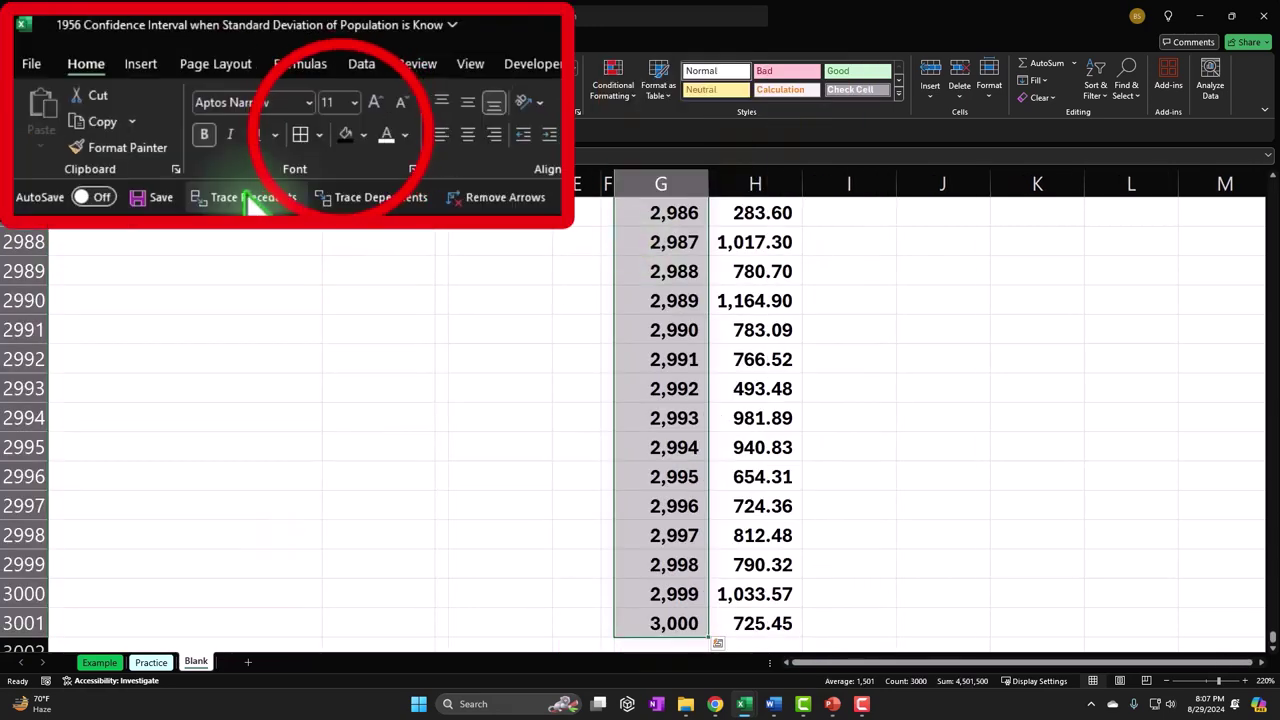
click(229, 89)
key(ctrl+BackSpace)
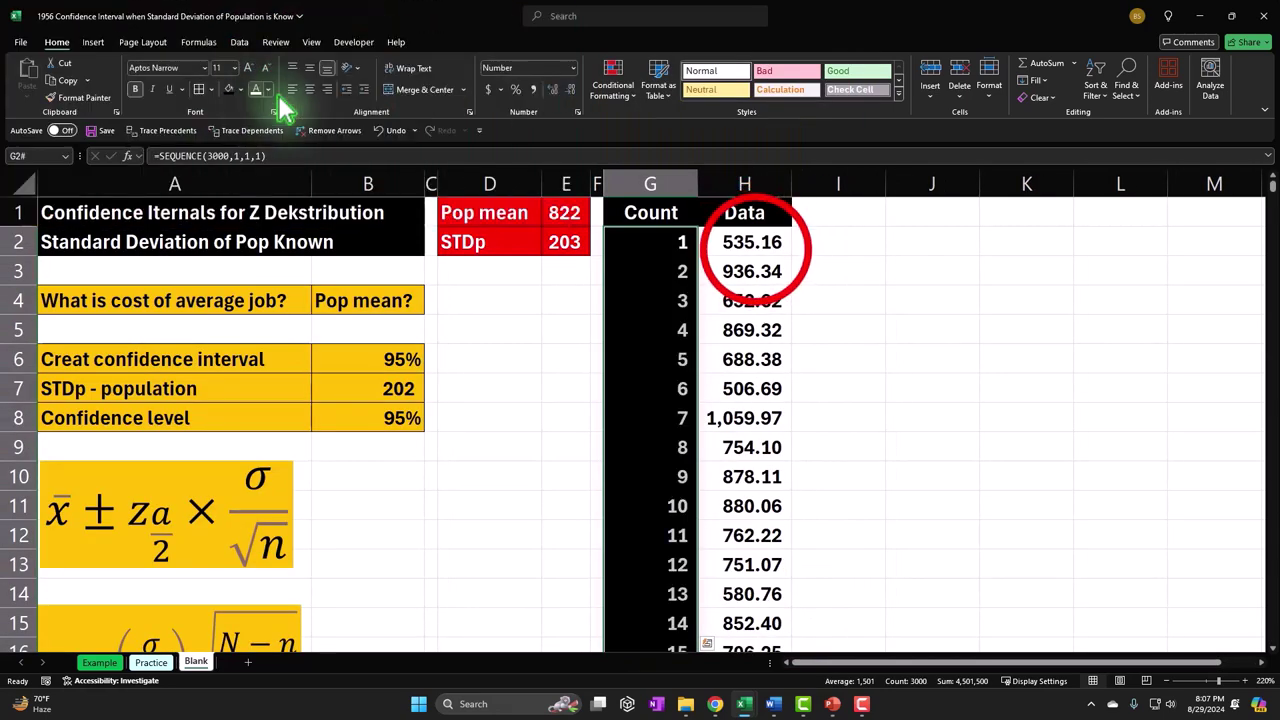
Apply a red fill and white font to all the generated Data values in column H.
click(743, 243)
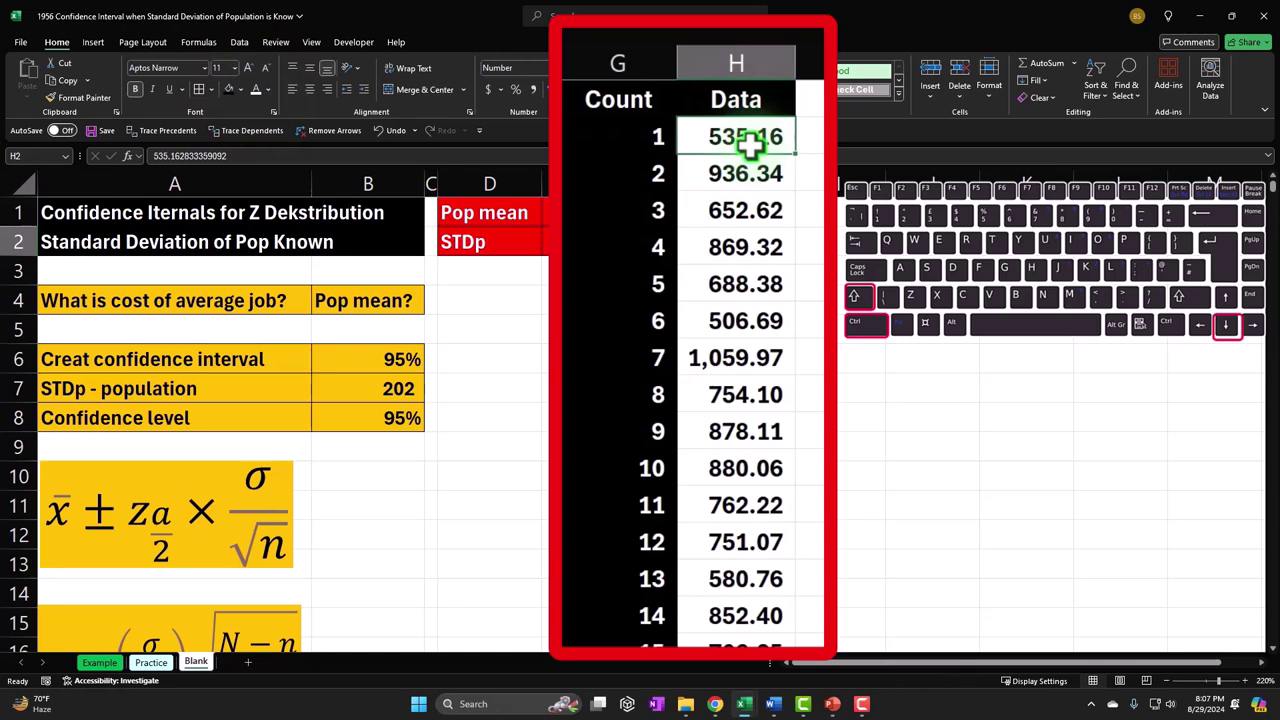
key(ctrl+shift+Down)
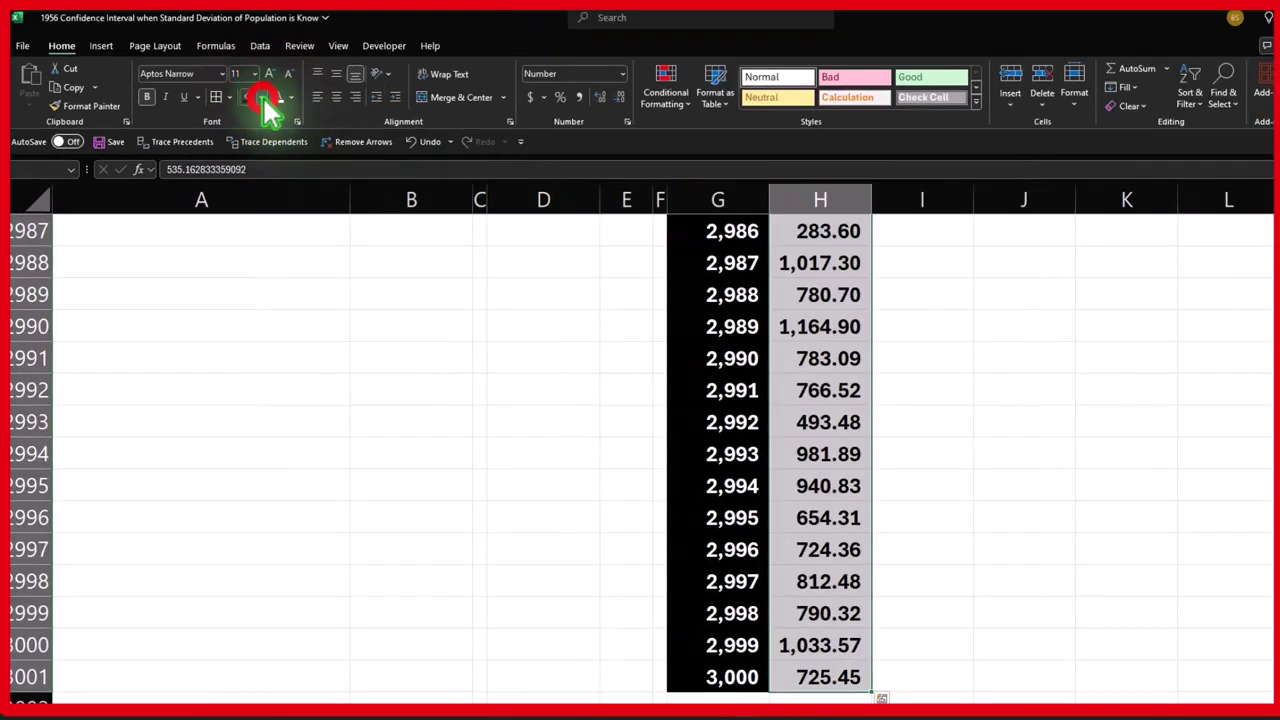
click(262, 97)
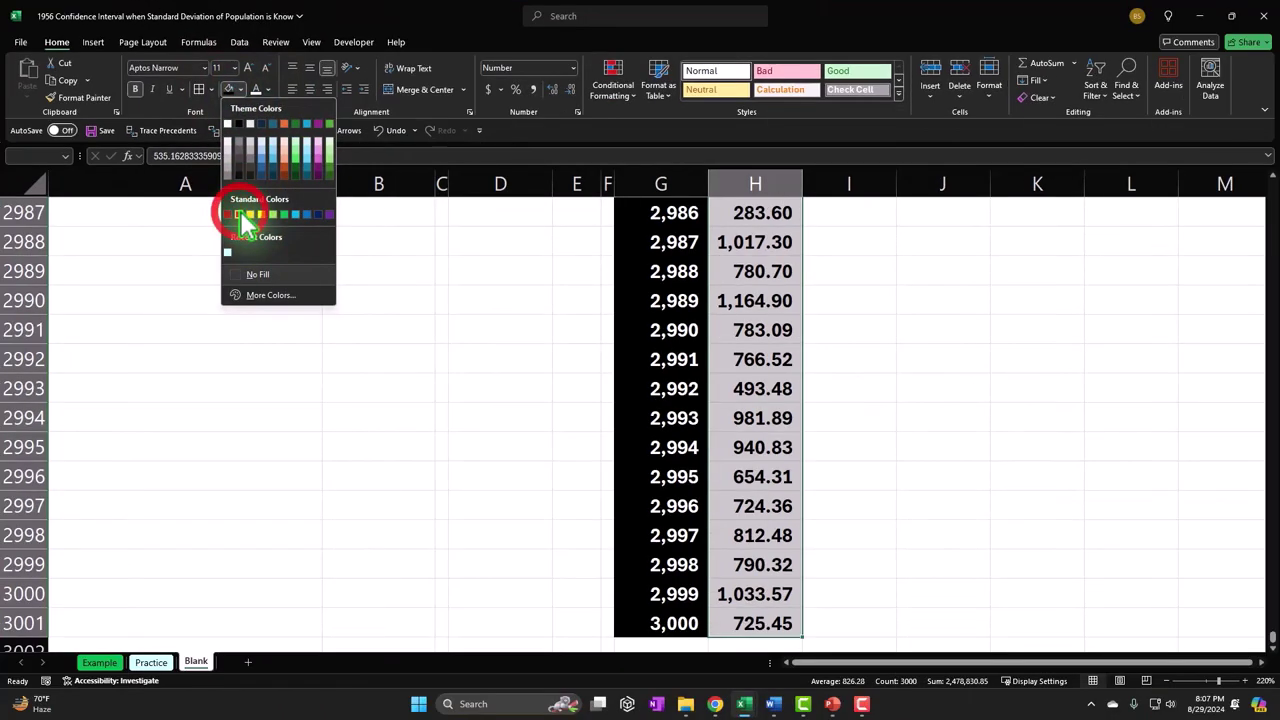
click(259, 234)
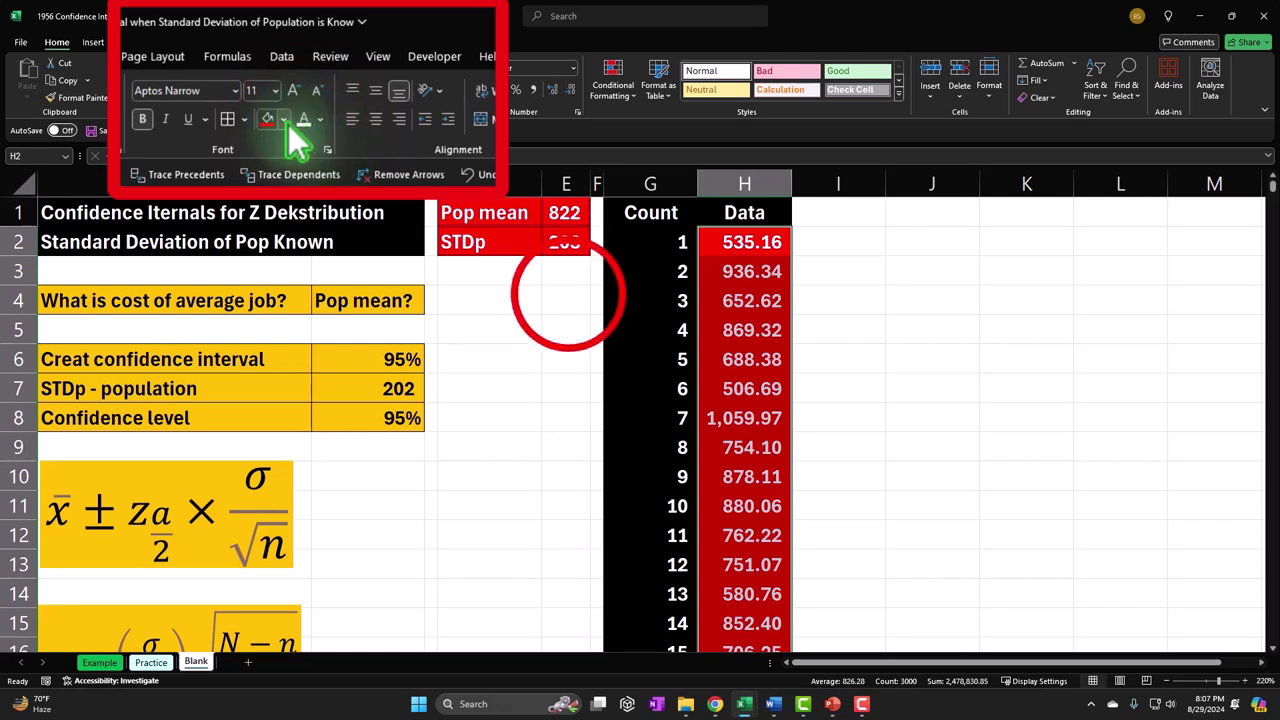
click(541, 295)
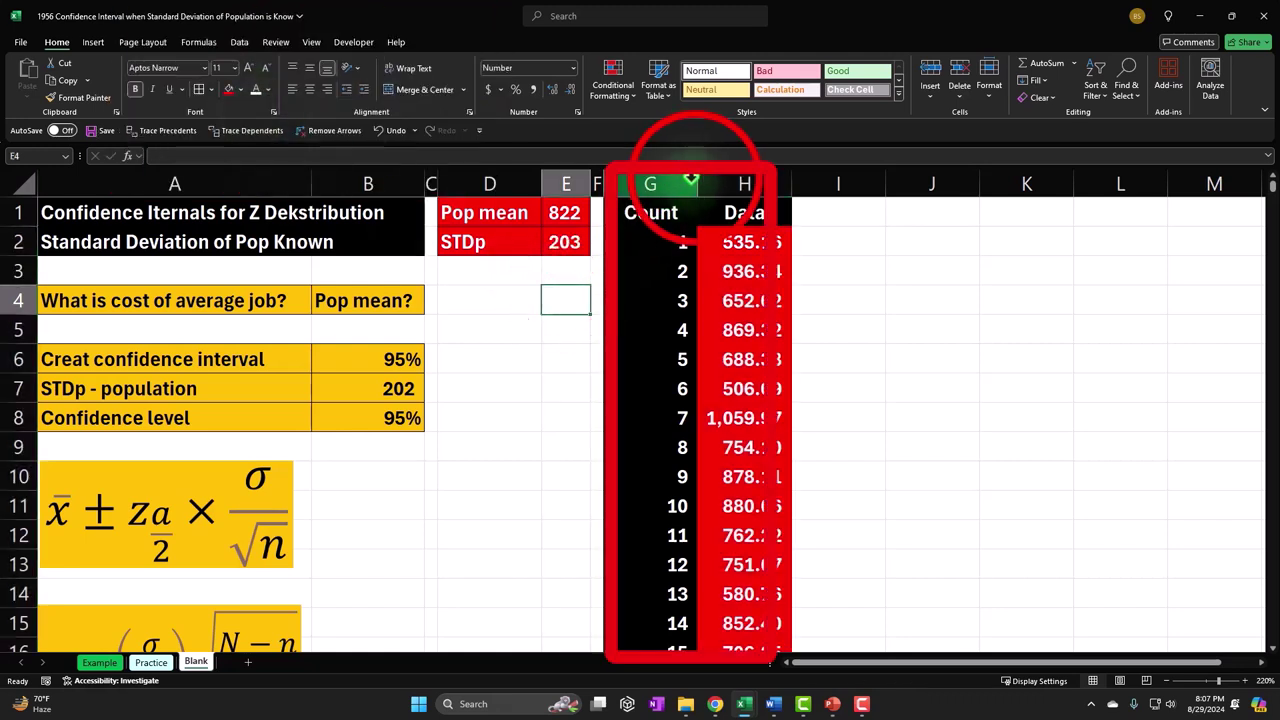
Narrow columns G and H to fit the Count and Data contents more closely.
drag(694, 183, 673, 183)
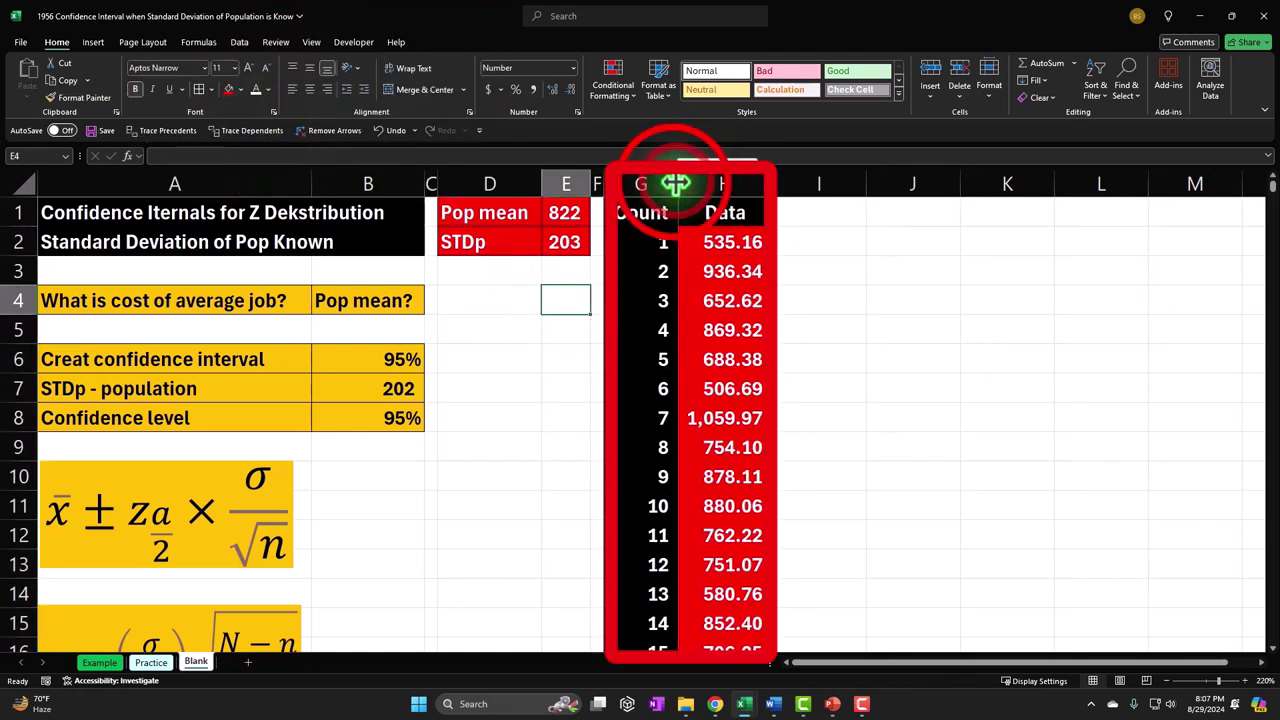
double_click(759, 183)
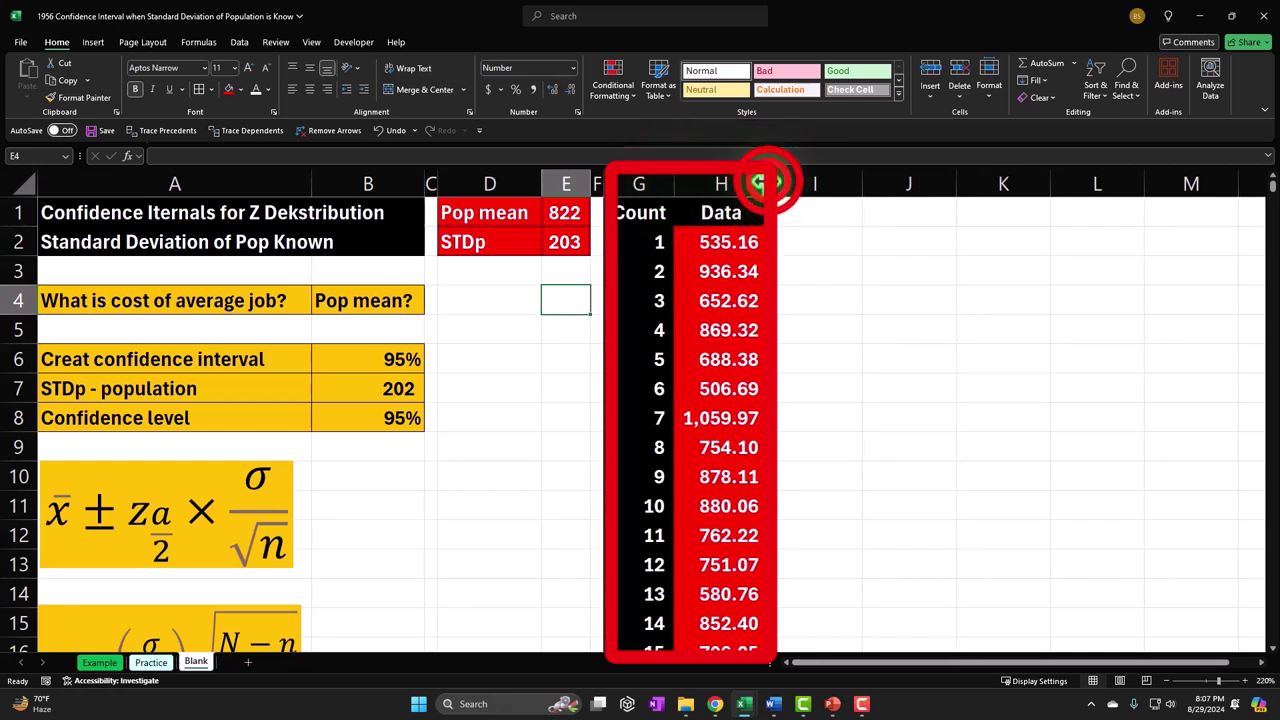
click(785, 216)
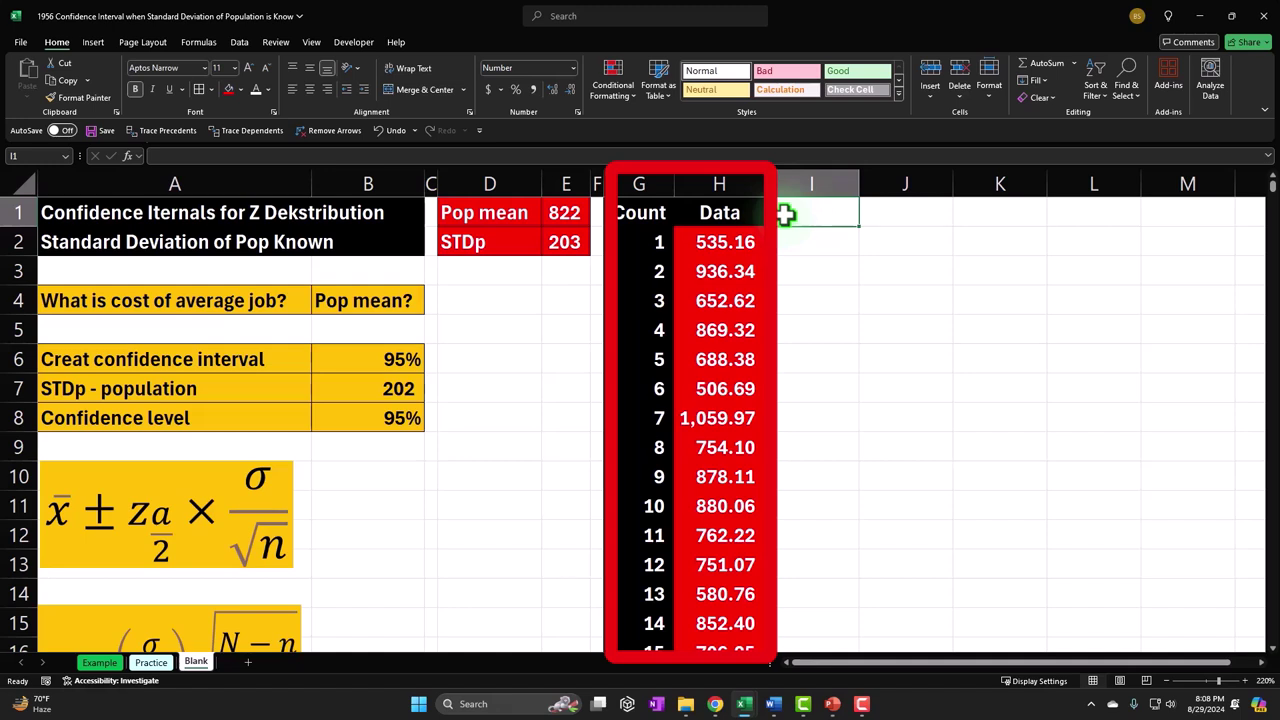
Add borders around every cell of the Data values from H2 to H3001.
click(706, 242)
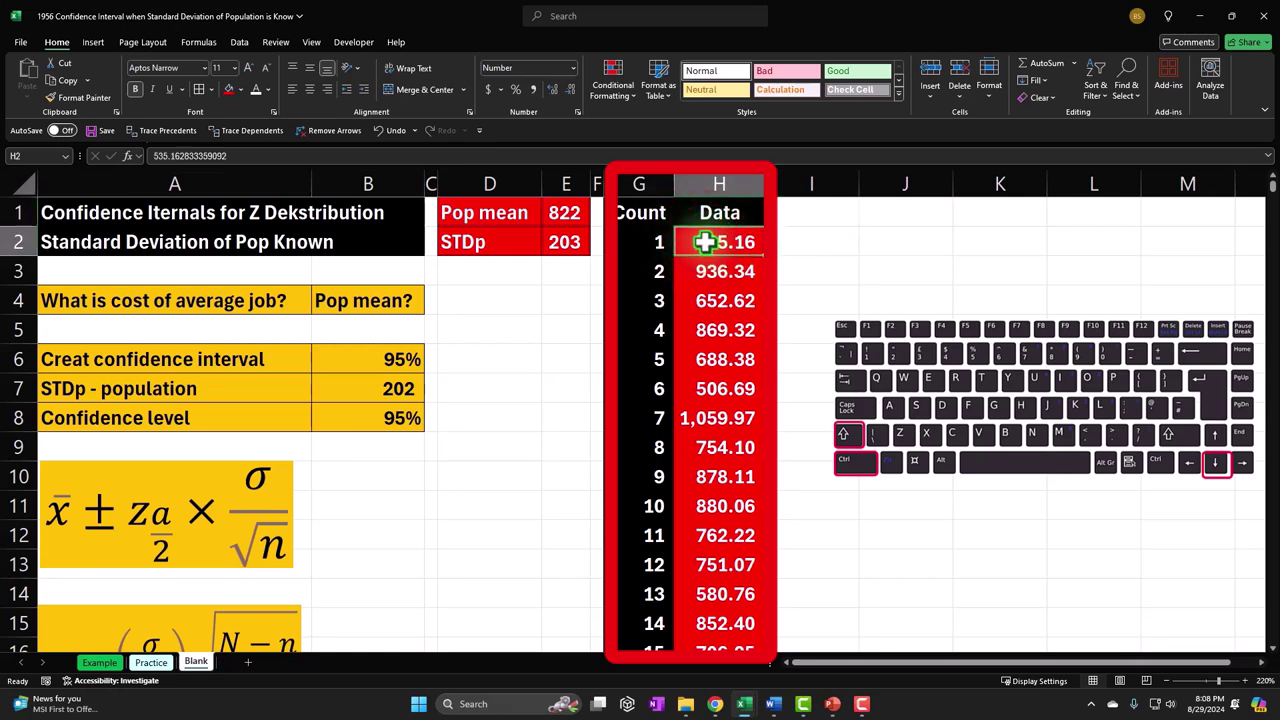
key(ctrl+shift+Down)
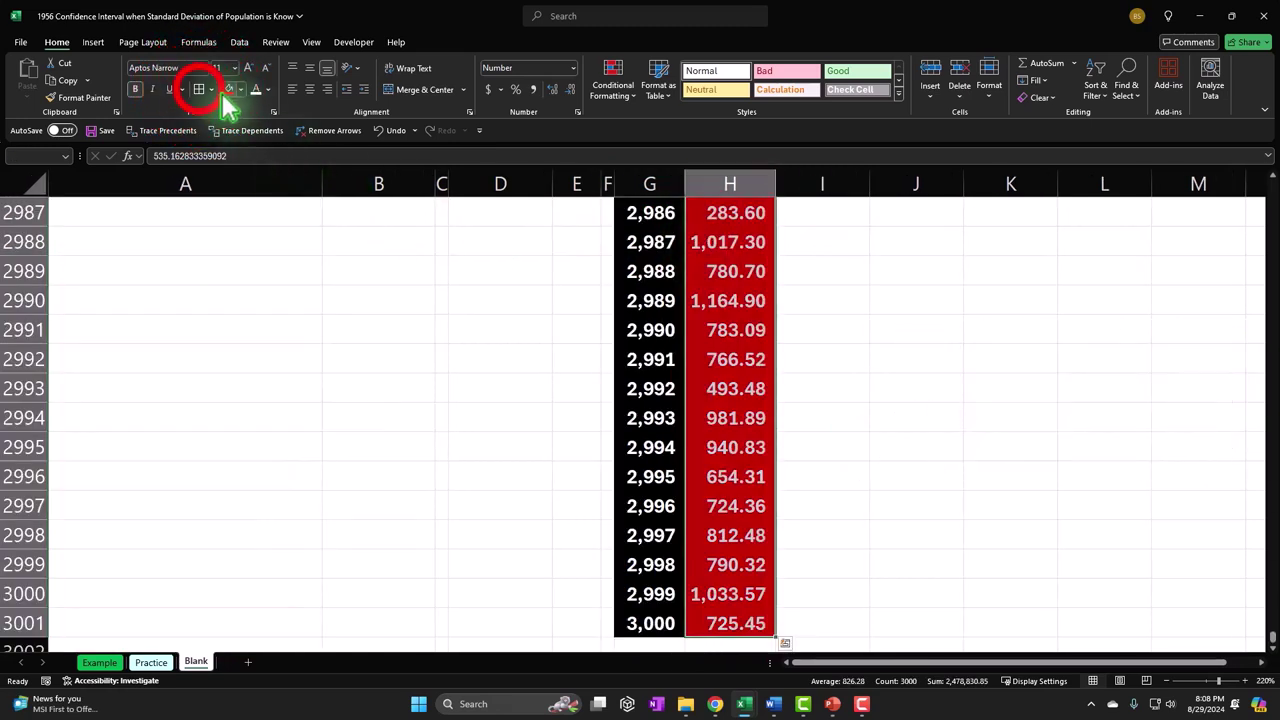
key(ctrl+BackSpace)
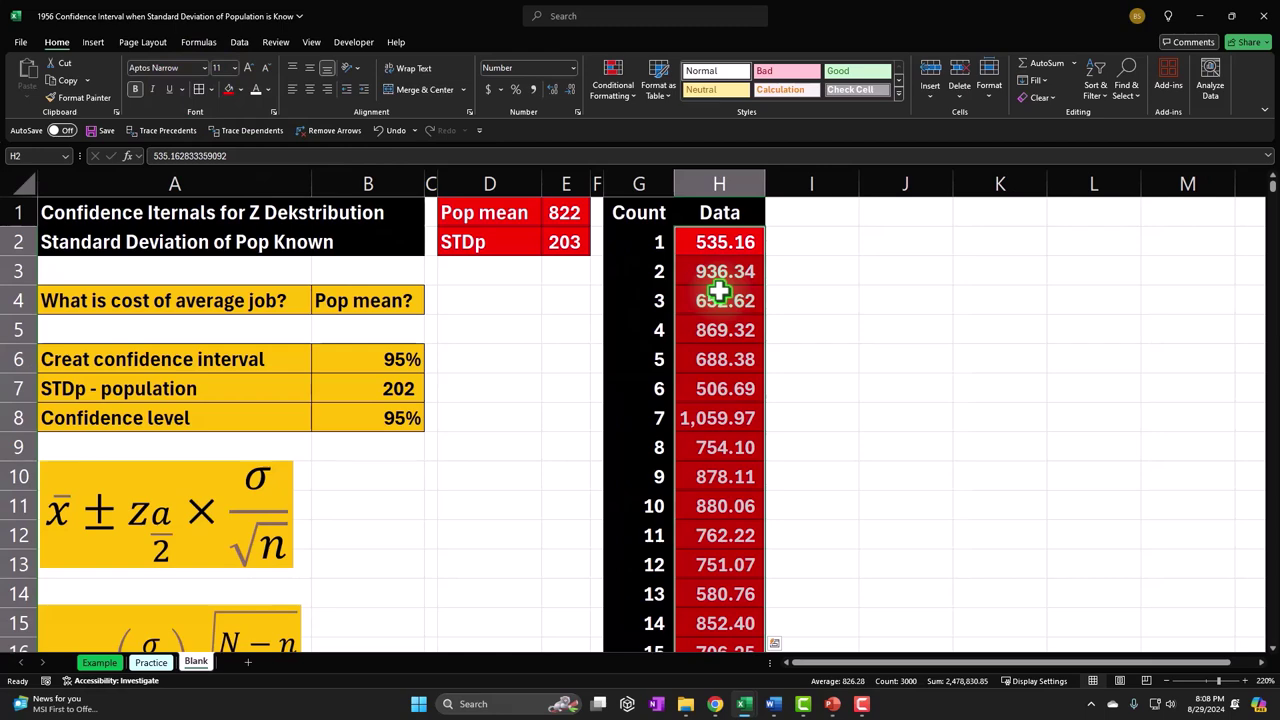
Insert a histogram of the selected Data values and delete its chart title.
click(87, 42)
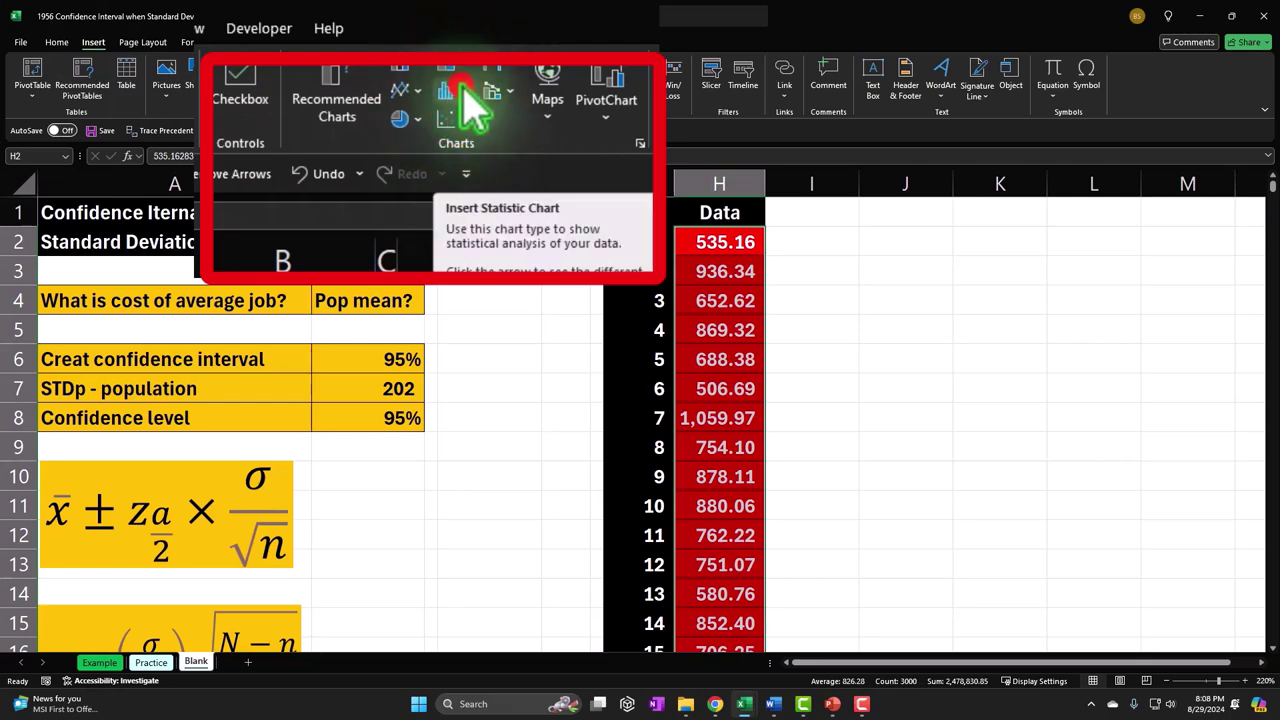
click(462, 95)
click(465, 168)
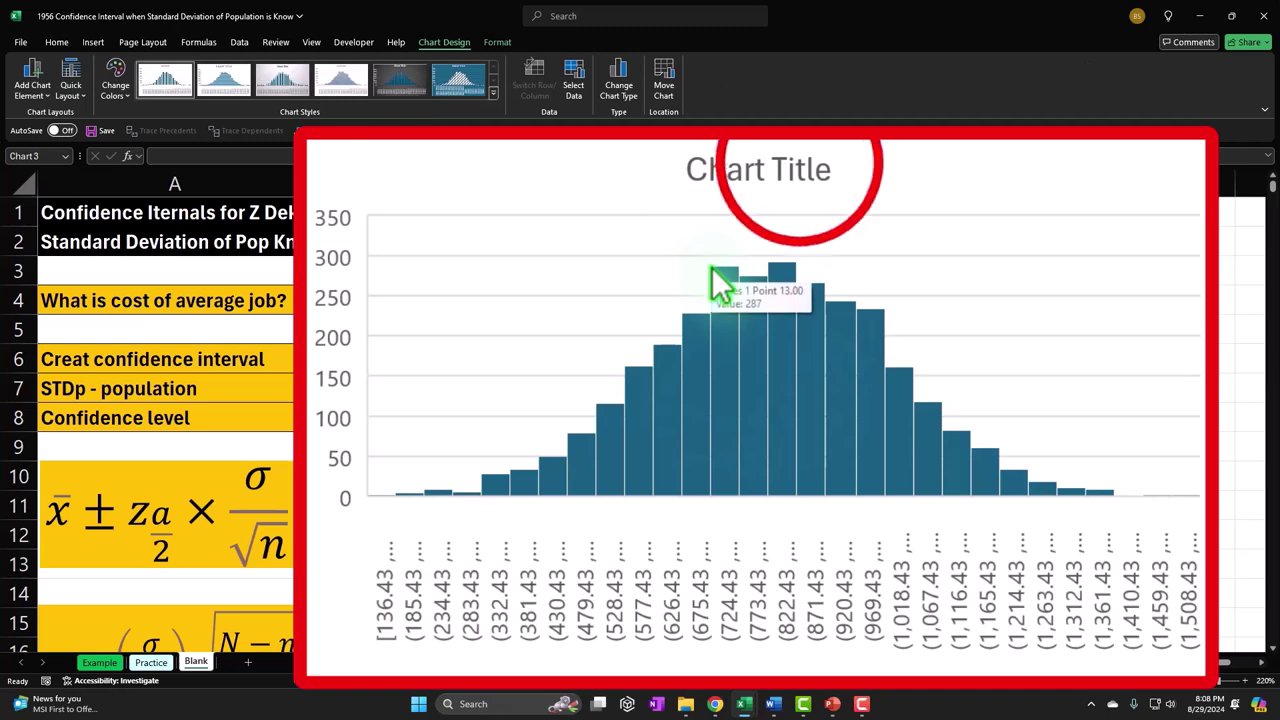
click(803, 165)
key(Delete)
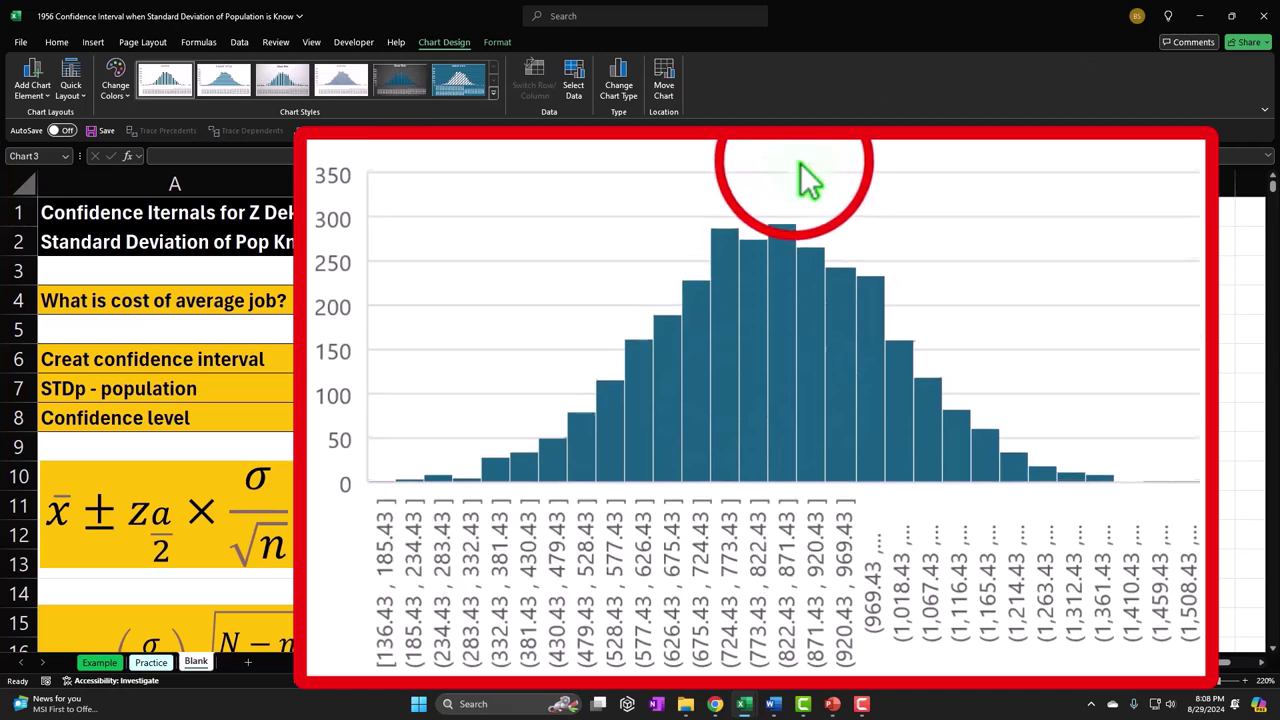
Move the histogram below the formula images so that it starts at row 19 in column A.
drag(640, 240, 723, 337)
drag(1089, 320, 775, 403)
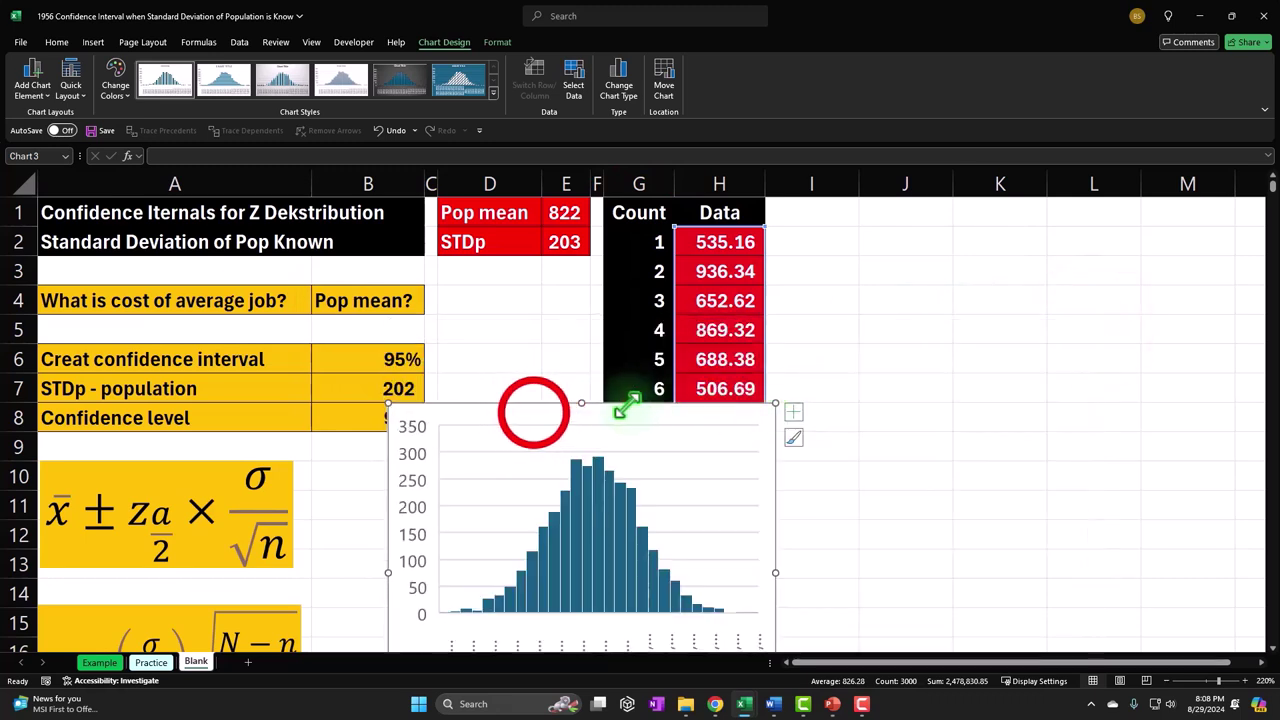
drag(531, 409, 455, 440)
scroll(451, 334, down, 2)
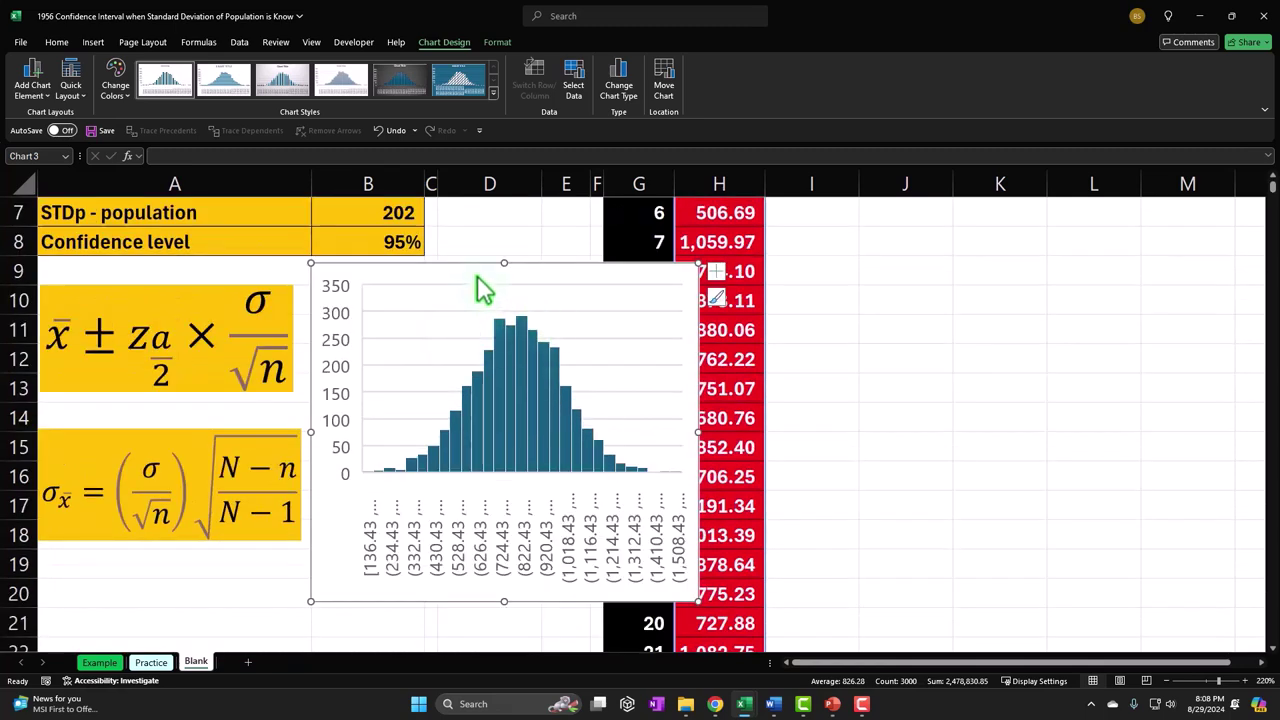
drag(470, 290, 332, 364)
scroll(389, 334, down, 1)
click(354, 272)
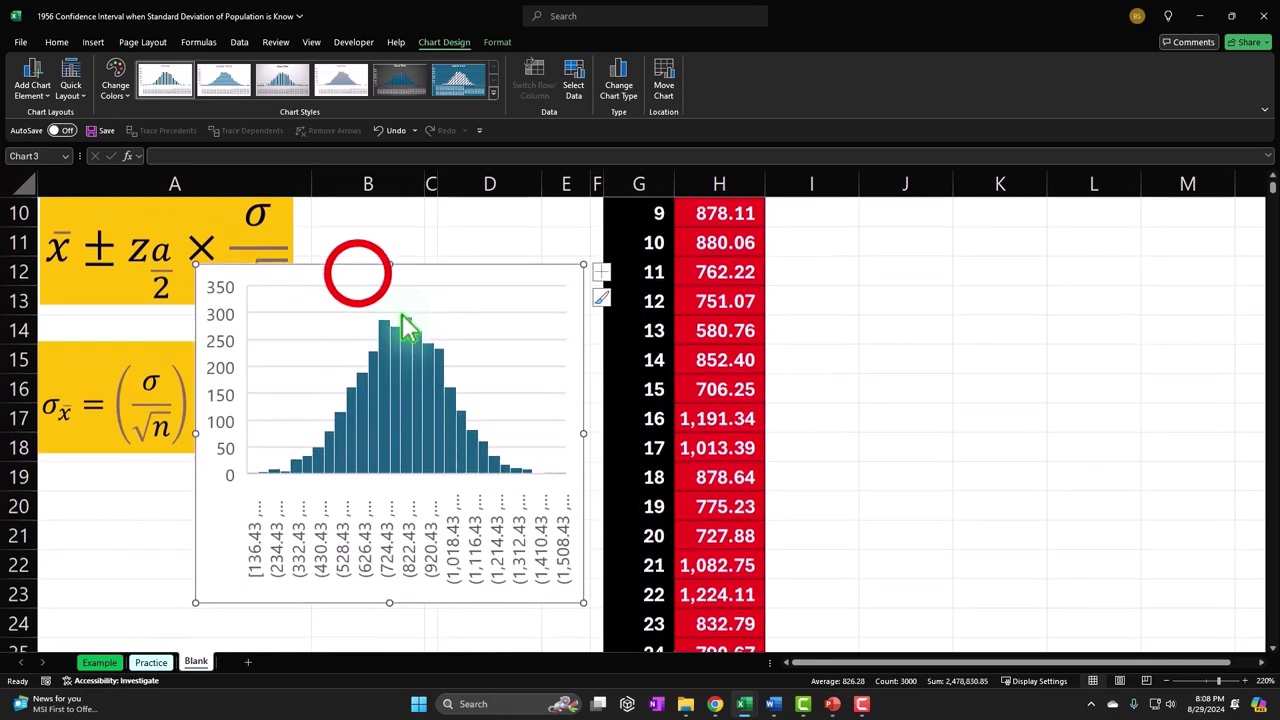
drag(354, 276, 205, 477)
scroll(338, 415, down, 3)
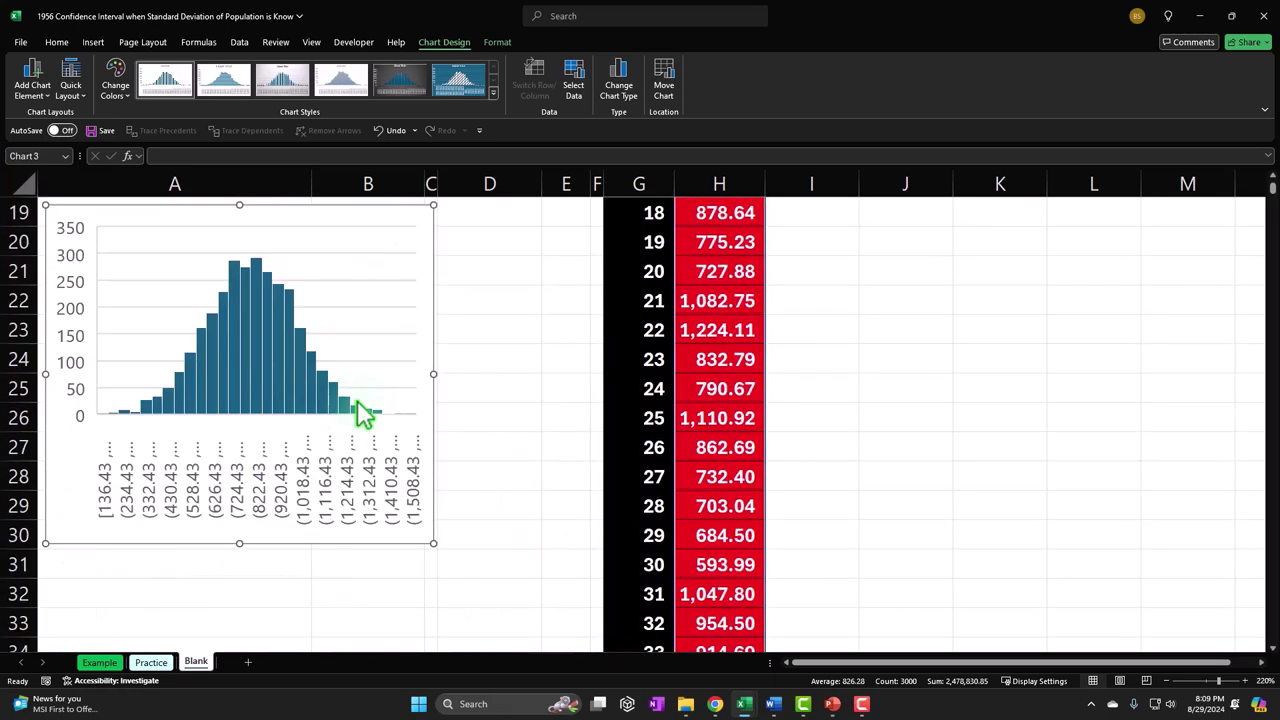
Enlarge the histogram to span columns A to E down to row 31, and return to the sheet's first rows.
drag(432, 545, 588, 573)
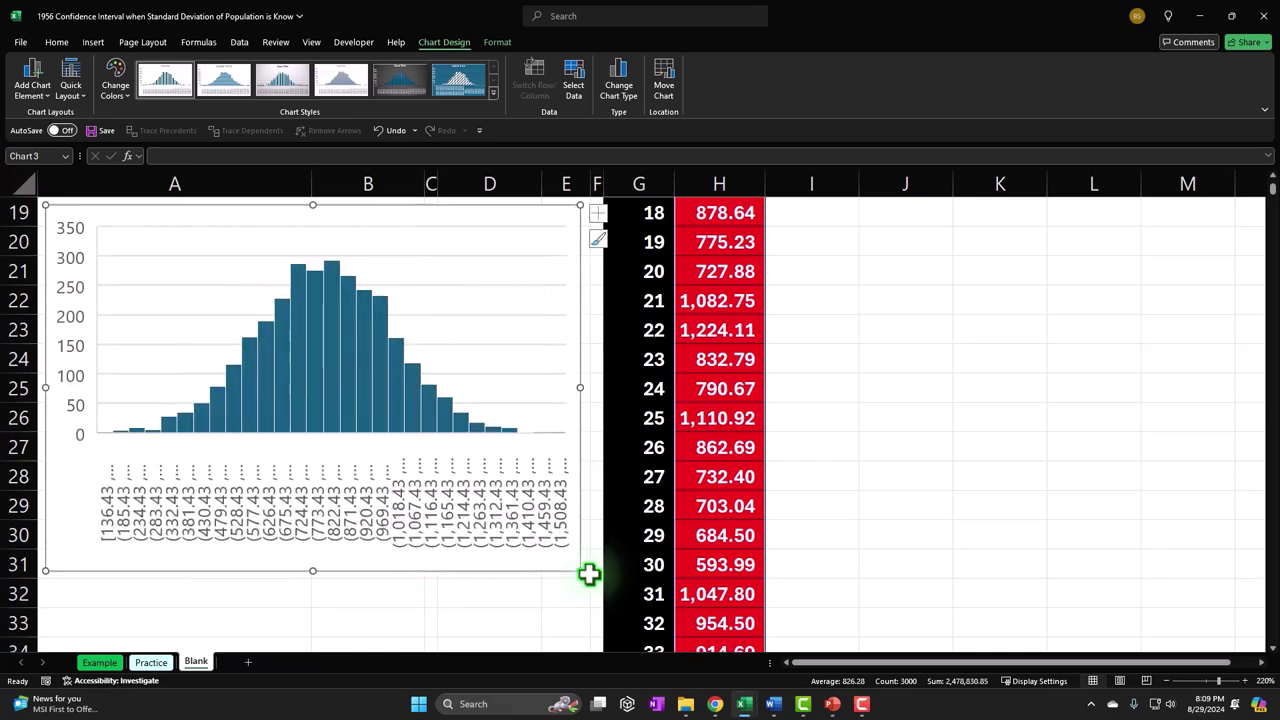
scroll(588, 573, up, 6)
click(851, 317)
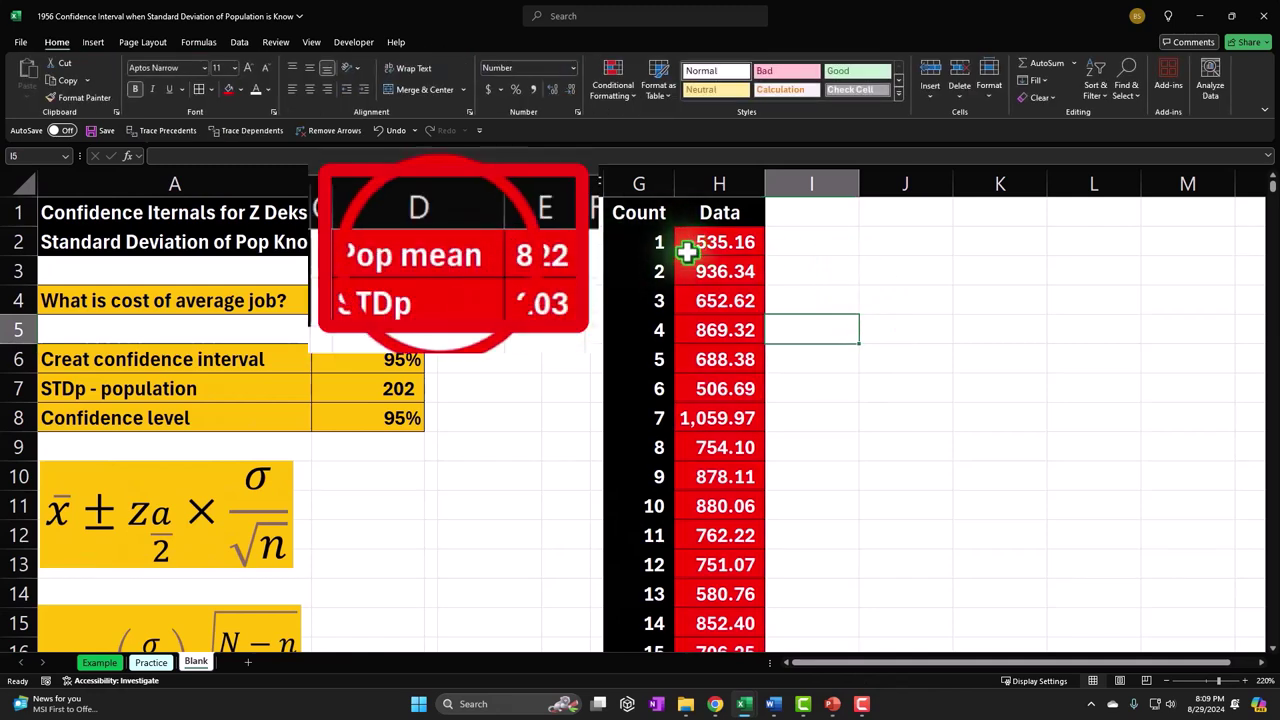
Narrow column I by copying the formatting of spacer column F onto it with Format Painter.
drag(420, 258, 499, 294)
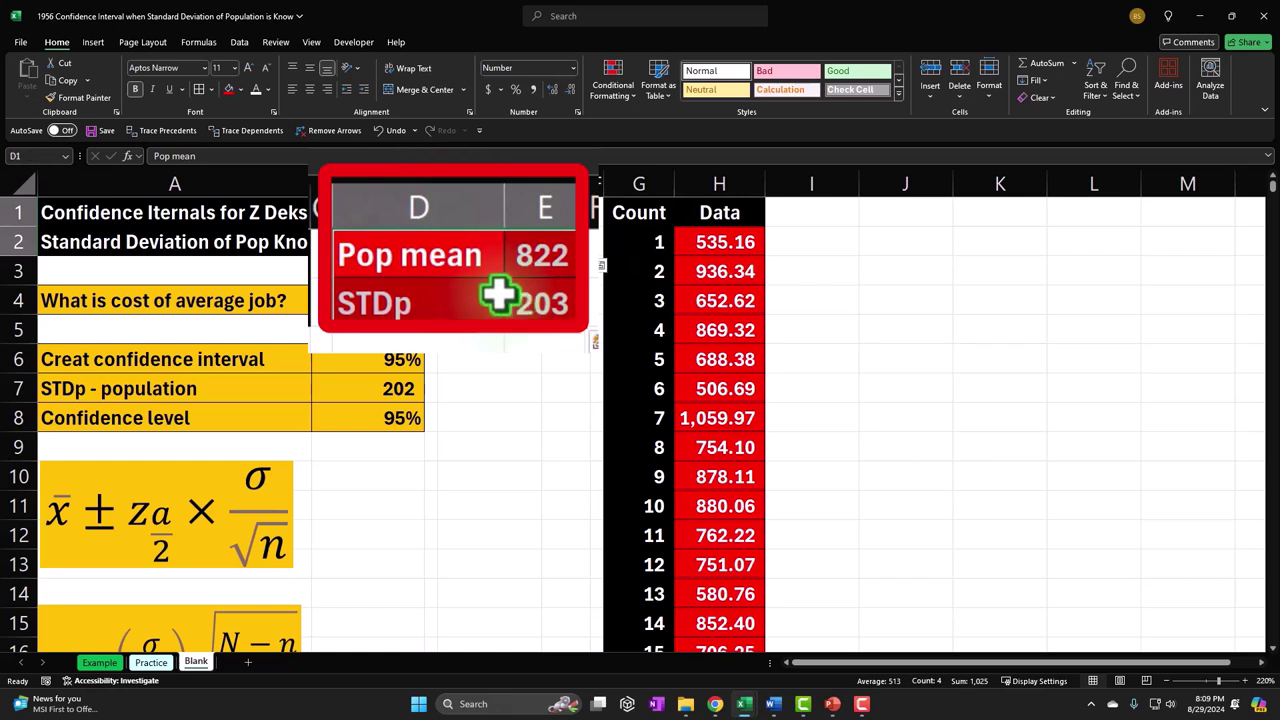
click(598, 180)
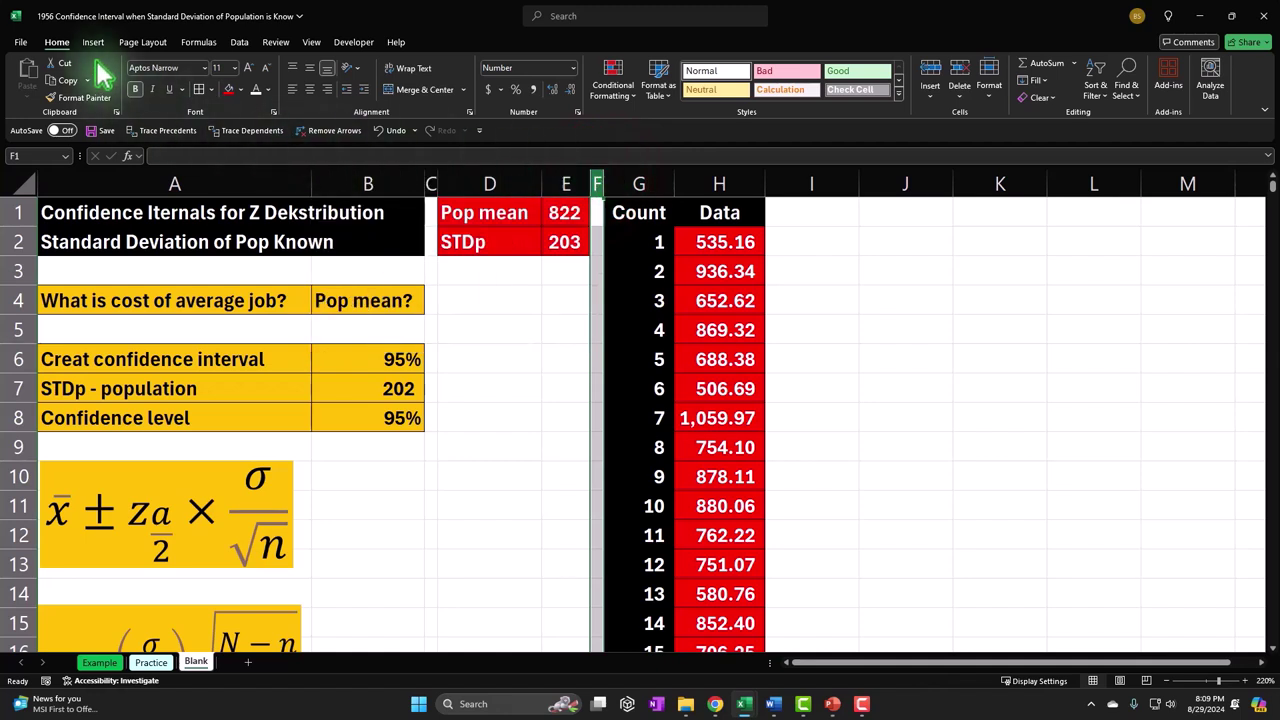
click(52, 97)
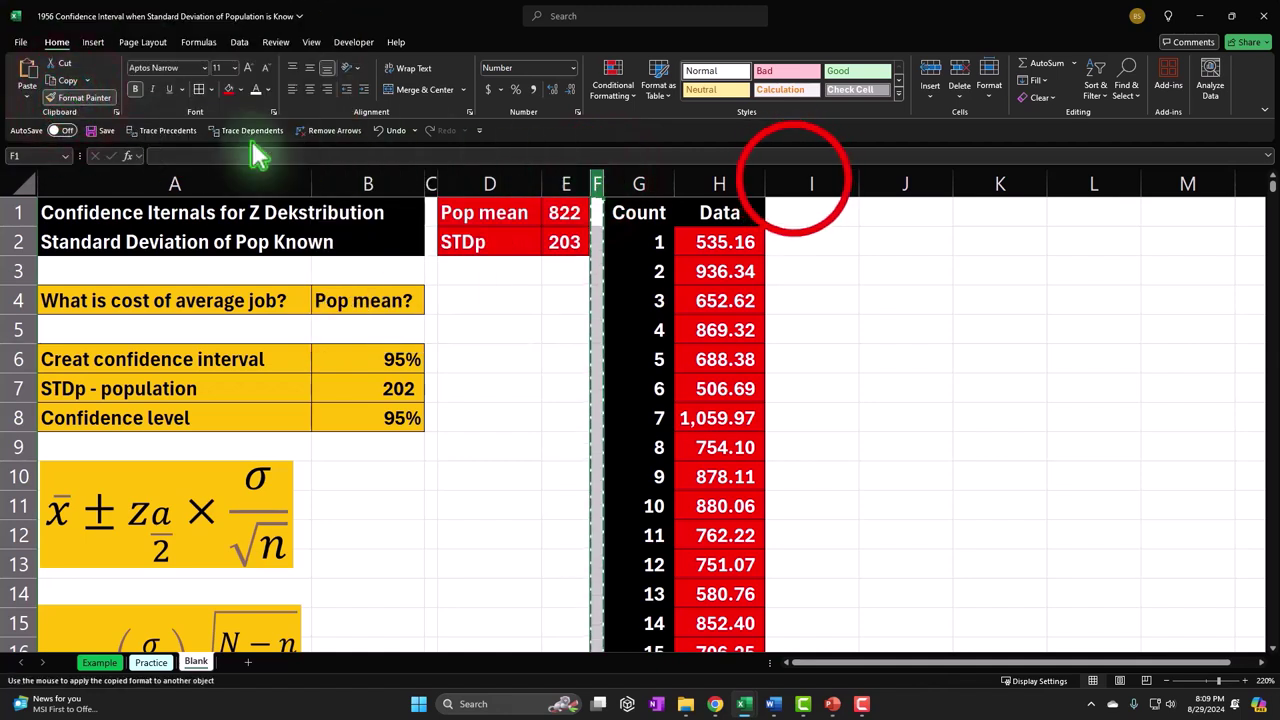
click(800, 183)
Enter the label "Mean Pop" in J1 and begin a formula in K1.
click(858, 218)
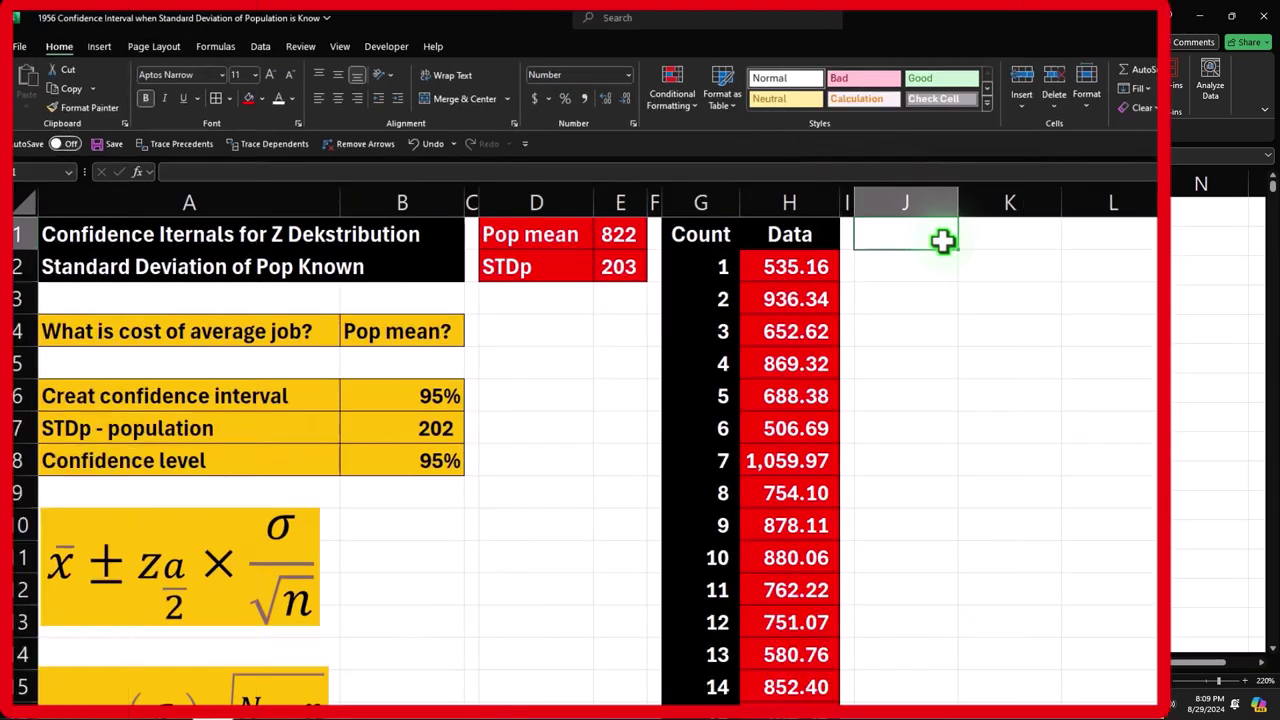
text(Mean Pop)
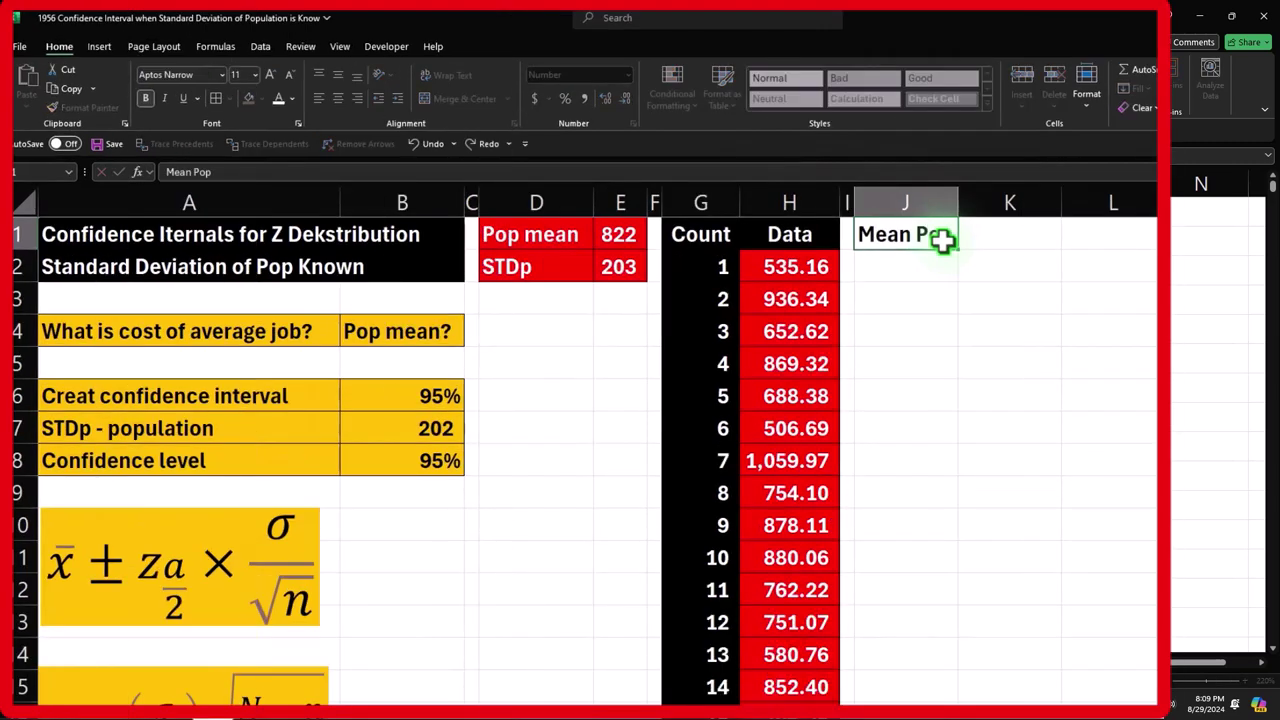
key(Tab)
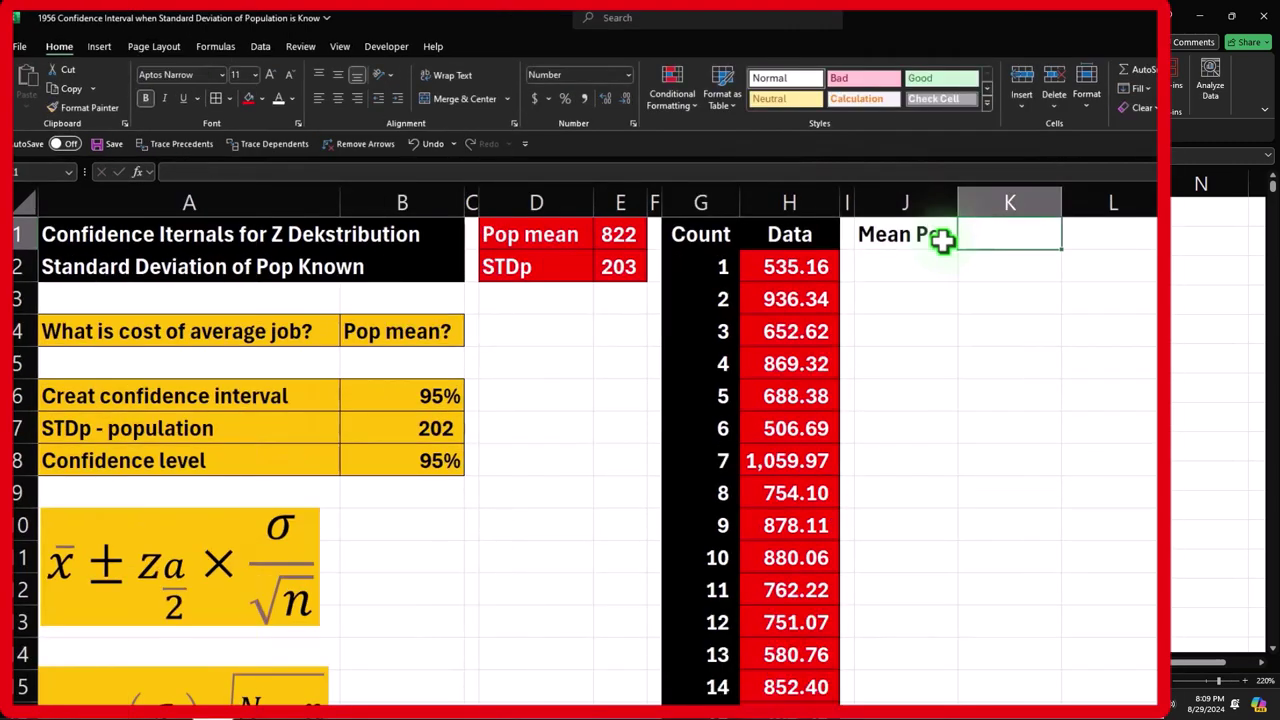
text(=)
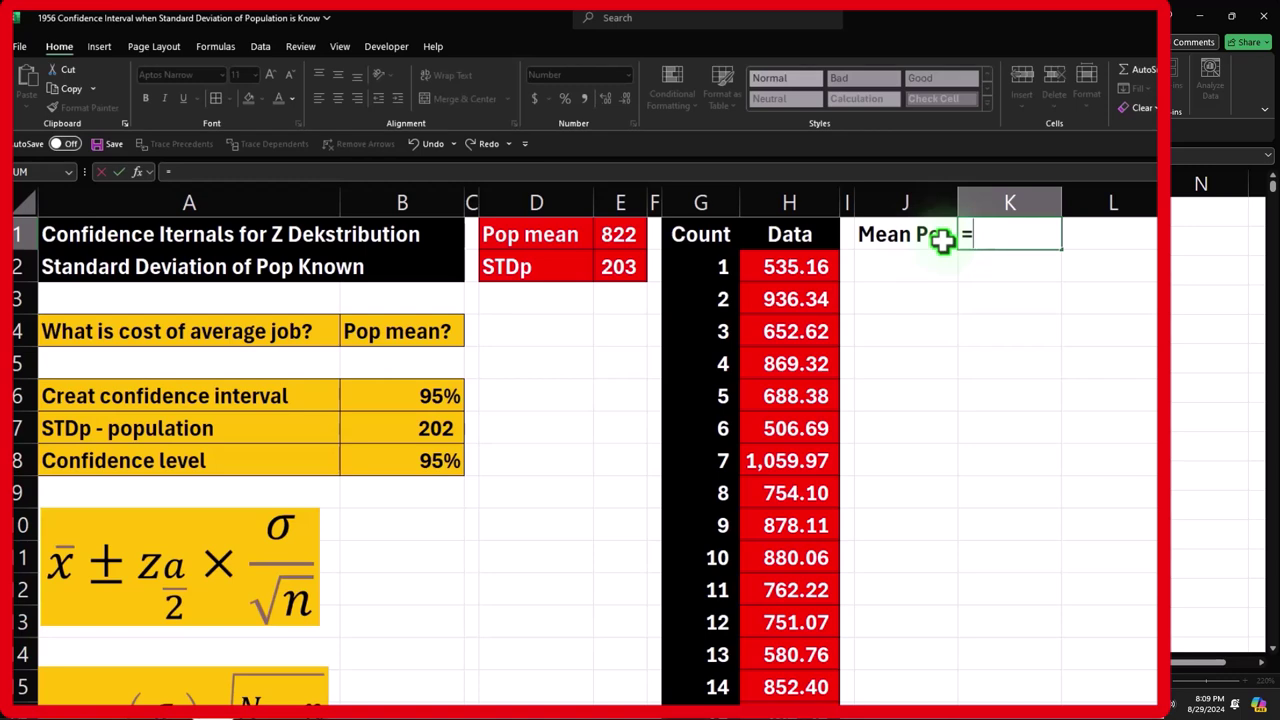
text(mea)
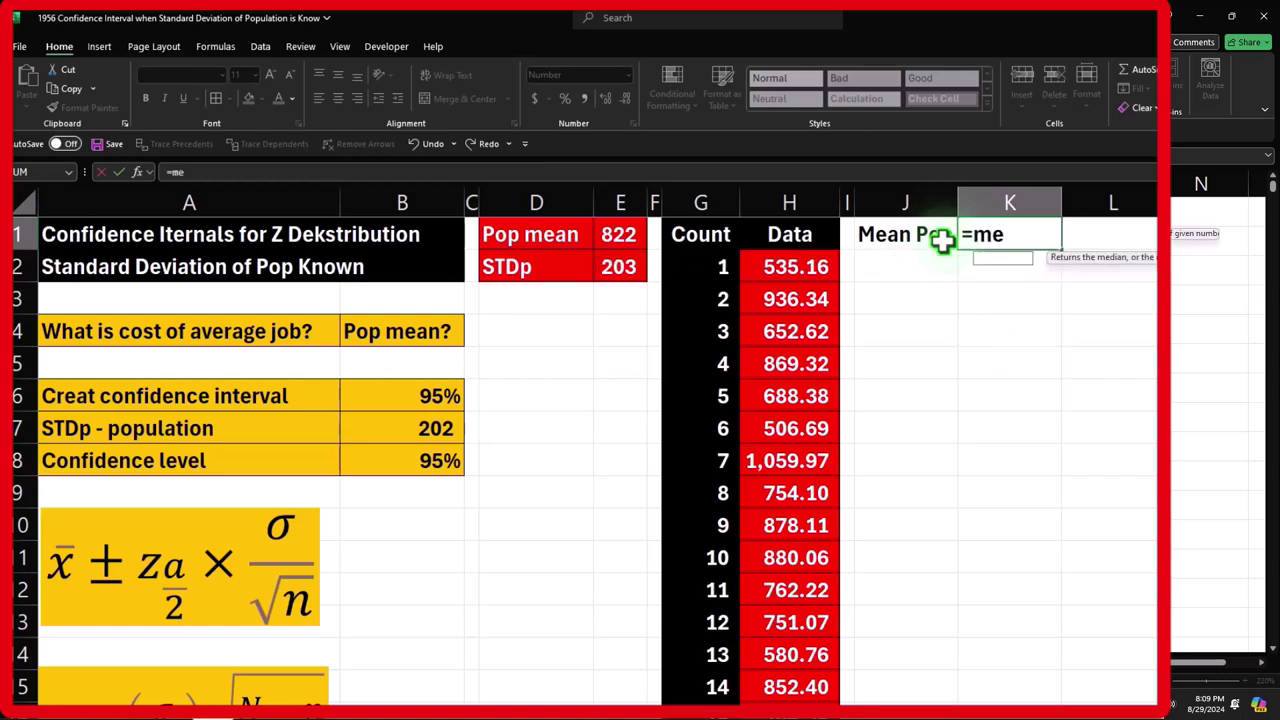
key(Tab)
key(BackSpace)
key(BackSpace)
key(BackSpace)
key(BackSpace)
key(BackSpace)
key(BackSpace)
key(BackSpace)
key(BackSpace)
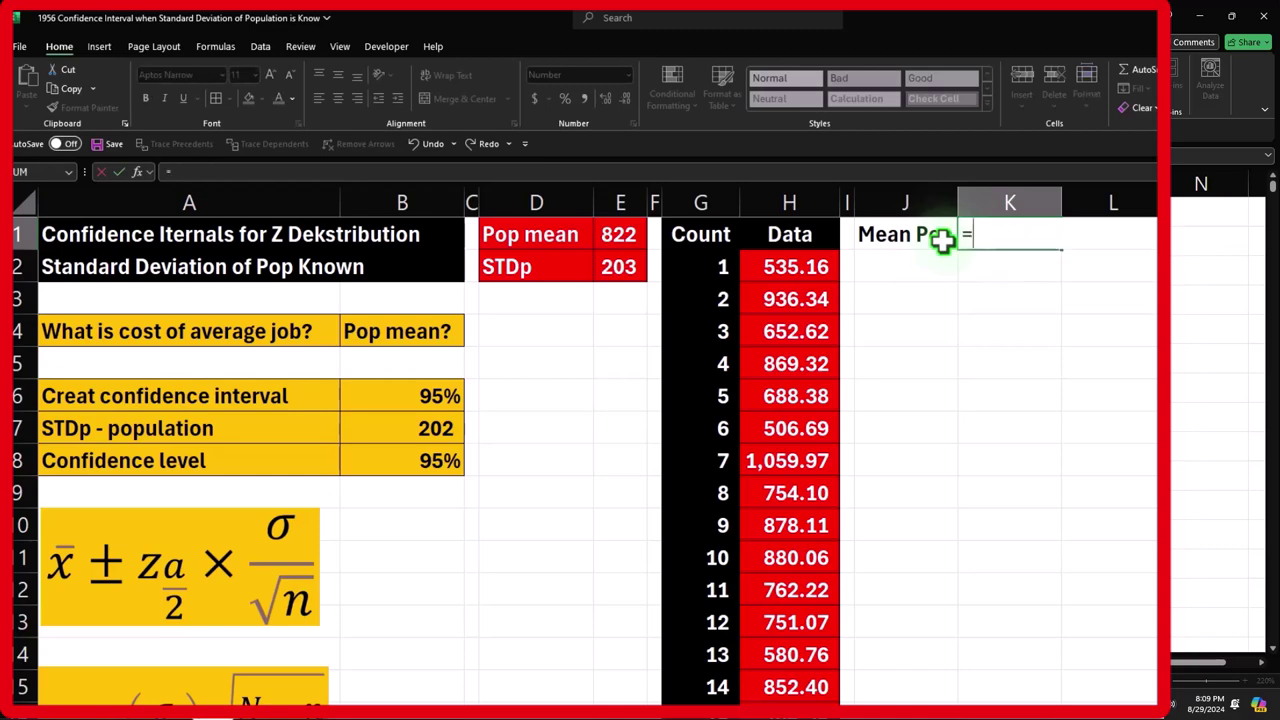
Calculate the population mean in K1 with =AVERAGE(H2:H3001) and compare it with the Pop mean value in E1.
text(aver)
key(Tab)
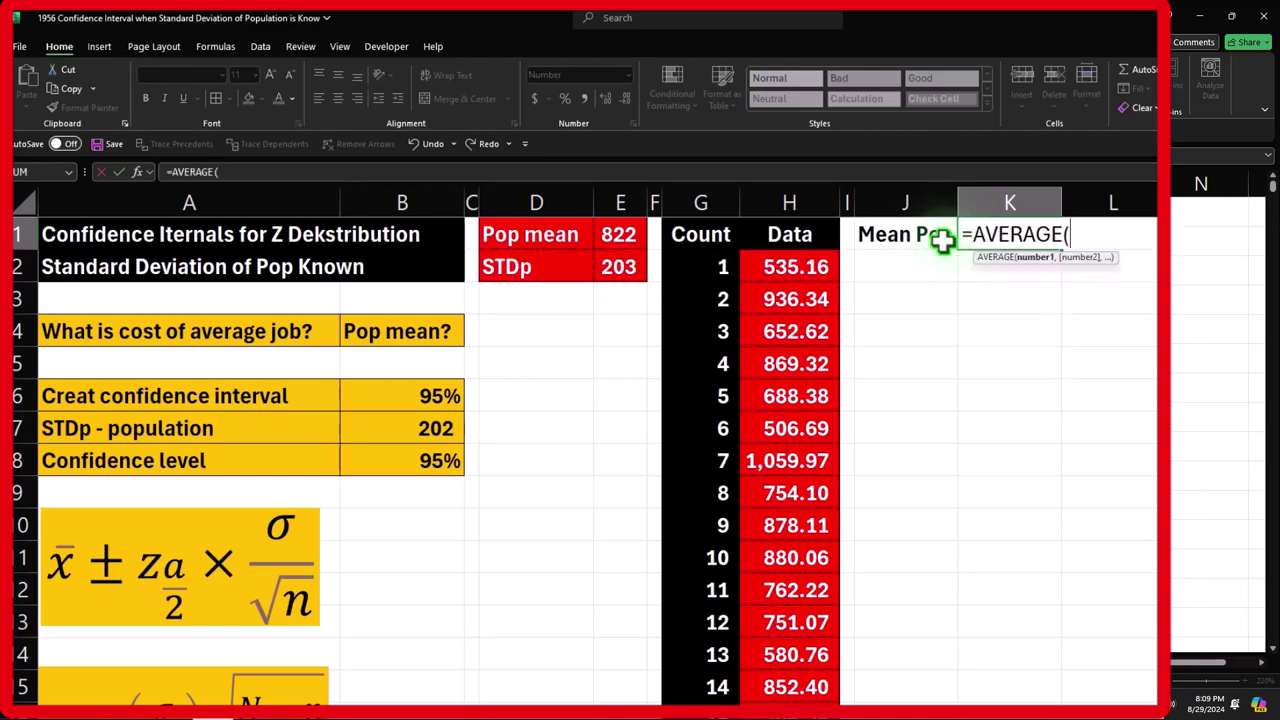
key(Left)
key(Down)
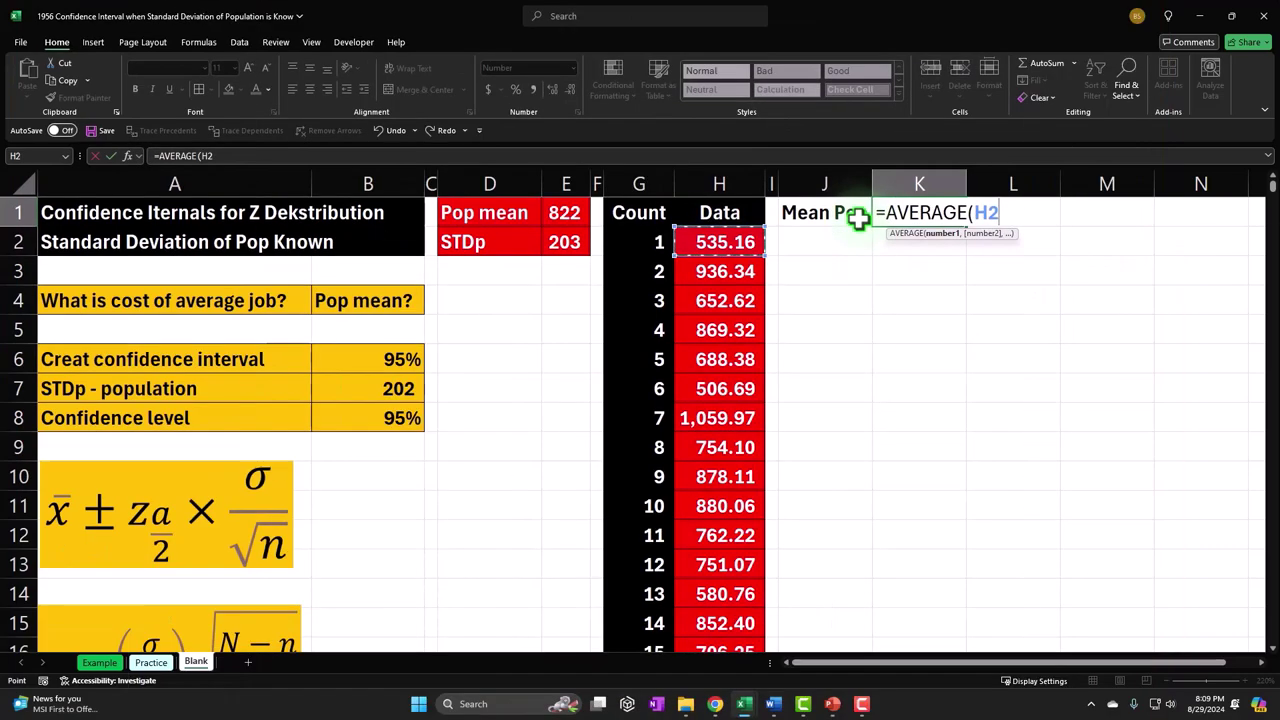
key(ctrl+shift+Down)
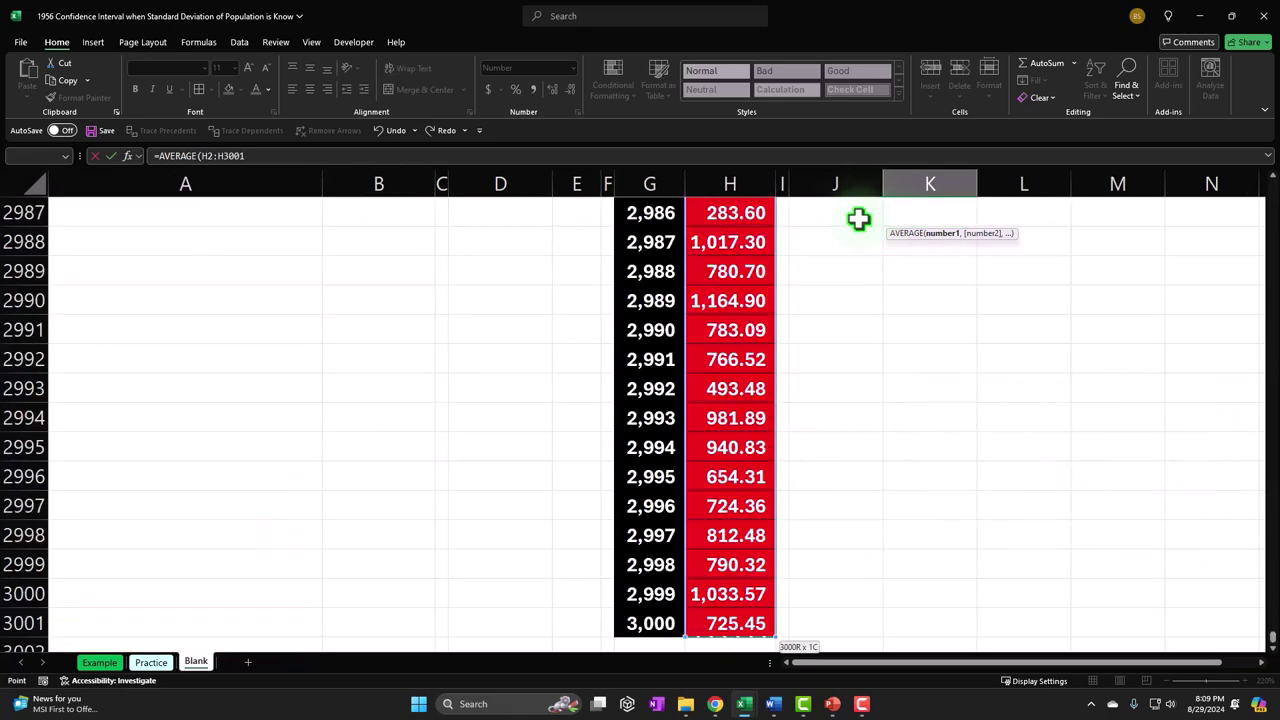
key(Return)
click(858, 218)
click(983, 126)
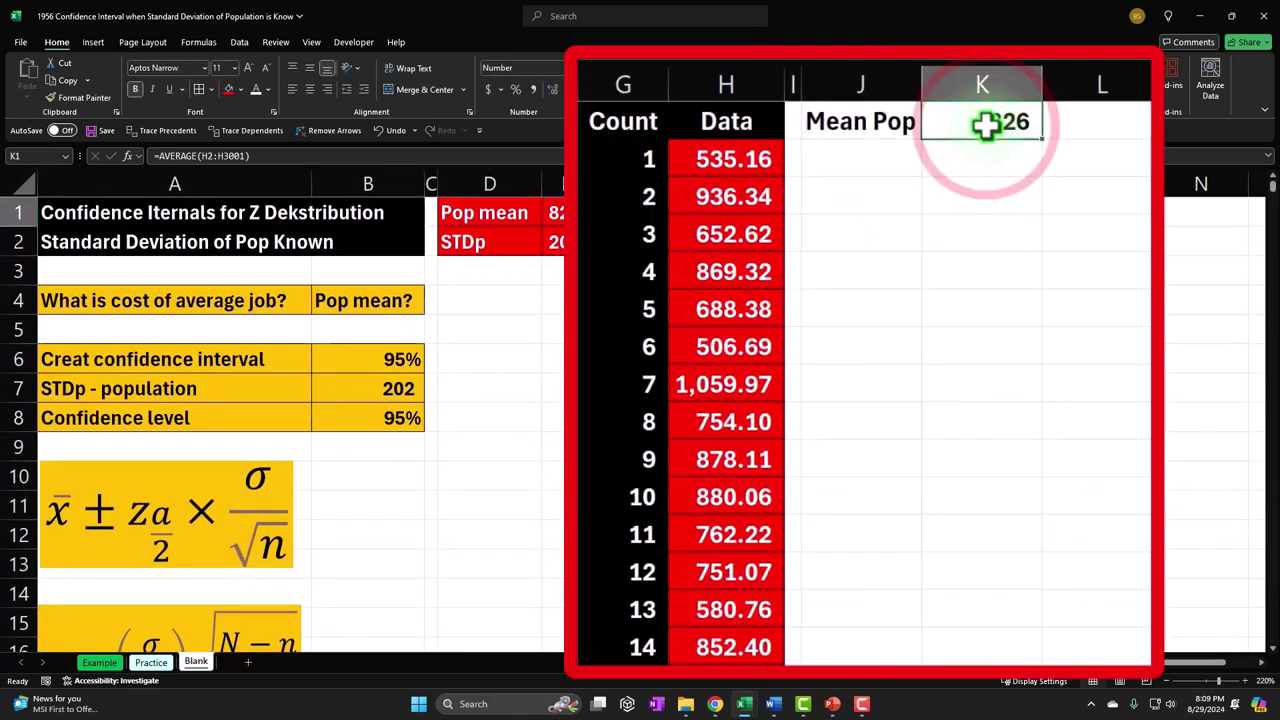
click(552, 212)
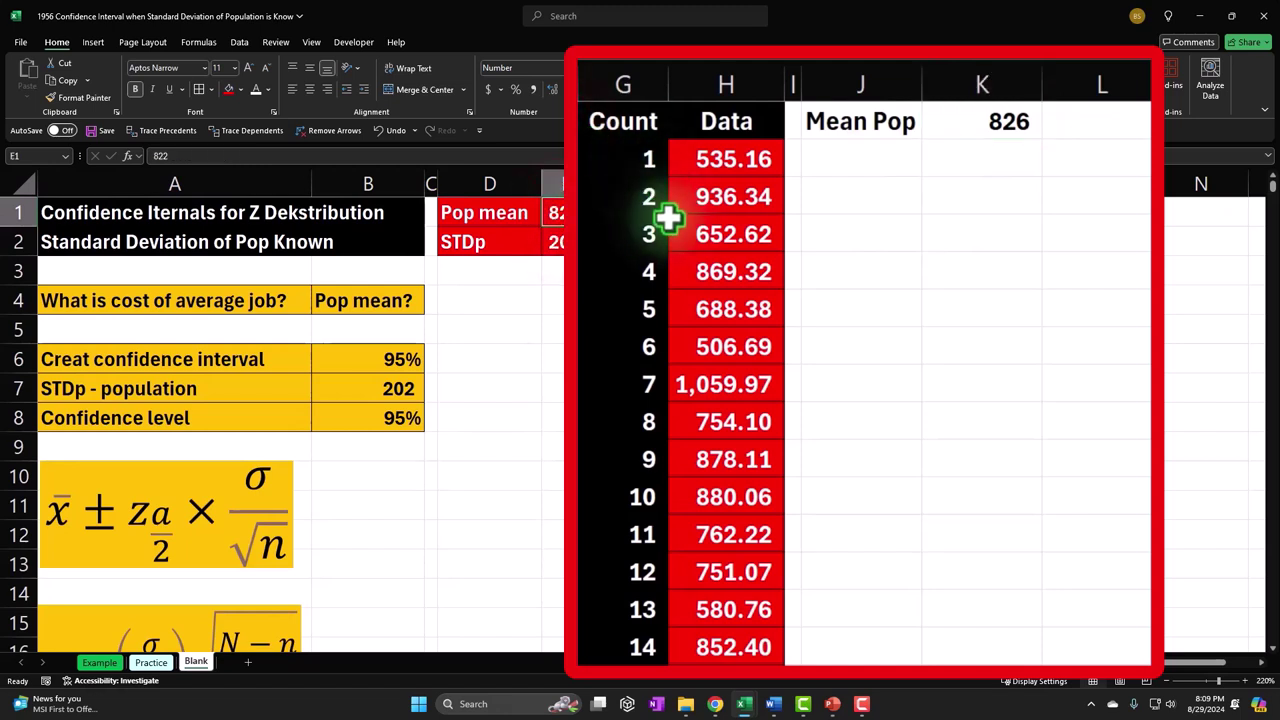
Label J2 "STD" and calculate the population standard deviation in K2 with =STDEV.P(H2:H3001).
click(891, 156)
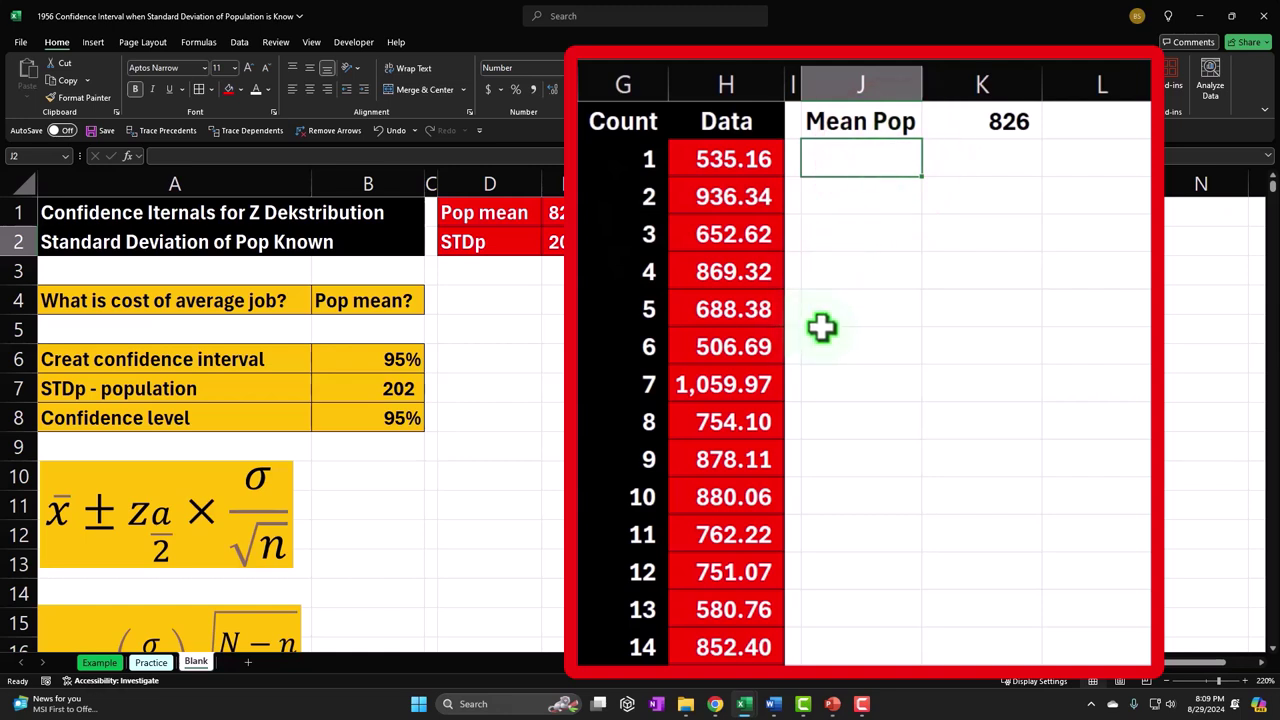
text(S)
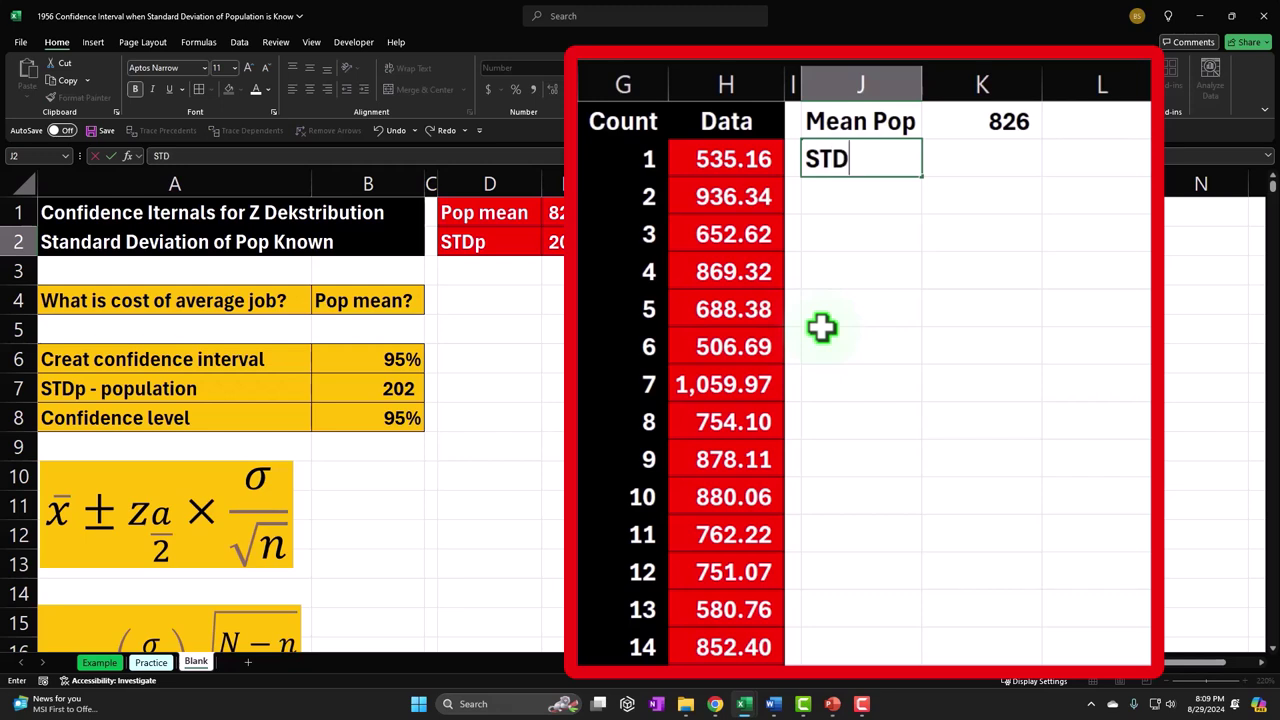
text(TD)
key(Tab)
text(=st)
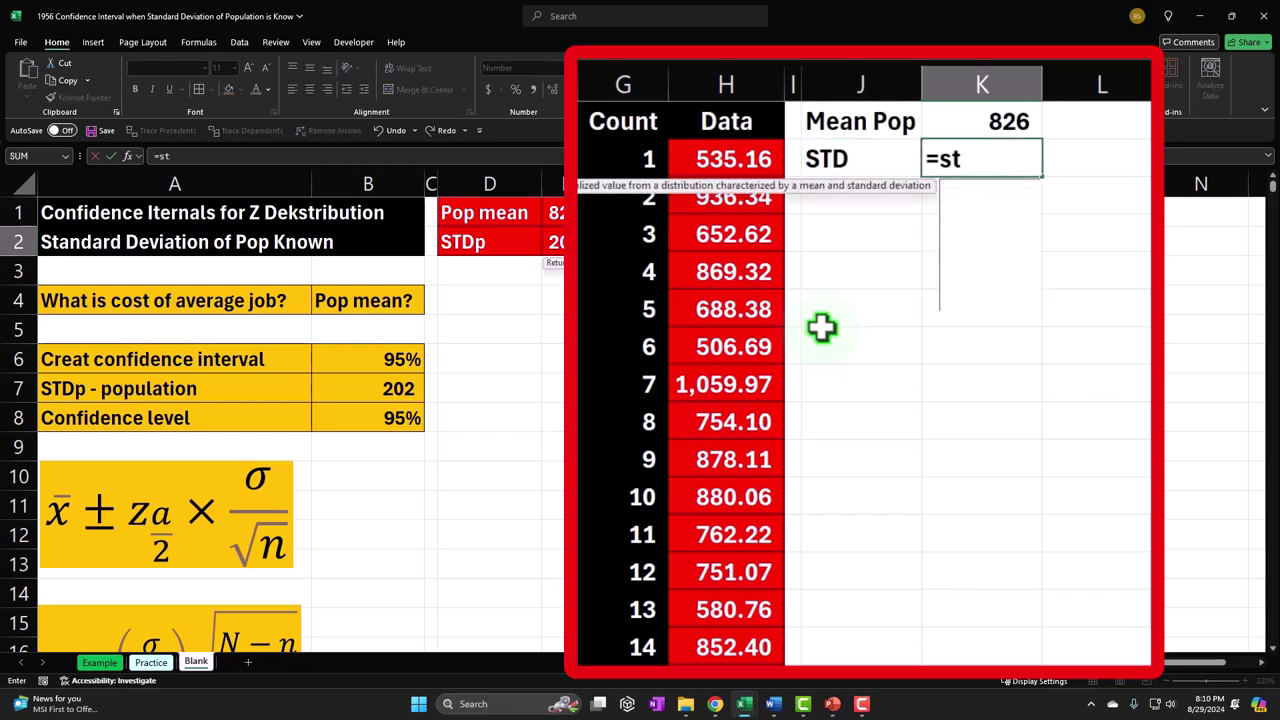
key(Down)
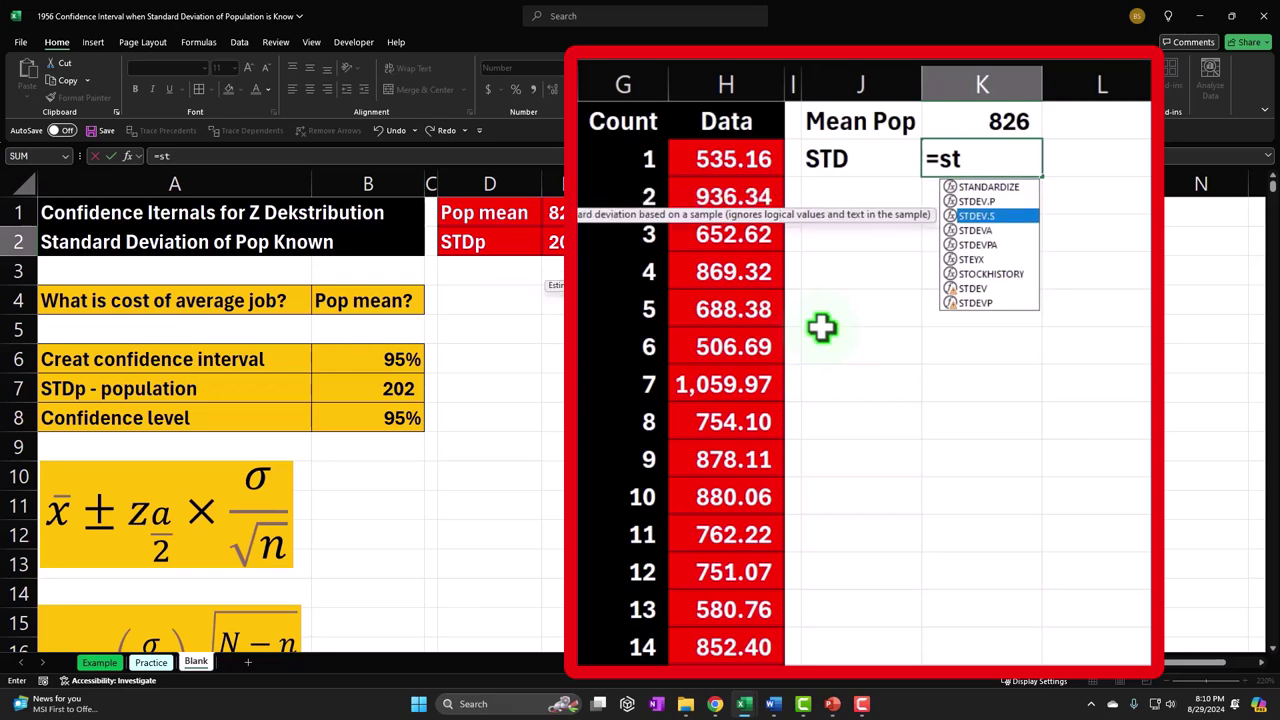
key(Tab)
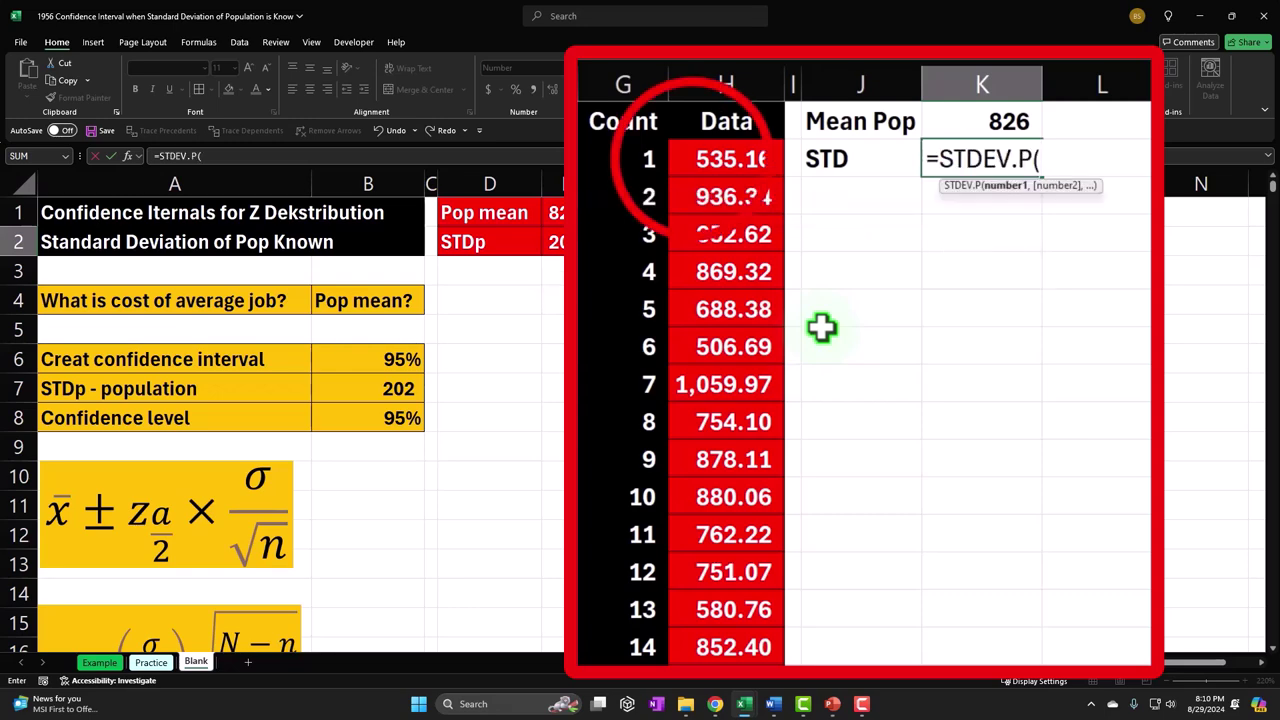
click(692, 159)
key(ctrl+shift+Down)
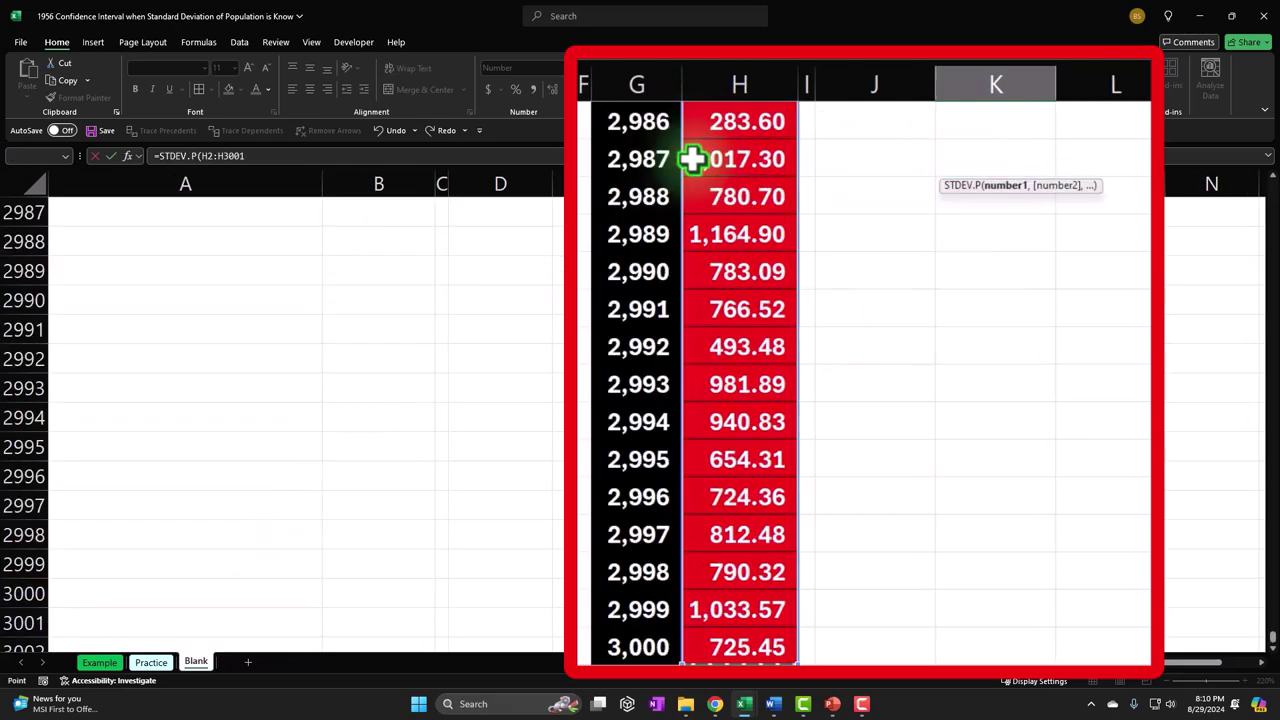
key(ctrl+BackSpace)
key(Return)
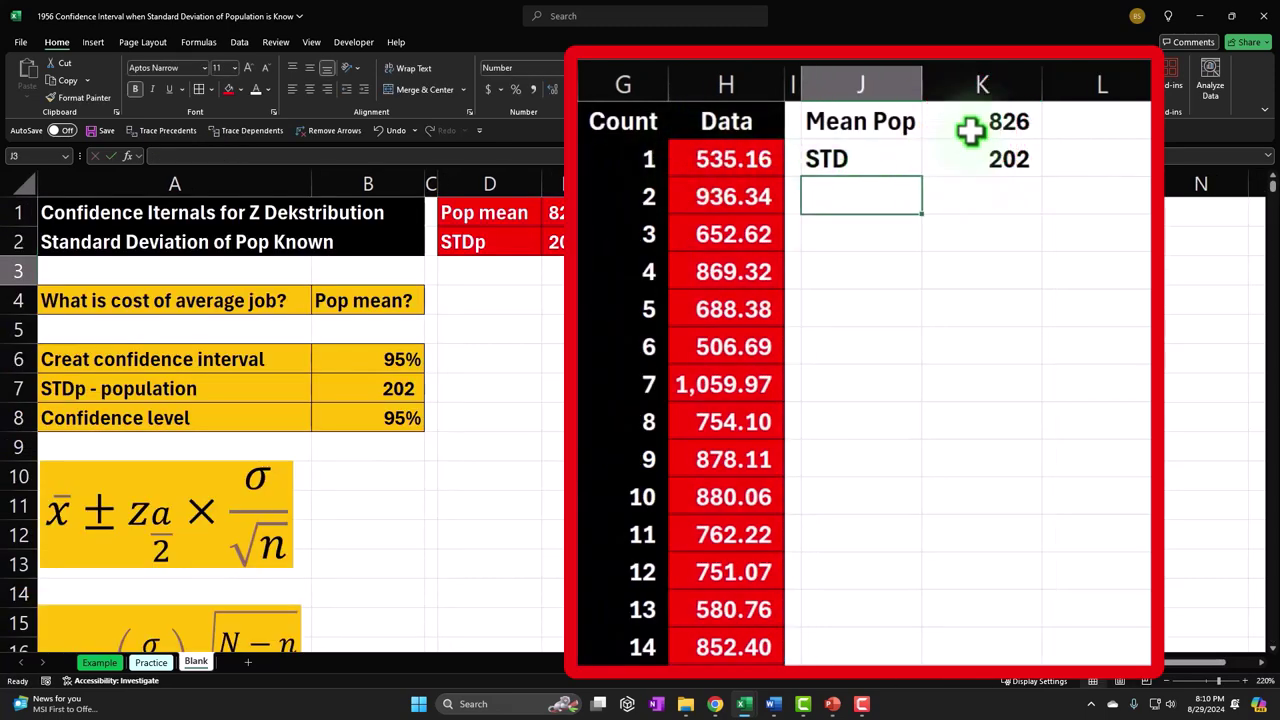
Show the mean and standard deviation in K1:K2 with two decimal places.
drag(919, 212, 919, 241)
click(590, 99)
click(590, 99)
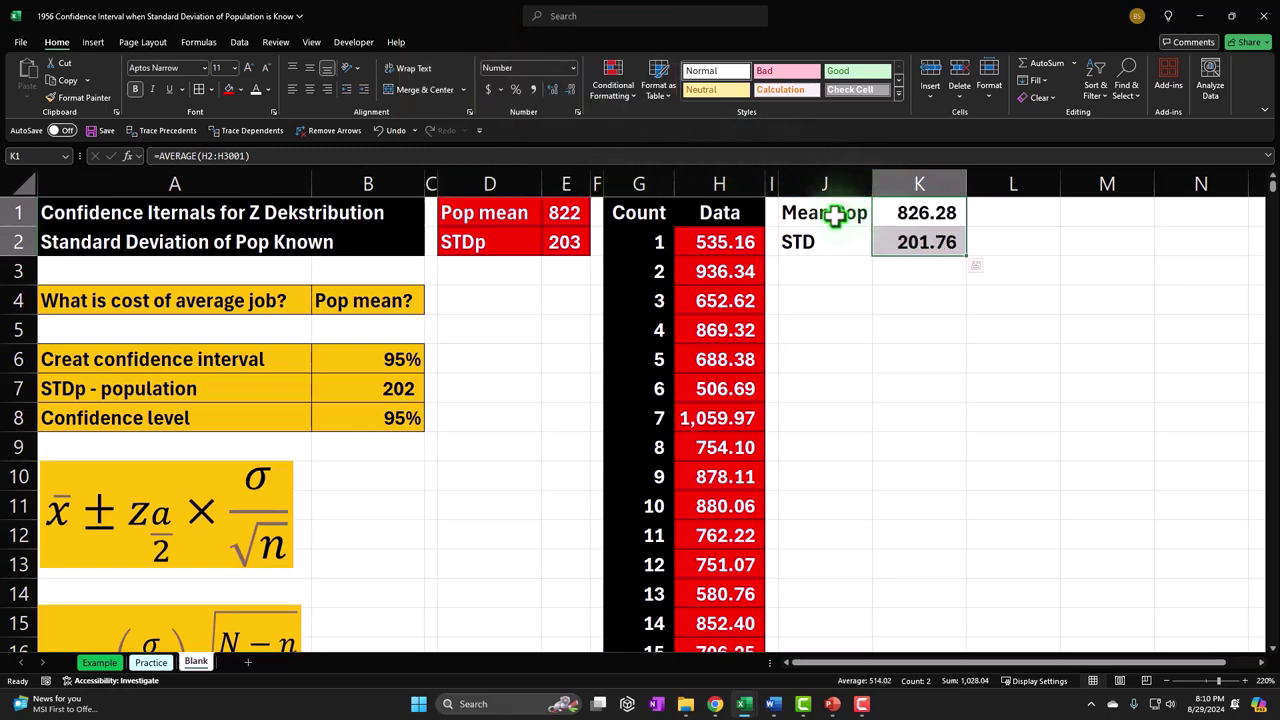
Format the Mean Pop label and value in J1:K1 with a red fill and white text.
drag(833, 213, 886, 214)
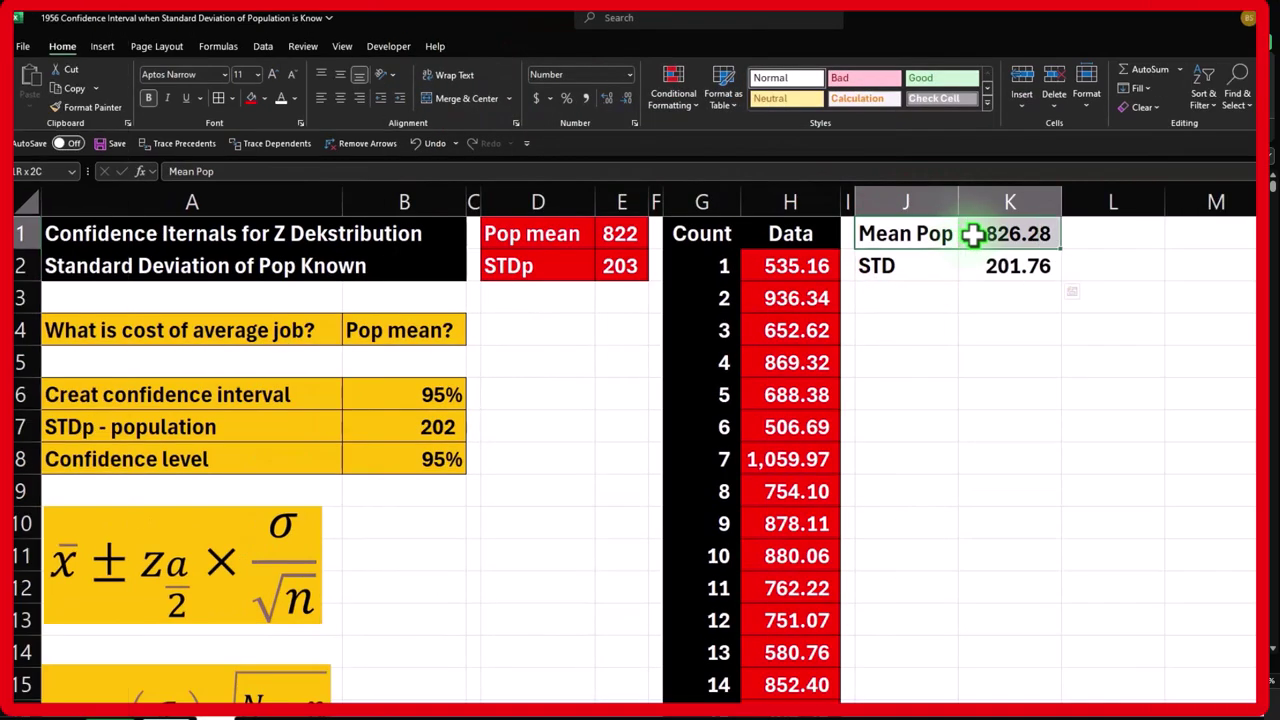
drag(972, 234, 972, 234)
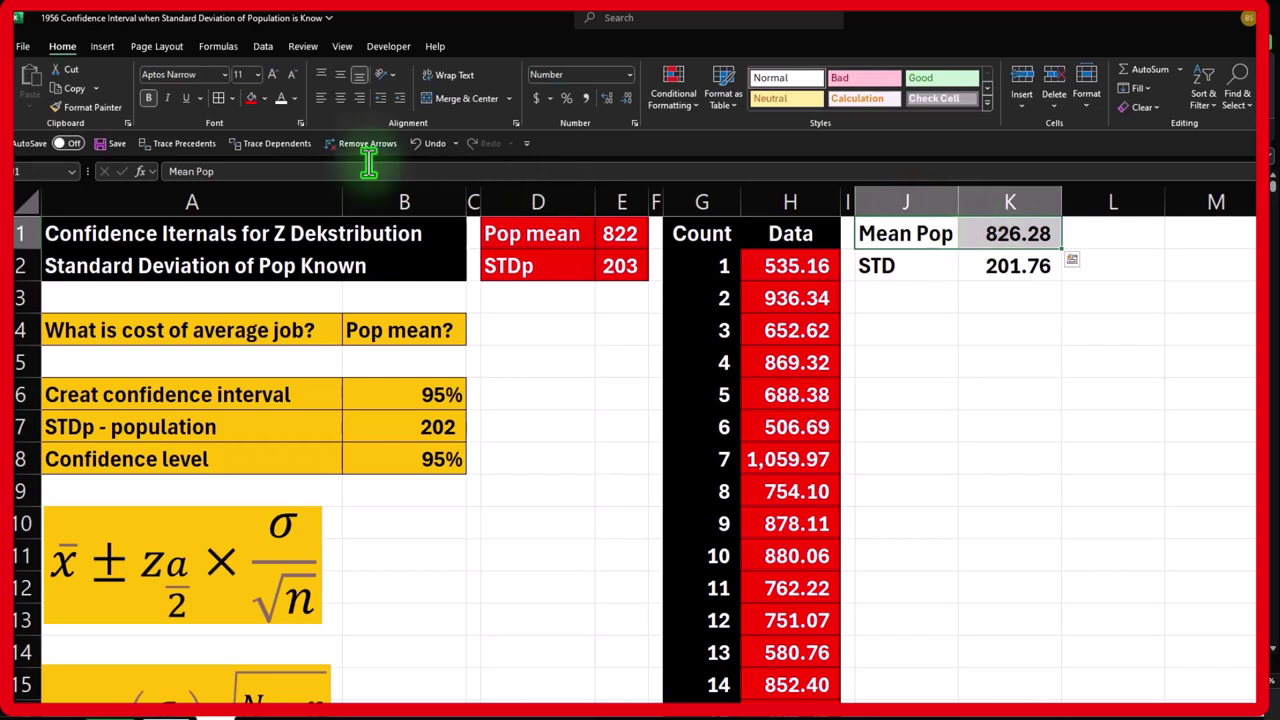
click(251, 99)
click(281, 97)
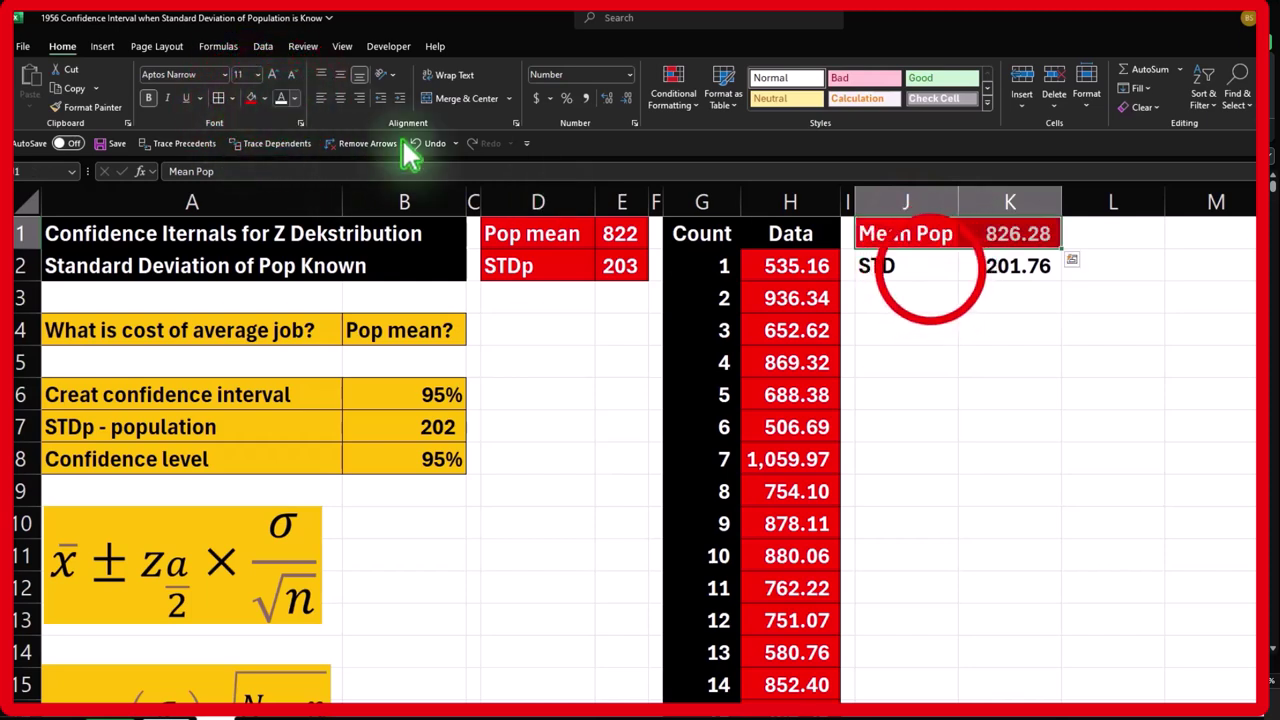
Compare the STD value with B7 and E2, and fill J2:K2 with the same gold as the problem inputs.
drag(931, 271, 997, 265)
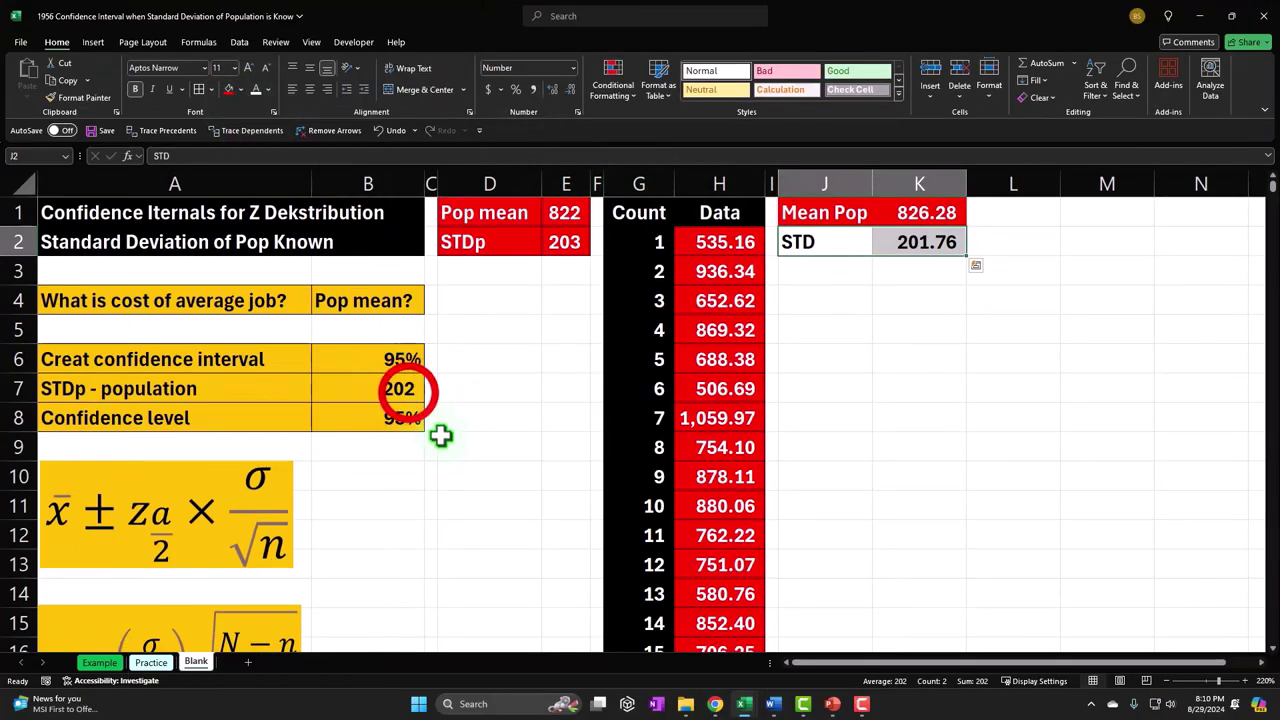
click(408, 391)
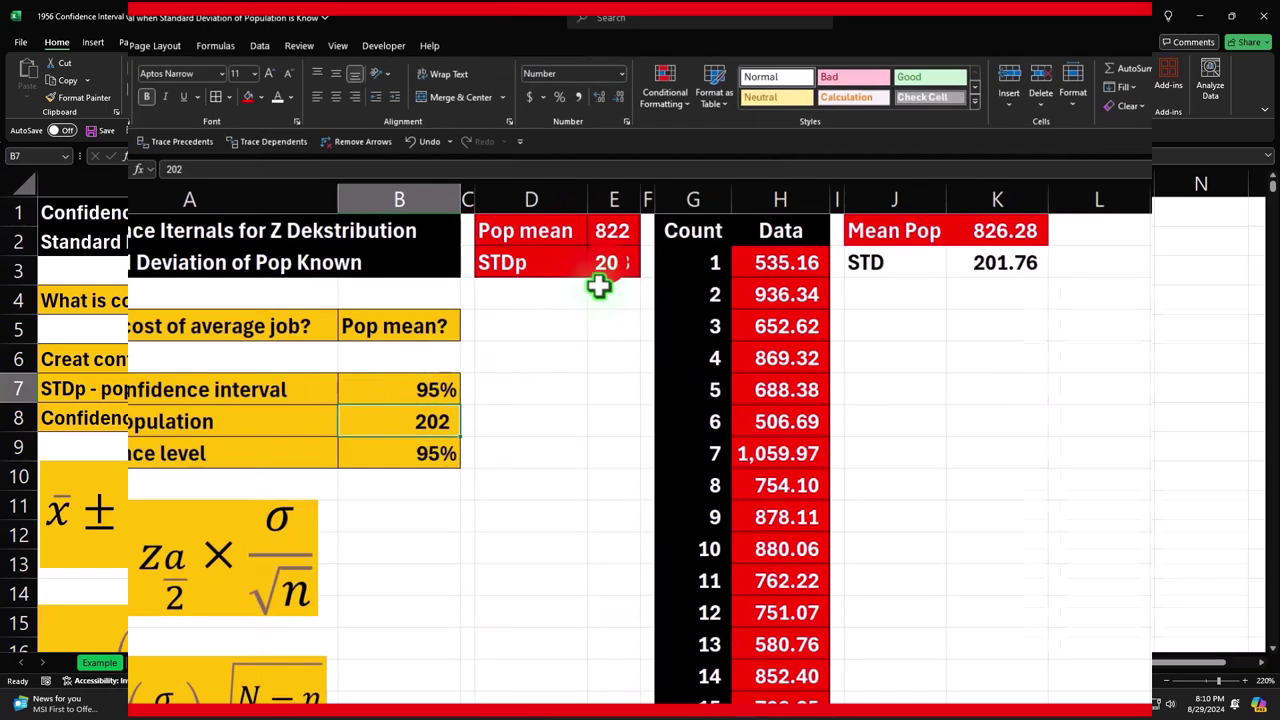
click(558, 250)
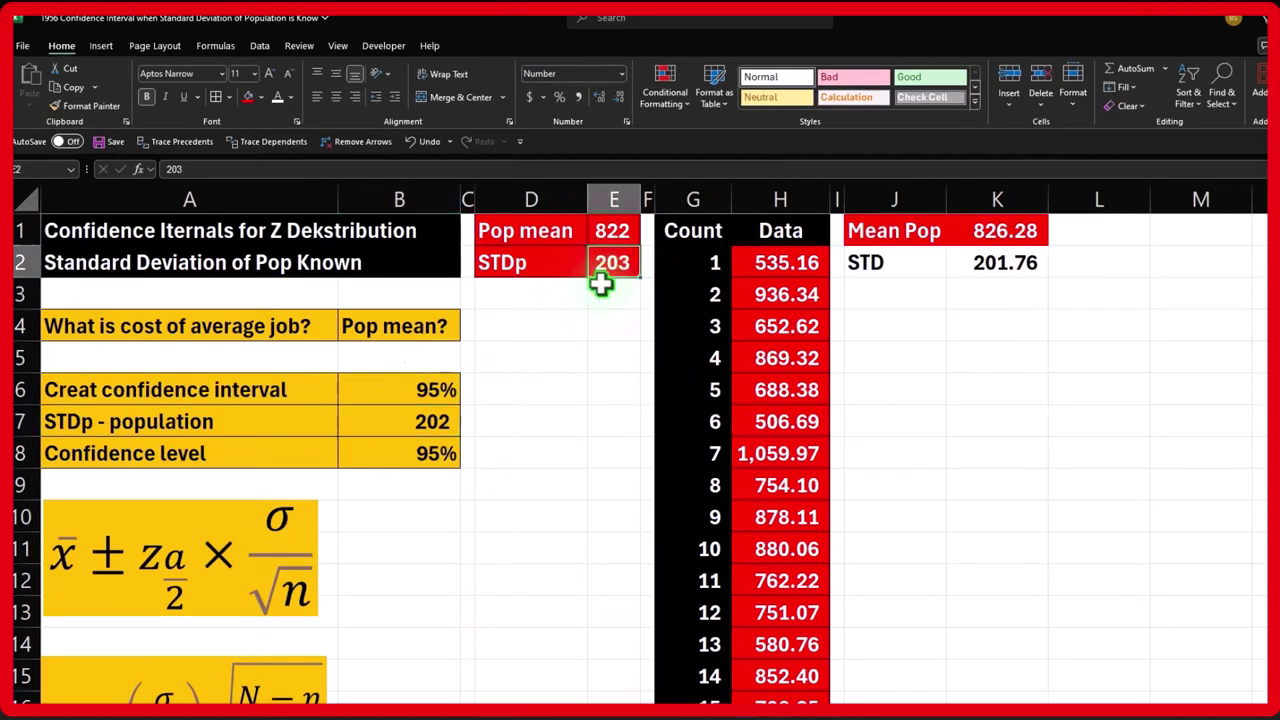
click(991, 263)
drag(909, 263, 1006, 257)
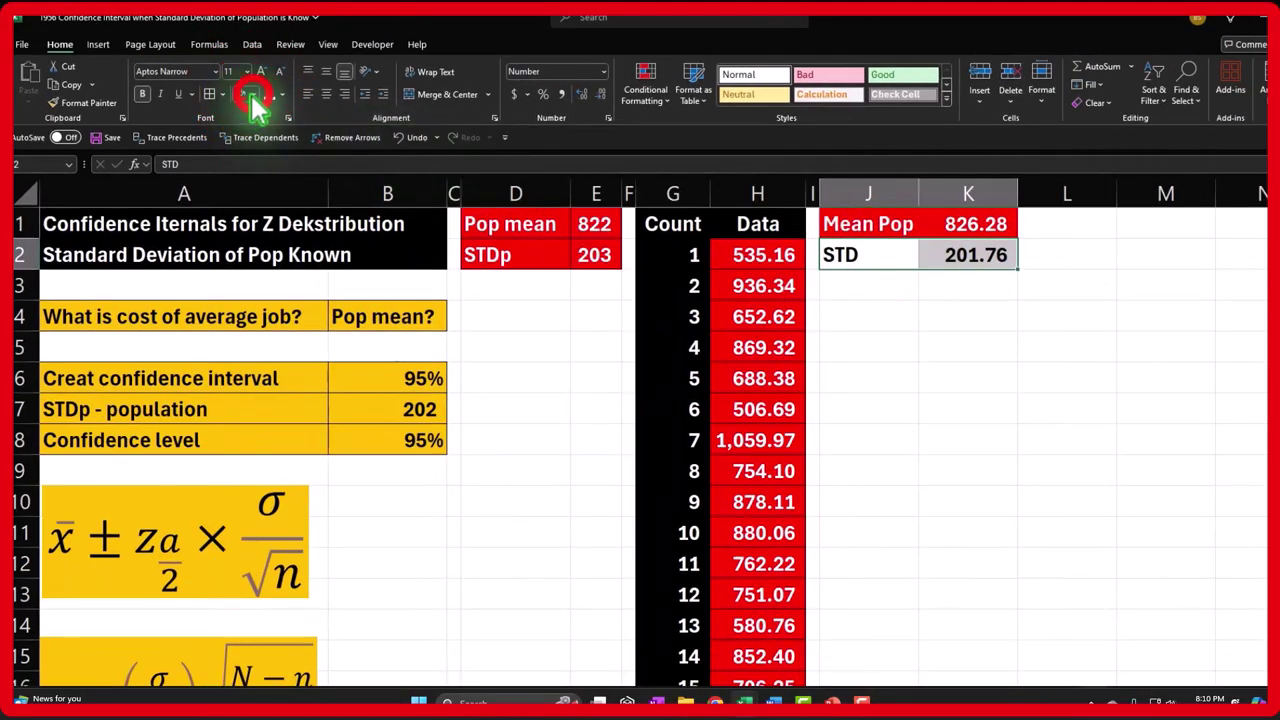
click(255, 96)
click(256, 225)
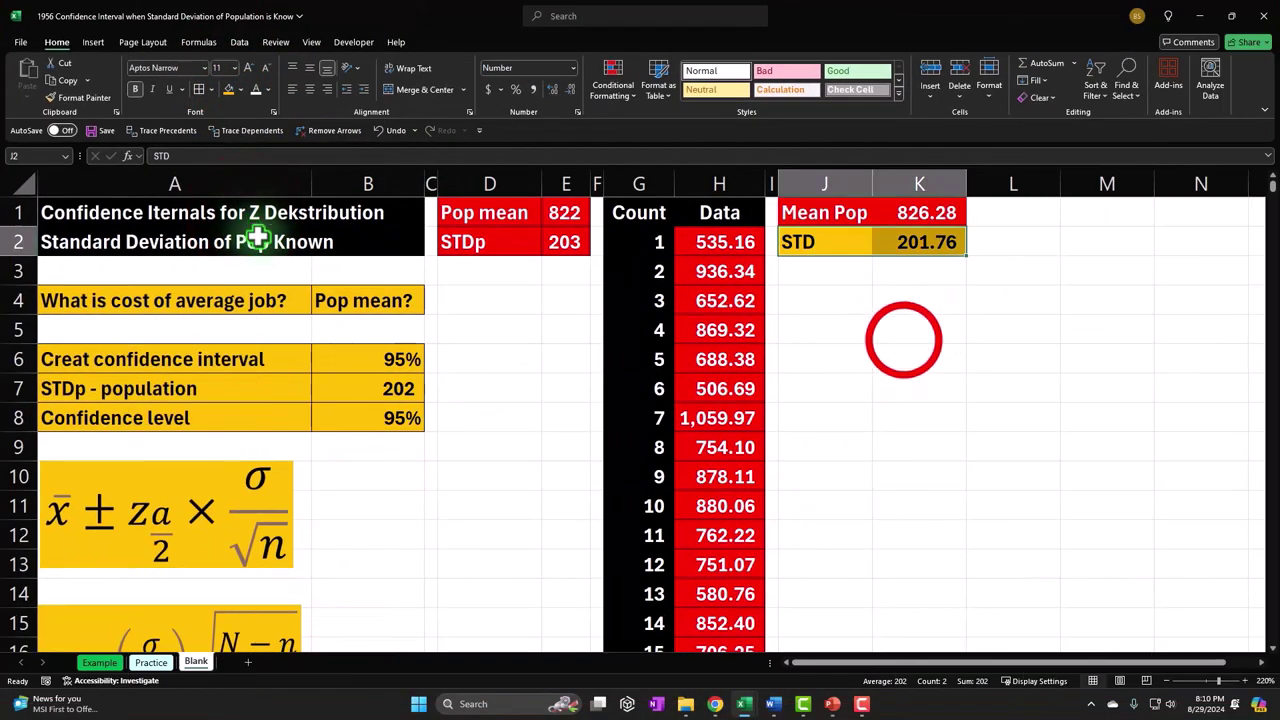
click(904, 338)
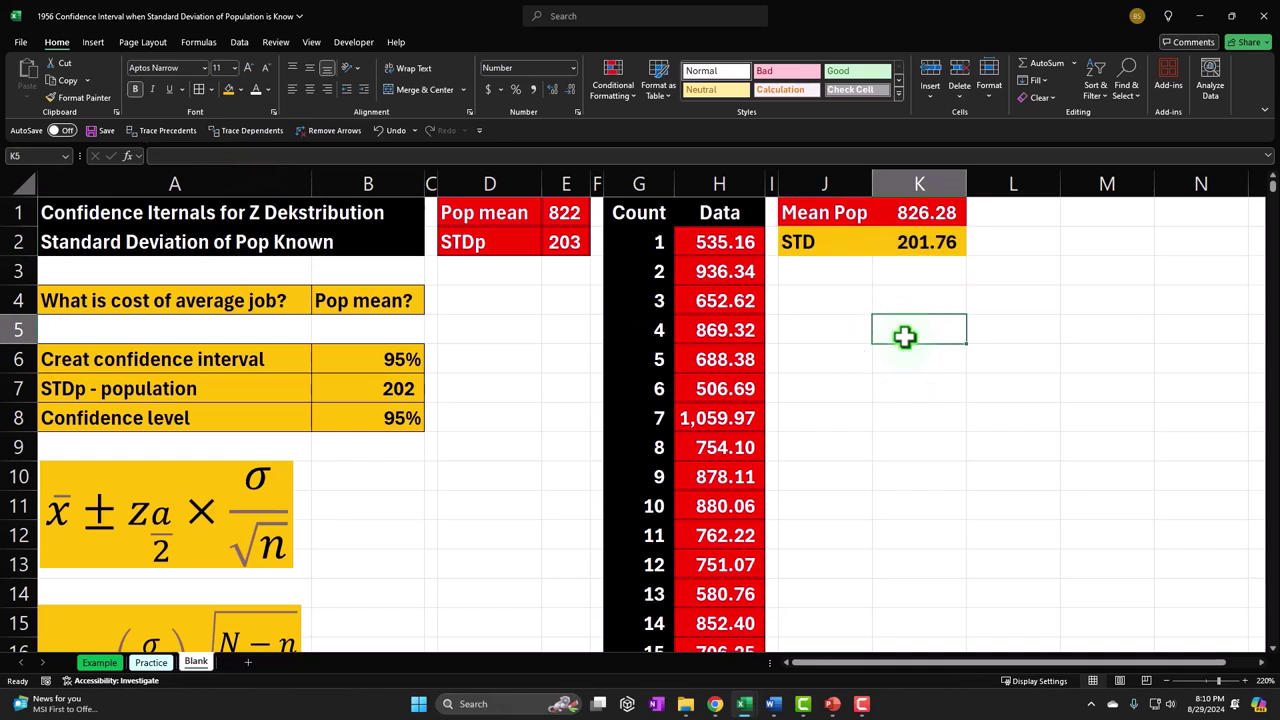
Review the first Data values and add borders around all cells of the Mean Pop and STD block J1:K2.
drag(735, 242, 737, 327)
drag(768, 260, 768, 288)
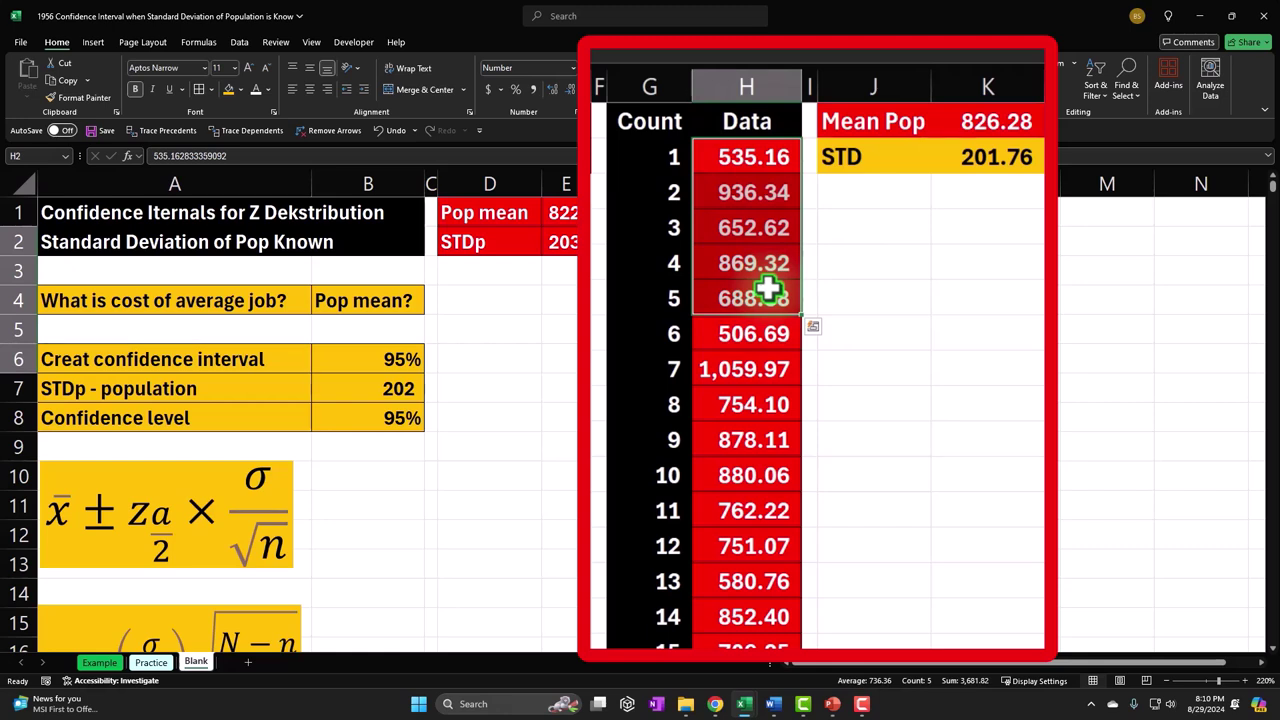
drag(866, 132, 945, 150)
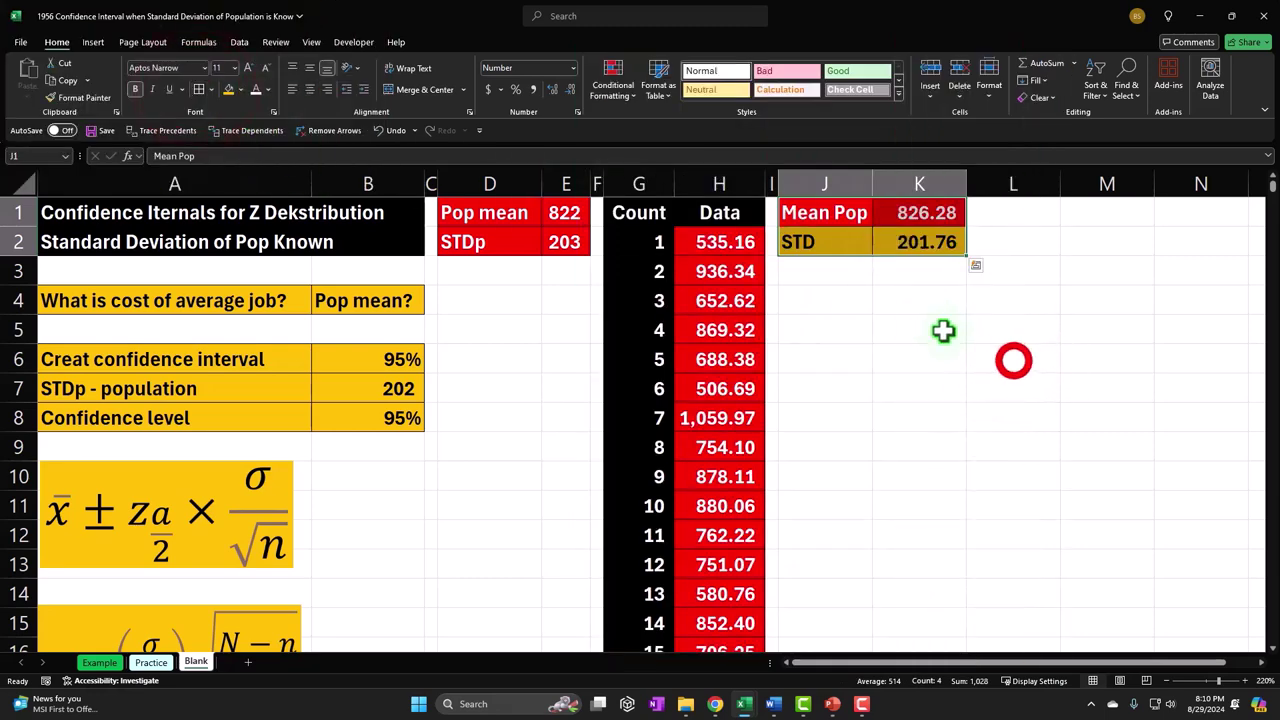
click(1013, 361)
Apply column I's narrow spacer formatting to column L with Format Painter.
click(769, 184)
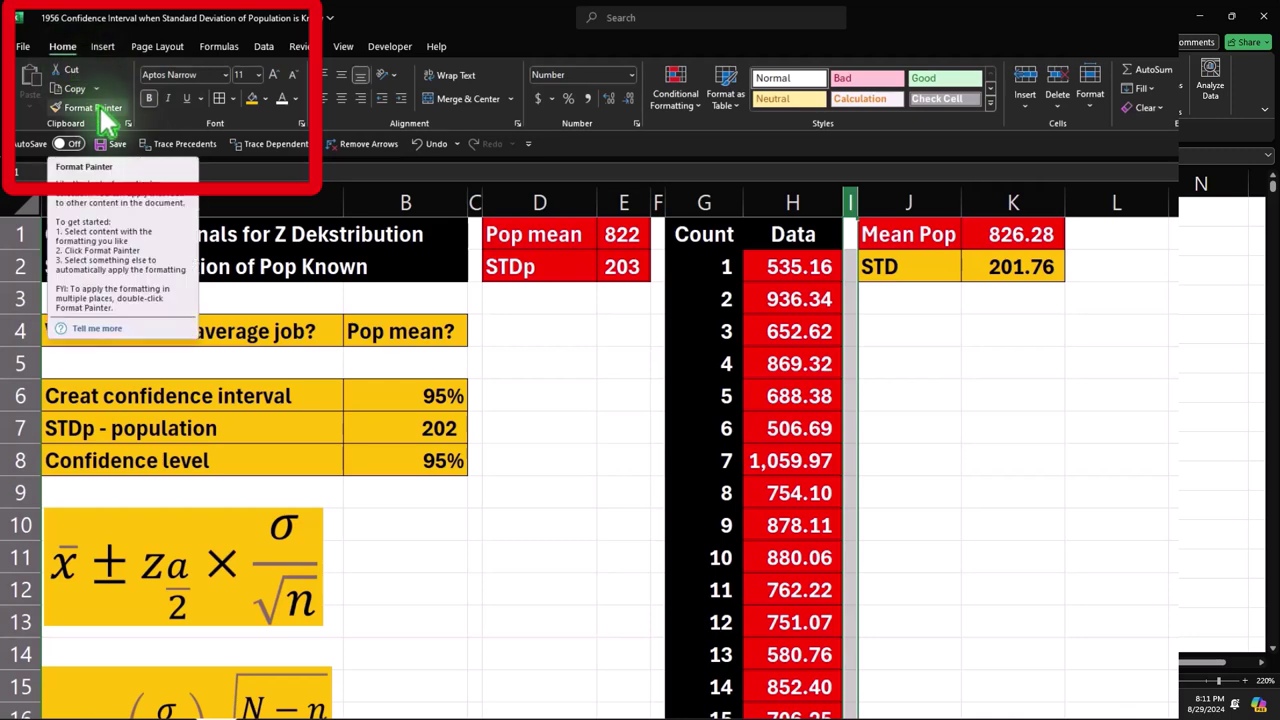
click(100, 112)
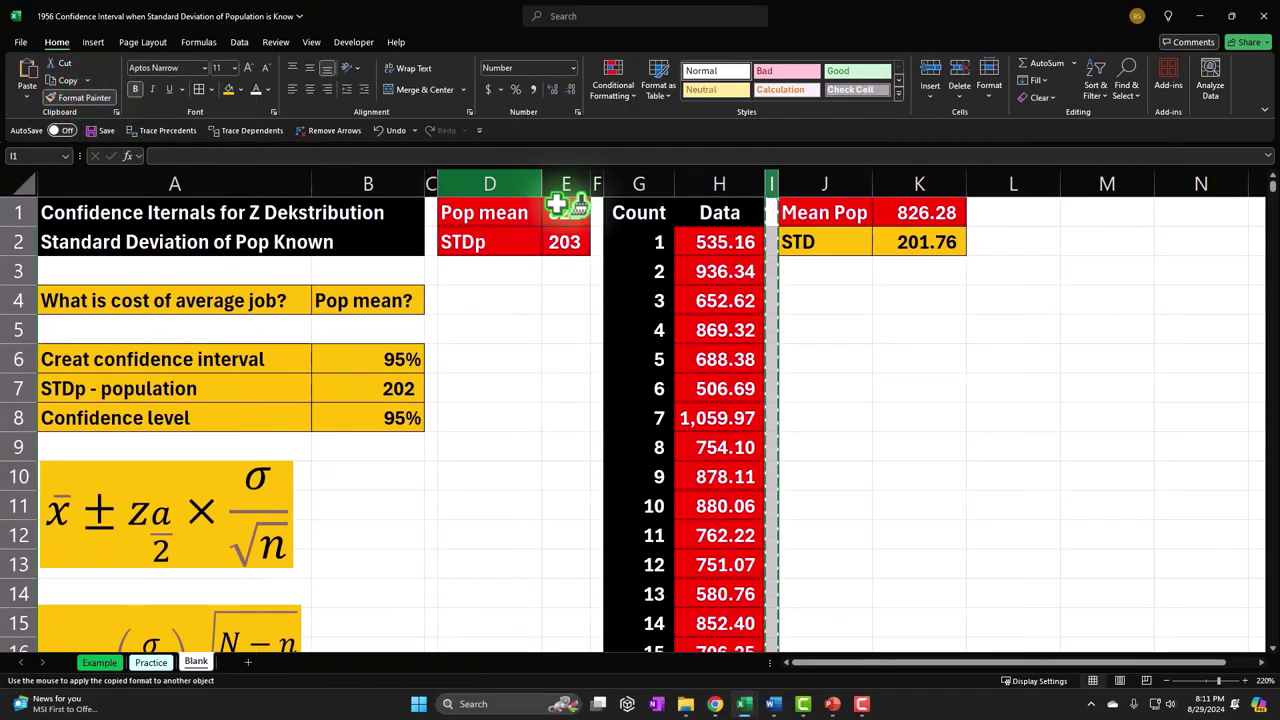
click(1008, 186)
Enter the two-row header Sample and Fees in cells M1 and M2.
click(1006, 214)
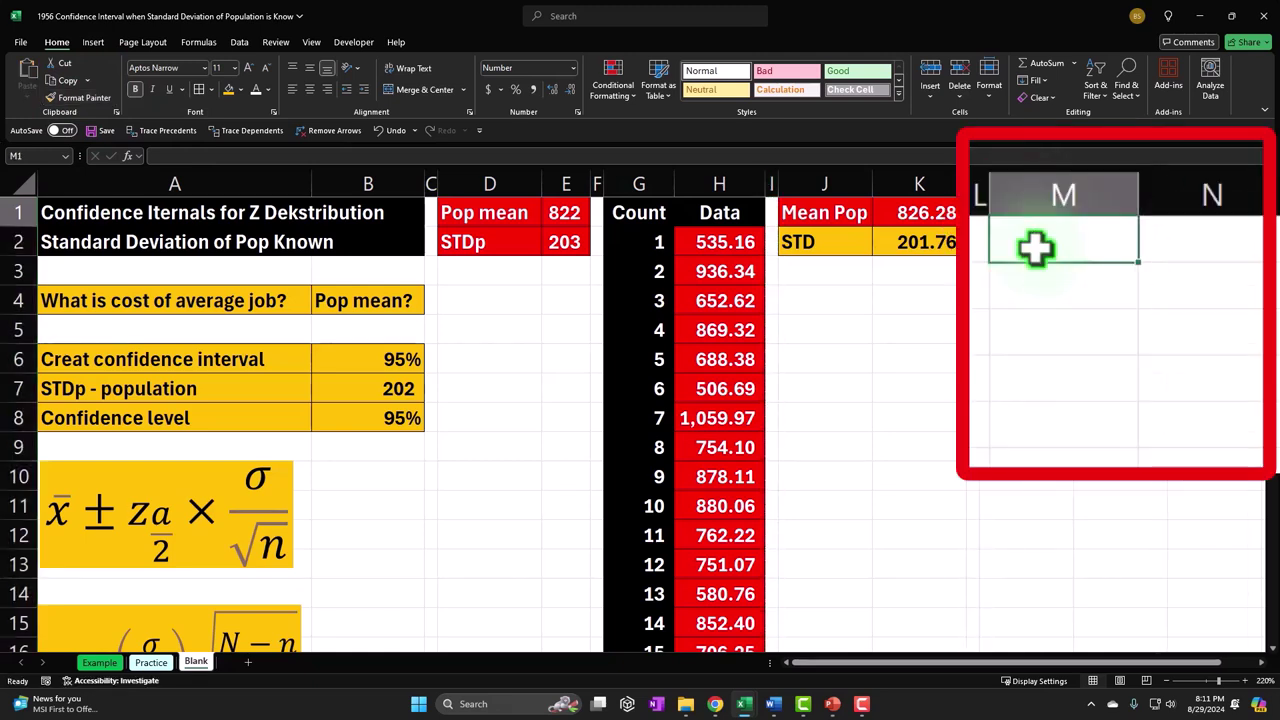
text(Sample)
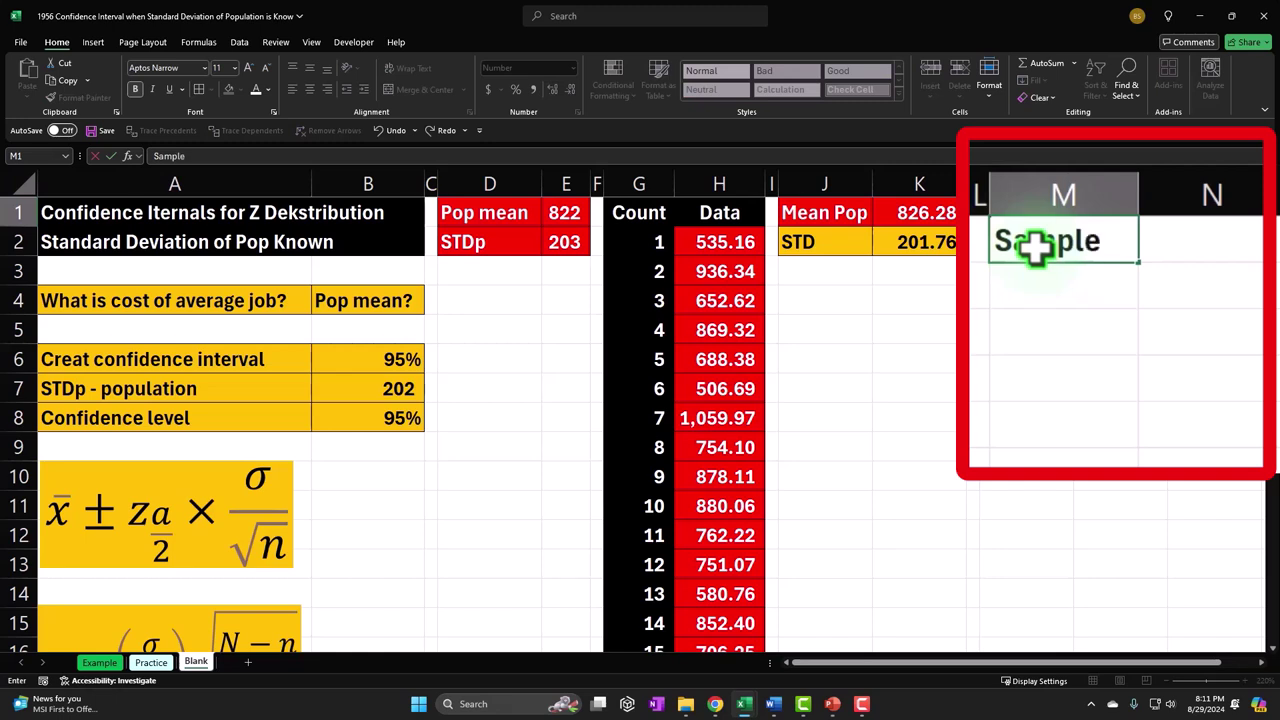
key(Return)
text(Fees)
key(Return)
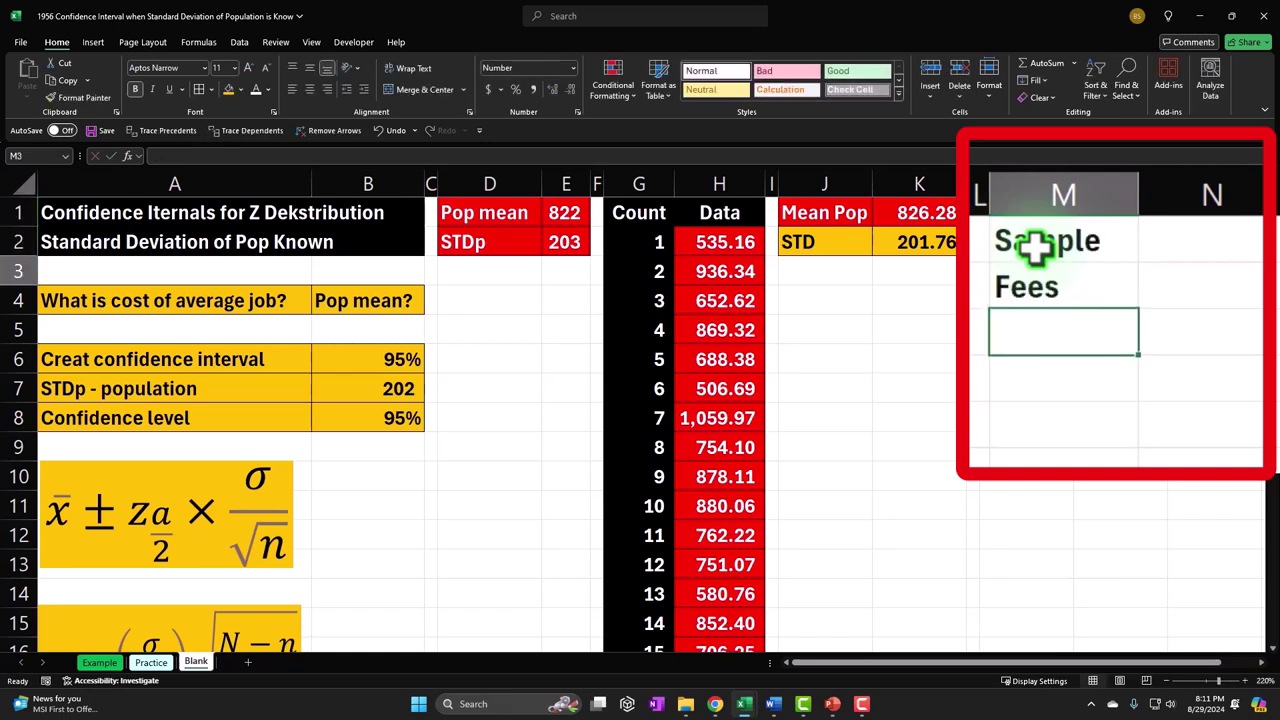
Format the Sample Fees header in M1:M2 with a black fill and centered white text.
click(1035, 246)
key(shift+Down)
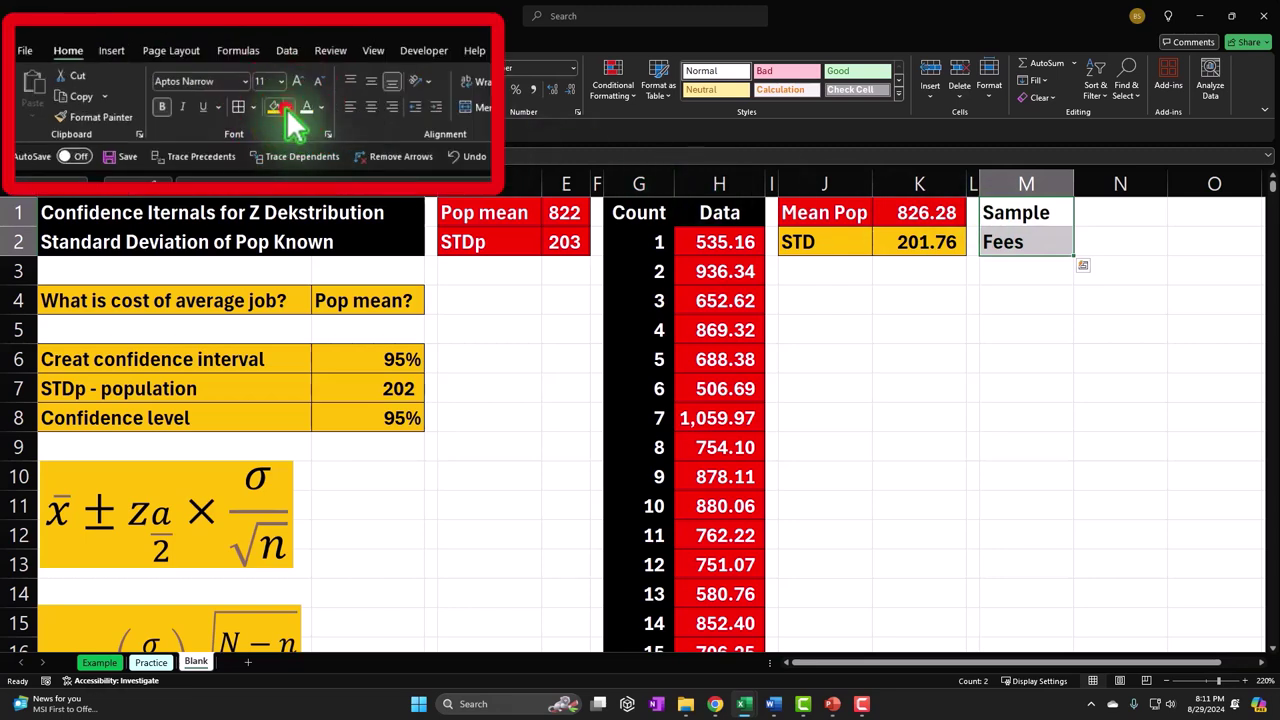
click(237, 89)
click(288, 165)
click(373, 110)
click(373, 109)
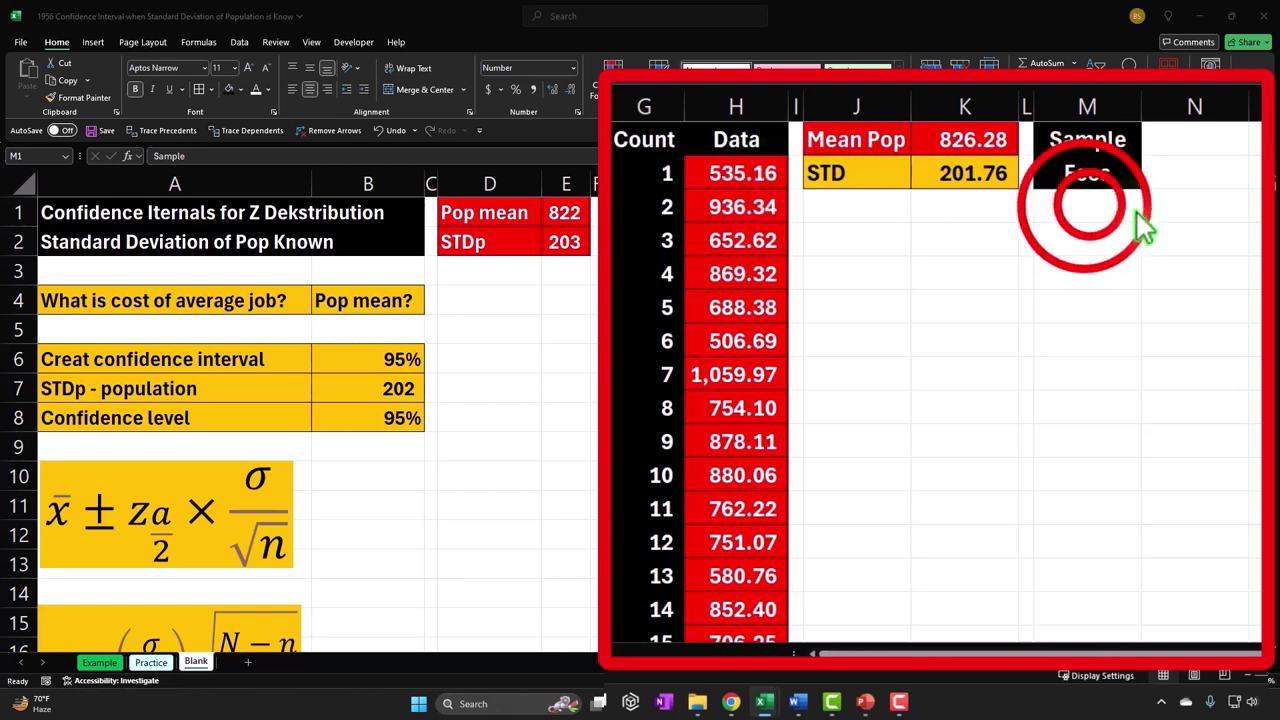
Enter the formula =RAND() in M3 below the Fees header.
click(1085, 207)
text(=fa)
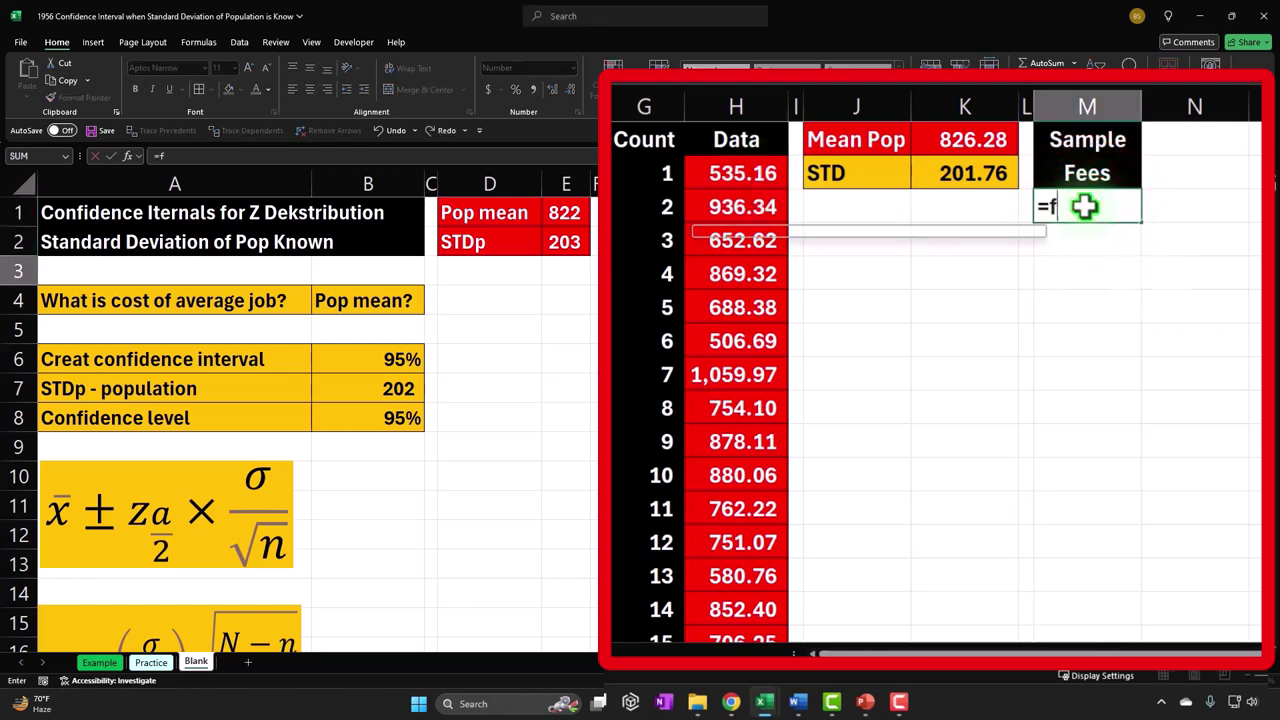
key(BackSpace)
key(BackSpace)
text(ra)
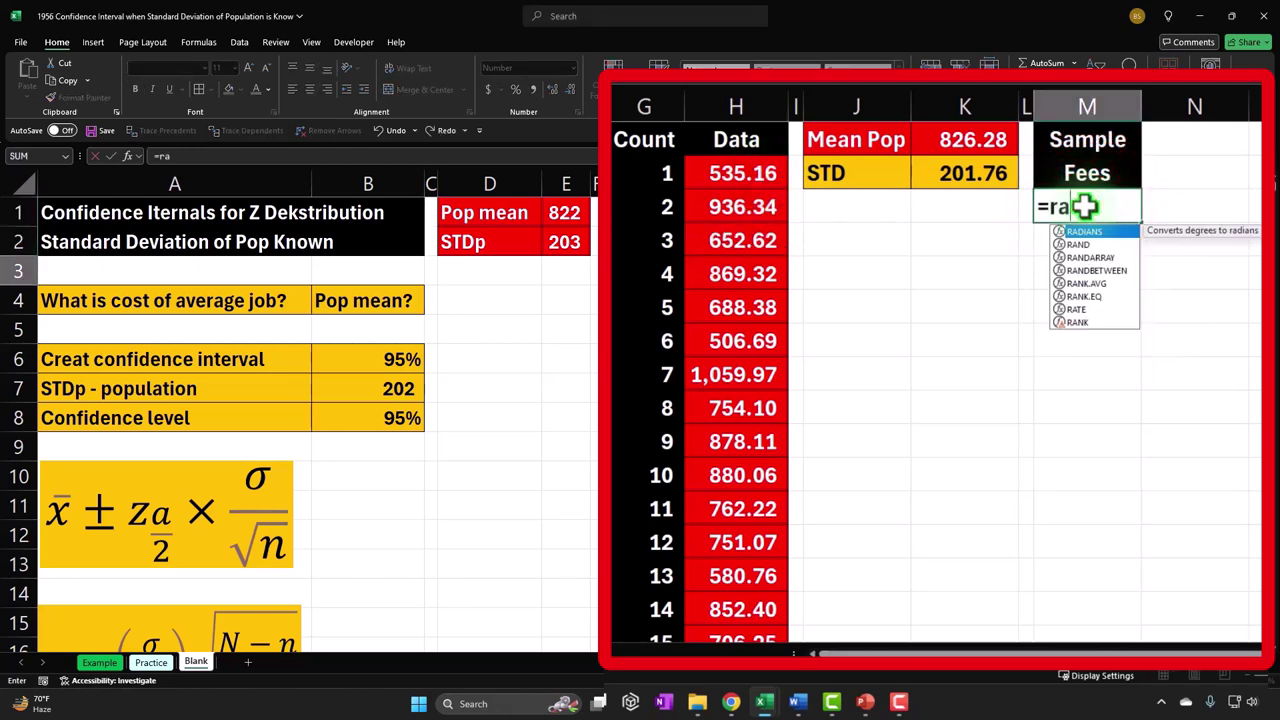
text(nd())
key(Return)
Show the random number in M3 with six decimal places.
click(1025, 271)
click(548, 89)
click(548, 89)
click(548, 89)
click(548, 89)
click(548, 89)
click(548, 89)
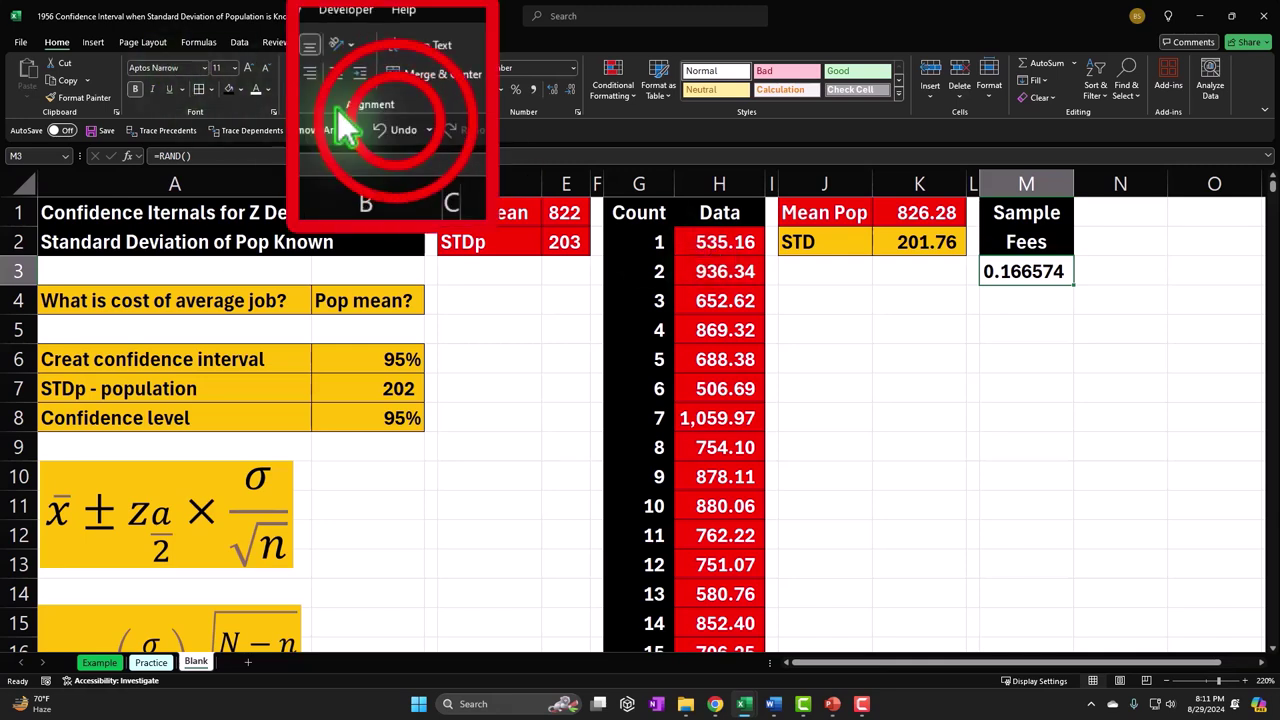
Undo the decimal formatting and the RAND formula in M3.
click(395, 130)
click(397, 130)
click(990, 472)
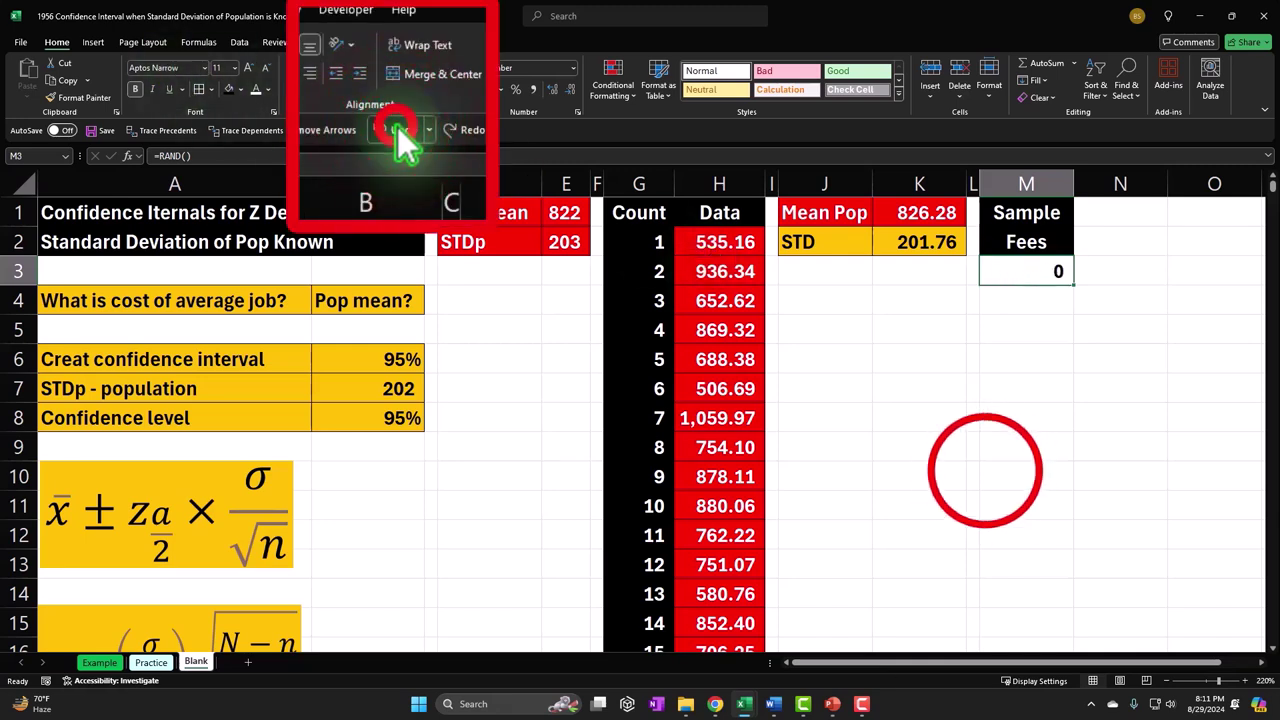
Start an INDEX formula in M3 with the Data values H2:H3001 as its array.
drag(748, 264, 729, 553)
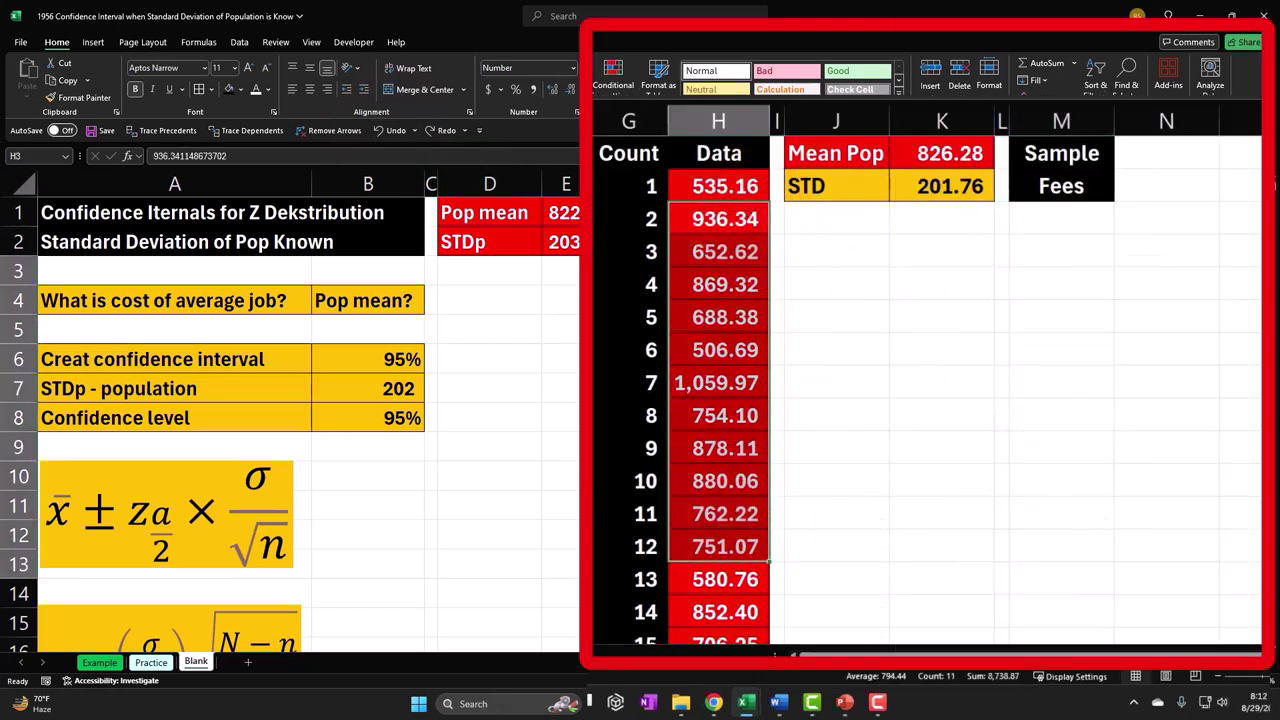
click(1080, 215)
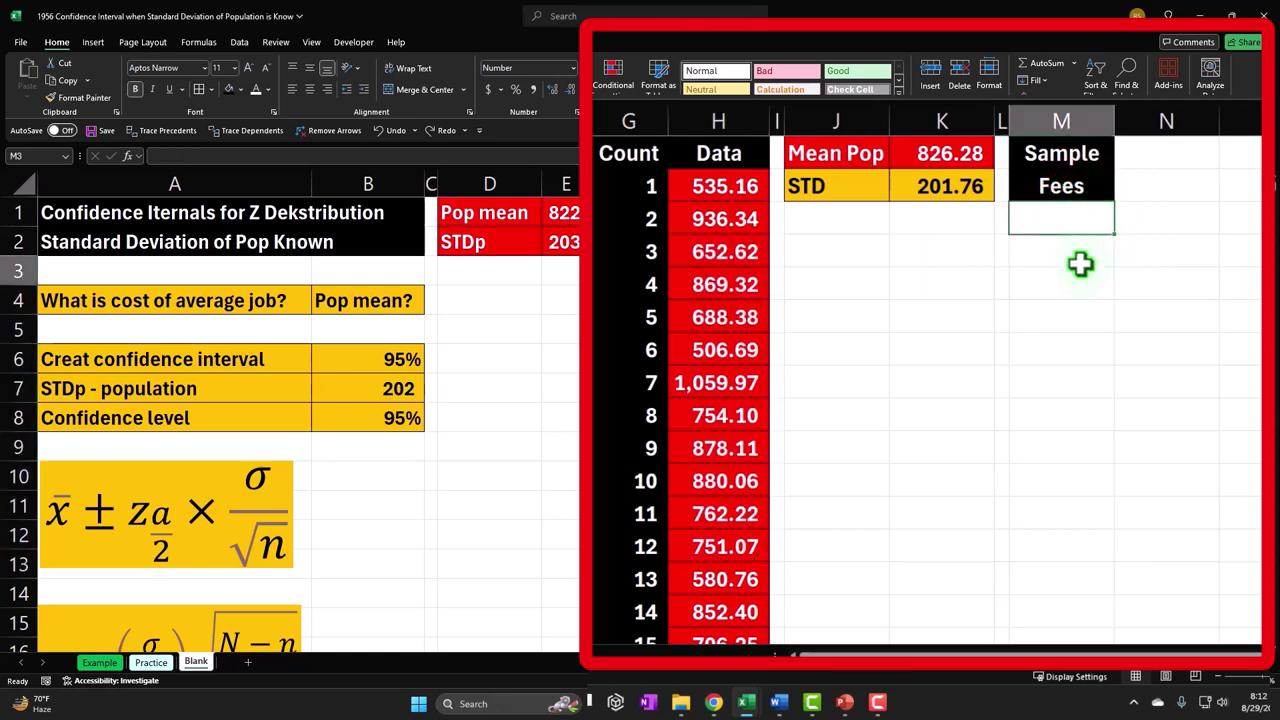
text(=inde)
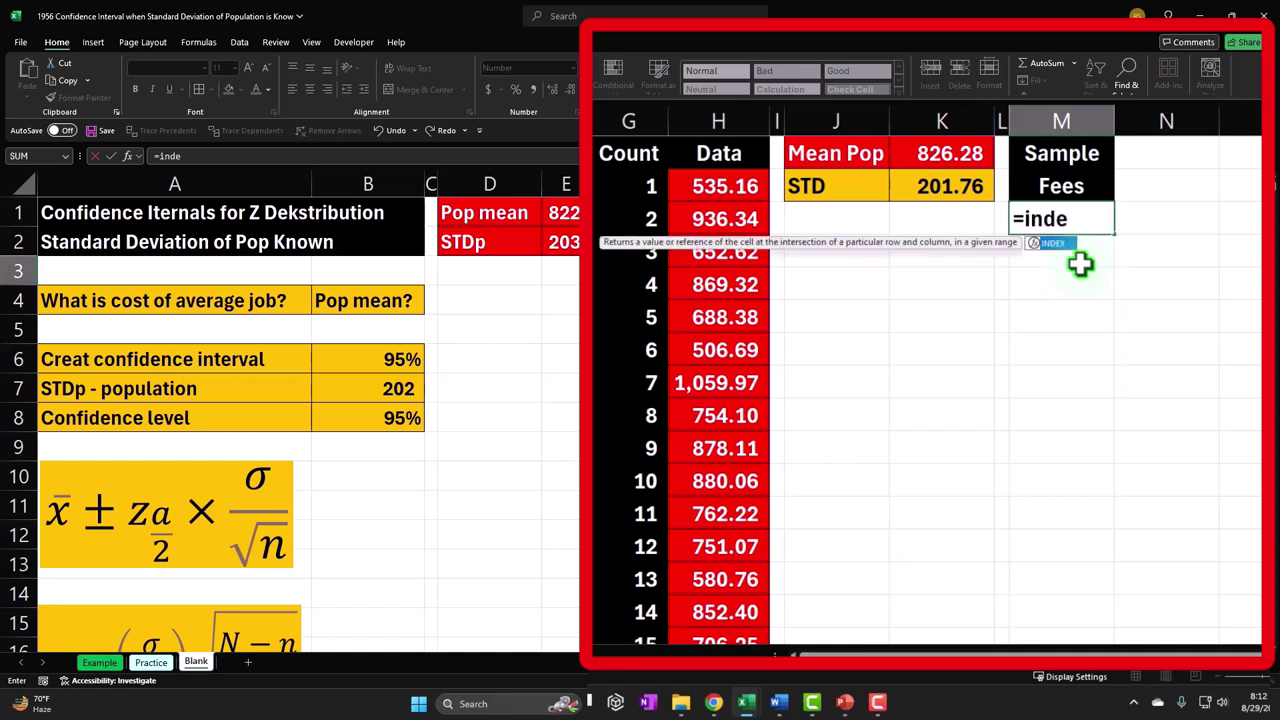
text(x)
key(Tab)
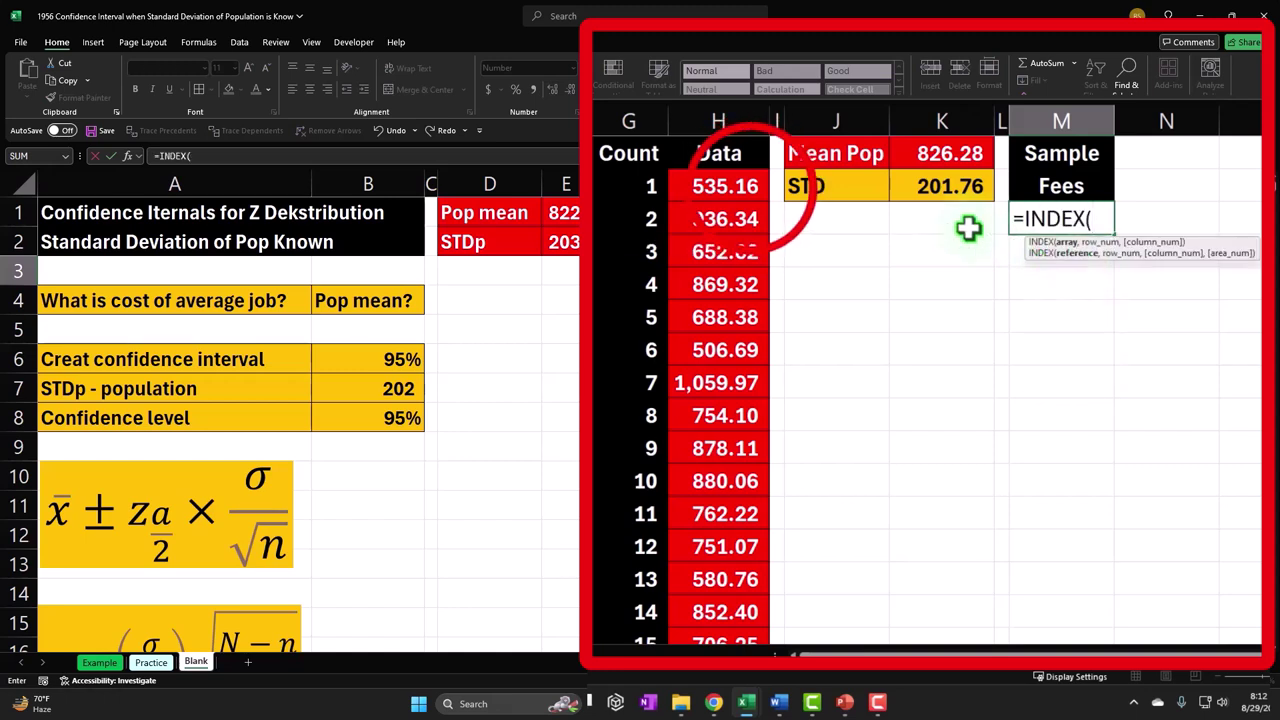
click(750, 186)
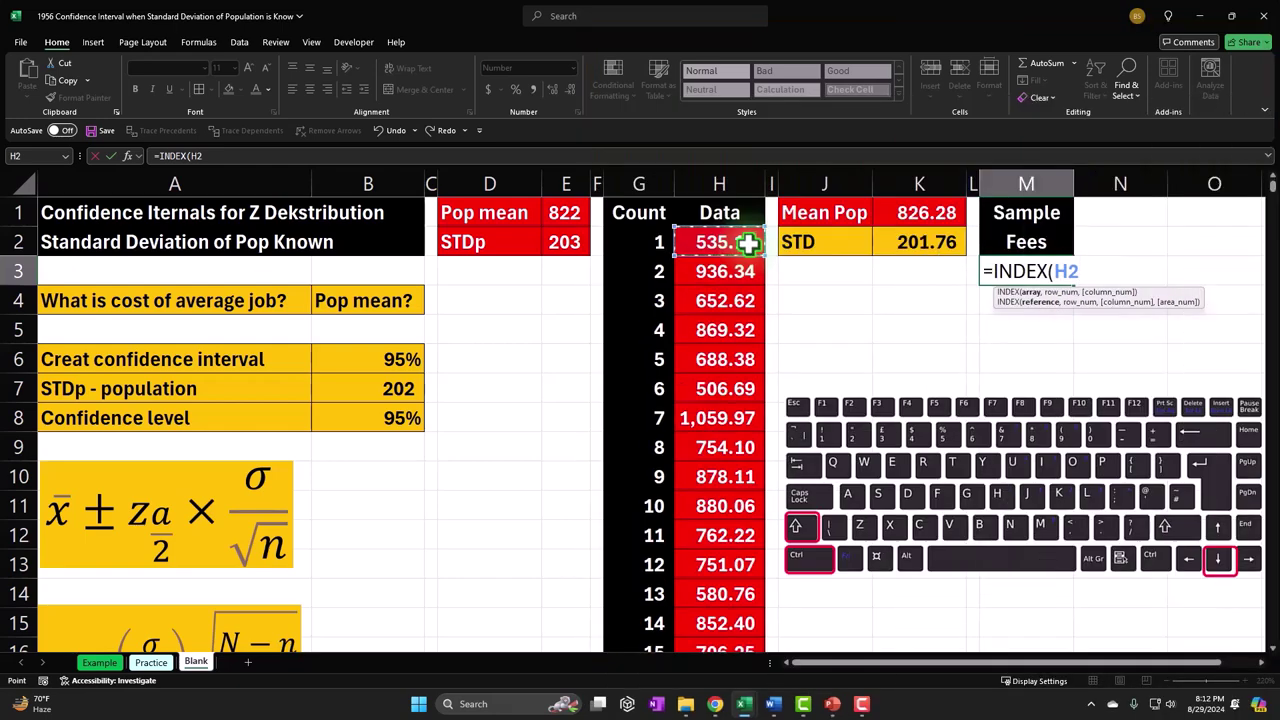
key(ctrl+shift+Down)
key(ctrl+BackSpace)
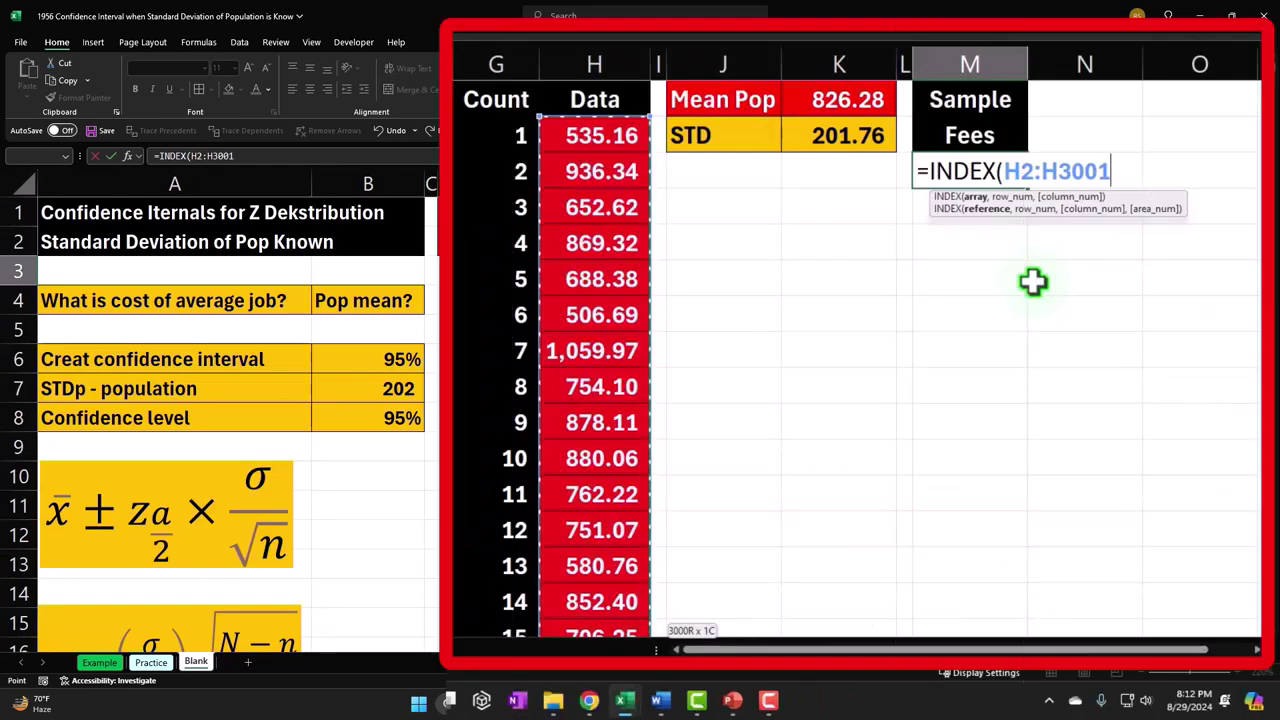
Complete the INDEX formula in M3 with RANDARRAY(1,3000) as the row number.
text(,)
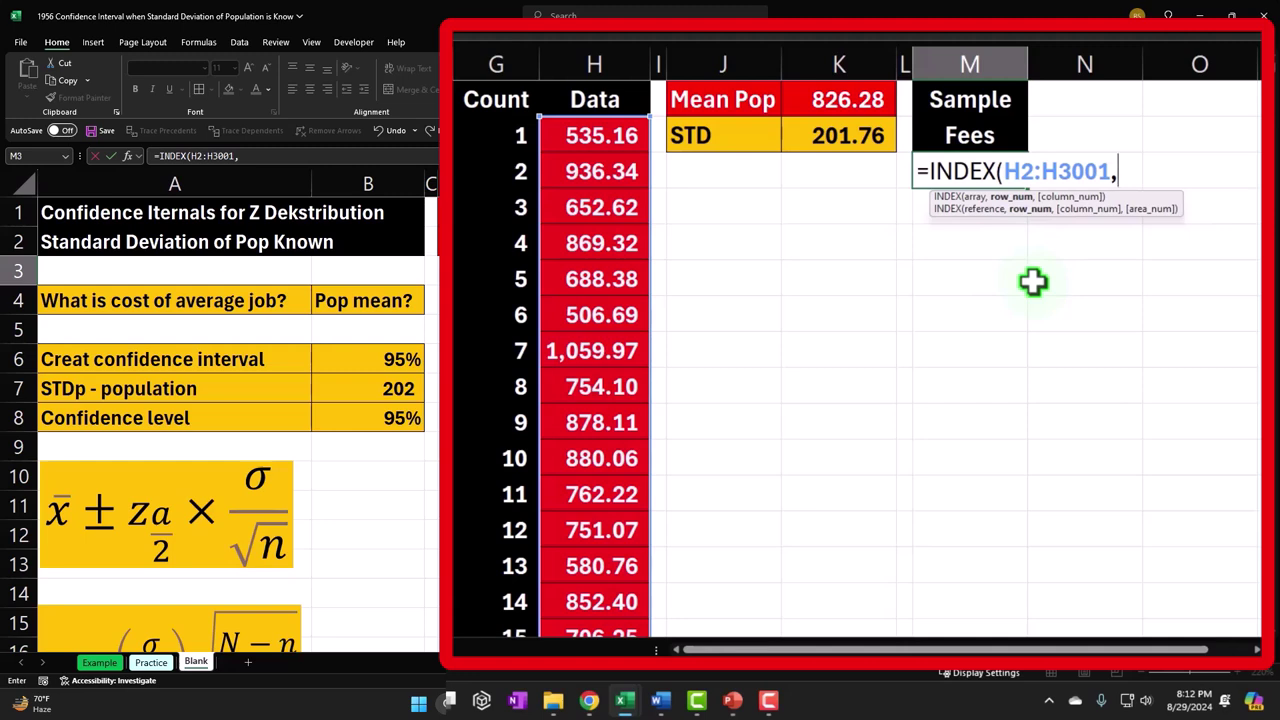
text(rand)
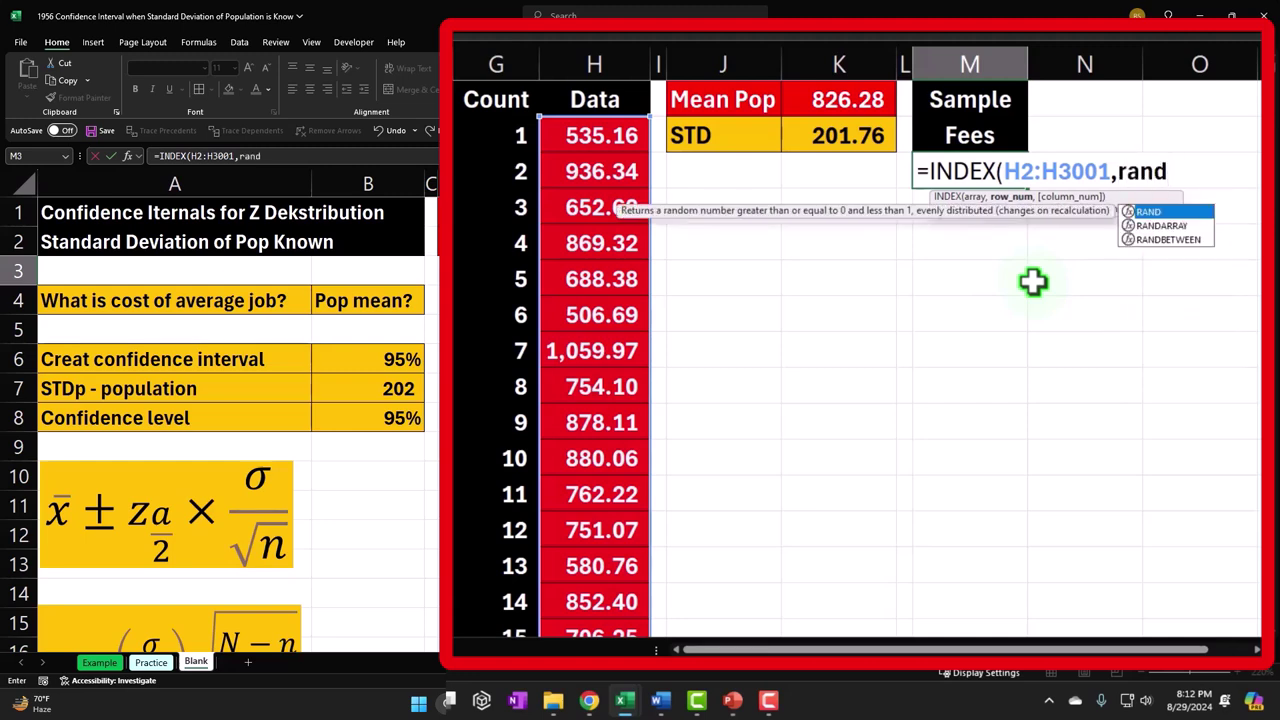
click(1170, 226)
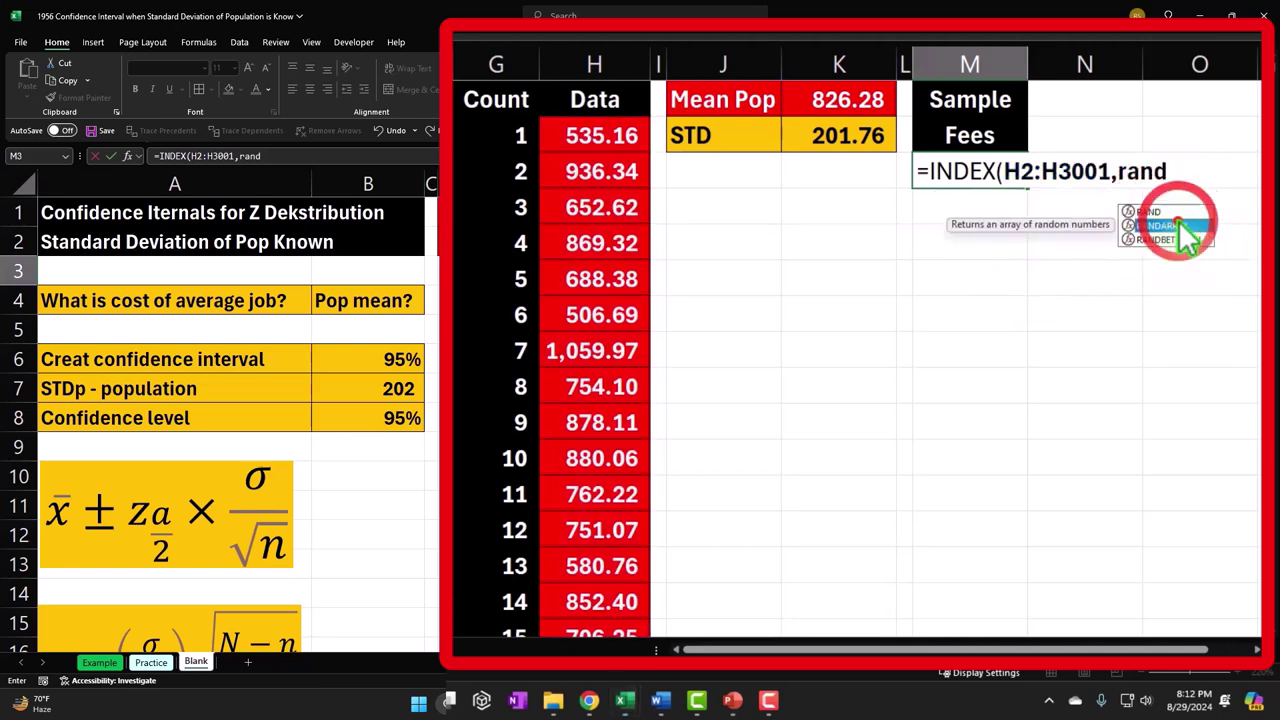
double_click(1180, 226)
scroll(1070, 668, right, 1)
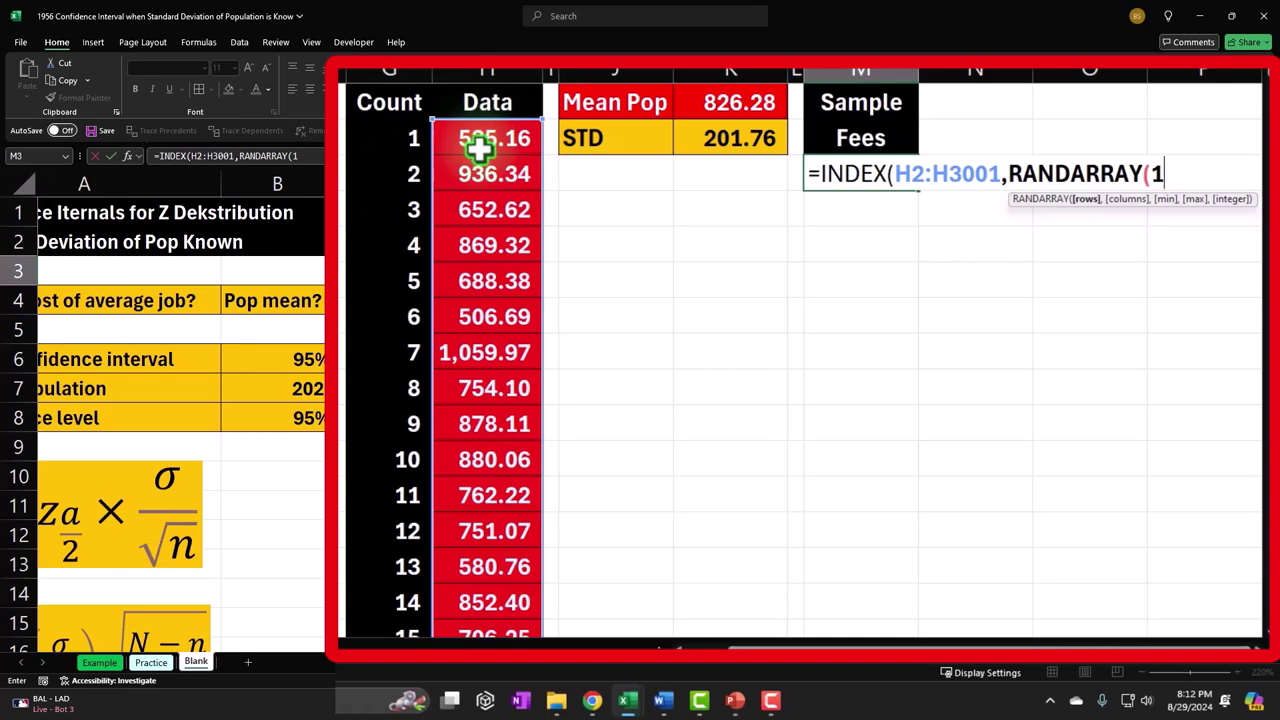
text(,)
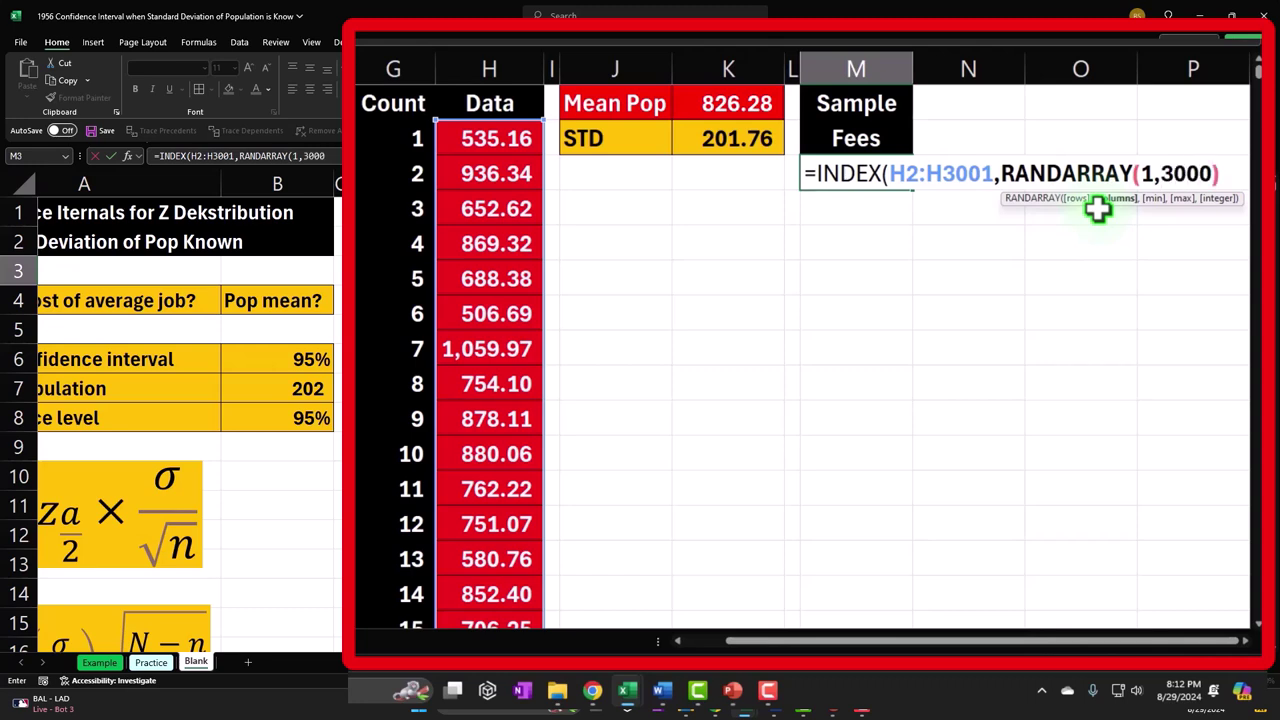
text(3000)))
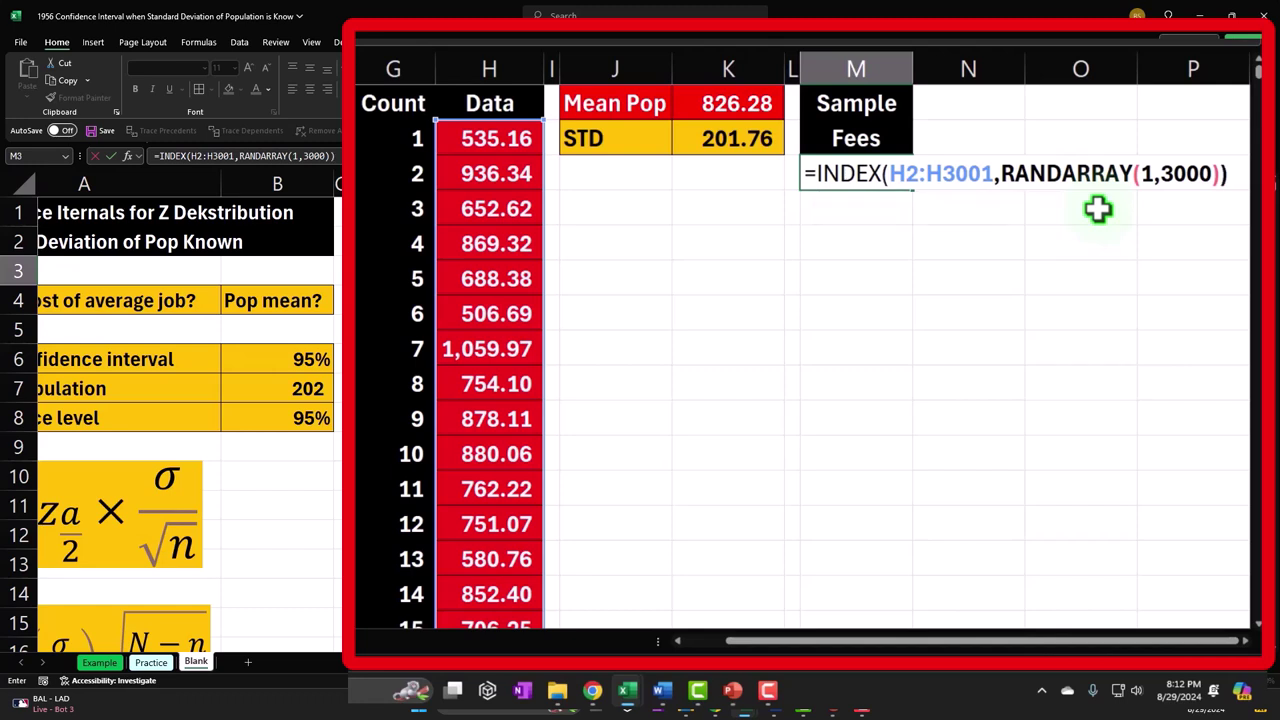
key(Return)
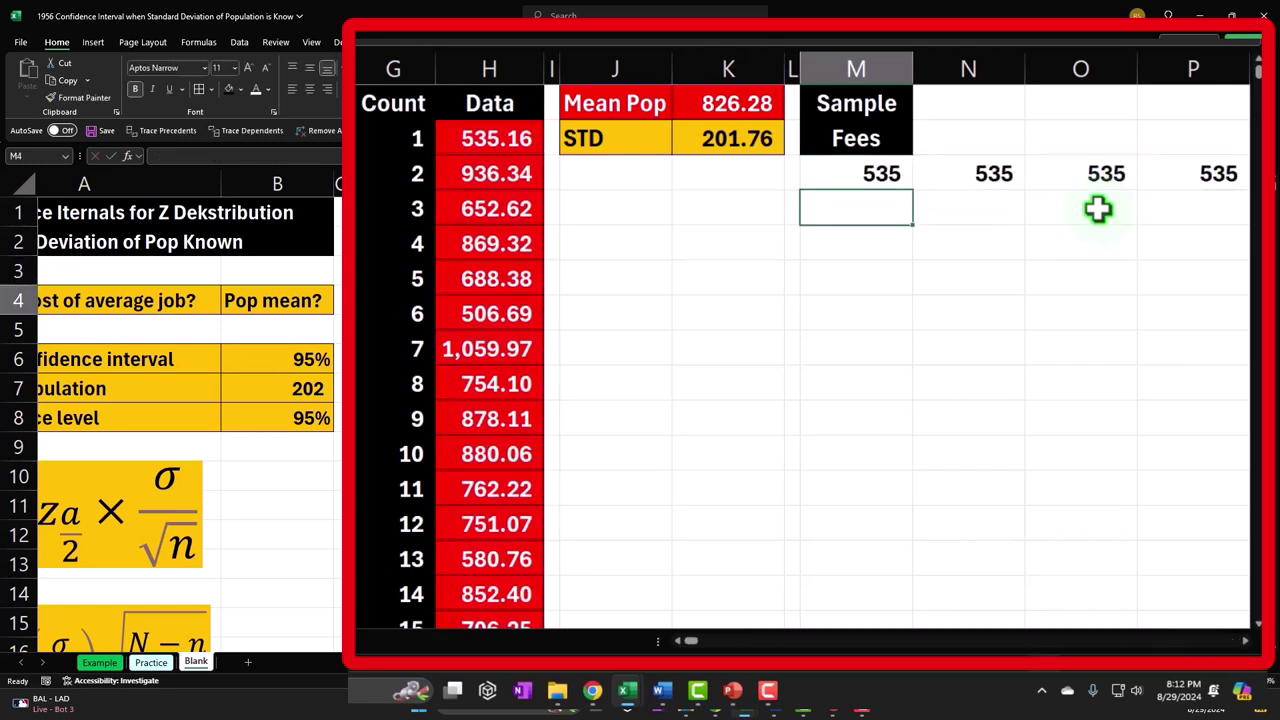
Replace RANDARRAY in the M3 formula so it reads =INDEX(H2:H3001,RANDBETWEEN(1,3000)).
double_click(853, 173)
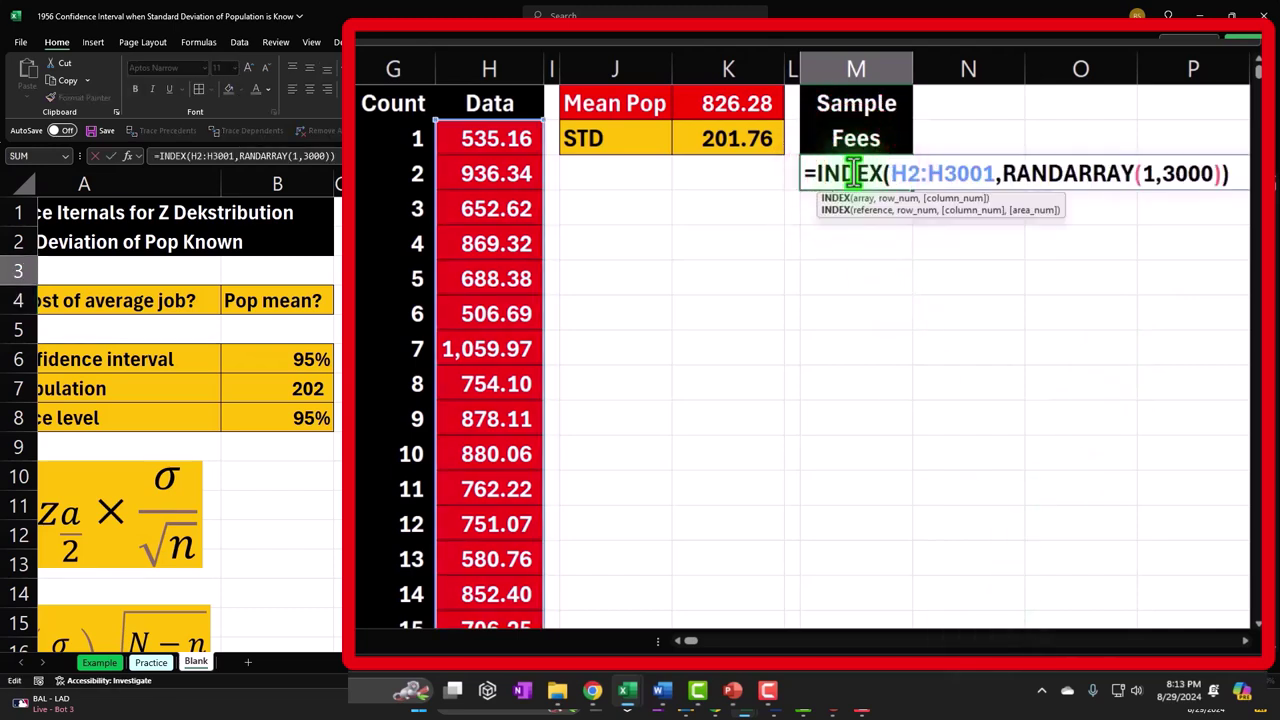
key(Right)
key(Right)
key(Right)
key(Right)
key(Right)
key(Right)
key(Right)
key(Right)
key(Right)
key(Right)
key(Right)
key(Right)
key(Right)
key(Right)
key(Right)
key(Right)
key(Right)
key(Right)
key(Right)
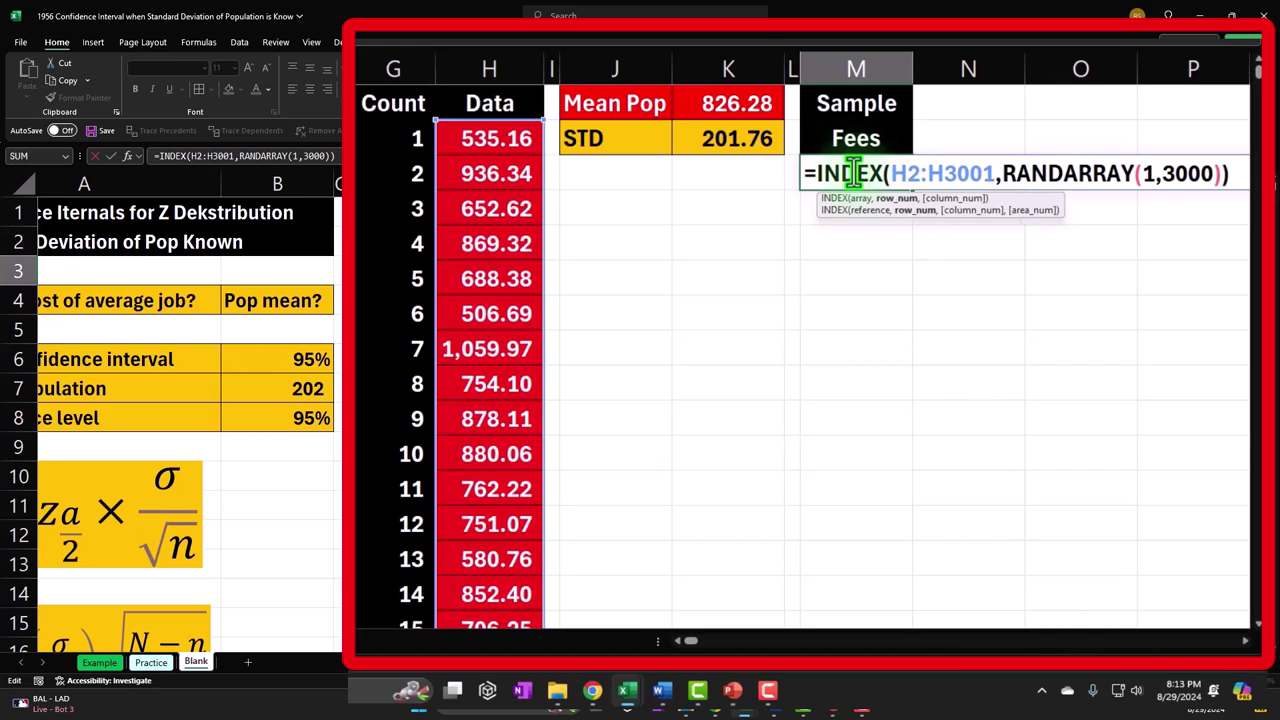
key(Right)
key(Right)
key(Right)
key(Right)
key(Right)
key(Right)
key(Right)
key(Right)
key(Right)
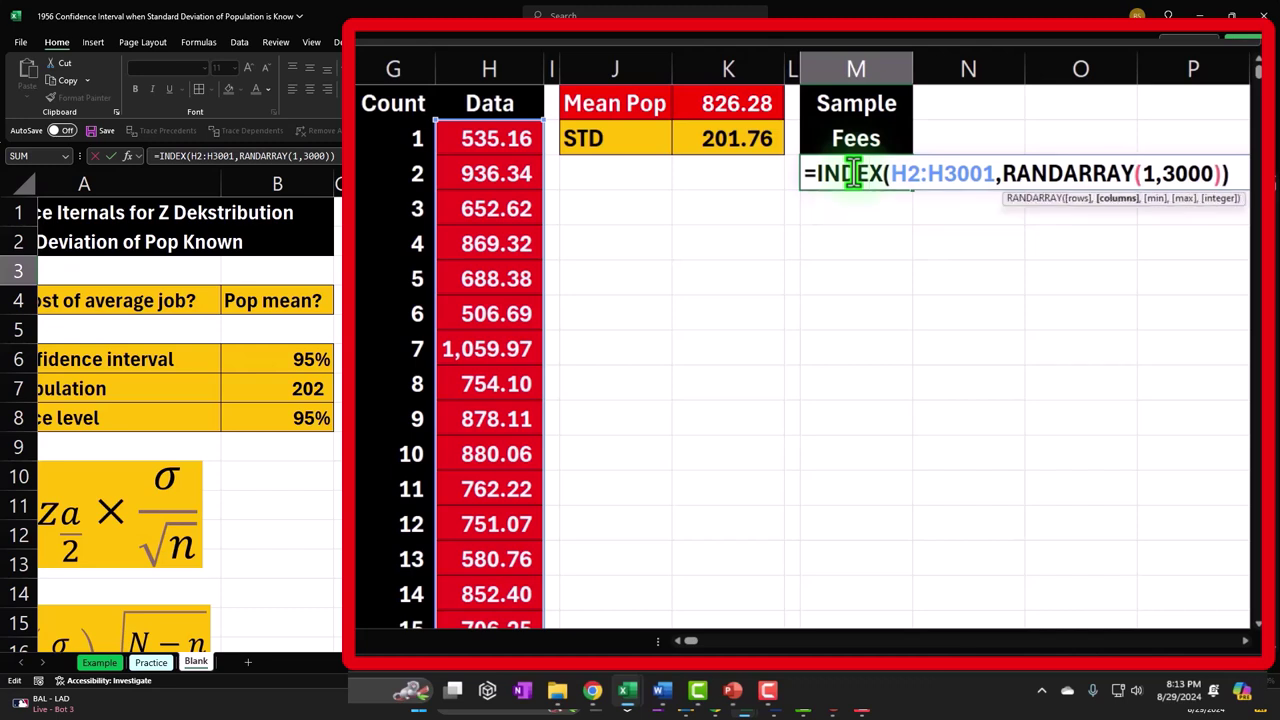
key(BackSpace)
key(BackSpace)
key(BackSpace)
key(BackSpace)
key(BackSpace)
key(BackSpace)
key(BackSpace)
key(BackSpace)
key(BackSpace)
key(BackSpace)
key(BackSpace)
key(BackSpace)
key(BackSpace)
key(BackSpace)
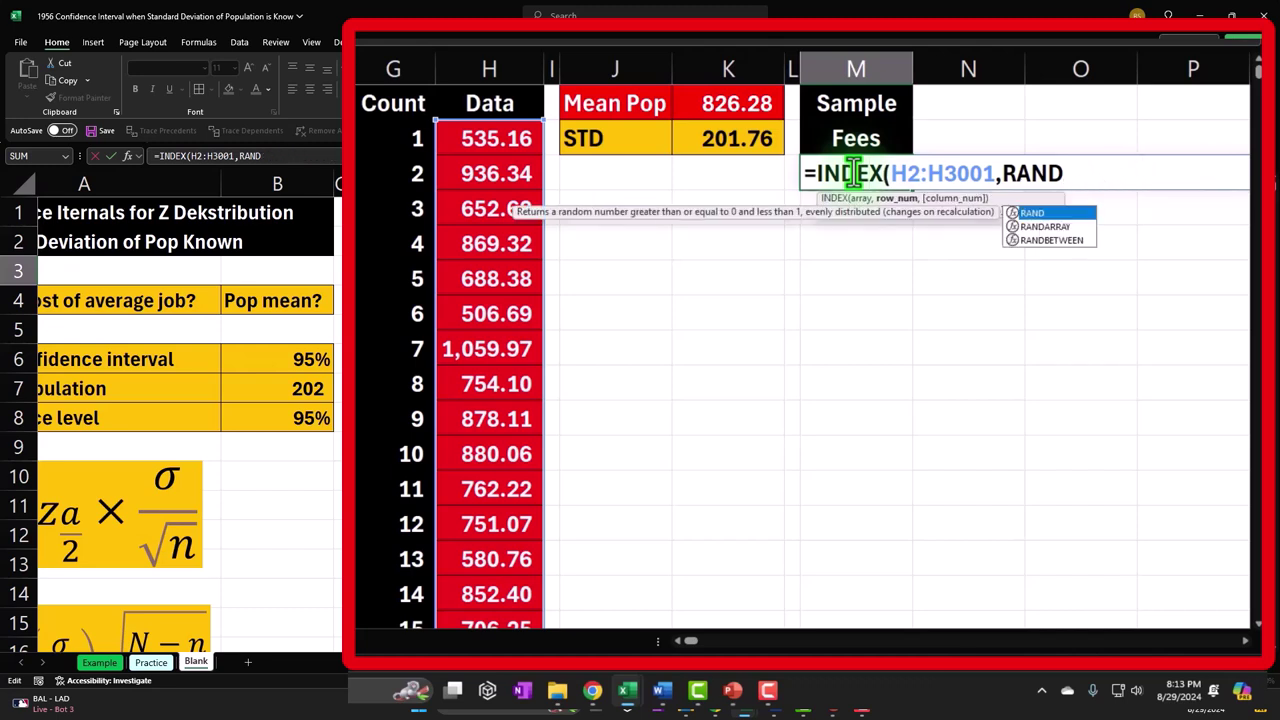
click(1045, 249)
double_click(862, 173)
click(1064, 173)
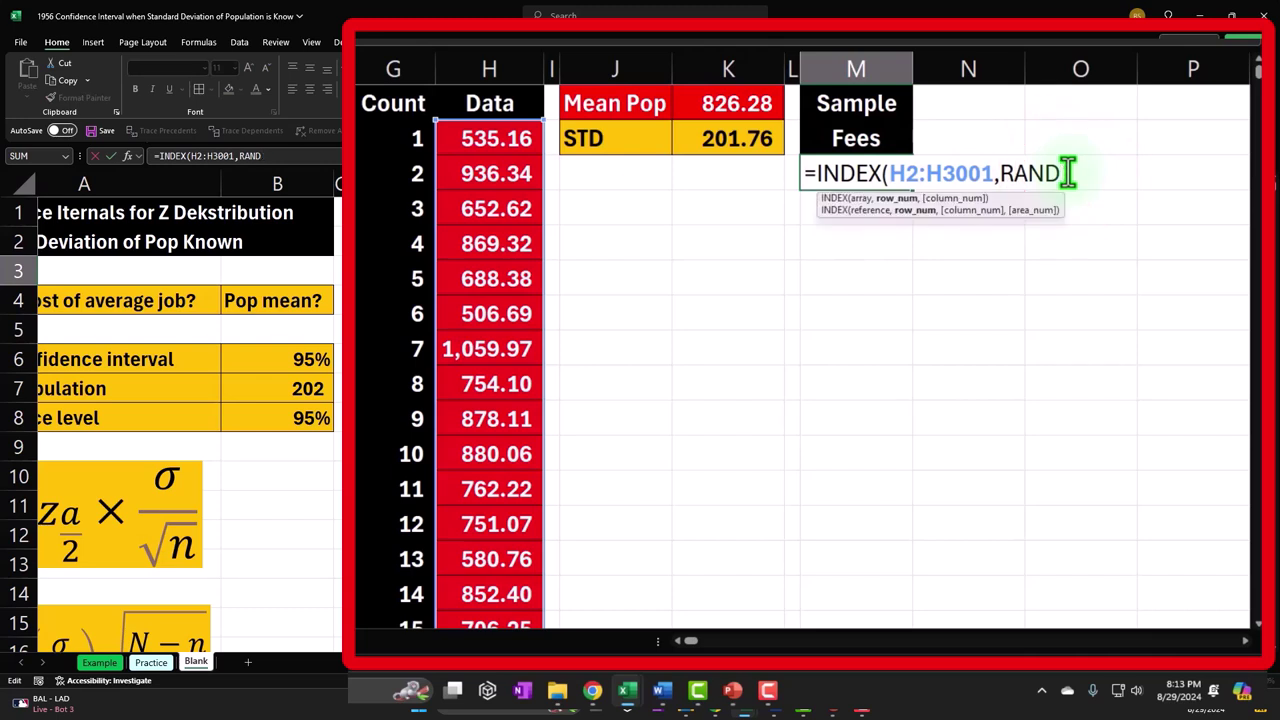
key(BackSpace)
text(db)
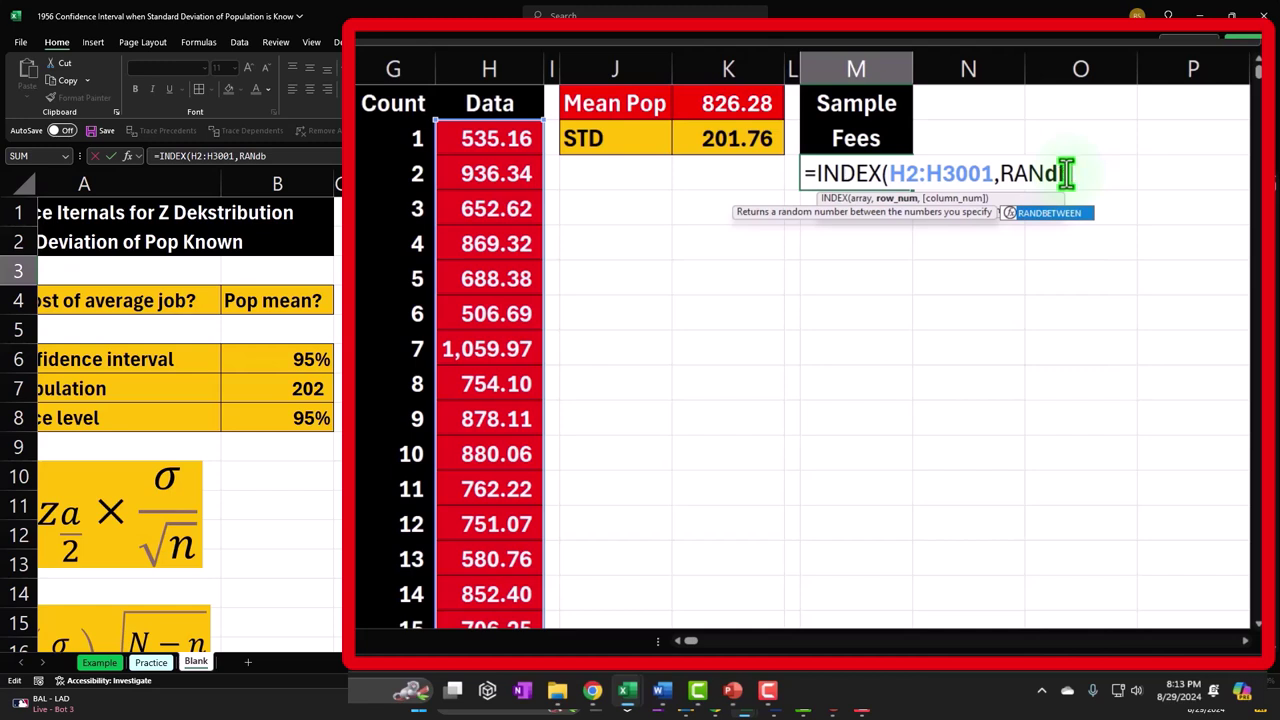
key(Tab)
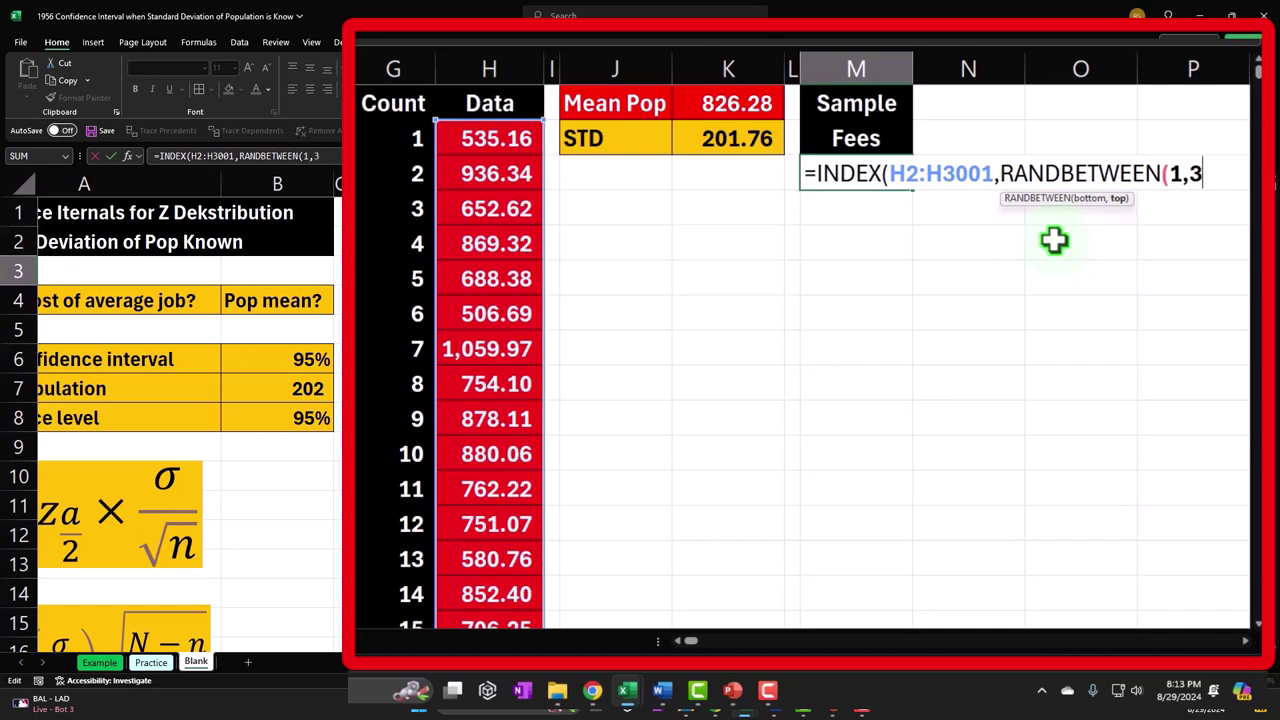
text(1,3000)
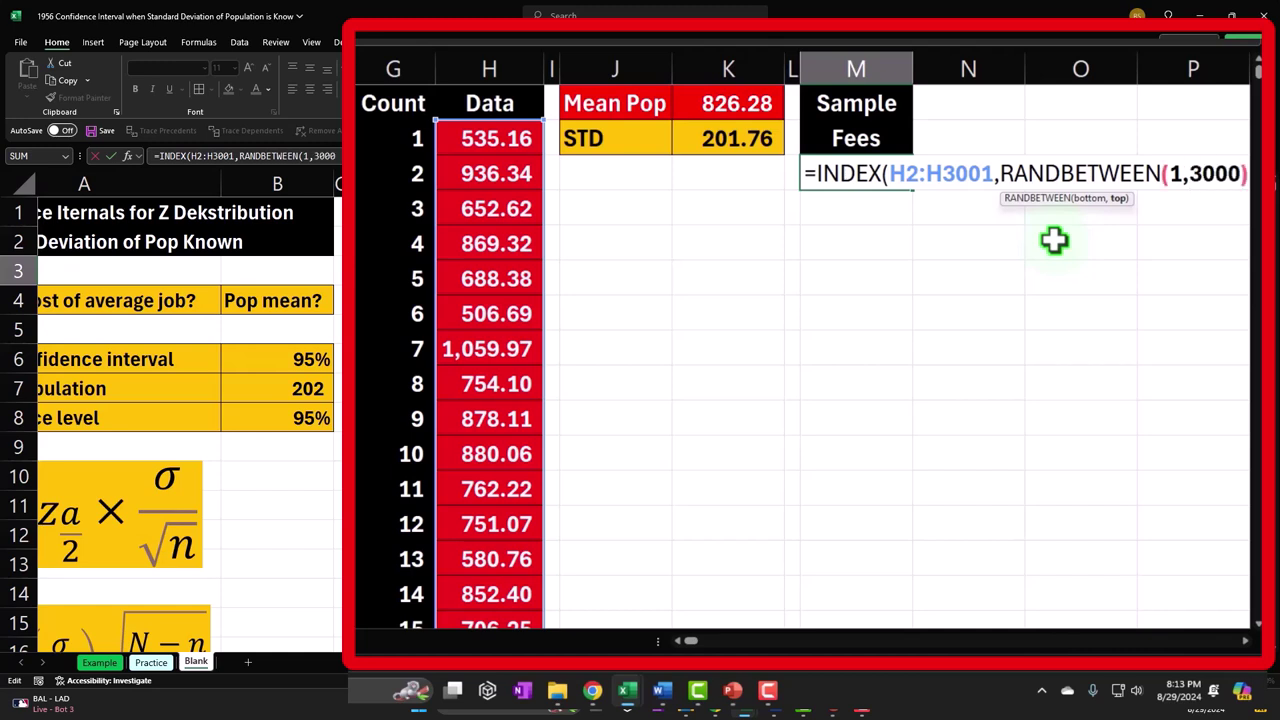
text())
key(Return)
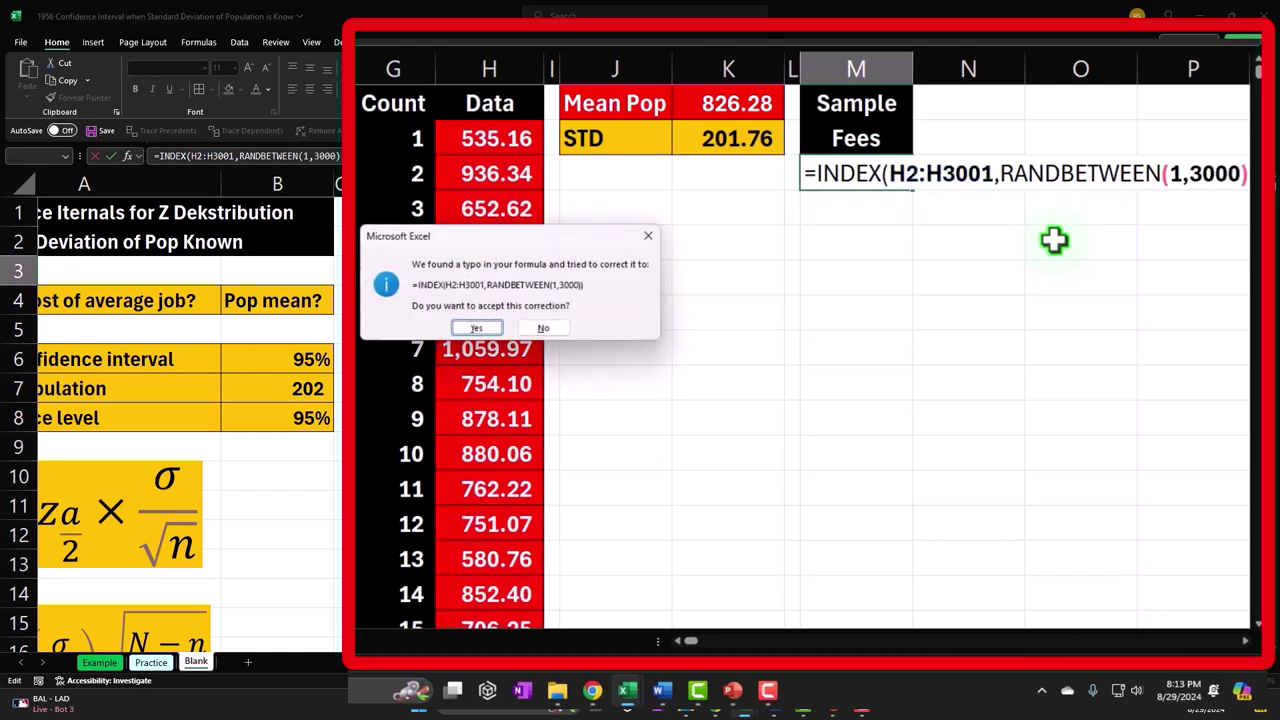
key(Return)
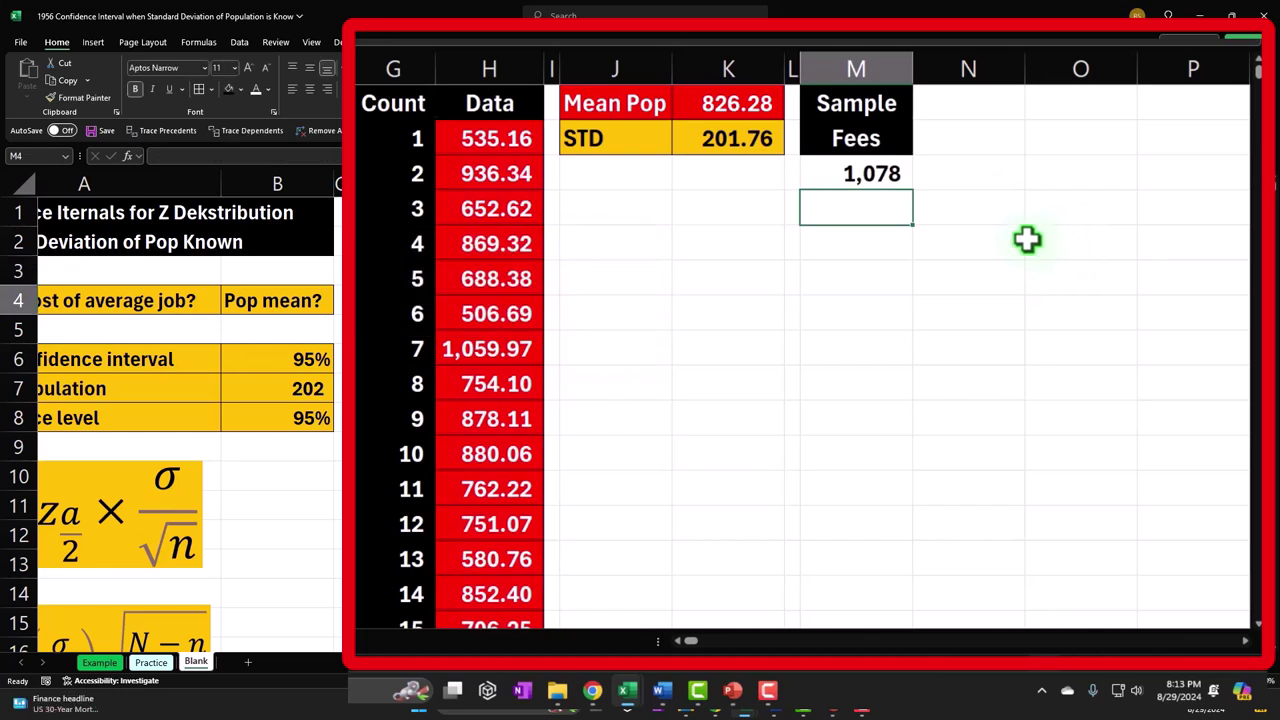
Make the data range in the M3 formula absolute so it reads =INDEX($H$2:$H$3001,RANDBETWEEN(1,3000)).
double_click(858, 174)
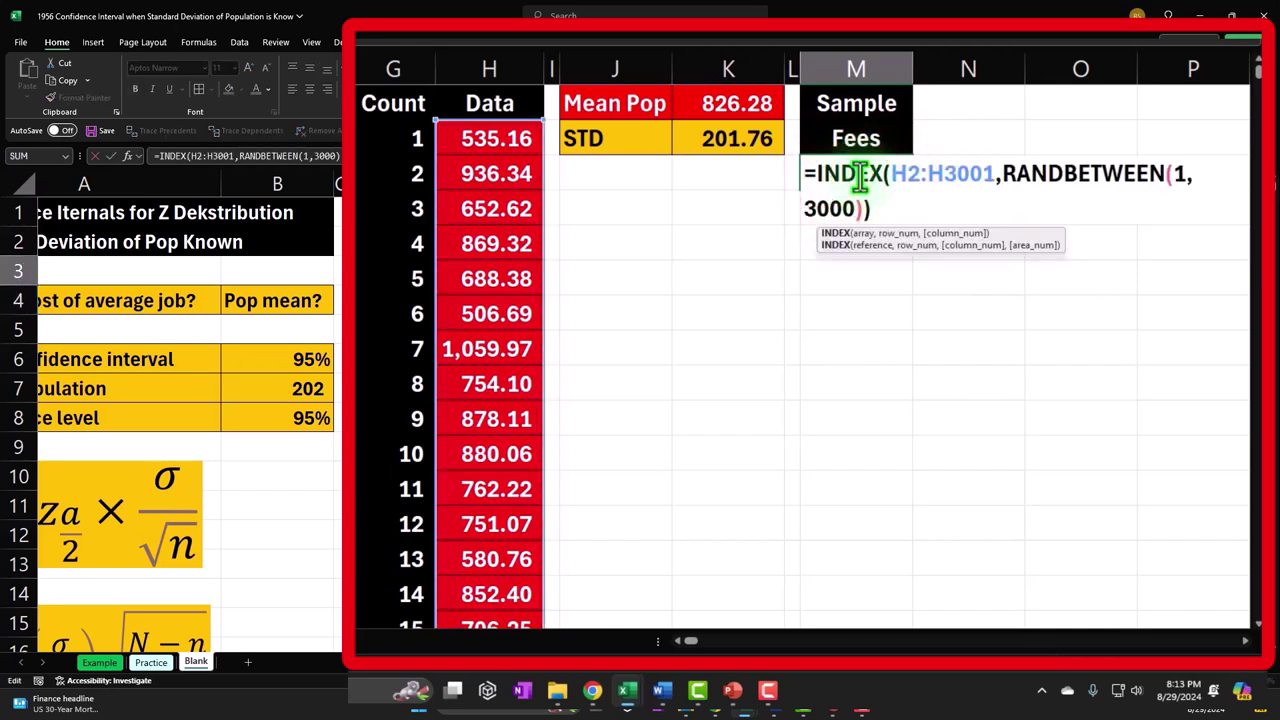
click(895, 176)
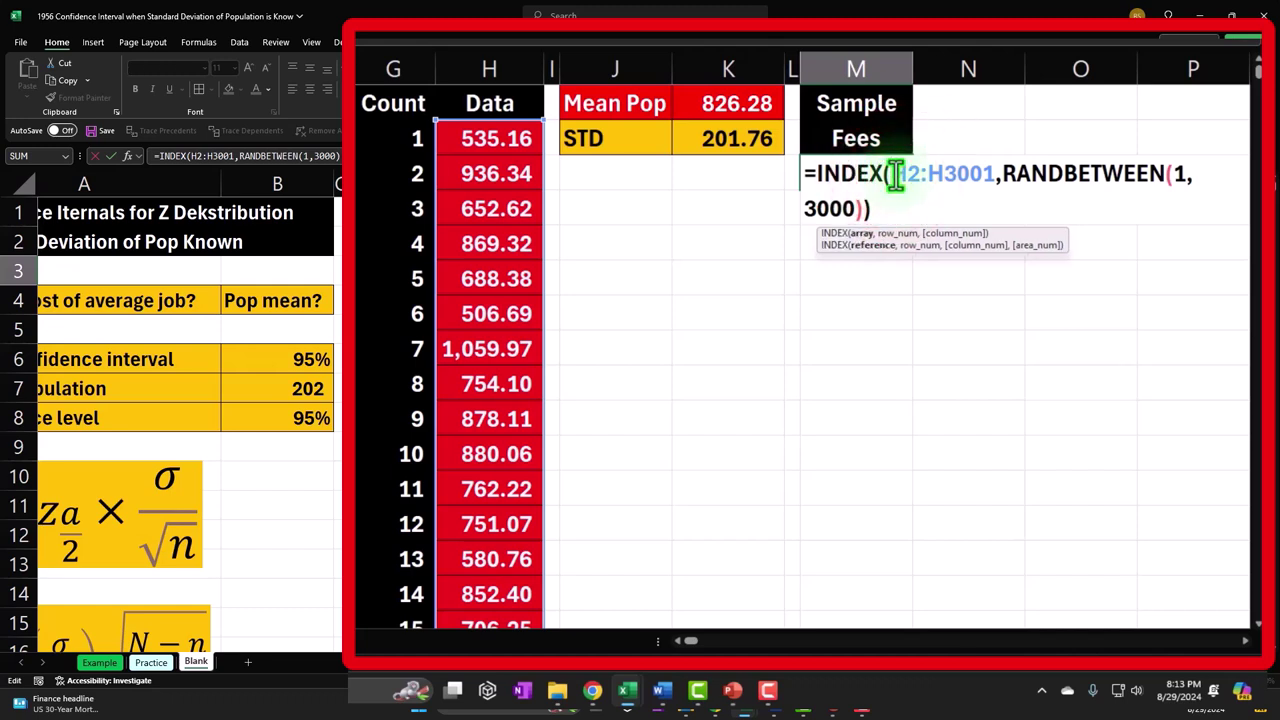
key(F4)
key(F4)
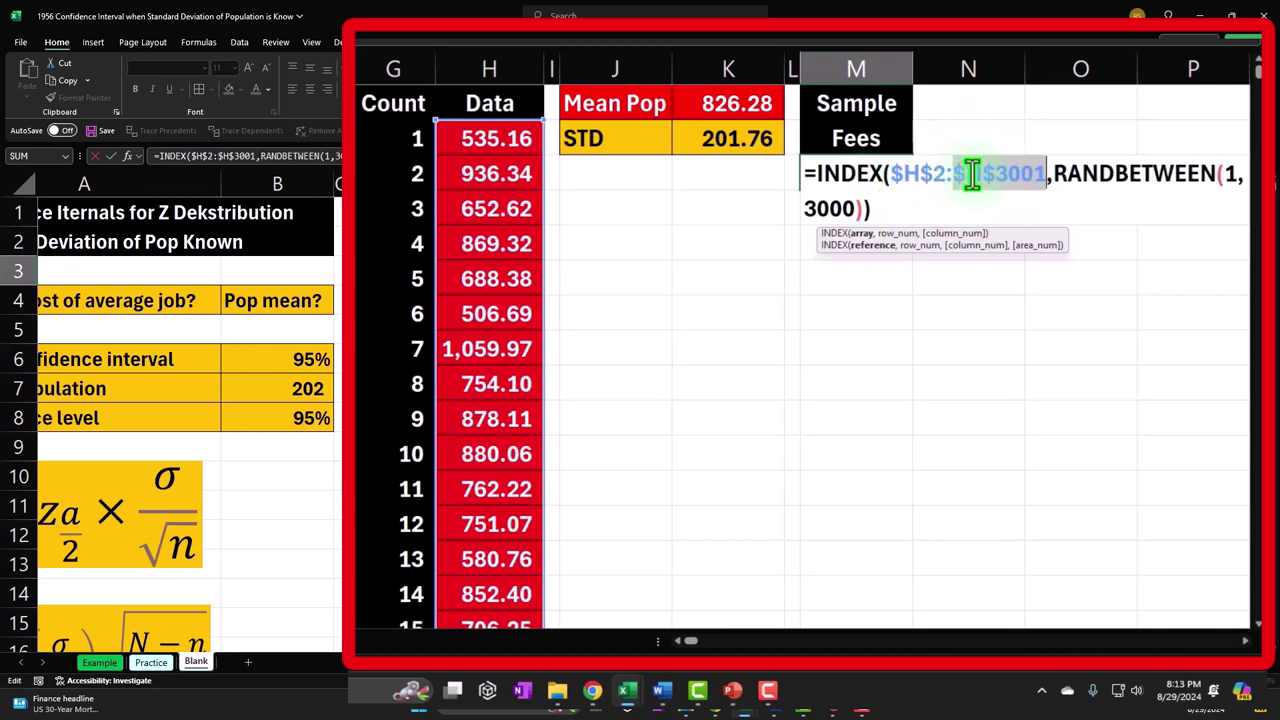
key(Return)
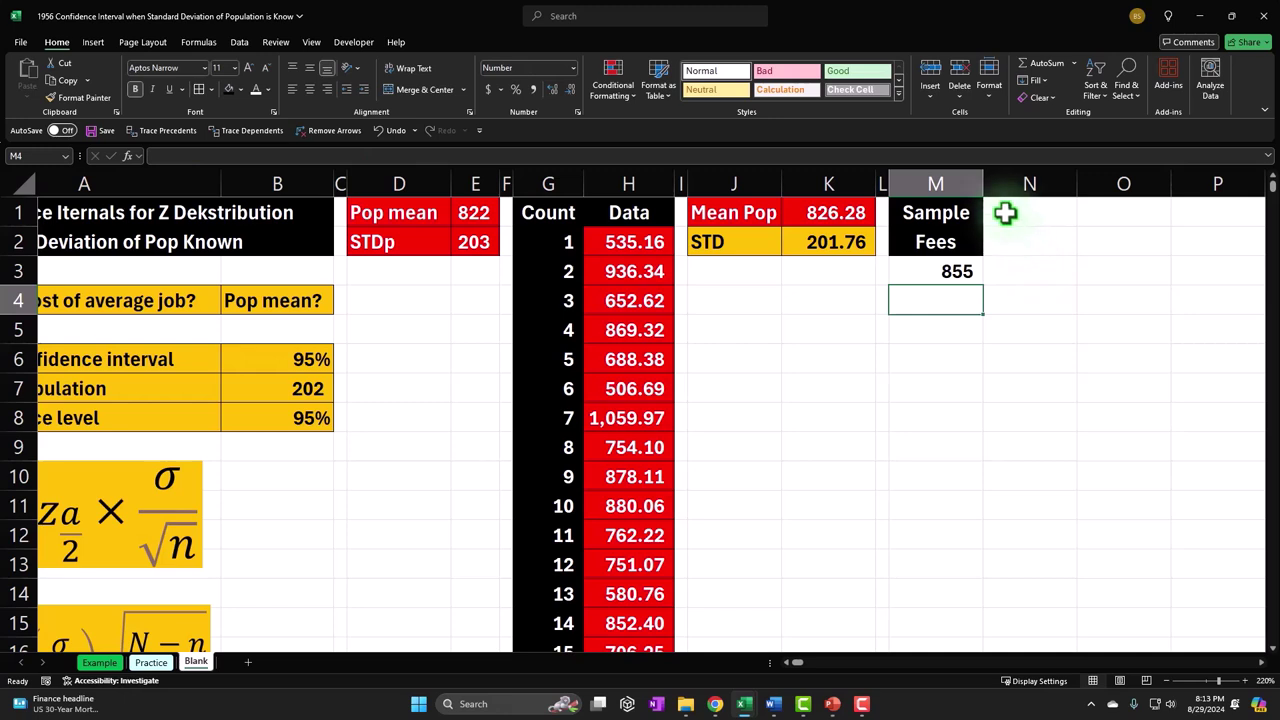
Insert a new column M before the Sample Fees column and make it narrower.
click(950, 184)
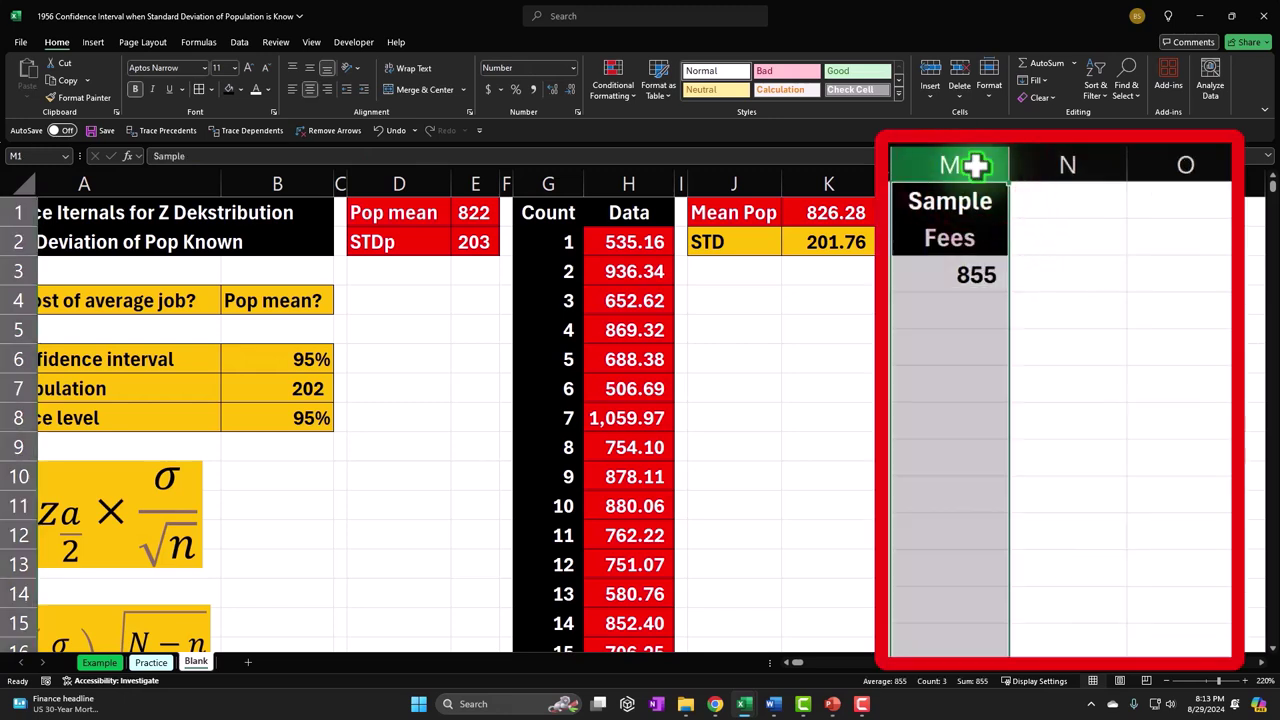
right_click(942, 337)
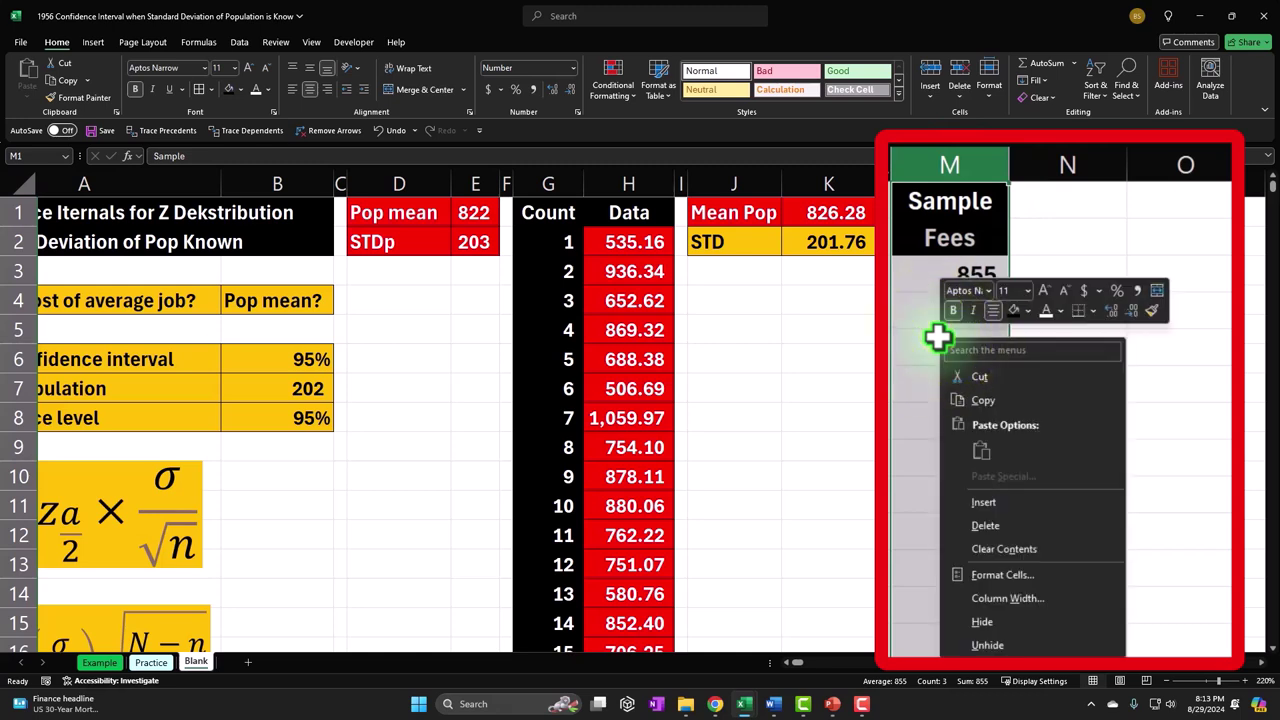
click(980, 504)
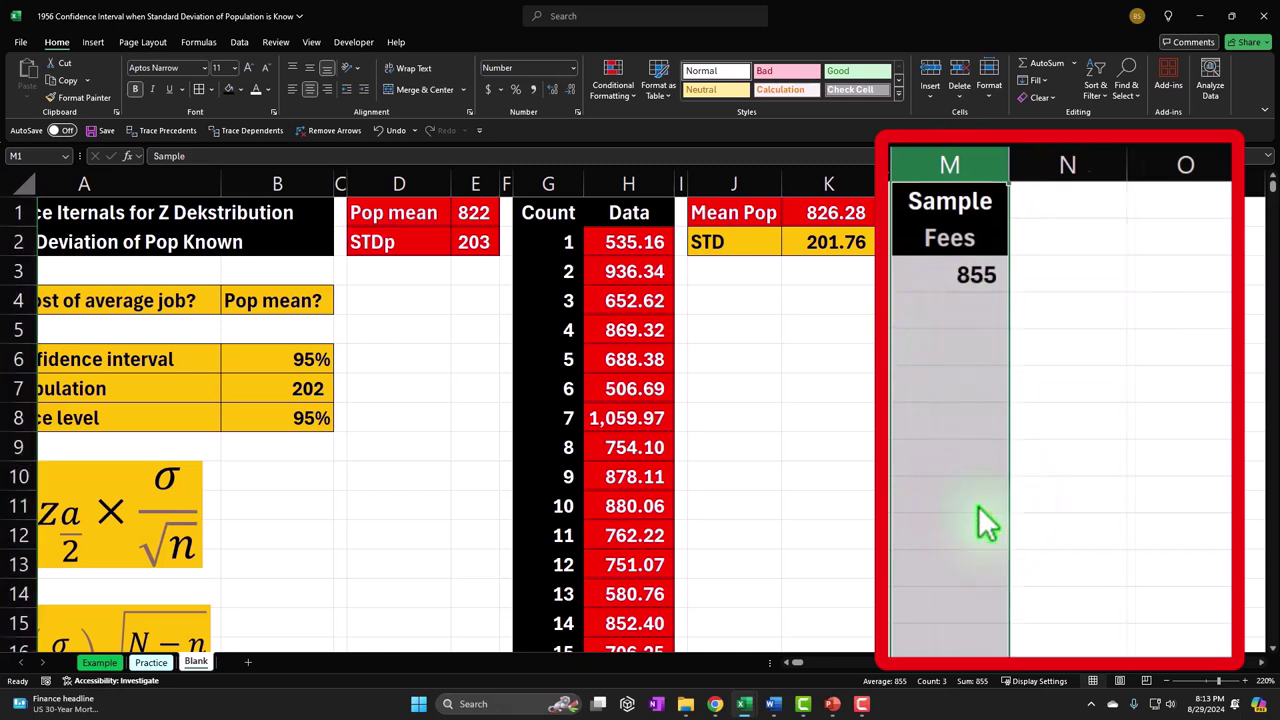
drag(908, 165, 948, 165)
Enter the header #s in M2 and start the numbering with 1 in M3 and 2 in M4.
click(905, 236)
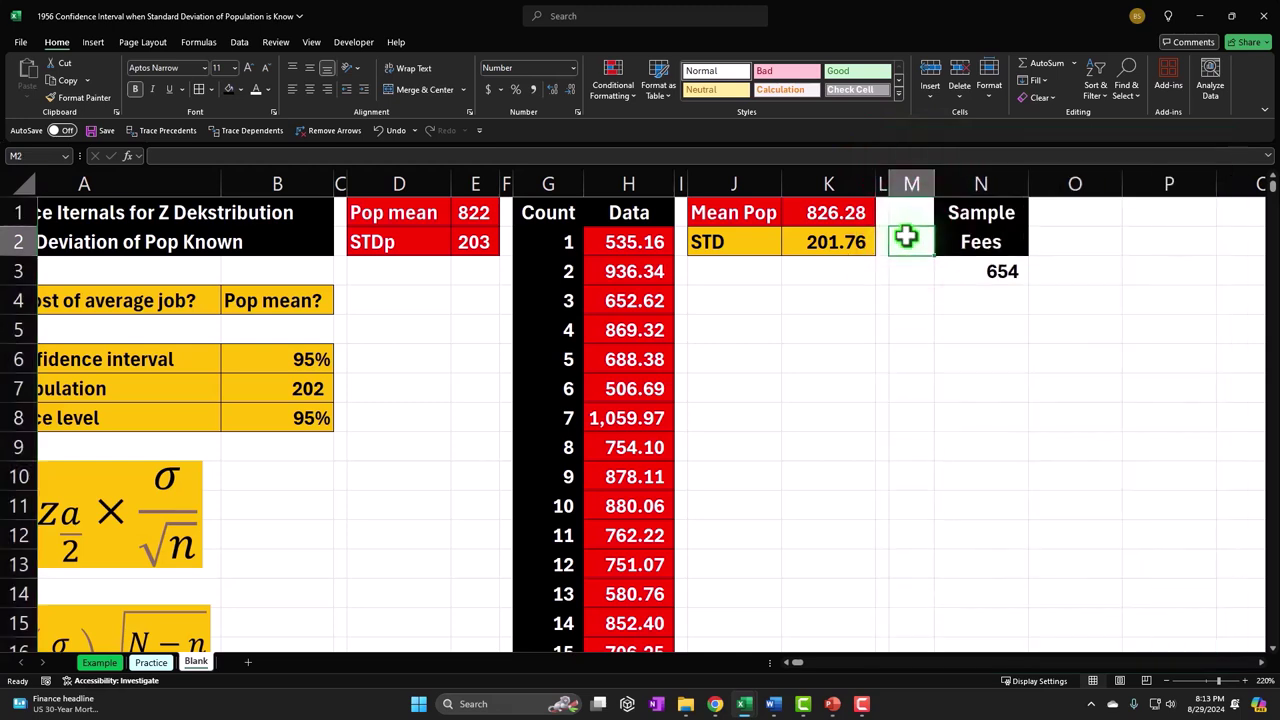
text(#)
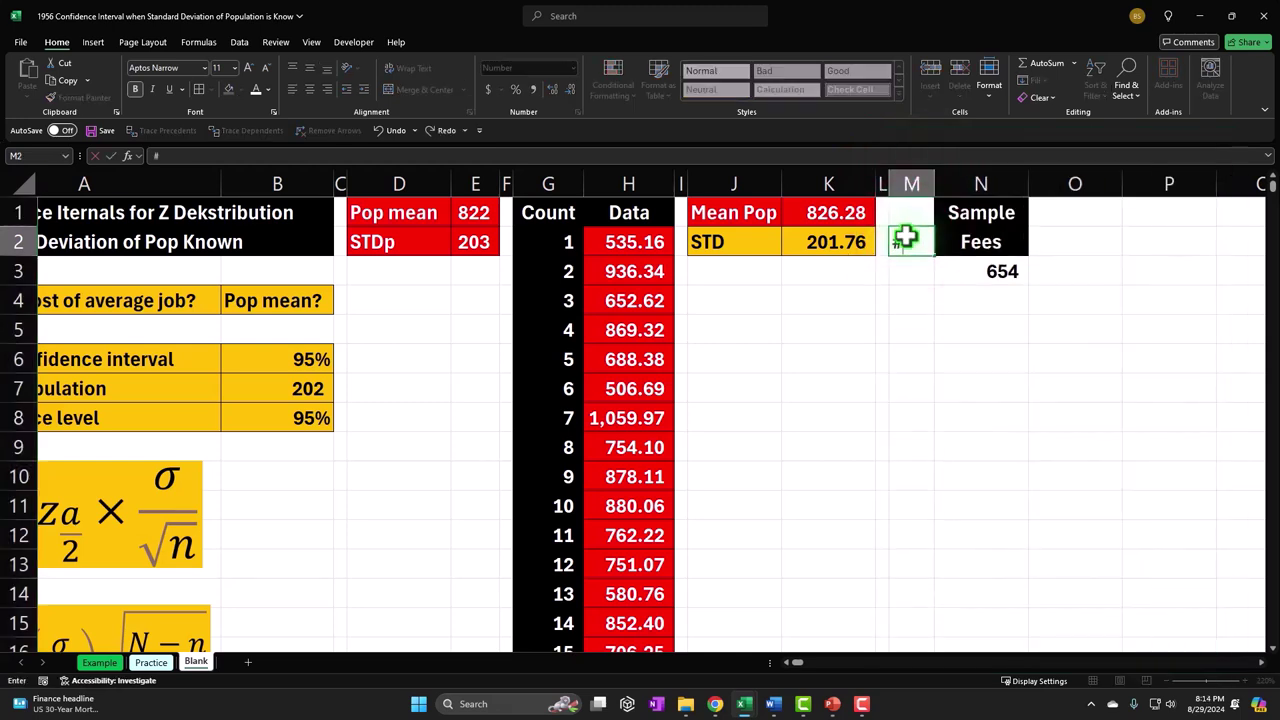
key(Return)
text(1)
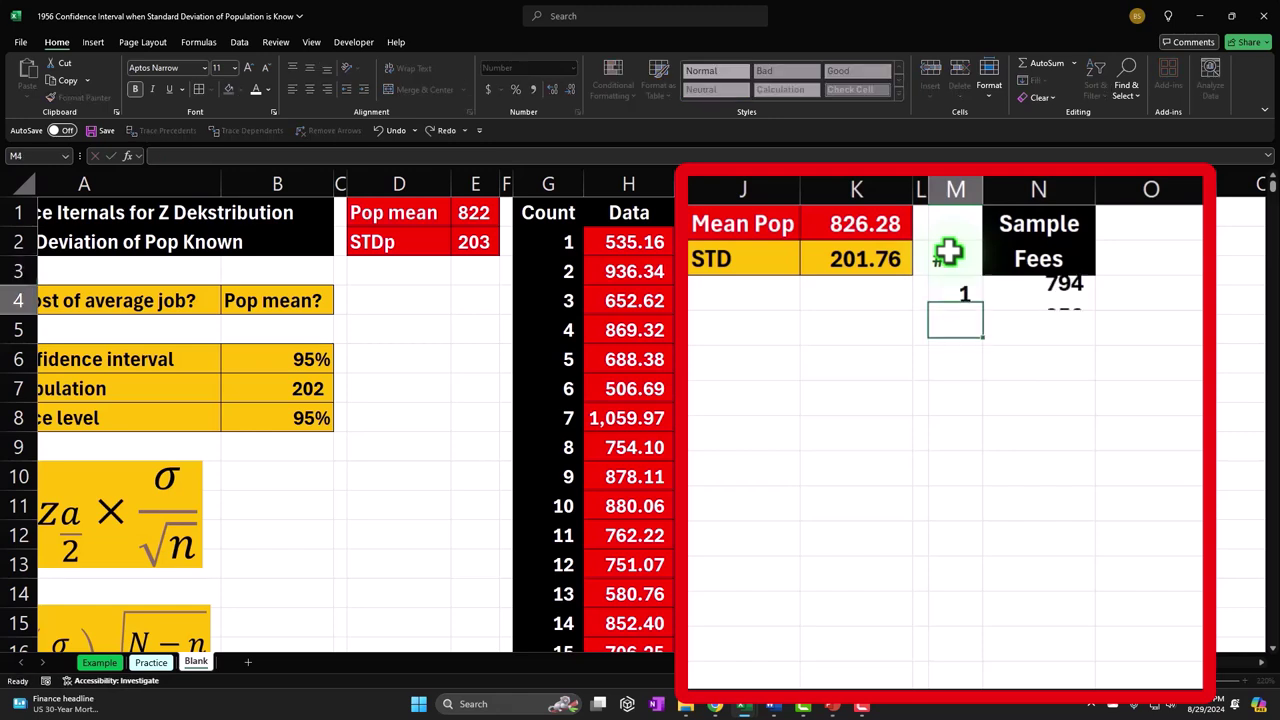
key(Return)
text(2)
key(Return)
Extend the number series from M3:M4 down to 300 in M302.
drag(967, 290, 970, 318)
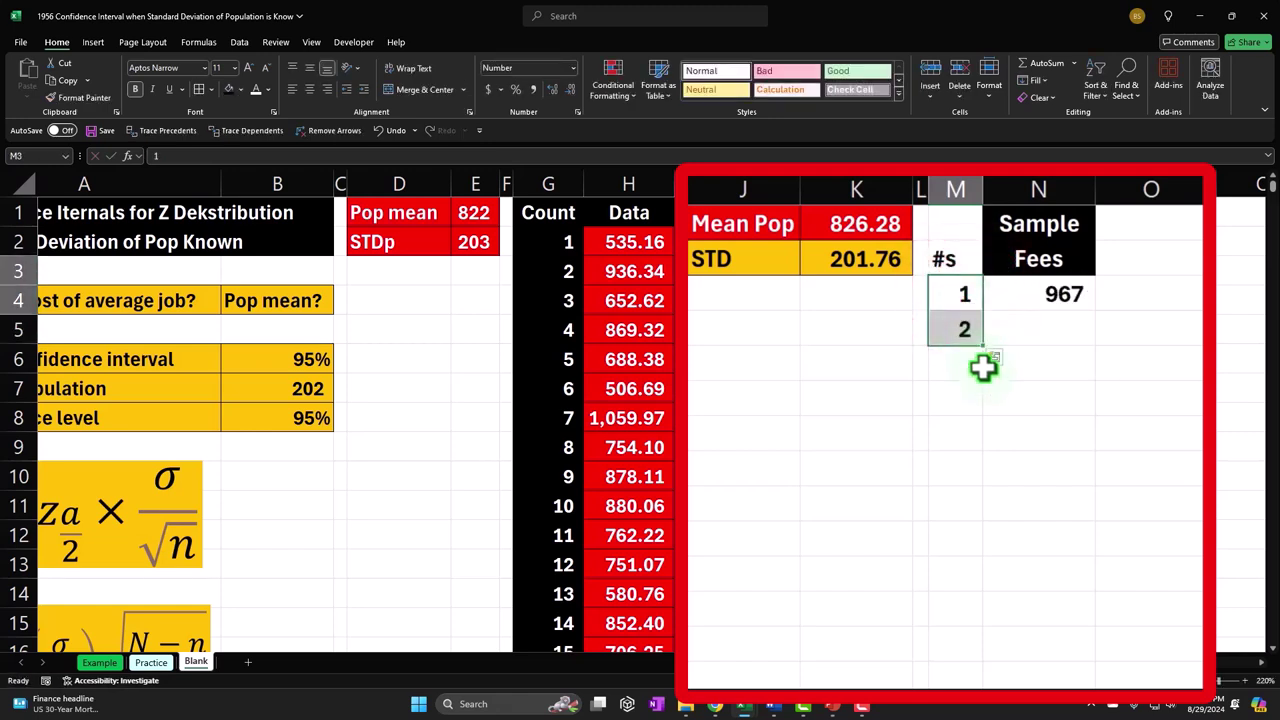
drag(934, 315, 904, 400)
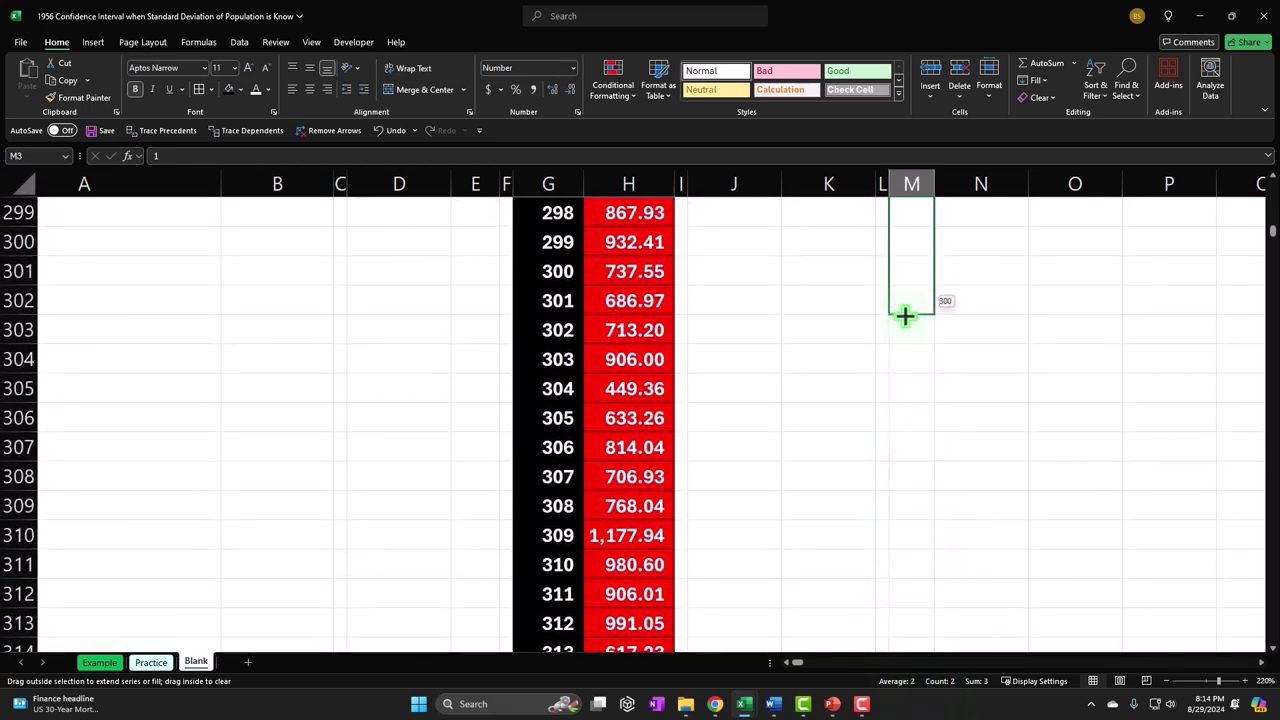
drag(904, 316, 904, 316)
Format the numbers in M3:M302 and the header cells M1:M2 with black fill and white text.
drag(1268, 230, 1265, 175)
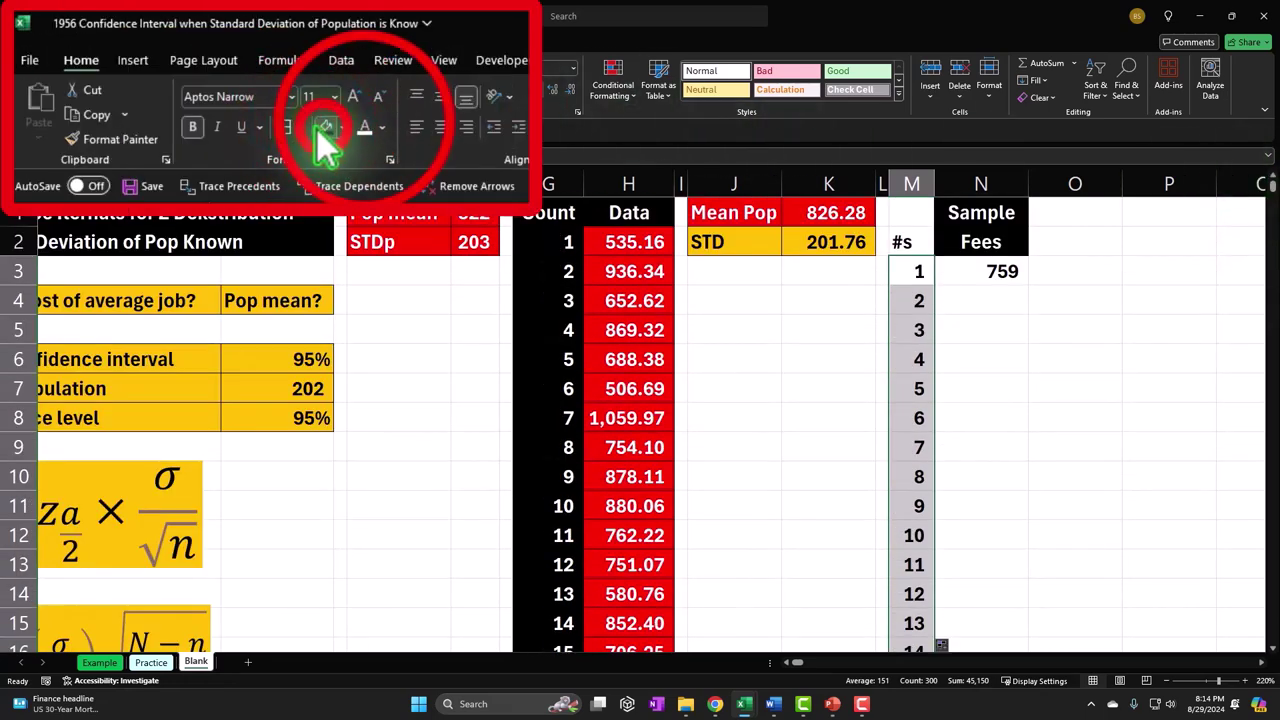
click(229, 89)
drag(910, 212, 913, 240)
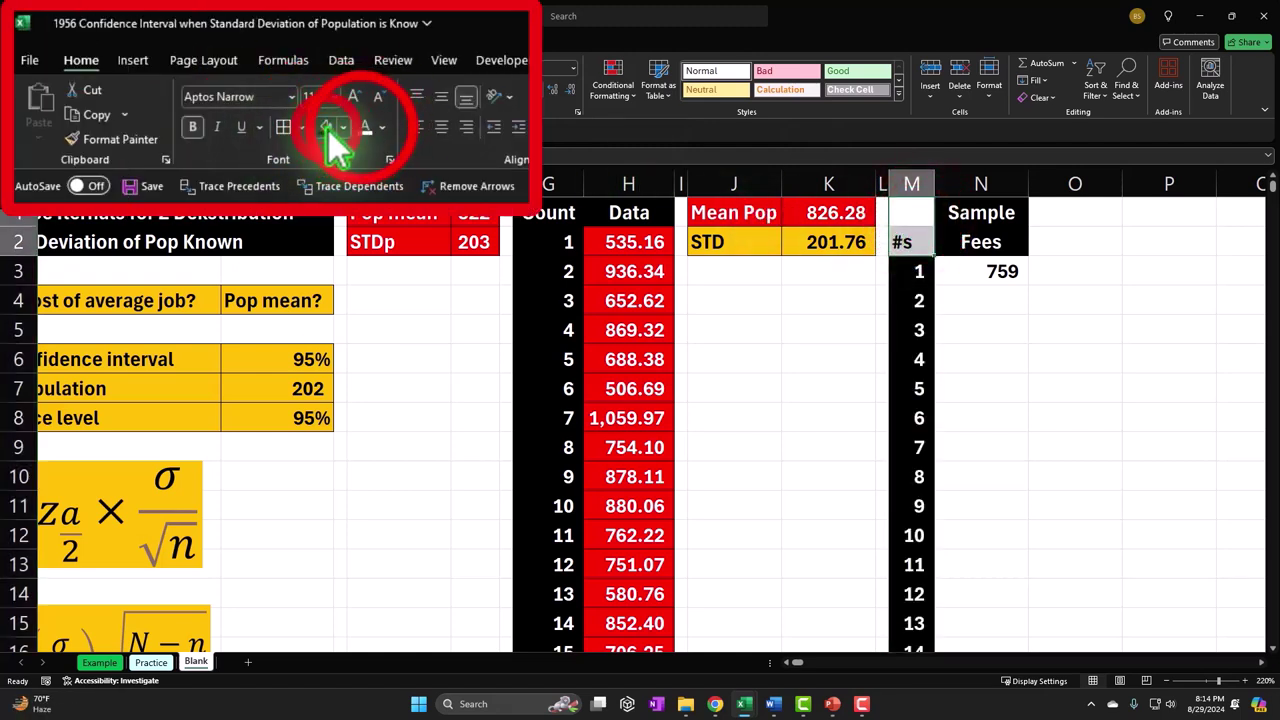
click(229, 89)
Copy the random INDEX formula from N3 down the Sample Fees column to row 302.
double_click(1000, 271)
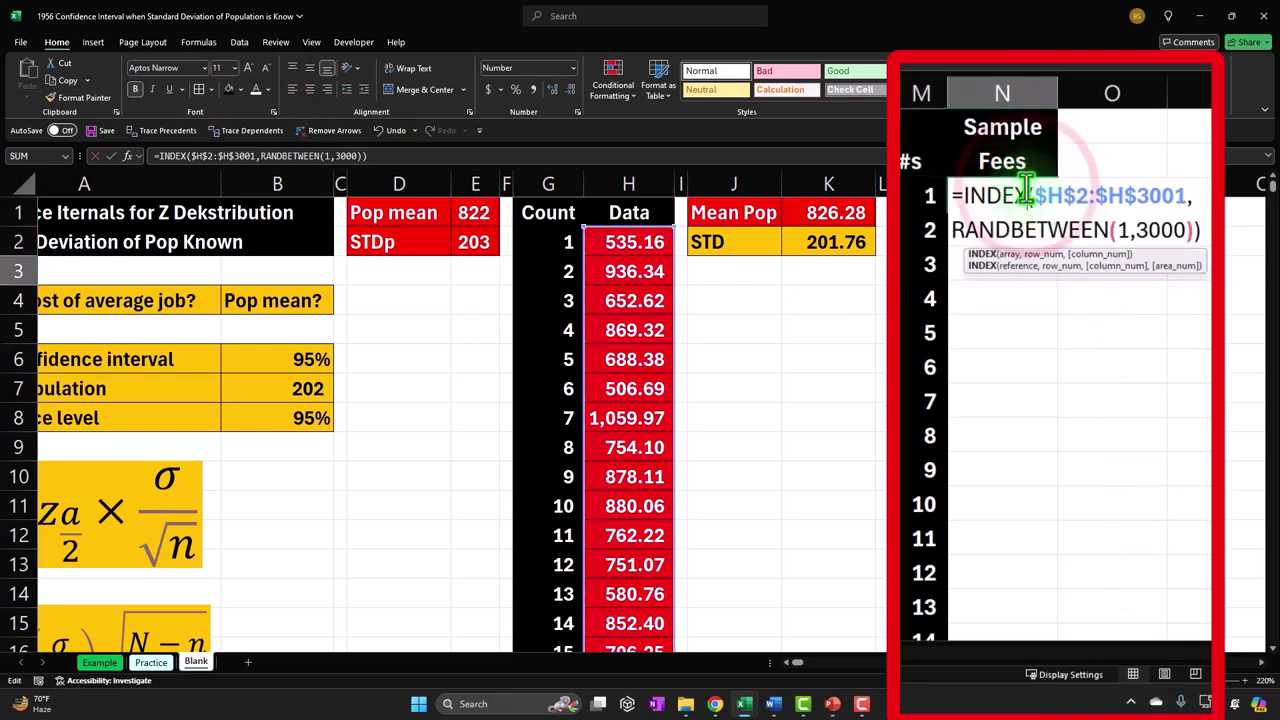
click(1040, 205)
click(1052, 218)
double_click(1052, 218)
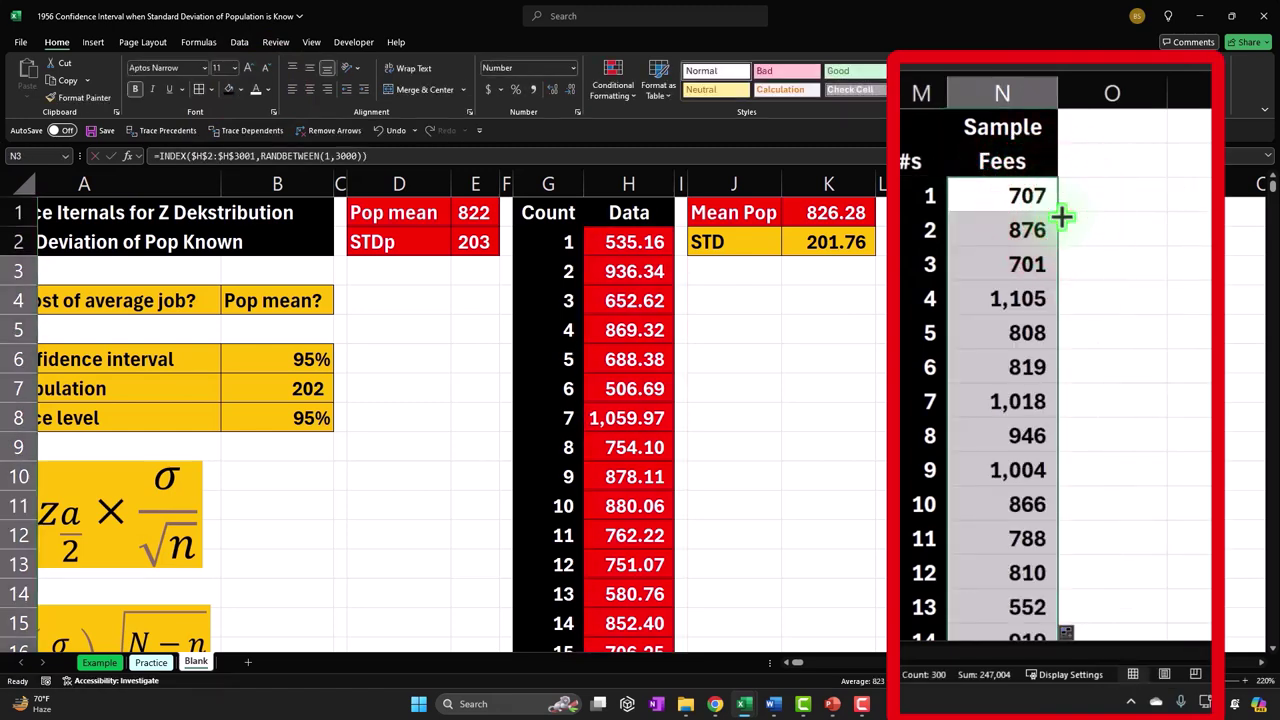
Inspect the copied formulas in N6, N9 and N11 to check their data range and random row number.
double_click(1031, 296)
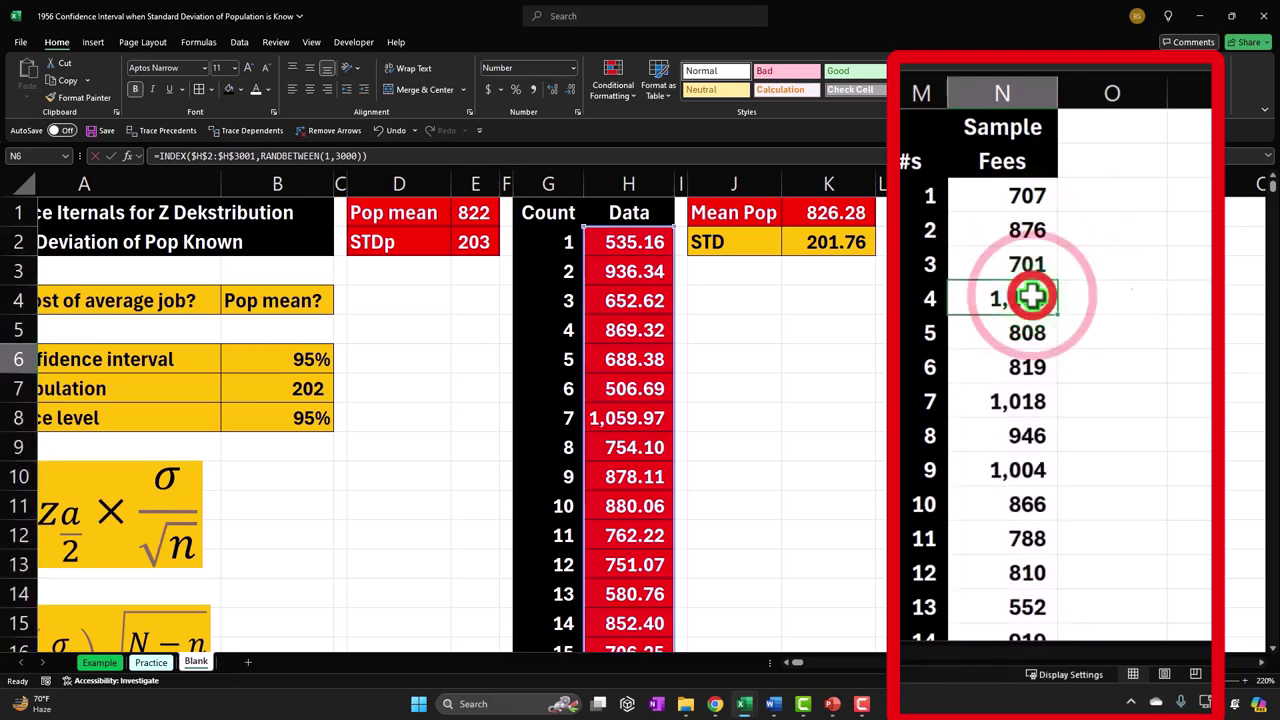
key(Return)
double_click(1000, 400)
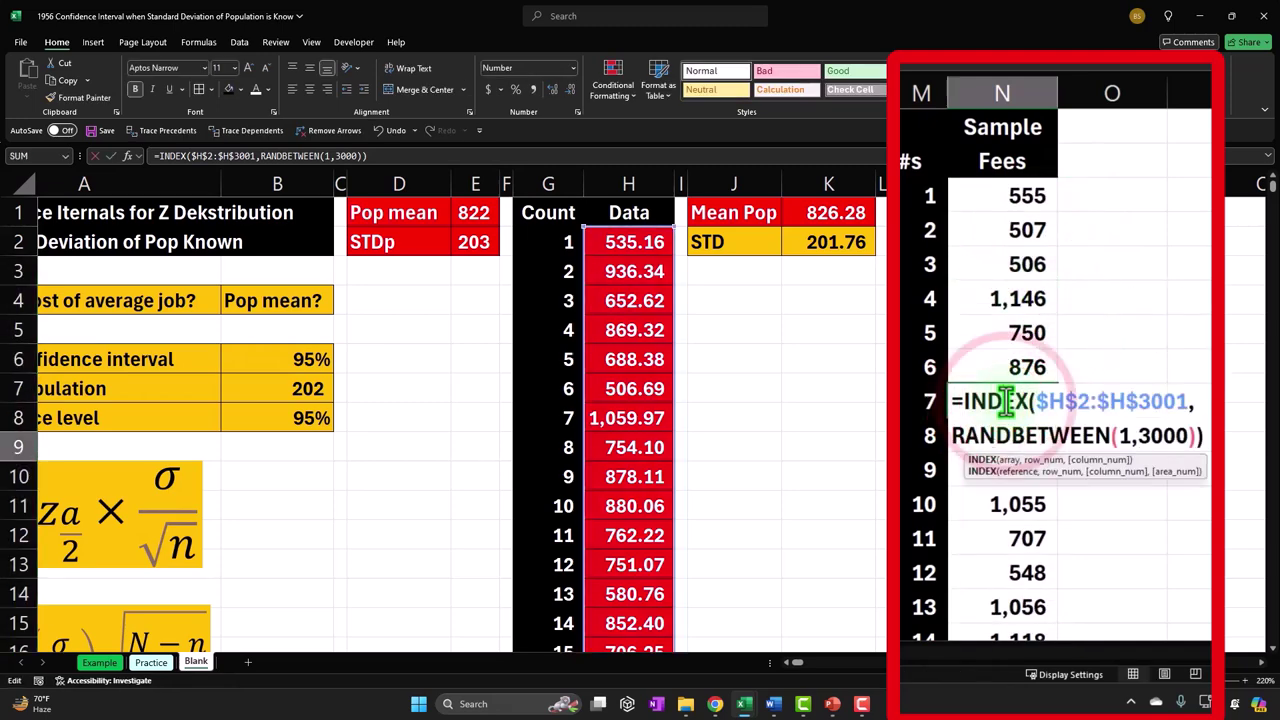
key(Return)
double_click(1025, 475)
key(Return)
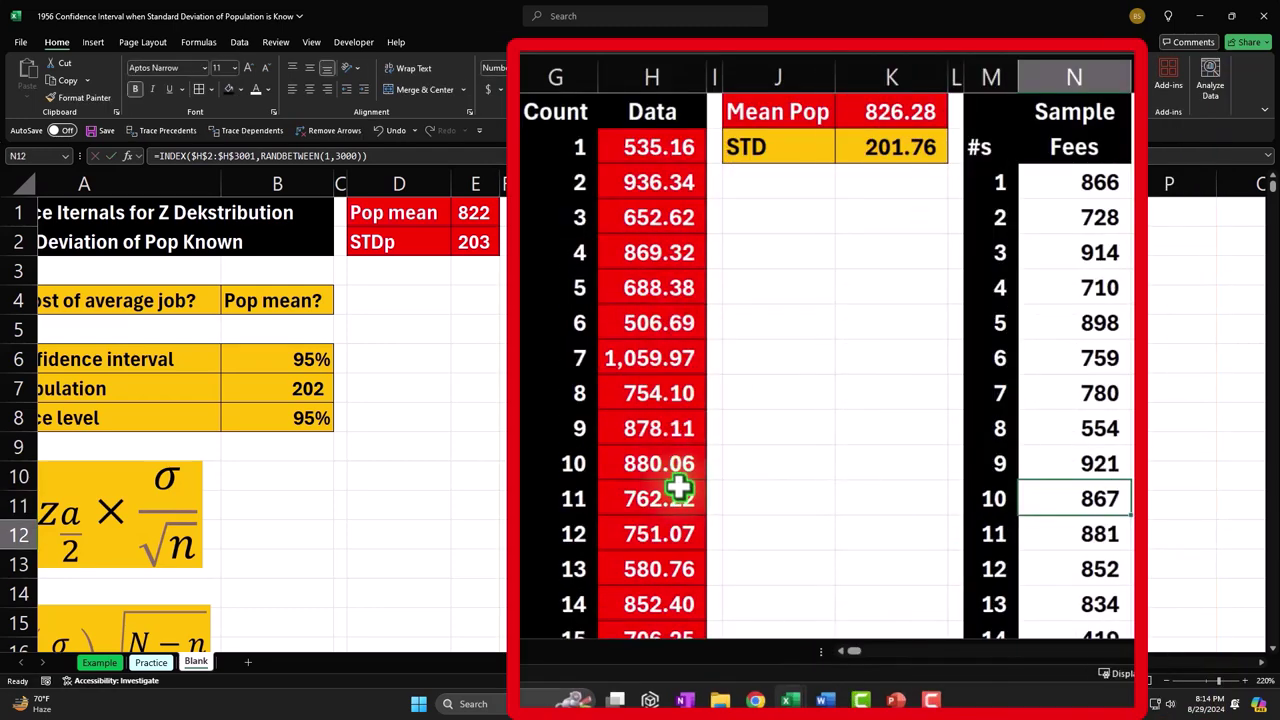
Select all the sample fee values in N3:N302.
click(1074, 190)
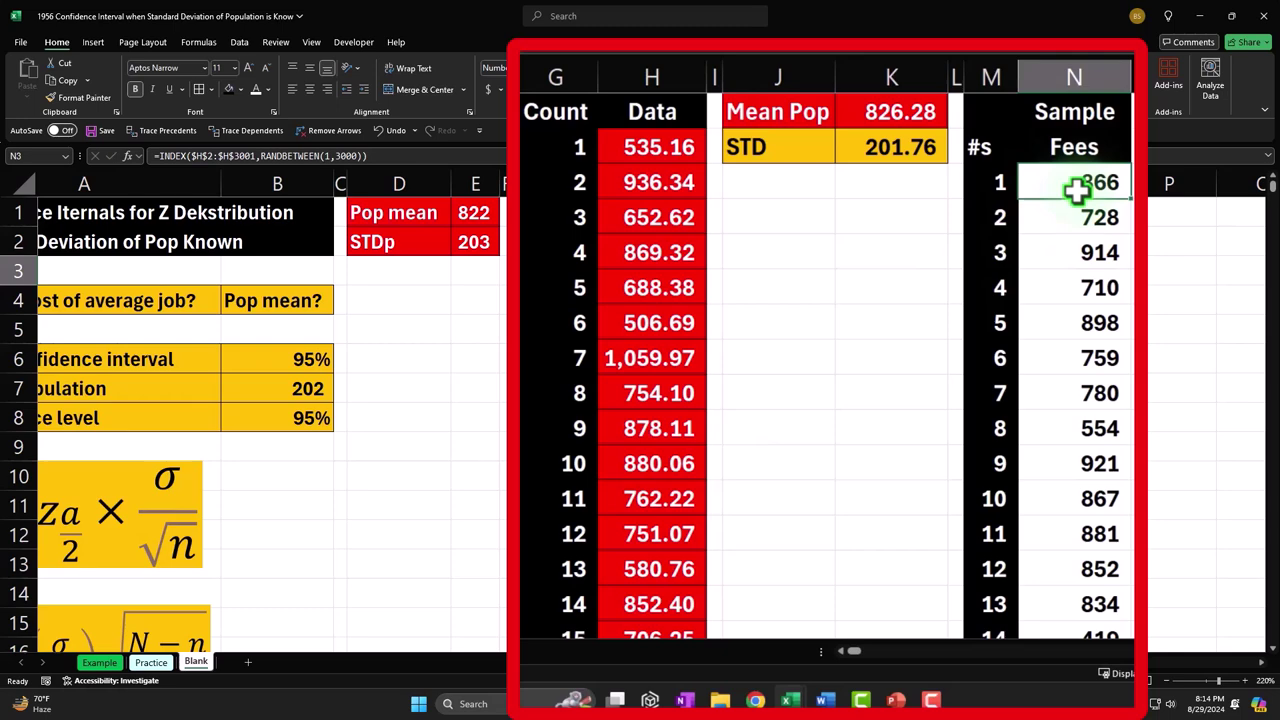
key(ctrl+shift+Down)
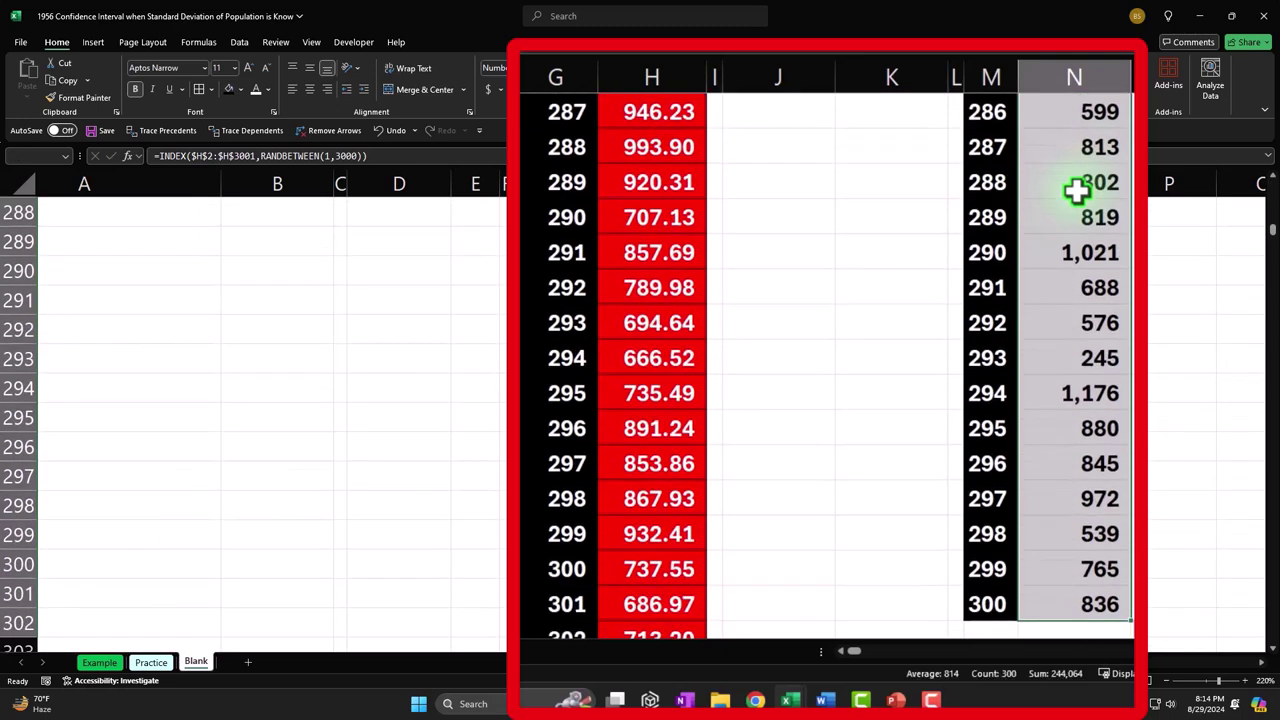
Try to paste the copied Sample Fees formulas in N3:N302 back over themselves as values, then undo the paste.
key(ctrl+c)
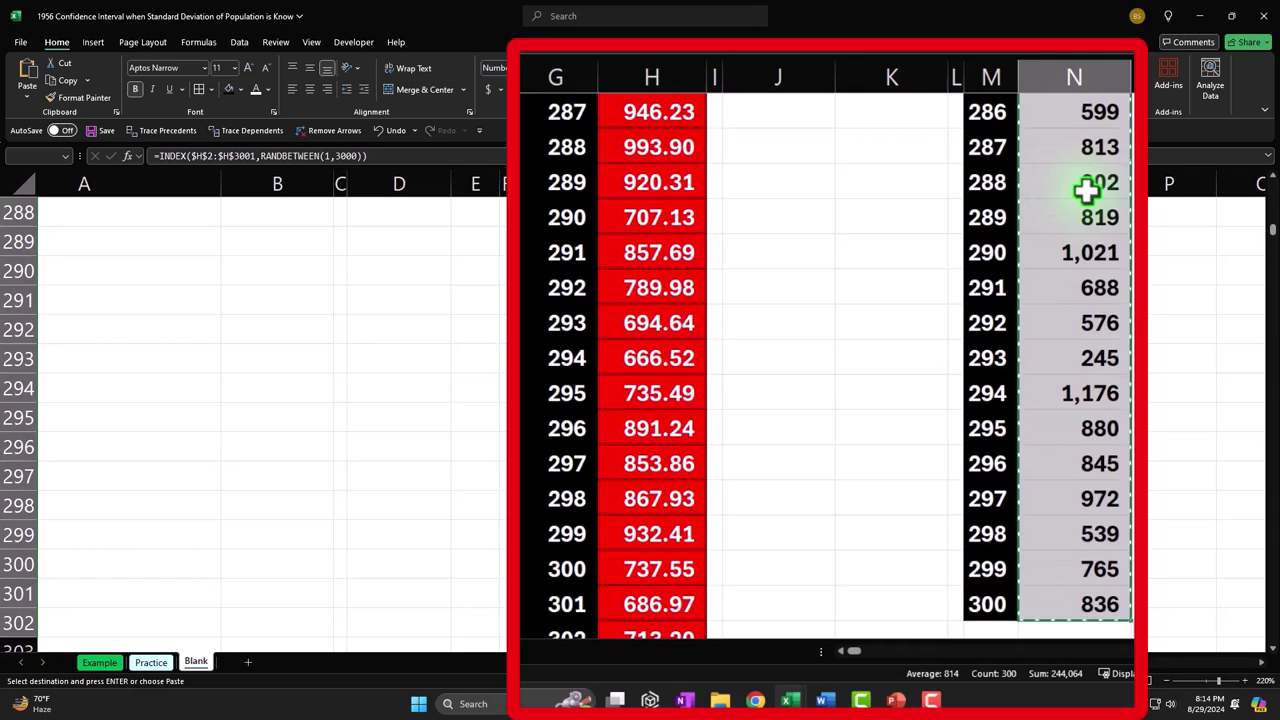
scroll(1266, 229, up, 3)
drag(1266, 229, 1268, 170)
right_click(980, 271)
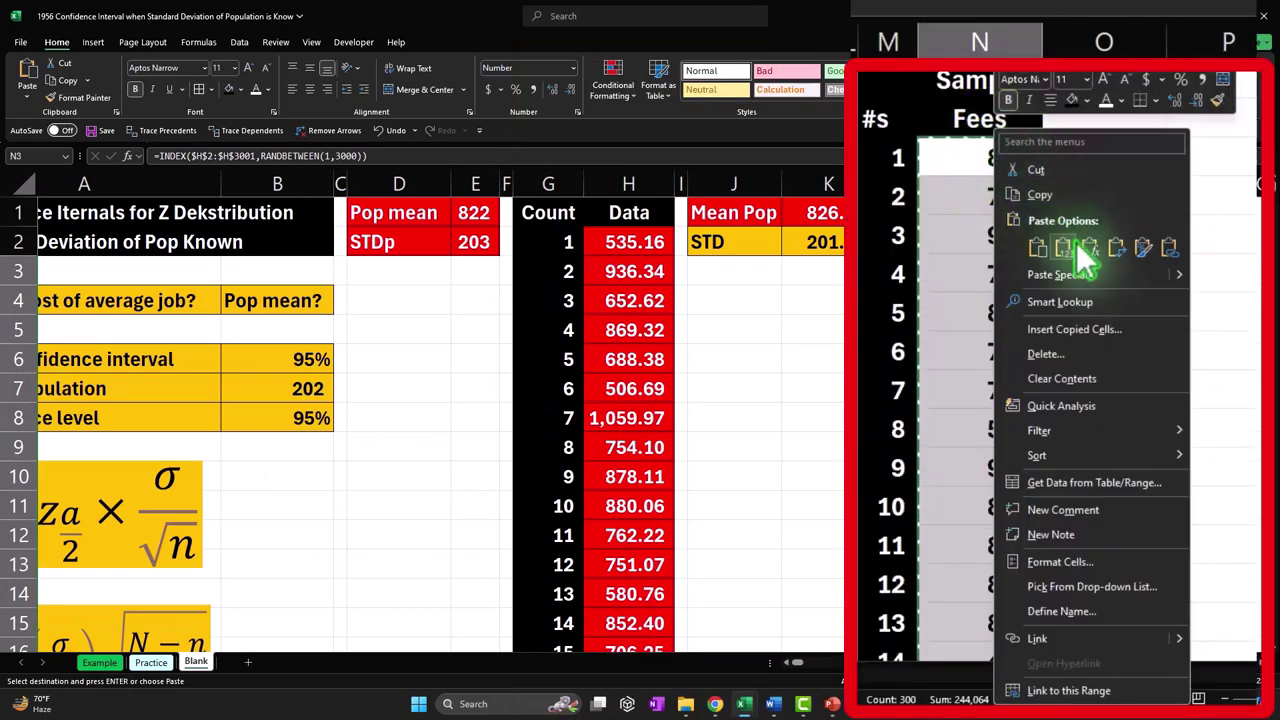
click(1076, 243)
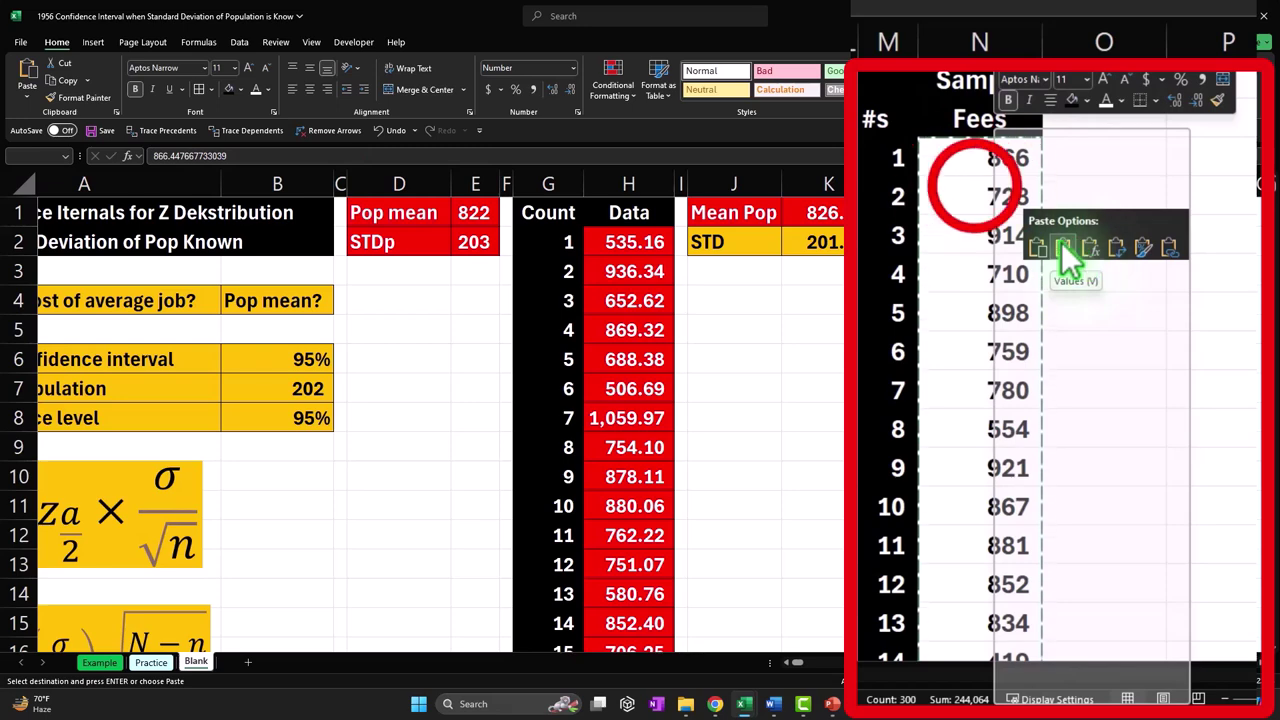
key(ctrl+z)
Give the Sample Fees cells N3:N302 a custom pale blue fill and cell borders.
click(970, 162)
key(F9)
key(ctrl+shift+Down)
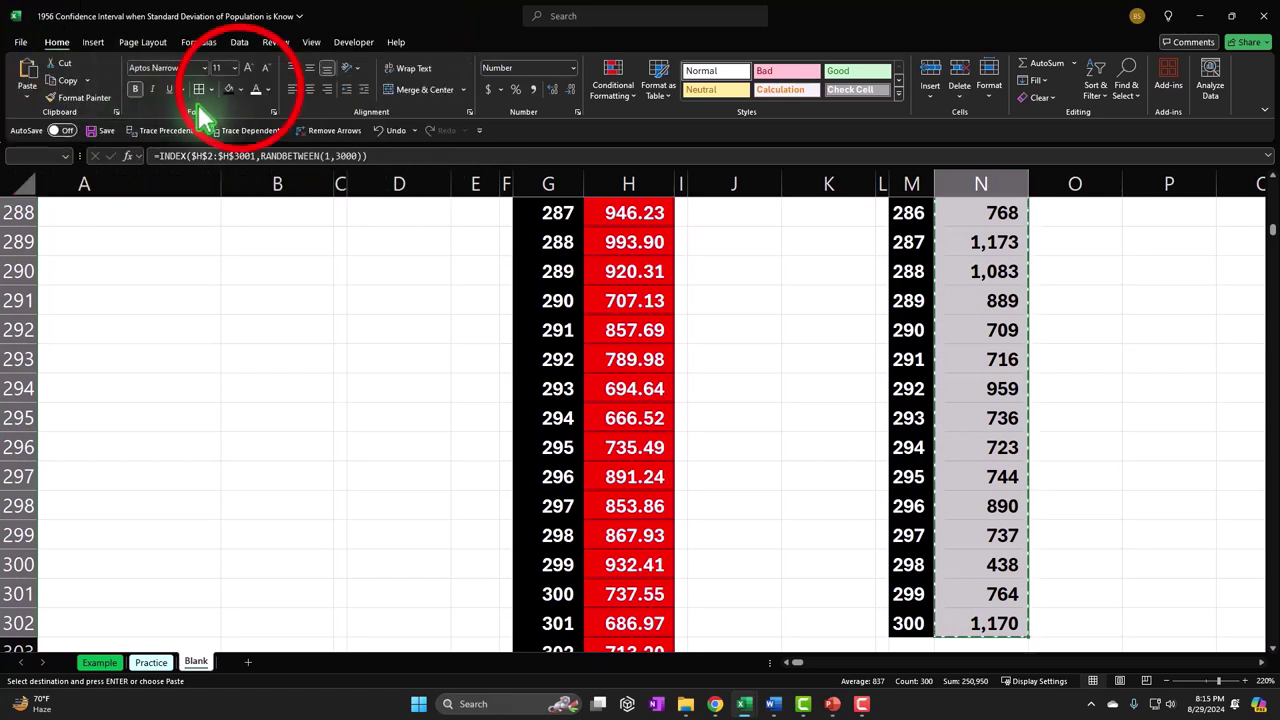
click(240, 89)
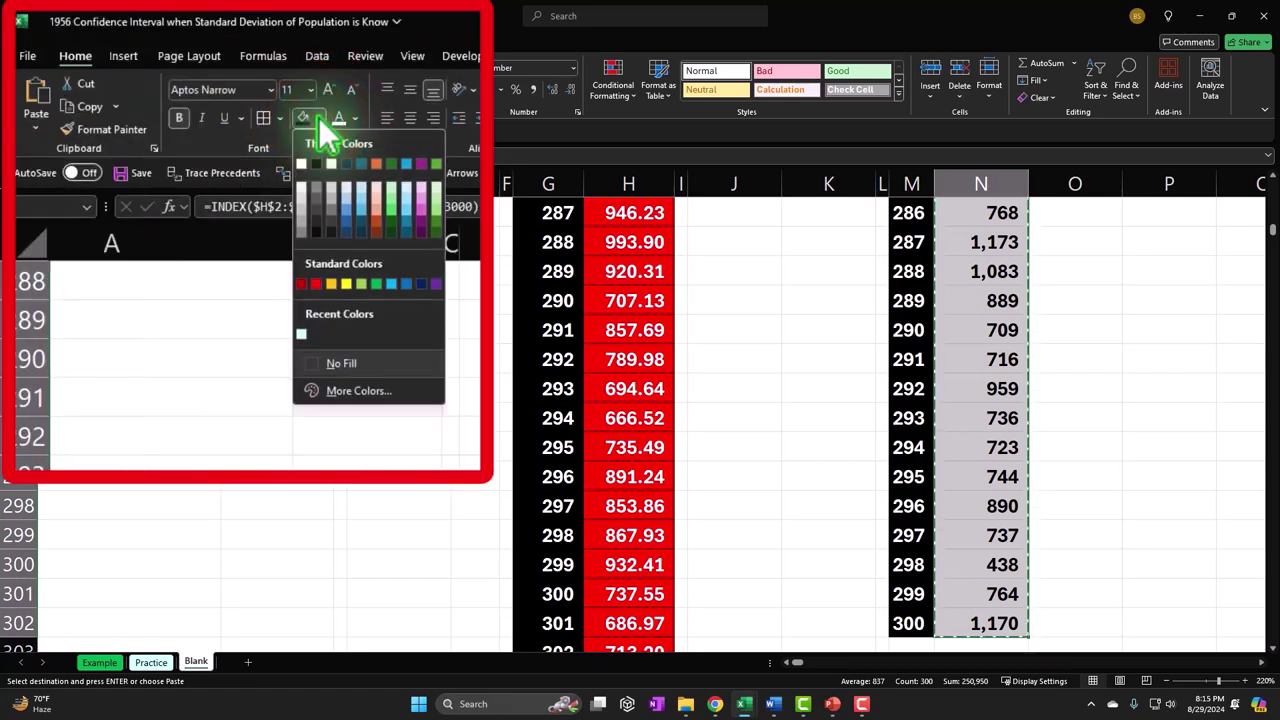
click(301, 334)
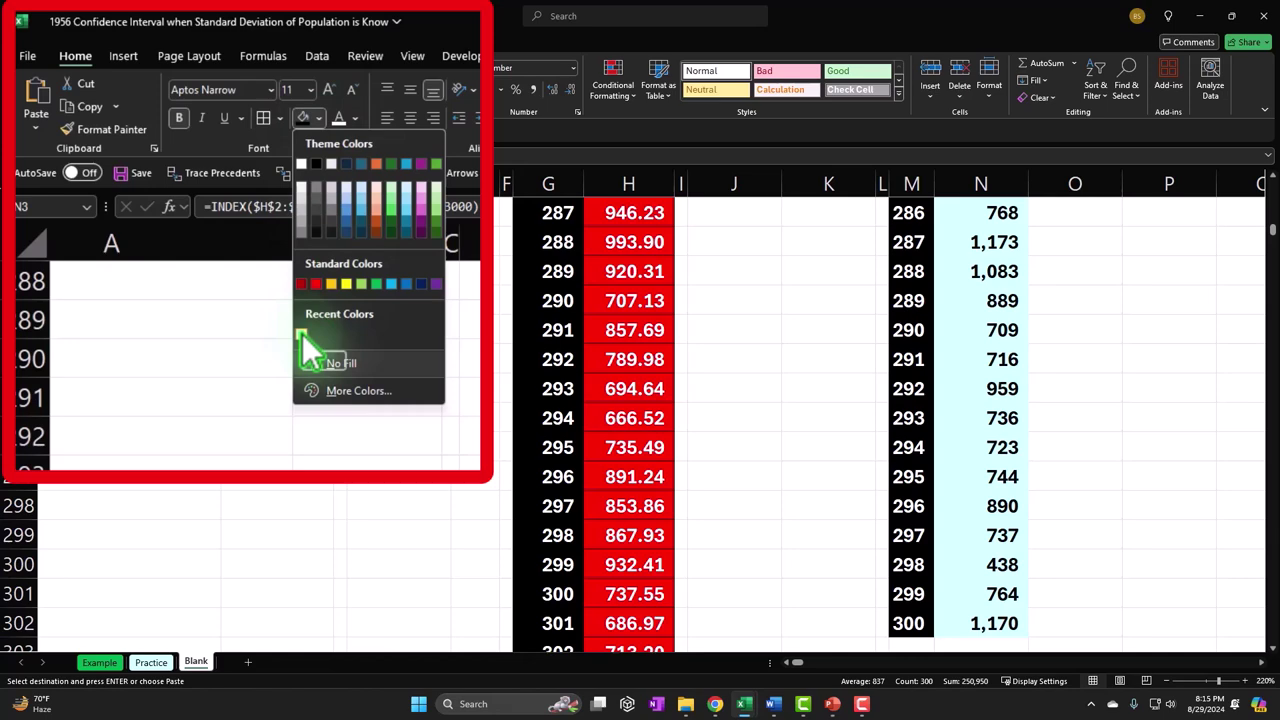
click(342, 388)
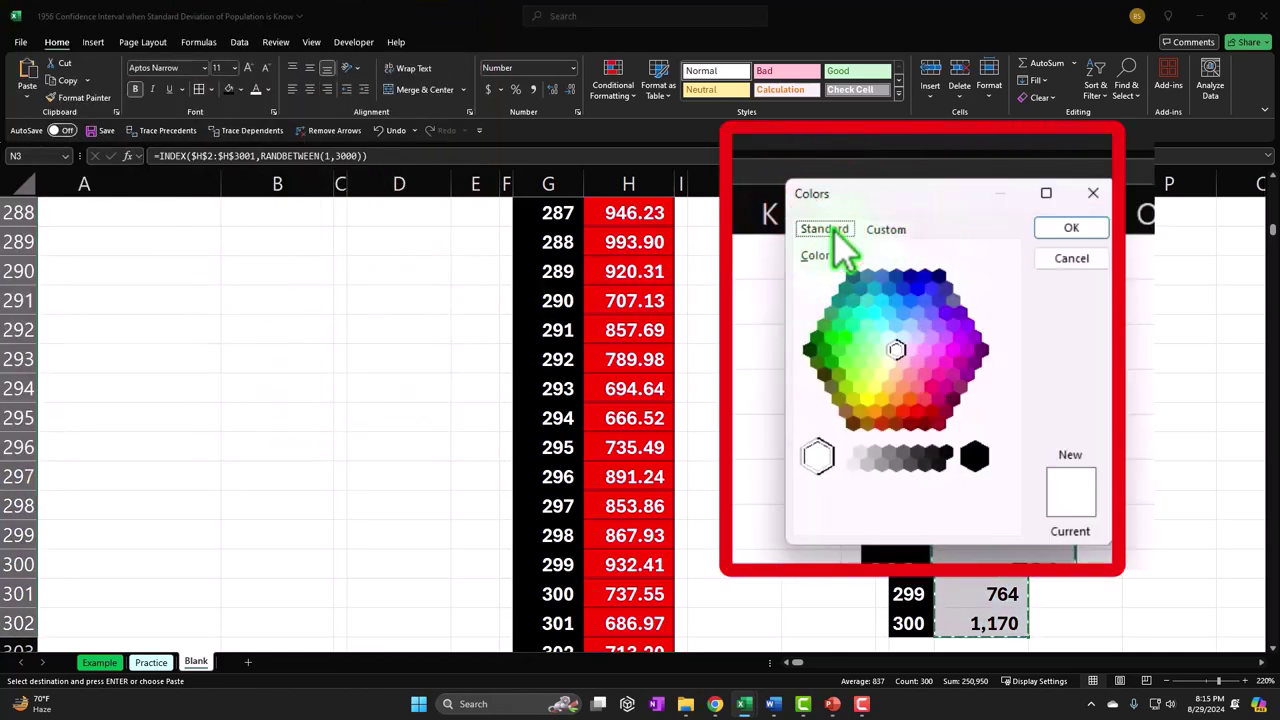
click(890, 333)
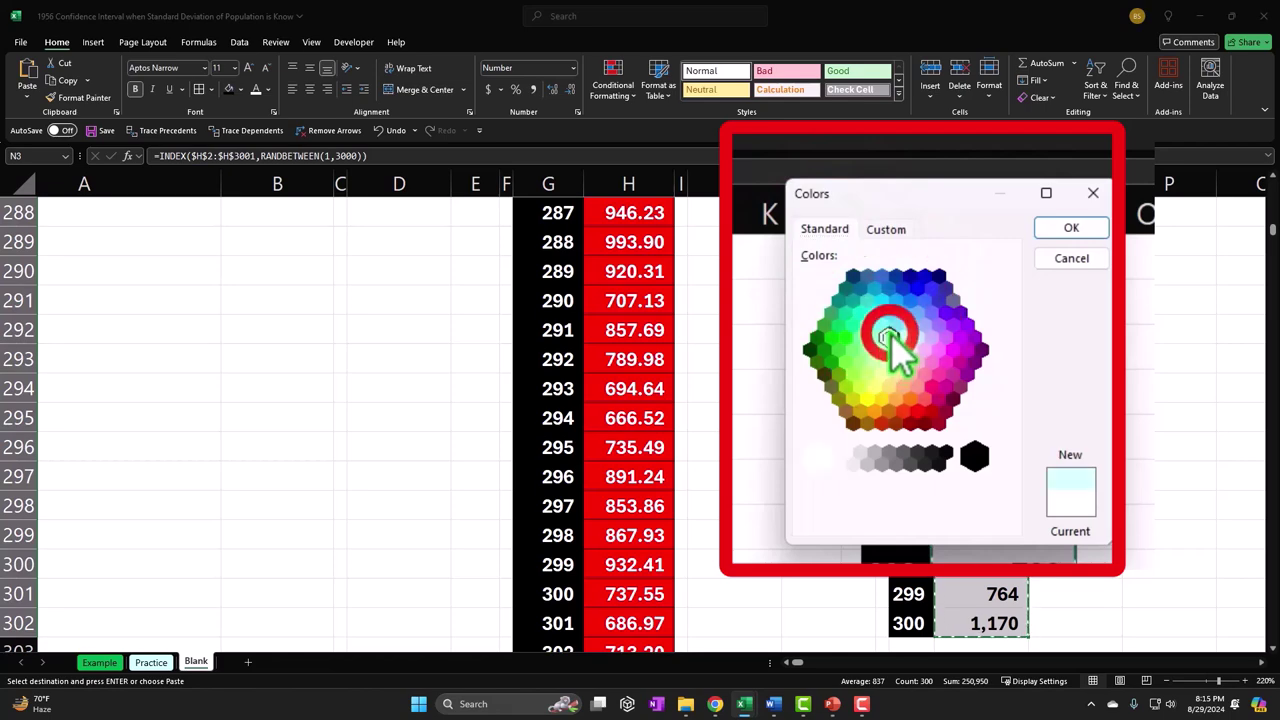
click(1071, 228)
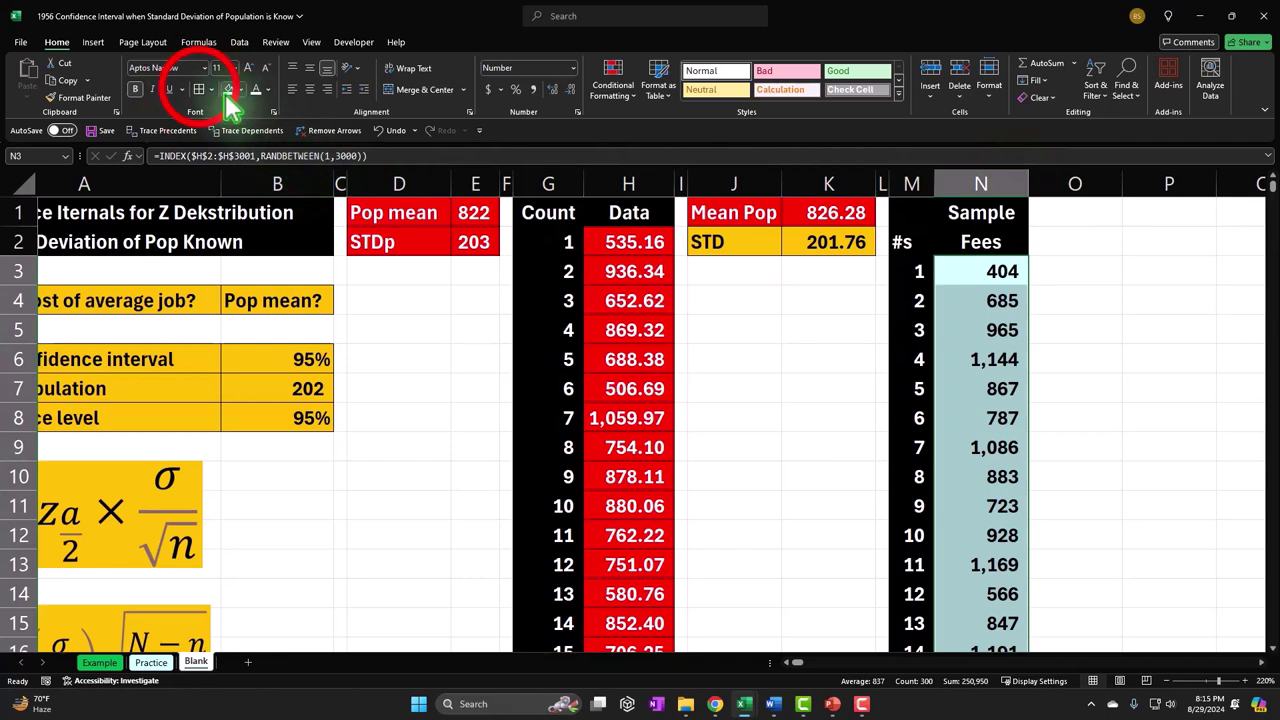
click(828, 359)
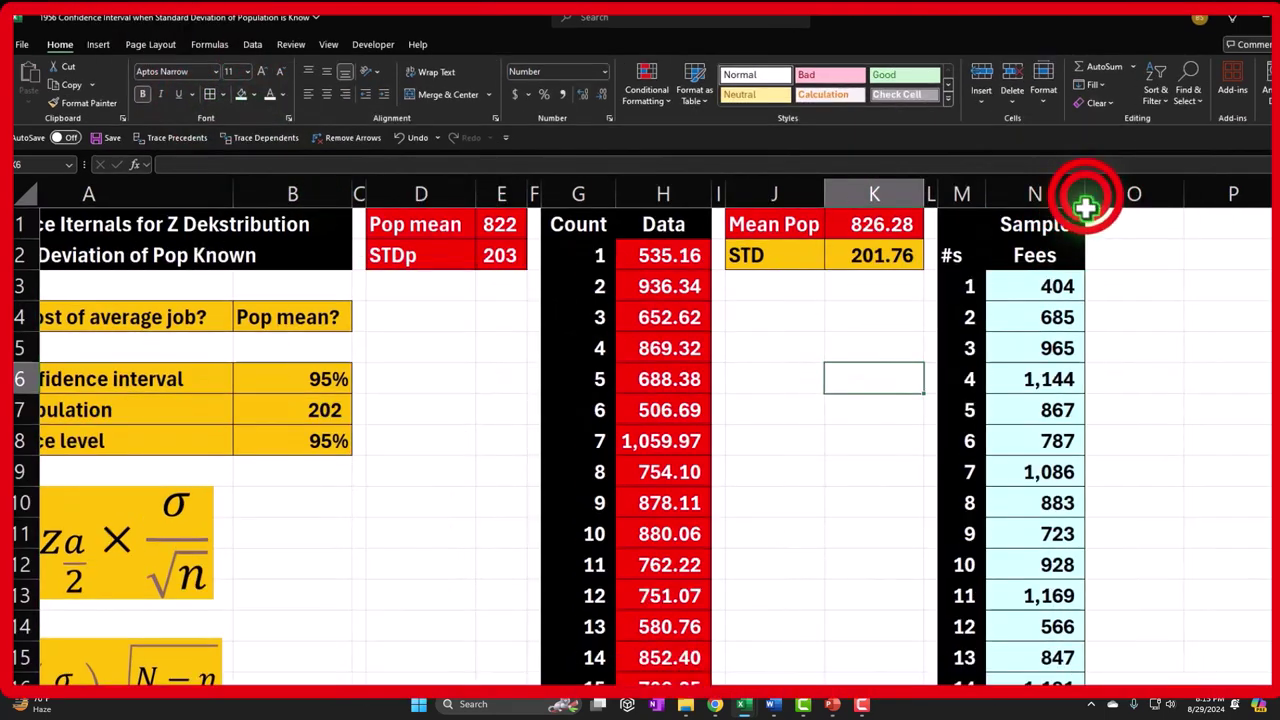
Copy the formatting and narrow width of spacer column L to column O with Format Painter.
click(1088, 286)
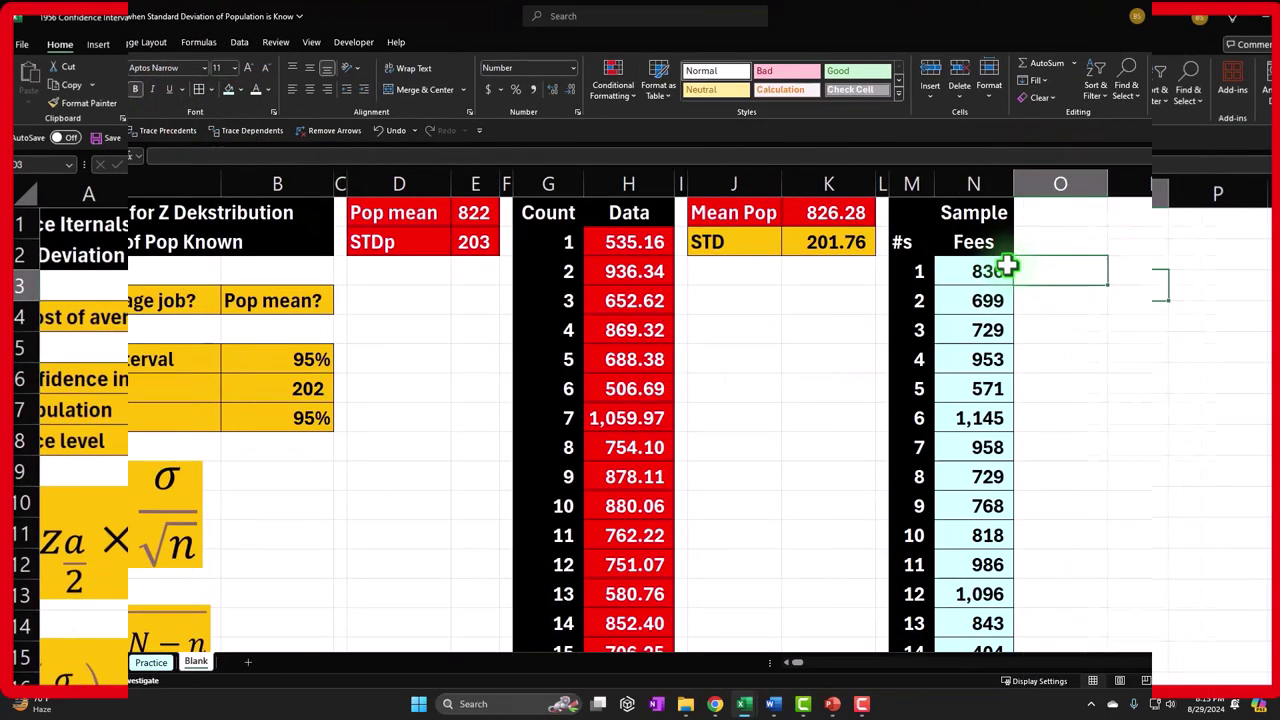
key(Right)
key(Right)
key(Right)
key(Right)
key(Right)
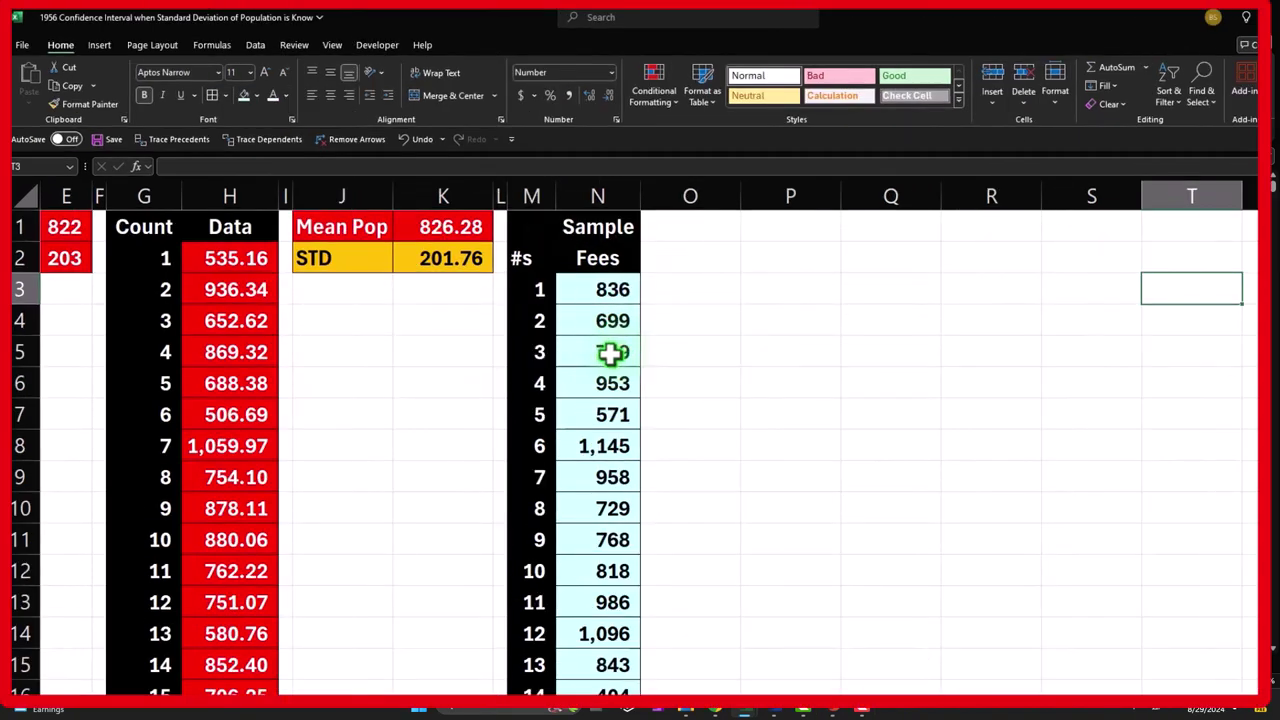
click(498, 196)
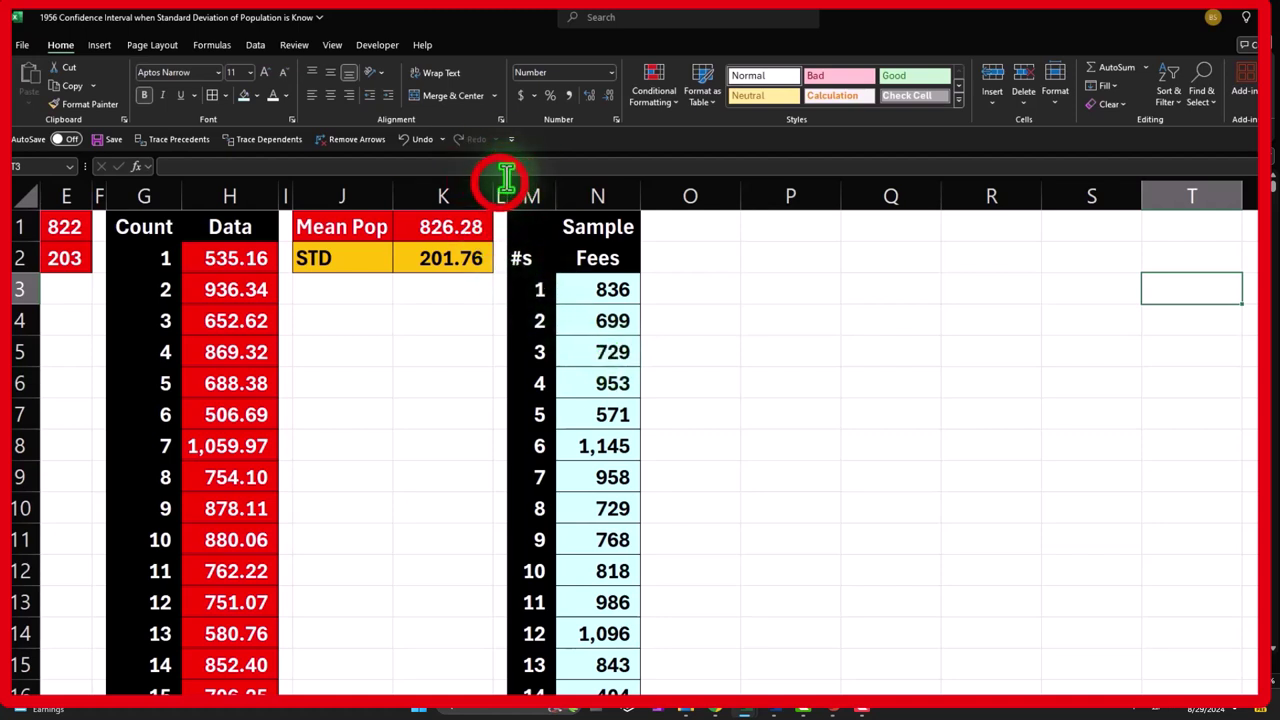
click(78, 98)
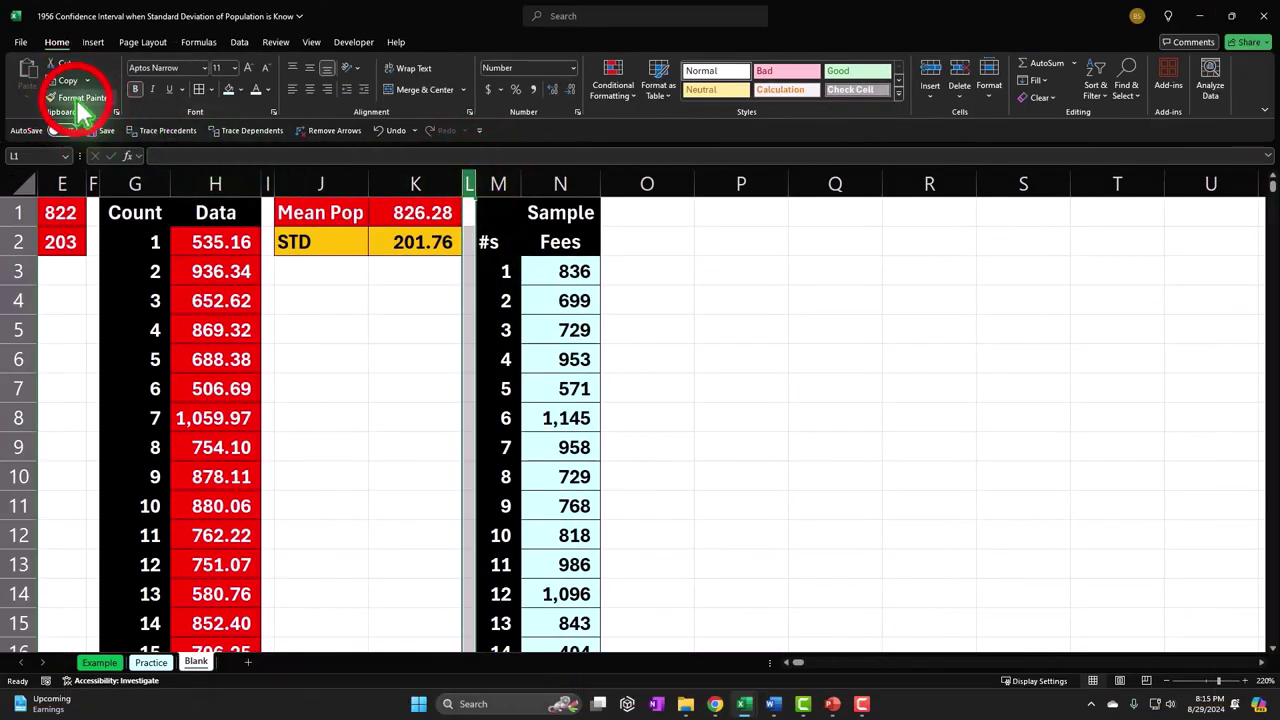
click(656, 183)
Enter the label "n=sample count" in P1 and autofit column P.
click(680, 218)
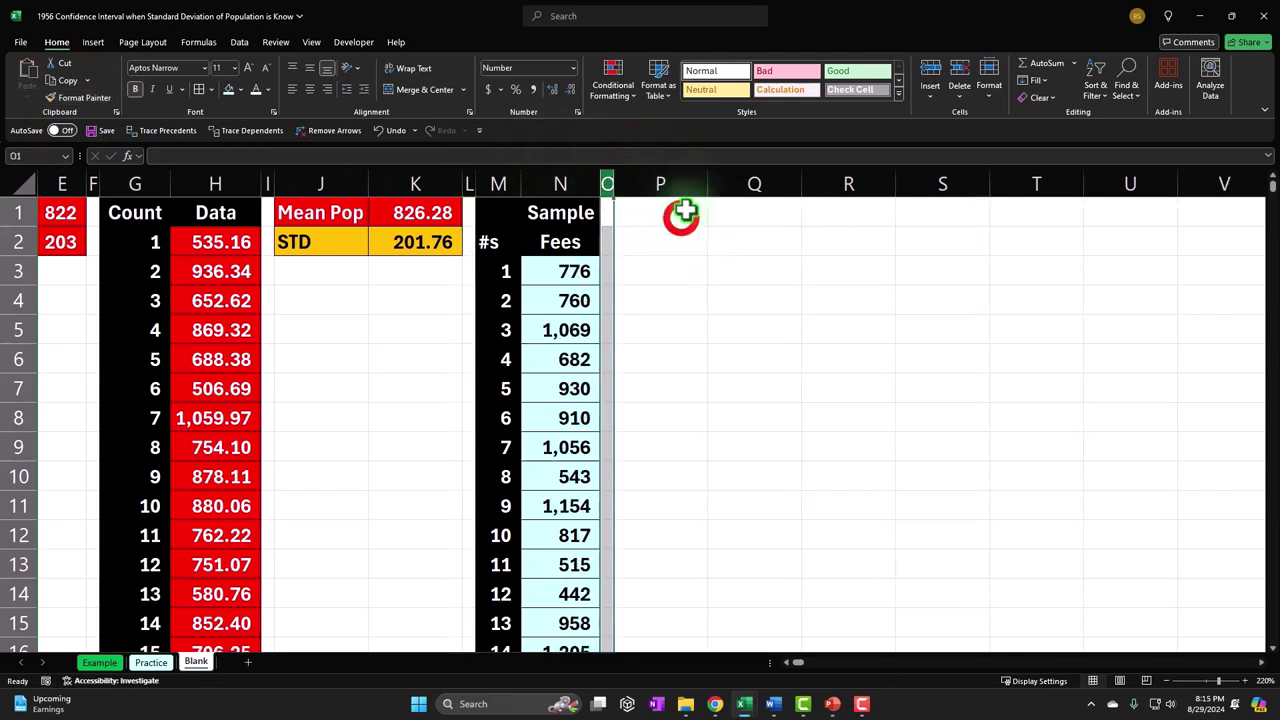
text(n)
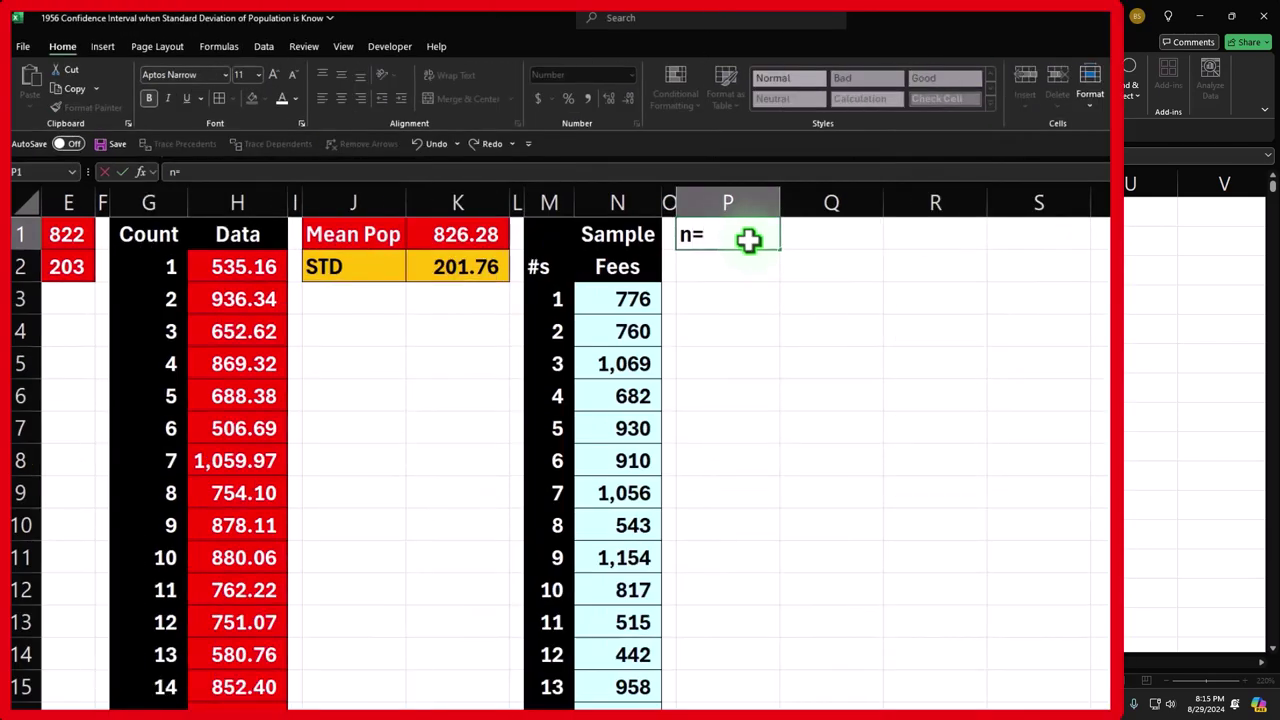
text(=sample count)
click(790, 326)
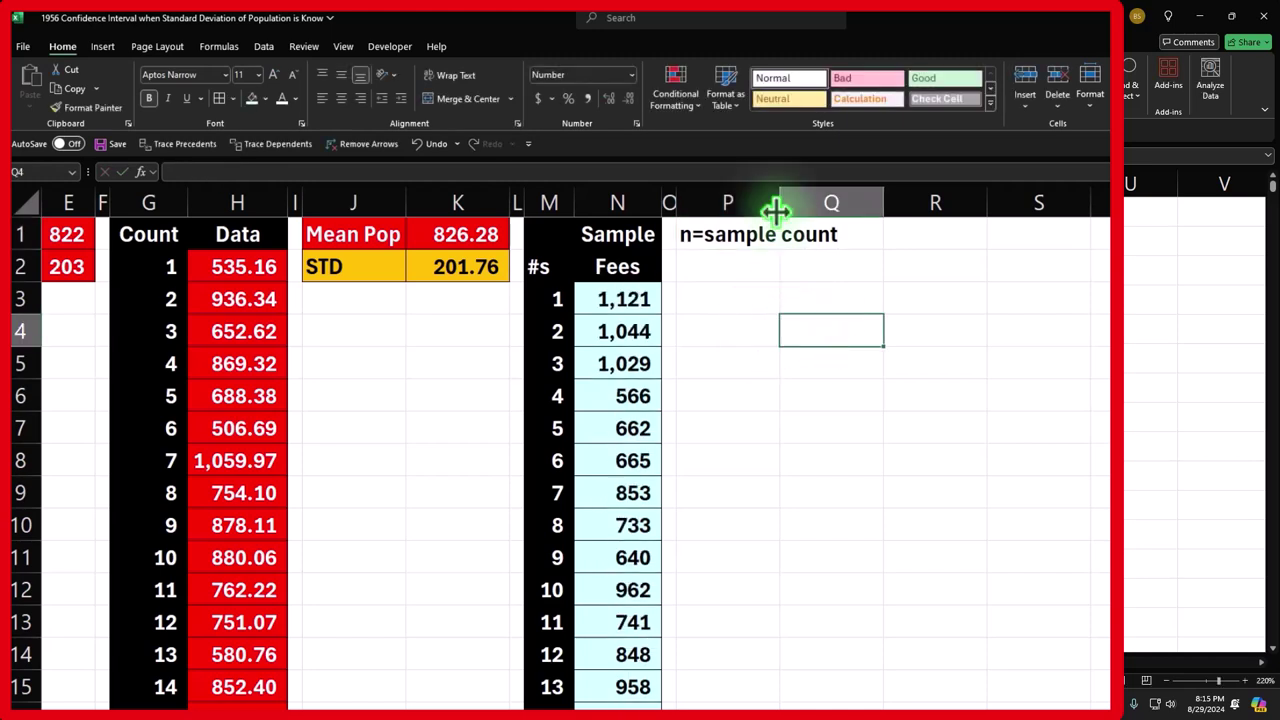
double_click(775, 203)
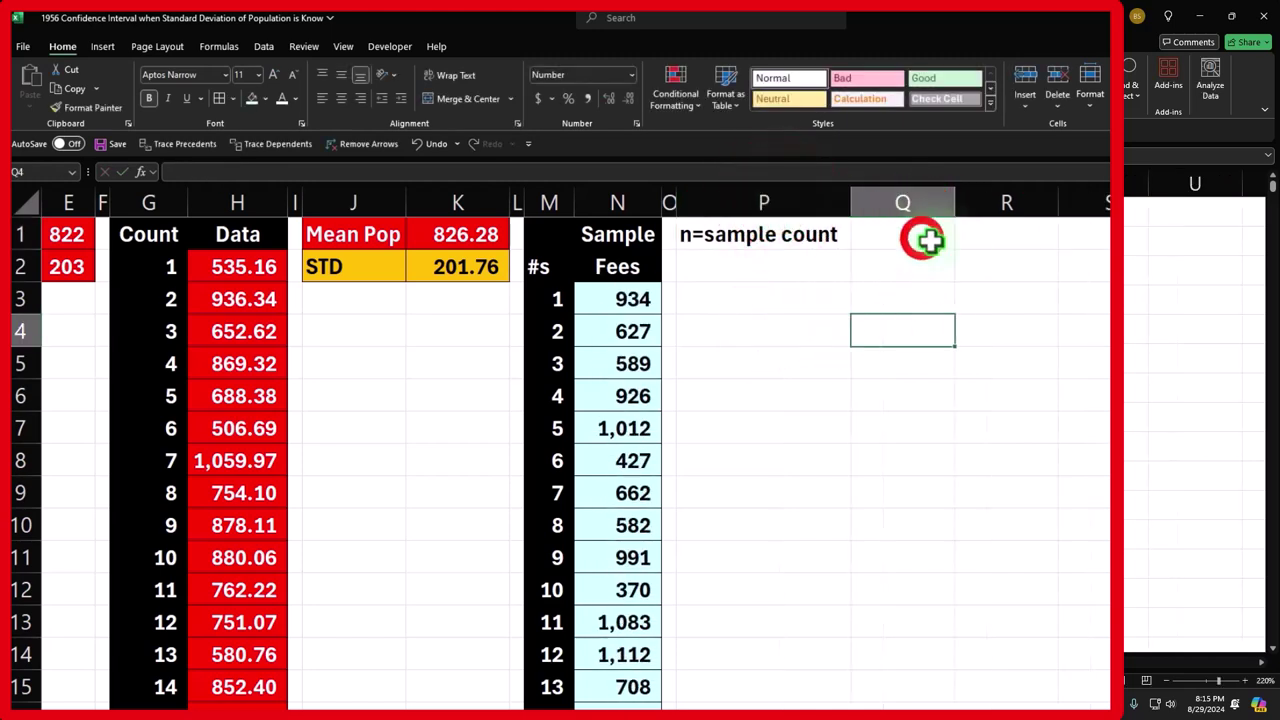
Count the sample fees in Q1 with the formula =COUNT(N3:N302).
click(921, 237)
text(=count)
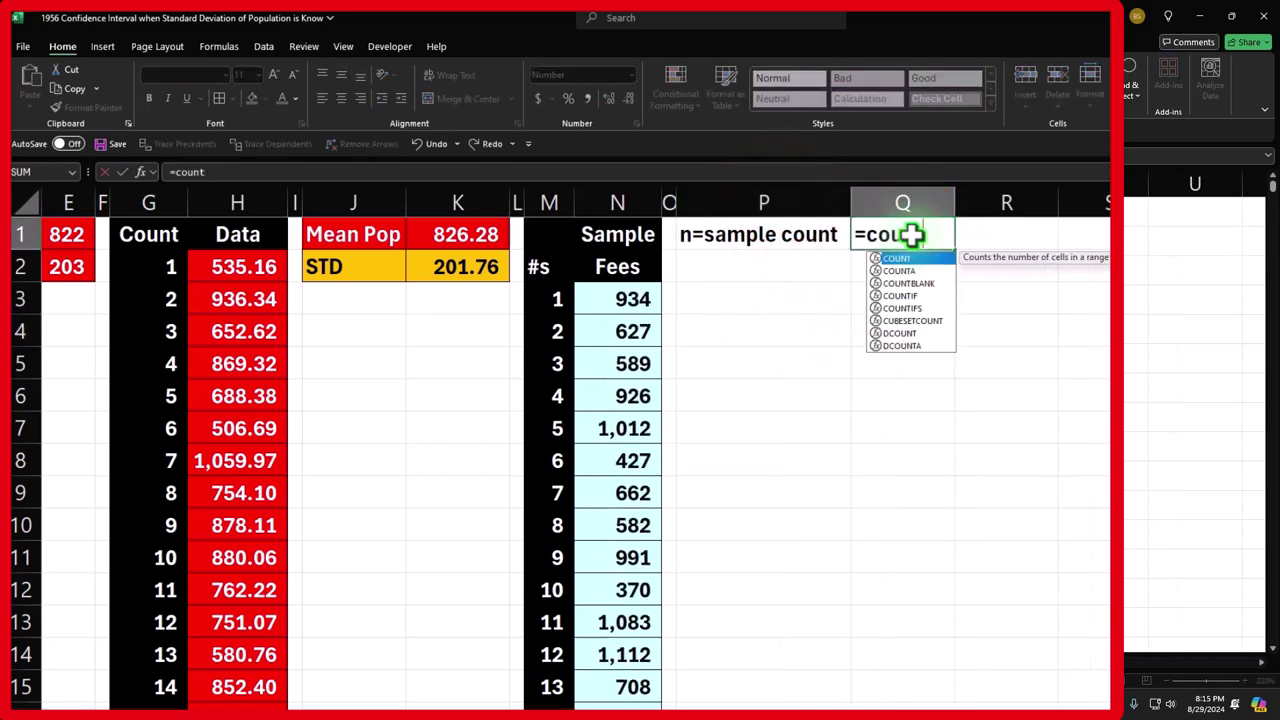
key(Tab)
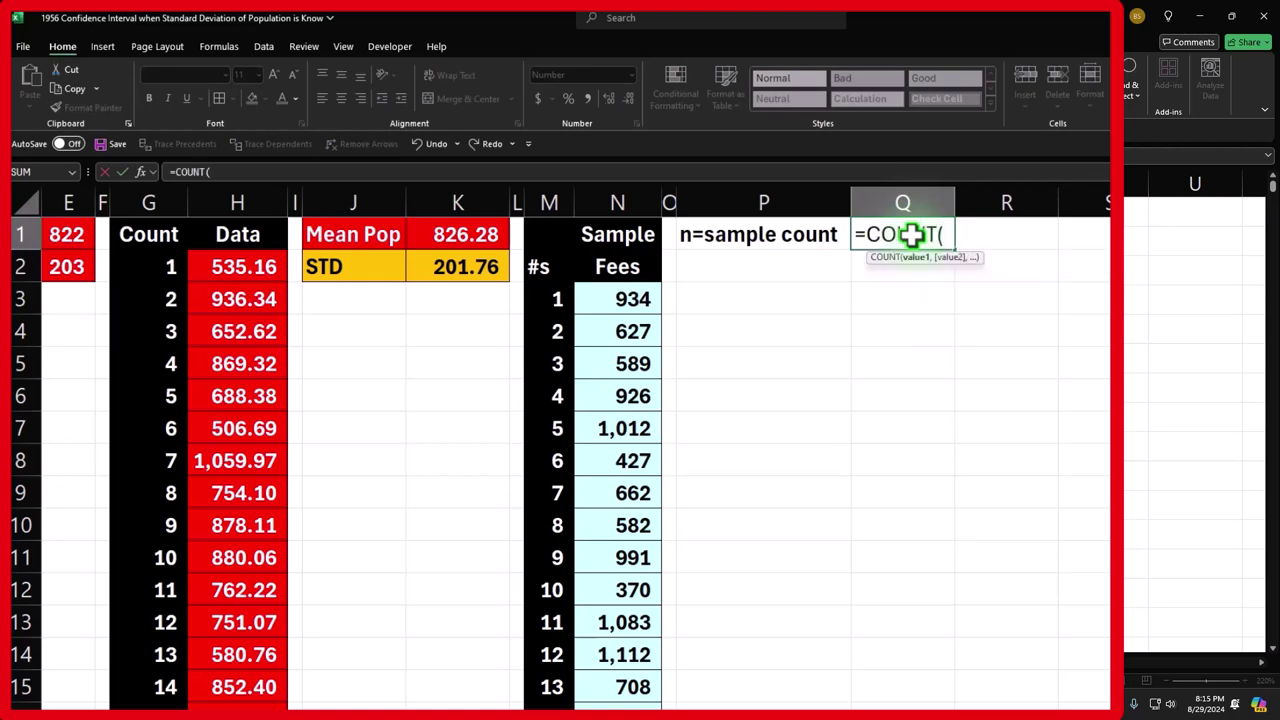
key(Left)
key(Left)
key(Left)
key(Down)
key(Down)
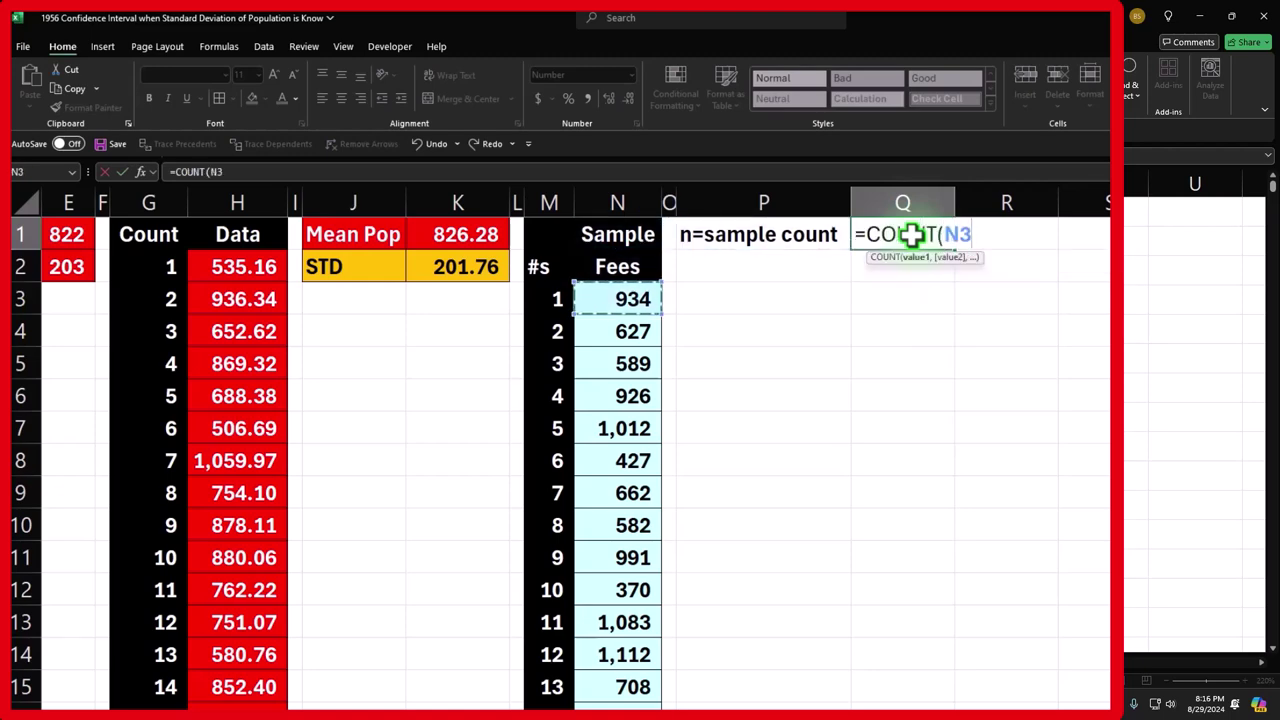
key(ctrl+shift+Down)
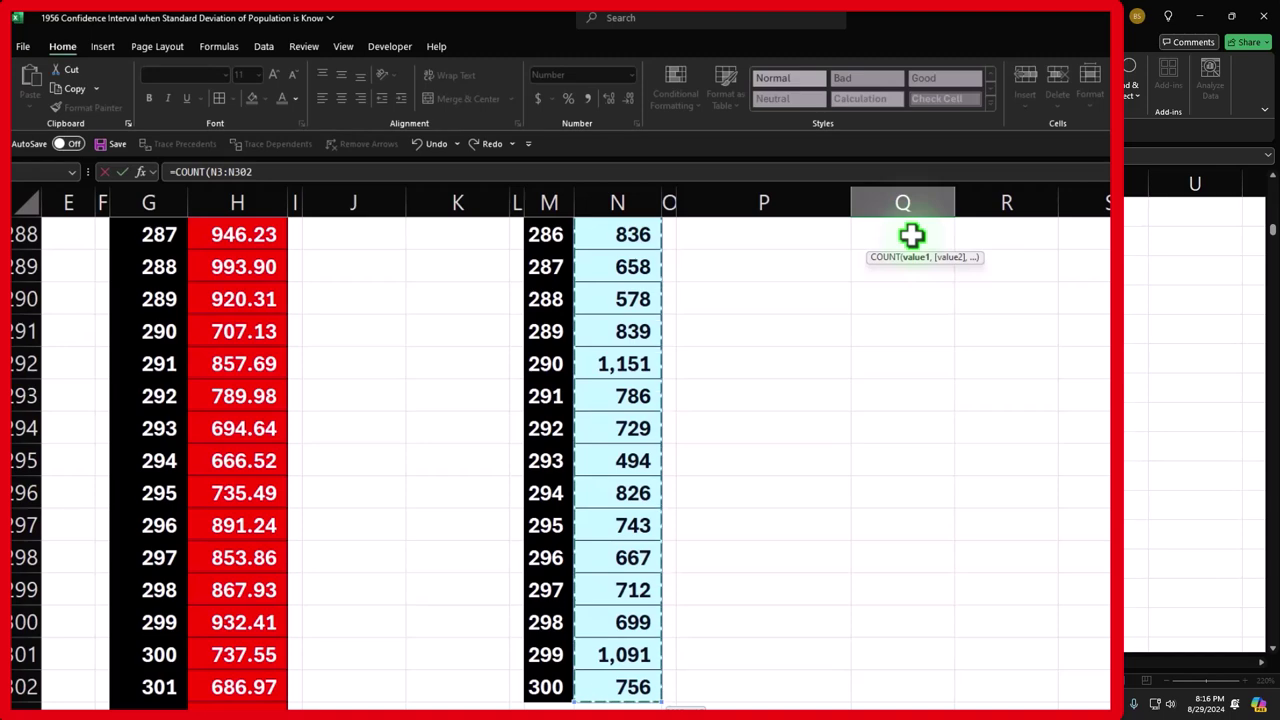
key(Return)
click(912, 235)
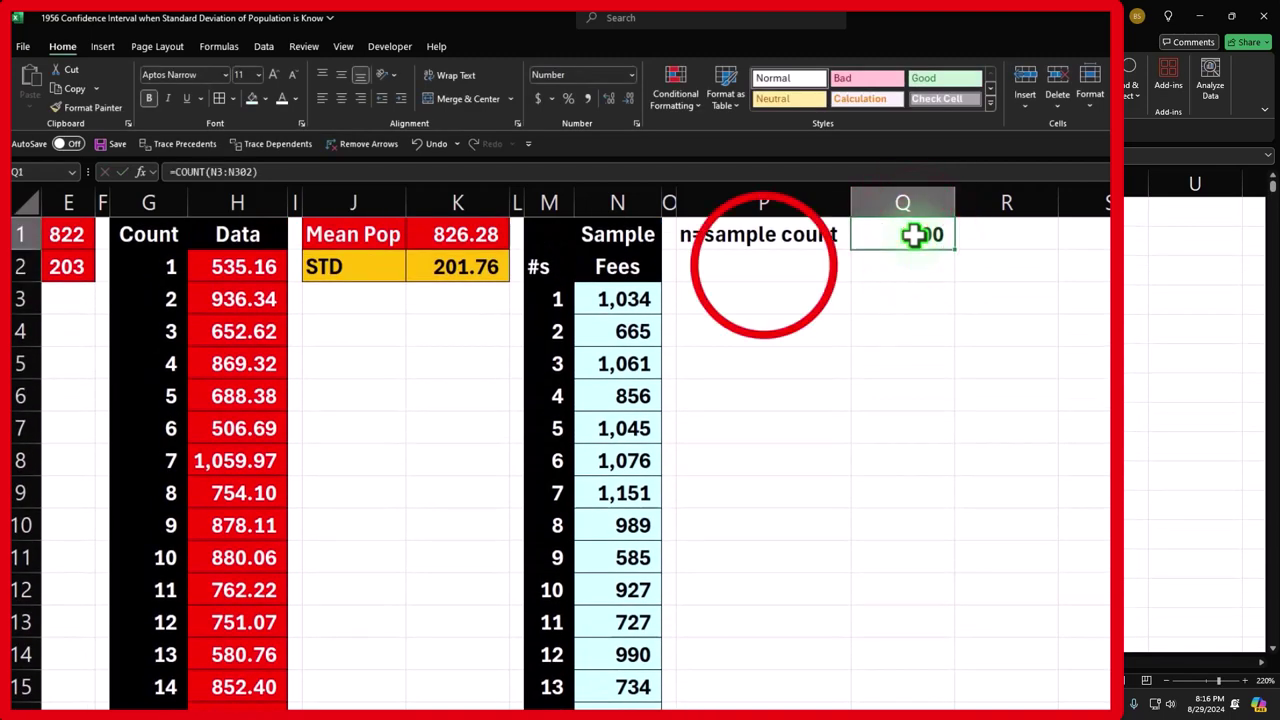
Enter the label "Xbar=Average of sample" in P2 and widen column P to fit it.
click(758, 263)
text(Xbar=Average of sample)
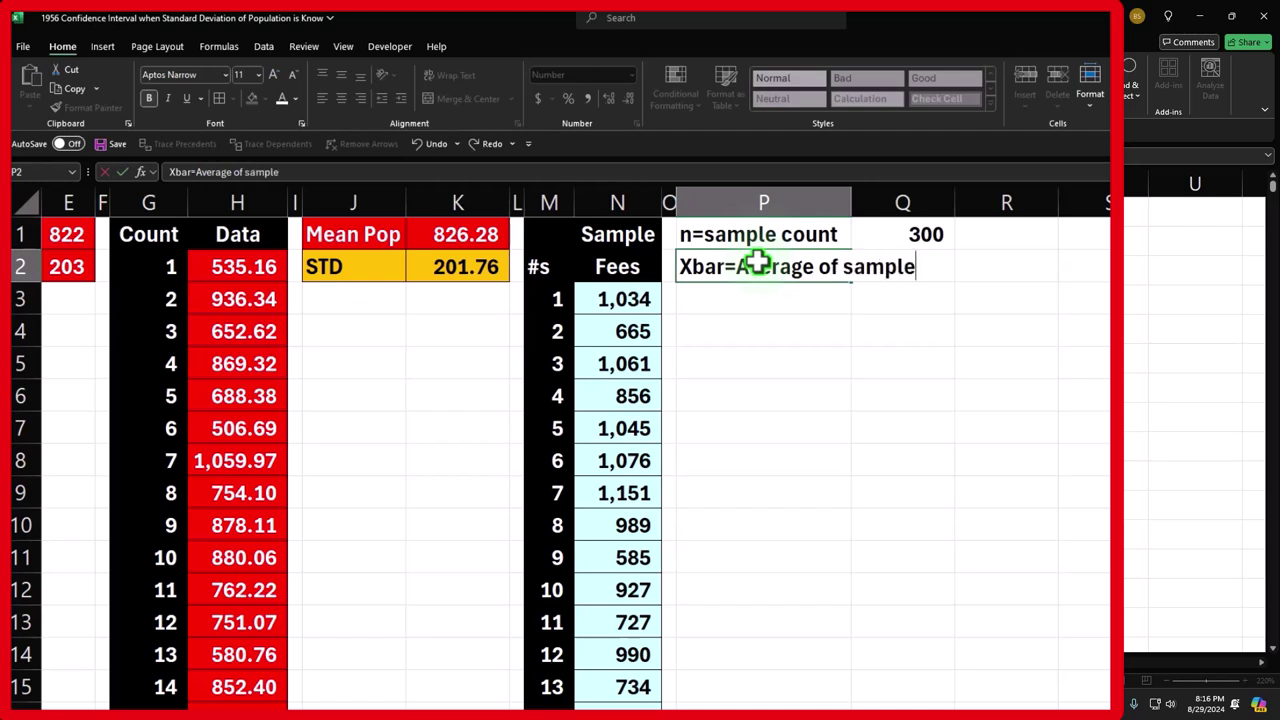
key(Tab)
drag(852, 204, 931, 193)
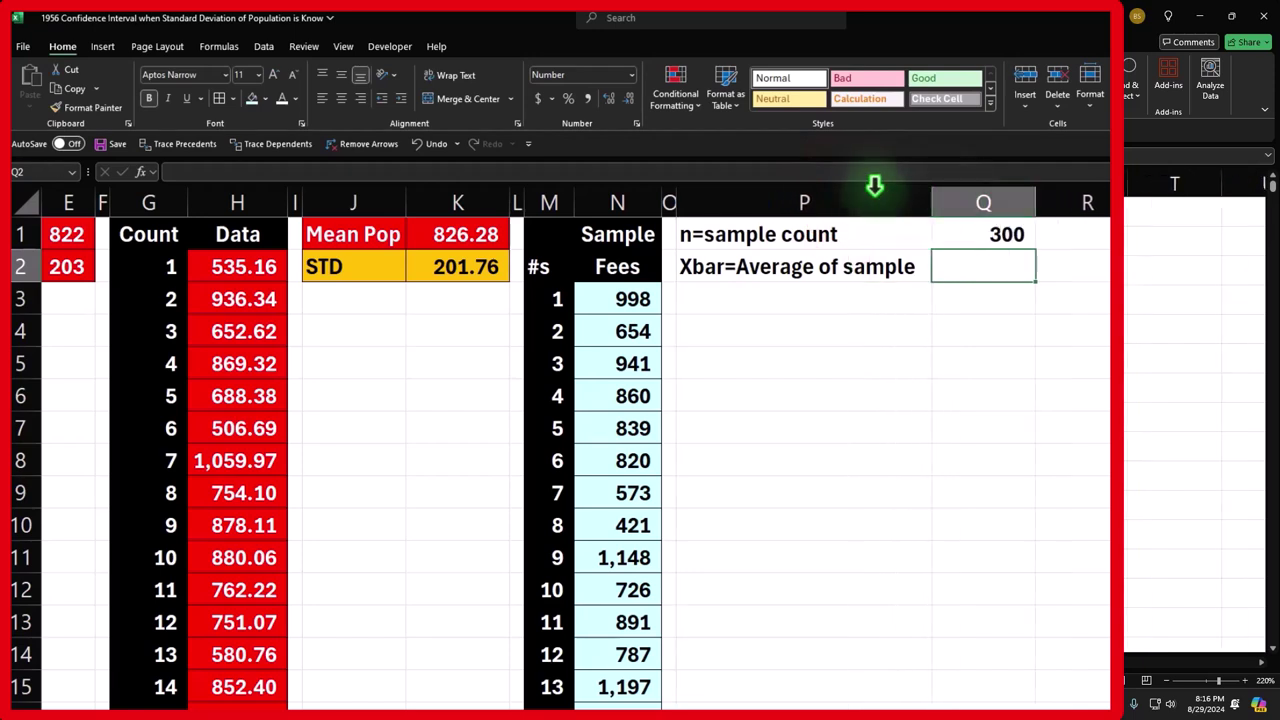
Calculate the sample mean in Q2 with an AVERAGE formula over N3:N302.
click(460, 228)
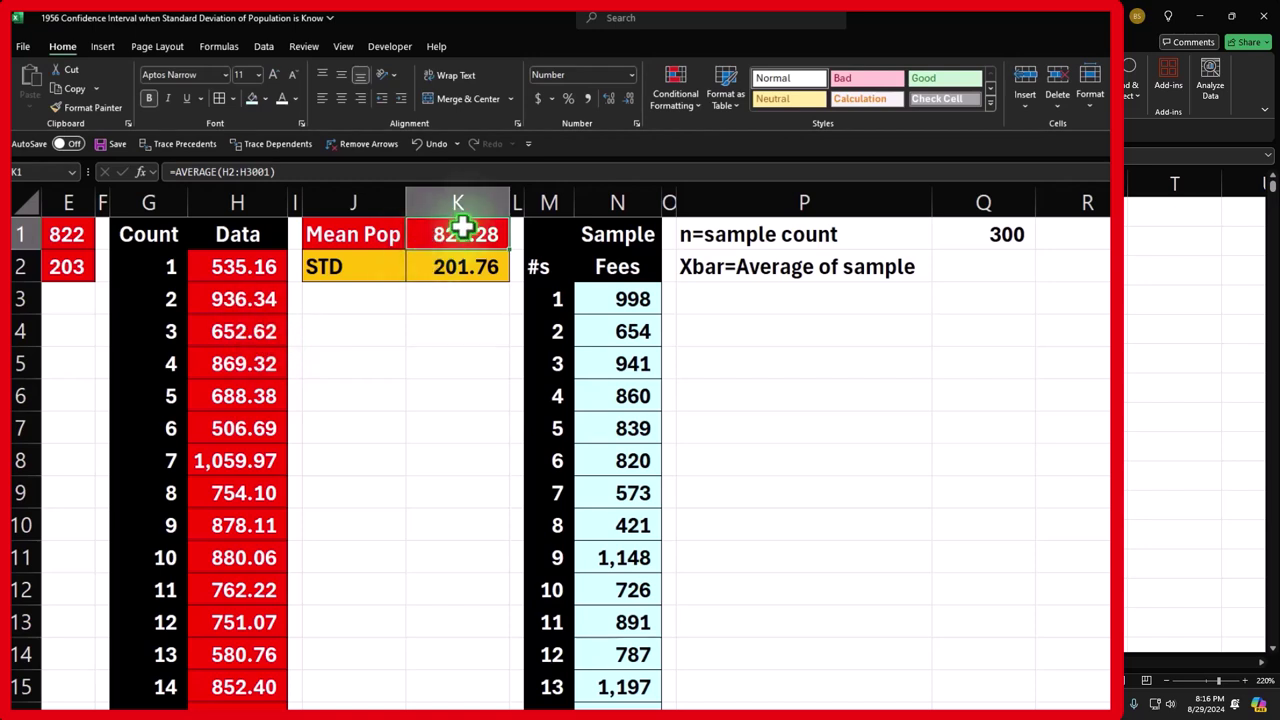
click(995, 263)
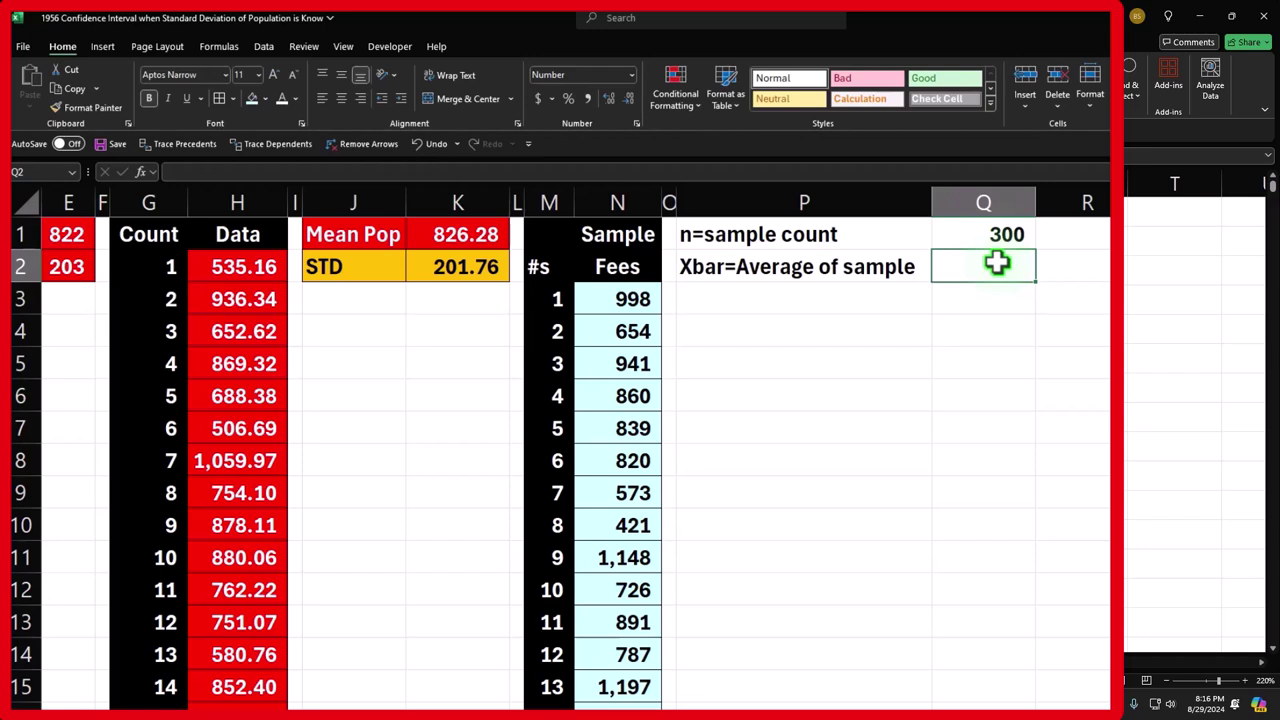
text(=aver)
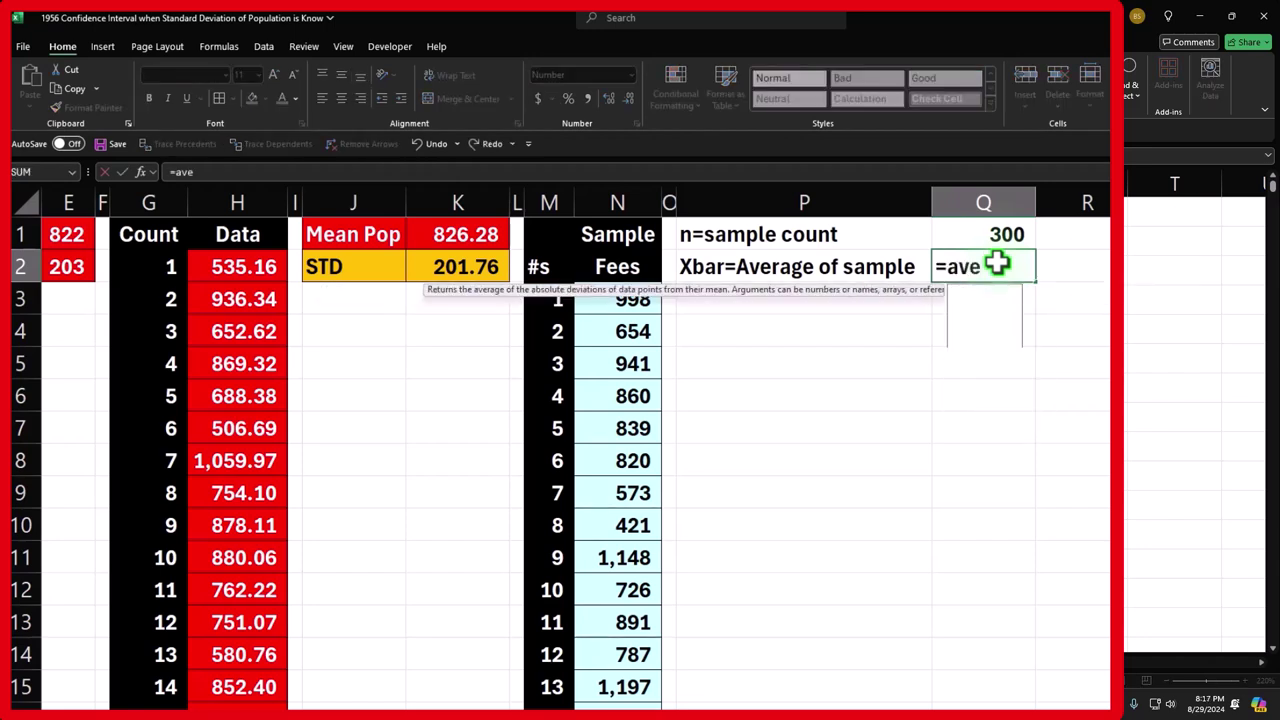
key(Tab)
key(Left)
key(Left)
key(Left)
key(Down)
key(ctrl+shift+Down)
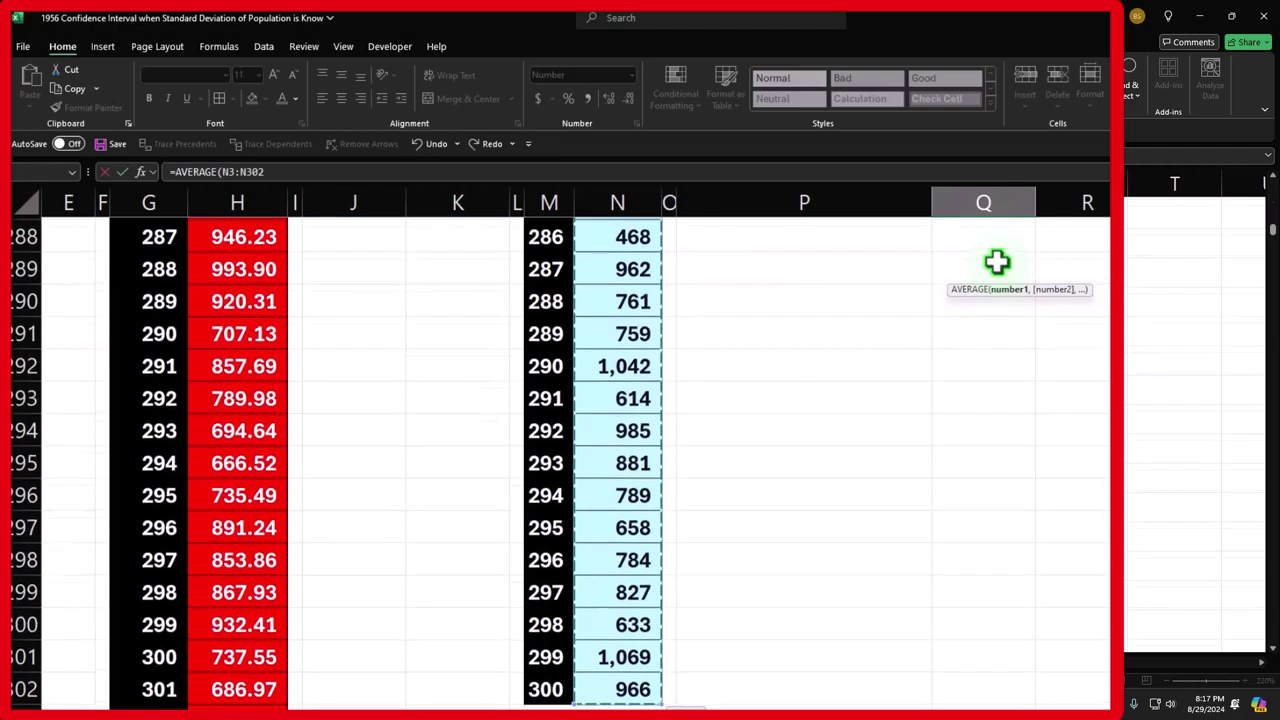
key(ctrl+BackSpace)
key(Return)
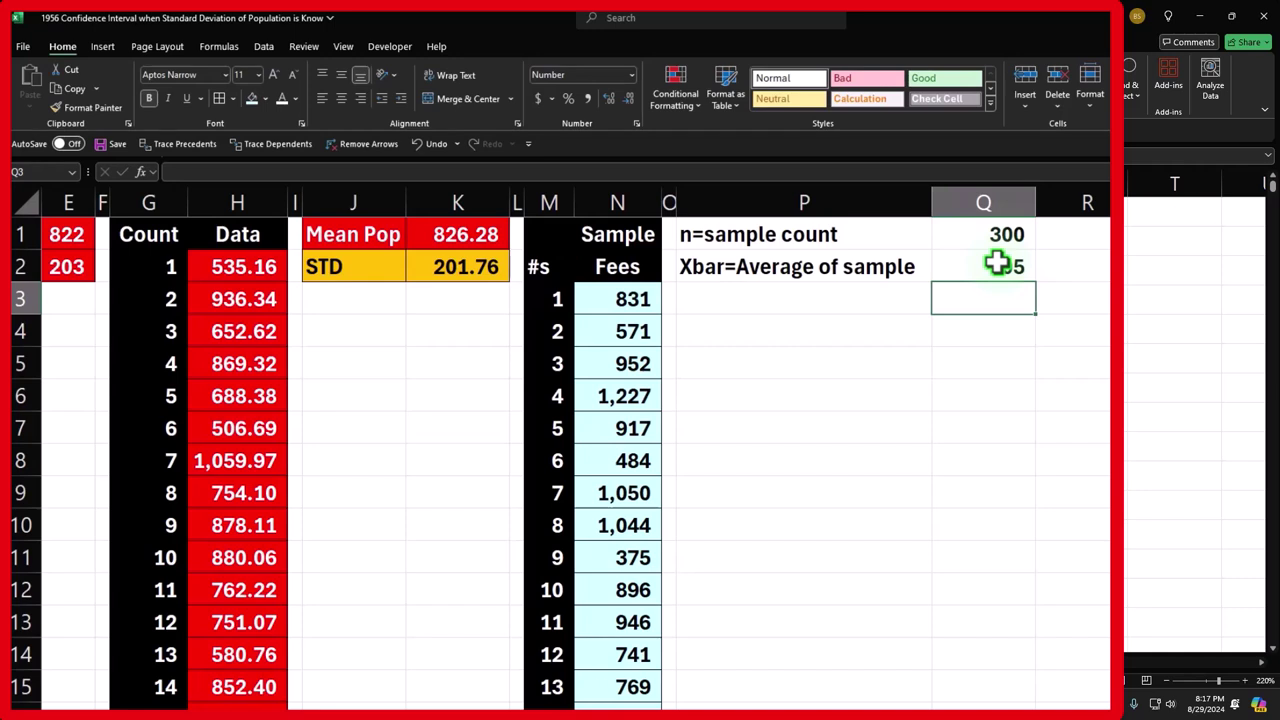
Enter the label "STDp" in P3.
click(490, 234)
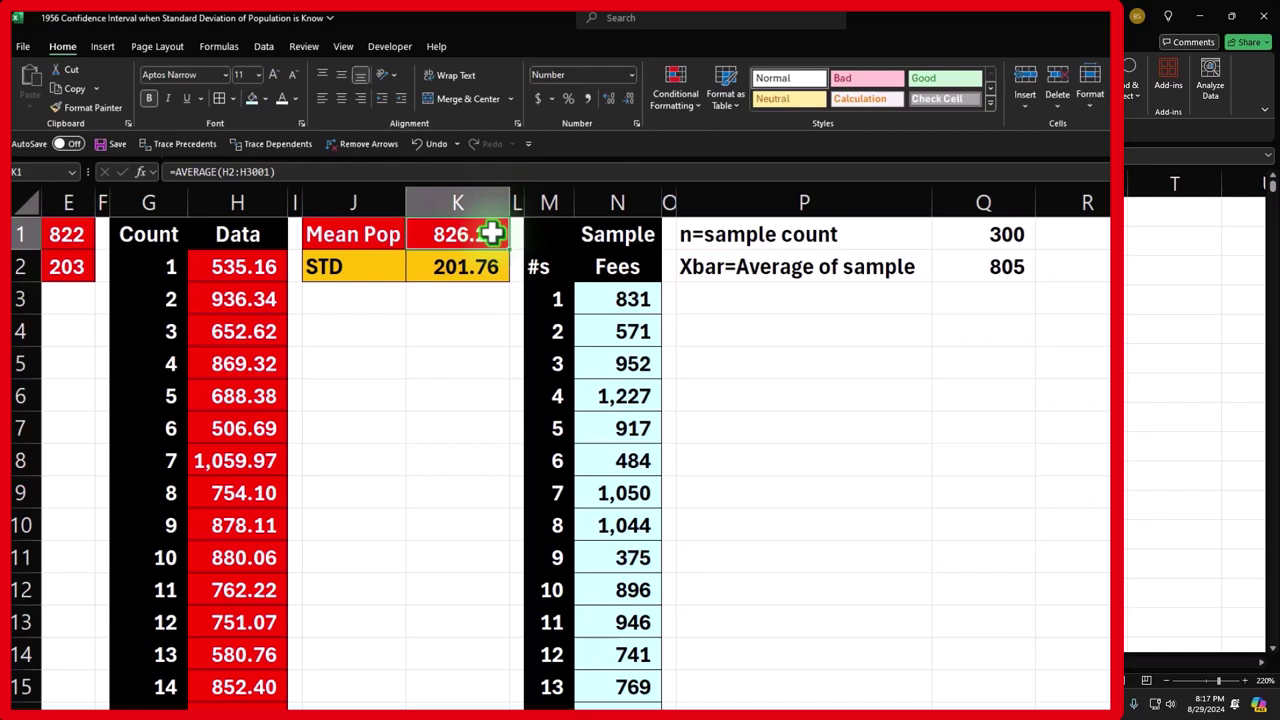
click(750, 296)
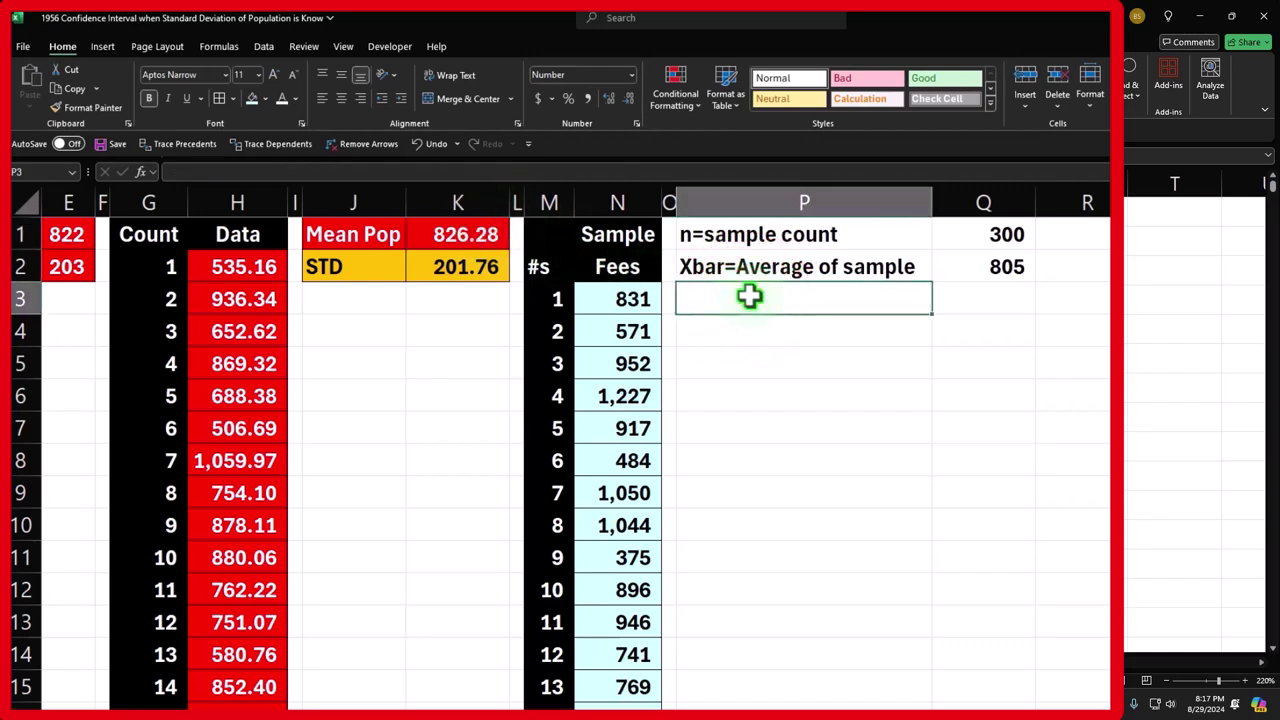
text(STDp)
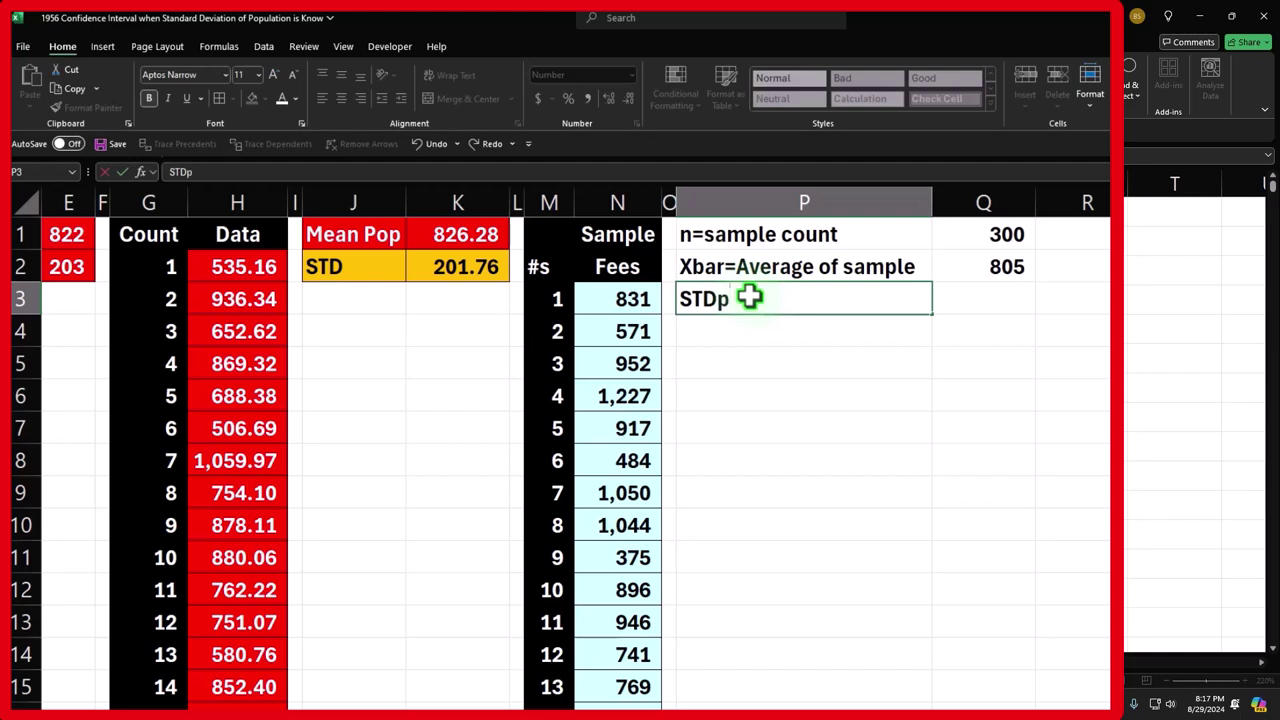
key(Tab)
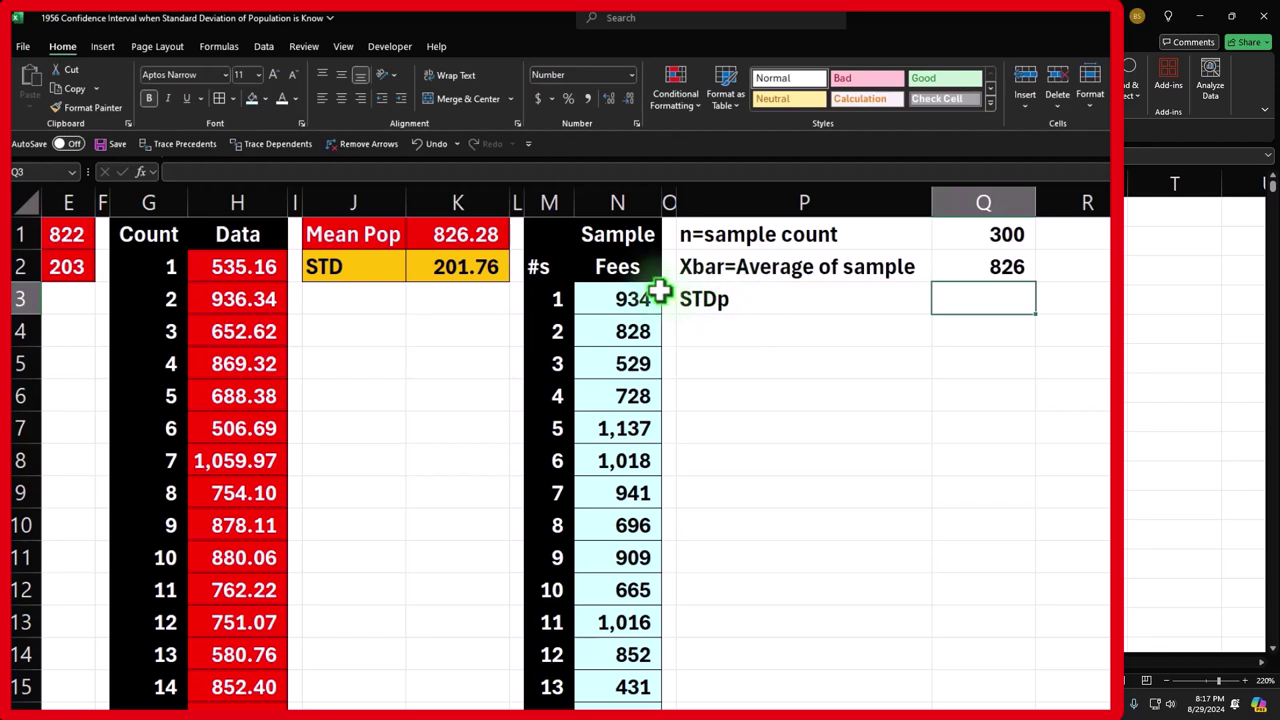
Link Q3 to the population standard deviation with the formula =K2.
text(=)
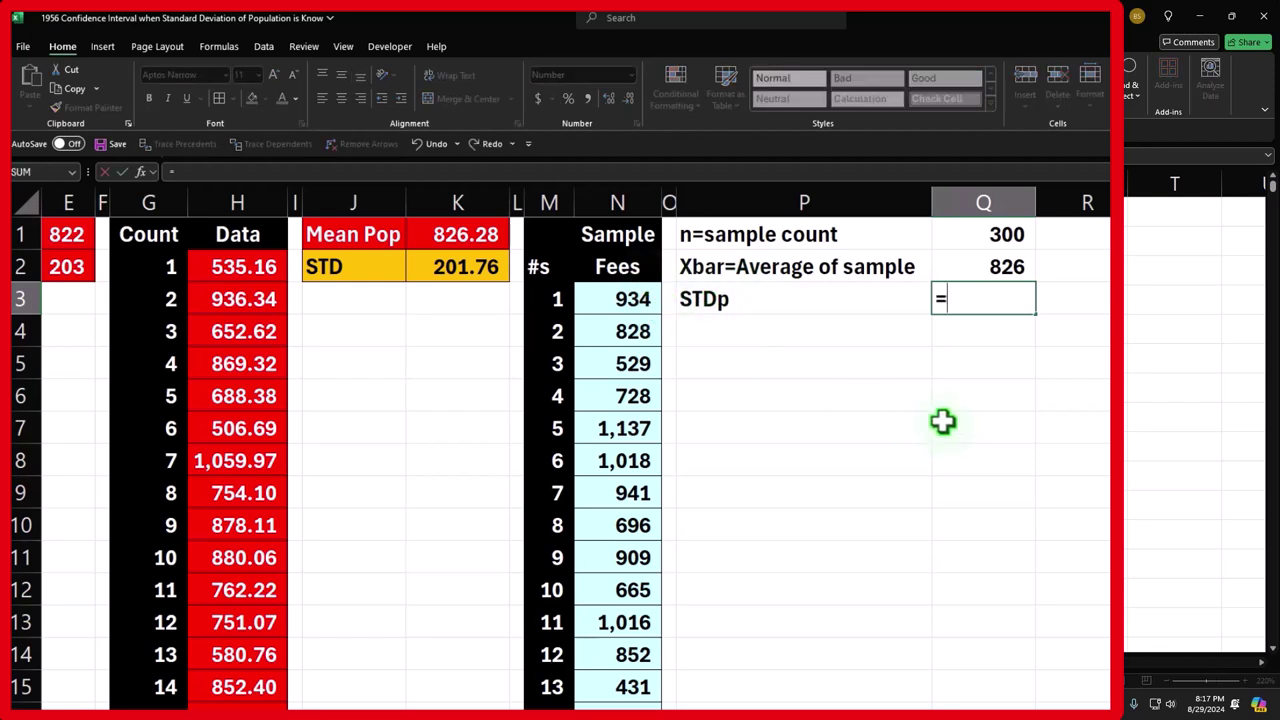
key(Left)
key(Left)
key(Left)
key(Left)
key(Left)
key(Left)
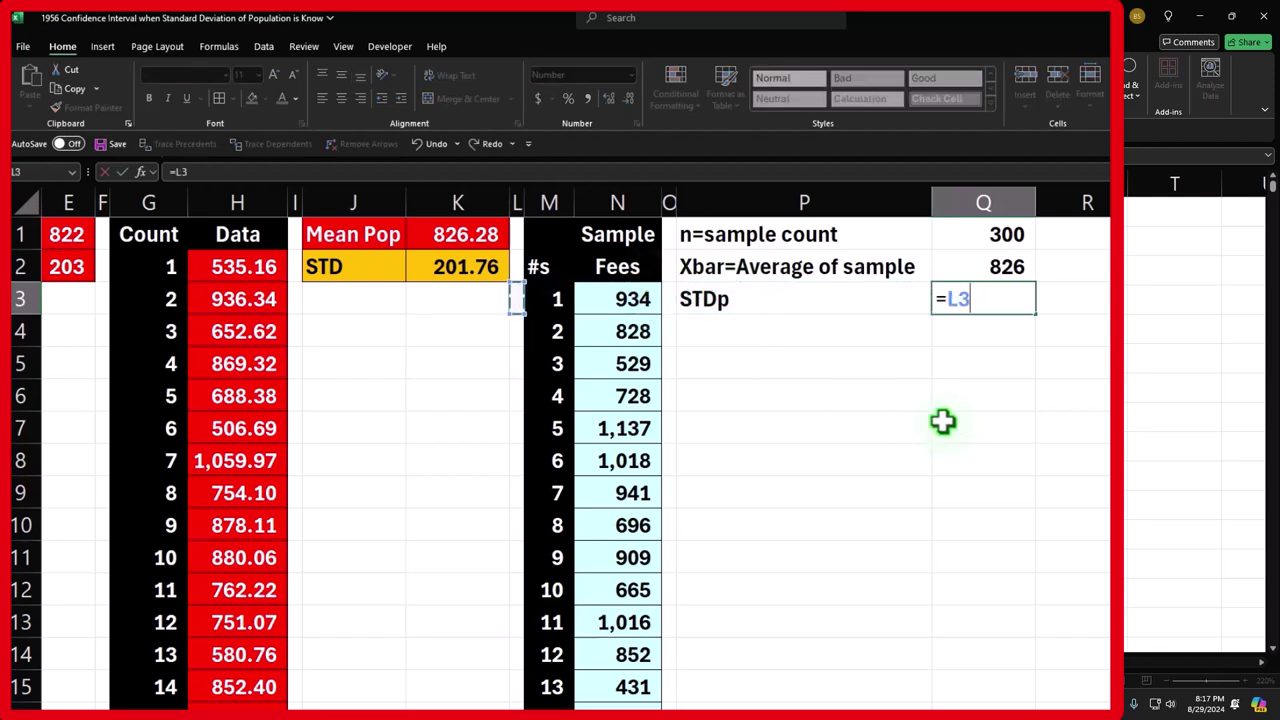
key(Up)
key(Return)
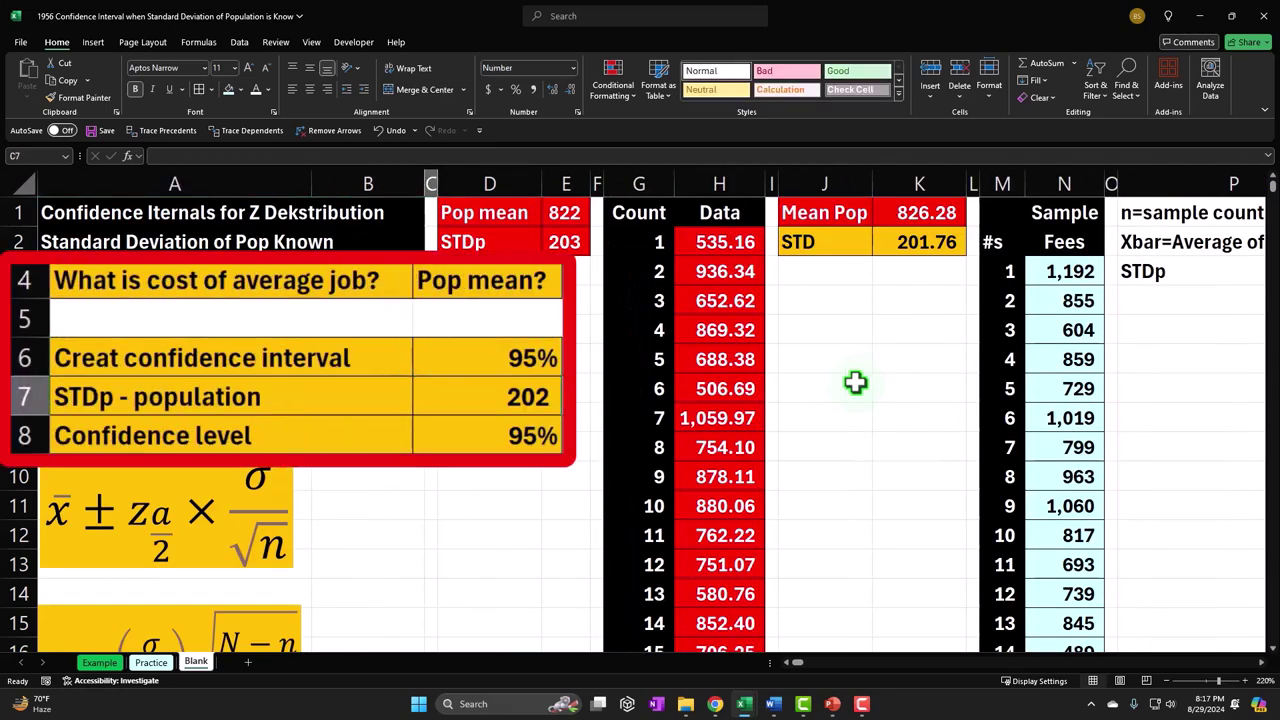
Examine the given problem data and the population STD cells, comparing them with the STDp entry in Q3.
key(Up)
key(Up)
key(Up)
key(Up)
key(Right)
key(Right)
key(Right)
key(Right)
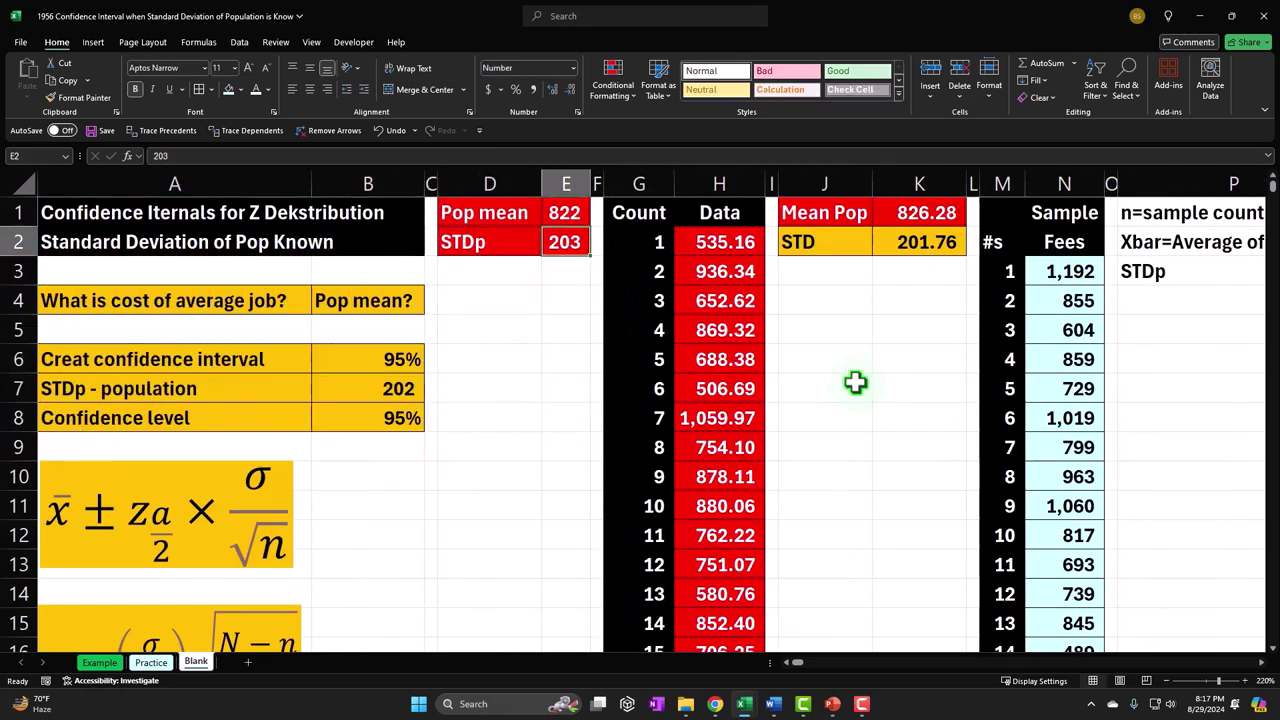
key(Right)
key(Right)
key(Right)
key(Right)
key(Right)
key(Right)
key(Right)
key(Right)
key(Right)
key(Right)
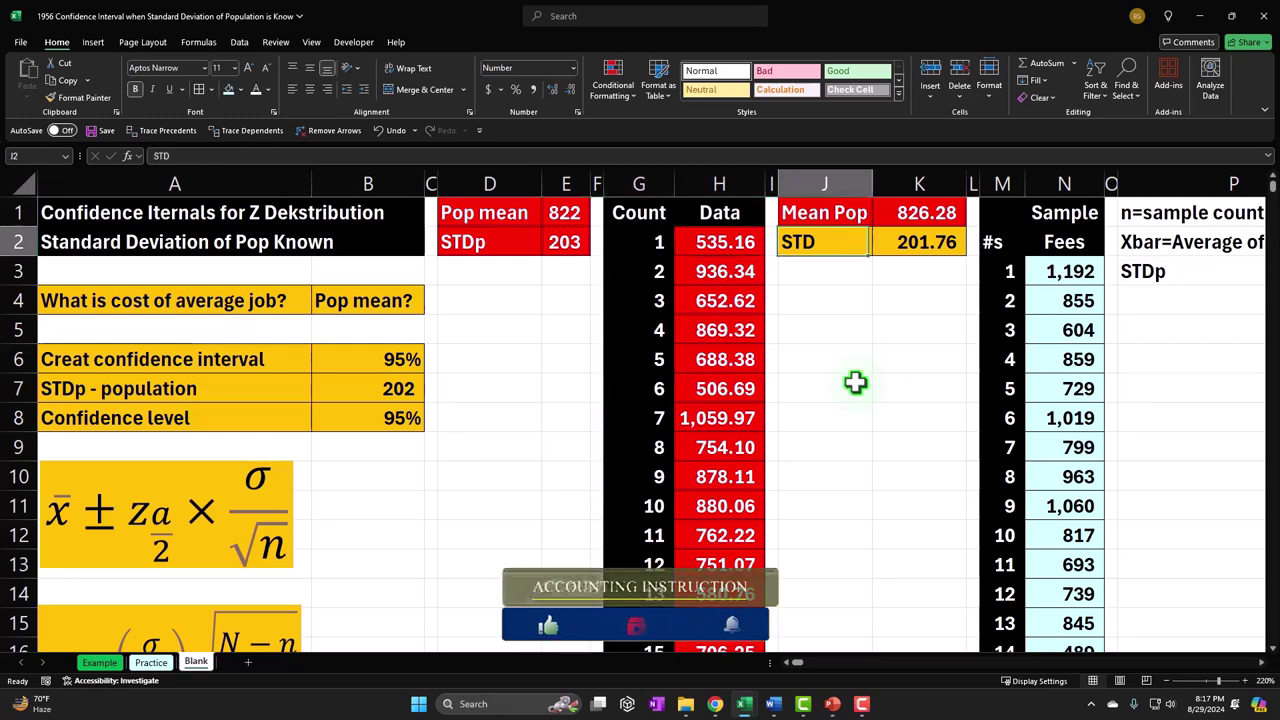
key(Right)
key(Right)
key(Right)
key(Right)
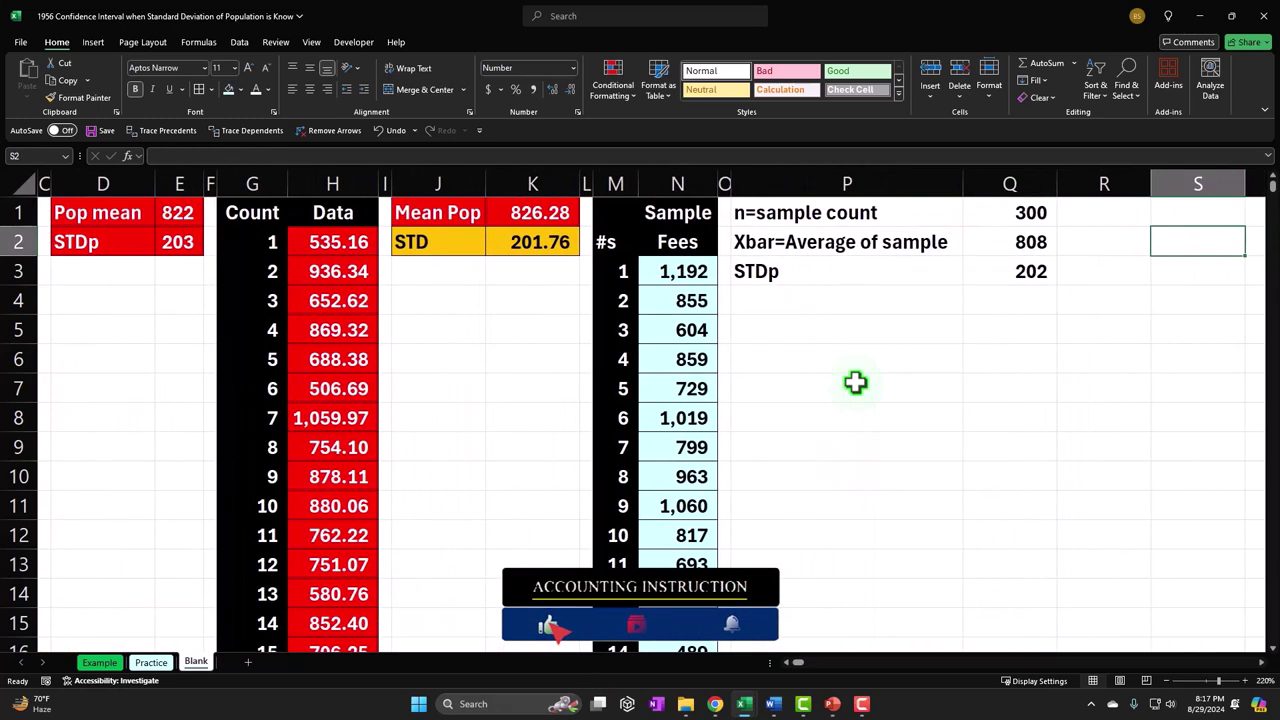
key(Right)
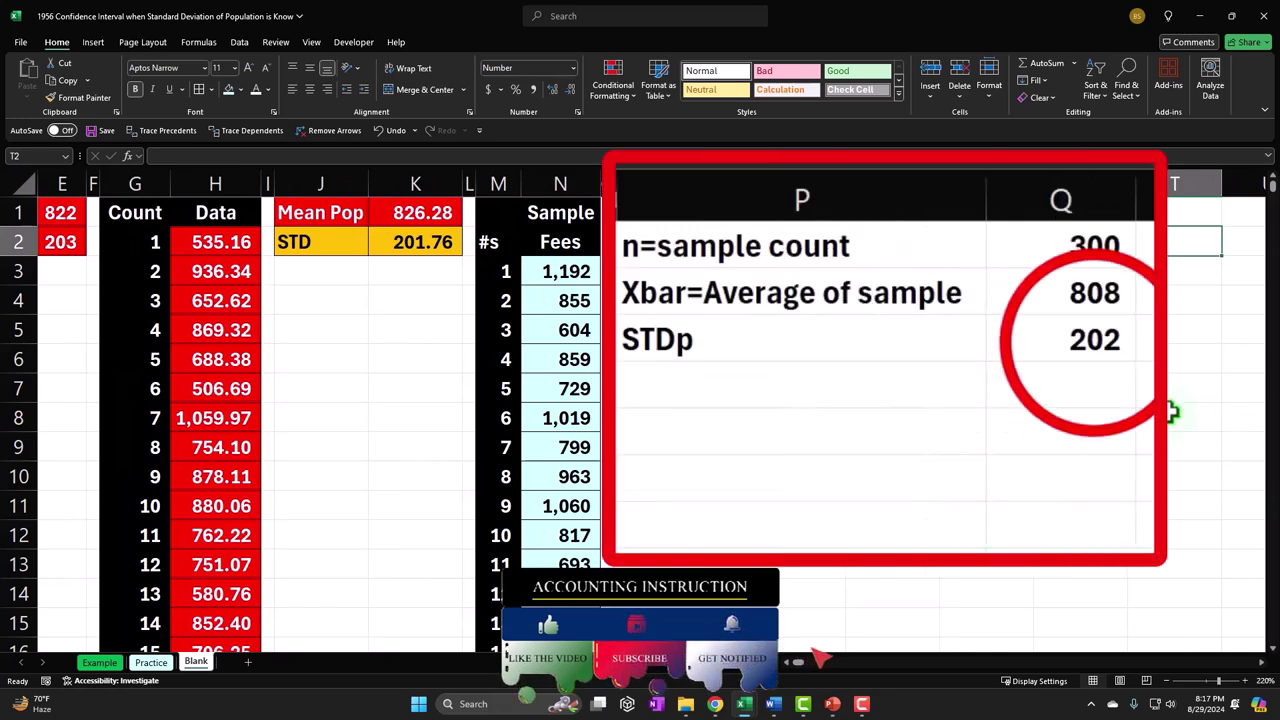
Show the STDp value in Q3 with two decimal places.
click(1085, 359)
click(1095, 341)
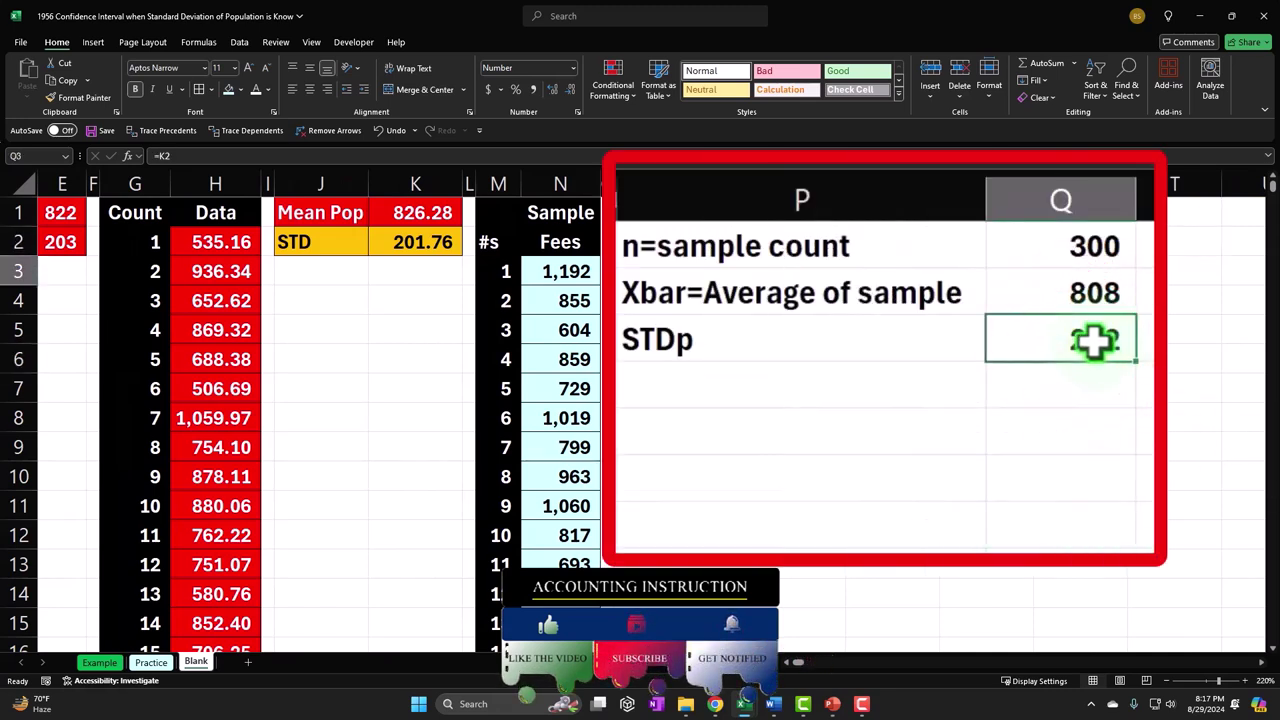
click(555, 89)
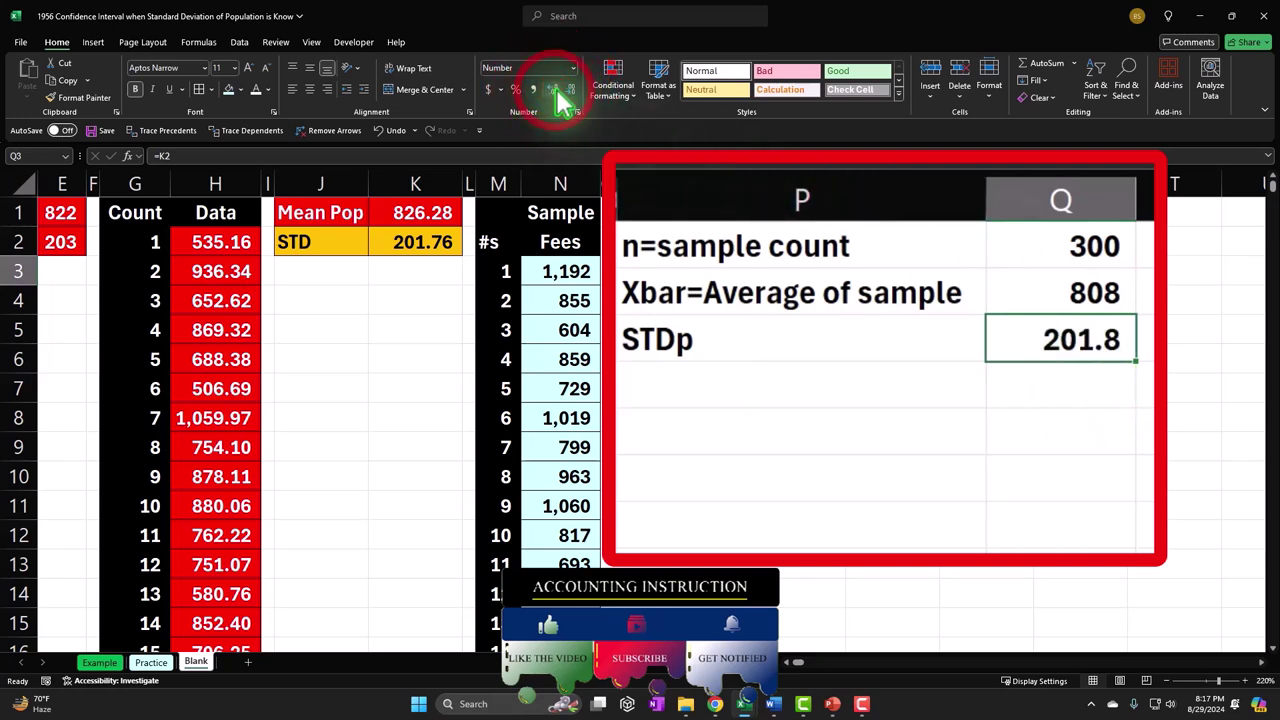
click(555, 89)
Enter the label "Stander error of mean" in P4.
click(743, 400)
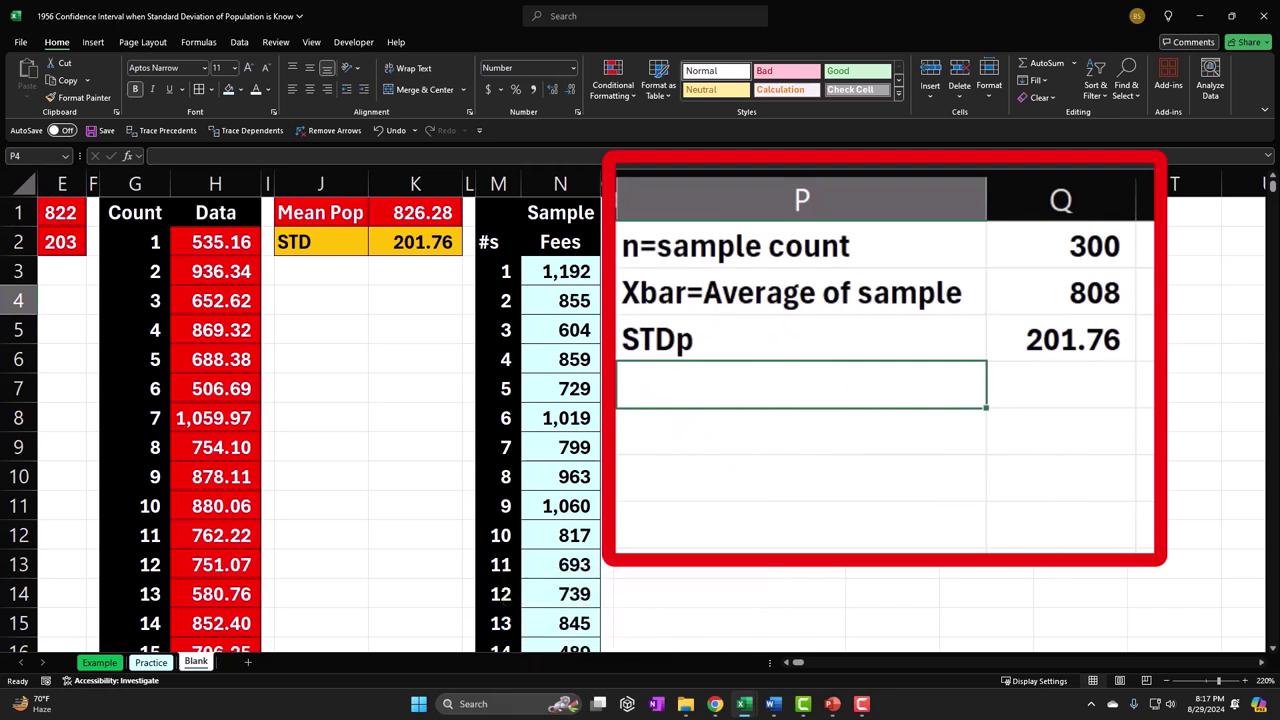
text(Stand)
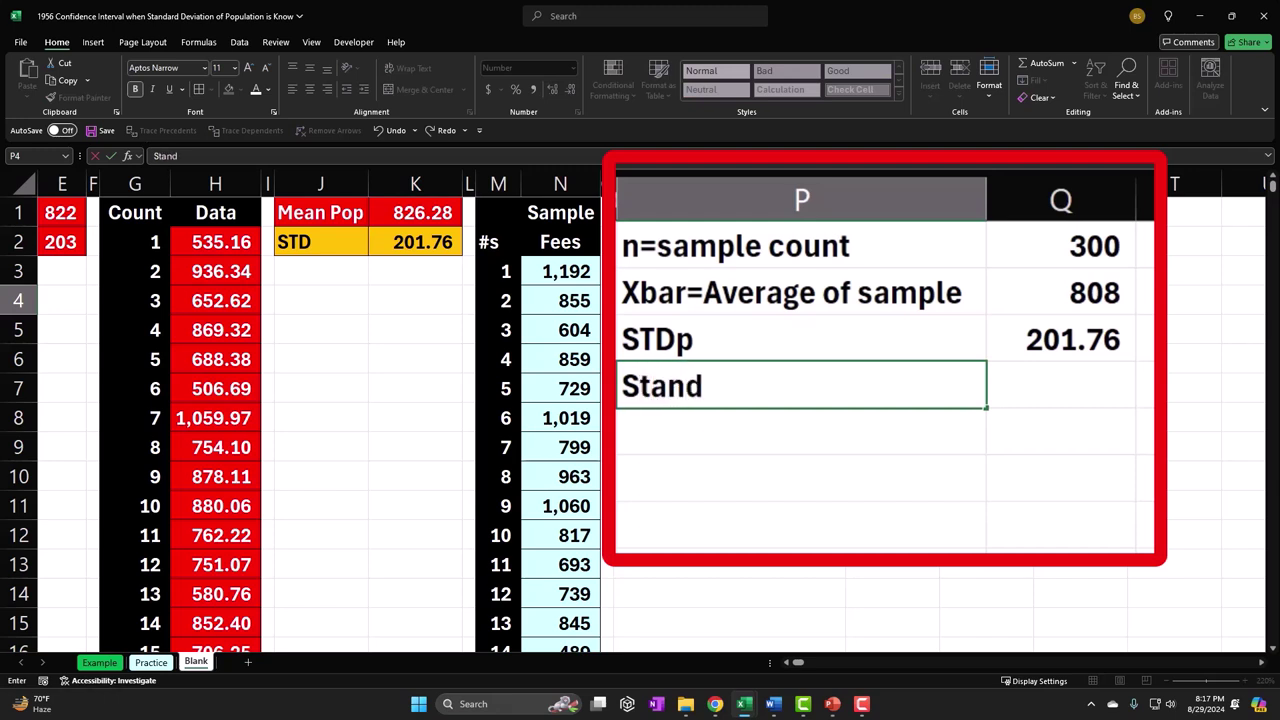
text(er erro r)
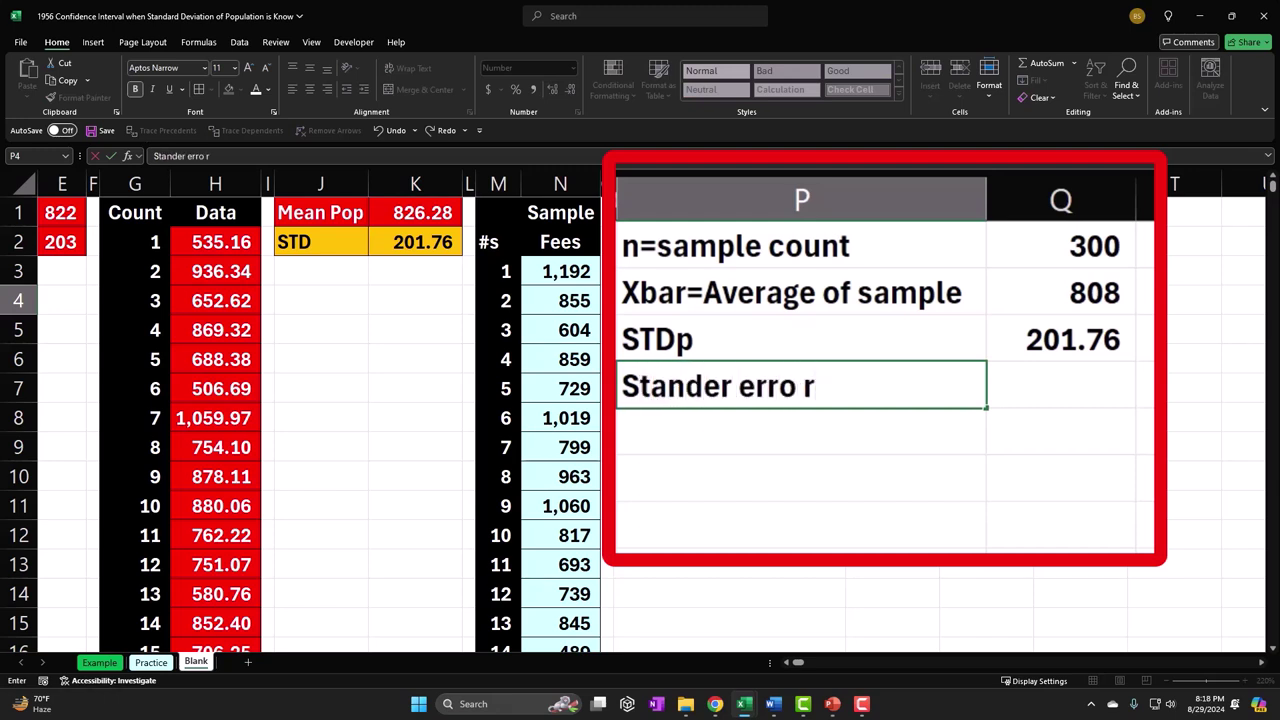
text(of mean)
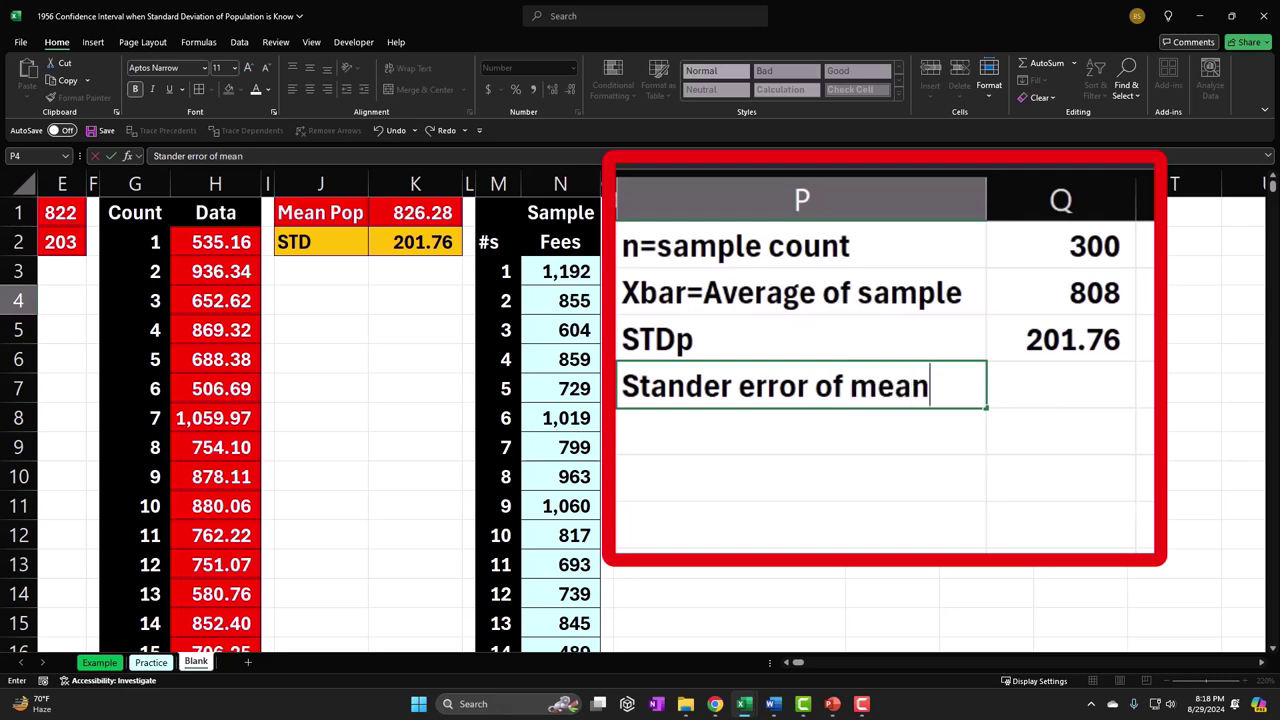
key(Return)
click(1060, 385)
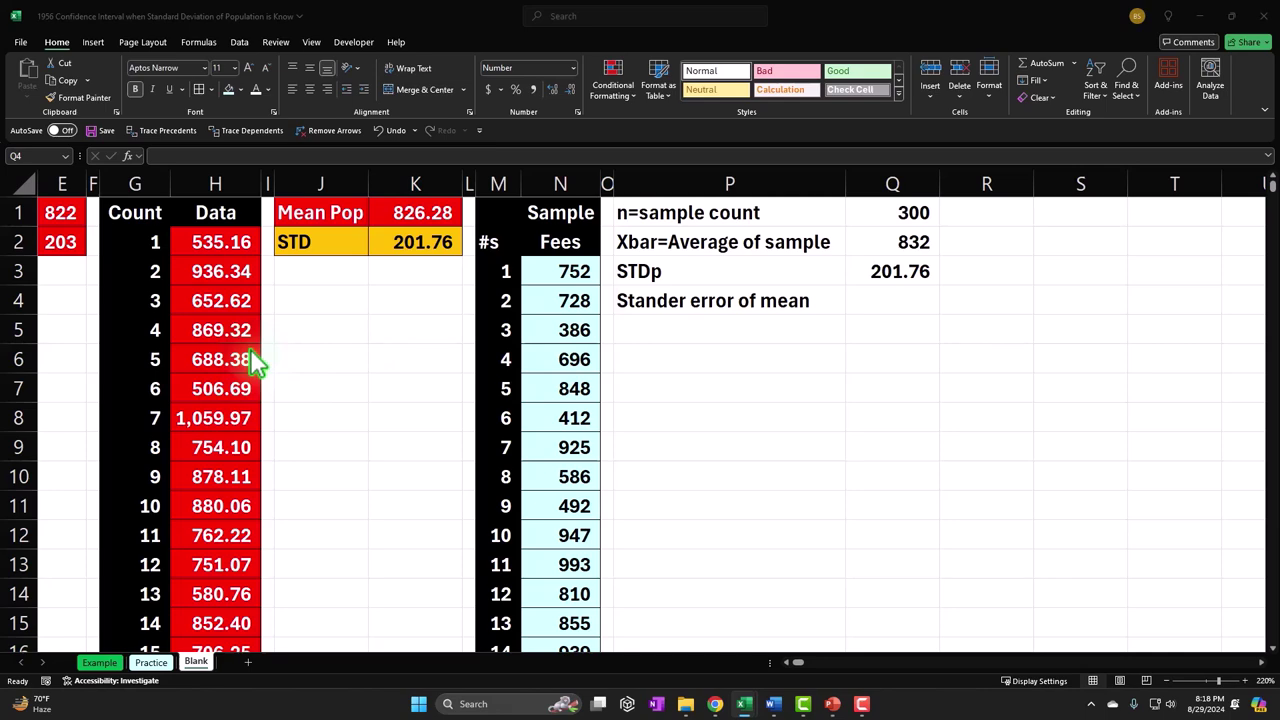
Examine the standard error equation below the problem data, focusing on the sigma over root n term and the finite population factor.
click(797, 662)
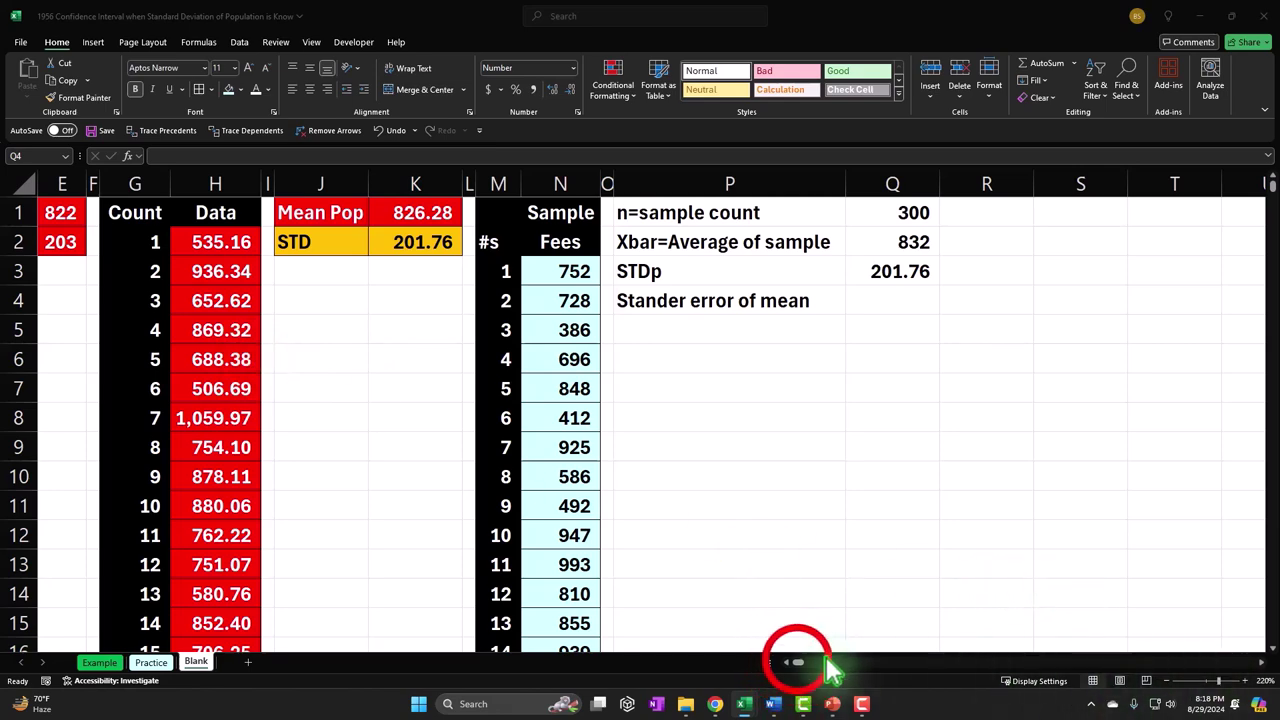
scroll(343, 563, down, 3)
click(806, 664)
drag(812, 668, 357, 586)
click(263, 437)
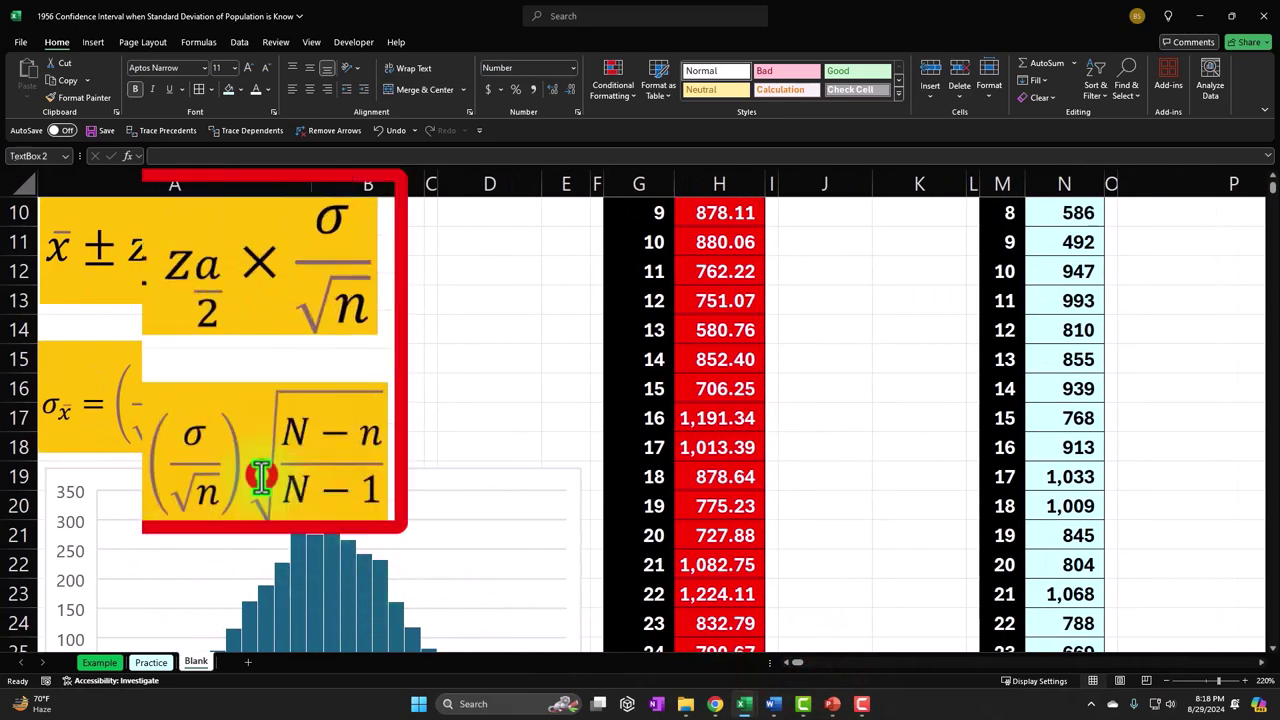
drag(297, 434, 255, 470)
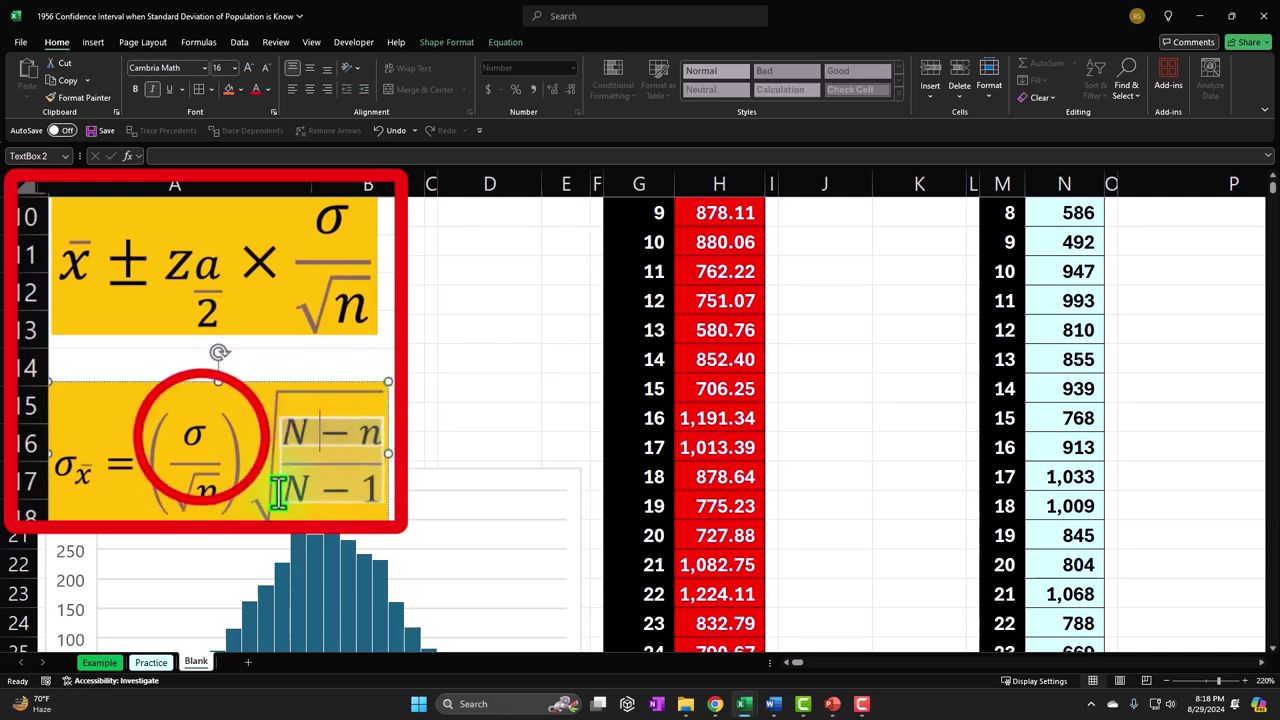
click(196, 438)
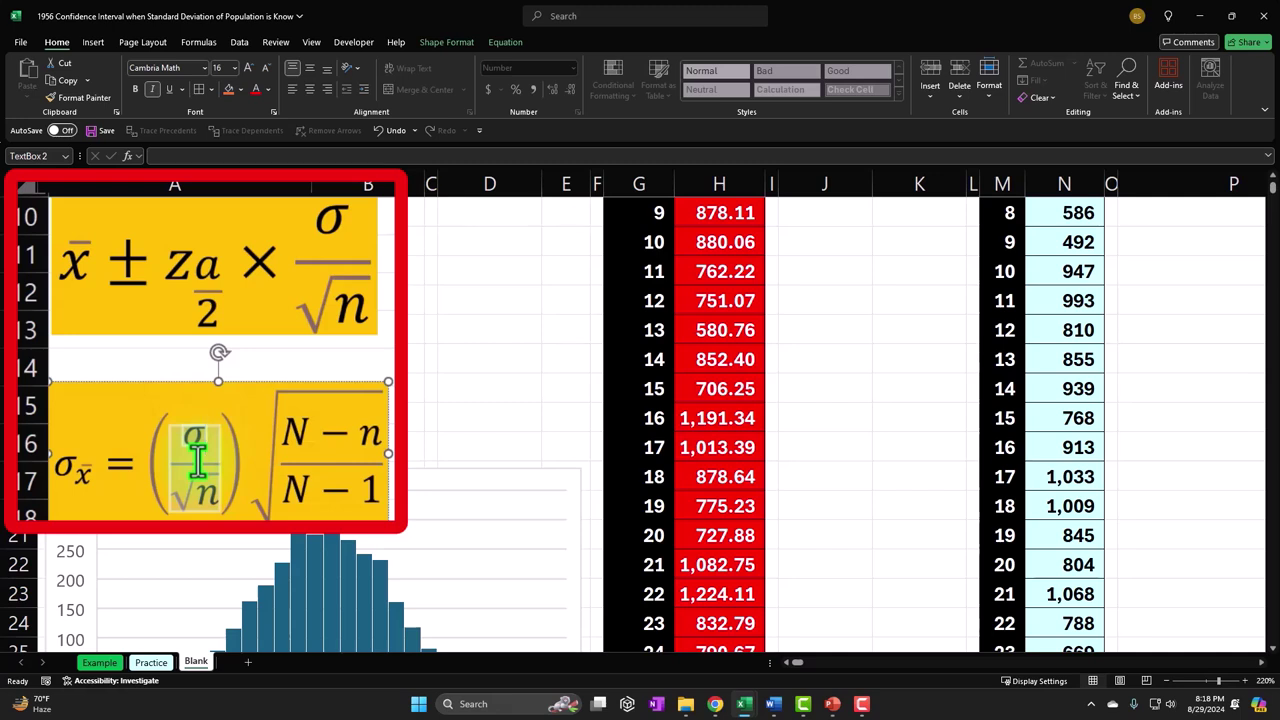
click(197, 455)
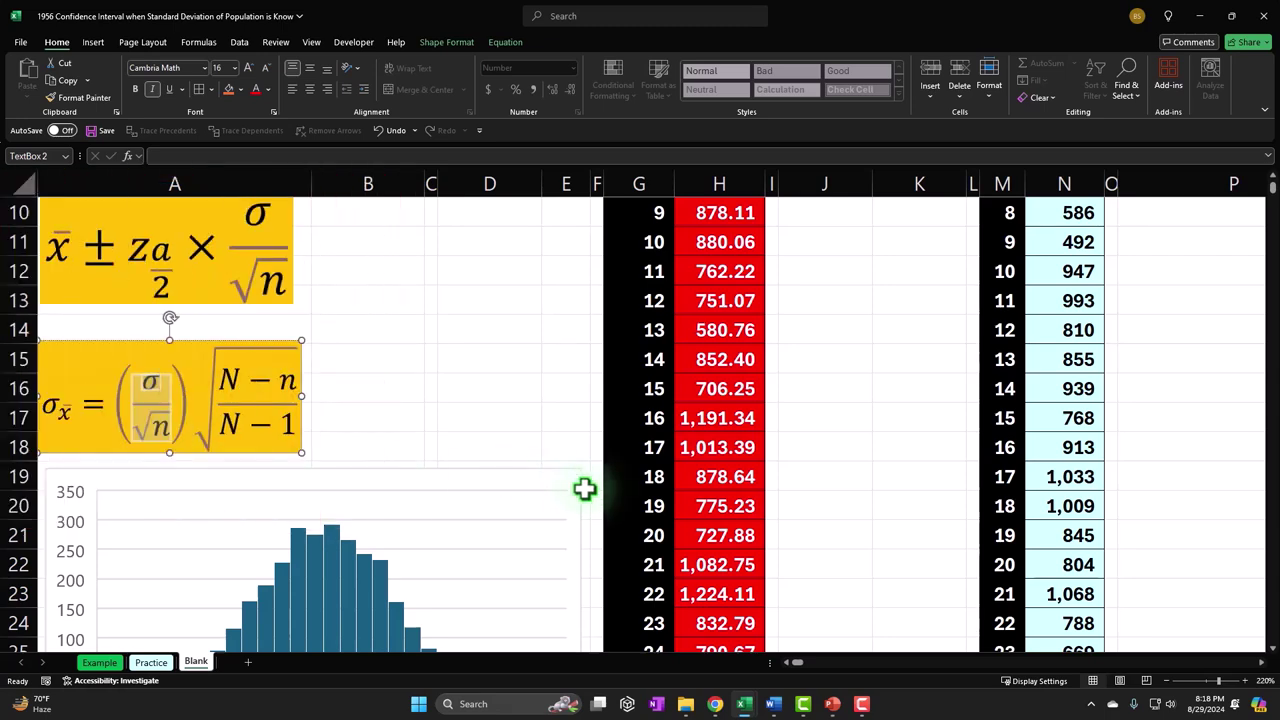
Calculate the standard error of the mean in Q4 with the formula =Q3/SQRT(Q1).
click(880, 405)
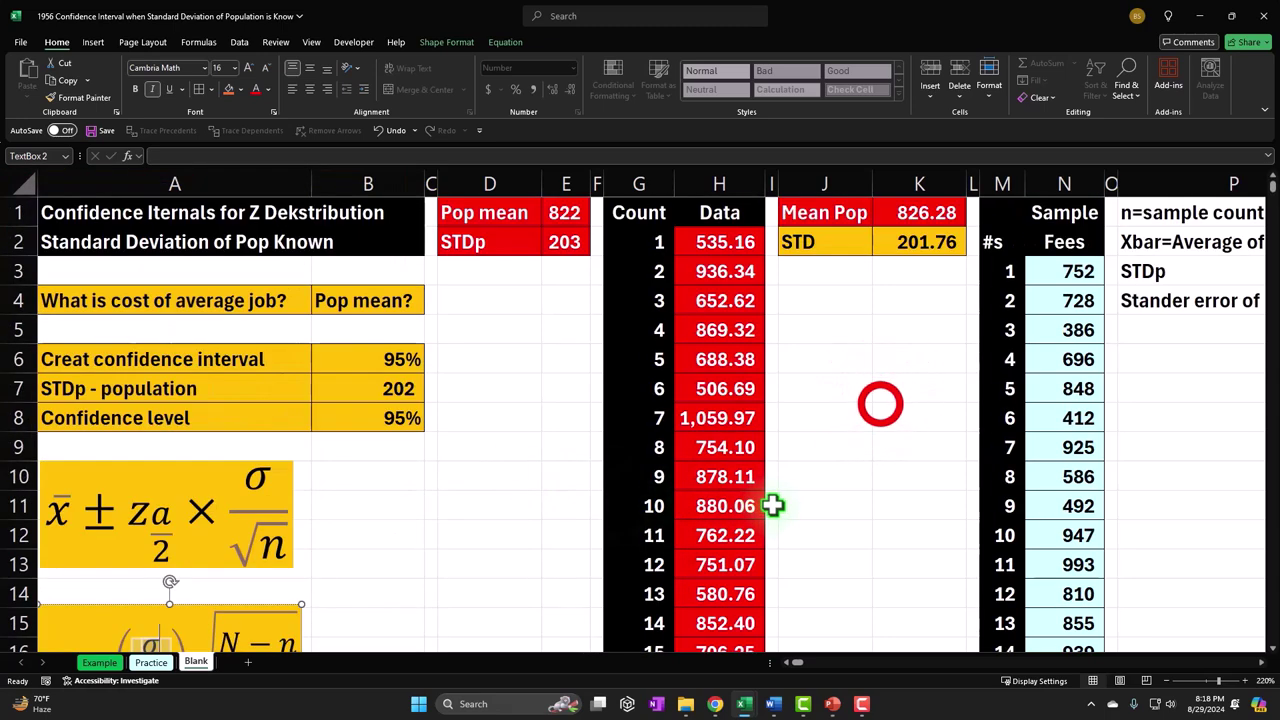
key(Right)
key(Right)
key(Right)
key(Right)
key(Right)
key(Right)
key(Right)
key(Right)
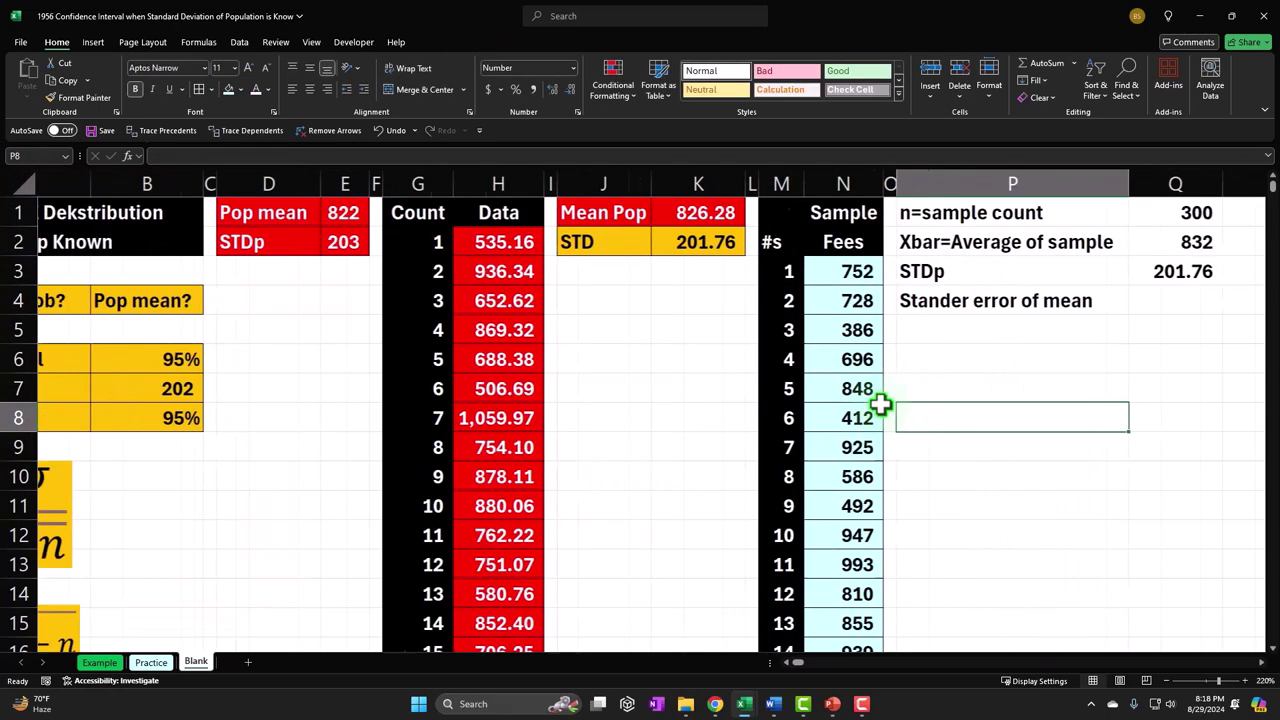
key(Up)
key(Up)
key(Up)
key(Up)
key(Left)
key(Left)
text(=)
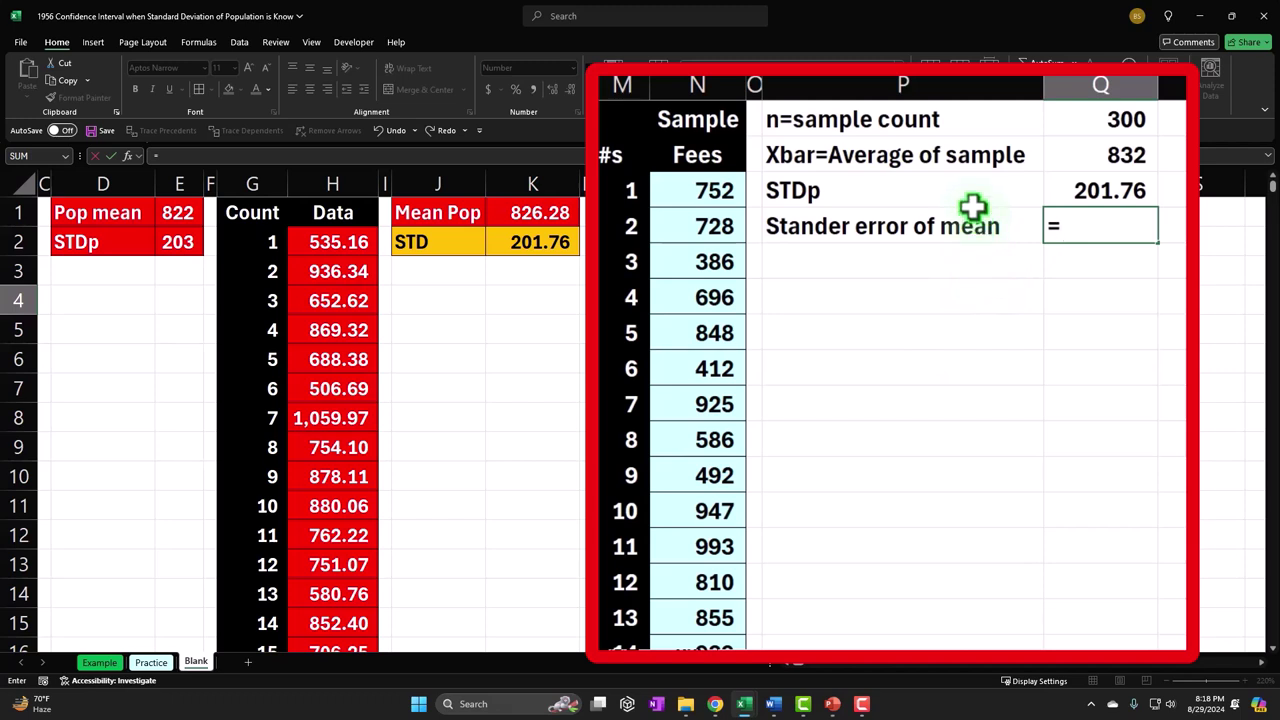
click(1075, 197)
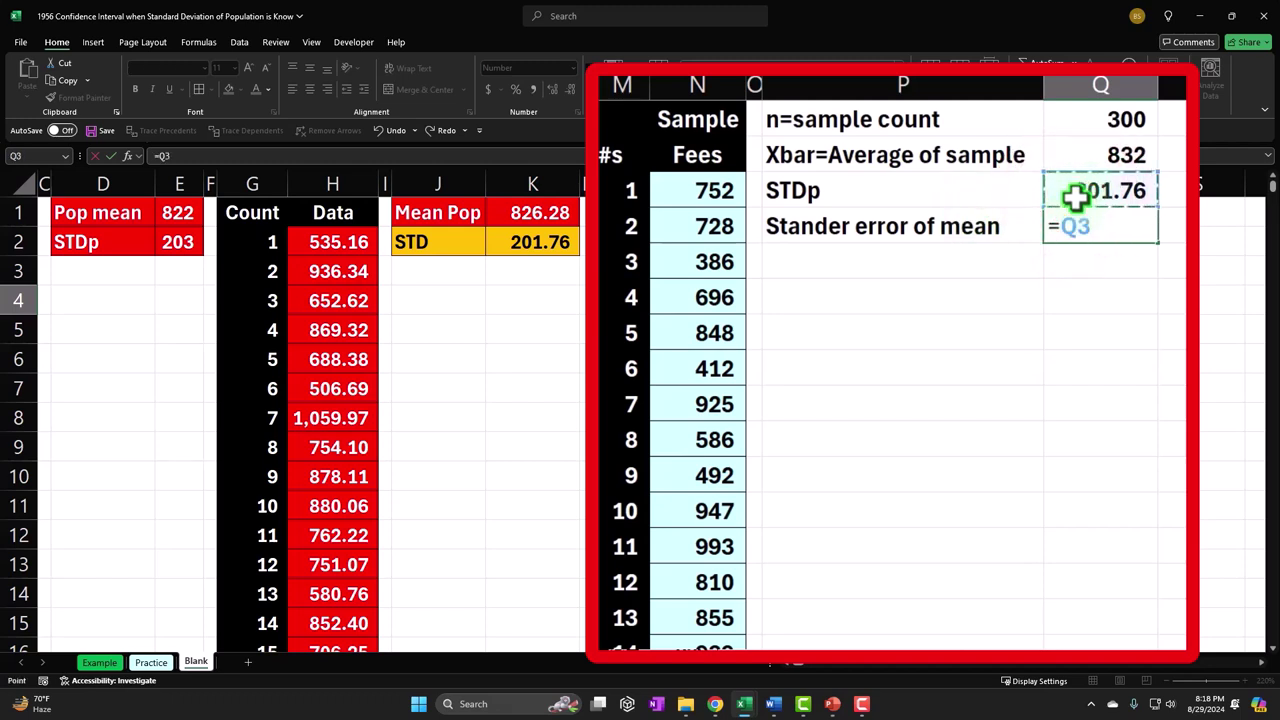
text(/sq)
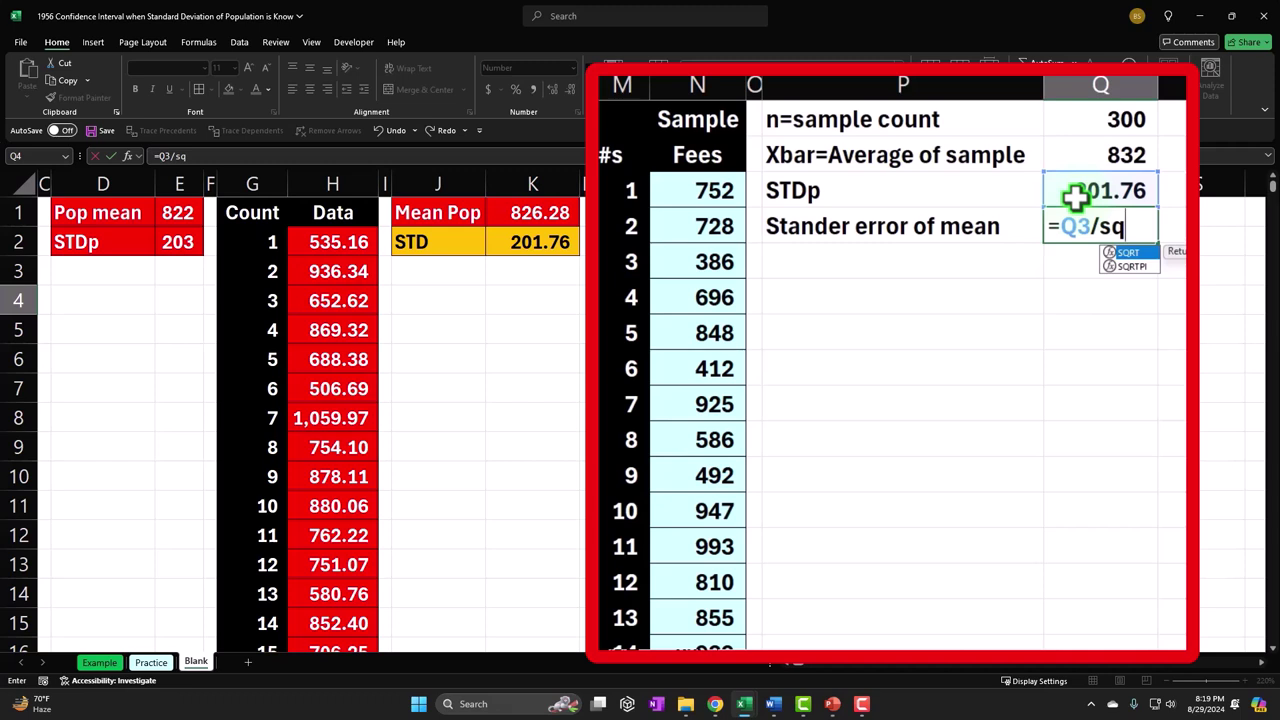
key(Tab)
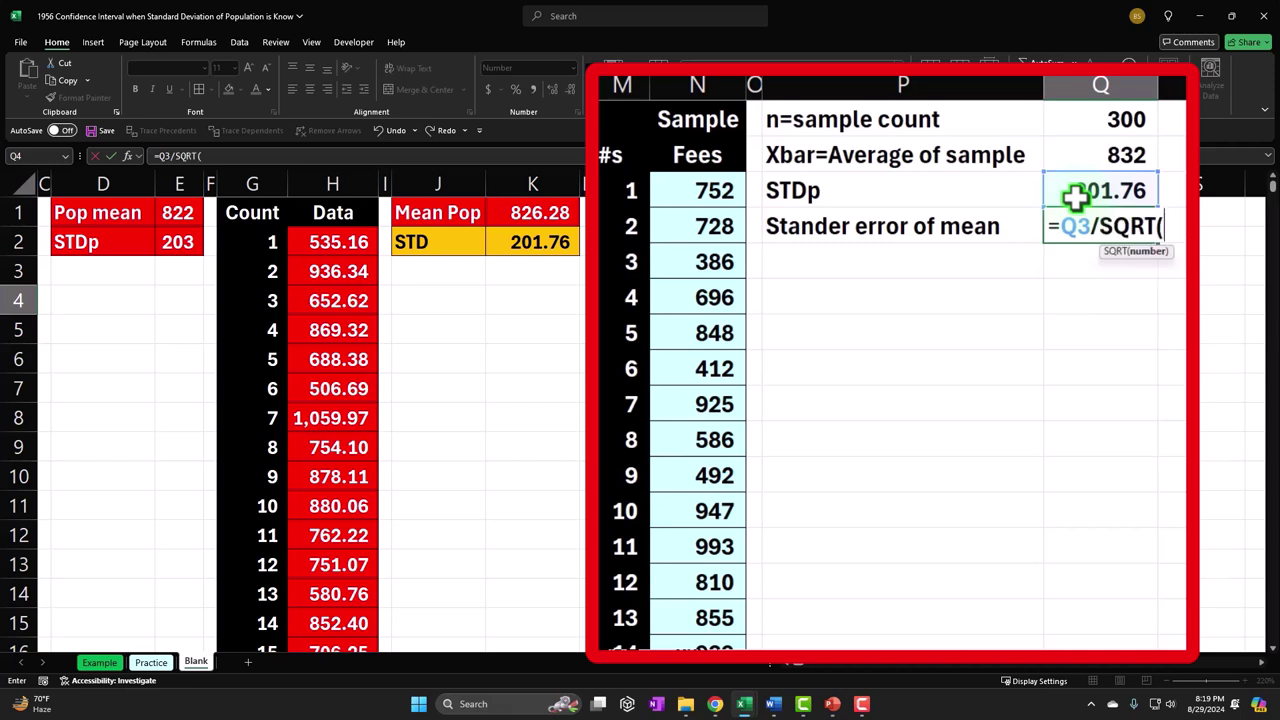
click(1108, 122)
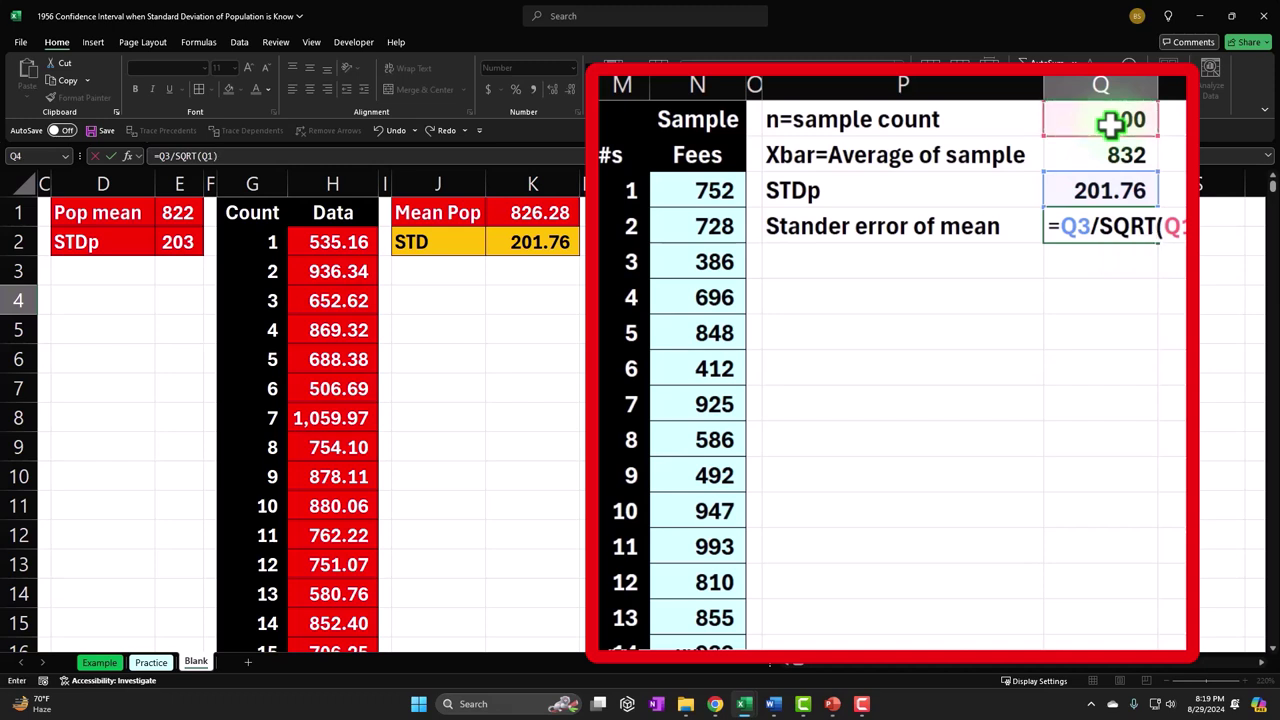
key(Return)
Show the standard error in Q4 with three decimal places.
key(Up)
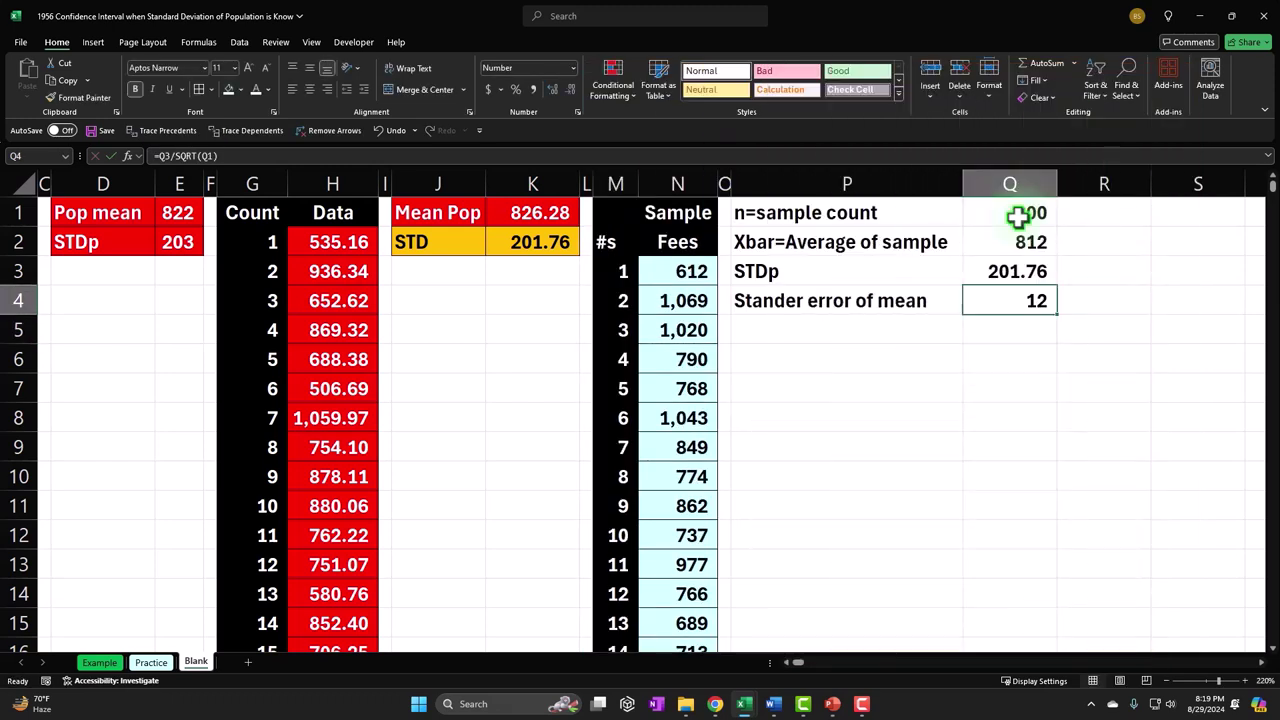
click(550, 89)
click(550, 89)
click(617, 97)
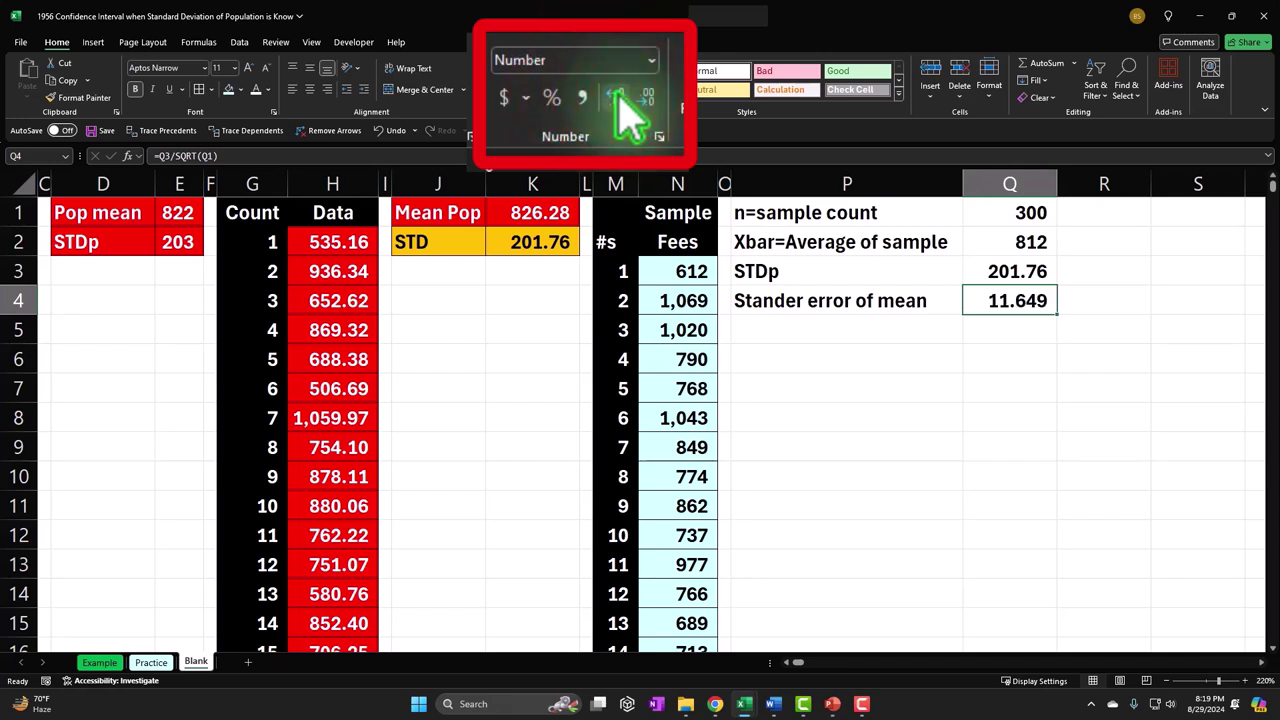
Enter the label "Confidence leel" in P5.
key(Down)
key(Left)
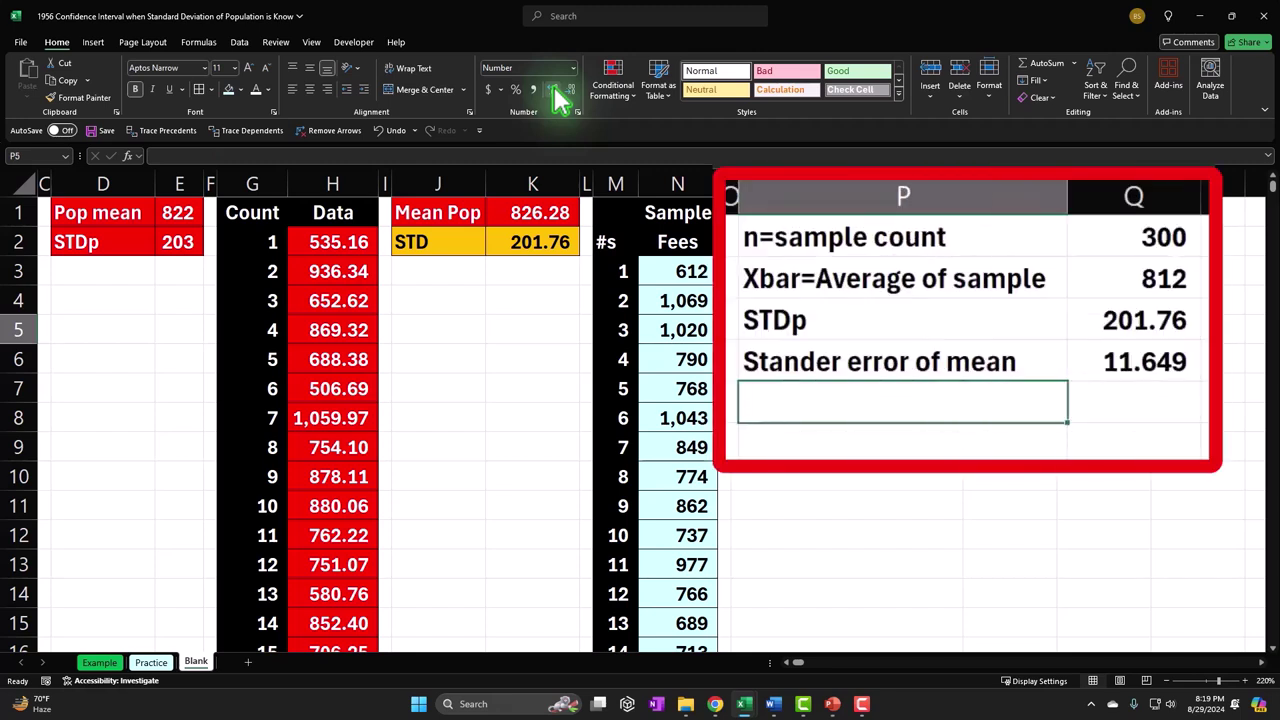
text(Confi)
text(decn)
text(nce leel)
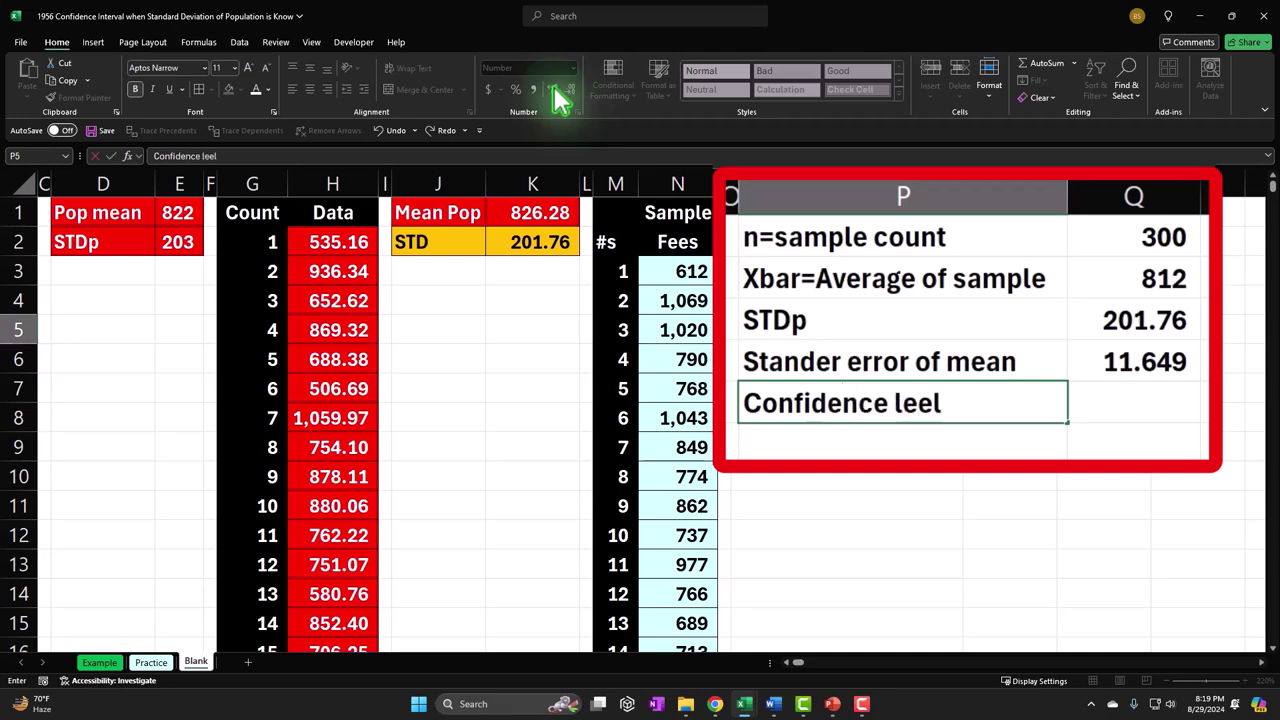
key(Tab)
Link the confidence level in Q5 to the problem data with the formula =B8.
text(=)
key(Left)
key(Left)
key(Left)
key(Left)
key(Left)
key(Left)
key(Left)
key(Left)
key(Left)
key(Left)
key(Left)
key(Left)
key(Left)
key(Left)
key(Left)
key(Down)
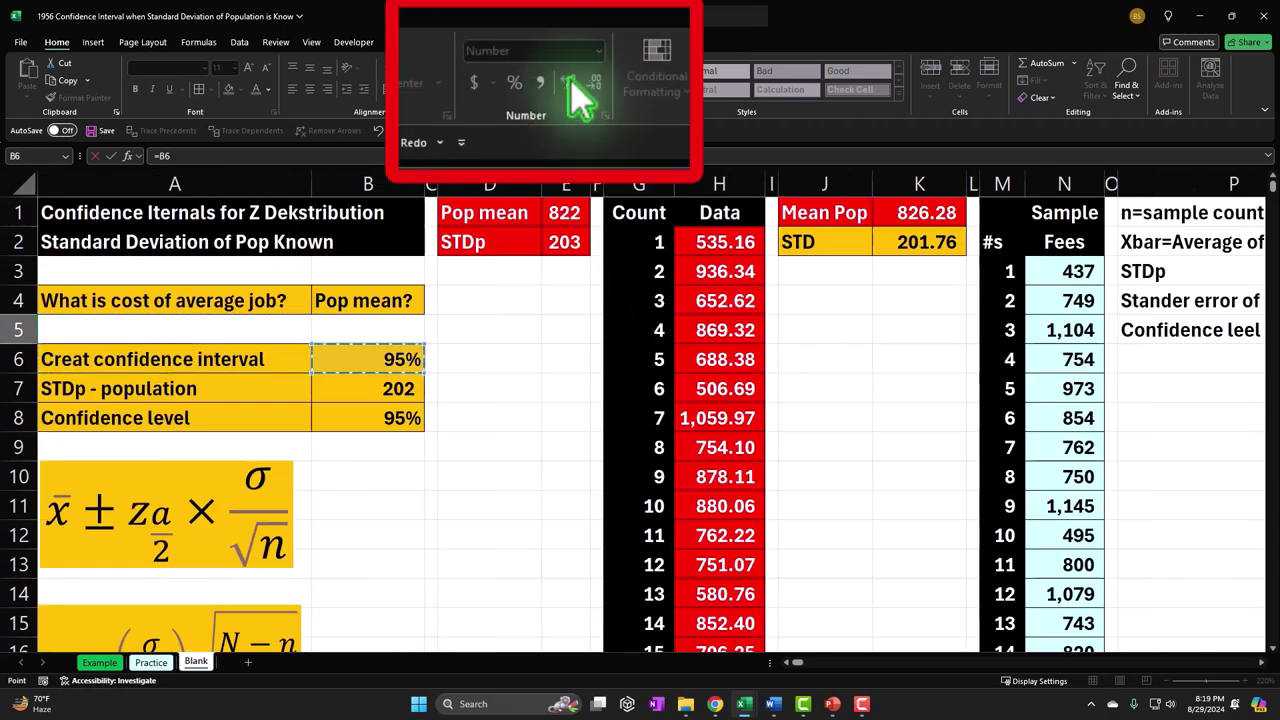
key(Return)
key(Right)
key(Right)
key(Right)
key(Up)
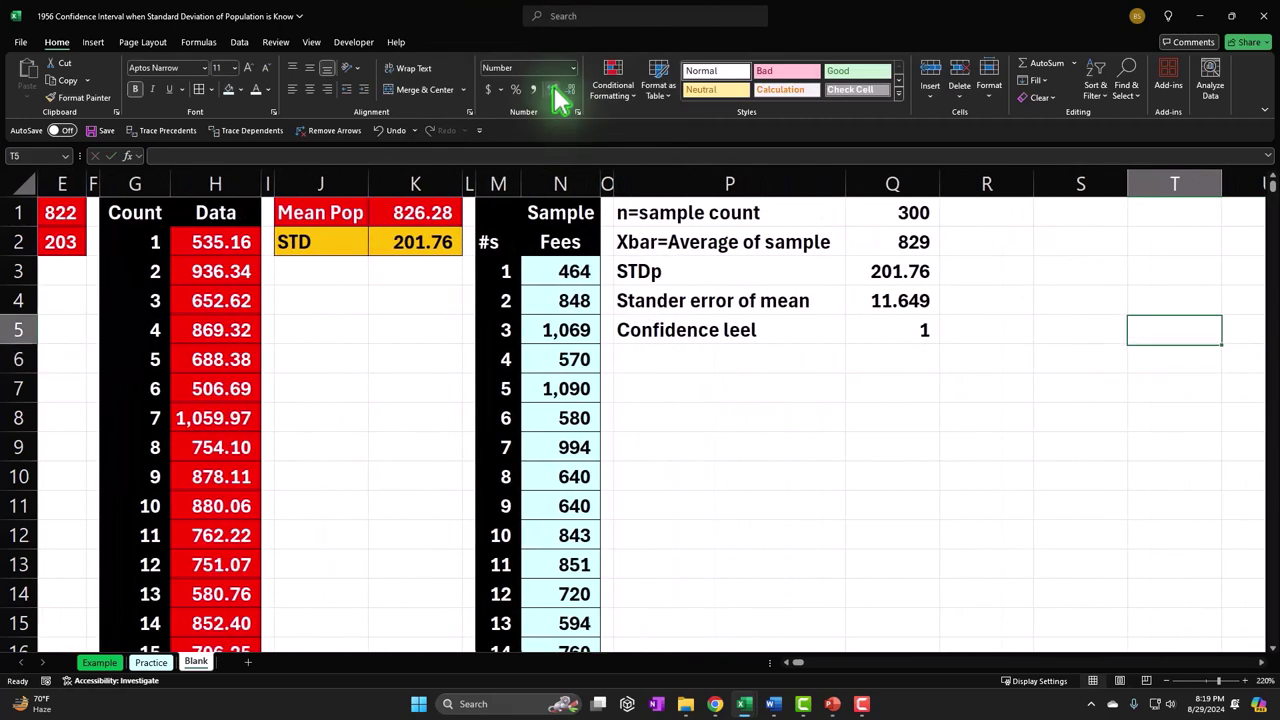
Format the confidence level in Q5 as a percentage.
key(Left)
key(Left)
key(Left)
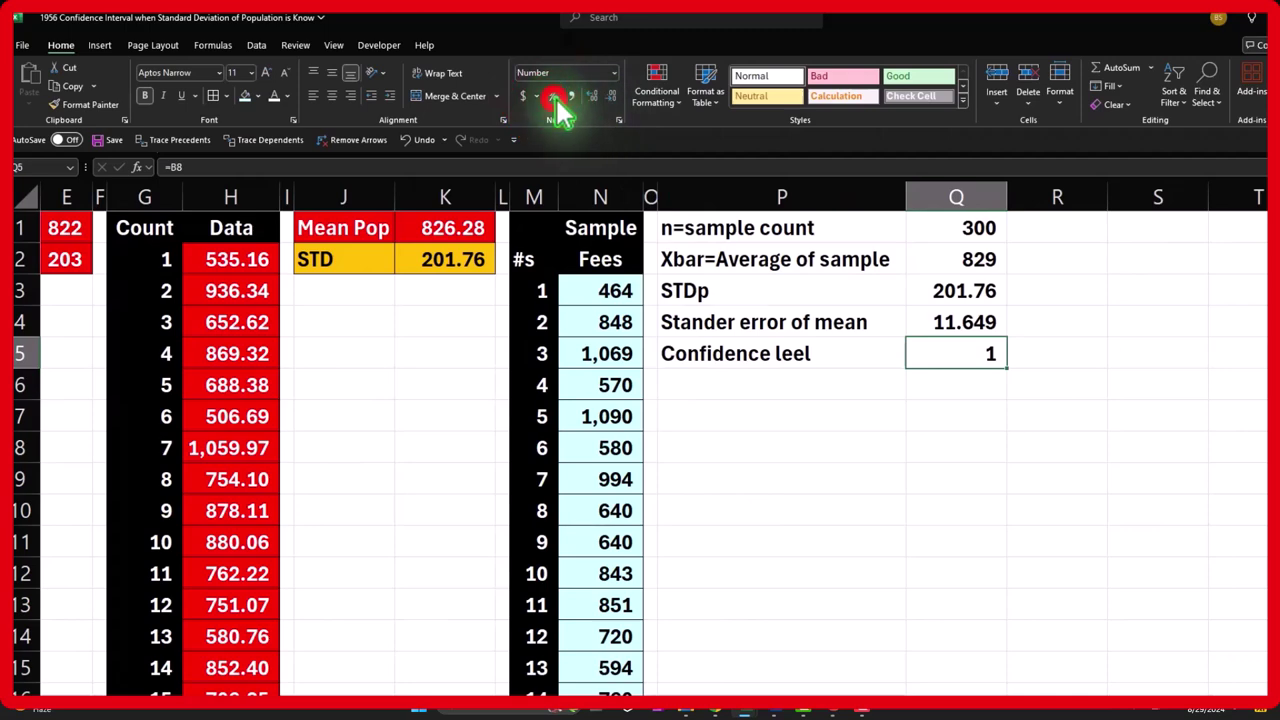
click(552, 97)
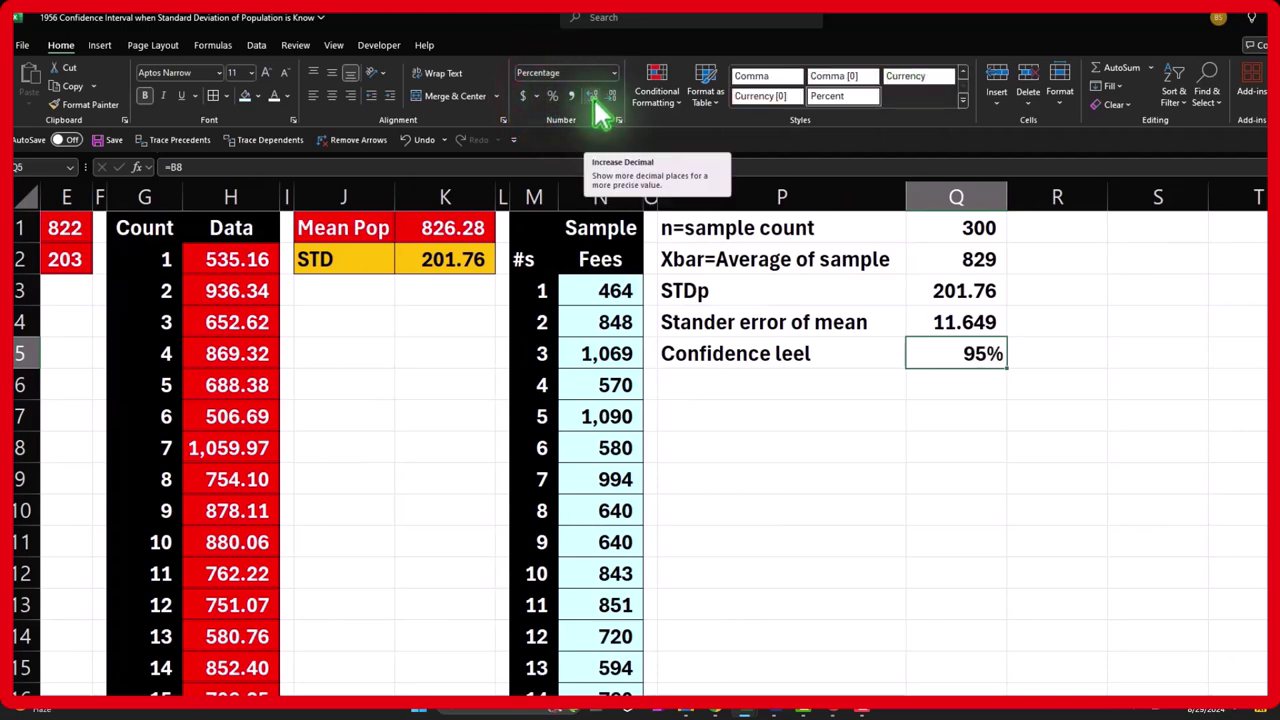
Enter the label "a = alpha" in P6.
key(Down)
key(Left)
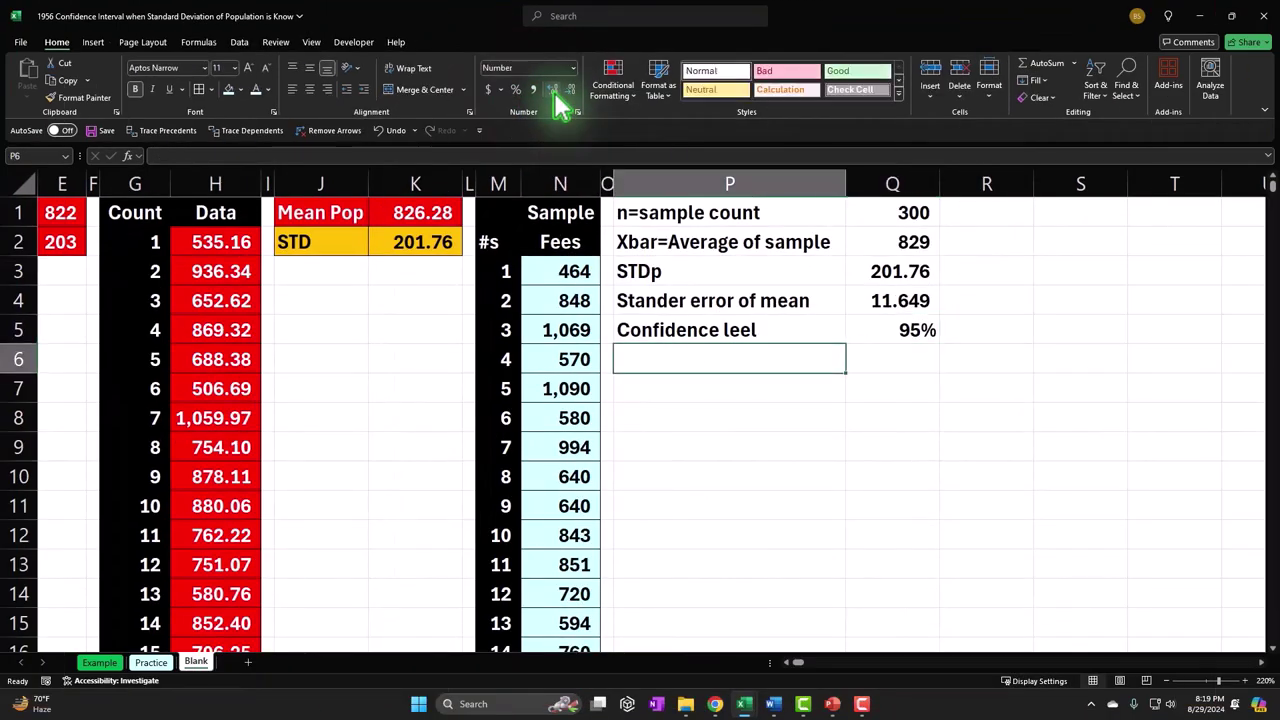
text(a)
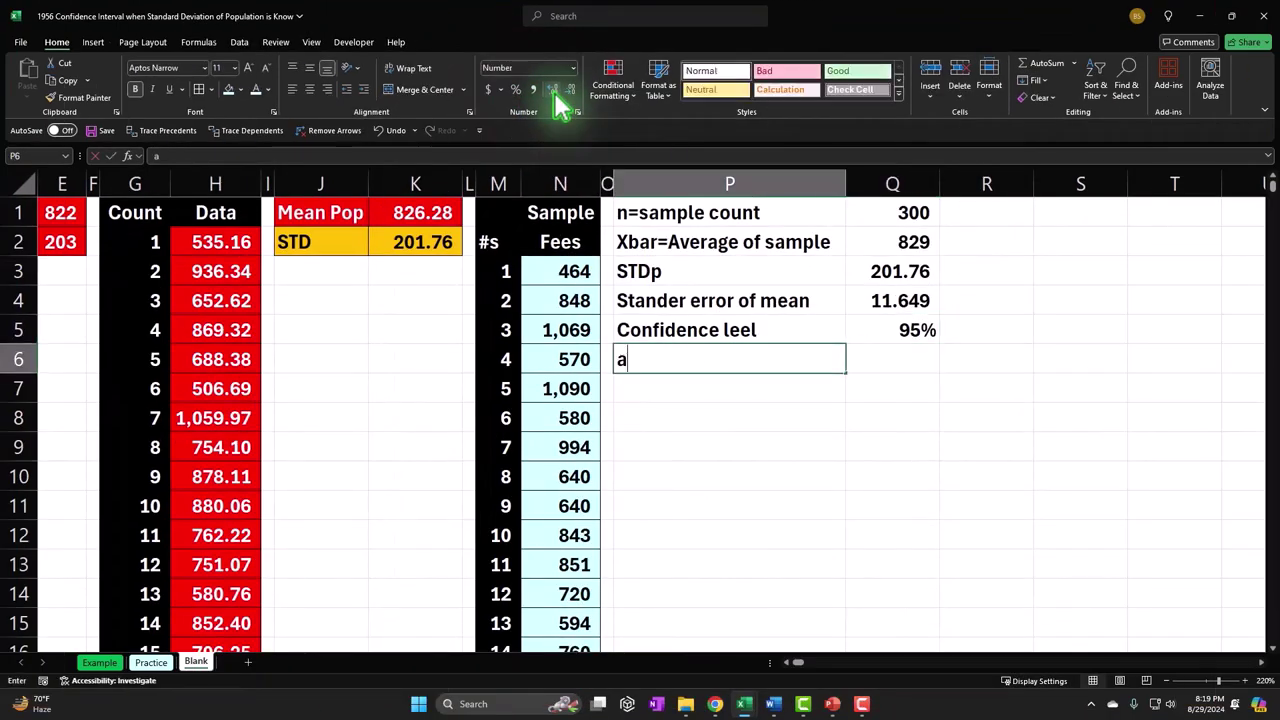
text( = )
text(alpha)
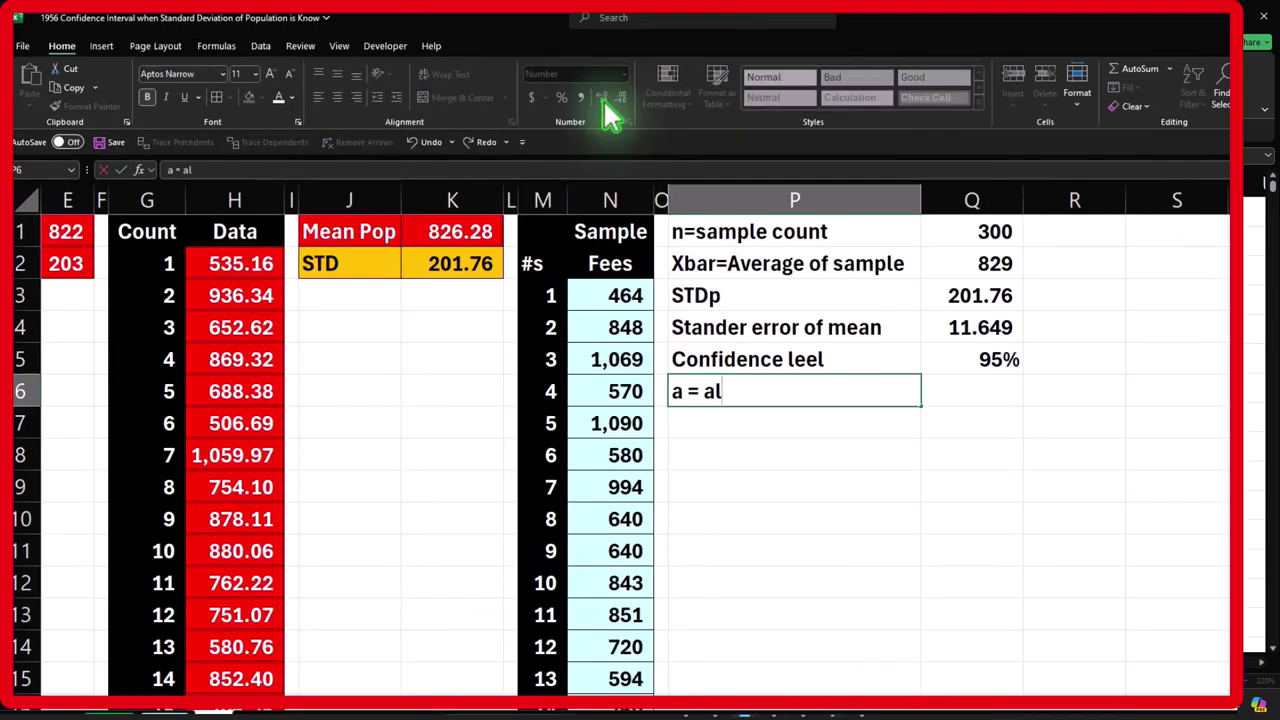
key(Tab)
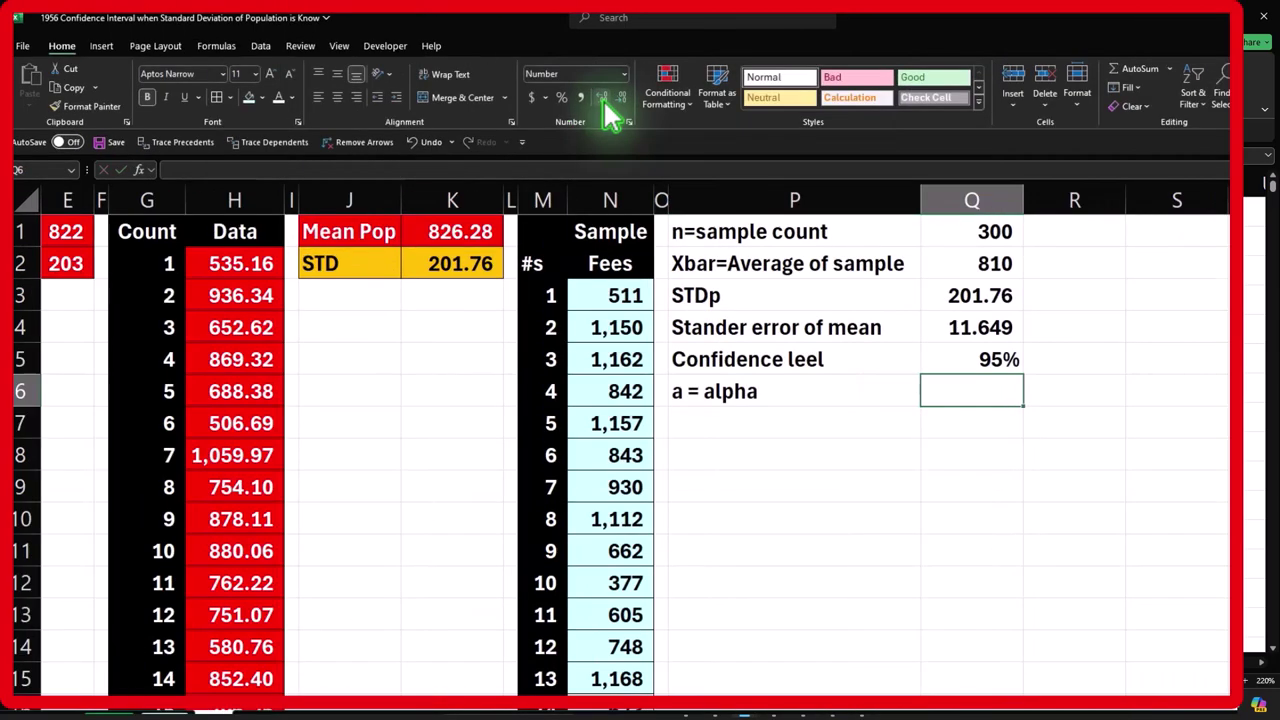
Calculate alpha in Q6 as one minus the confidence level with the formula =1-Q5.
click(110, 664)
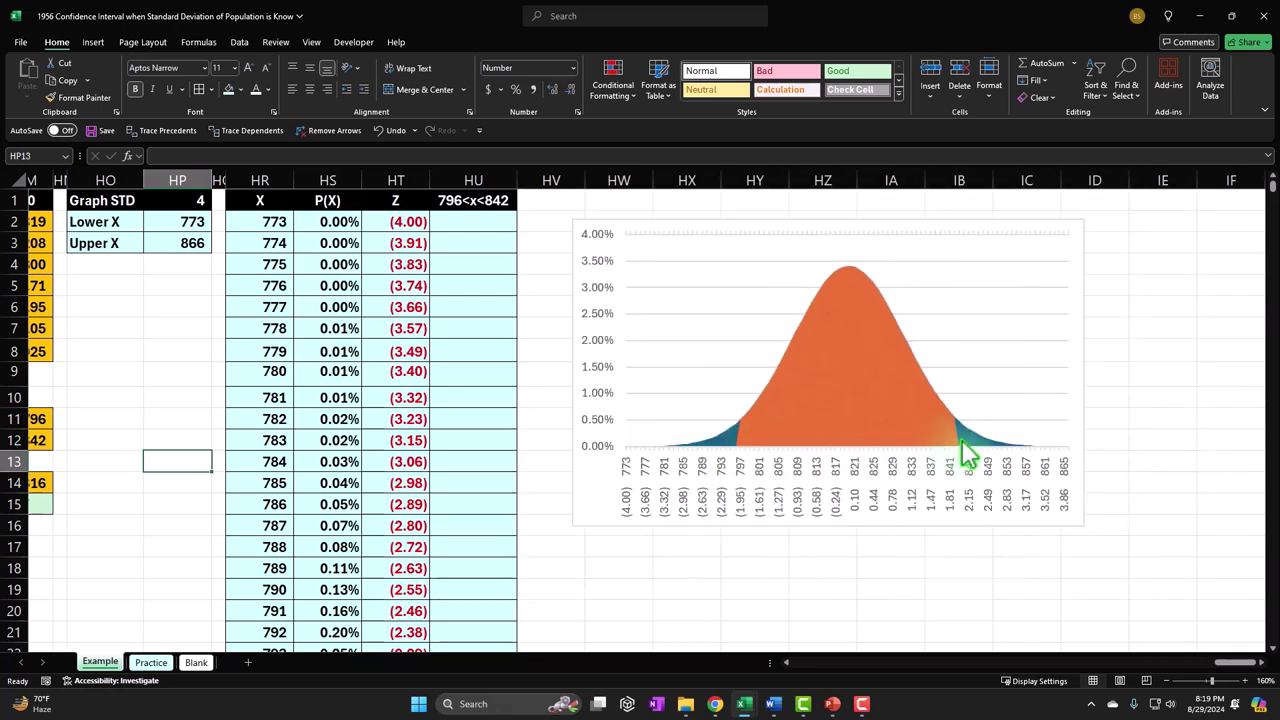
click(196, 662)
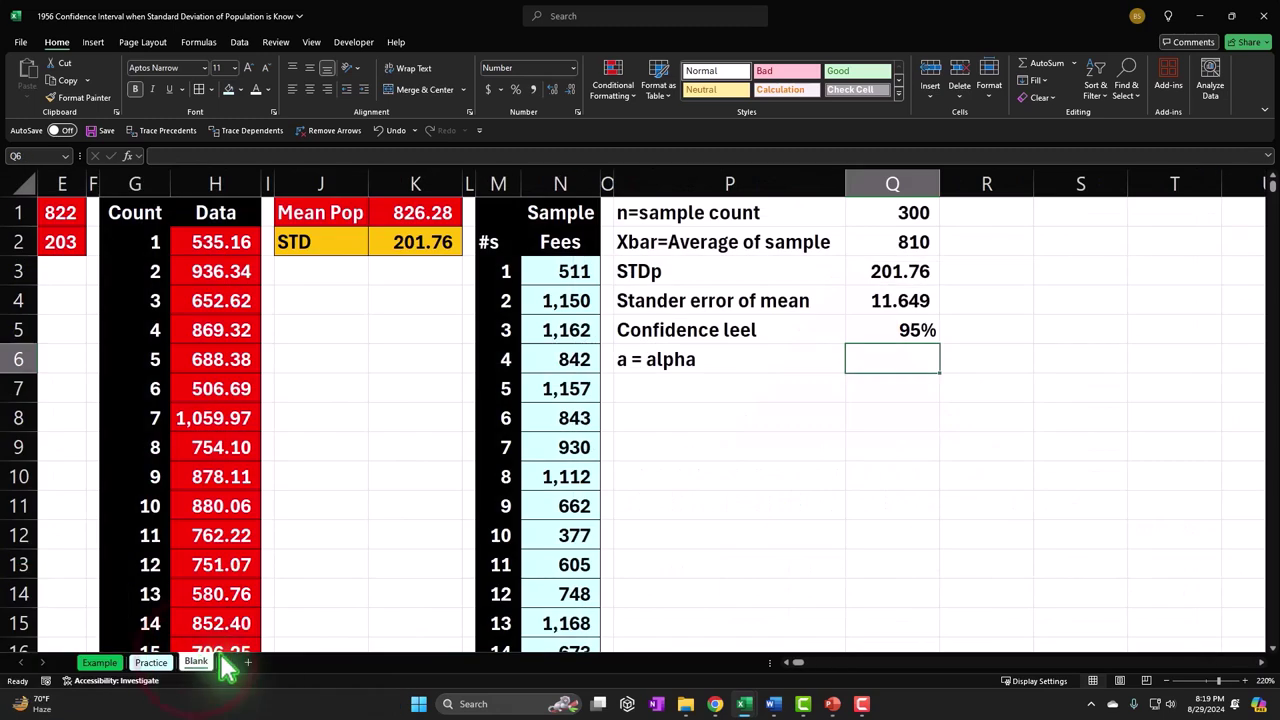
text(=1-)
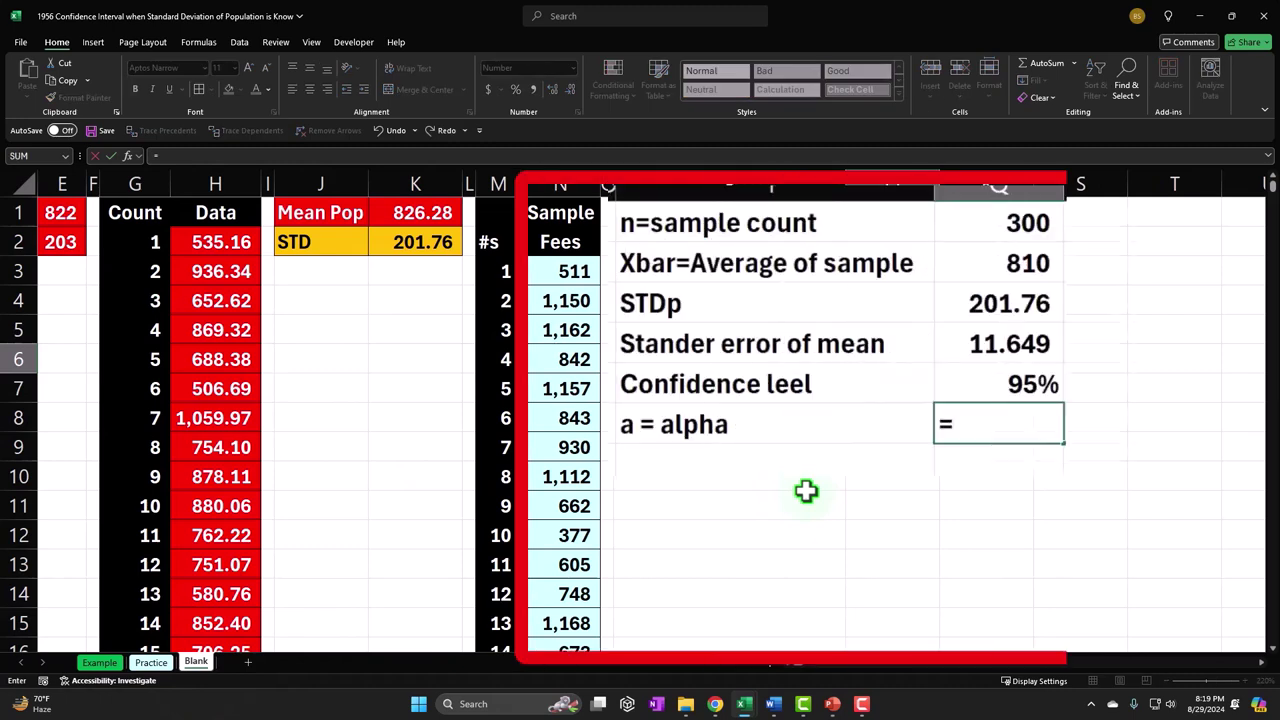
key(Up)
key(Return)
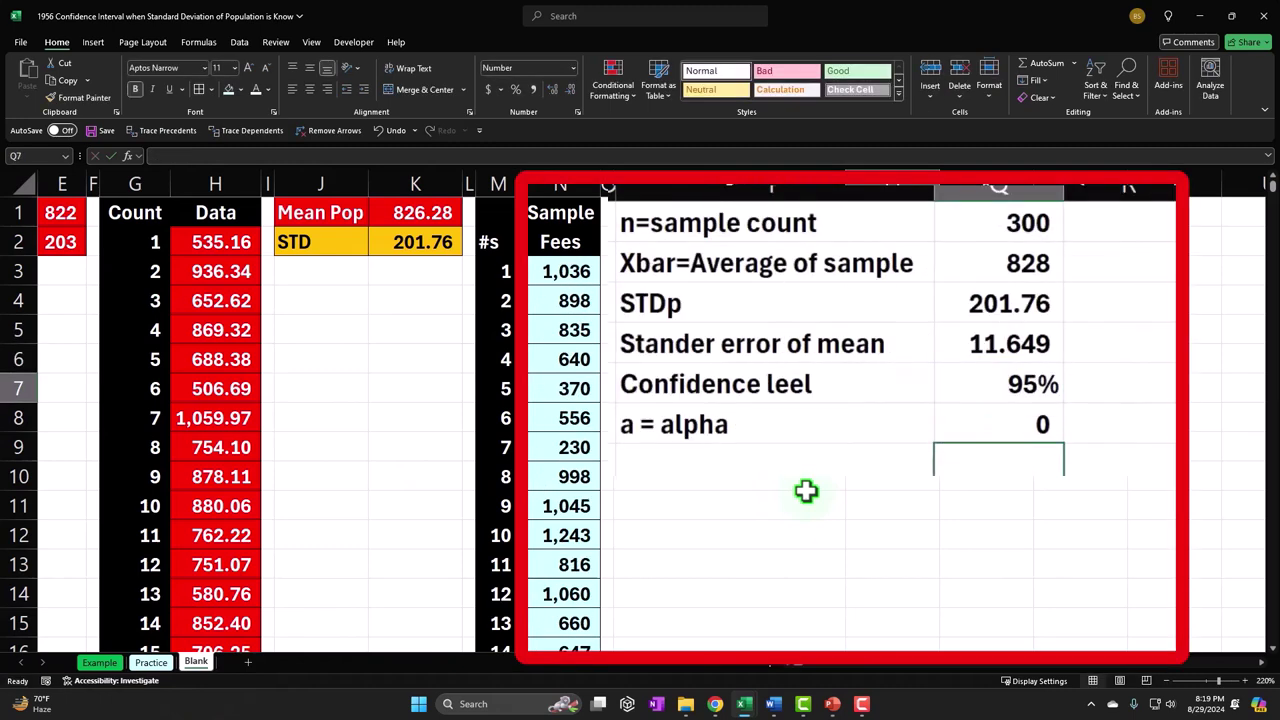
Format alpha in Q6 as a percentage with two decimal places.
key(Up)
click(516, 89)
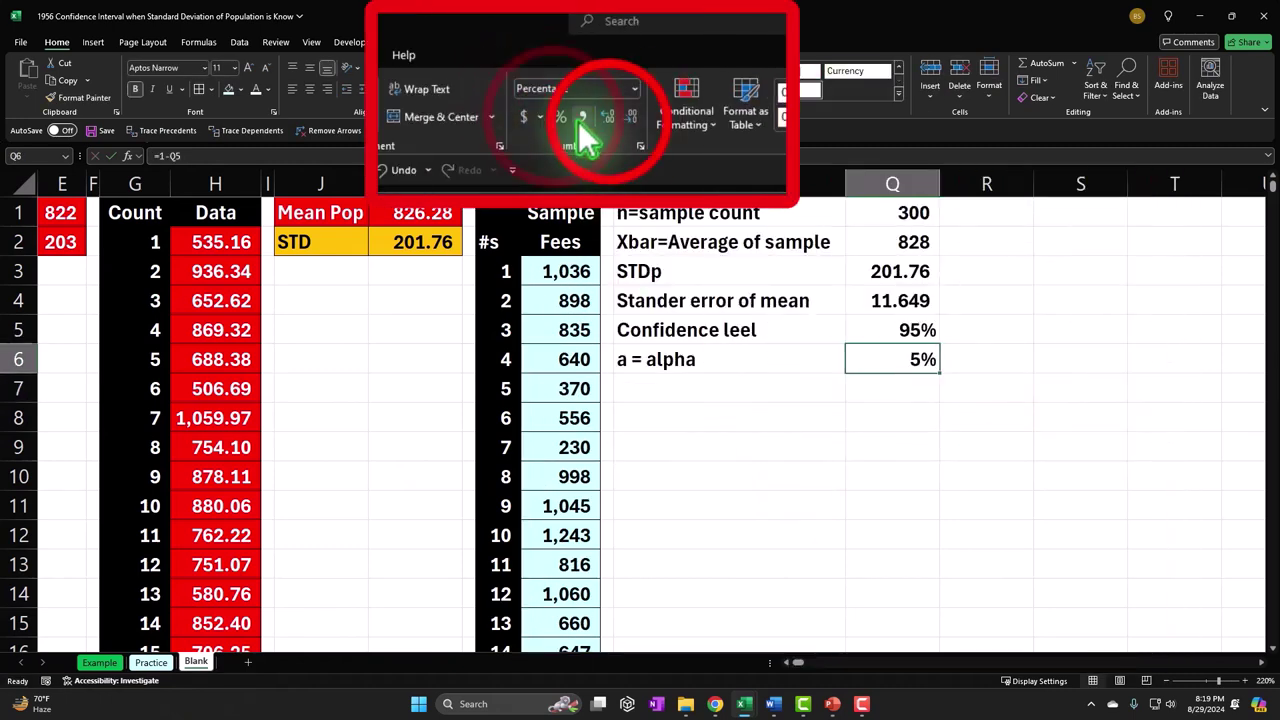
click(552, 89)
click(552, 89)
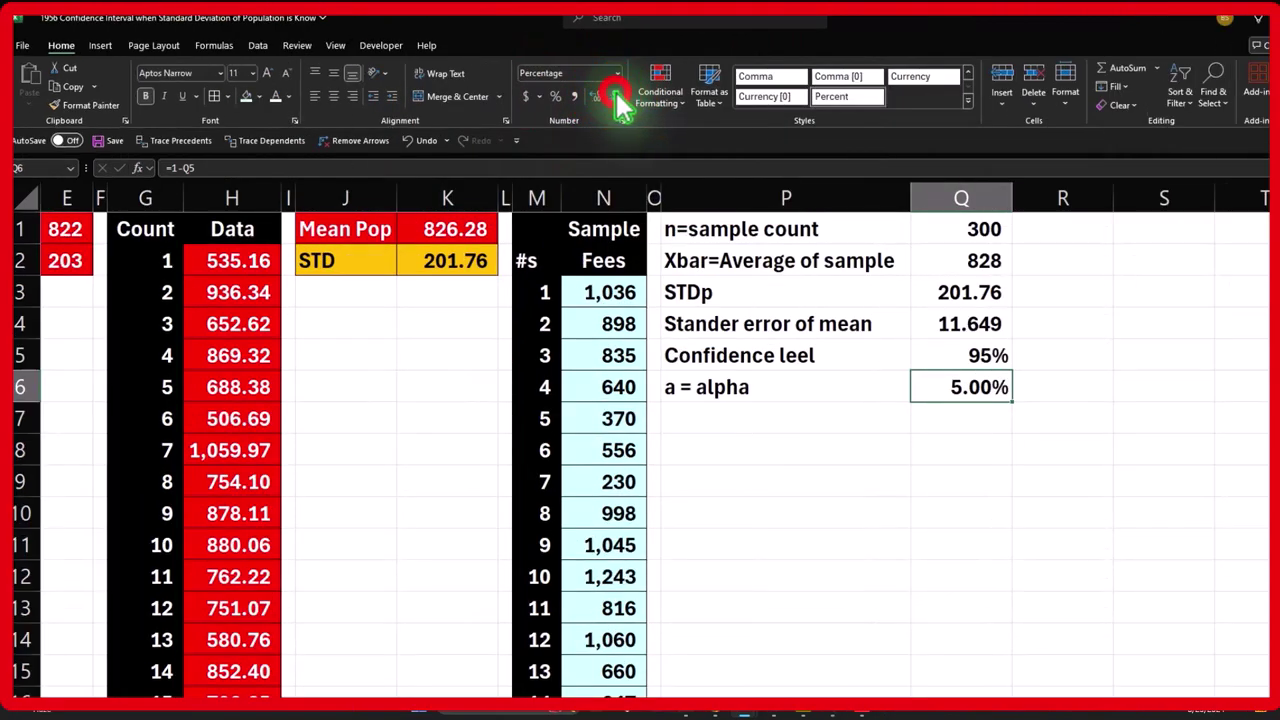
click(615, 93)
click(613, 94)
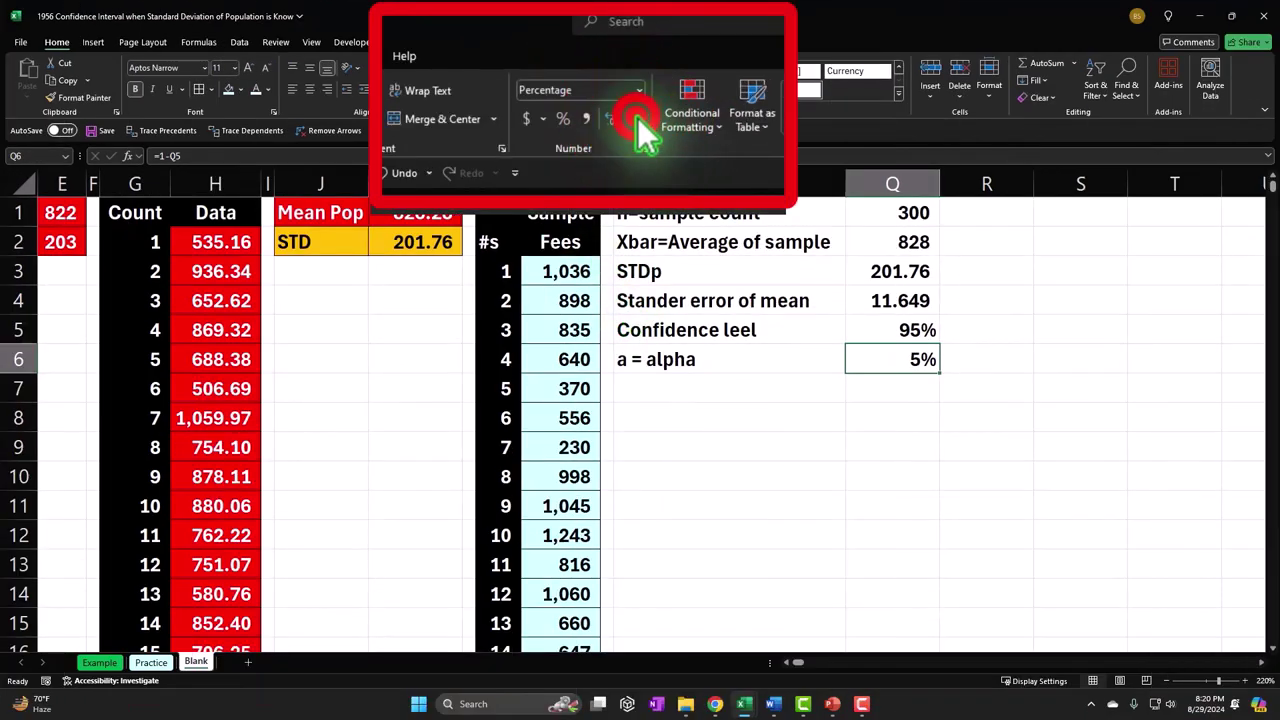
click(611, 118)
click(611, 118)
Enter the label "z/2" in P7.
click(727, 389)
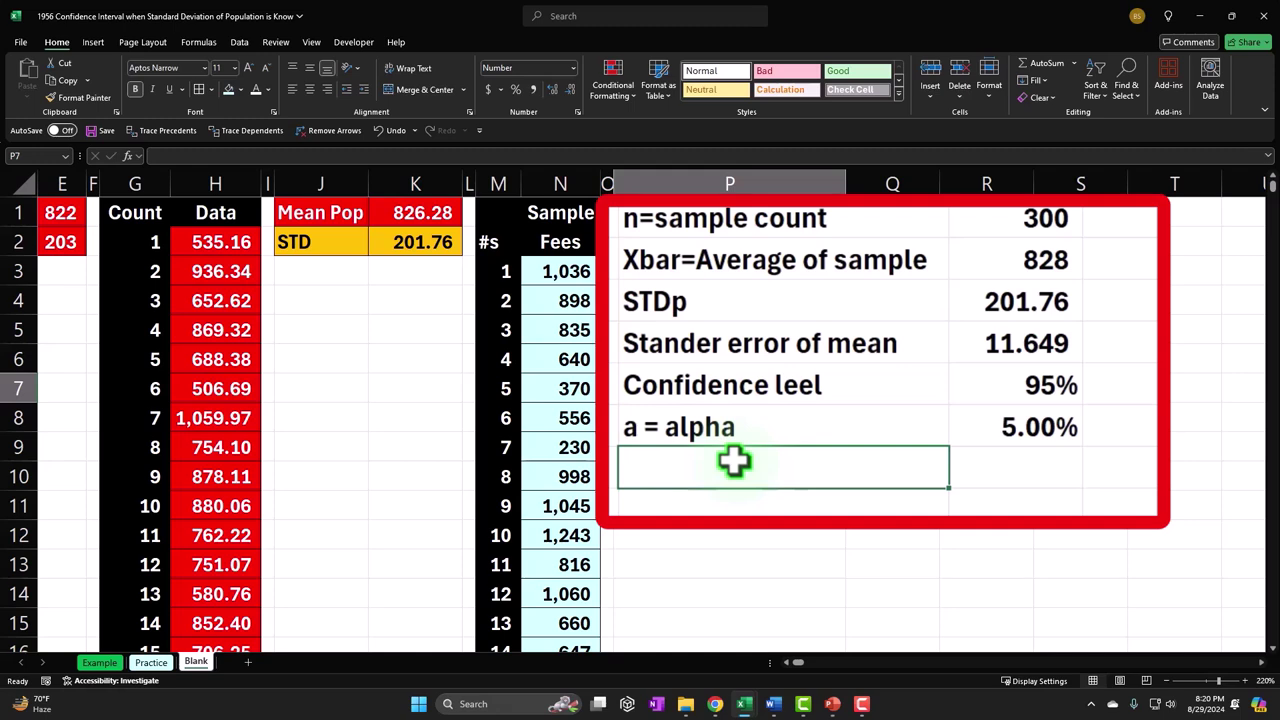
text(x)
key(BackSpace)
key(BackSpace)
text(z)
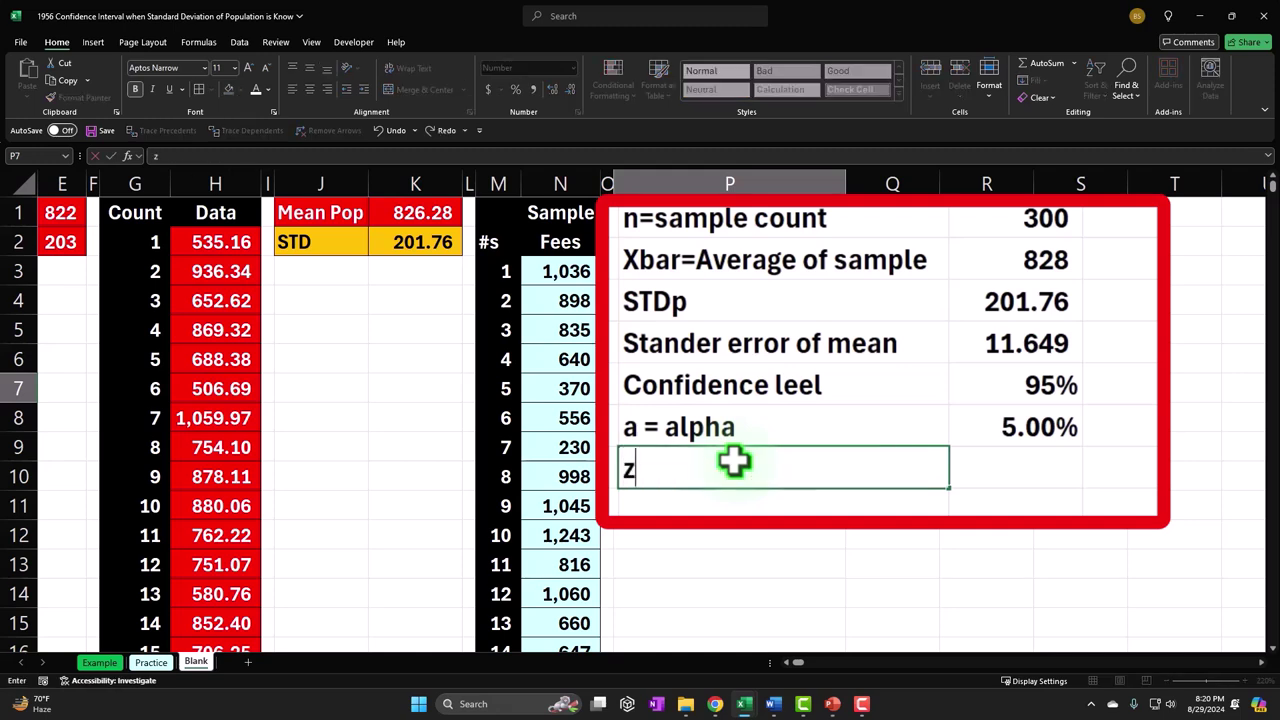
text(/2)
key(Tab)
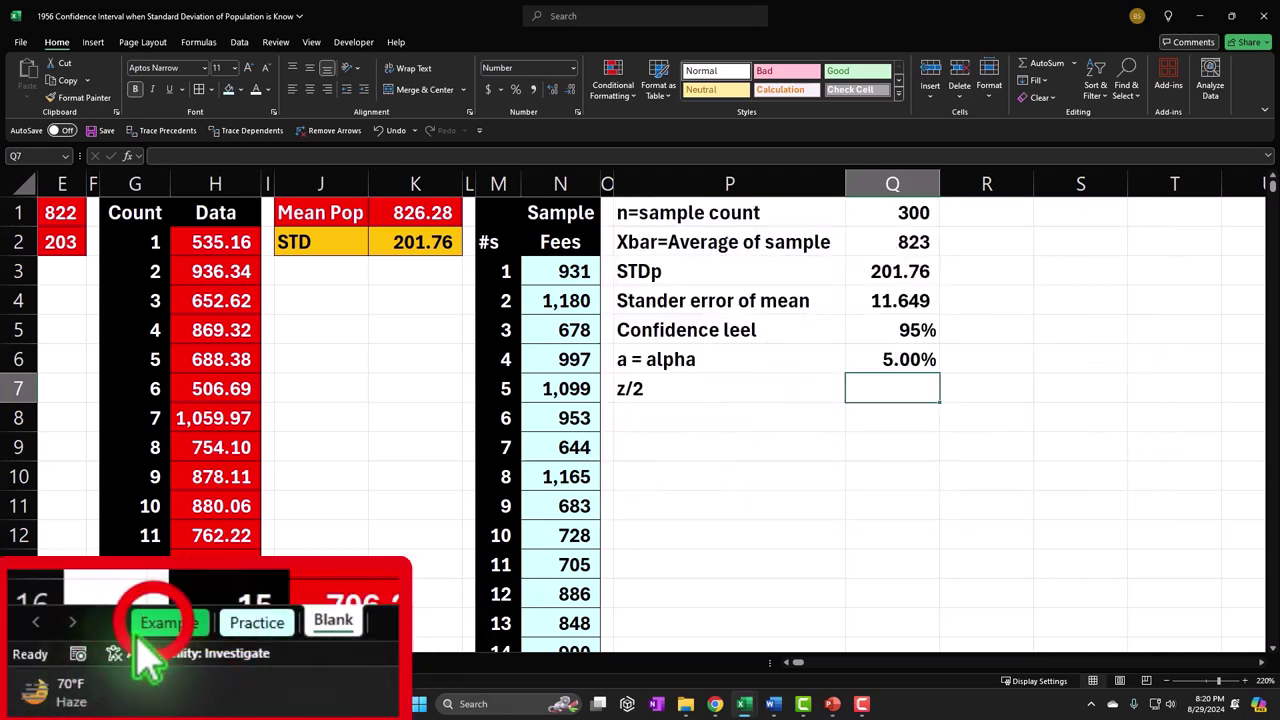
Calculate half of alpha in Q7 with the formula =Q6/2.
click(99, 662)
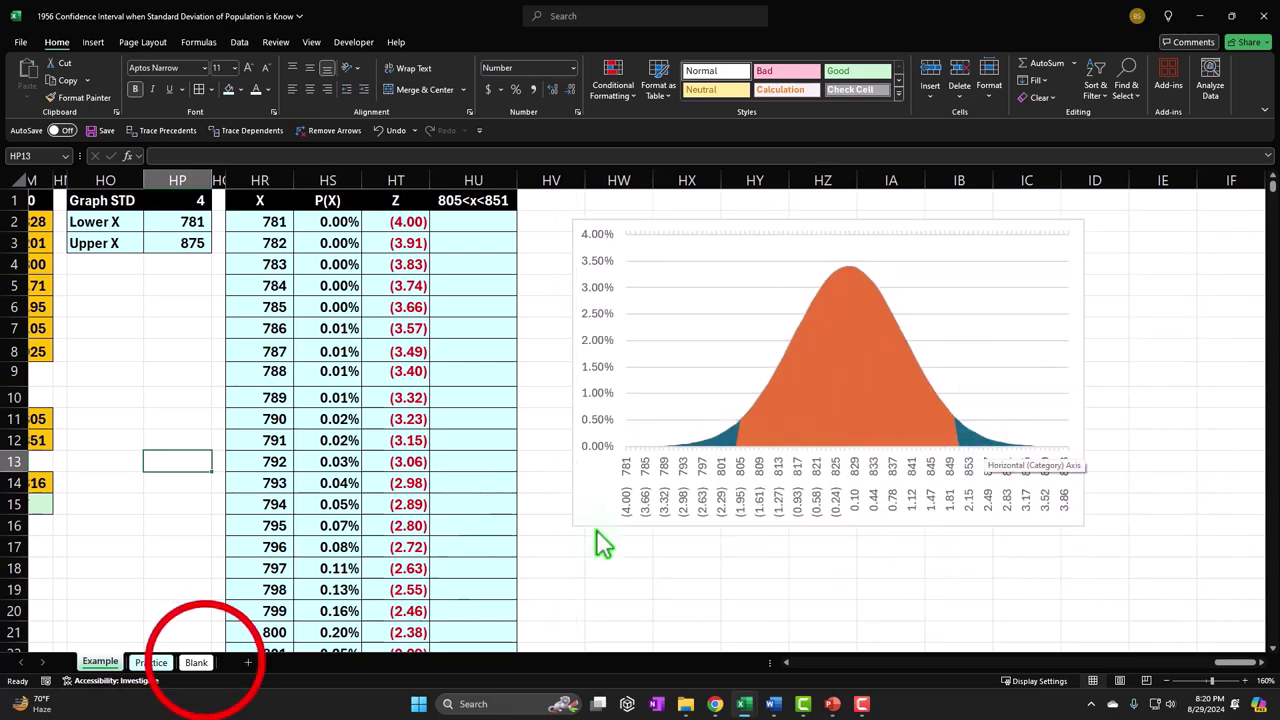
click(196, 662)
text(=)
key(Up)
text(/)
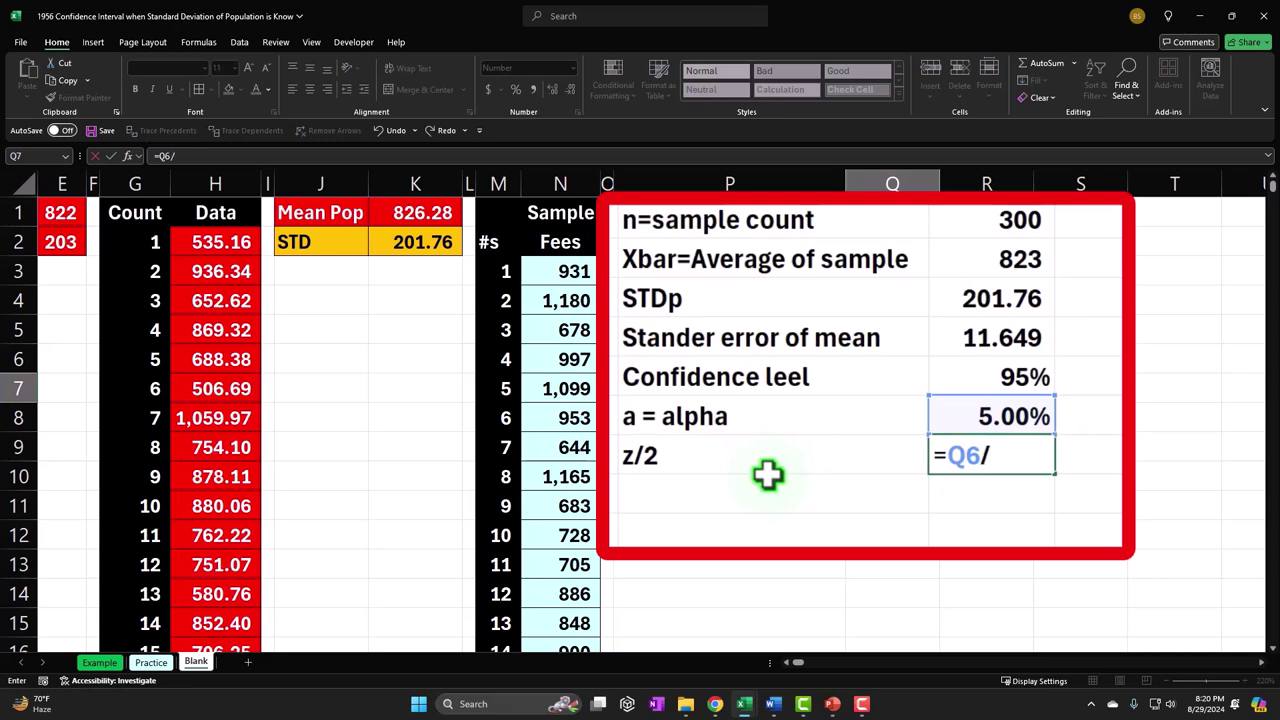
text(2)
key(Return)
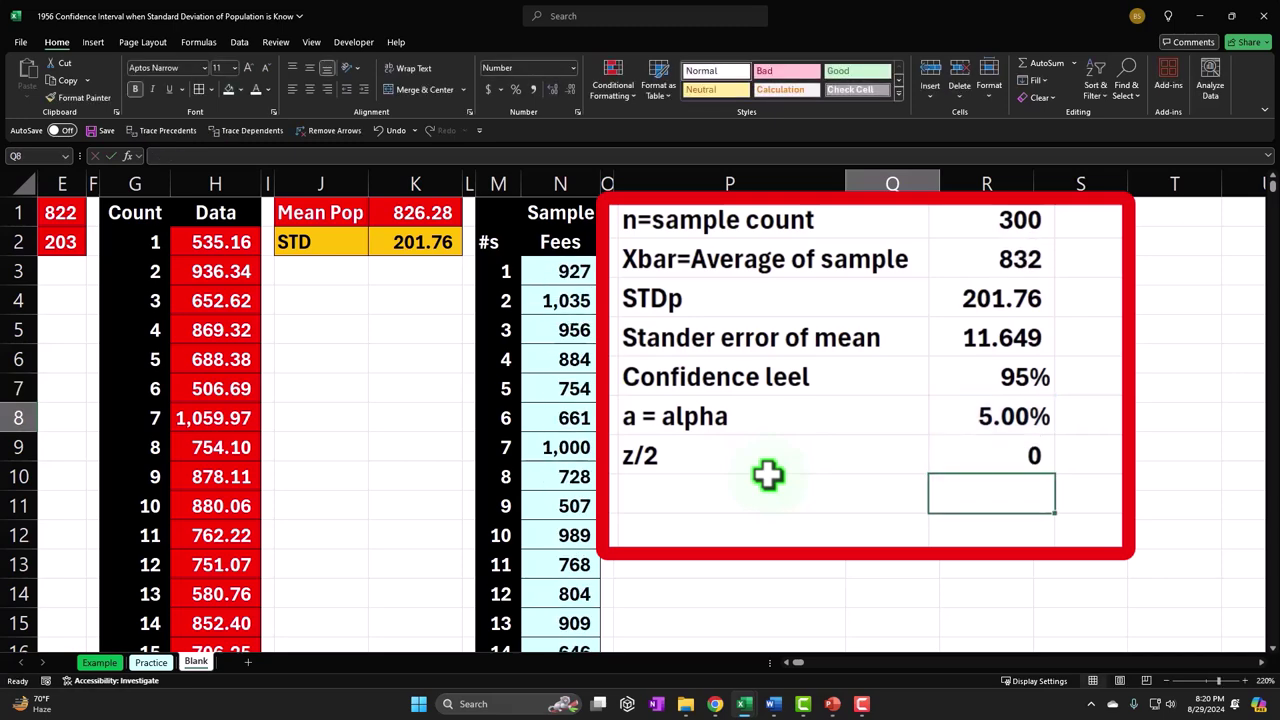
Correct the label in P7 to "a/2".
click(637, 456)
double_click(637, 456)
key(BackSpace)
text(a)
key(Return)
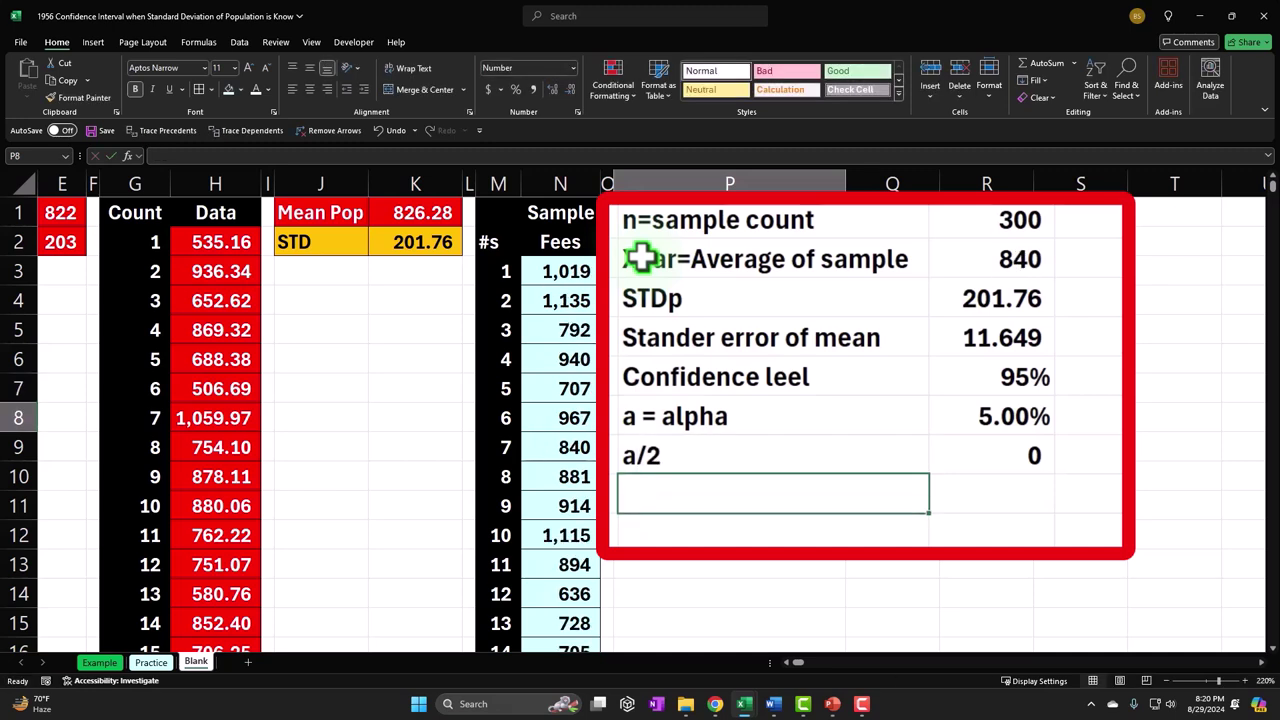
Format the a/2 value in Q7 as a percentage with two decimal places.
click(898, 396)
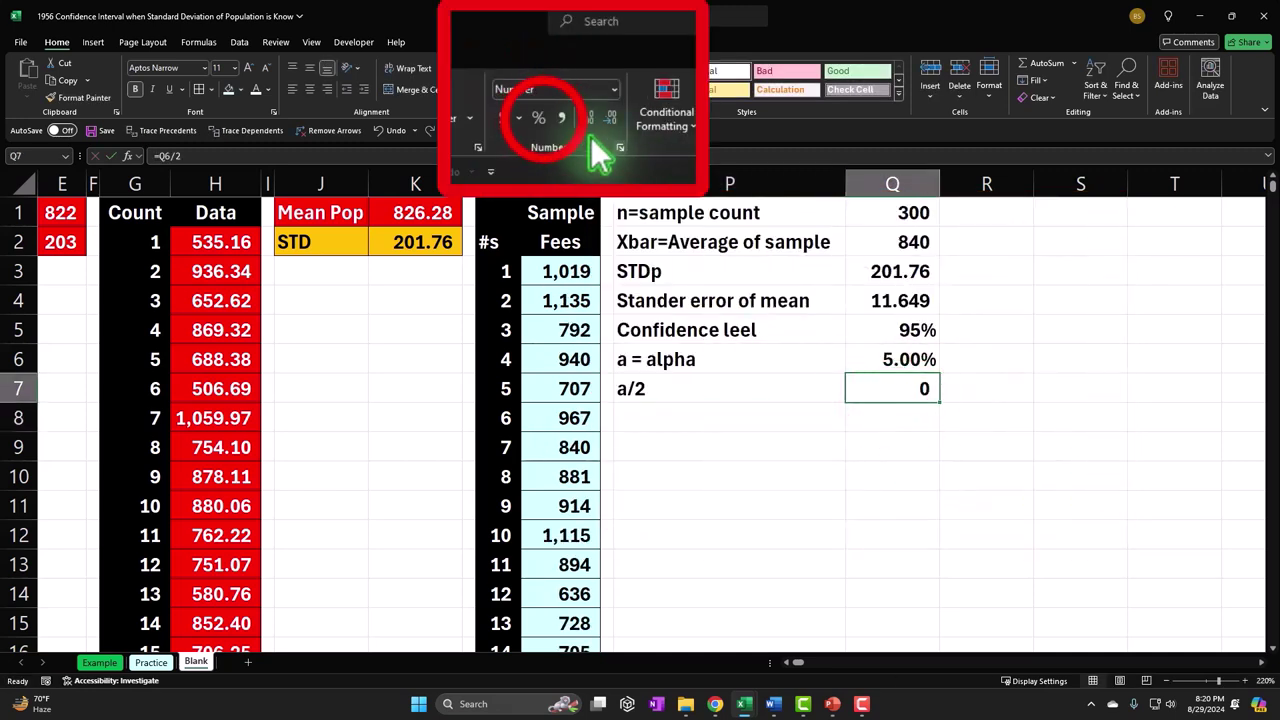
click(515, 89)
click(548, 89)
click(549, 89)
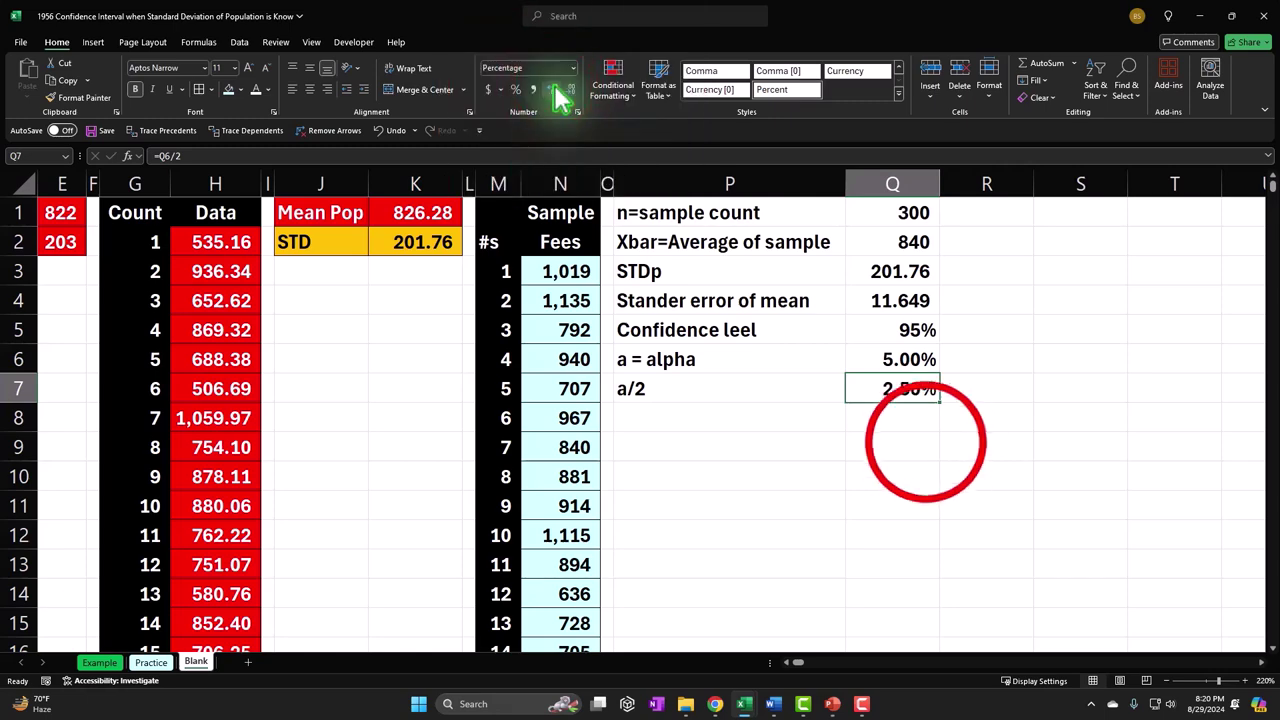
click(923, 446)
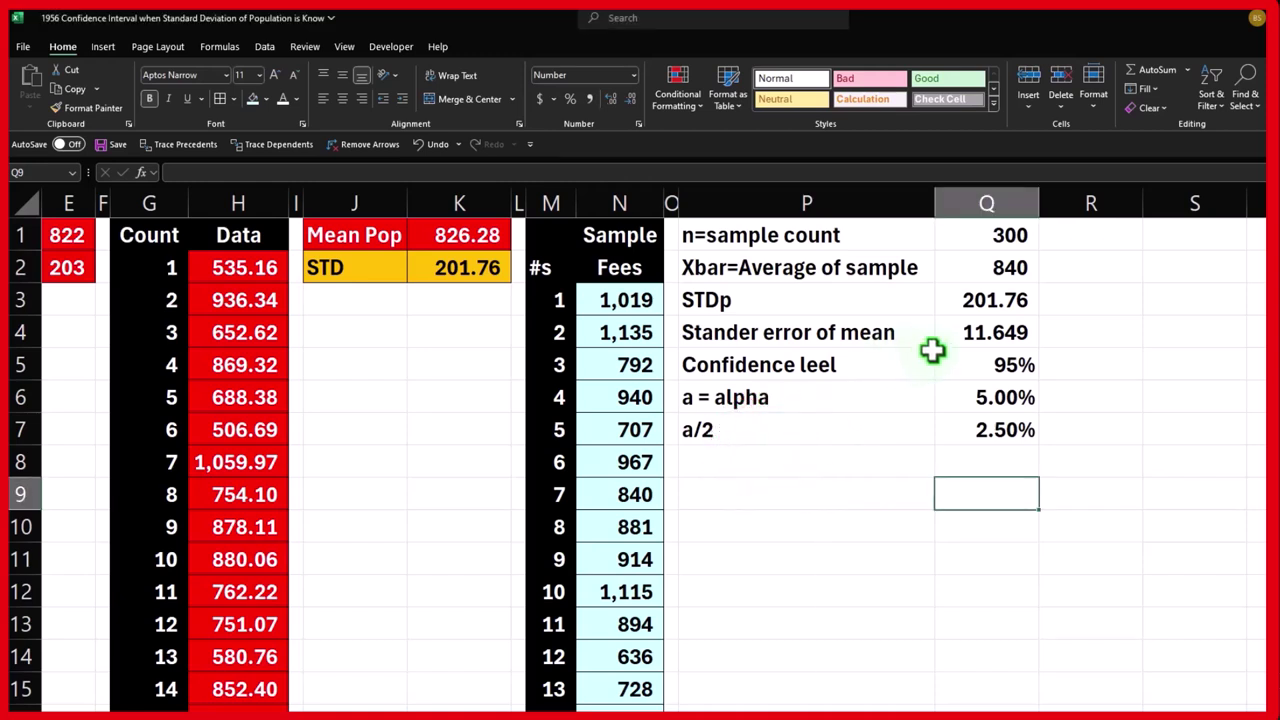
click(978, 268)
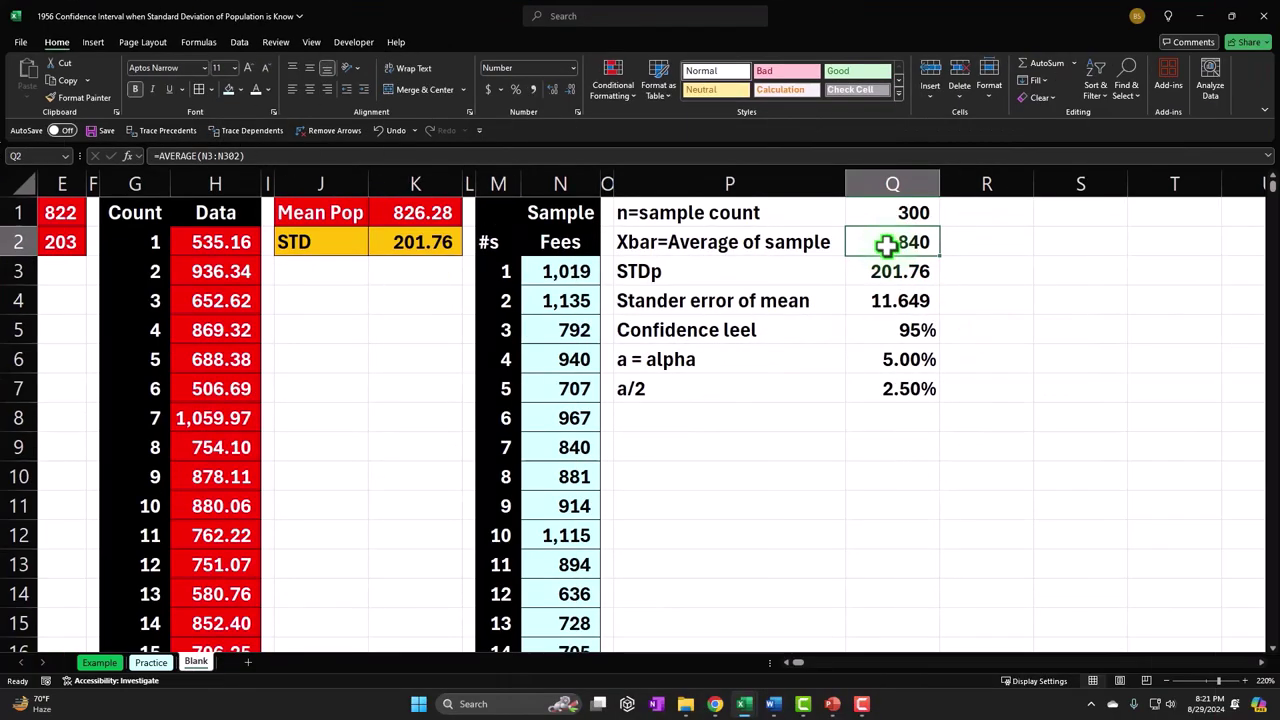
click(100, 662)
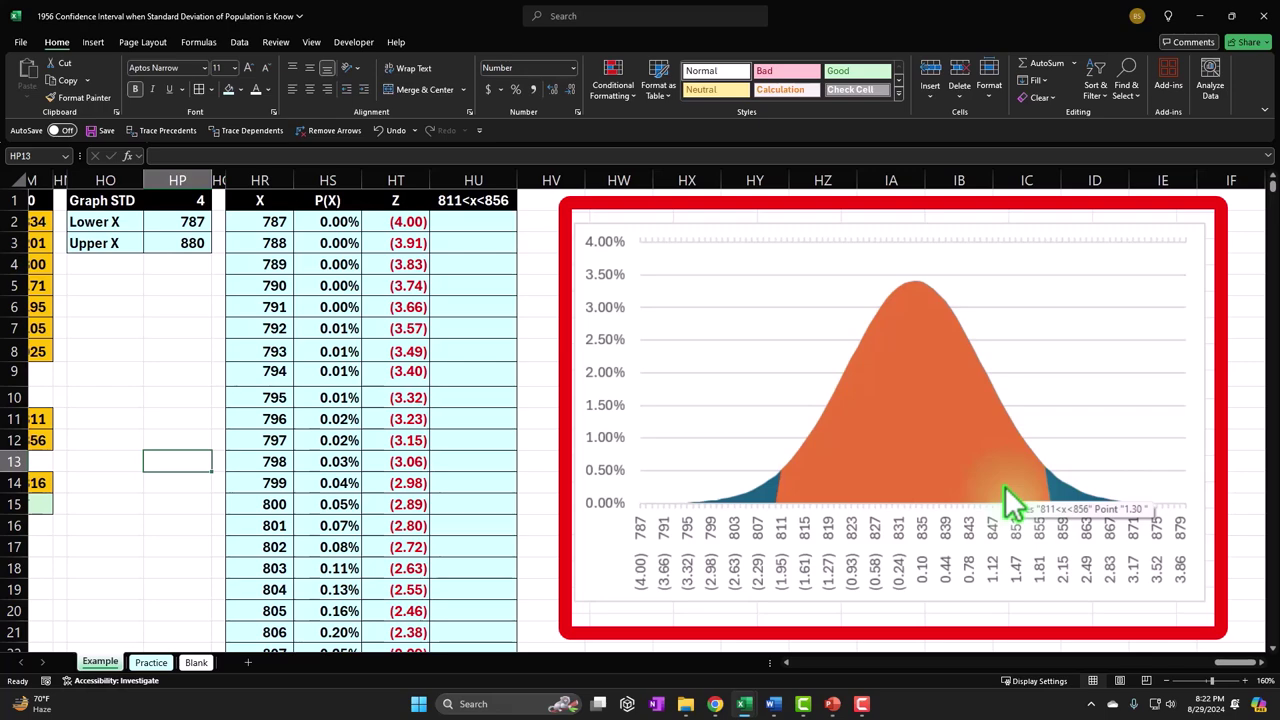
click(196, 662)
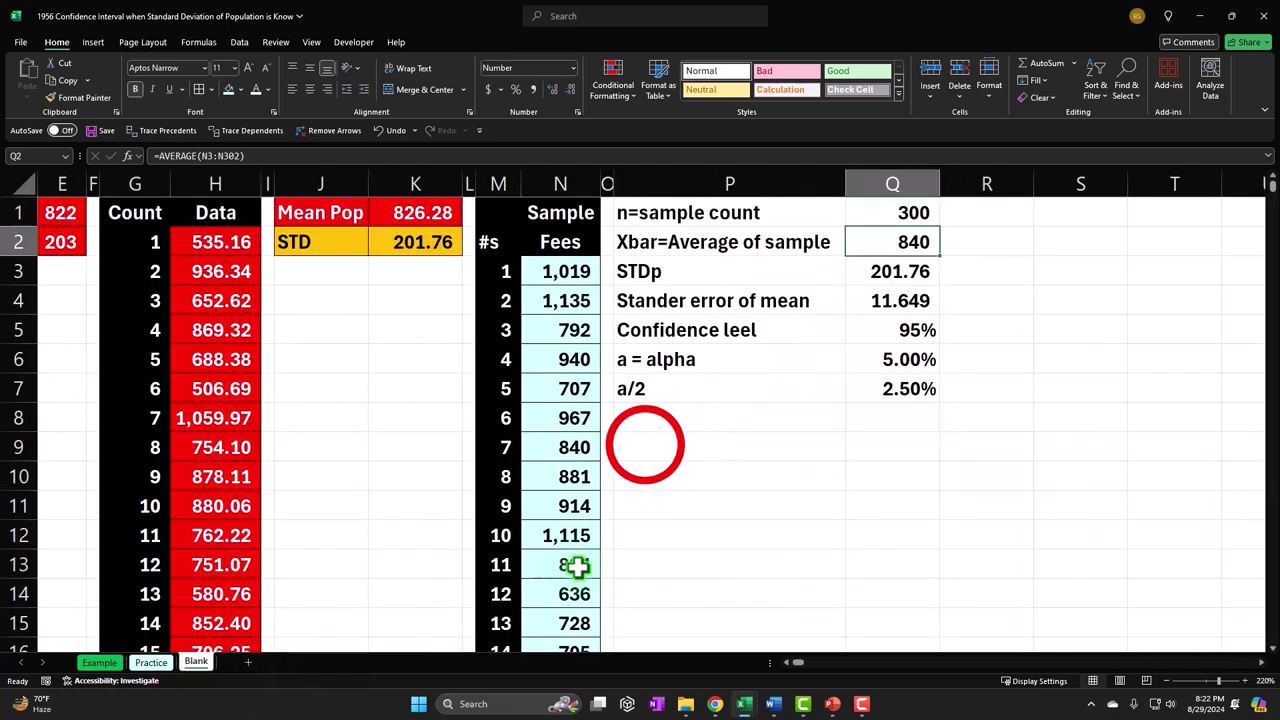
Enter the heading "CI-Method 1: Norm.inv" in P9.
click(646, 445)
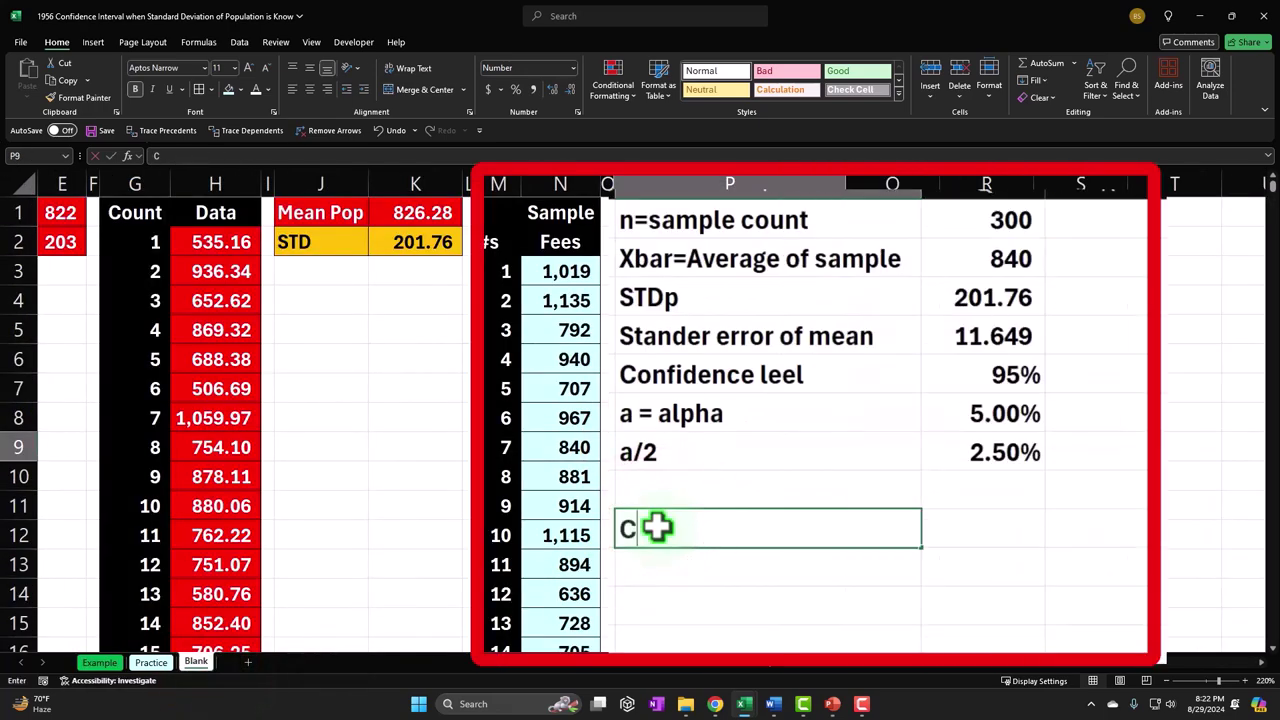
text(CI-Me)
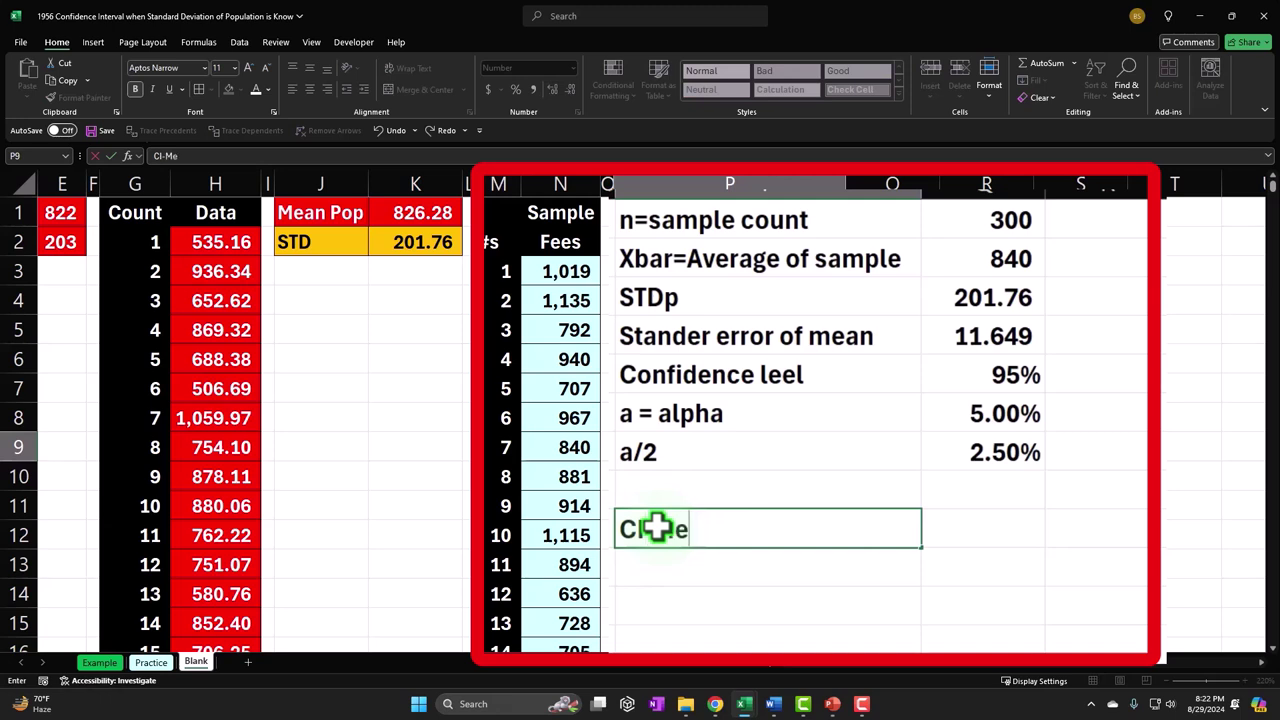
text(thod 1:)
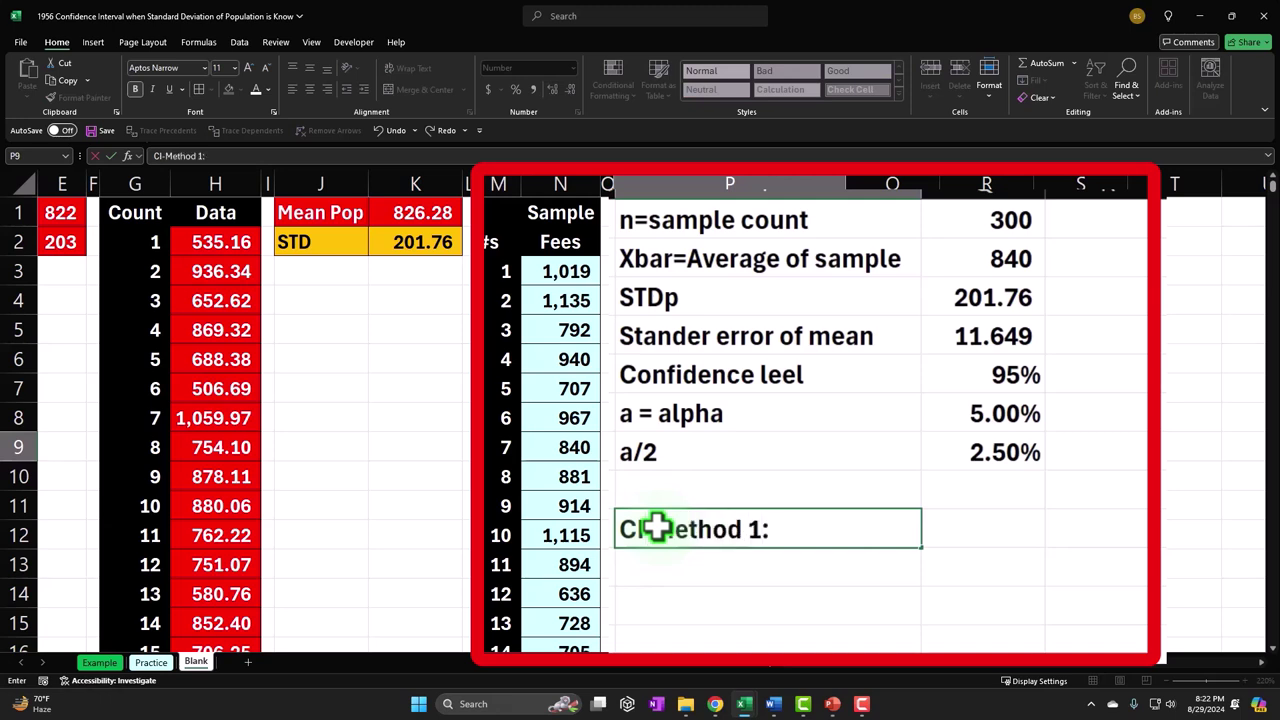
text( Norm.inv)
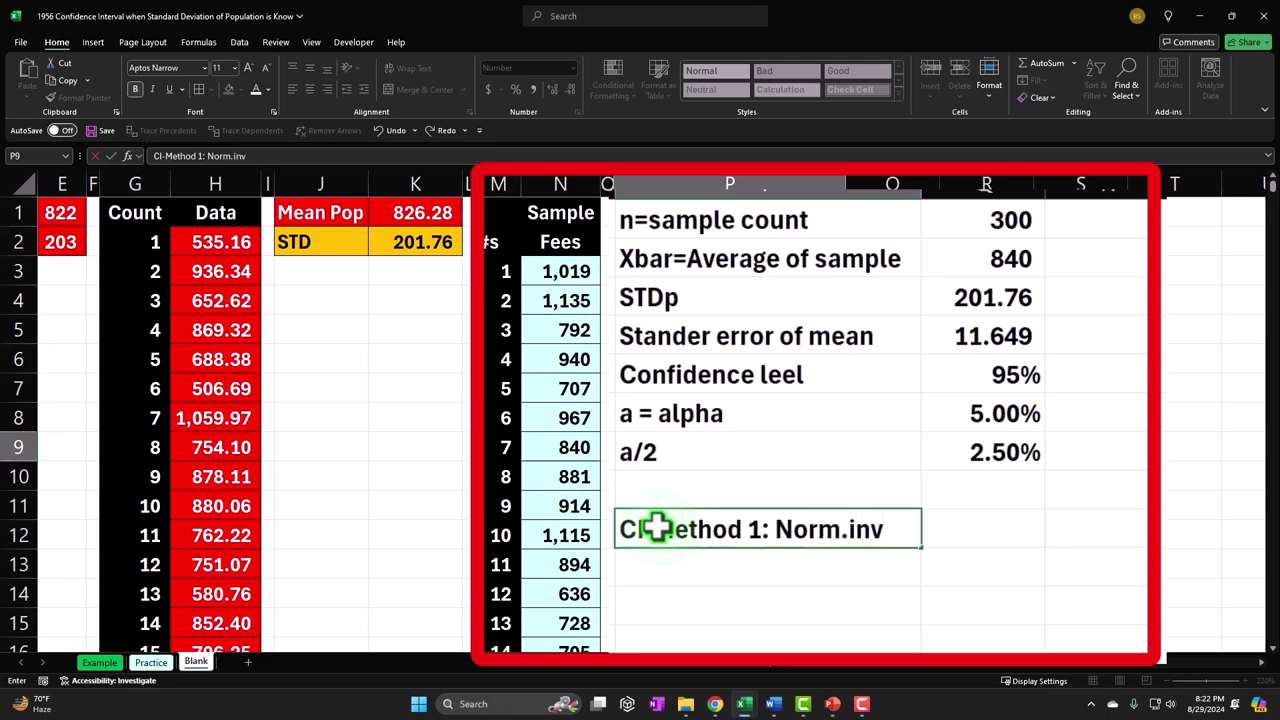
key(Return)
Format the heading cells P9:Q9 with a black fill and white text.
drag(906, 523, 968, 529)
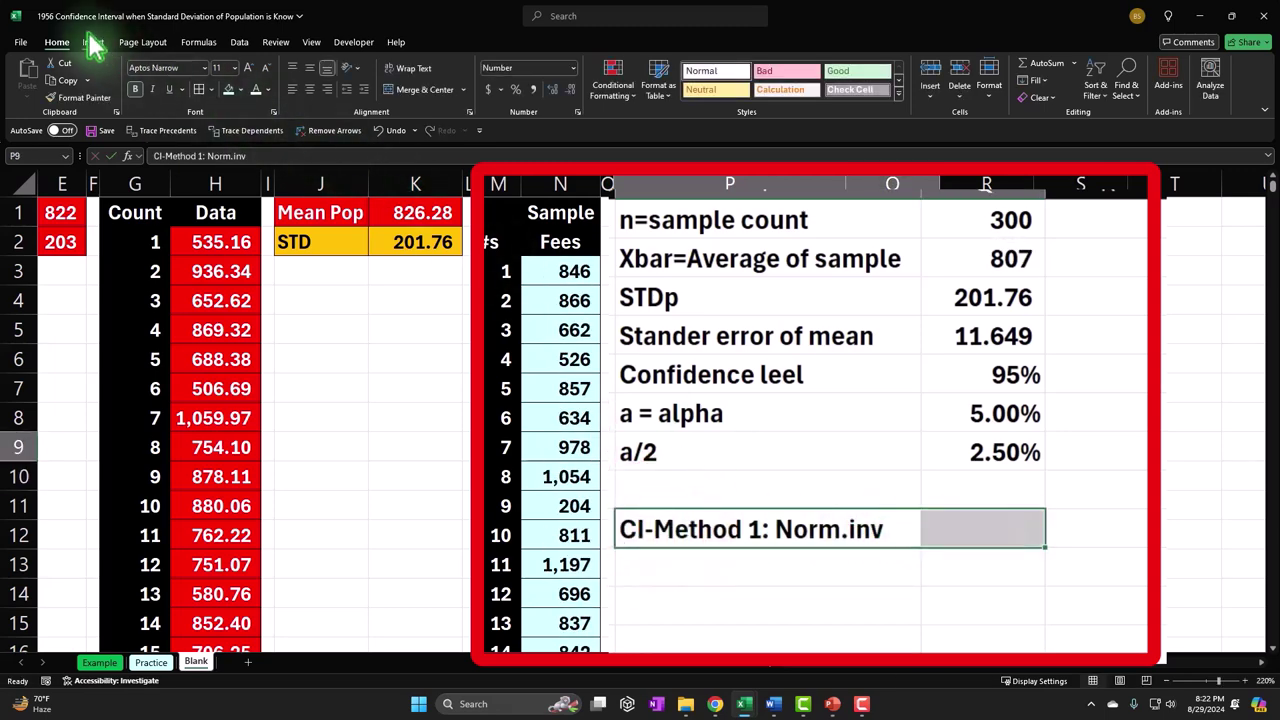
click(240, 89)
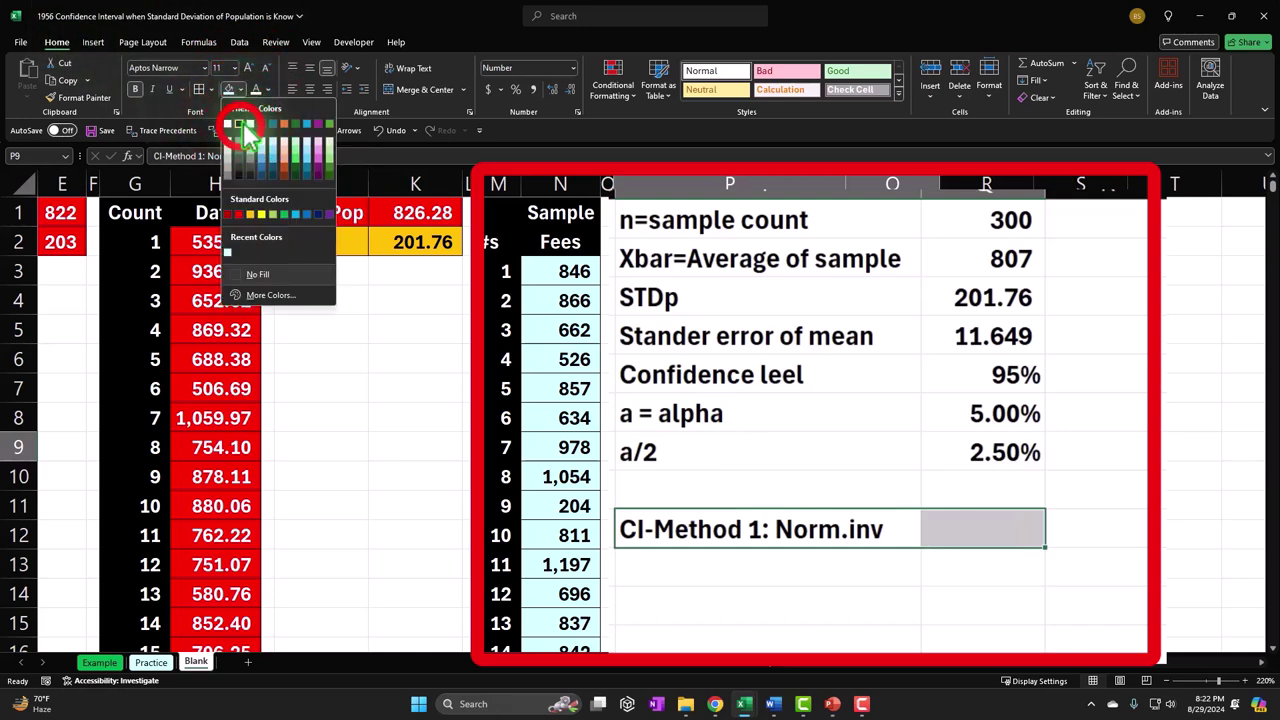
click(249, 131)
click(256, 89)
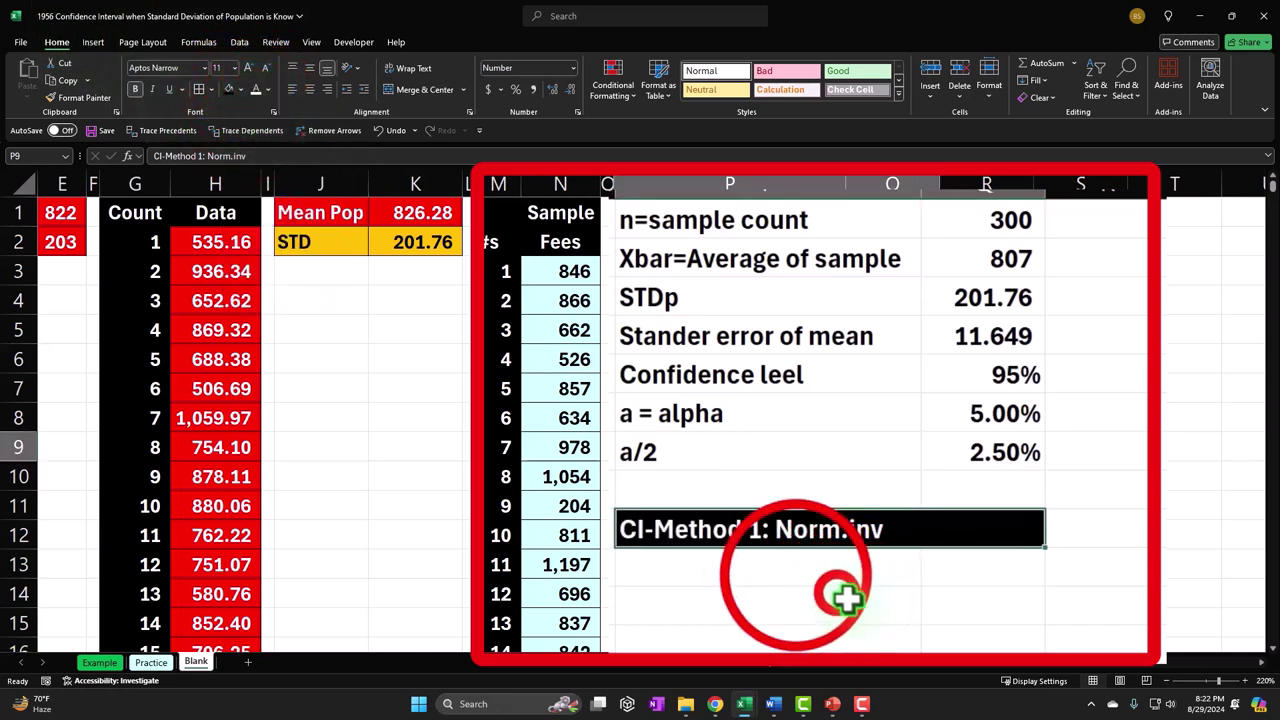
Enter the label "Lower limit" in P10 and view the distribution chart on the Example sheet before returning to the Blank sheet.
click(814, 574)
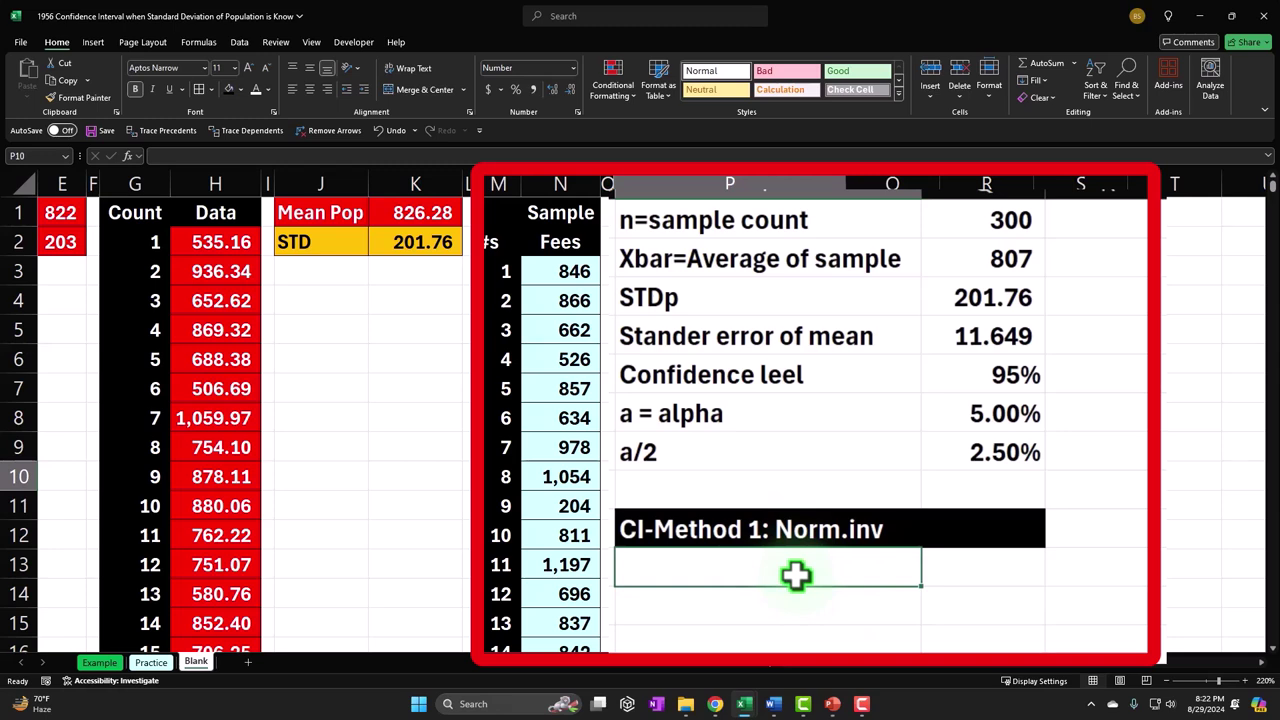
text(Lower limit)
key(Tab)
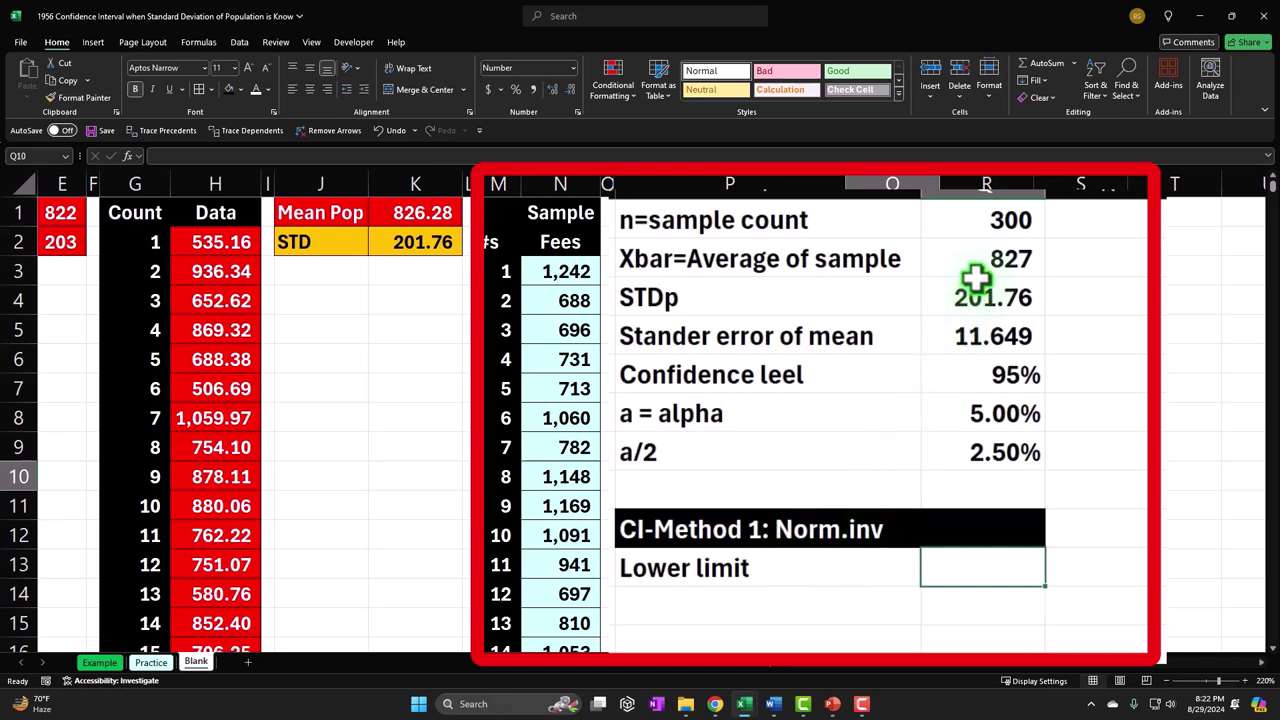
click(99, 662)
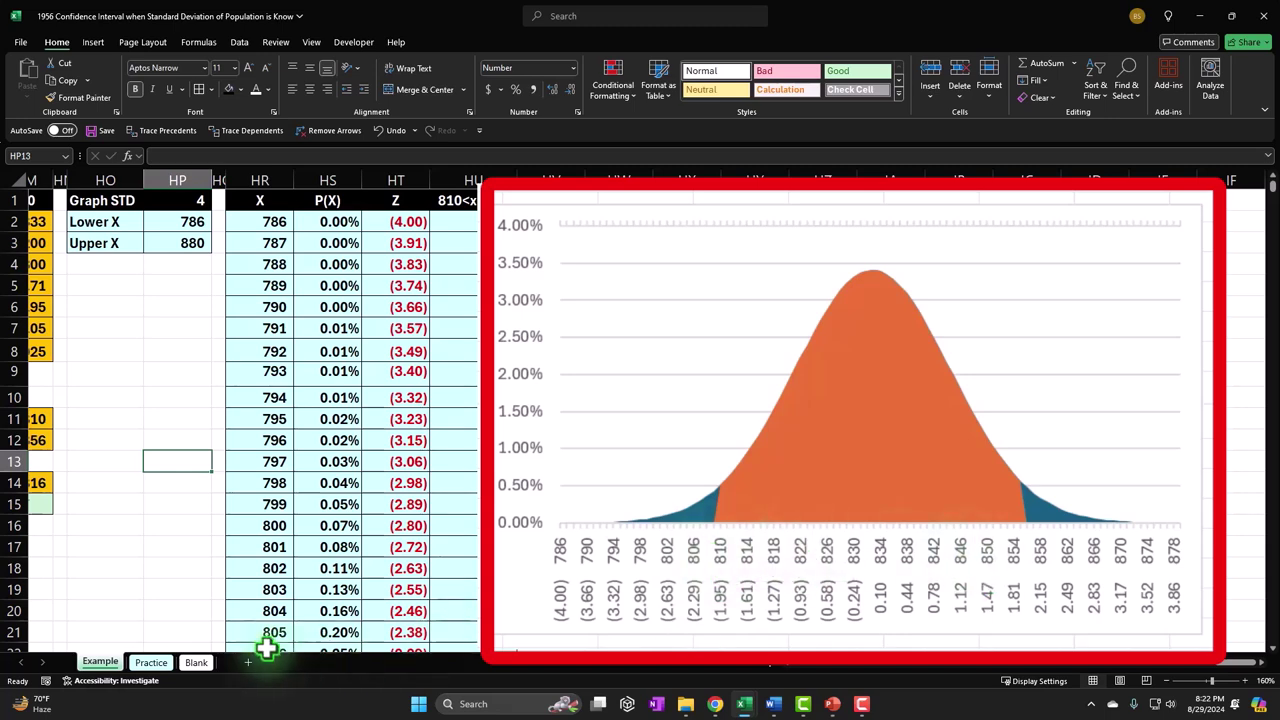
click(208, 663)
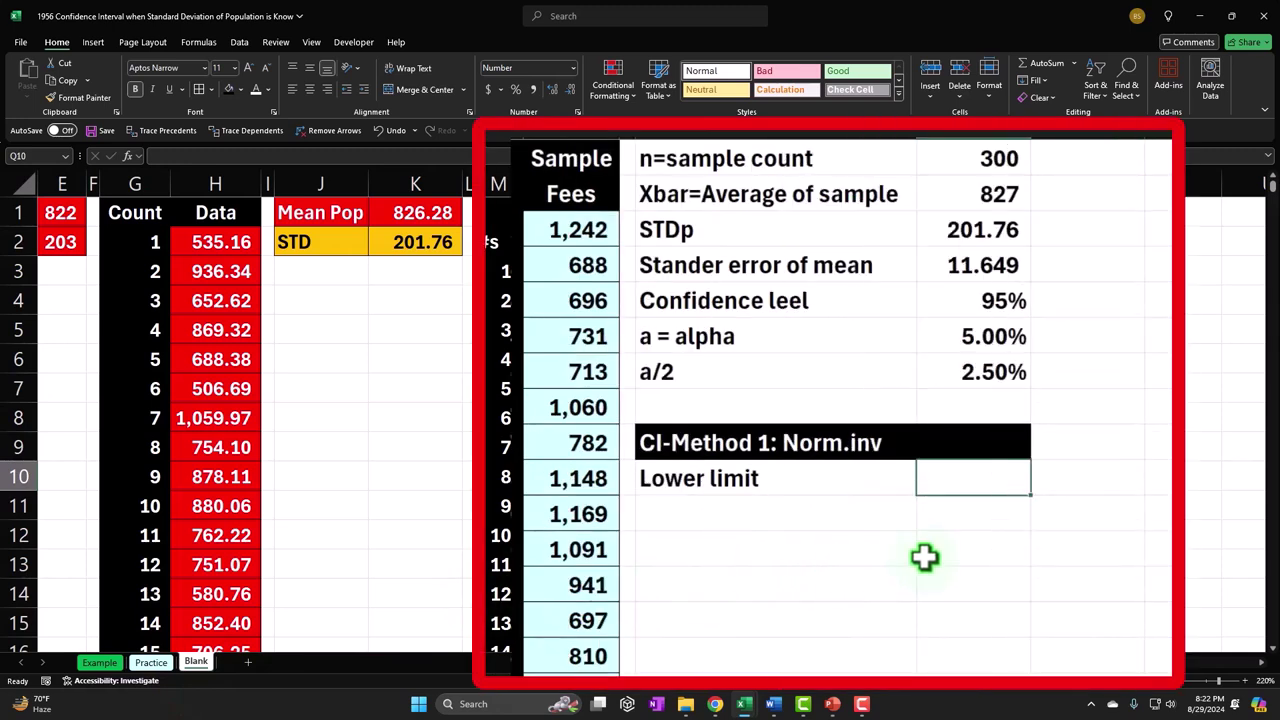
Calculate the lower limit in Q10 with =NORM.INV(Q7,Q2,Q4), using a/2, the sample average and the standard error.
text(=n)
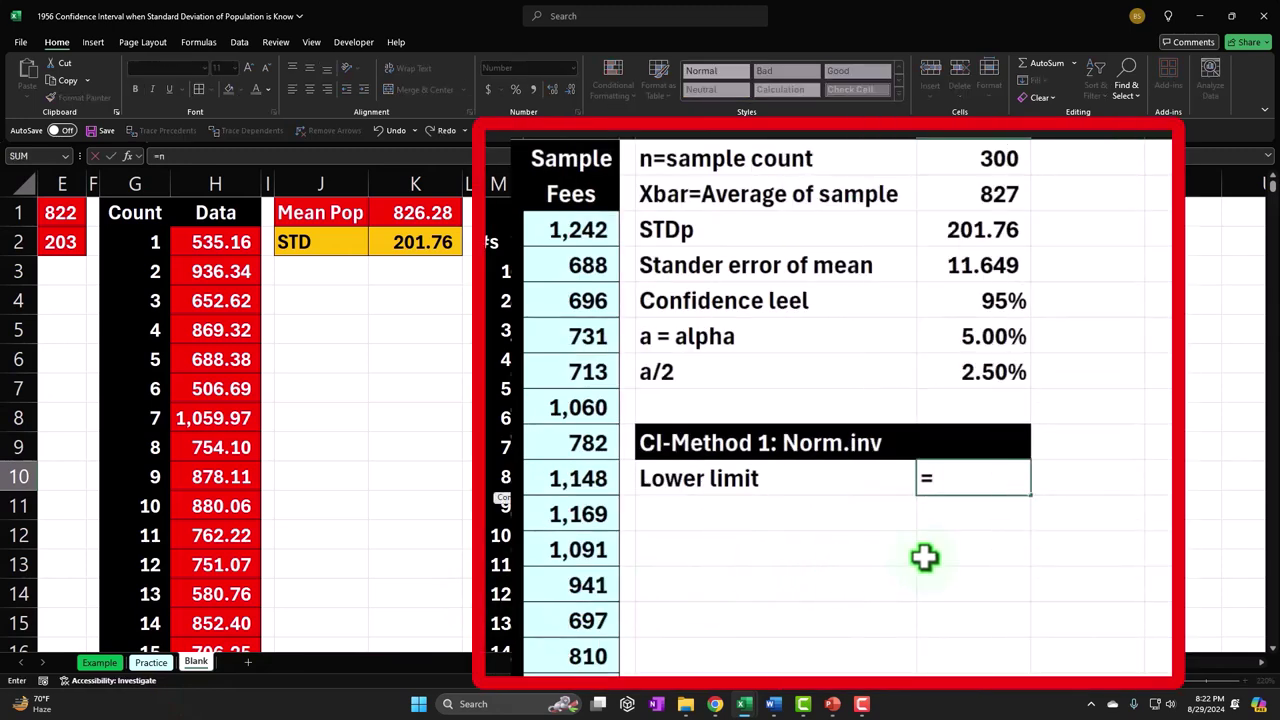
text(orm.)
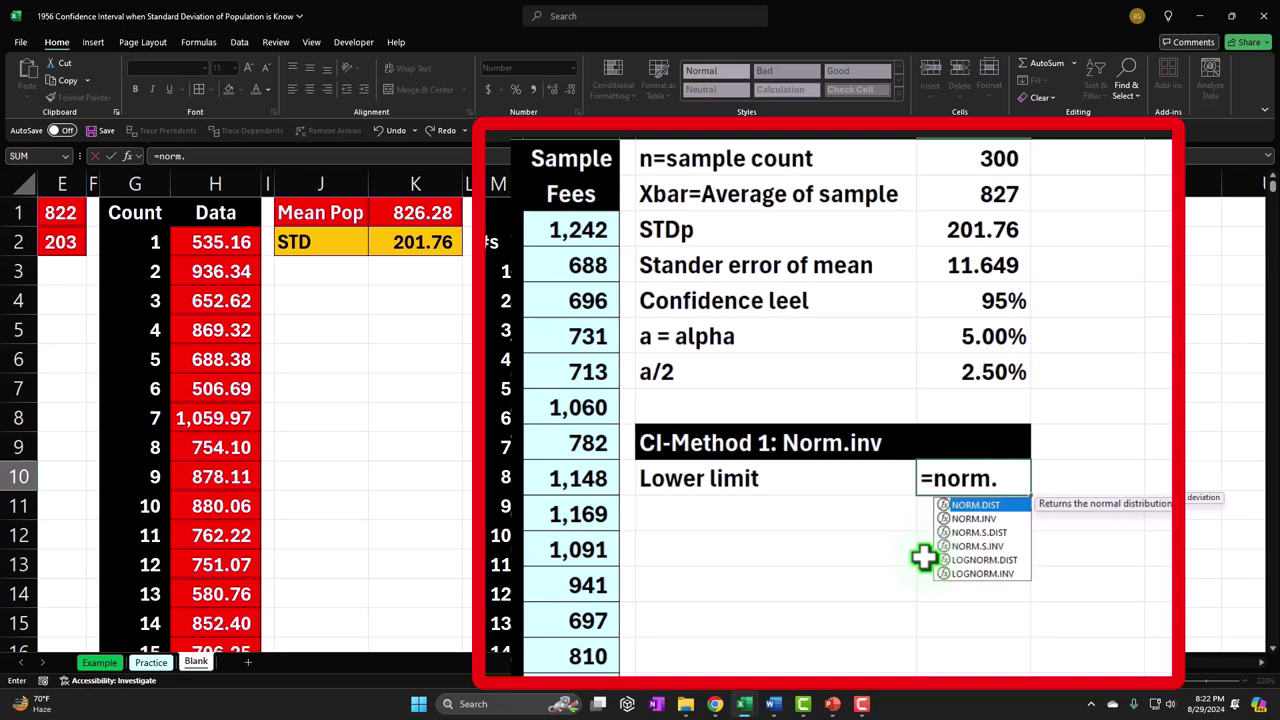
text(in)
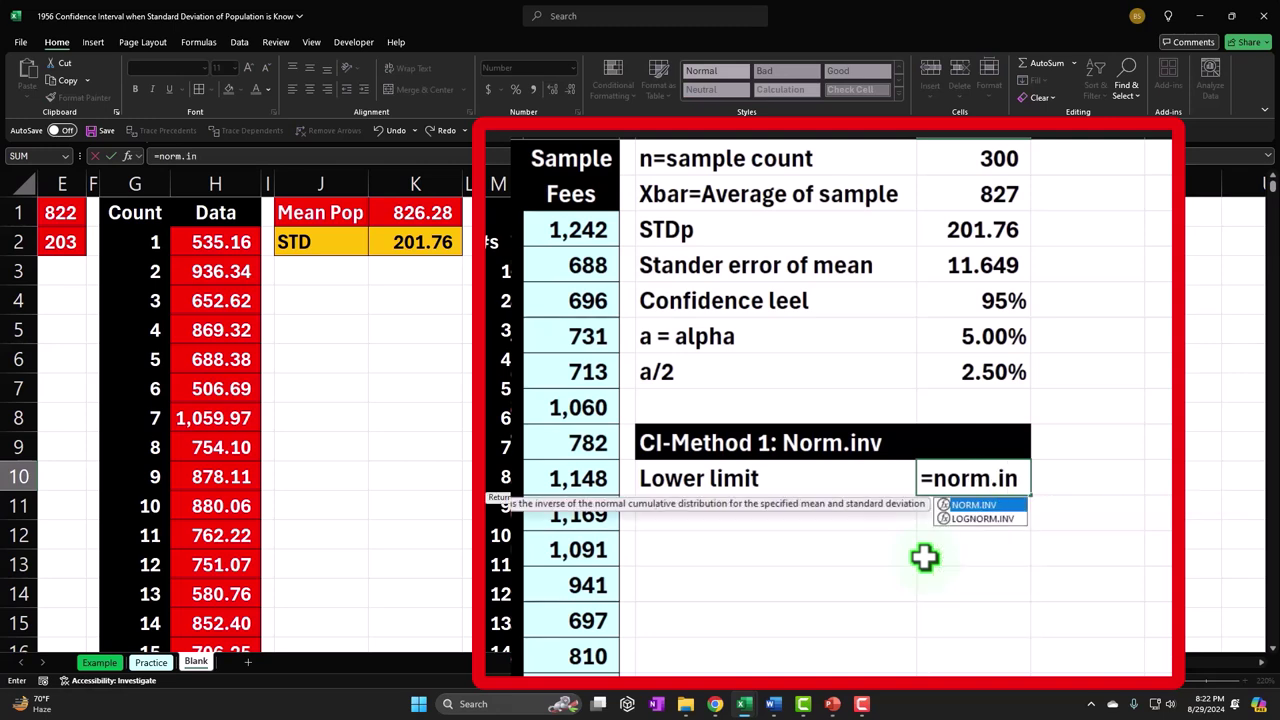
key(Tab)
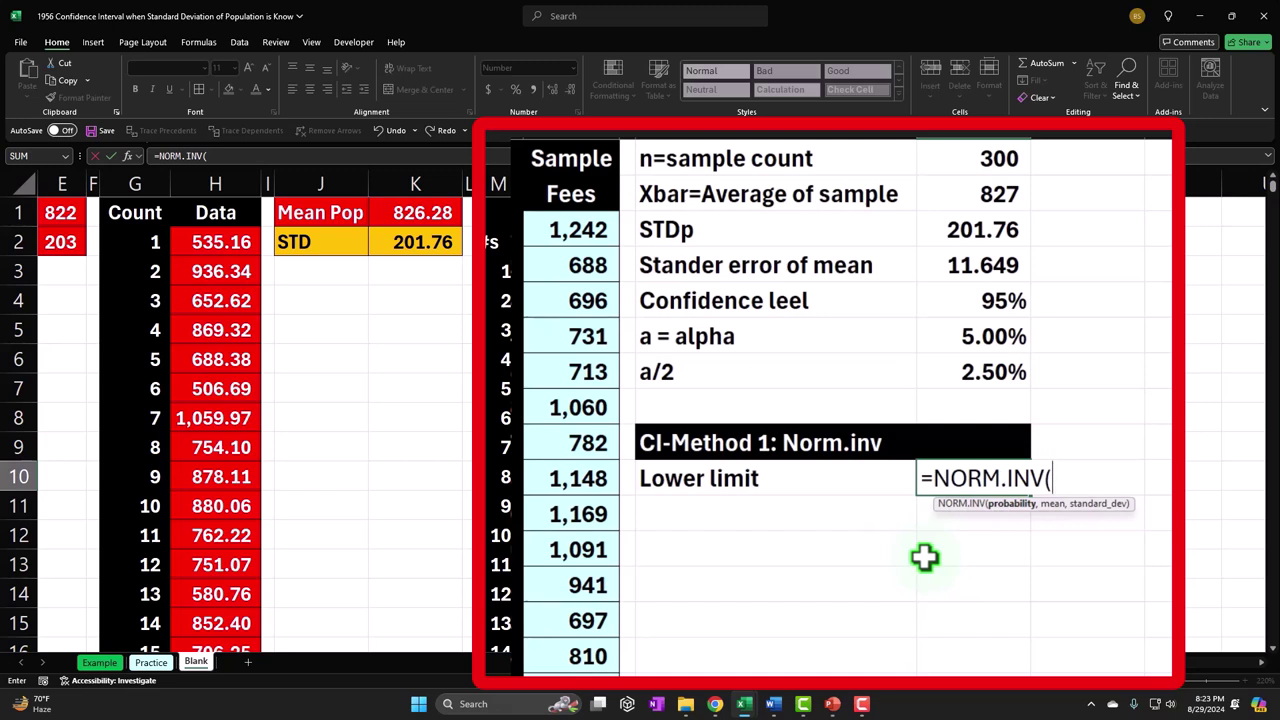
click(988, 372)
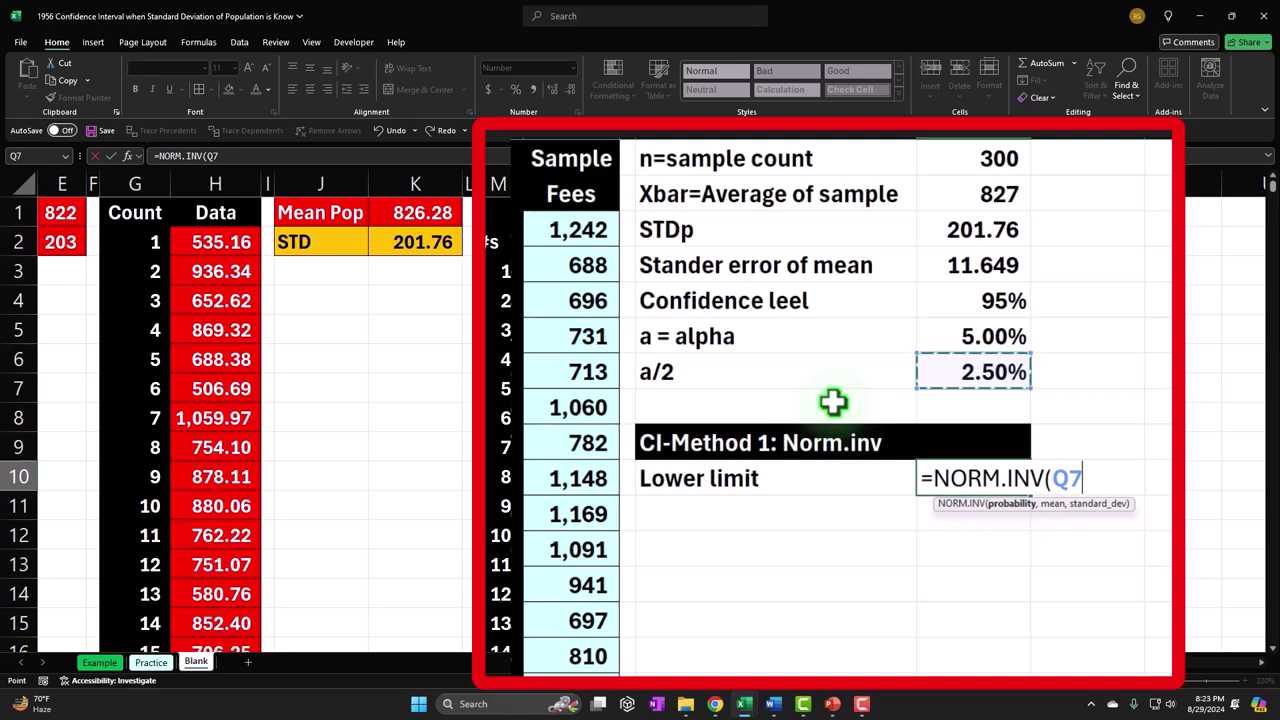
text(,)
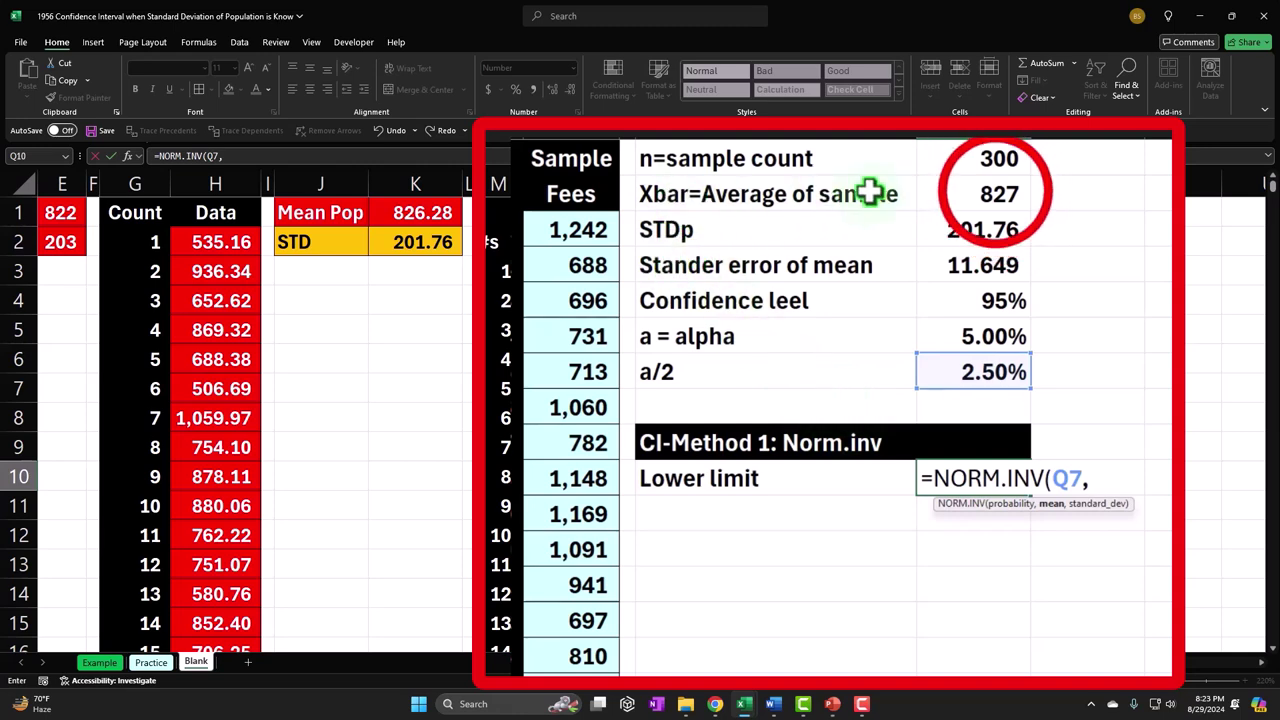
click(997, 193)
text(,)
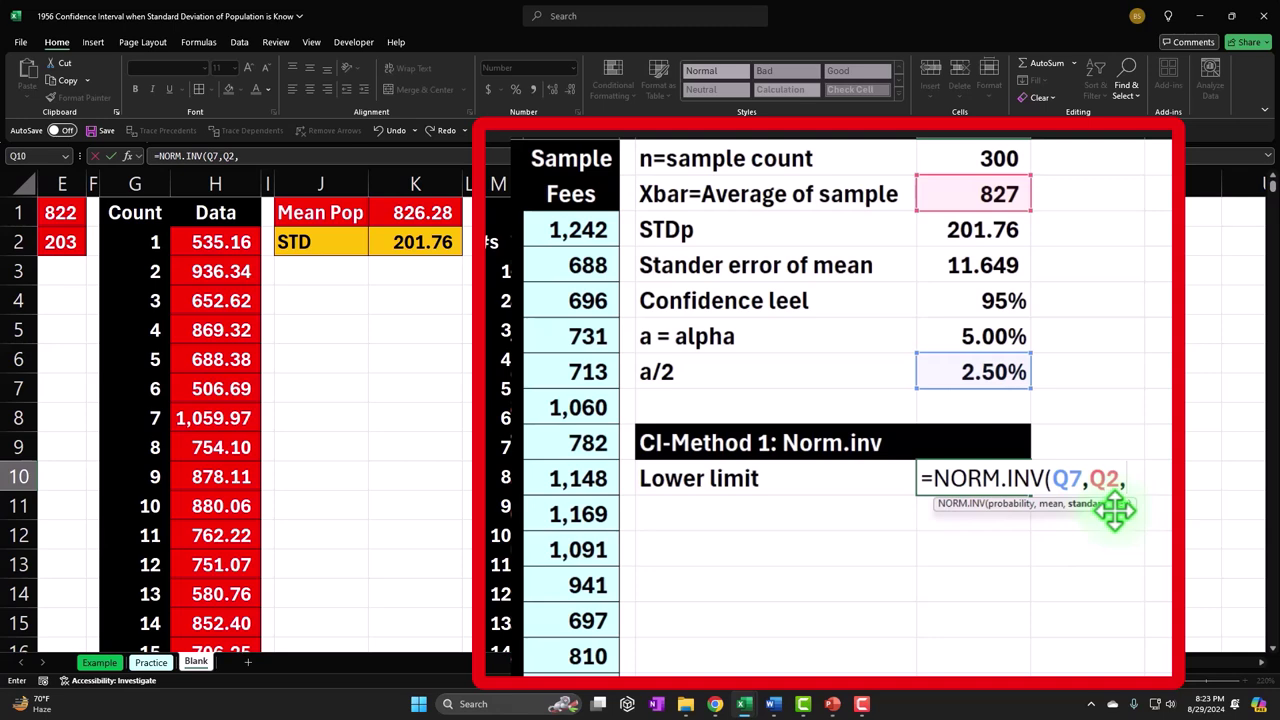
click(990, 264)
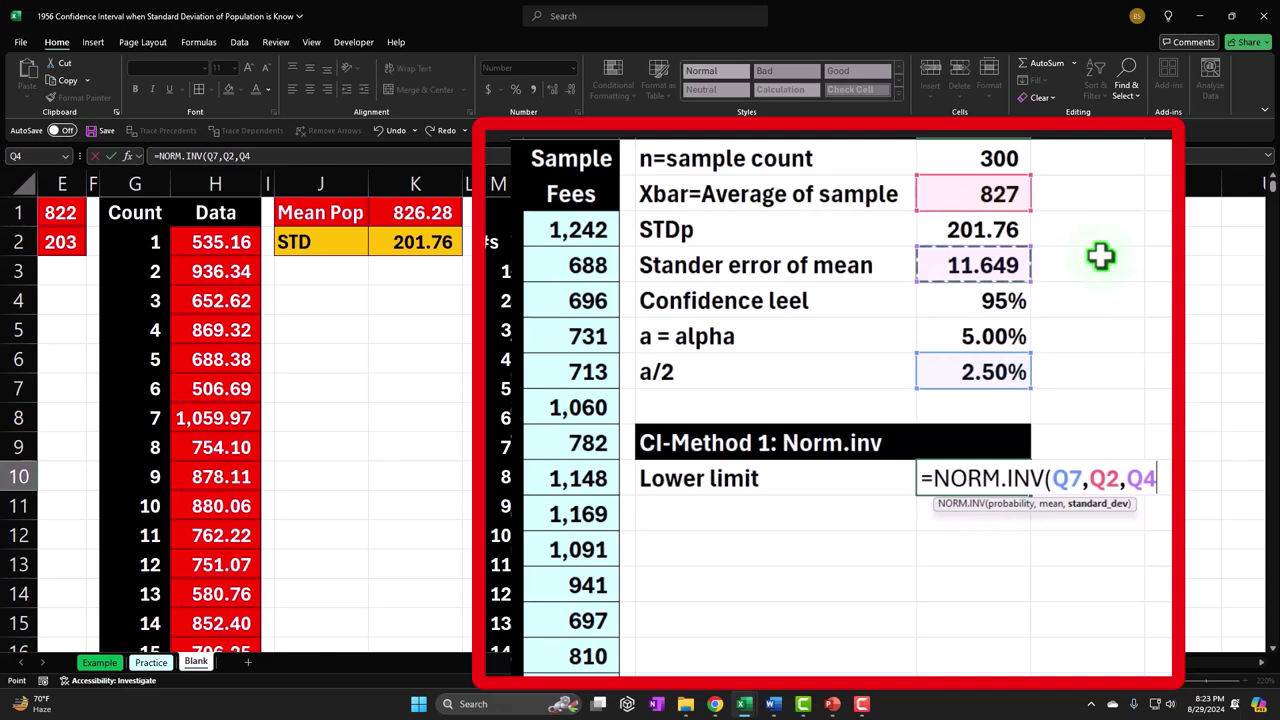
key(Return)
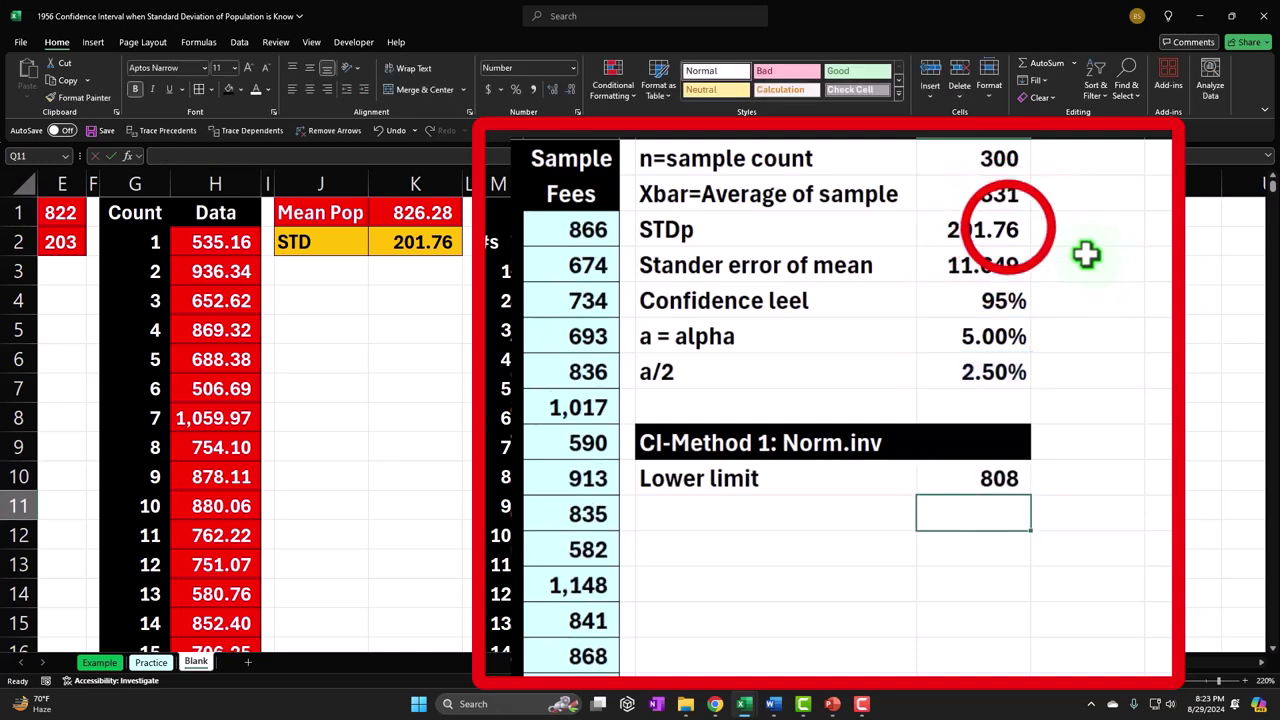
Review the STDp and standard error formulas in Q3 and Q4, and enter the label "Upper limit" in P11.
click(1008, 229)
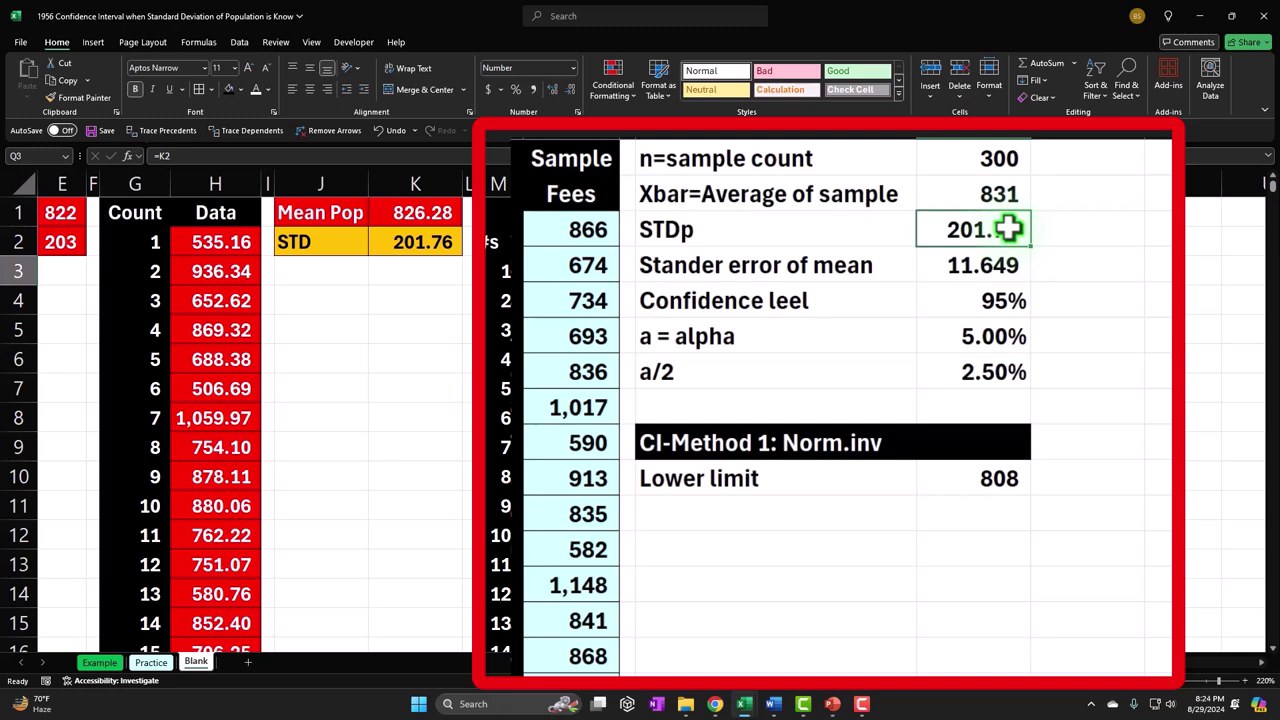
click(986, 264)
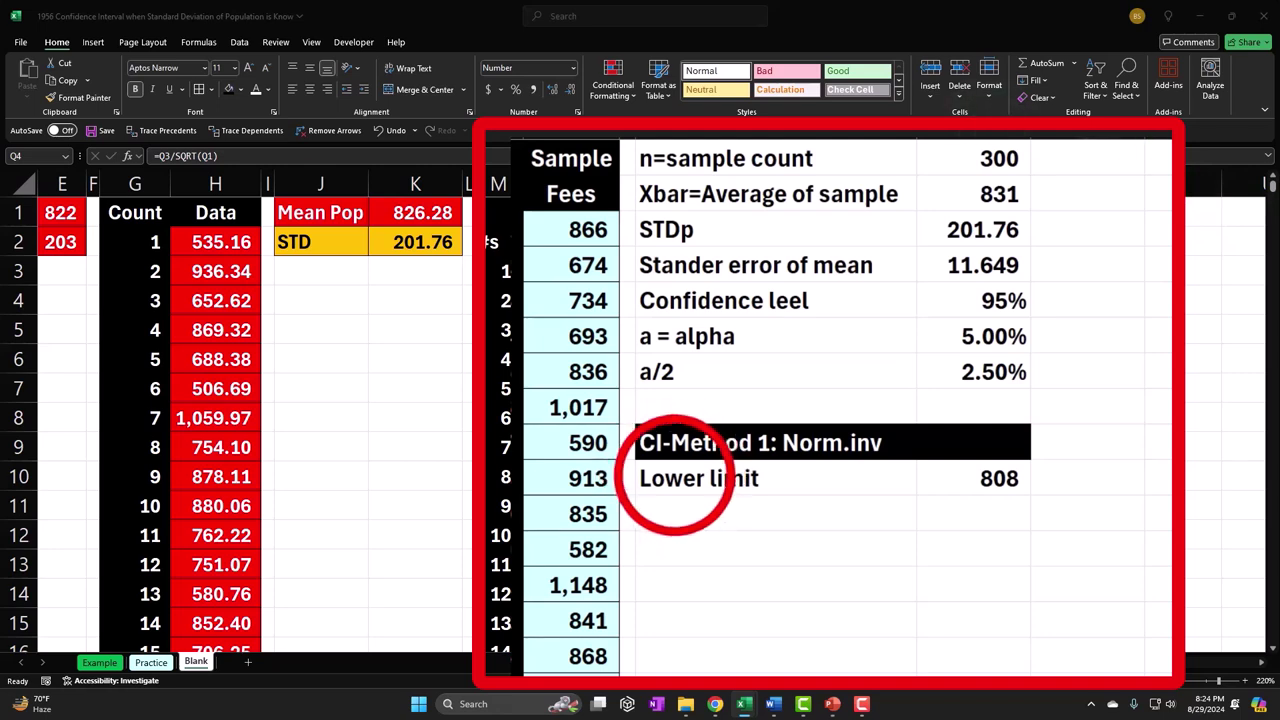
click(678, 511)
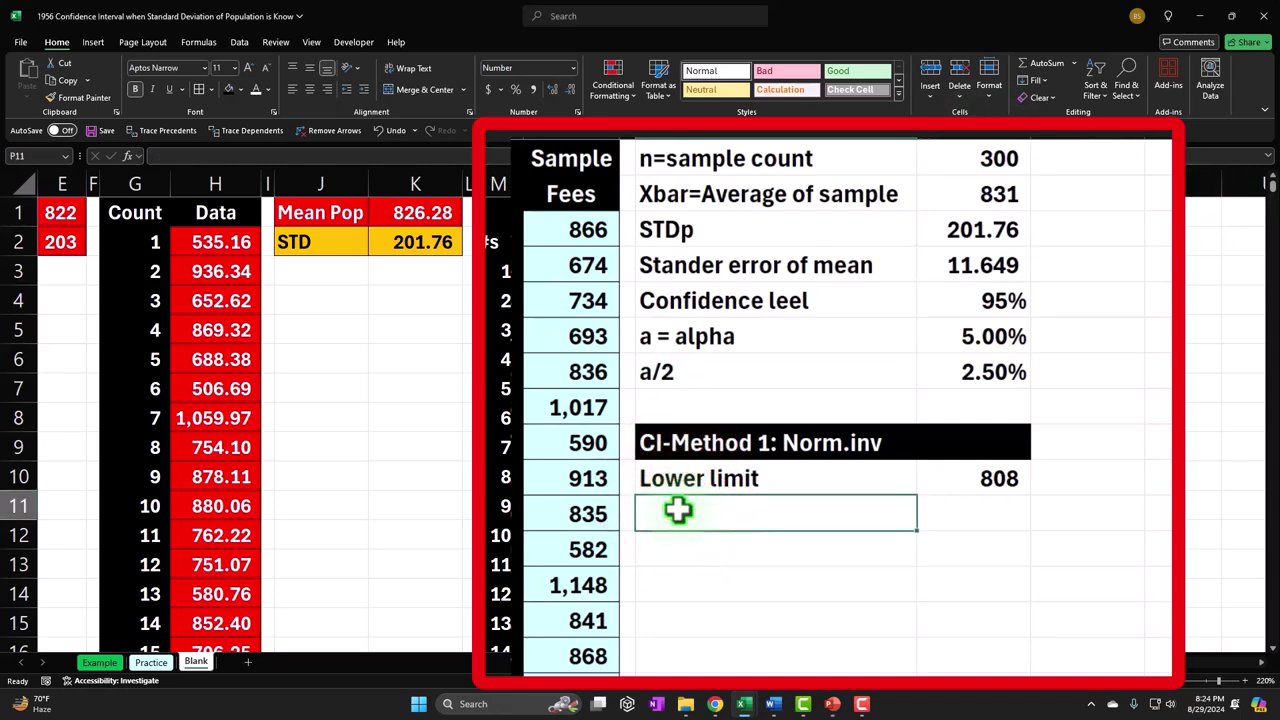
text(Upper limit)
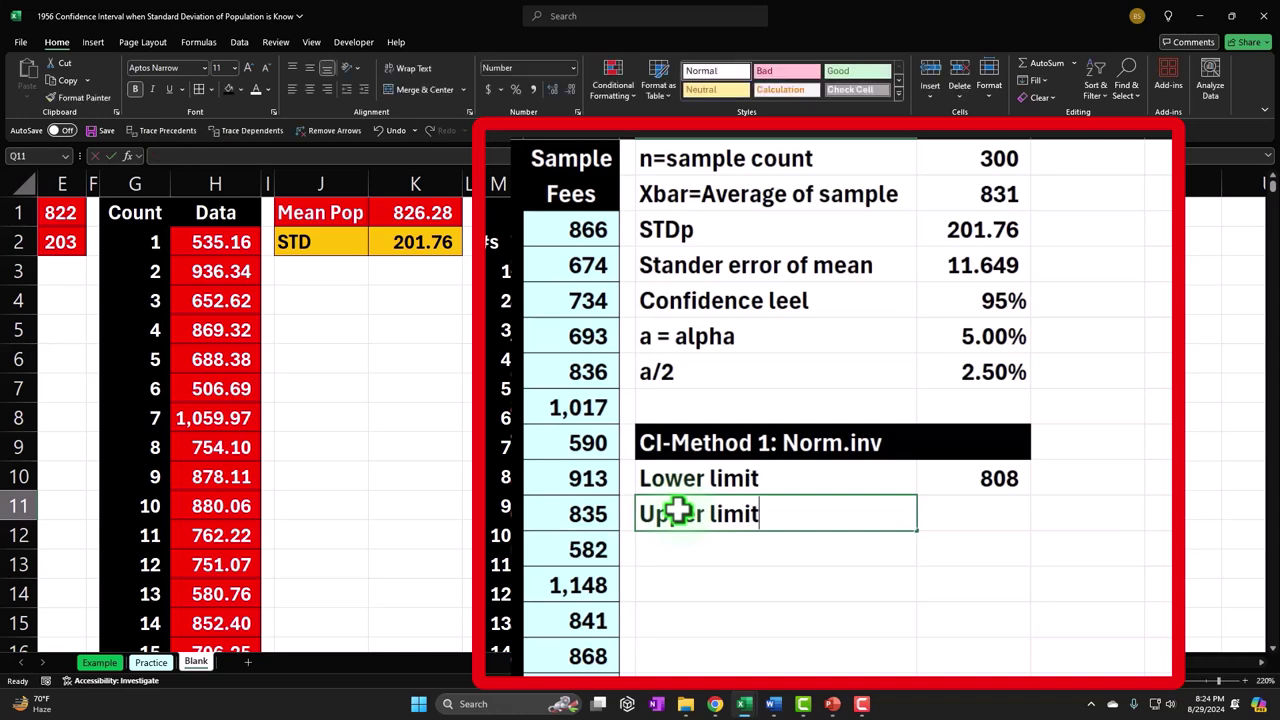
key(Tab)
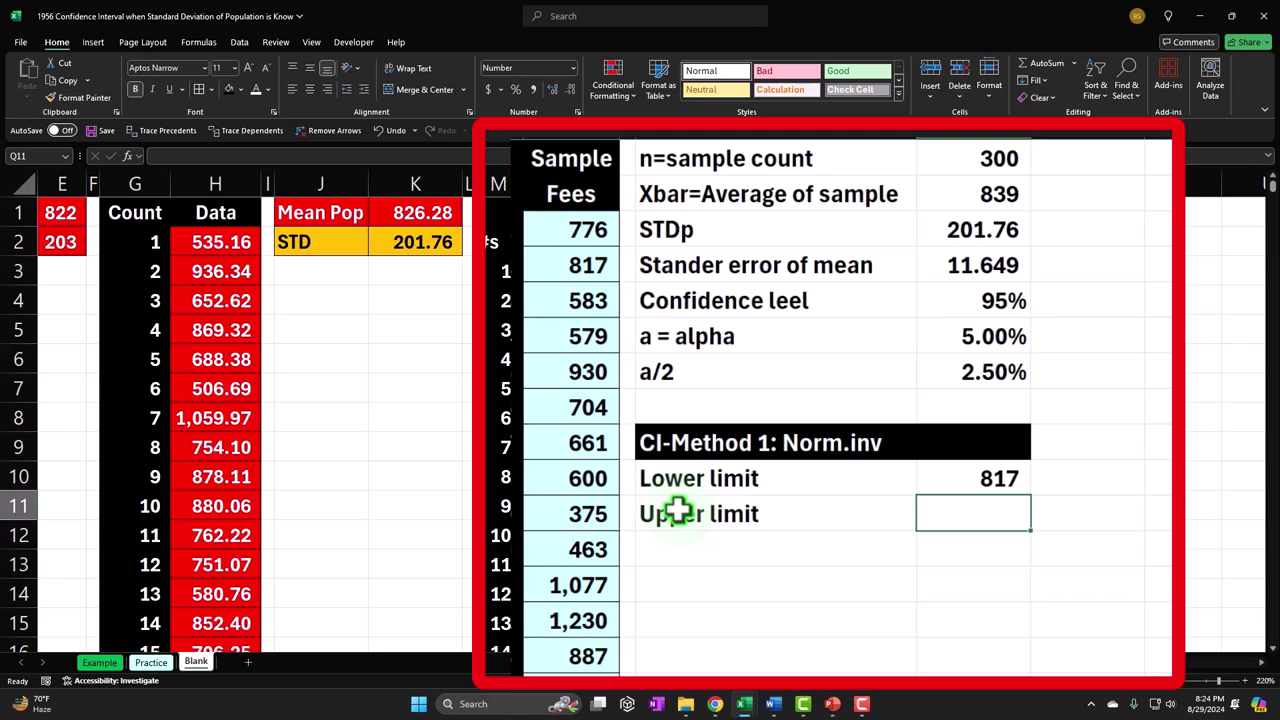
Calculate the upper limit in Q11 with =NORM.INV(1-Q7,Q2,Q4).
text(=nor)
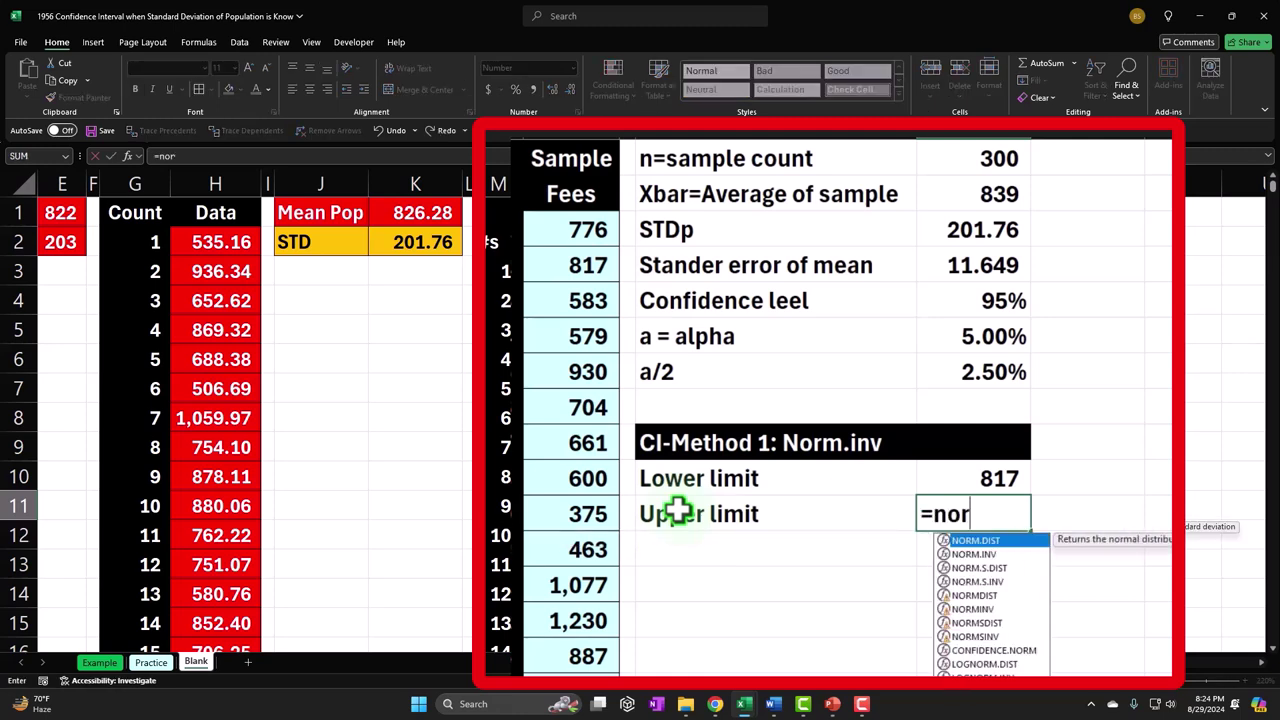
text(m.i)
key(BackSpace)
key(BackSpace)
text(,)
key(BackSpace)
text(/)
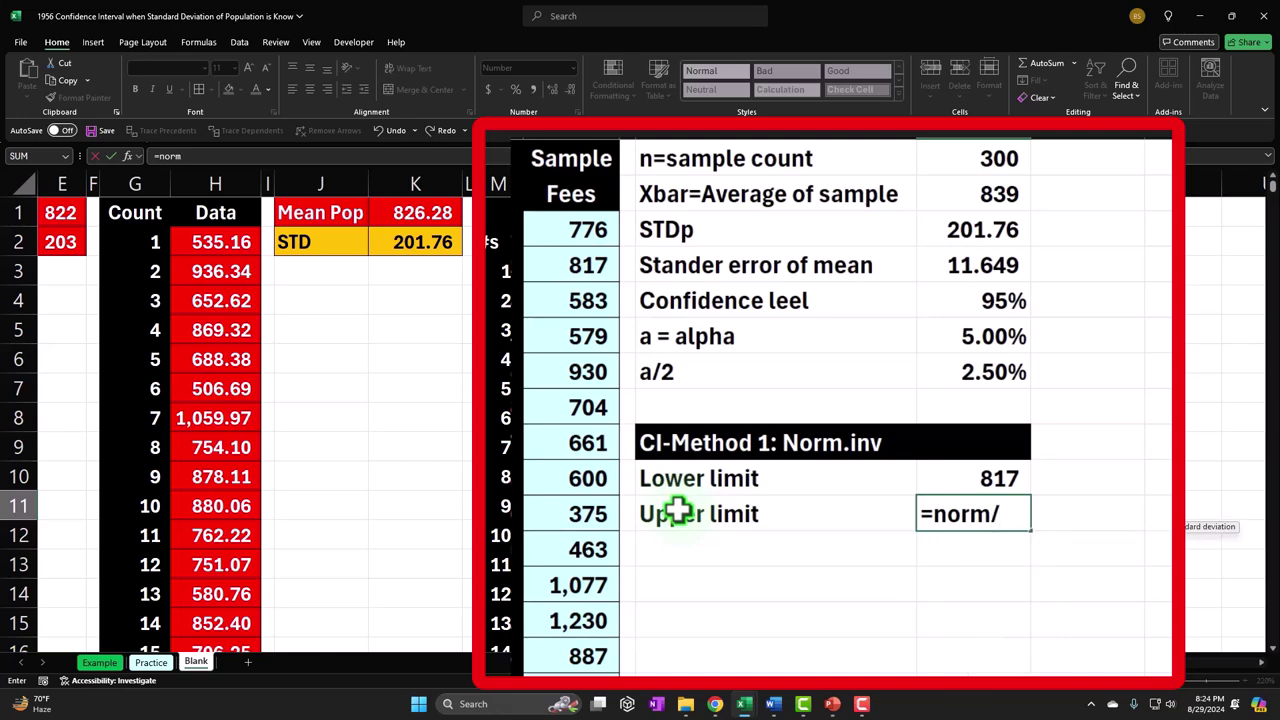
key(BackSpace)
text(.)
key(Down)
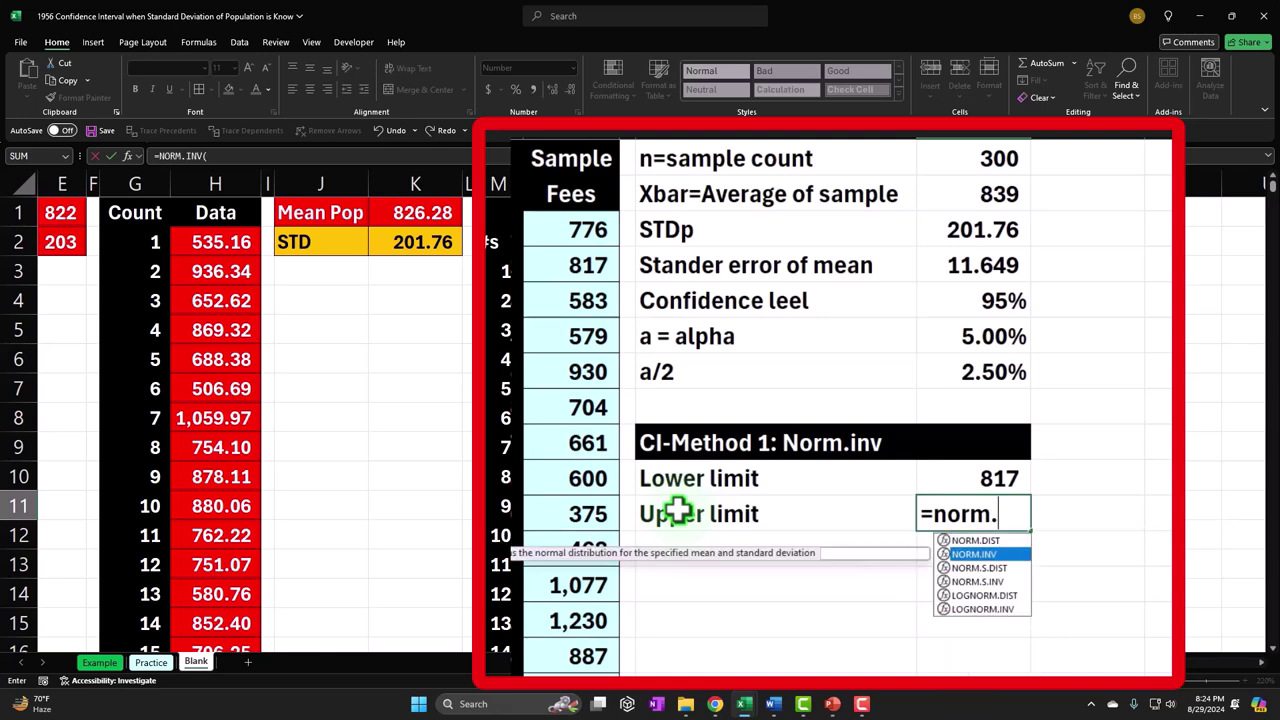
key(Tab)
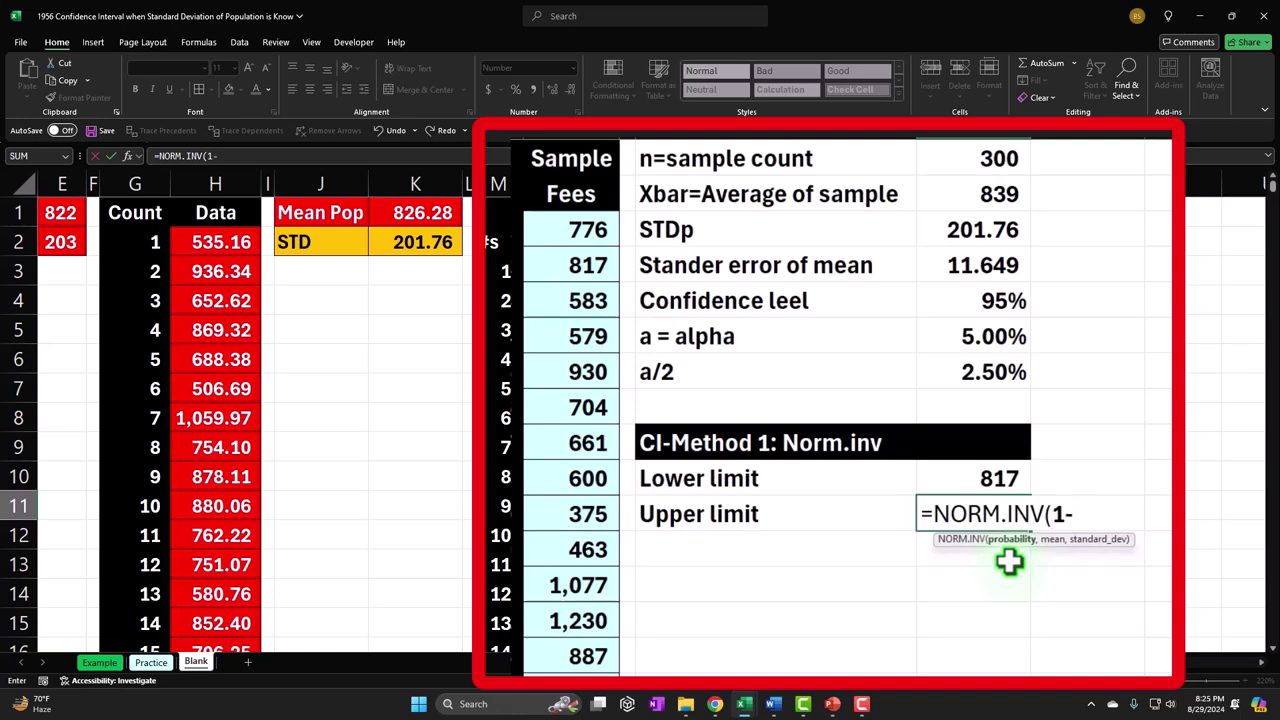
click(1006, 372)
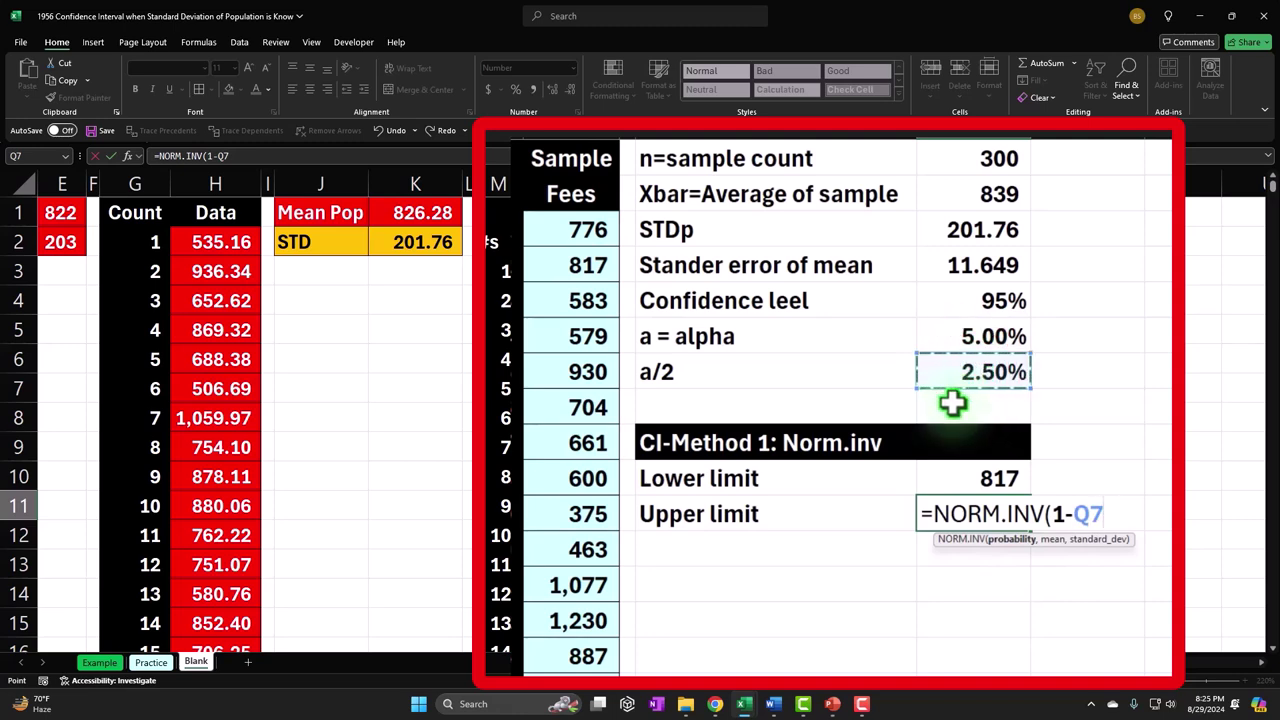
text(,)
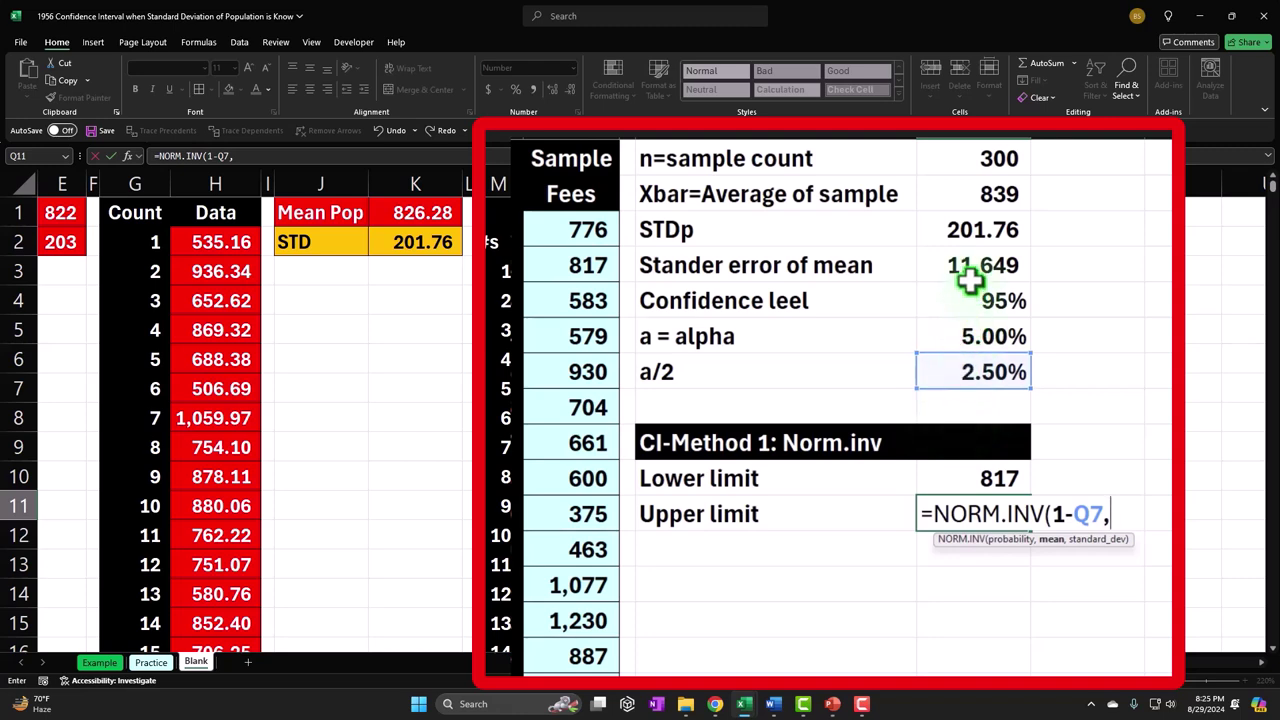
click(969, 194)
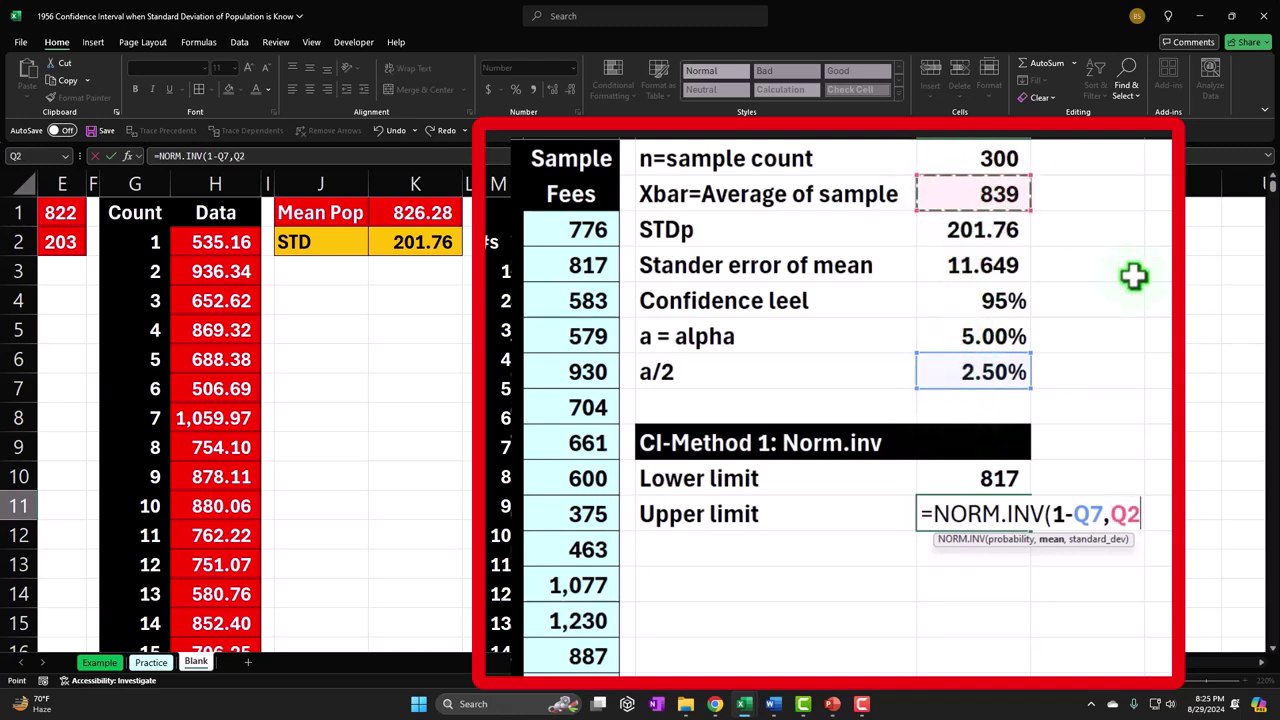
text(,)
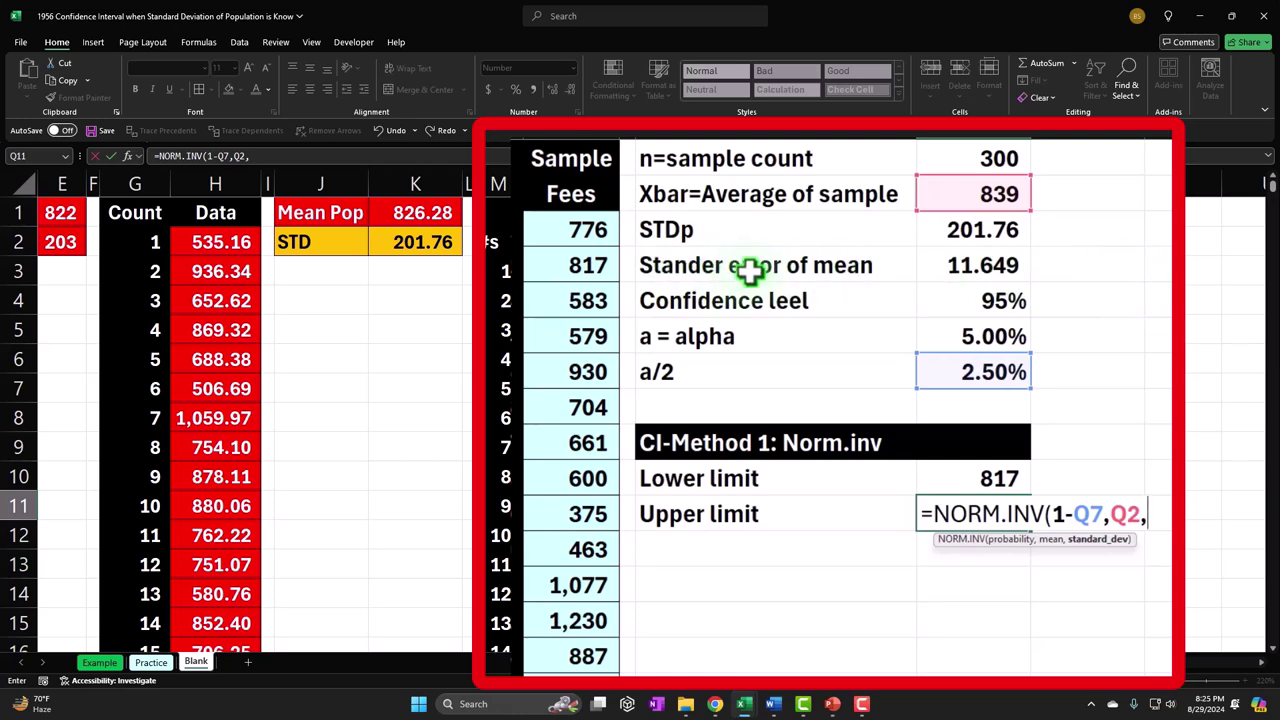
click(966, 261)
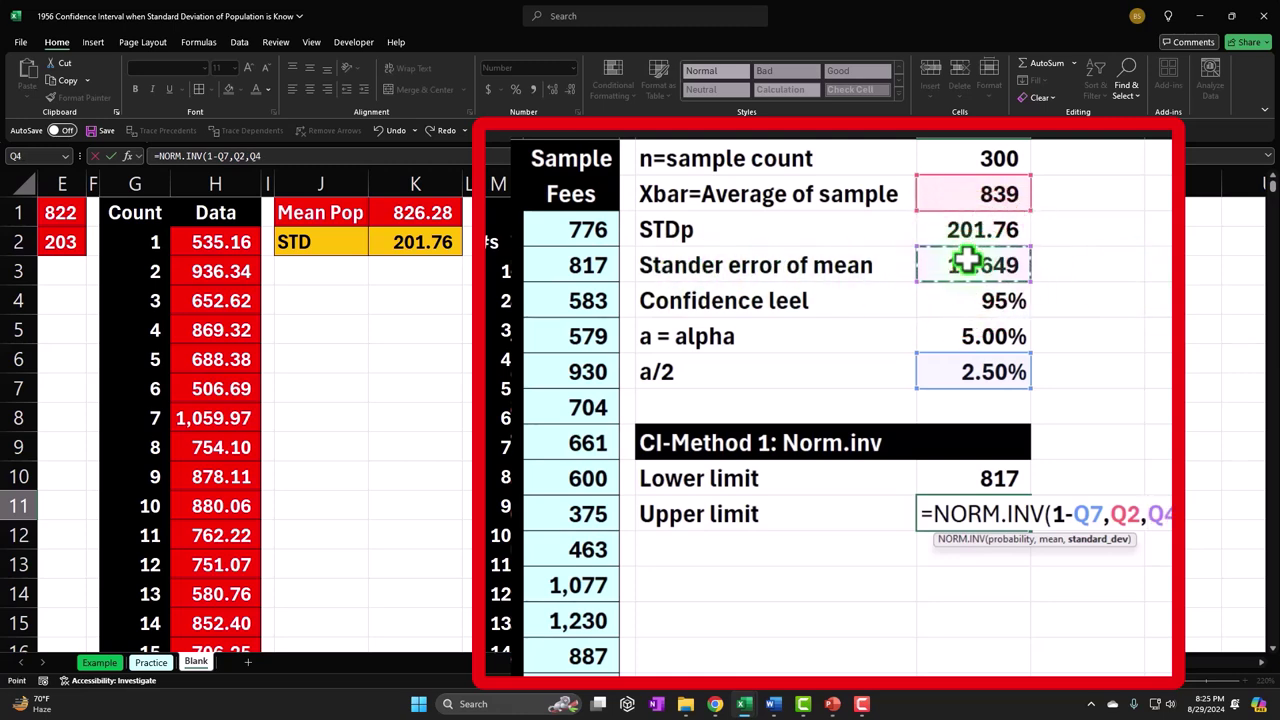
key(ctrl+Return)
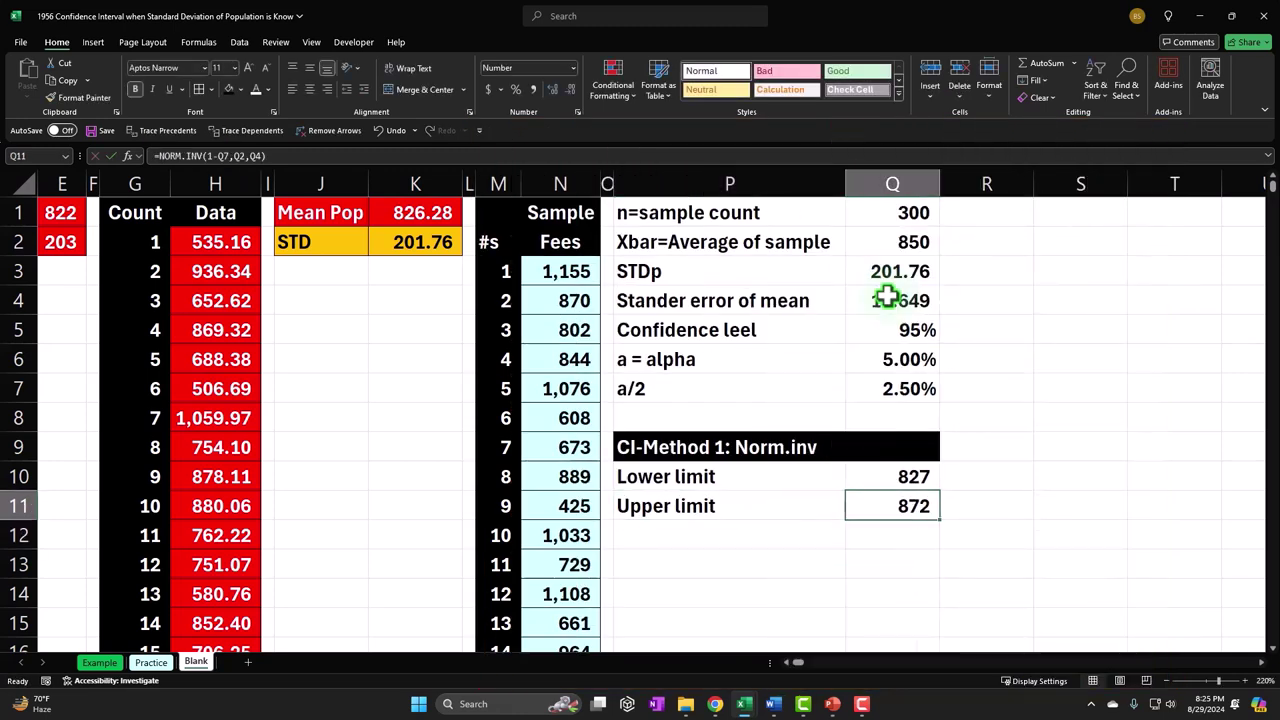
Show the limits in Q10:Q11 with two decimal places and compare them with the distribution chart on the Example sheet.
key(shift+Up)
click(549, 89)
click(549, 89)
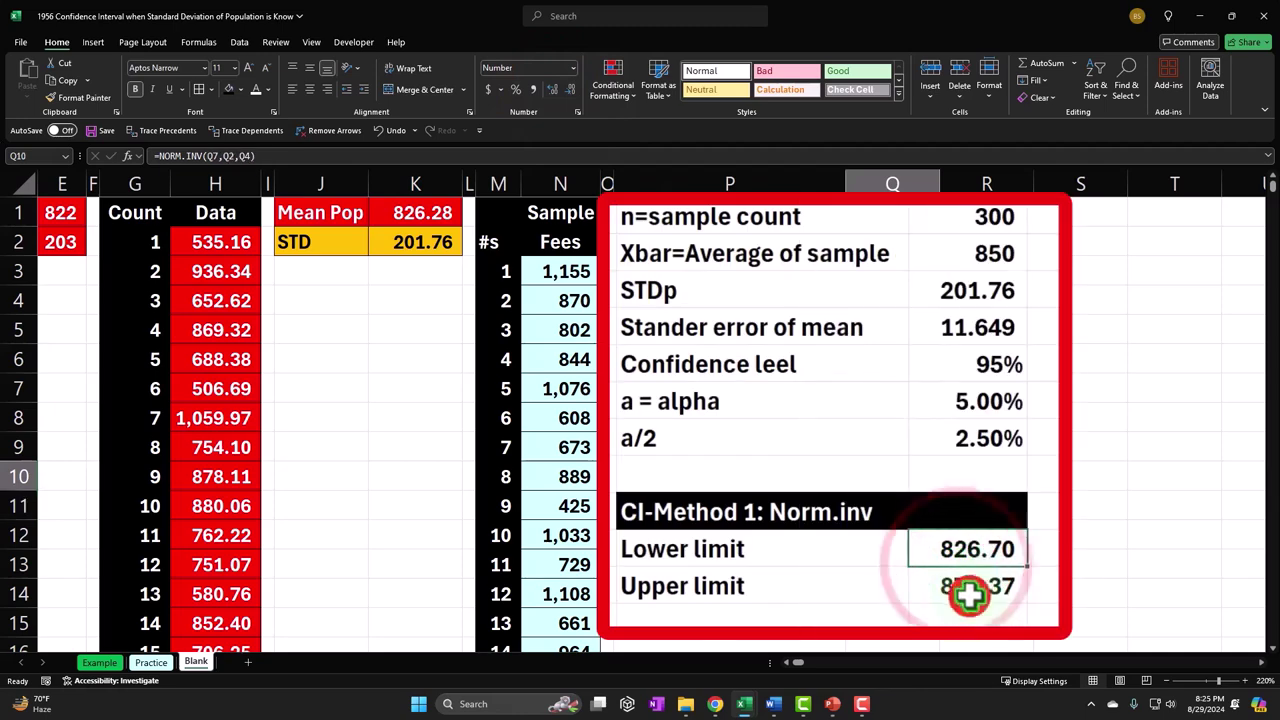
click(899, 508)
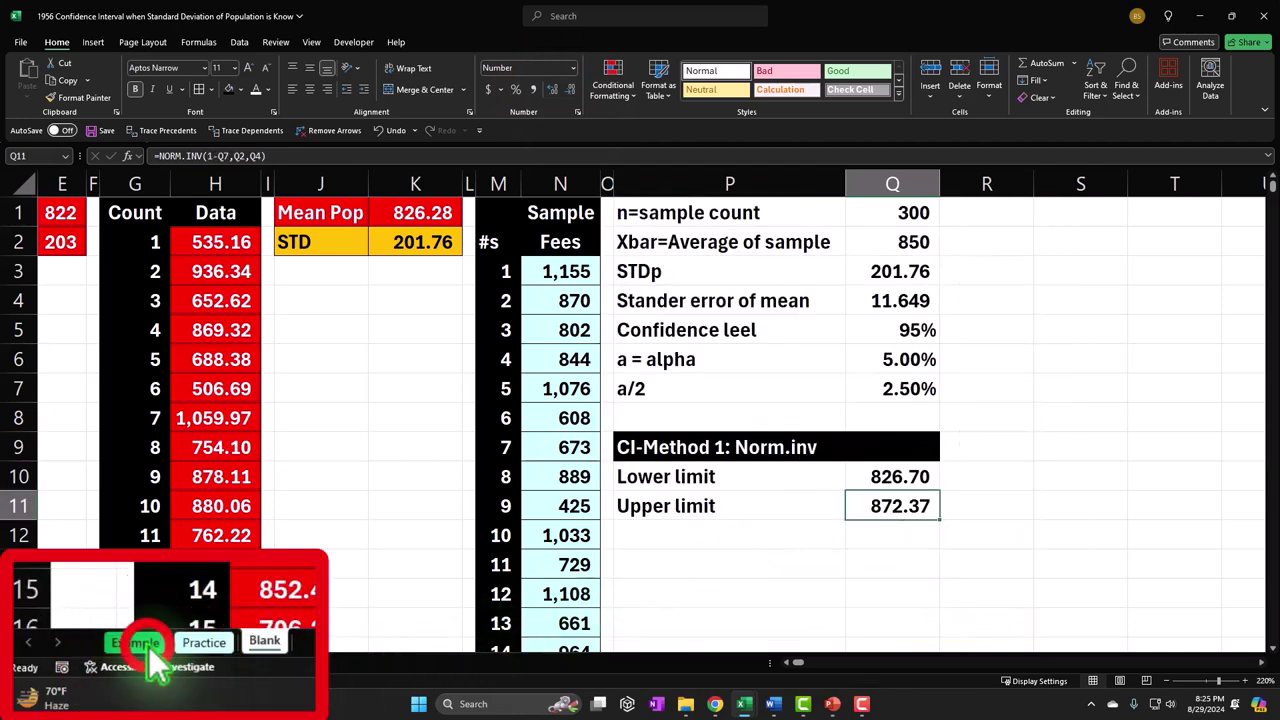
click(99, 662)
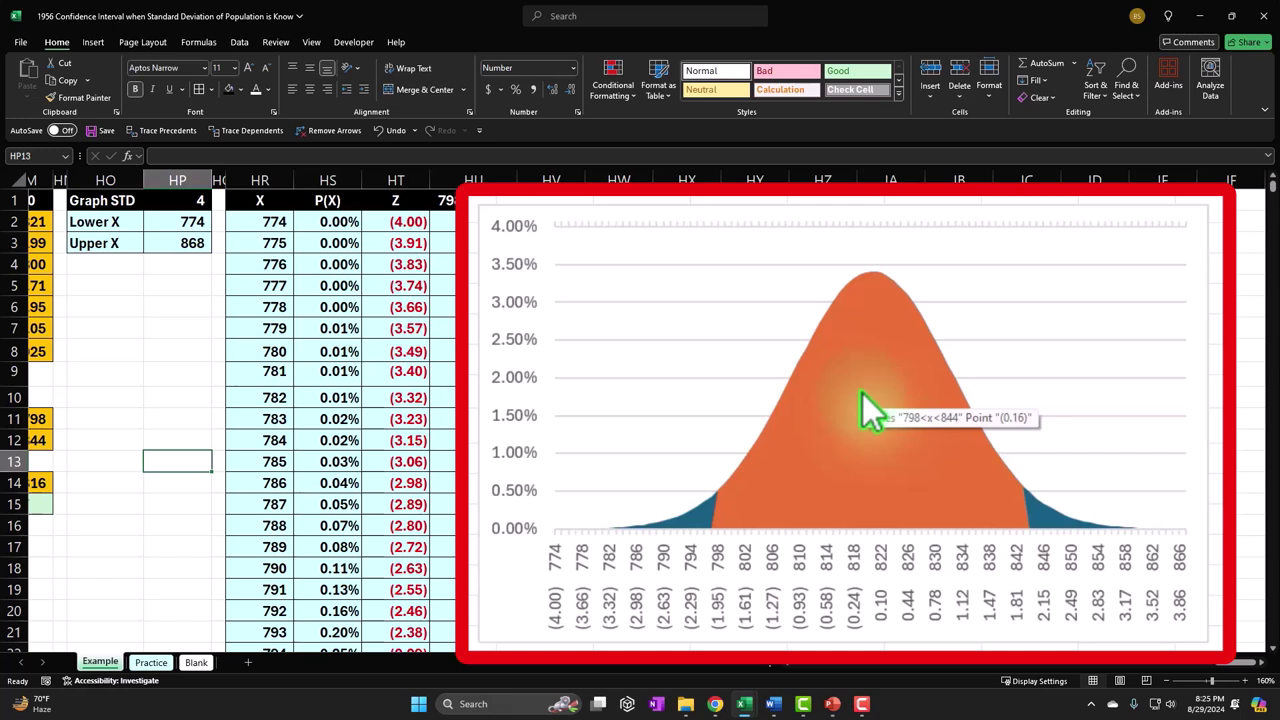
click(195, 662)
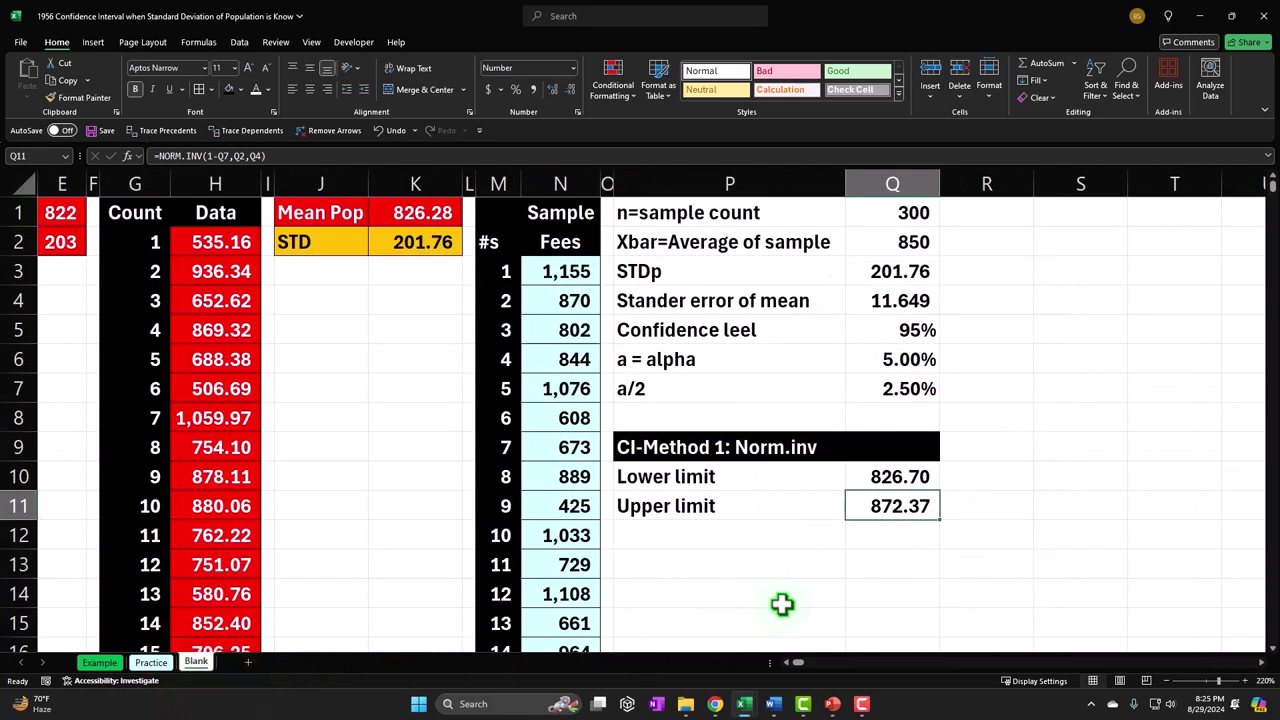
Apply borders and a light blue fill to the limits in P10:Q11 and the input table in P1:Q7.
drag(760, 600, 930, 640)
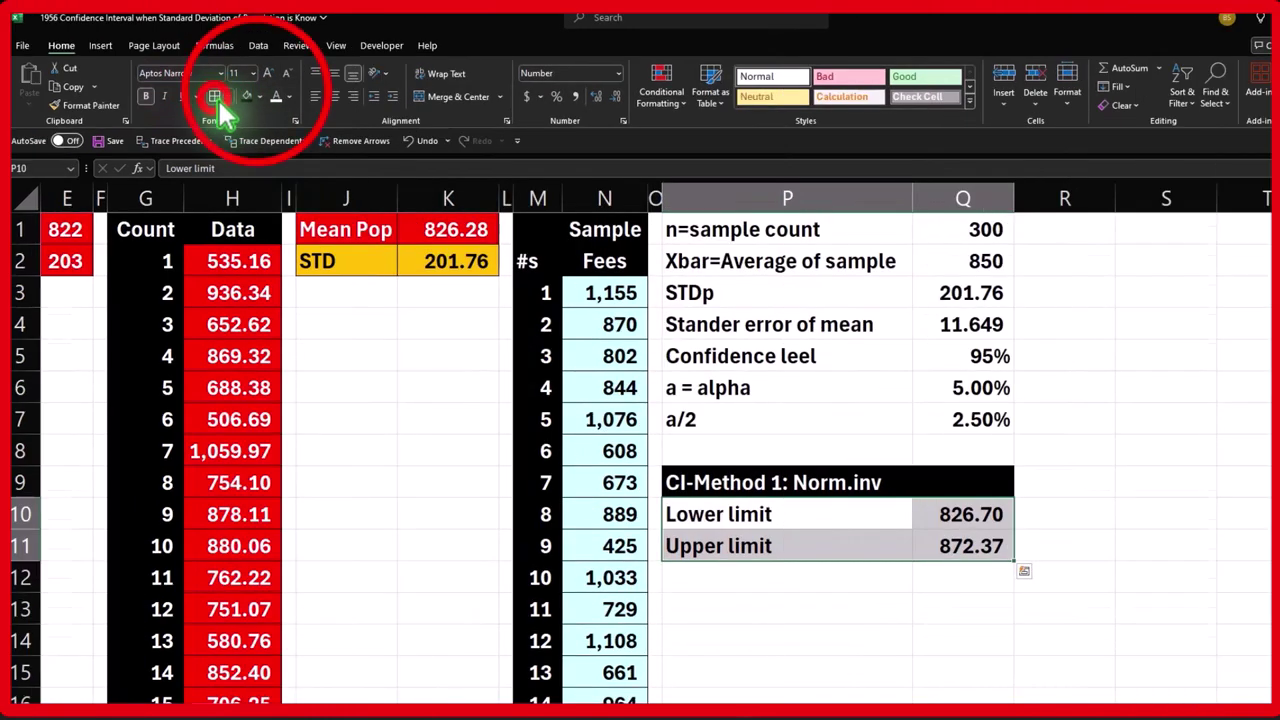
click(240, 89)
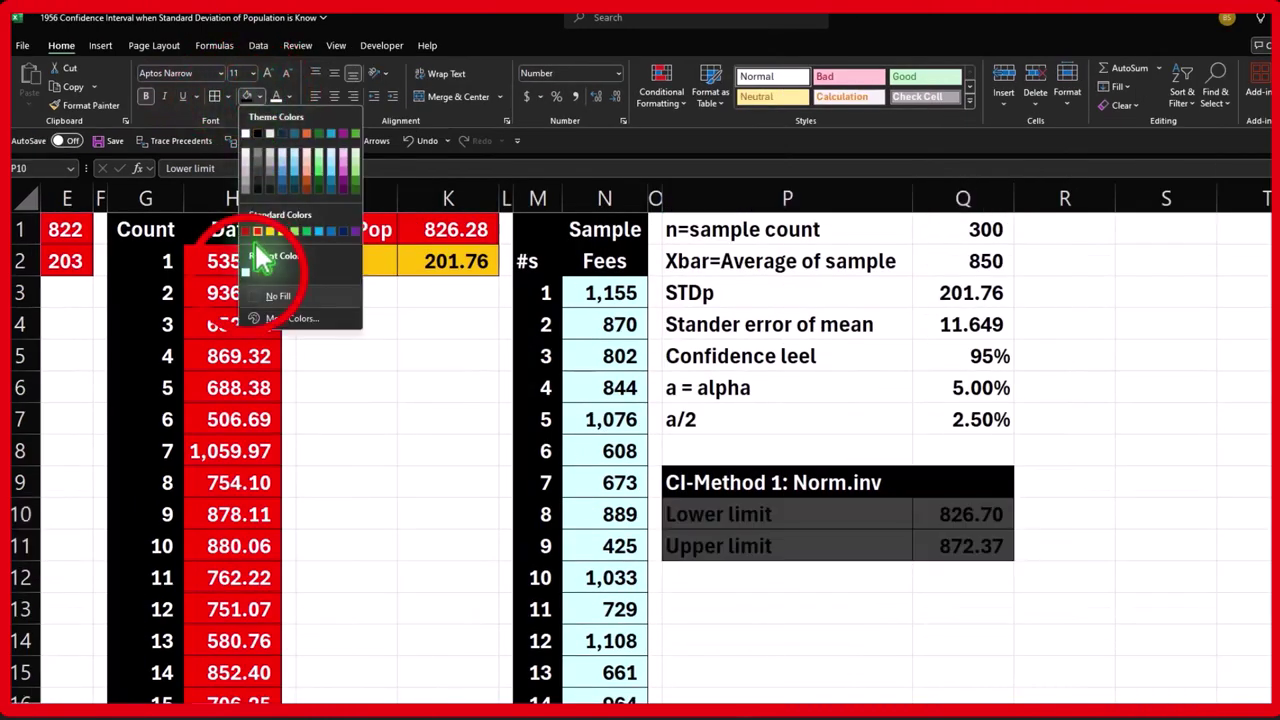
click(246, 272)
click(987, 318)
mouse_move(785, 232)
mouse_down()
mouse_move(951, 331)
mouse_move(975, 420)
mouse_up()
click(244, 95)
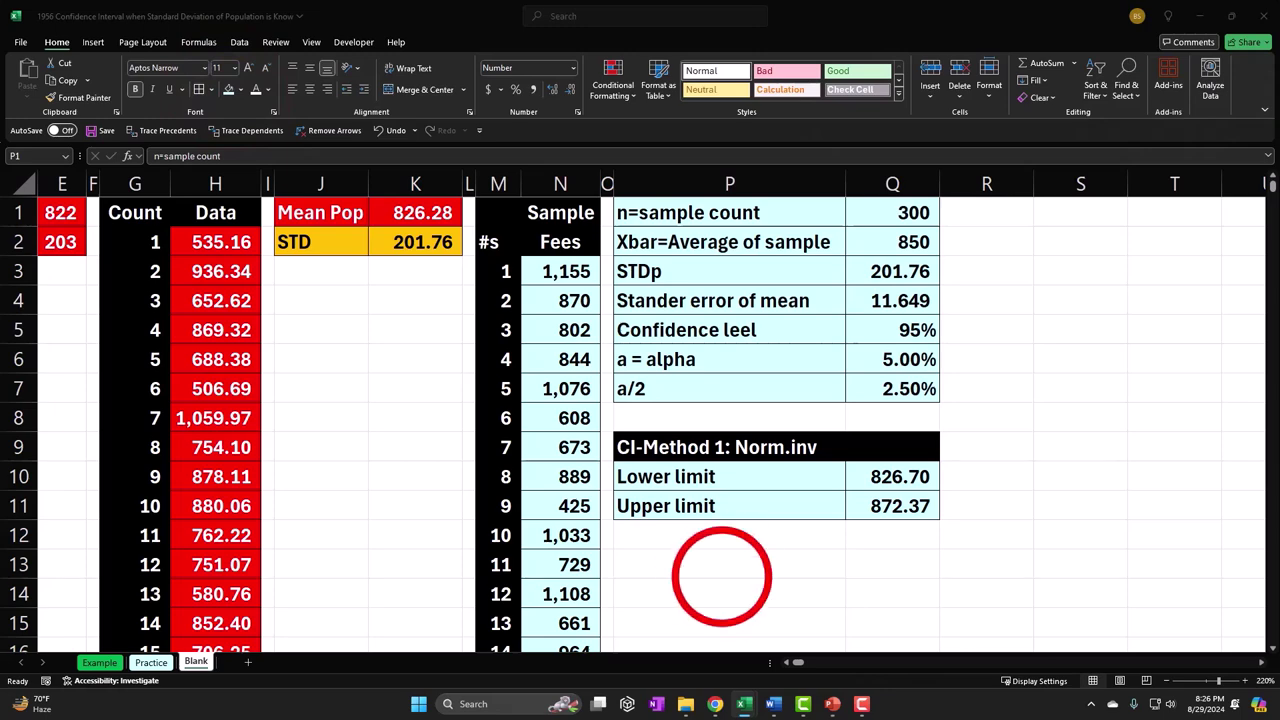
Enter the heading "CI-Method 2: Norm.s.inv" in P13.
click(691, 563)
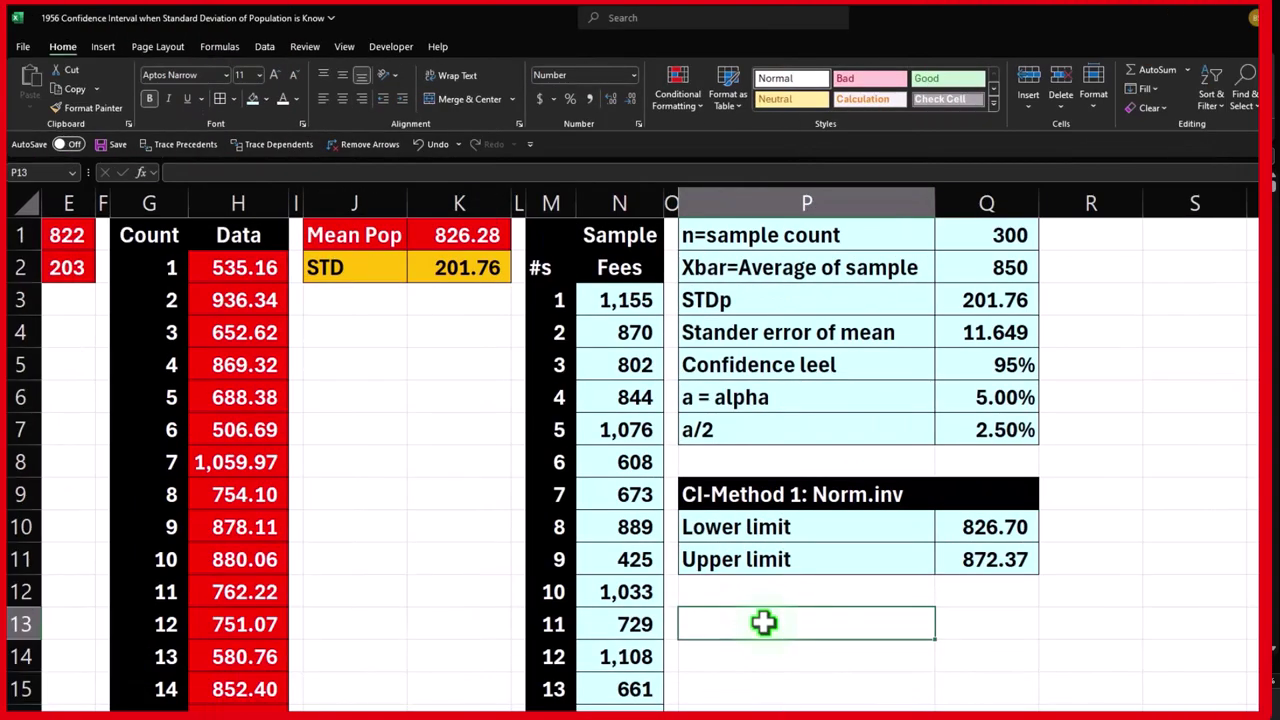
text(CI)
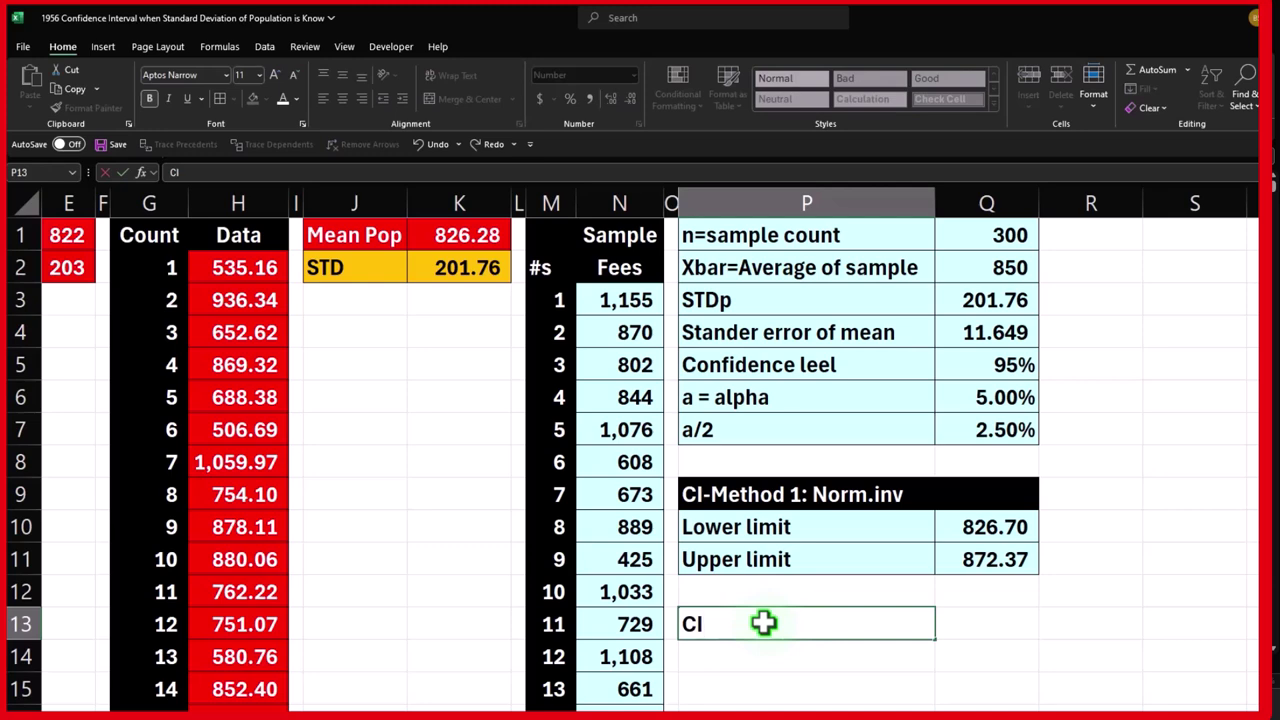
text(-Method)
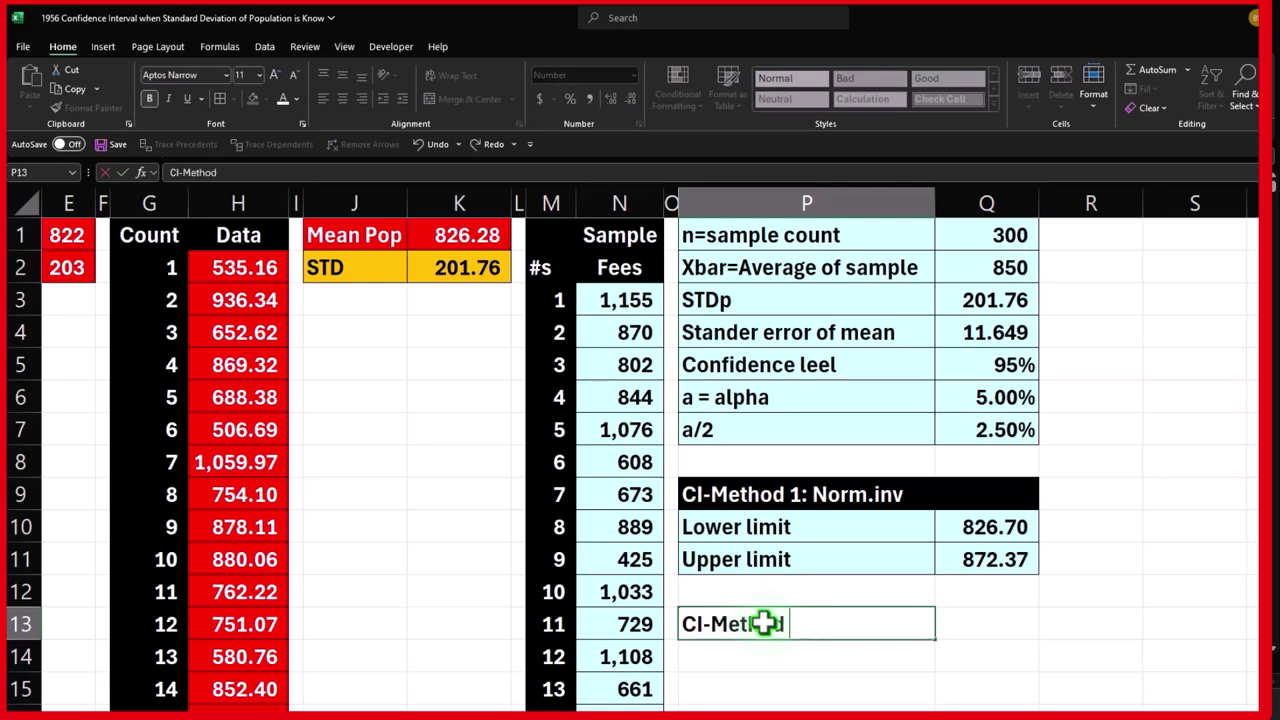
text( 2: Nor)
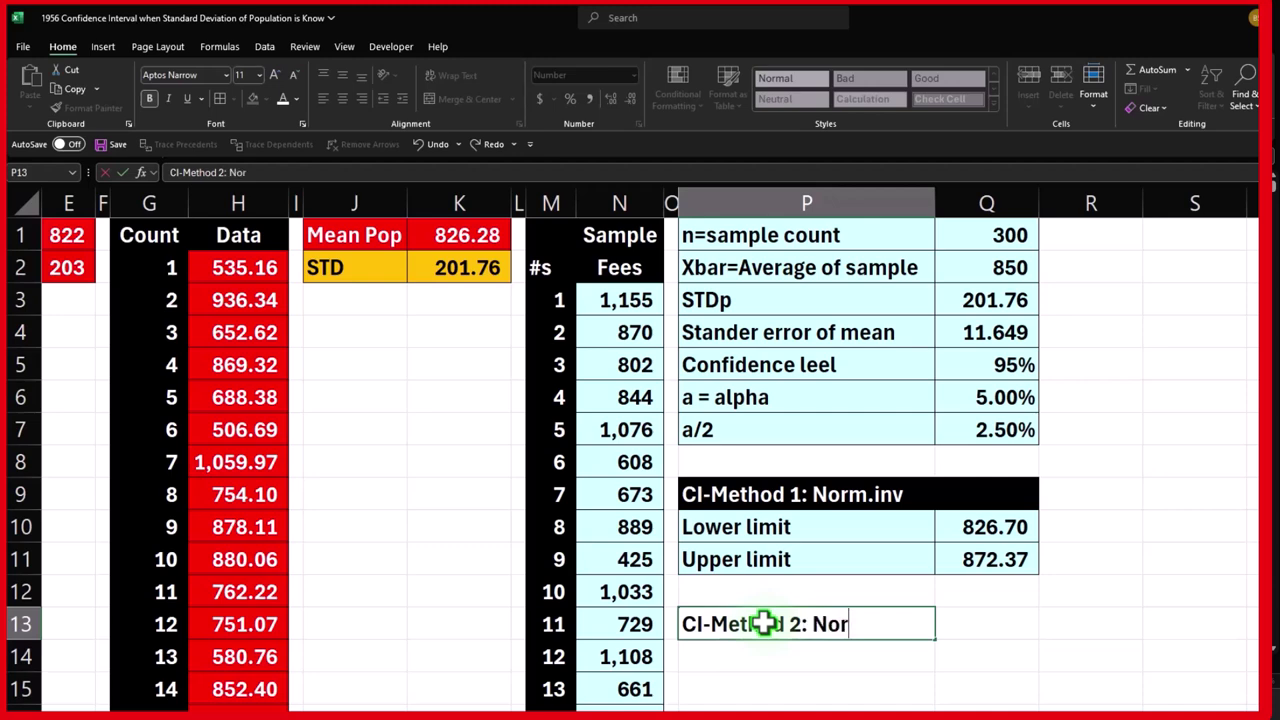
text(m.s.inv)
key(ctrl+Return)
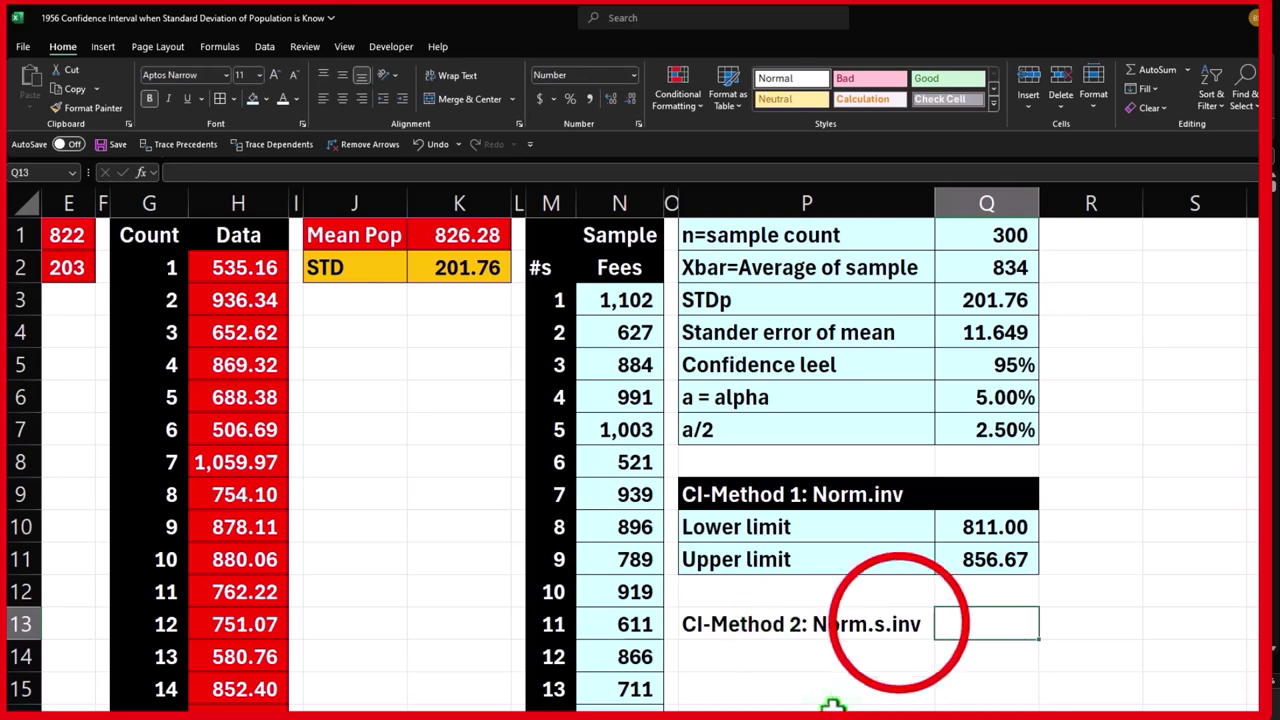
Format the second method's heading across P13:Q13 with a black fill and white text.
click(962, 622)
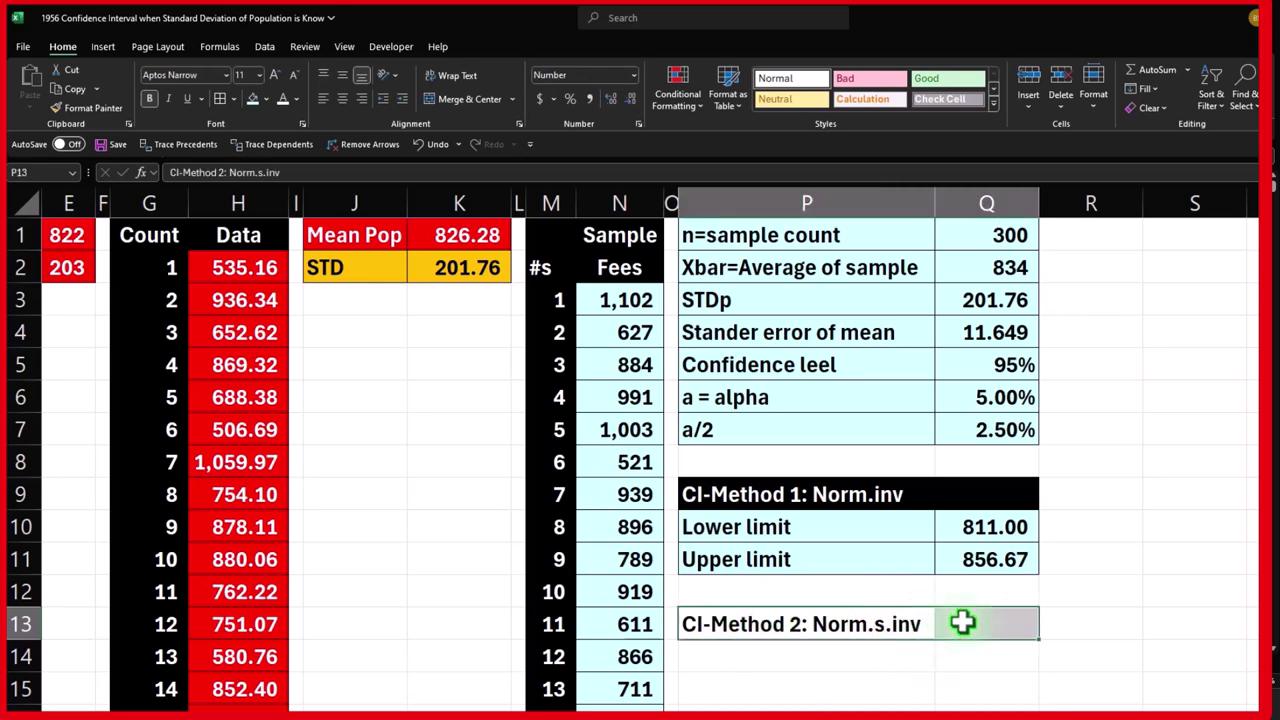
click(265, 98)
click(264, 136)
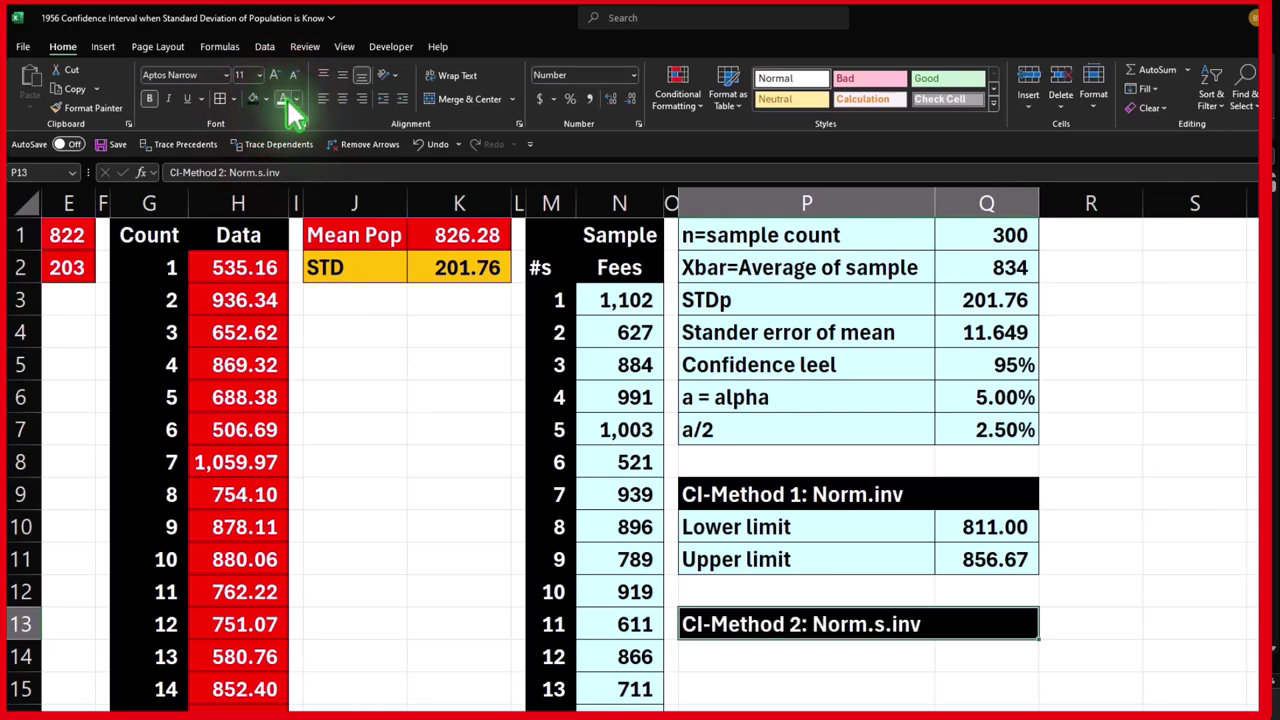
click(815, 557)
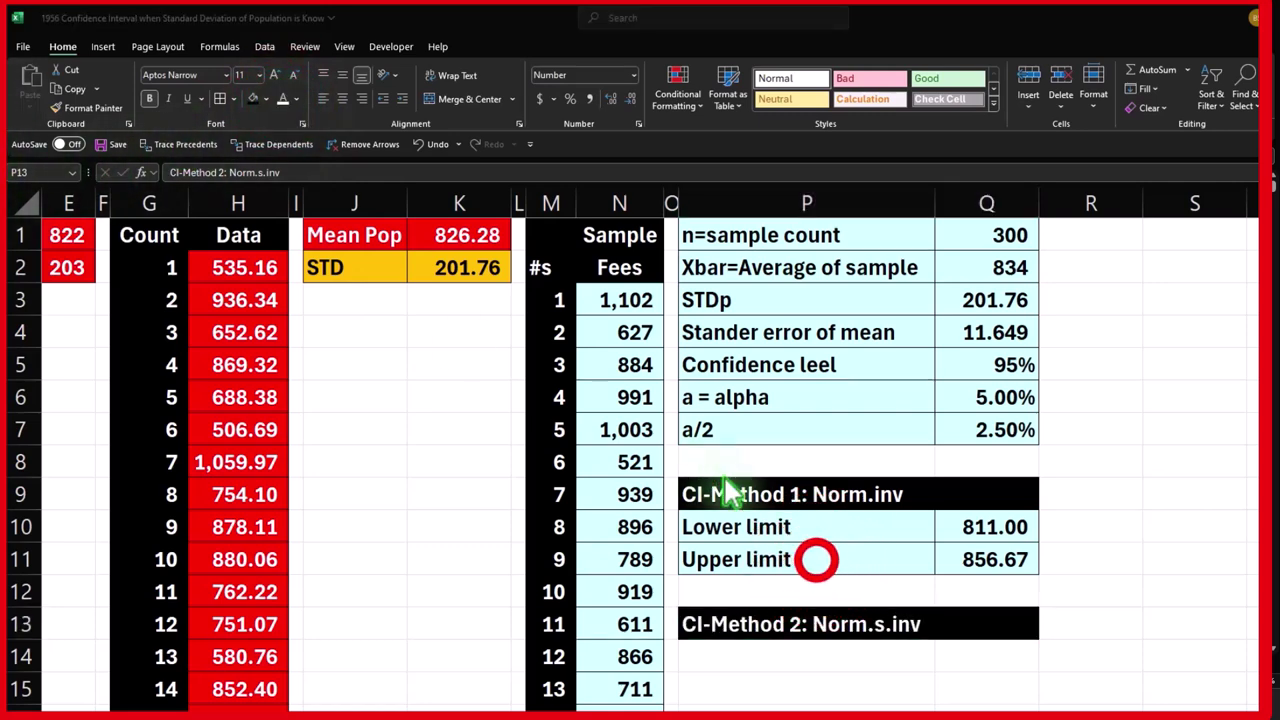
Enter the label "Z for upper z/2" in P14 and consult the distribution chart on the Example sheet.
click(799, 619)
click(755, 650)
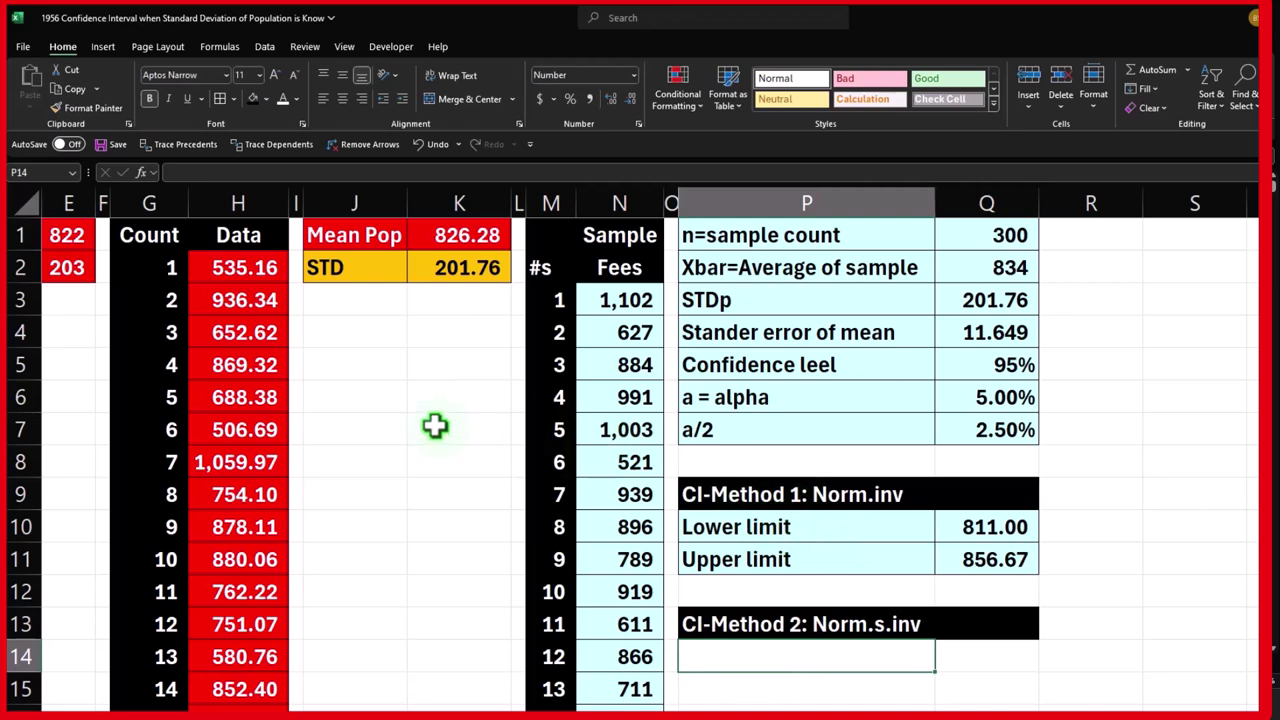
text(Z)
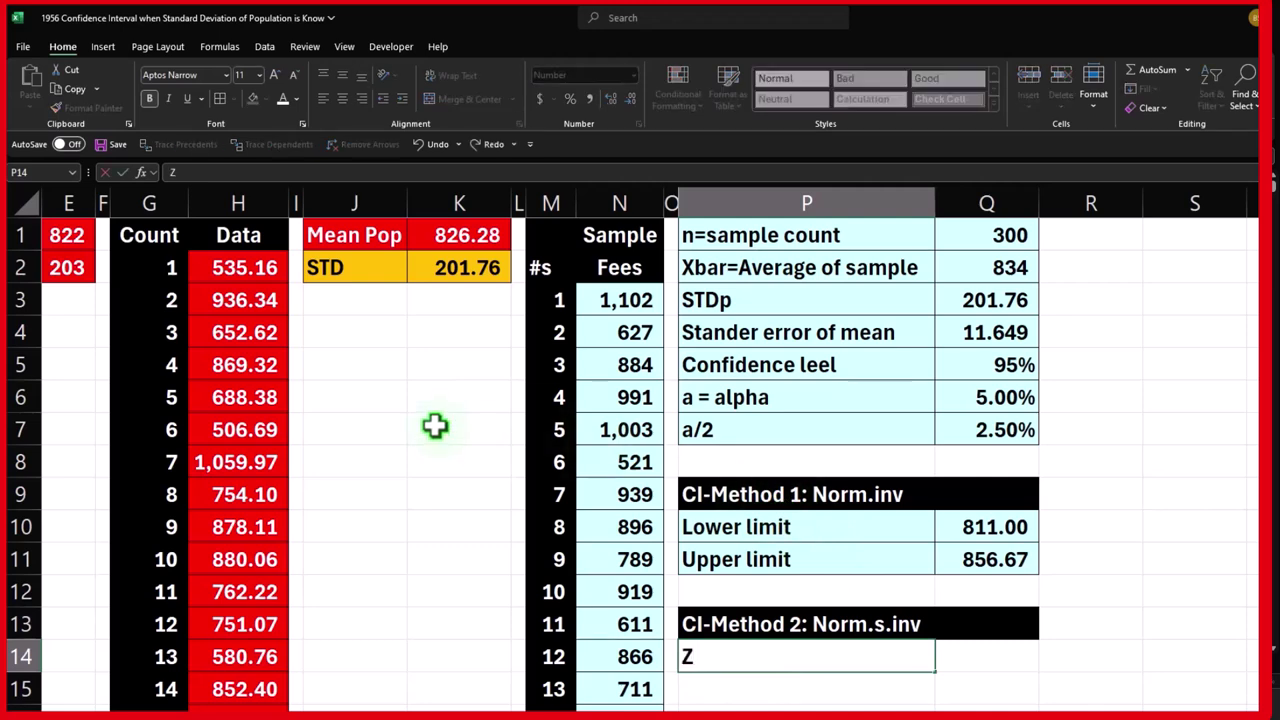
text( for upper z/)
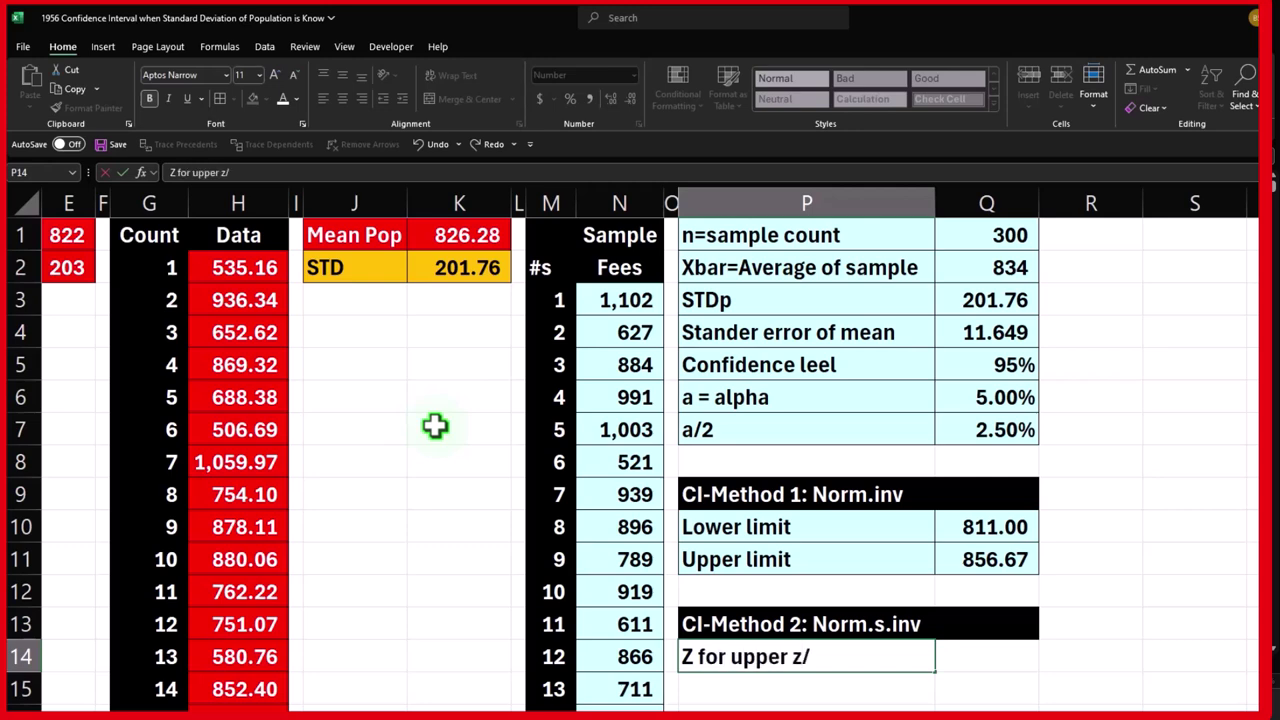
text(2)
key(Tab)
click(114, 695)
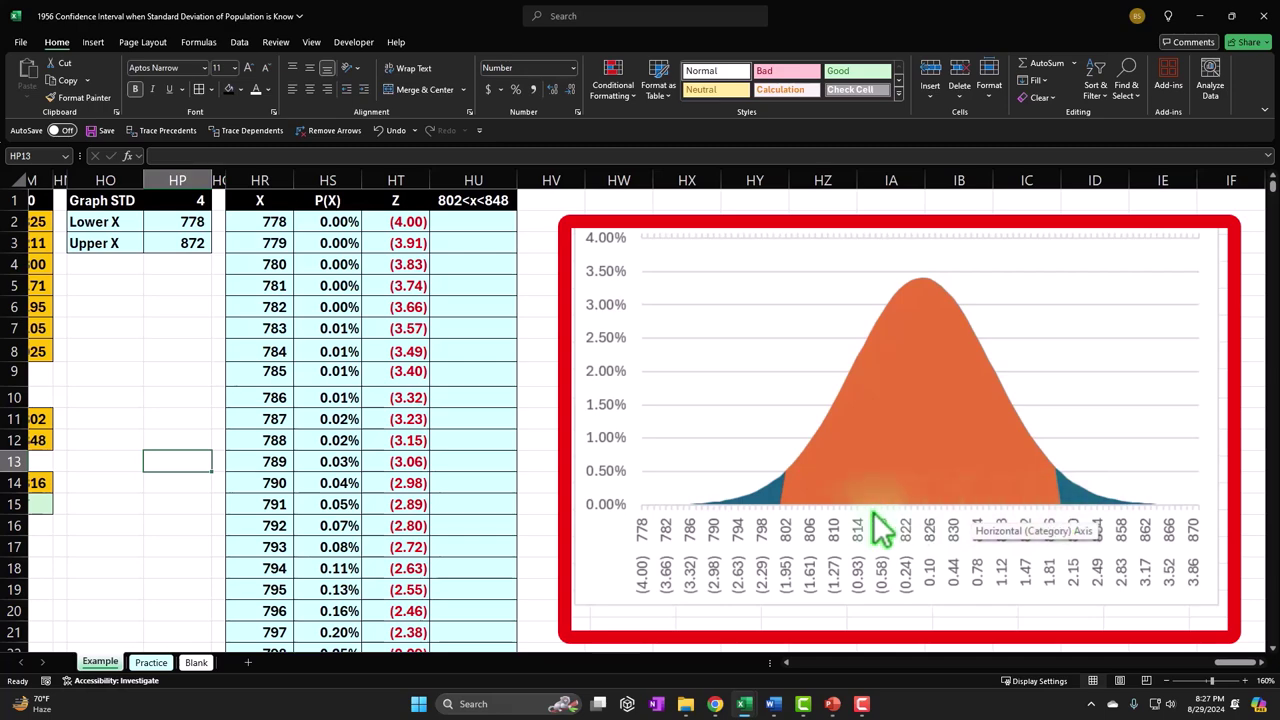
click(200, 663)
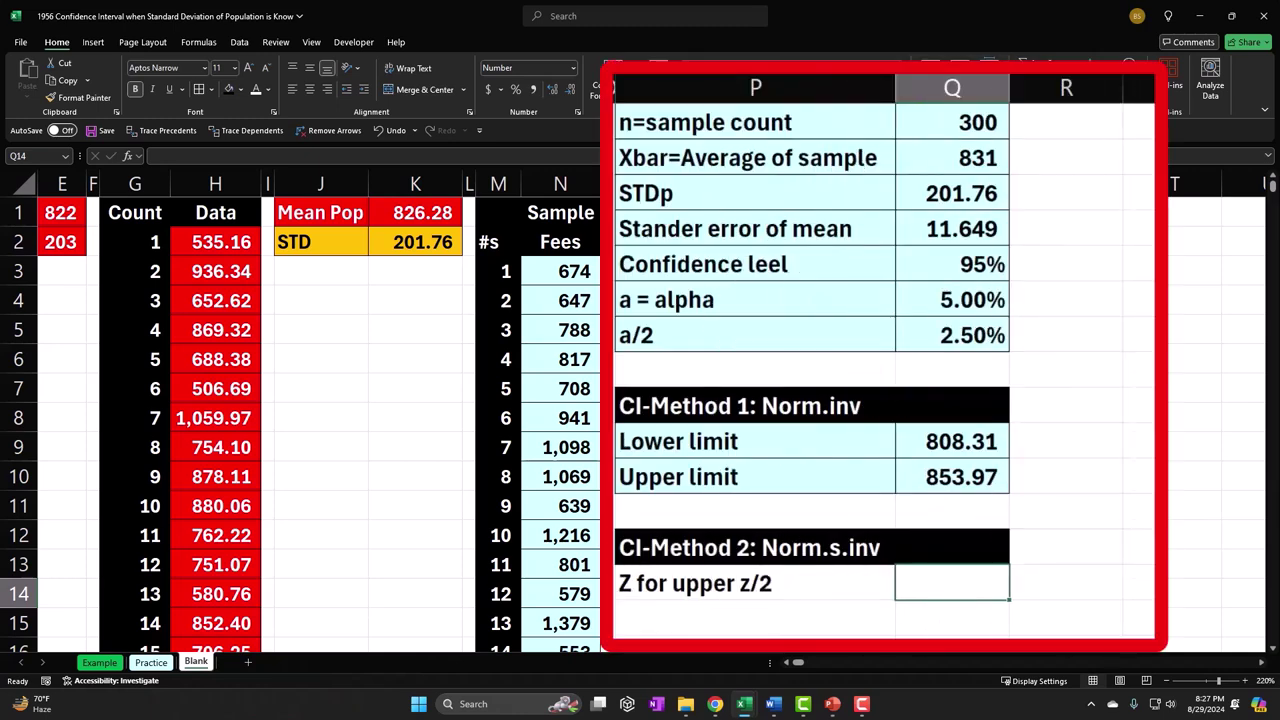
Calculate the upper z value in Q14 with =NORM.S.INV(1-Q7).
text(=)
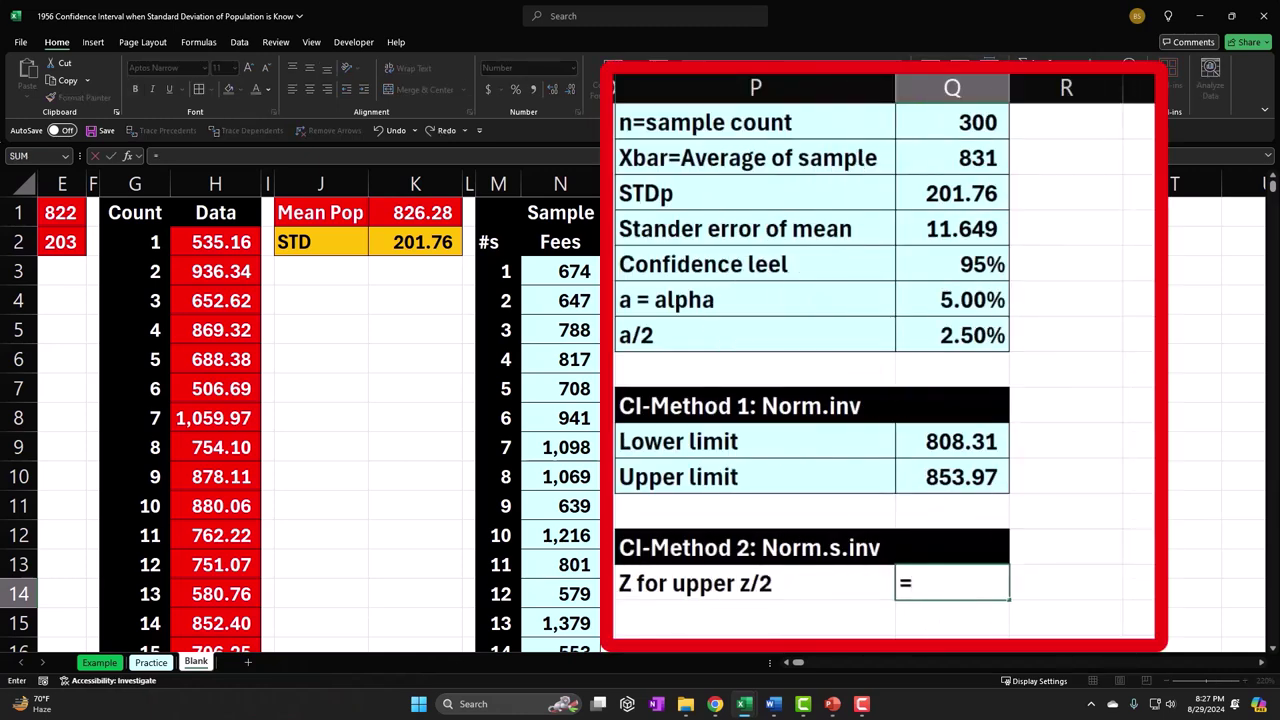
text(norm.)
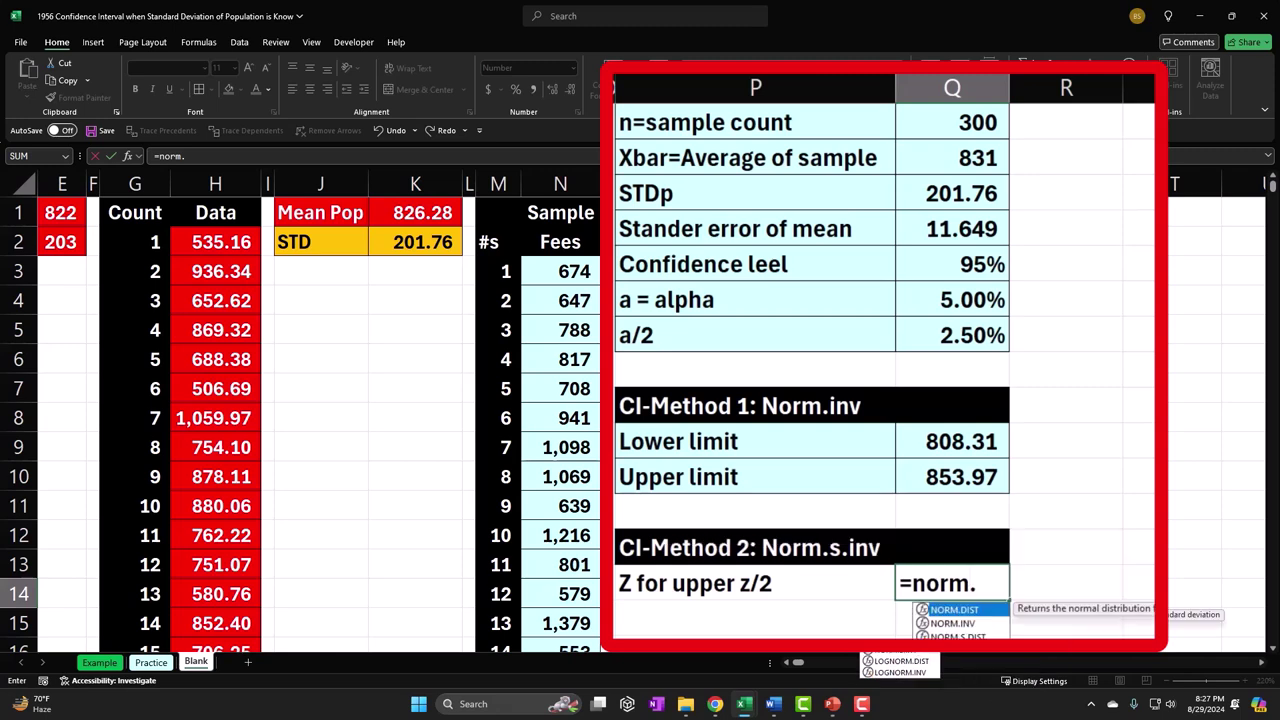
text(s.)
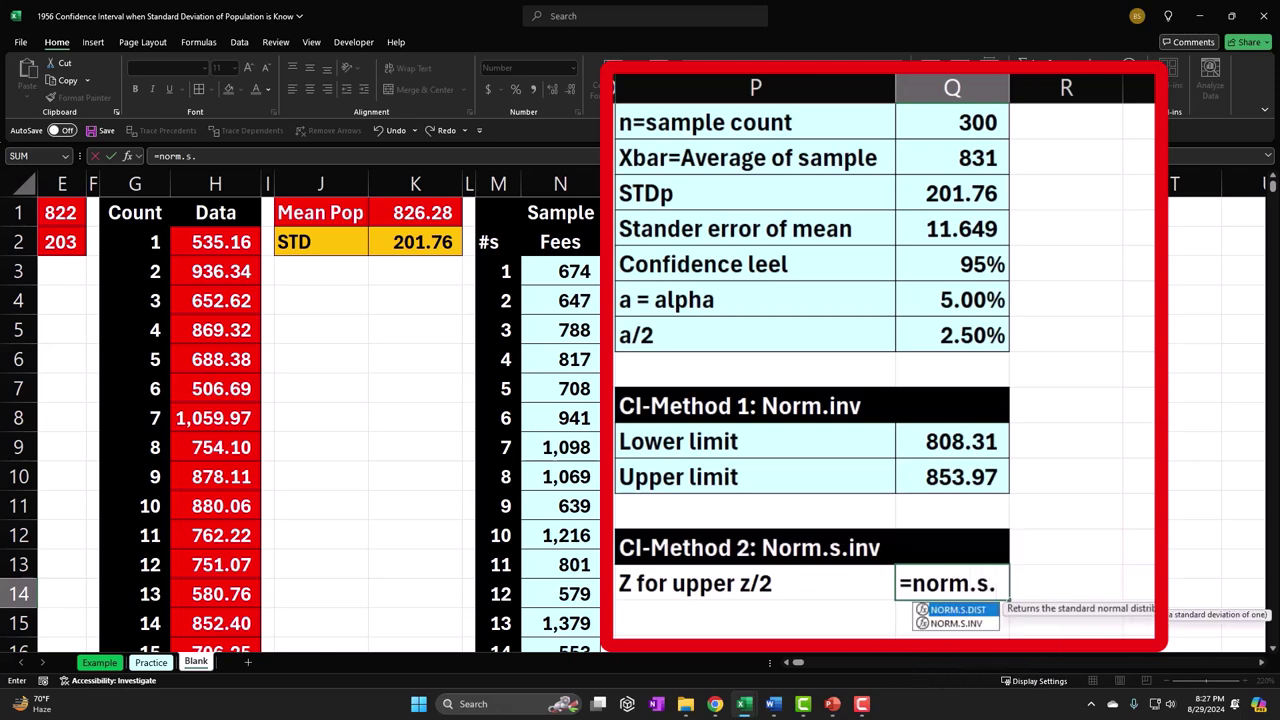
text(i)
key(Tab)
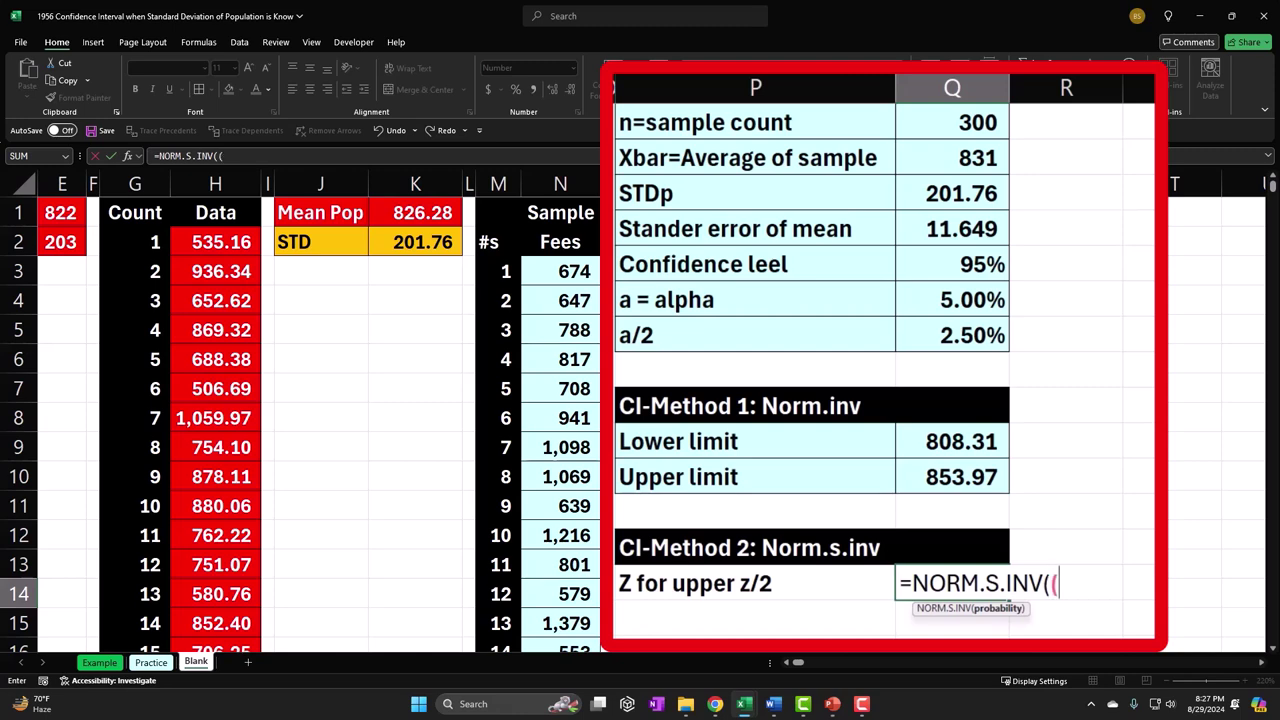
text(1)
text(-)
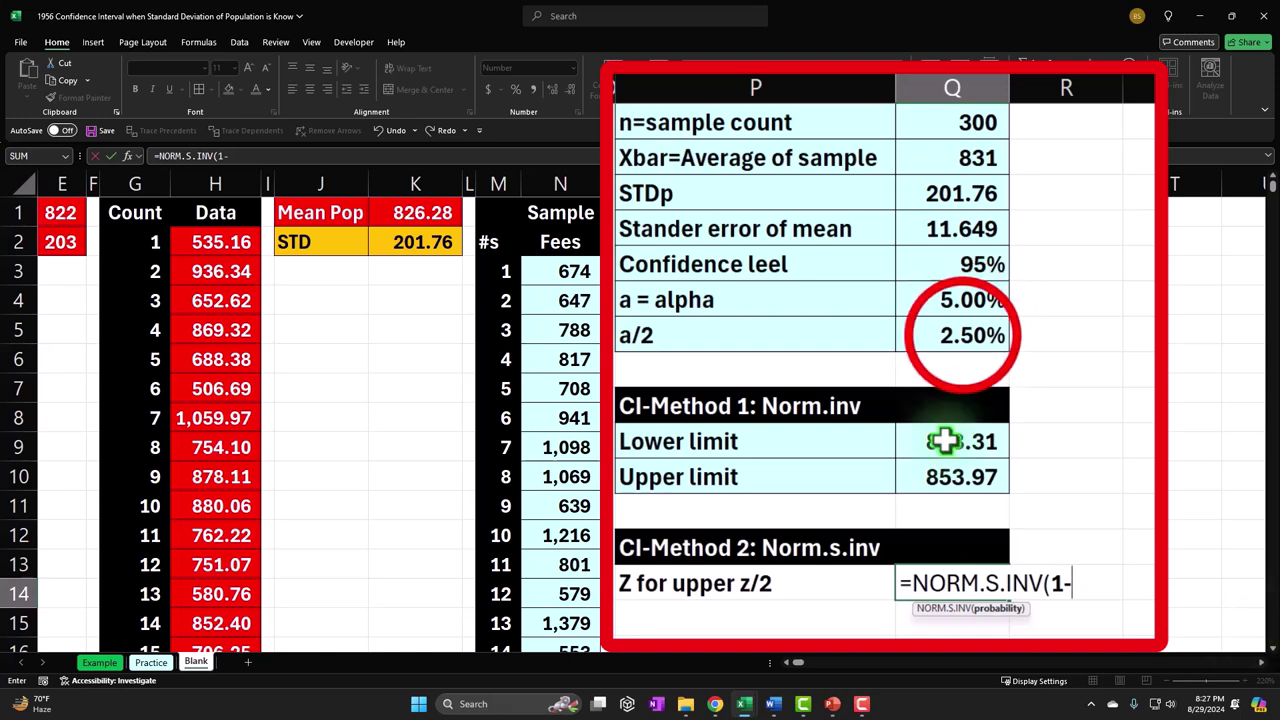
click(961, 335)
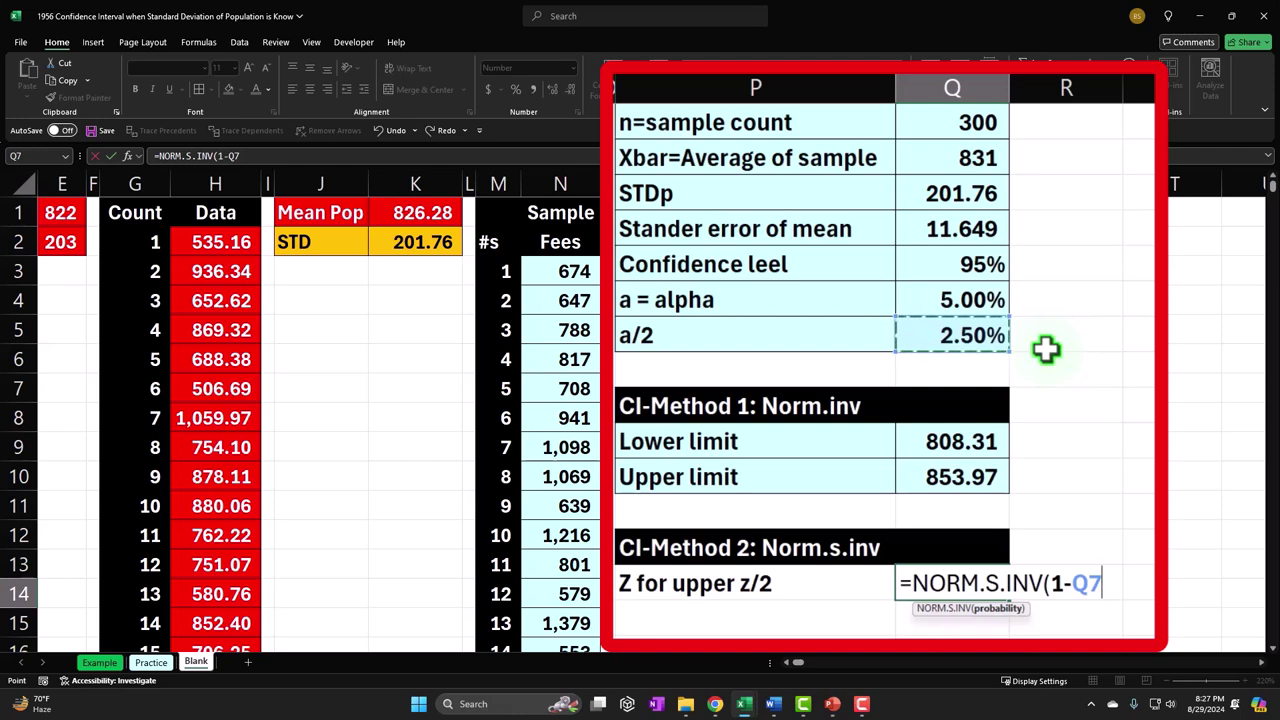
key(Return)
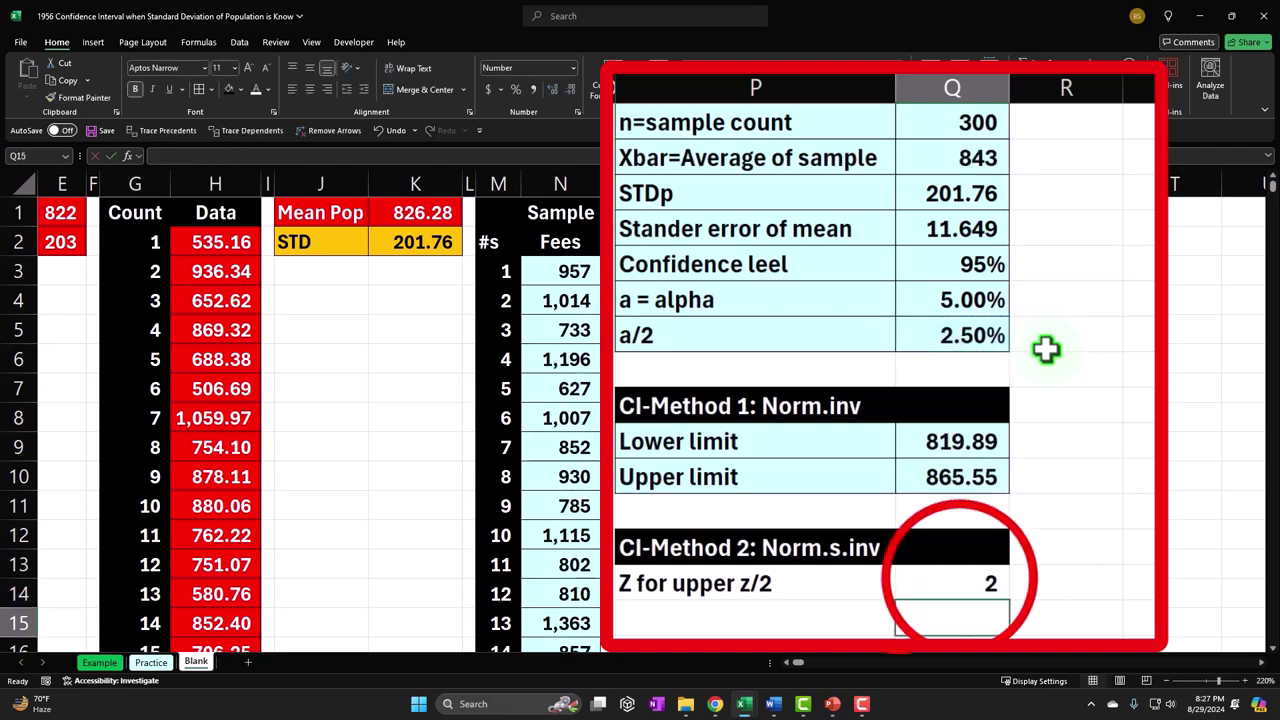
Show the z value in Q14 with two decimal places.
click(958, 580)
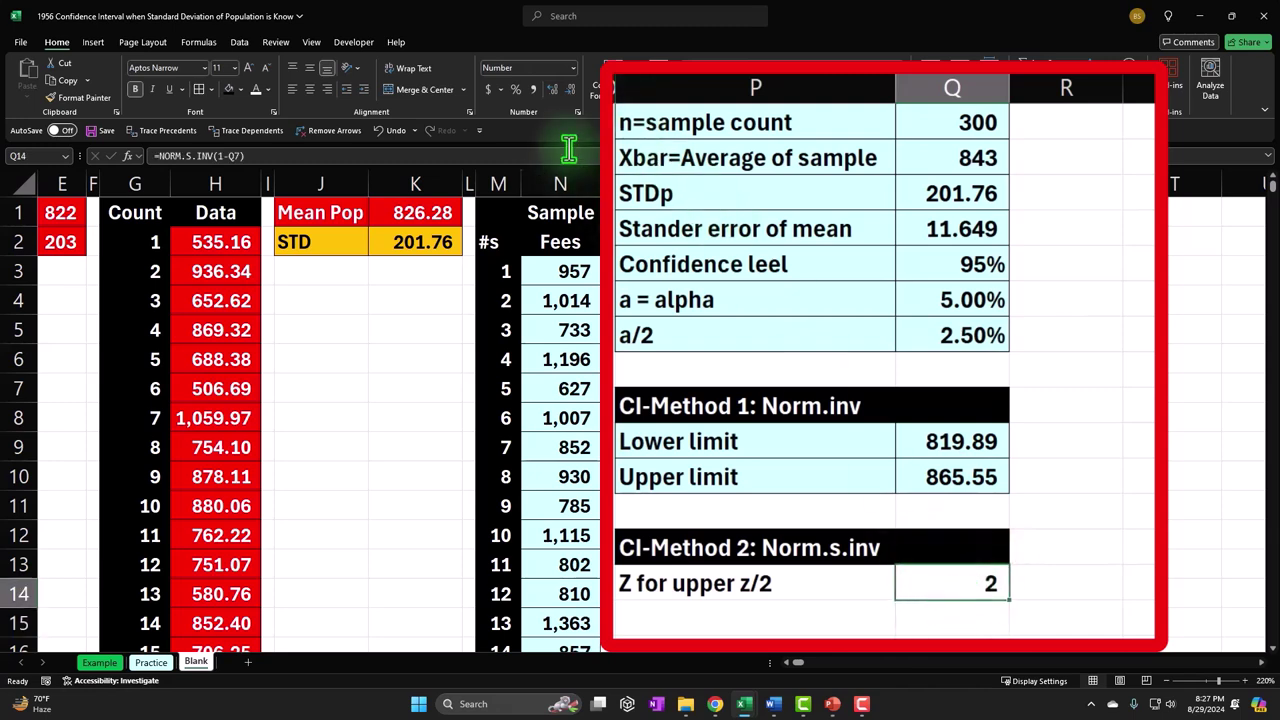
click(549, 92)
click(549, 92)
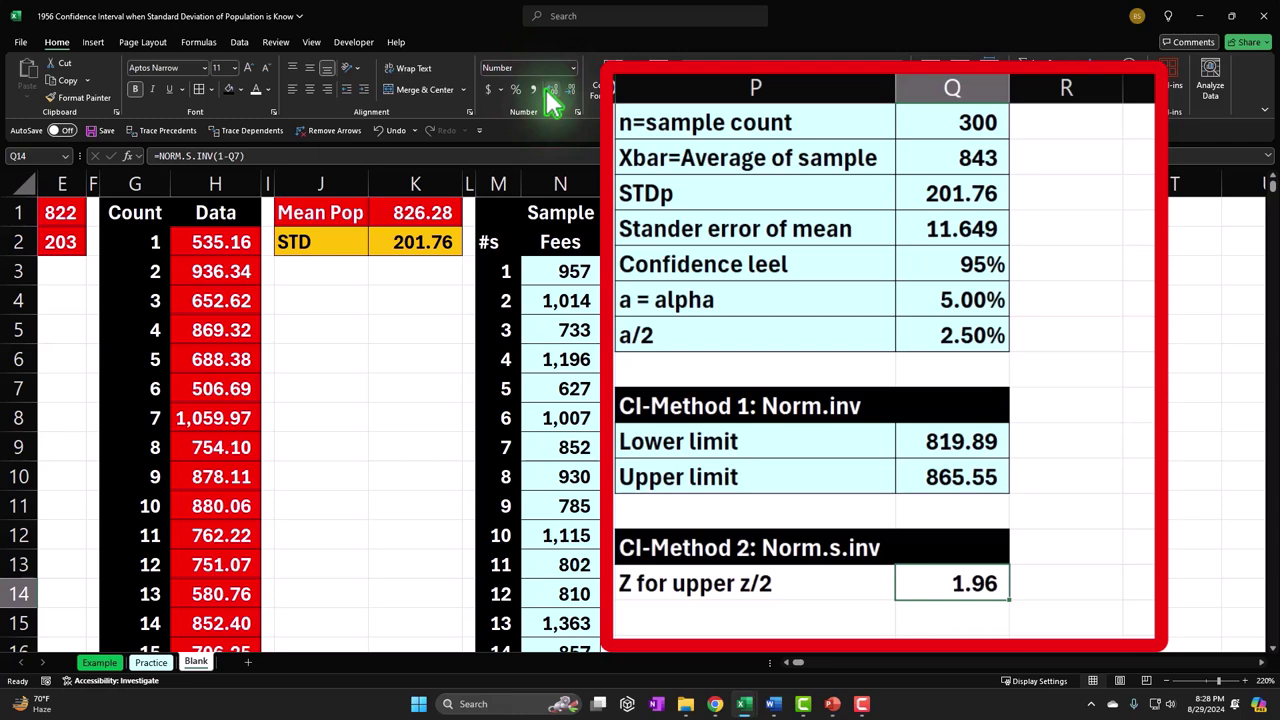
Try the lower-tail z in Q14 with =NORM.S.INV(Q7) and compare it with the distribution chart on the Example sheet.
double_click(925, 584)
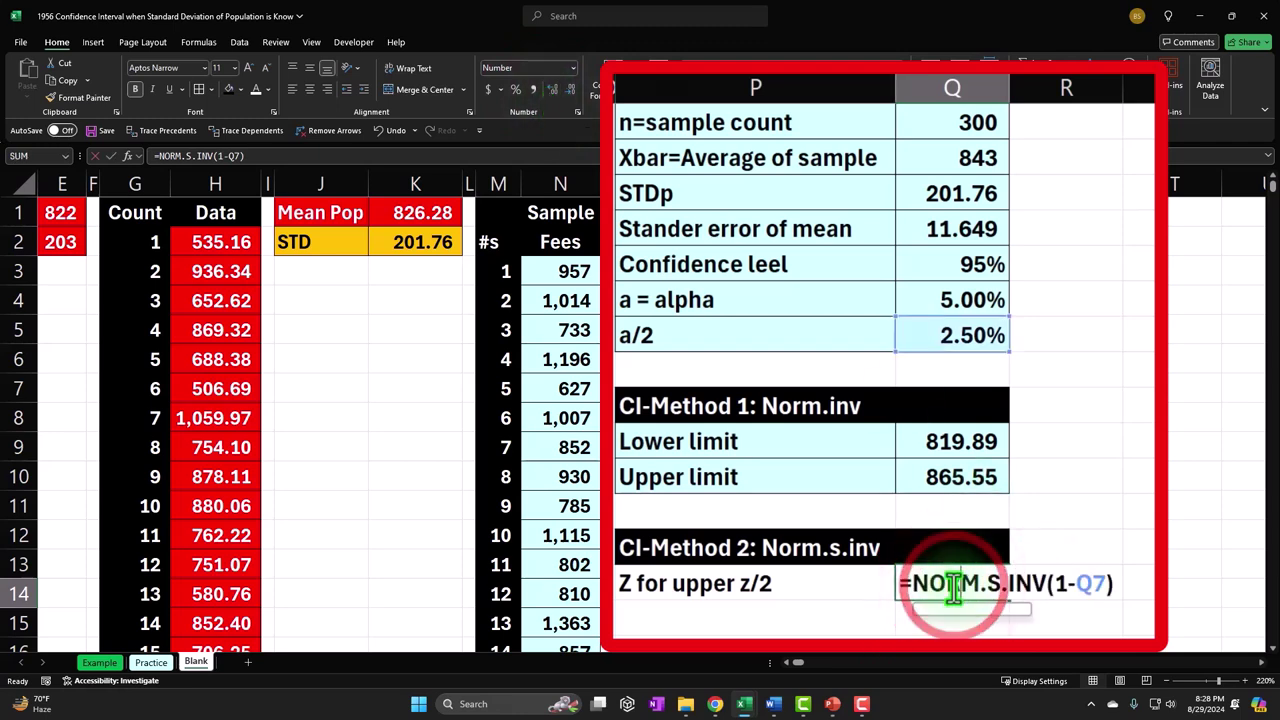
key(BackSpace)
key(BackSpace)
key(Return)
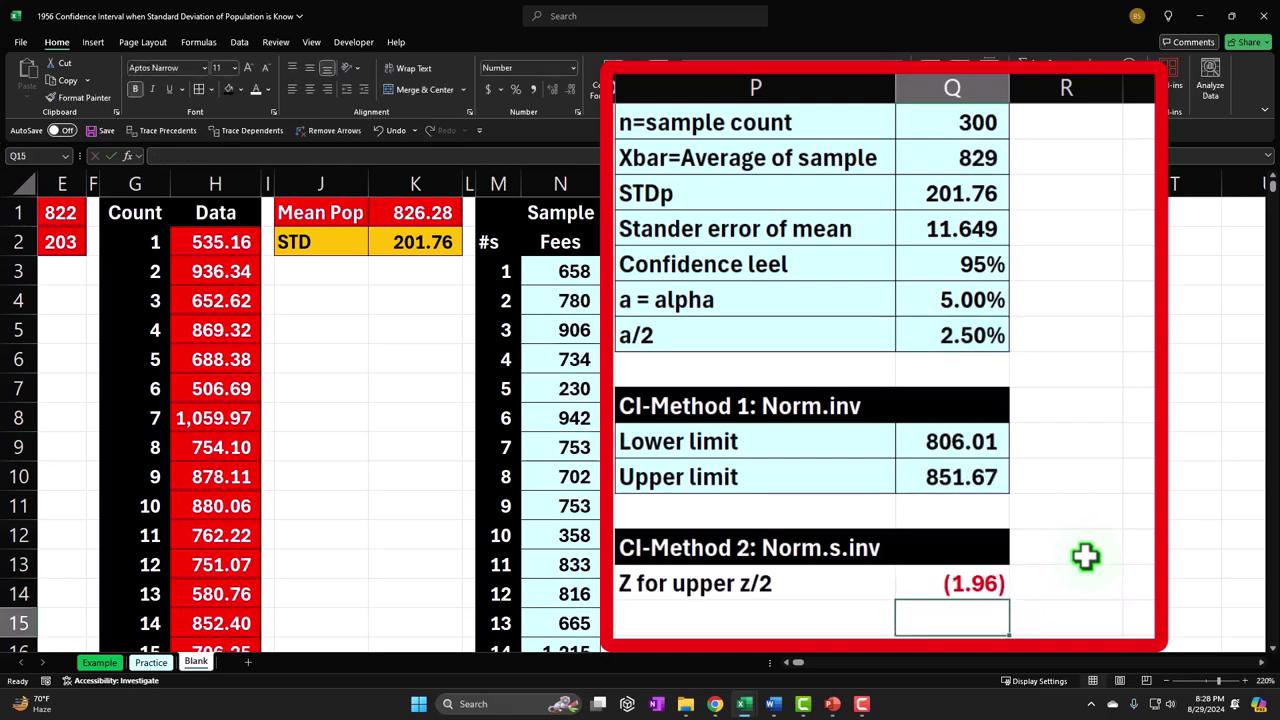
click(100, 662)
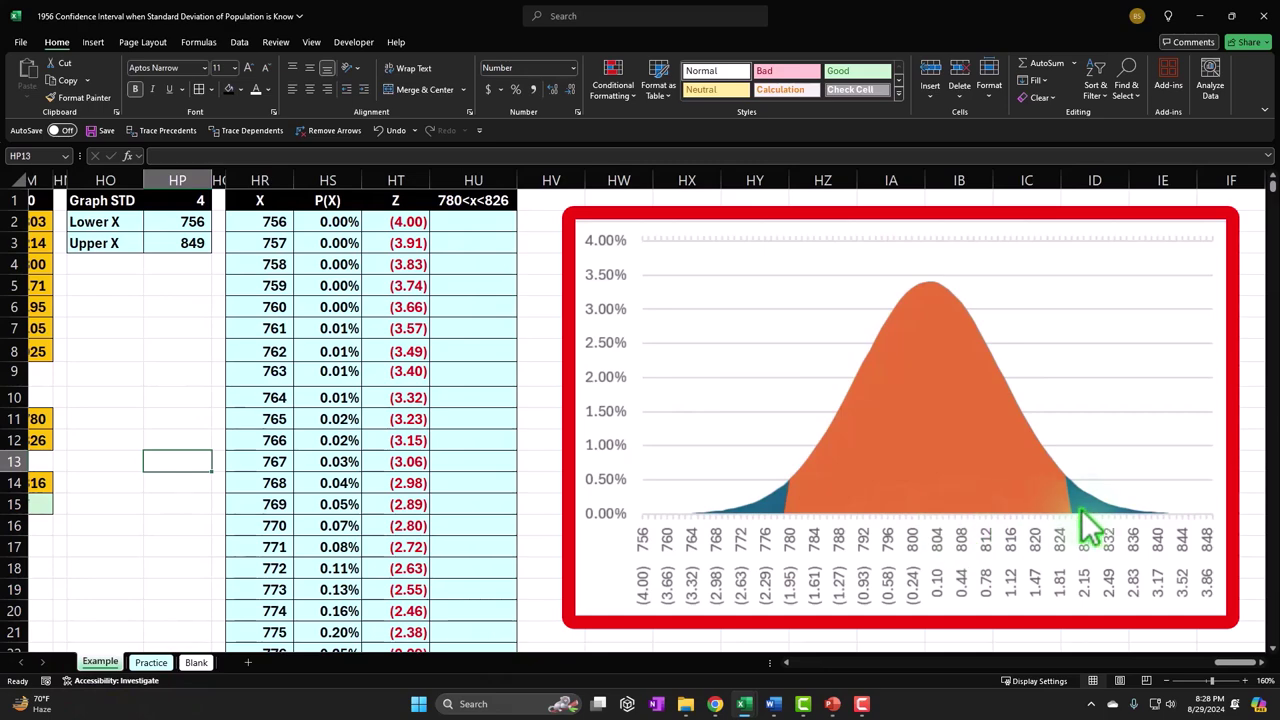
click(196, 662)
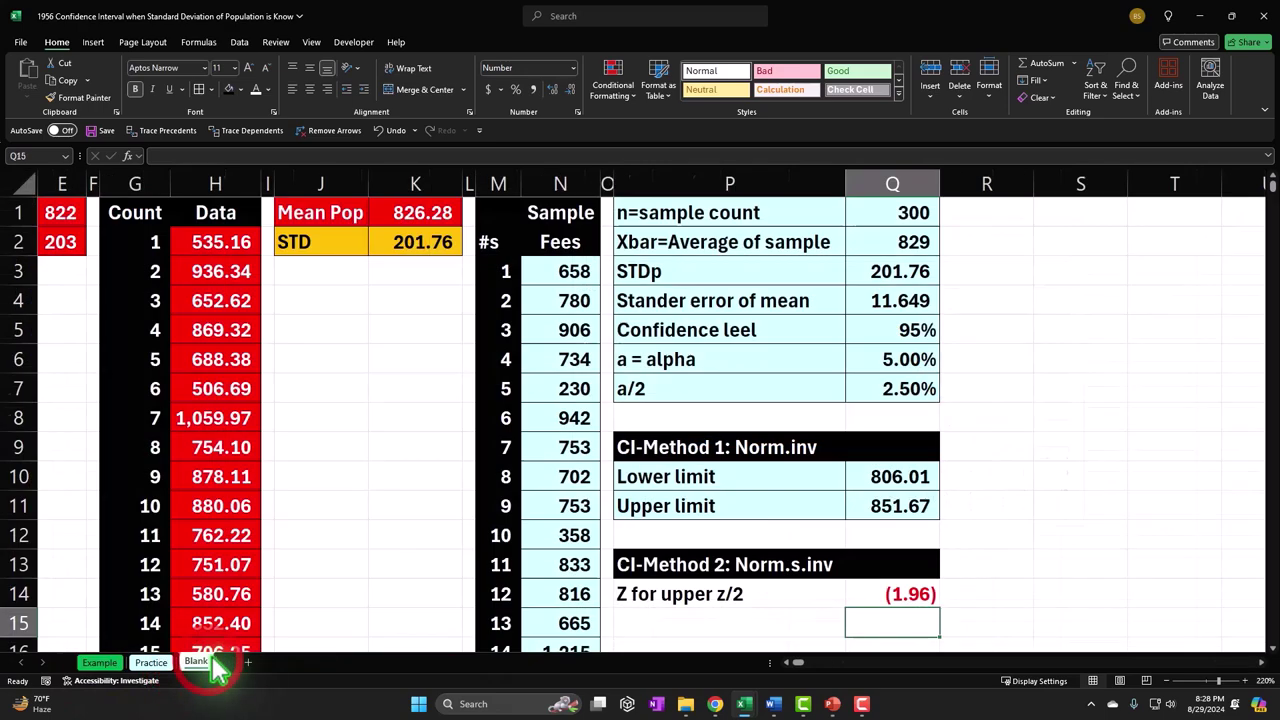
Change the formula in Q14 back to =NORM.S.INV(1-Q7).
double_click(866, 594)
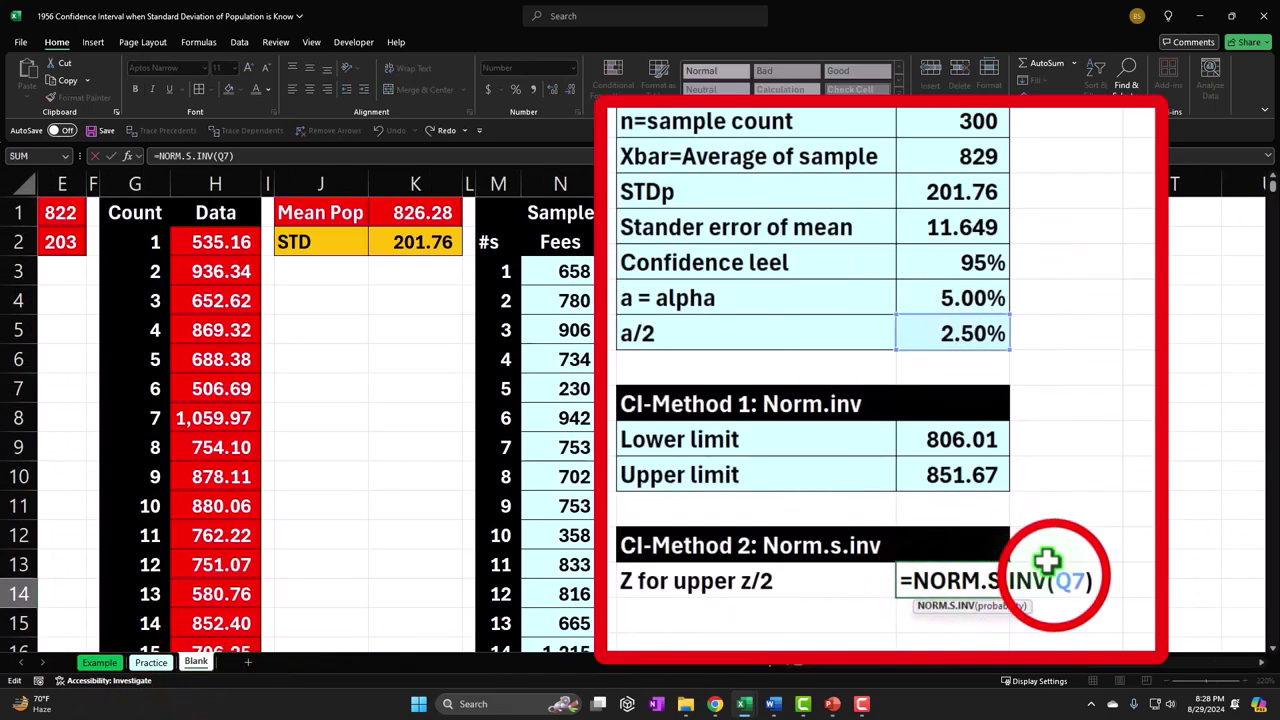
text(1-)
key(Return)
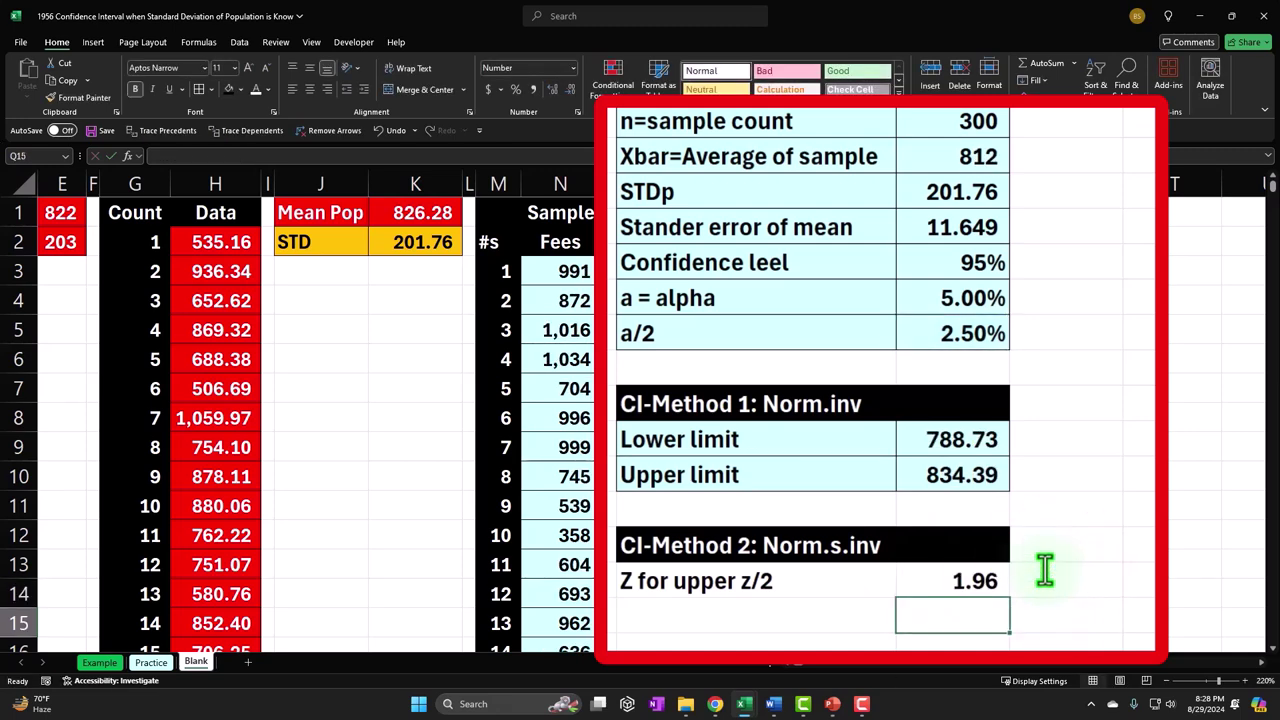
Check the z values on the Example sheet's distribution chart, and enter the label "Margin of error" in P15 of the Blank sheet.
scroll(1045, 567, down, 1)
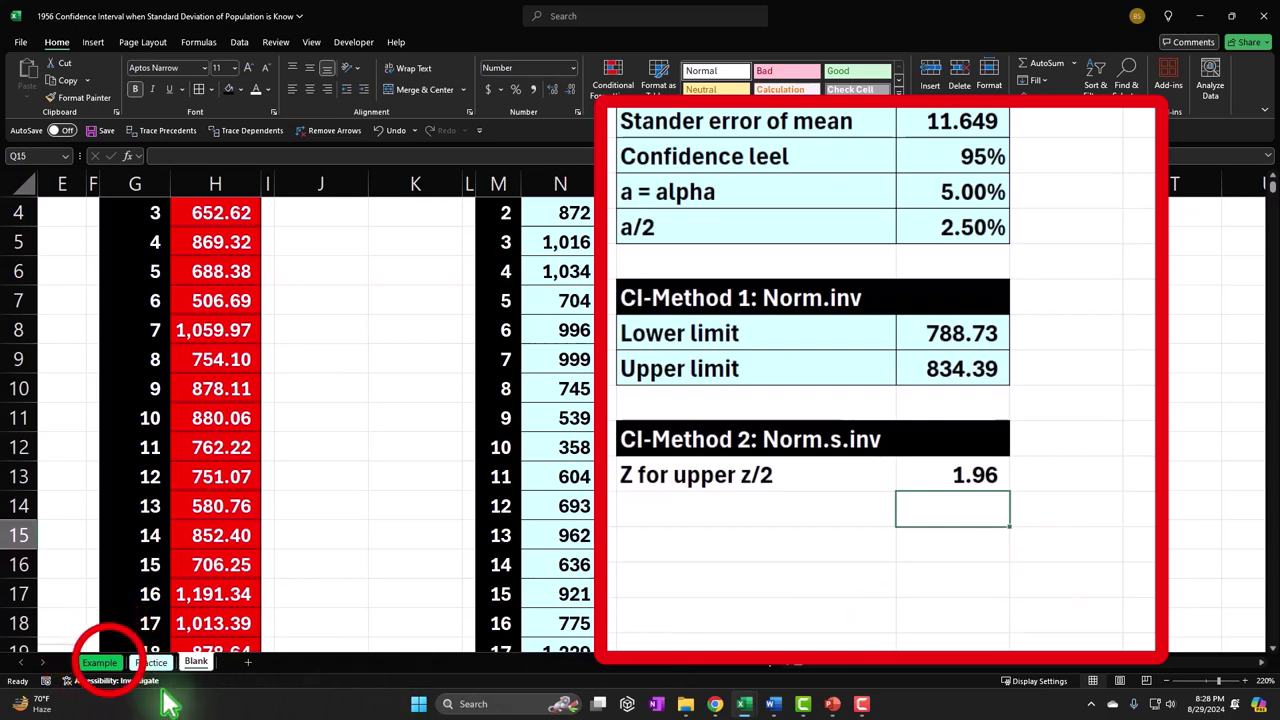
click(99, 662)
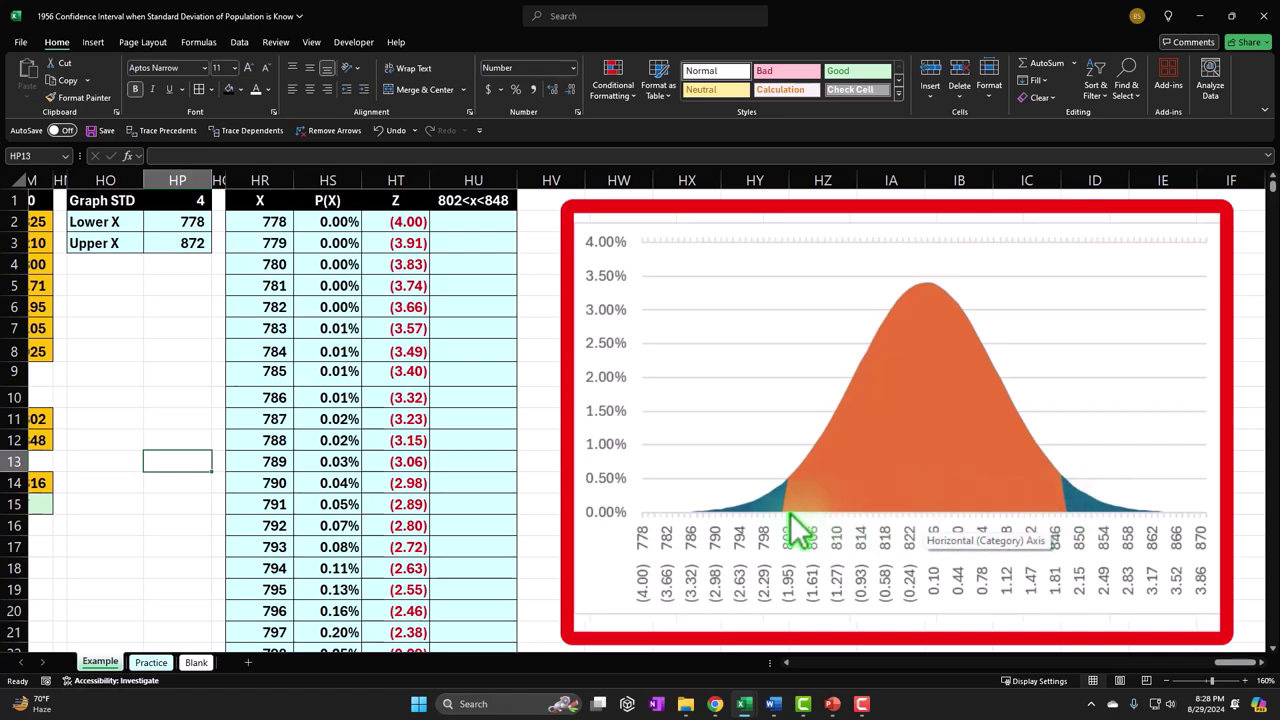
click(196, 663)
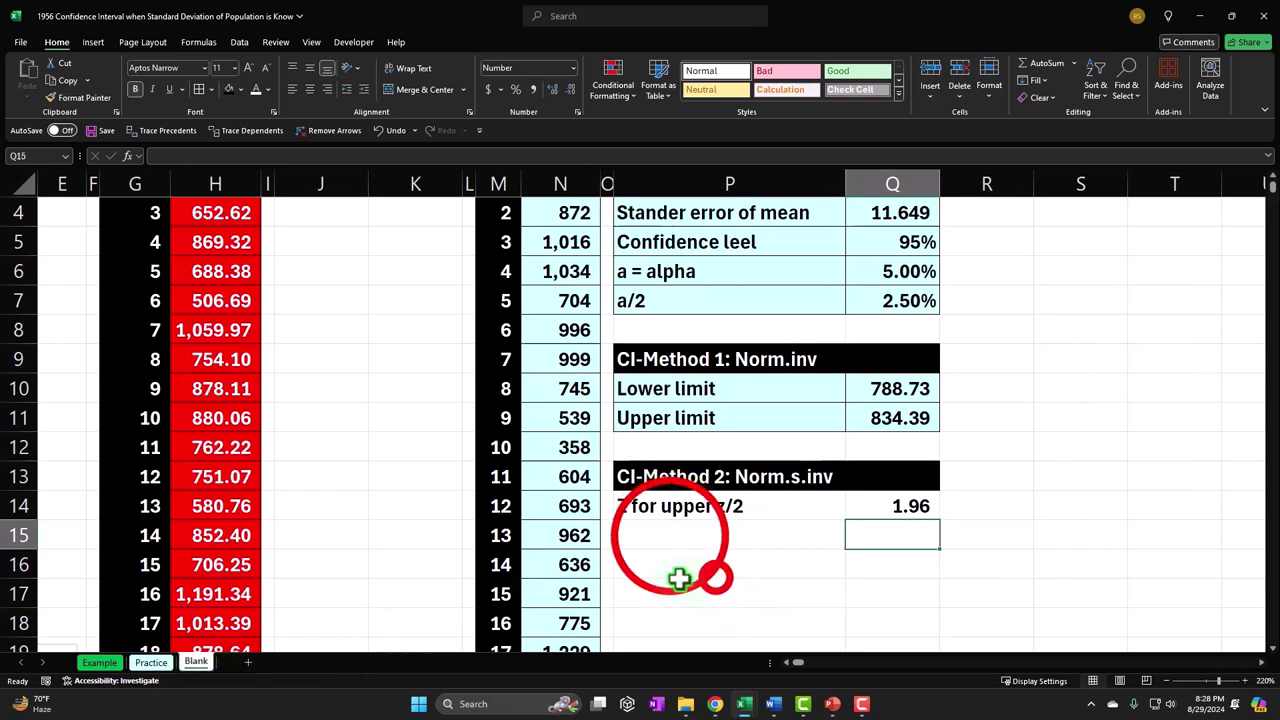
click(645, 538)
text(Margin of e)
key(Tab)
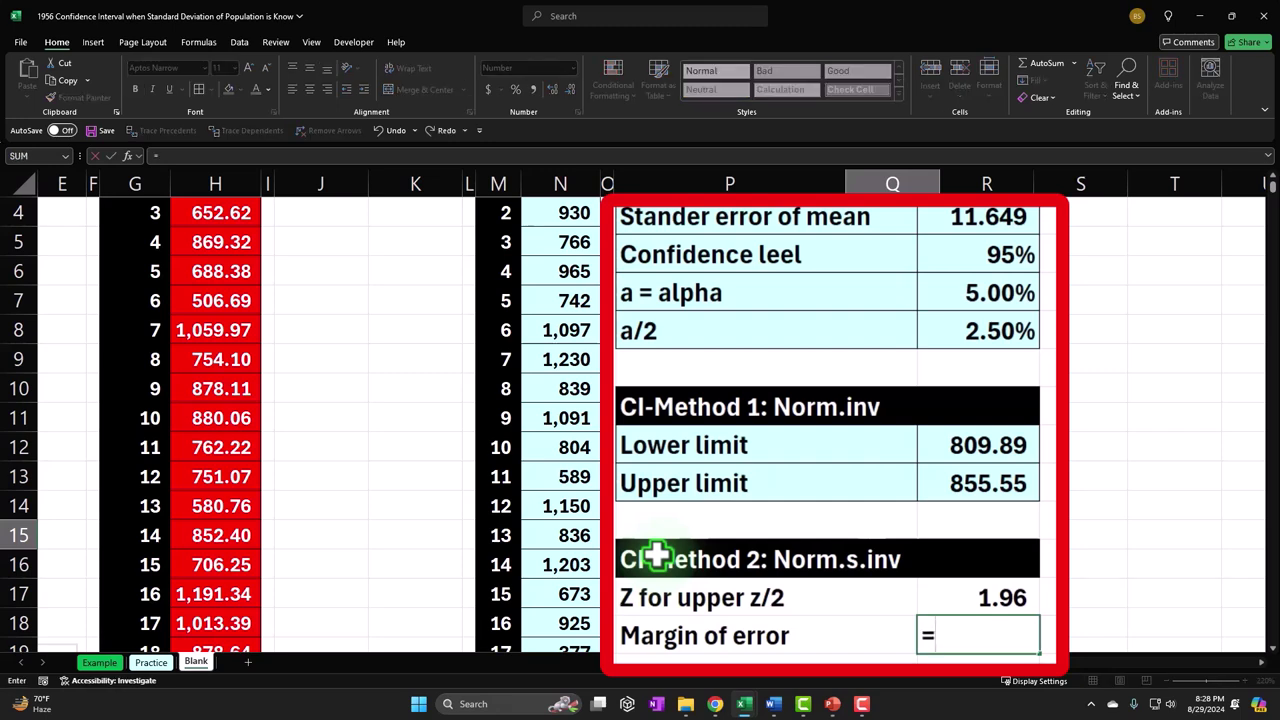
Calculate the margin of error in Q15 with =Q4*Q14 and show it with two decimal places.
scroll(656, 557, up, 1)
click(975, 330)
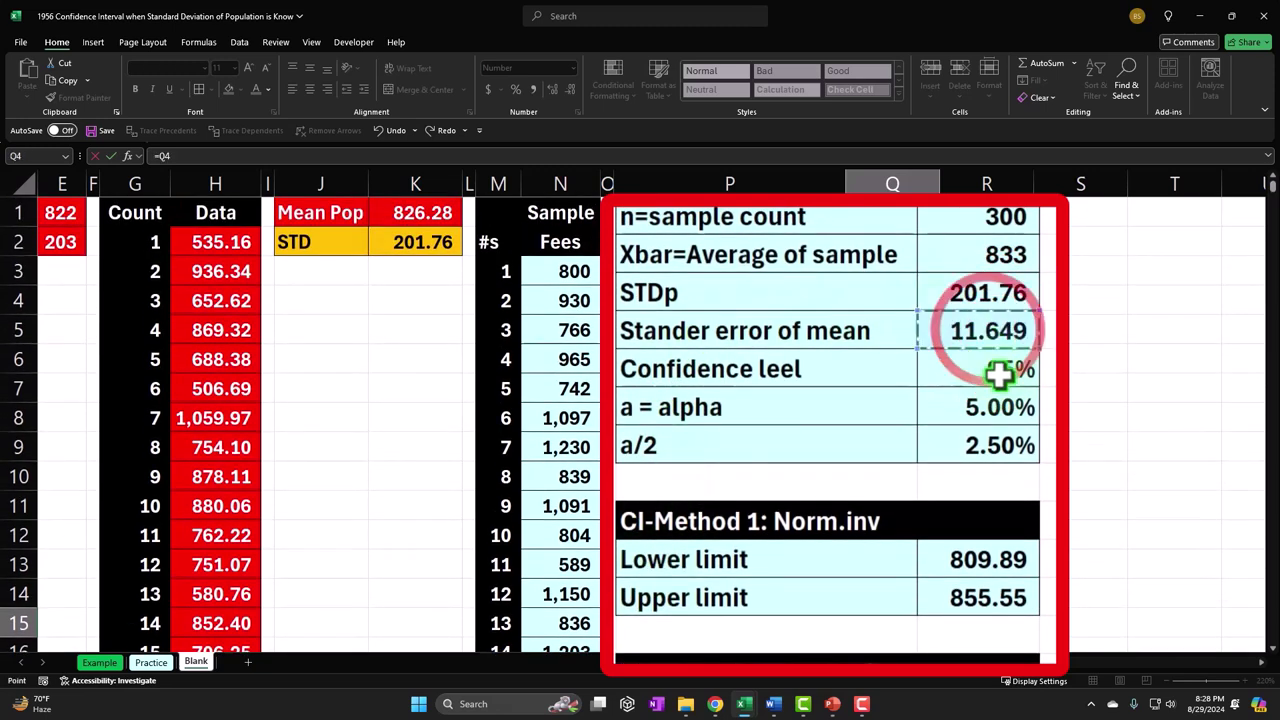
scroll(640, 430, down, 1)
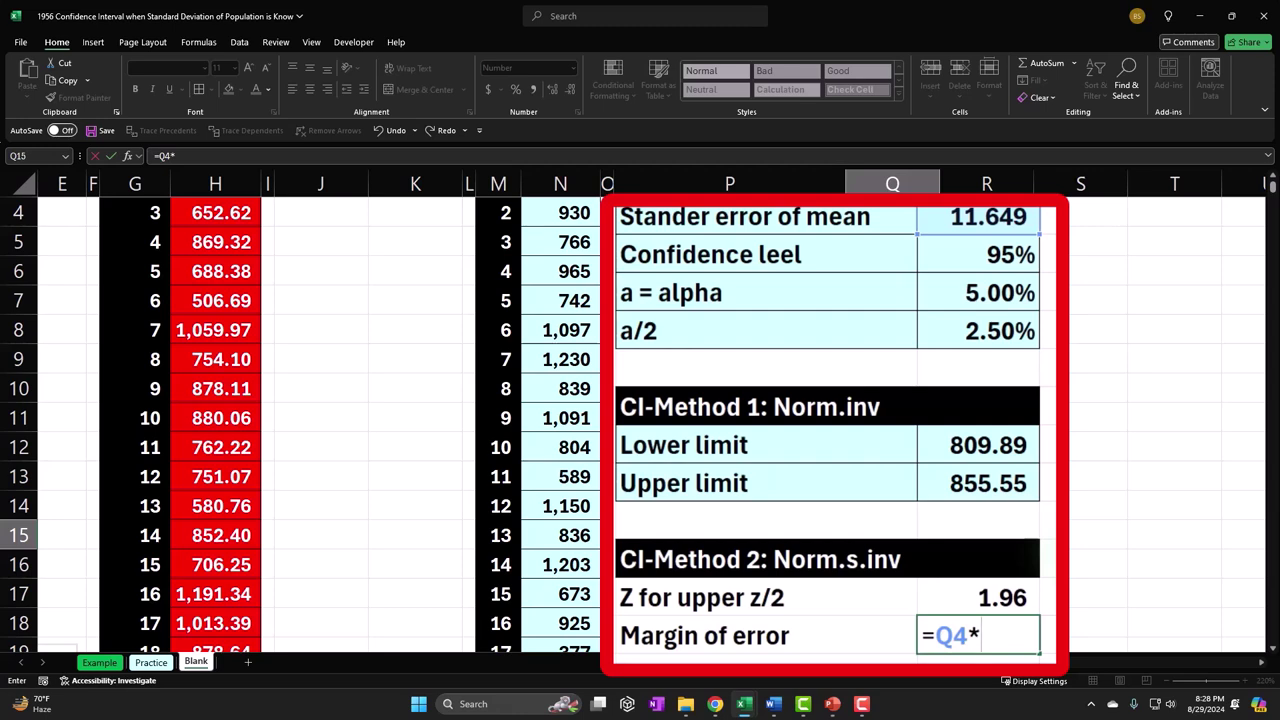
click(990, 598)
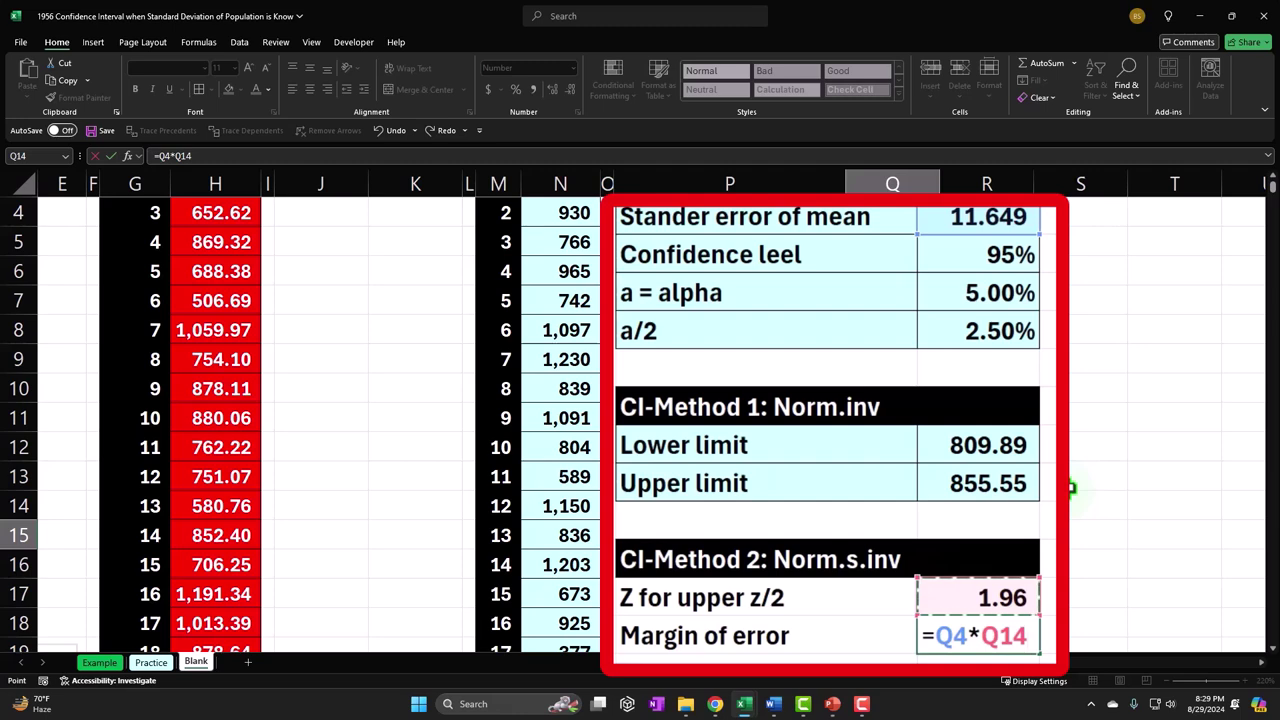
key(Return)
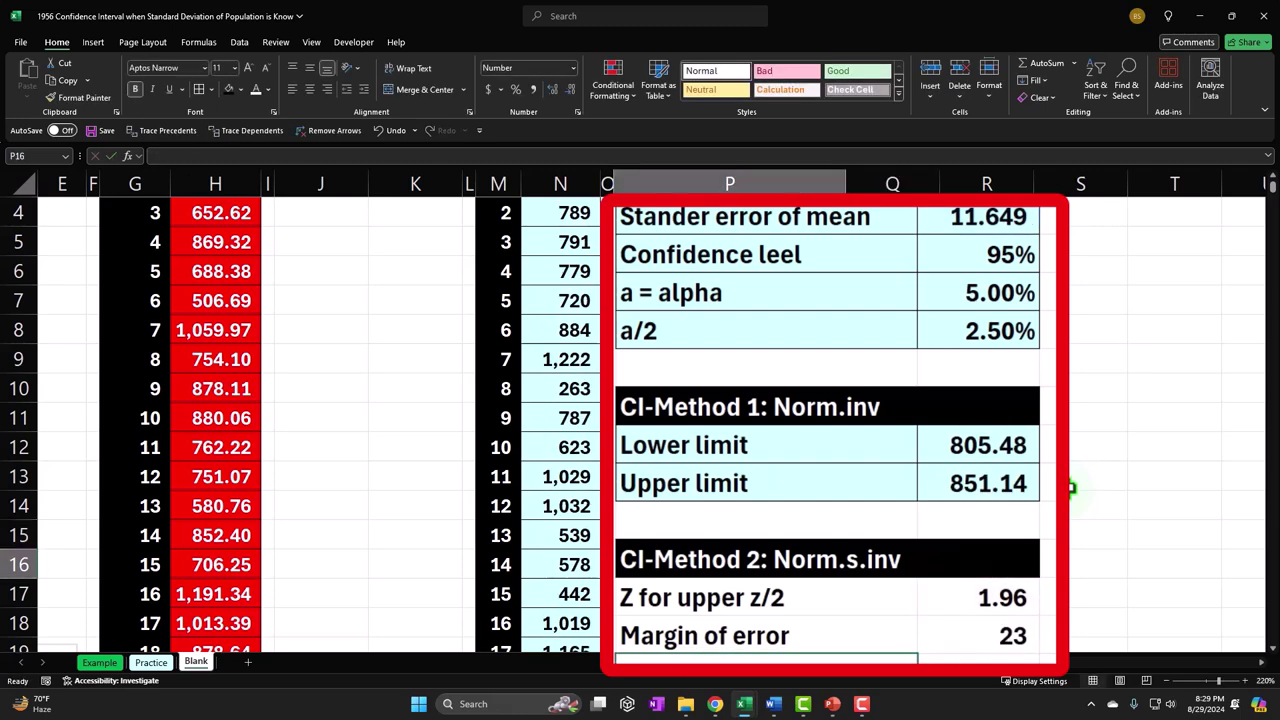
key(Up)
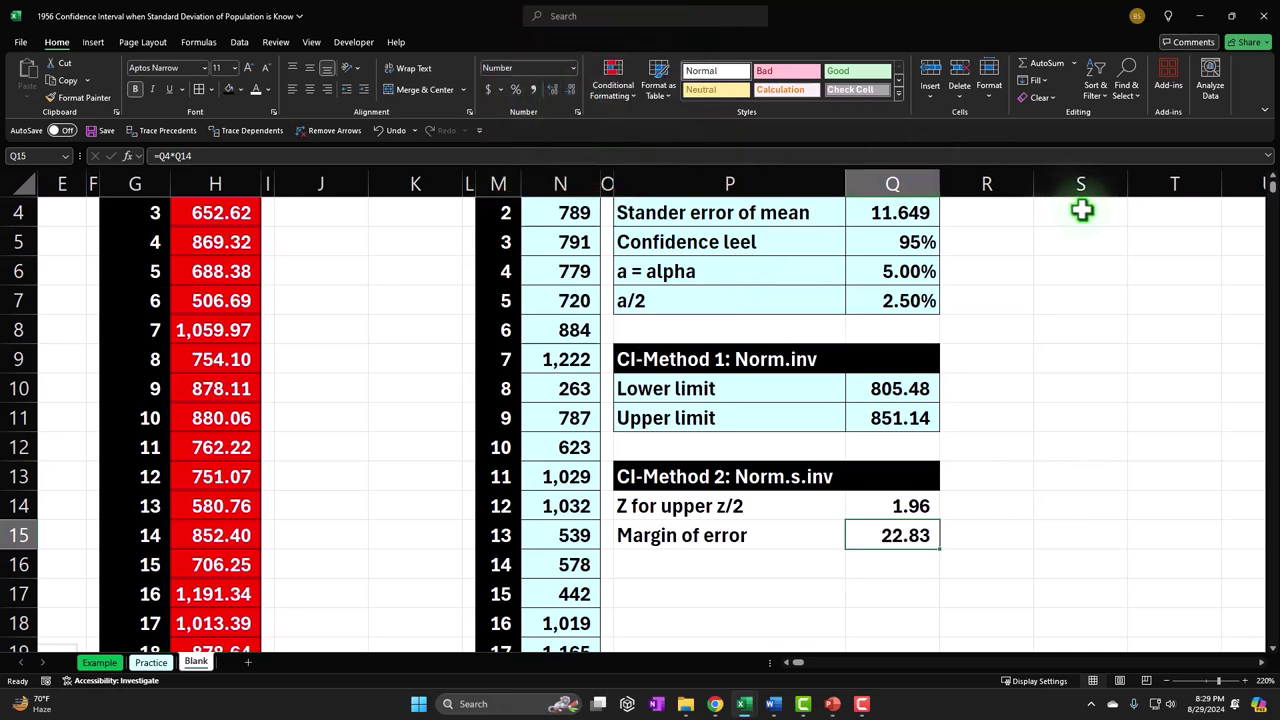
Link the label in P16 to the Lower limit label with =P10 and fill it down to P17 for the upper limit.
click(663, 553)
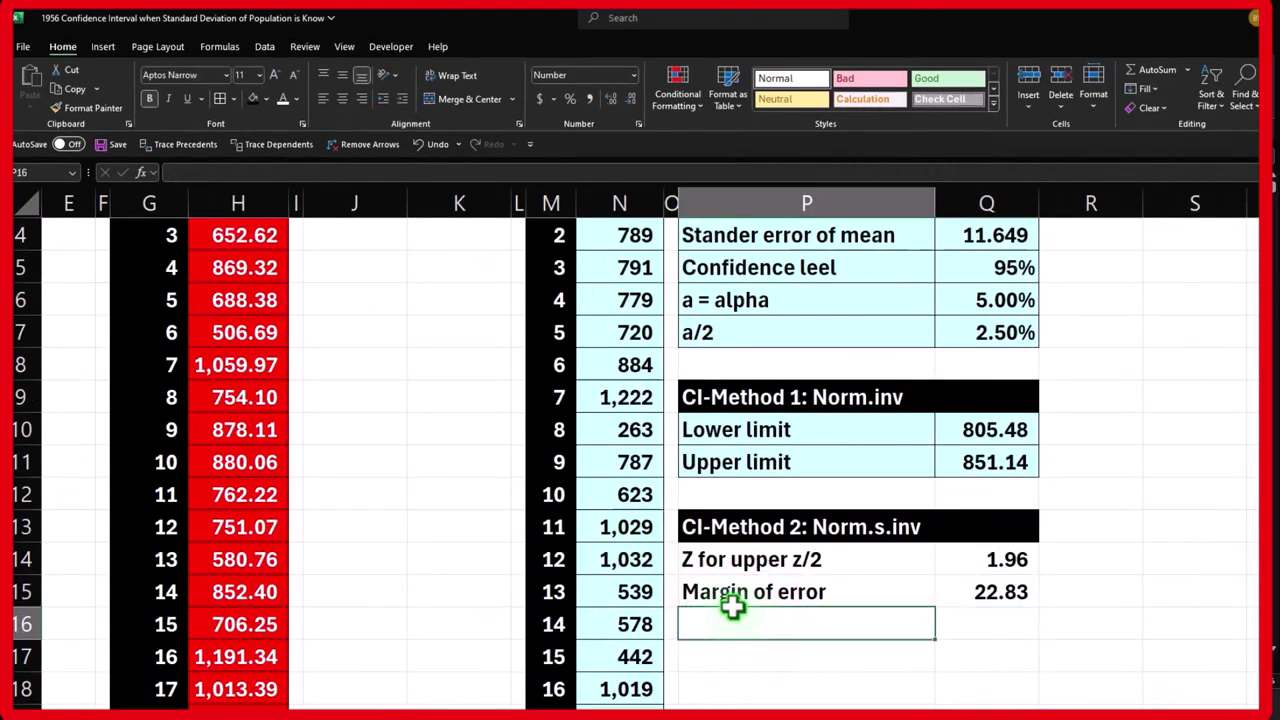
text(=)
key(Up)
key(Up)
key(Up)
key(Up)
key(Up)
key(Up)
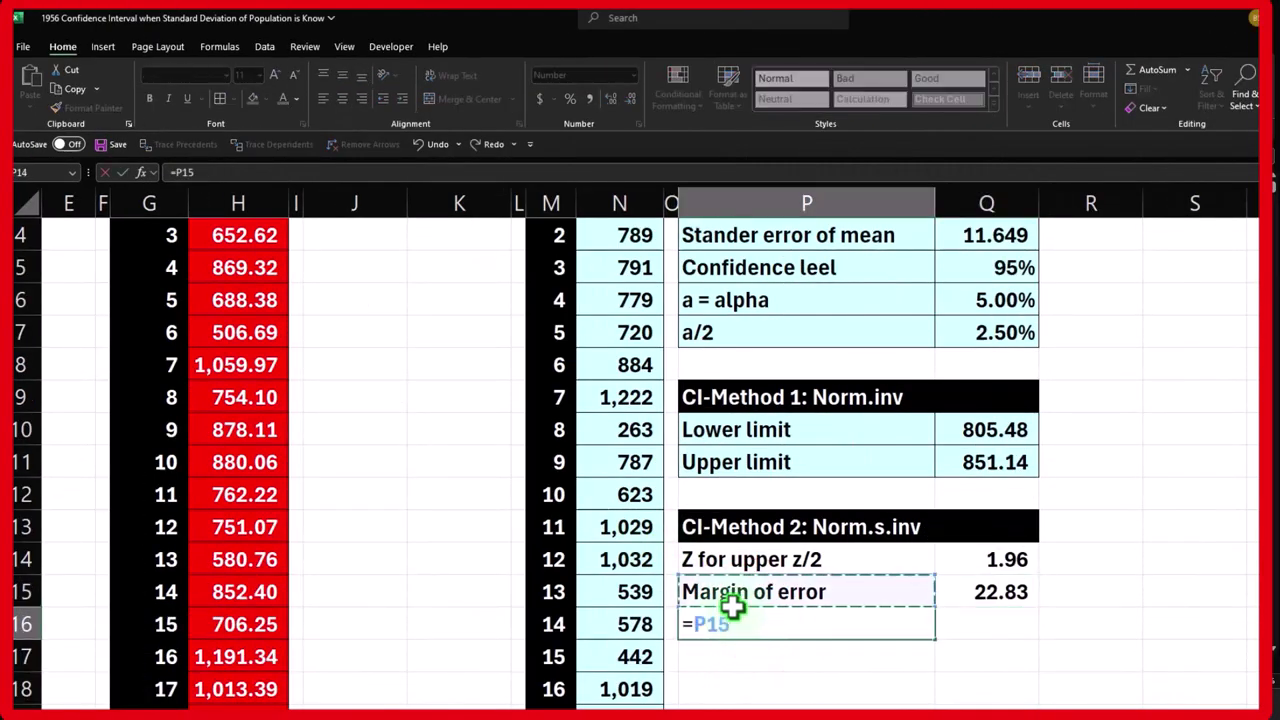
key(Return)
click(808, 626)
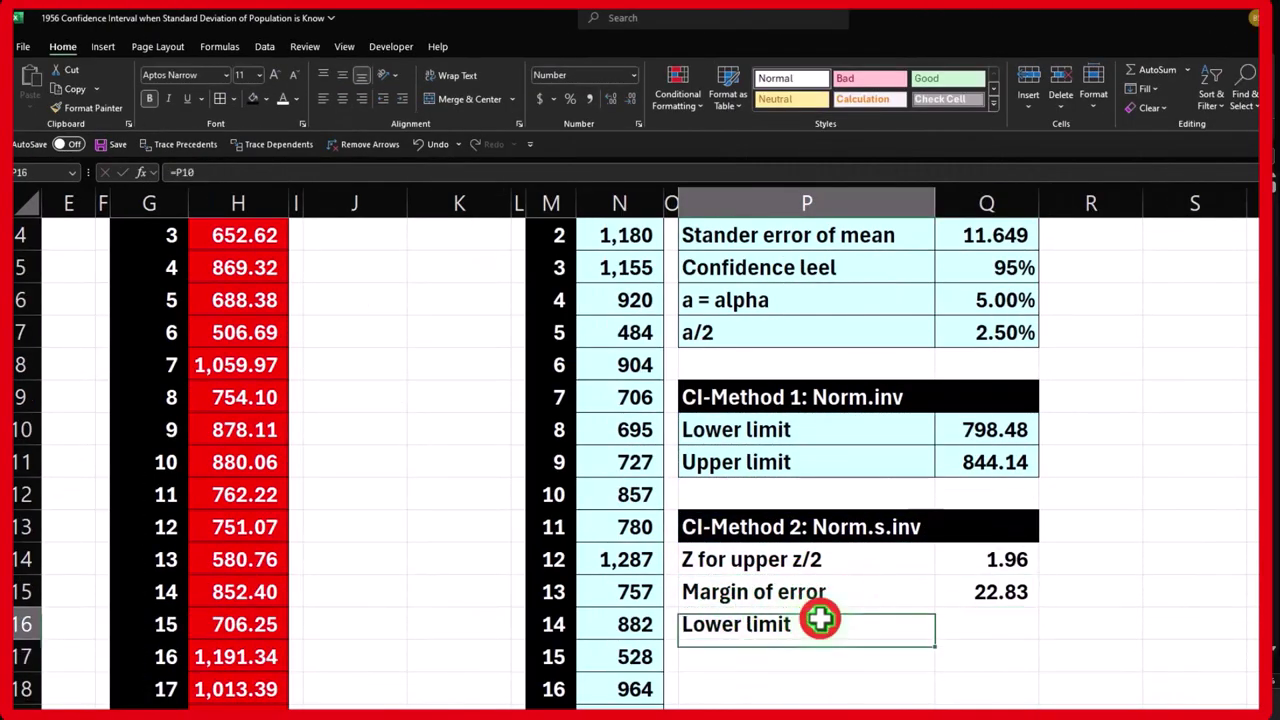
drag(938, 642, 937, 669)
Calculate the Method 2 lower limit in Q16 with =Q2-Q15 and show it with two decimal places.
click(1023, 626)
text(=)
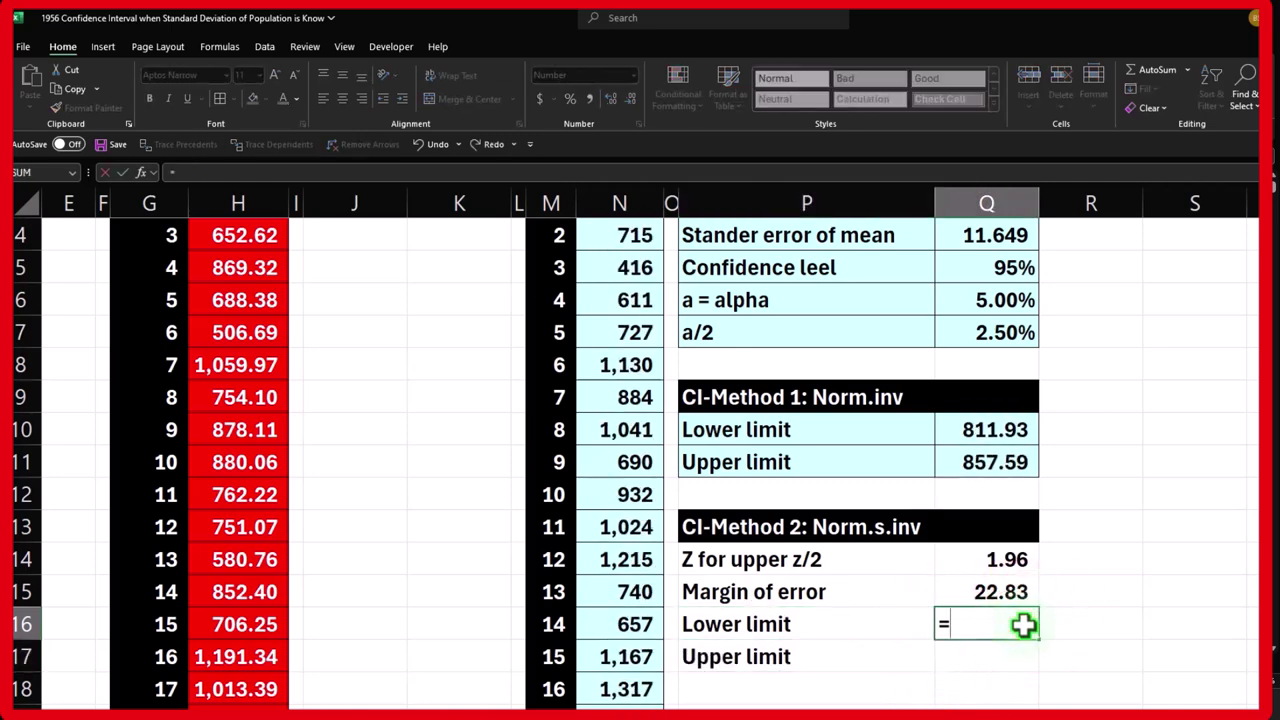
scroll(1023, 626, up, 1)
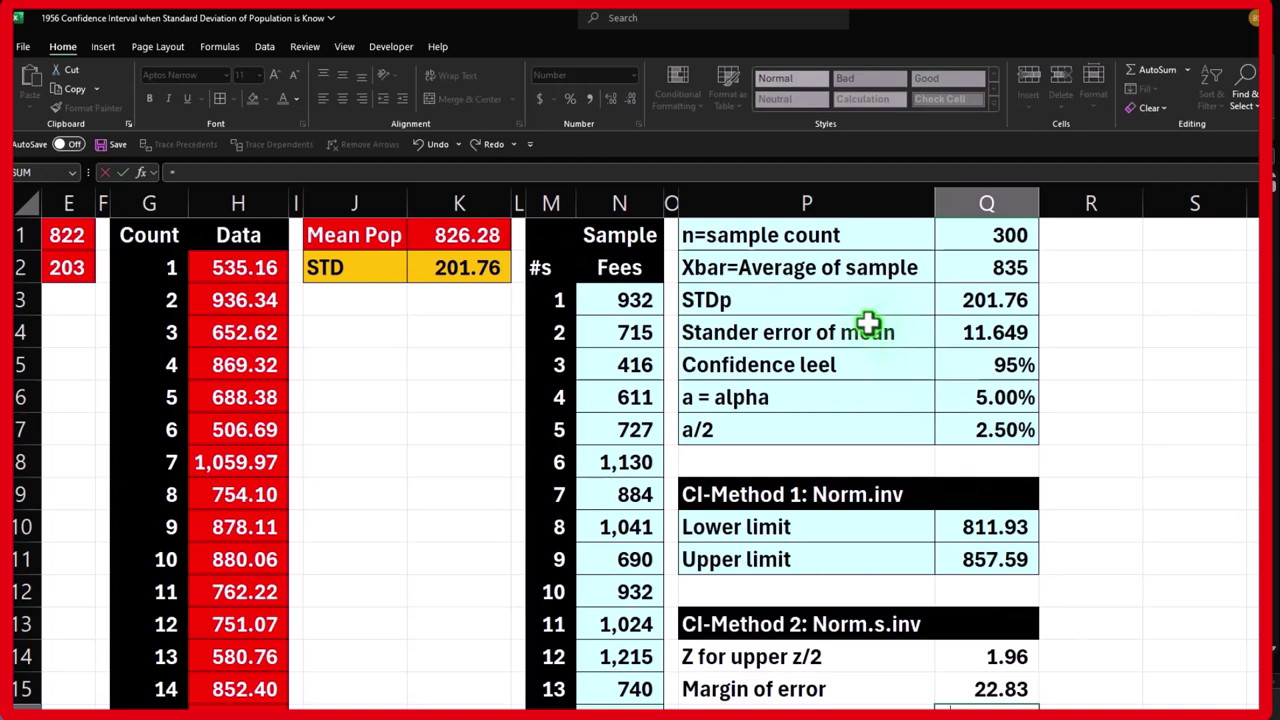
click(960, 266)
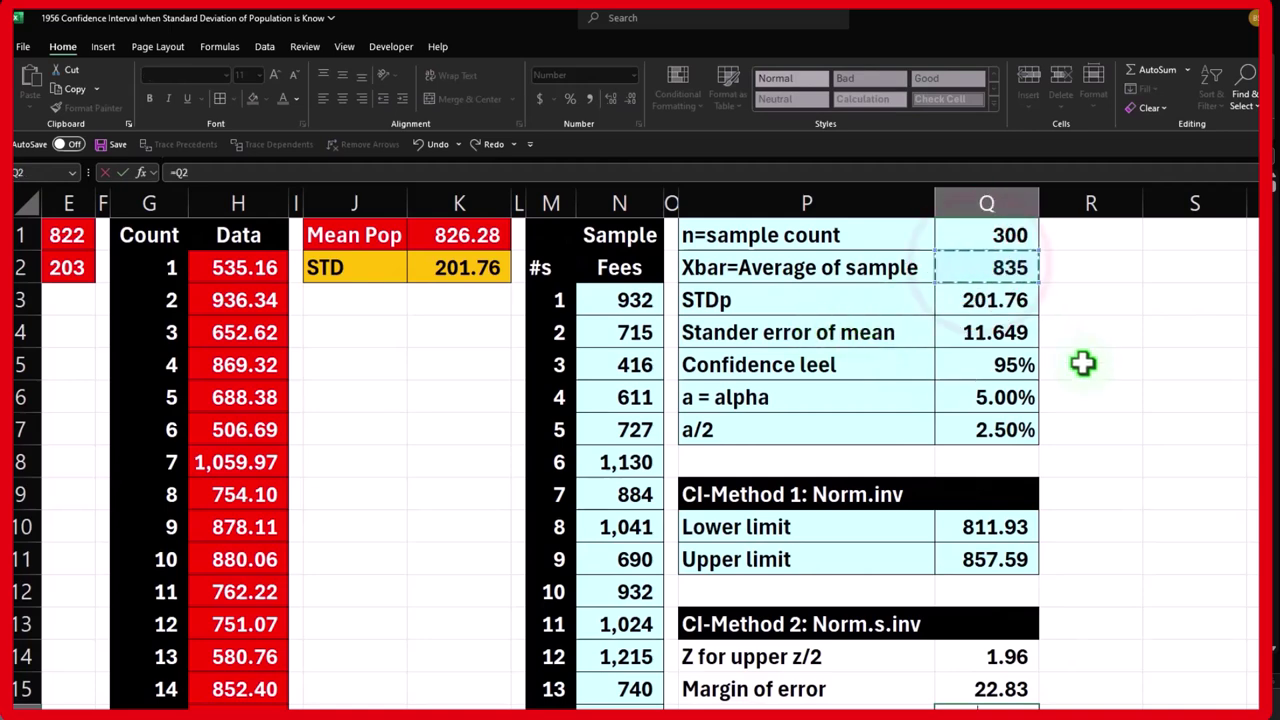
scroll(1091, 366, down, 1)
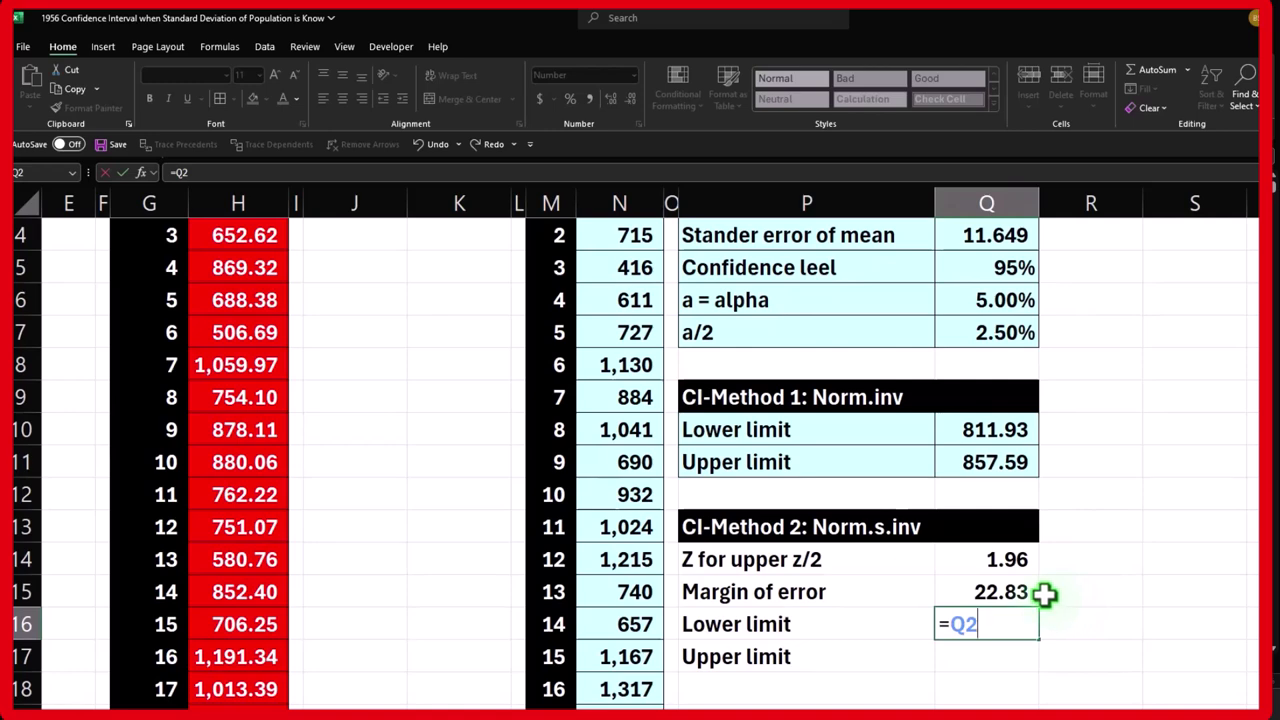
text(-)
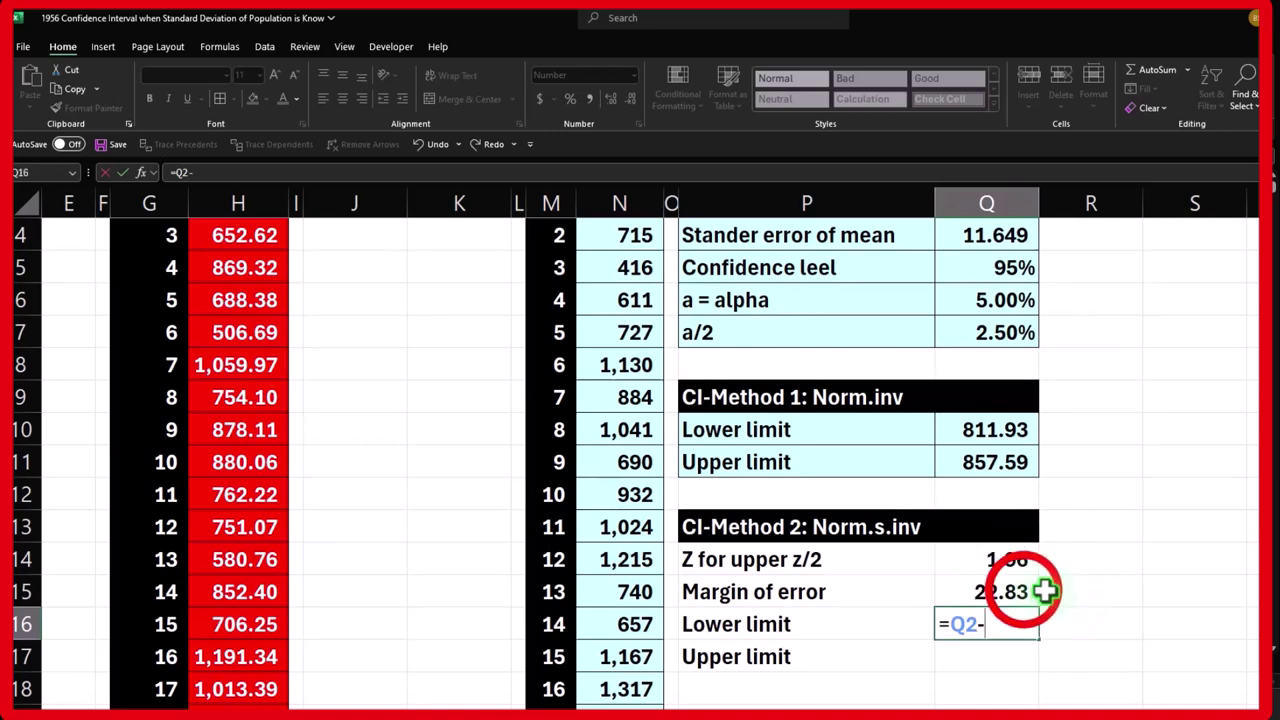
click(1025, 591)
key(Return)
key(Up)
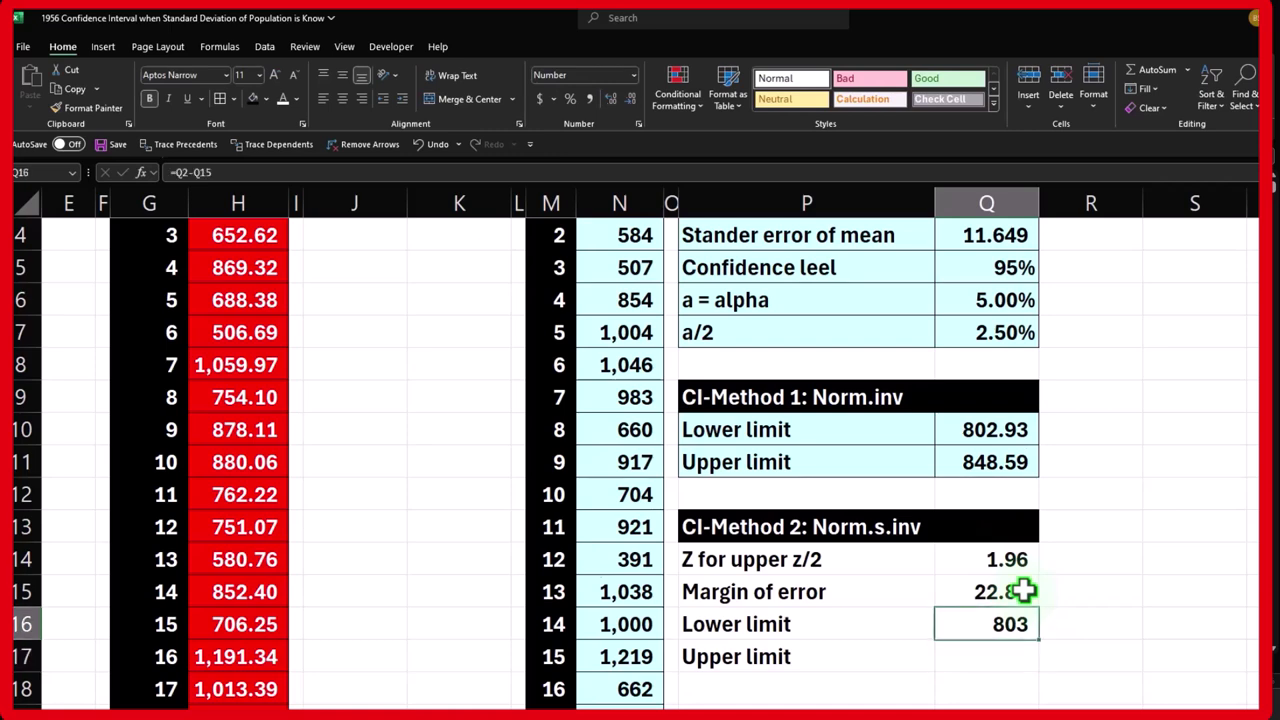
click(611, 98)
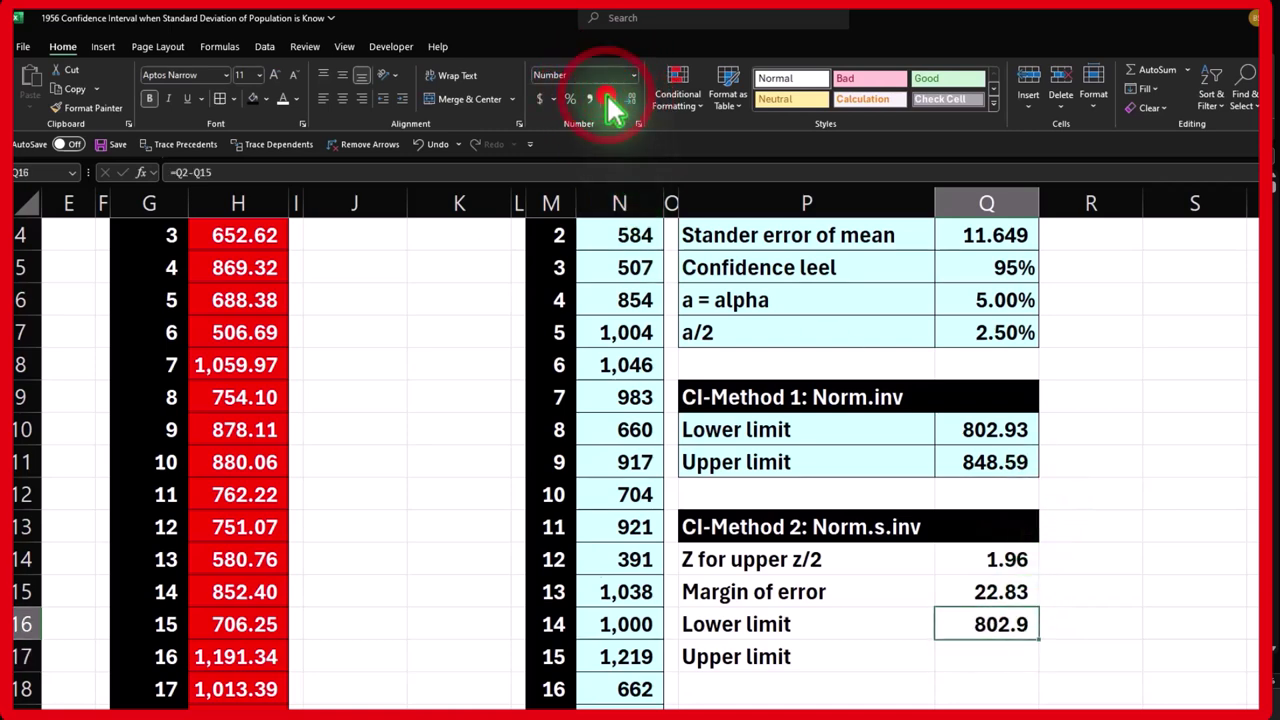
click(611, 98)
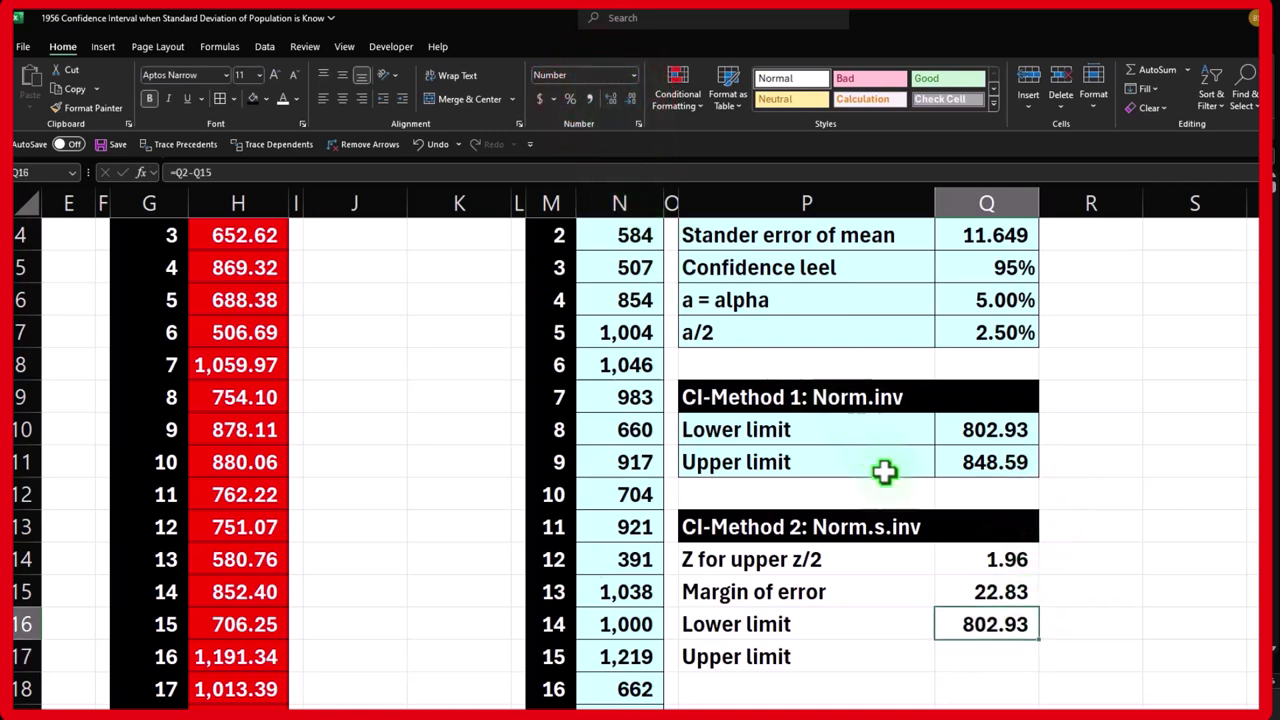
Calculate the Method 2 upper limit in Q17 with =Q2+Q15 and show it with two decimal places.
click(1002, 663)
text(=)
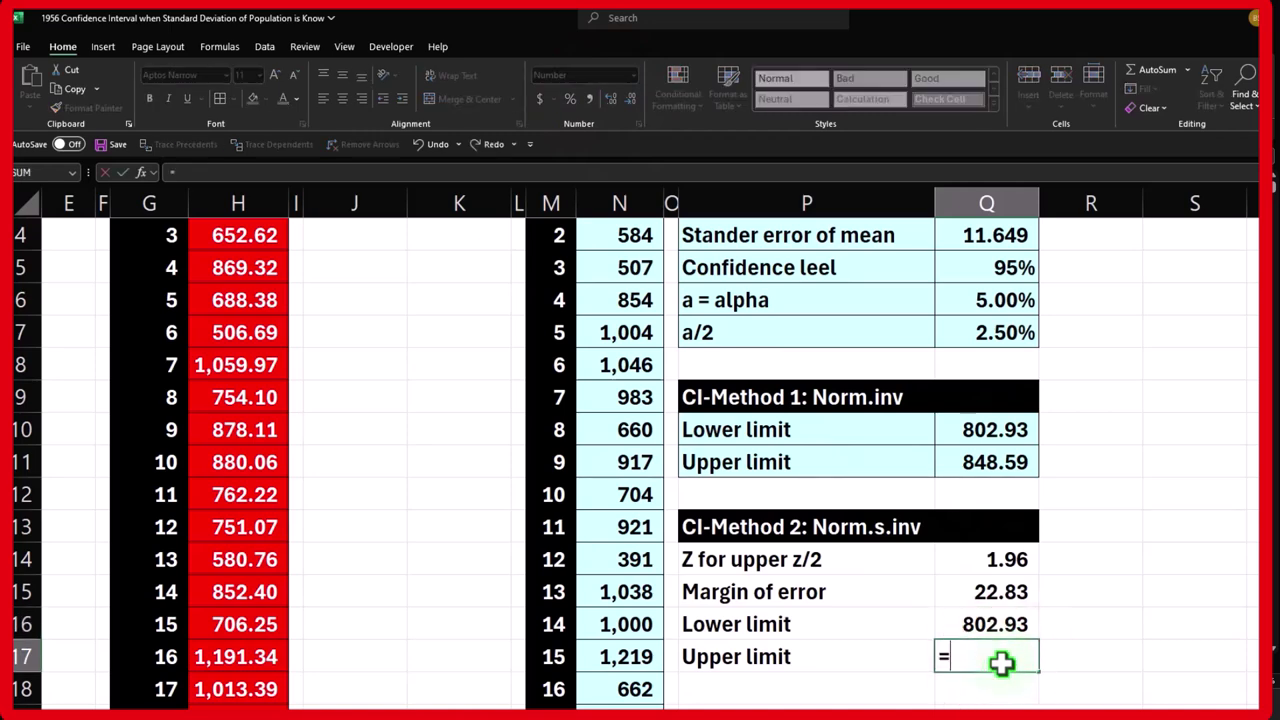
scroll(1002, 663, up, 1)
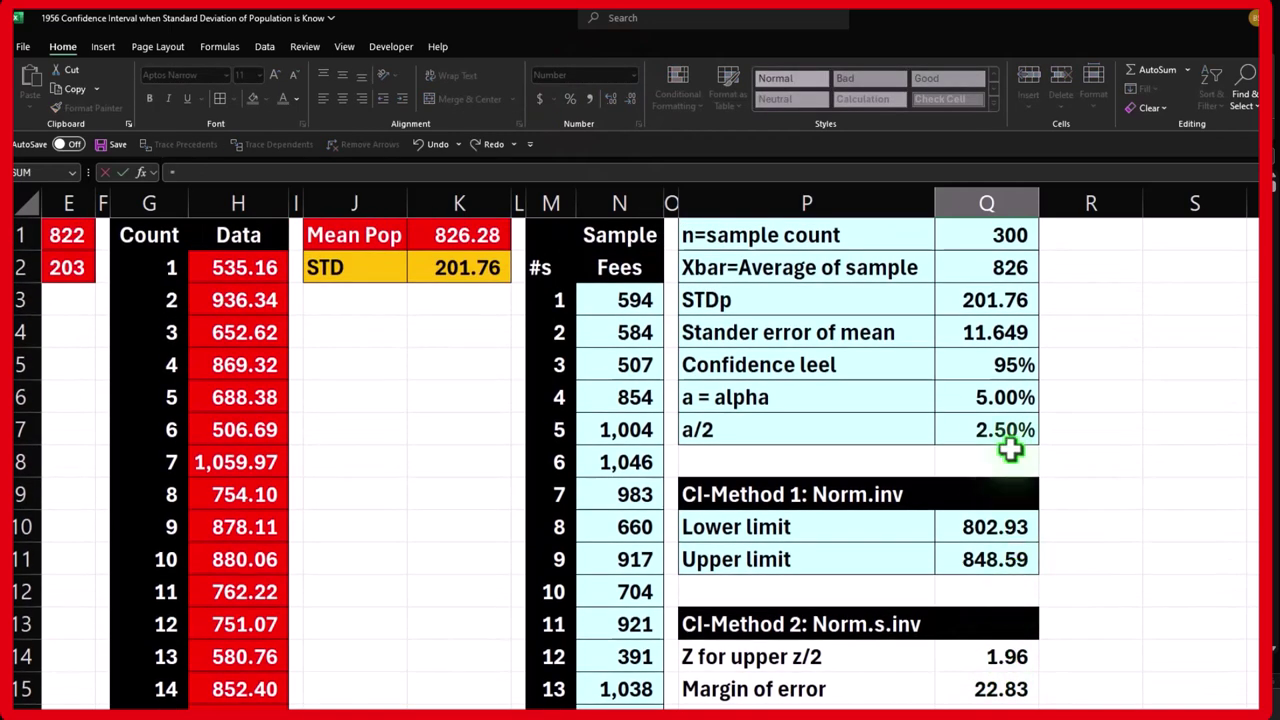
click(998, 262)
scroll(1084, 412, down, 2)
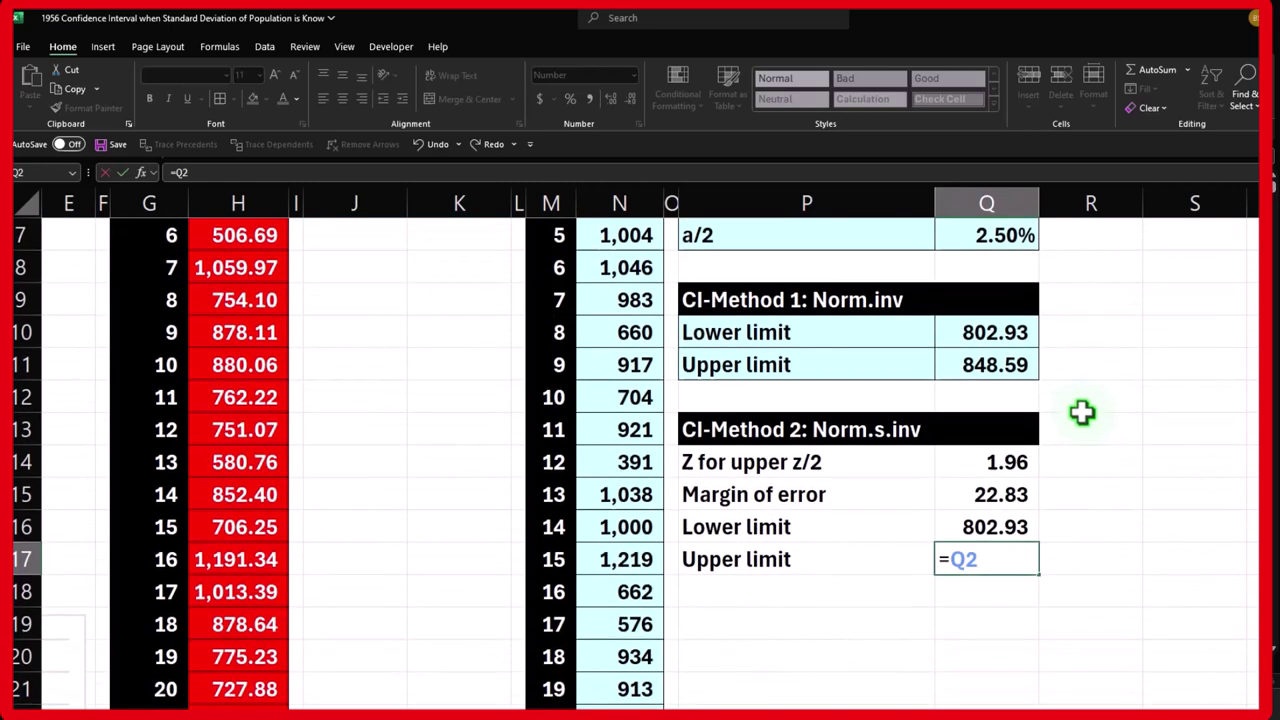
text(+)
click(1056, 491)
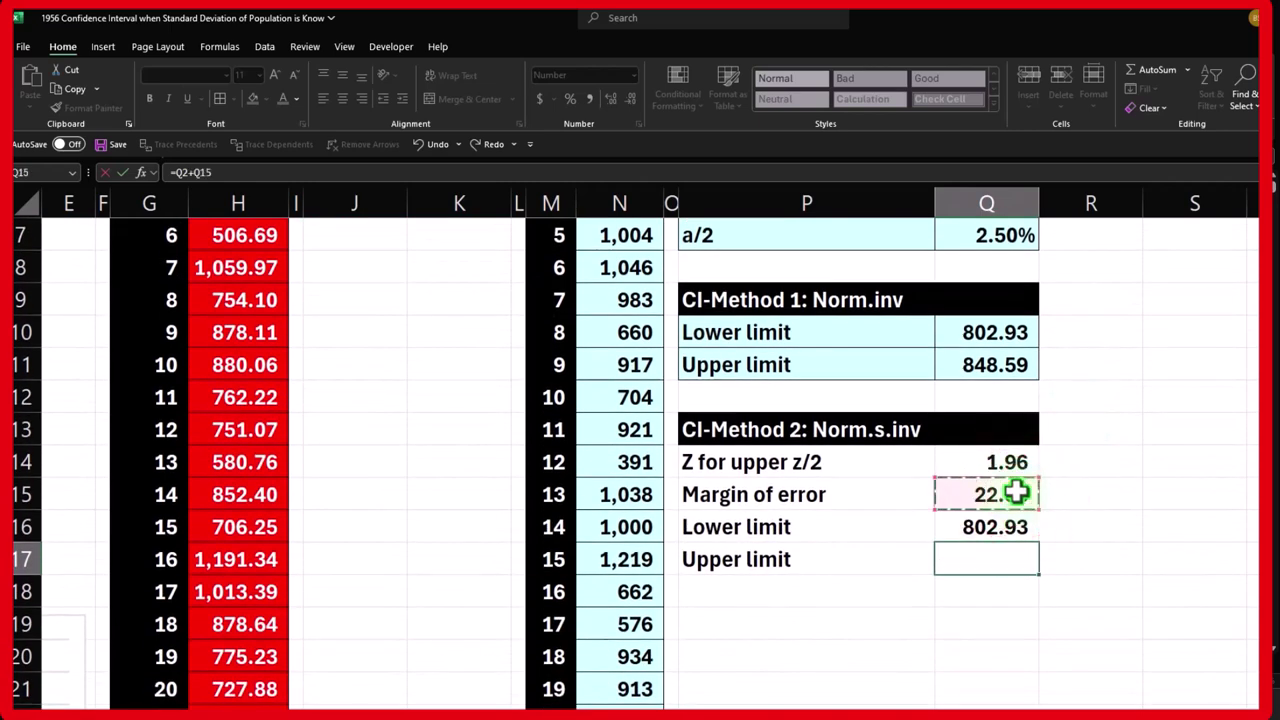
key(ctrl+Return)
click(610, 98)
click(610, 98)
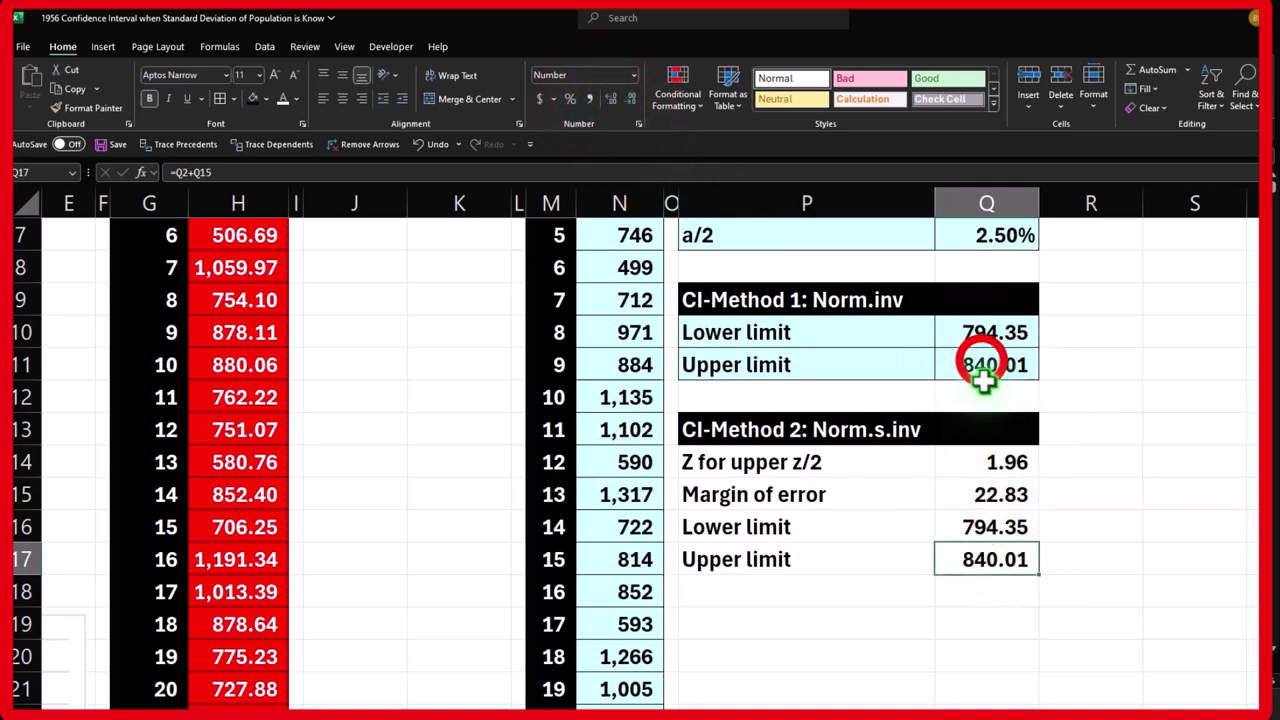
Give the Method 2 block P14:Q17 borders and the recently used light blue fill.
click(950, 366)
drag(712, 462, 948, 566)
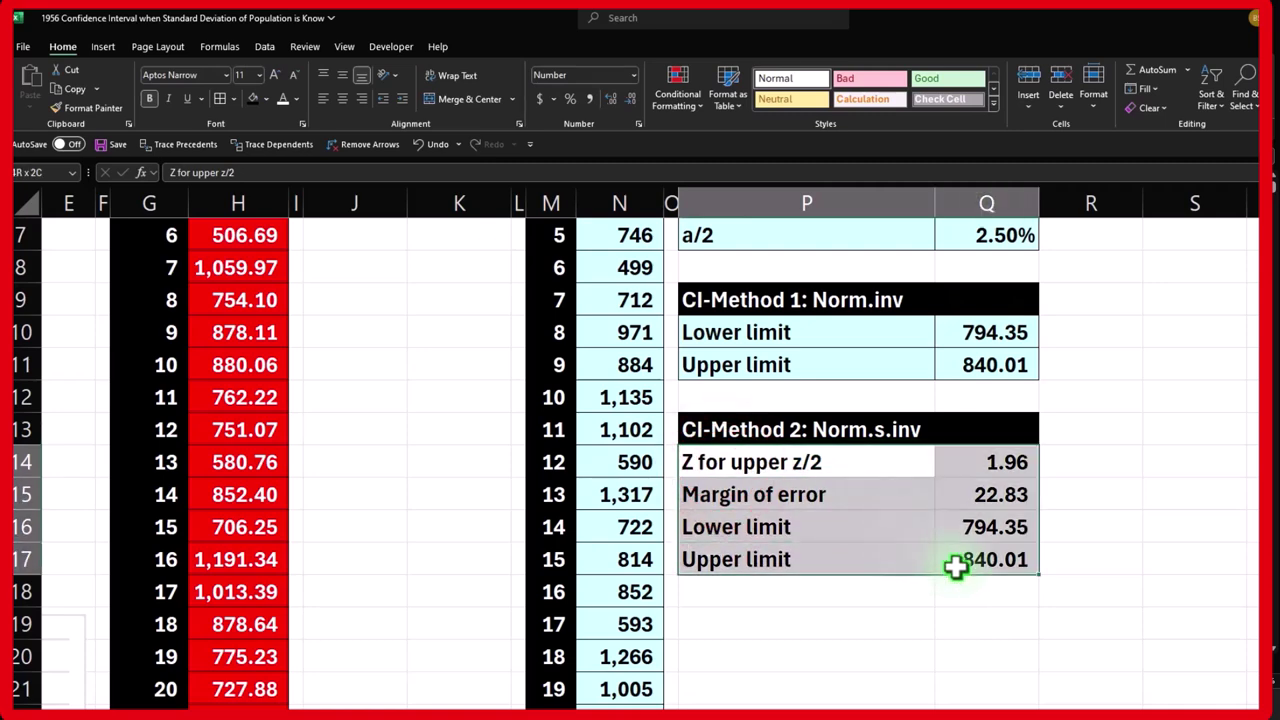
click(218, 98)
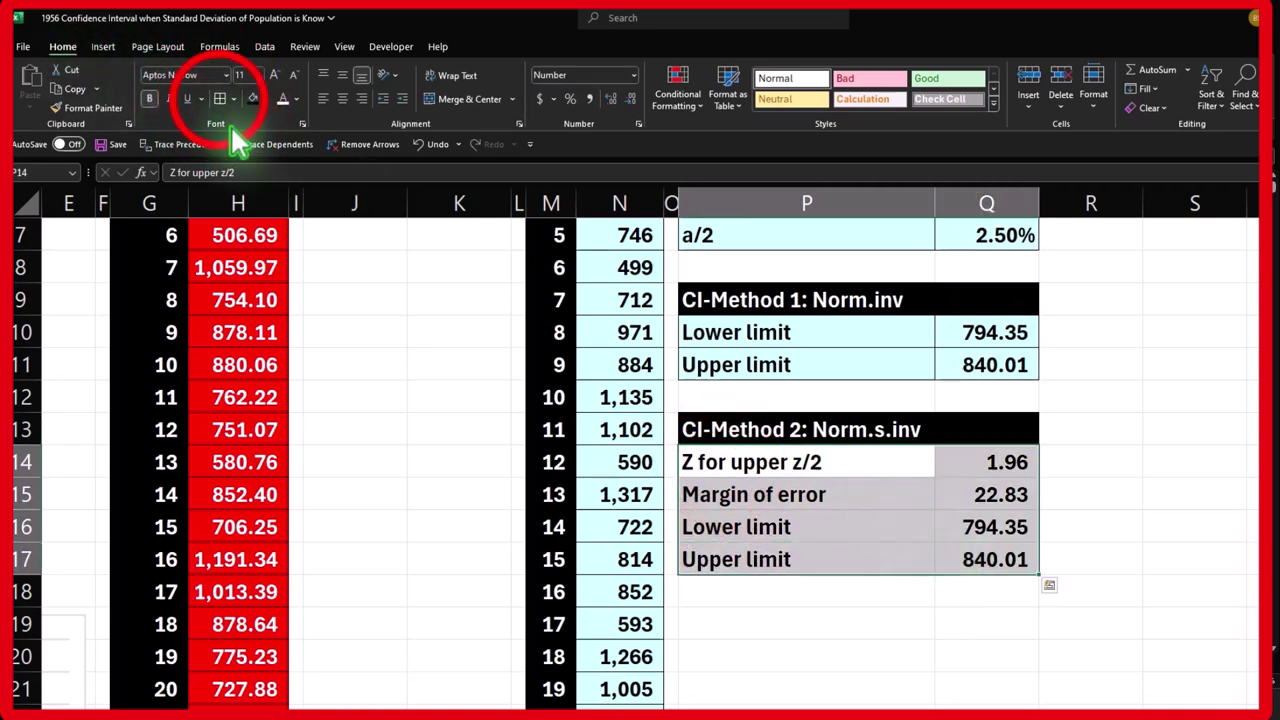
click(264, 99)
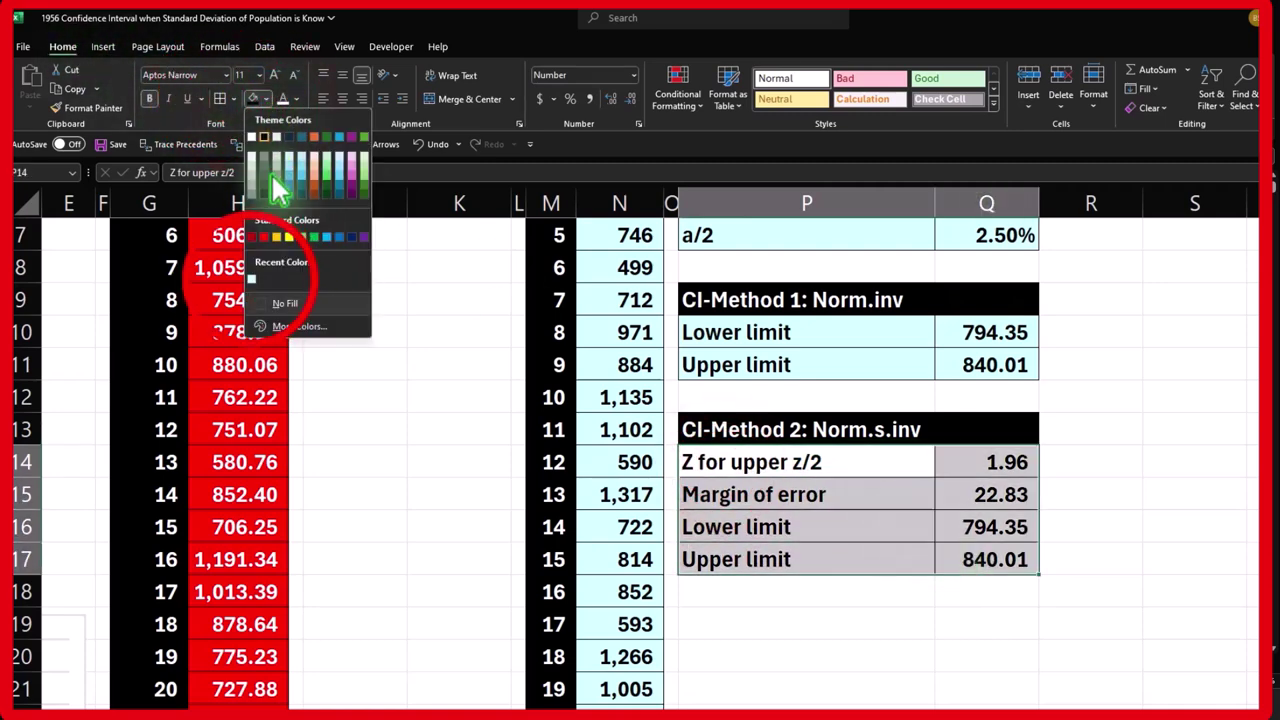
click(257, 280)
Enter the heading "CI-Method 3 Confidence.norm" in P19.
click(774, 620)
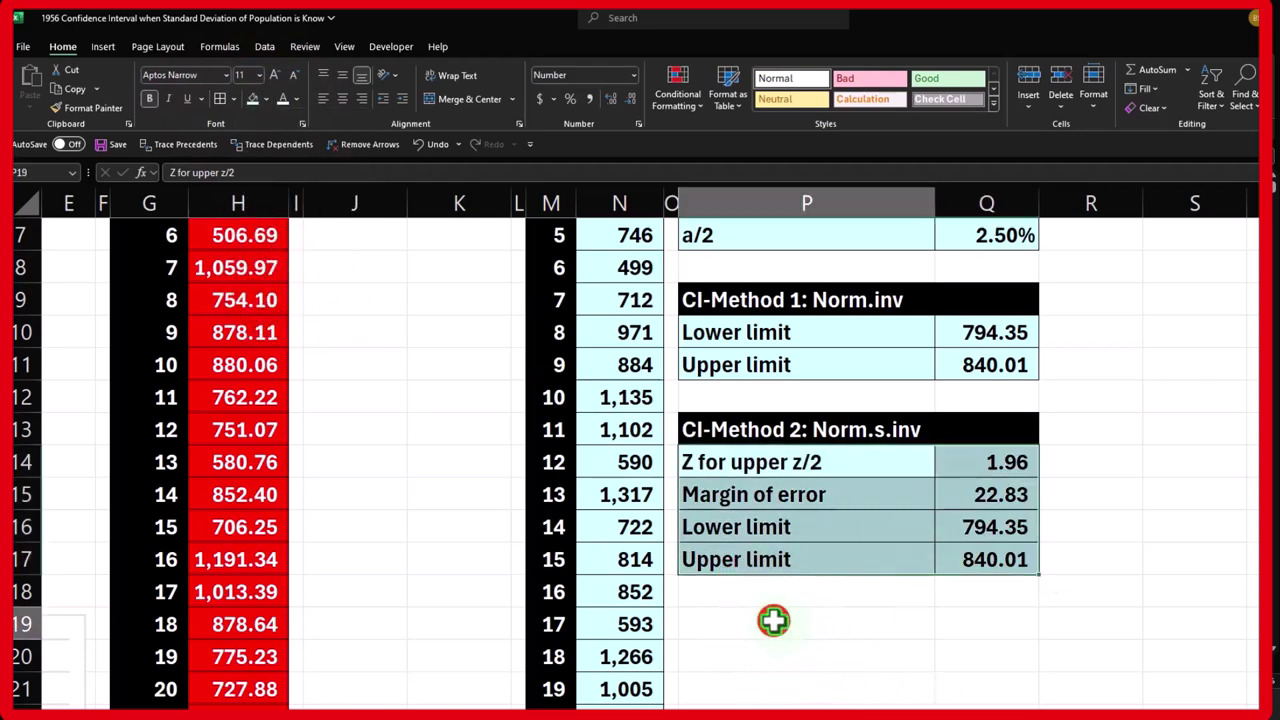
text(CI-)
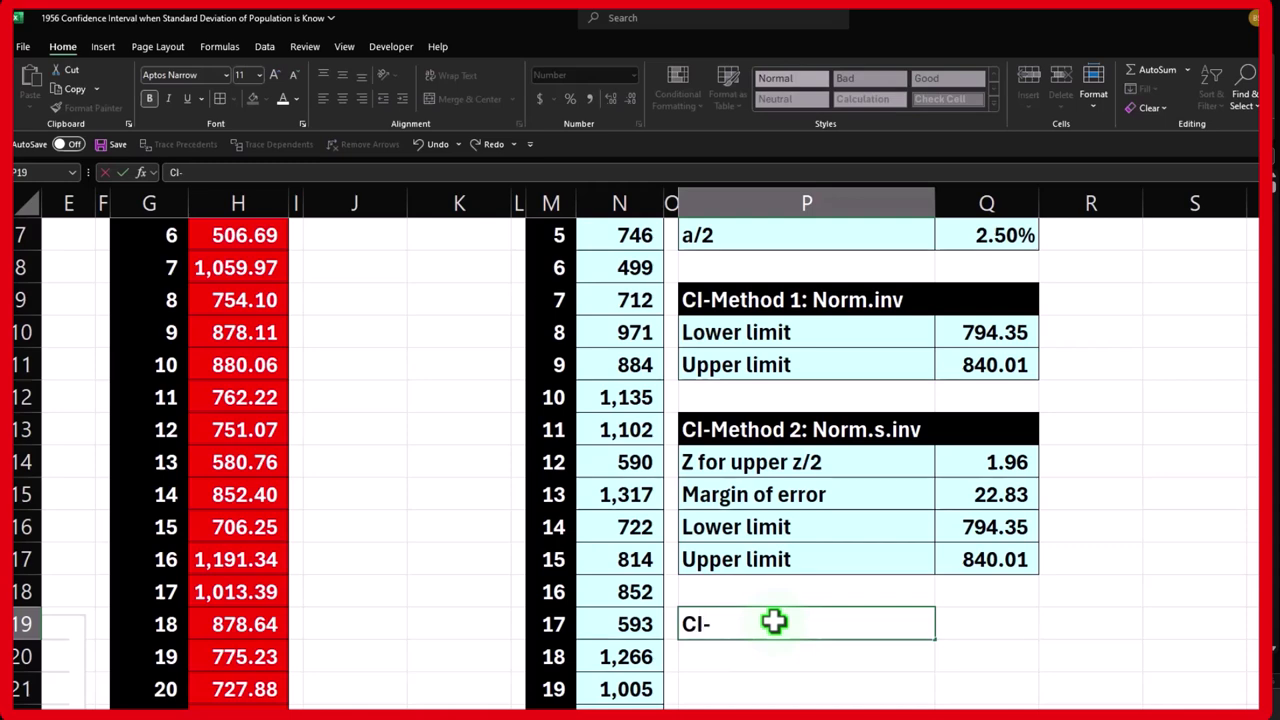
text(Met)
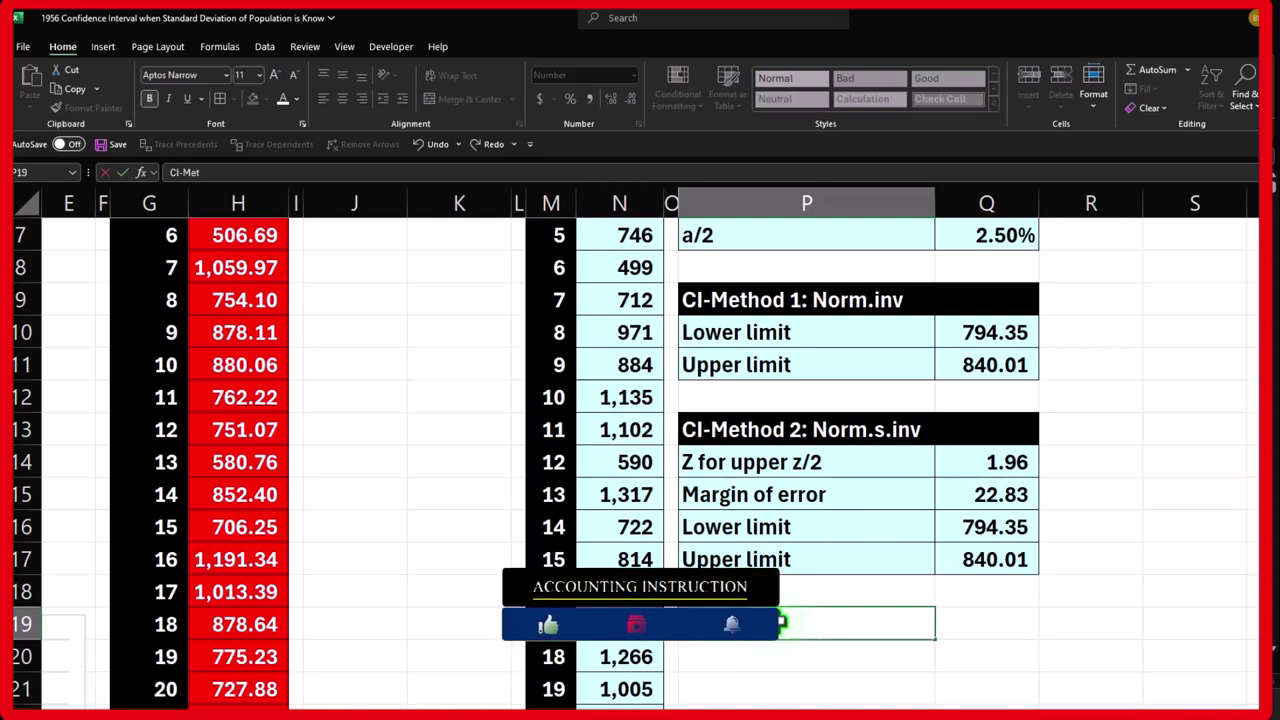
text(hod 3 Co)
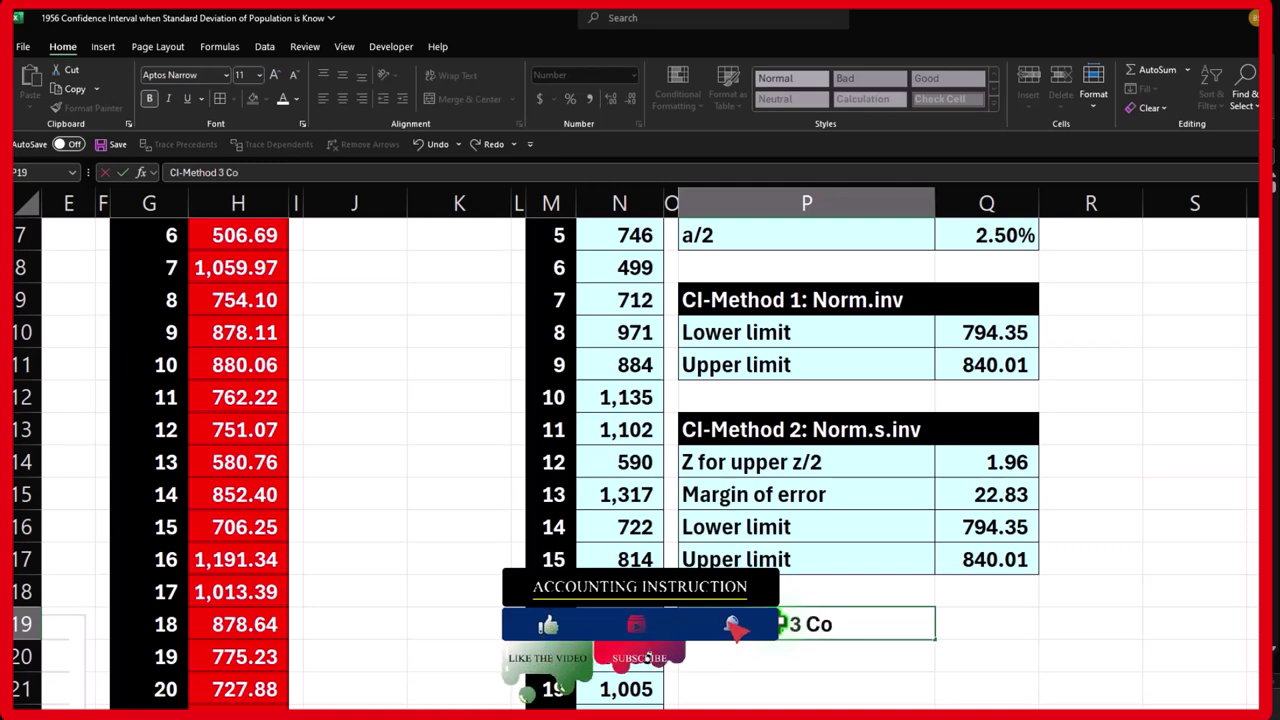
text(nfidence.norm)
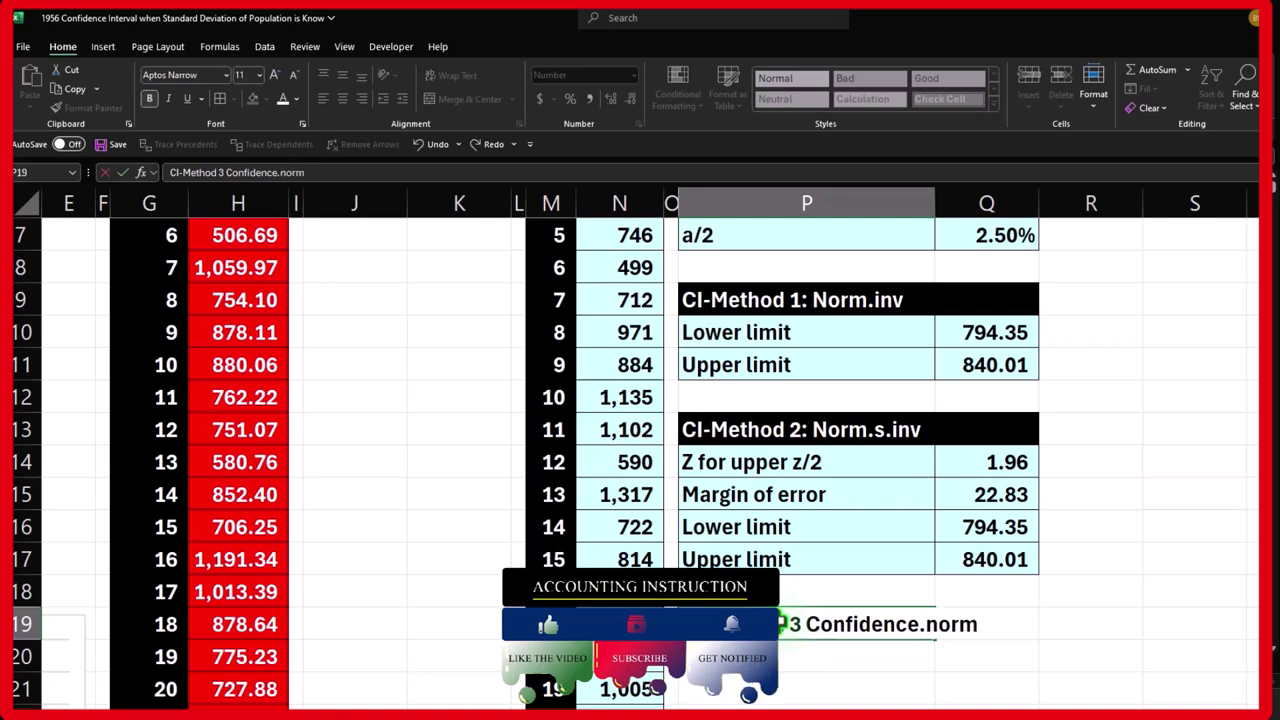
key(Return)
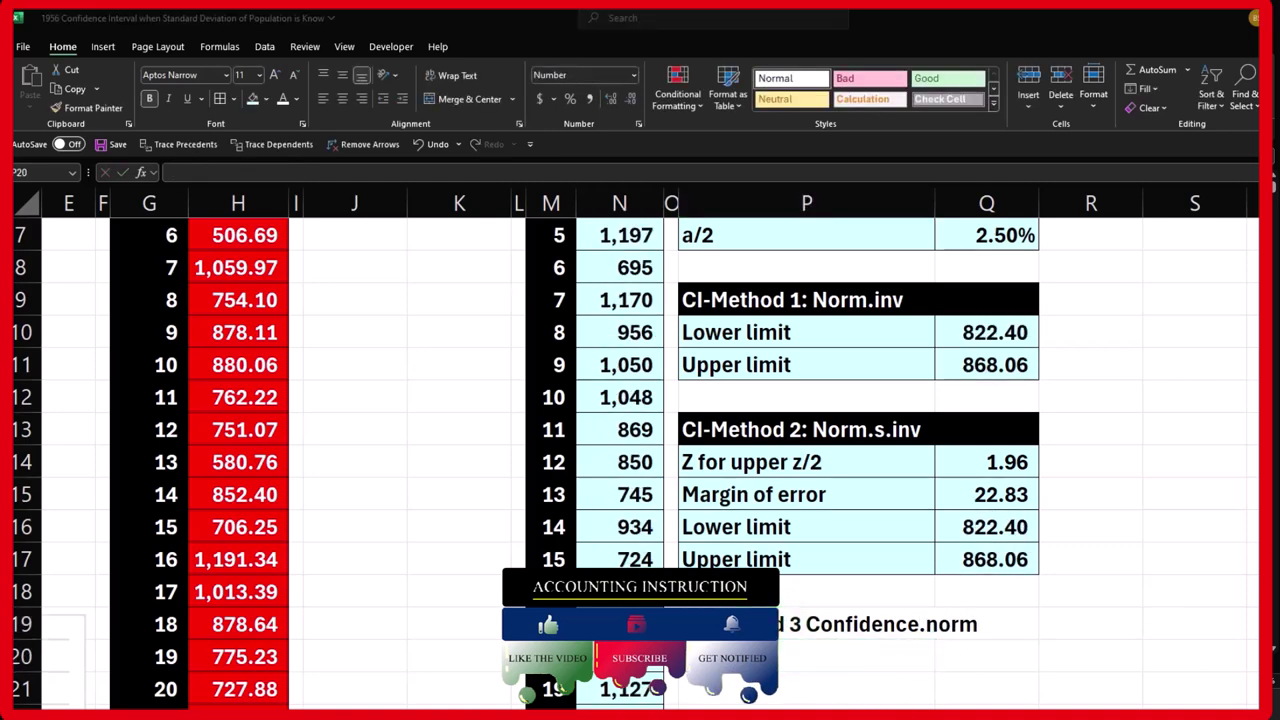
Format the Method 3 heading in P19:Q19 with a black fill and white text.
drag(800, 617, 997, 621)
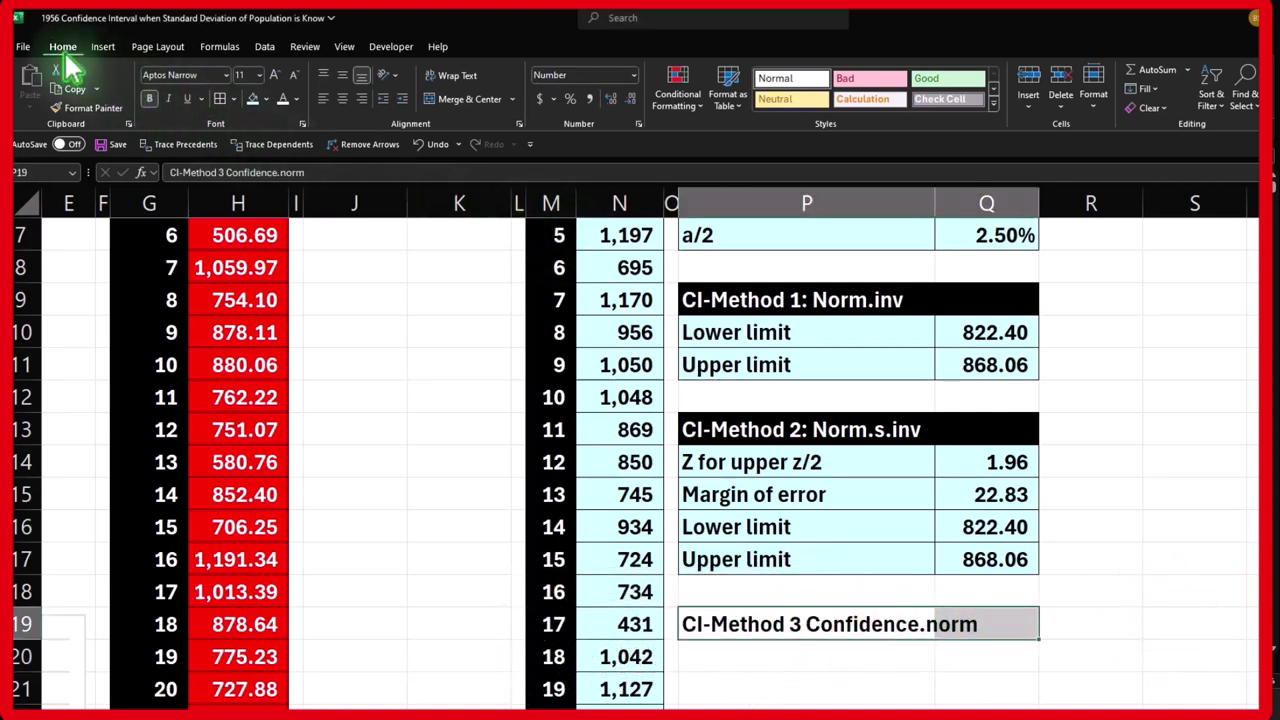
click(266, 99)
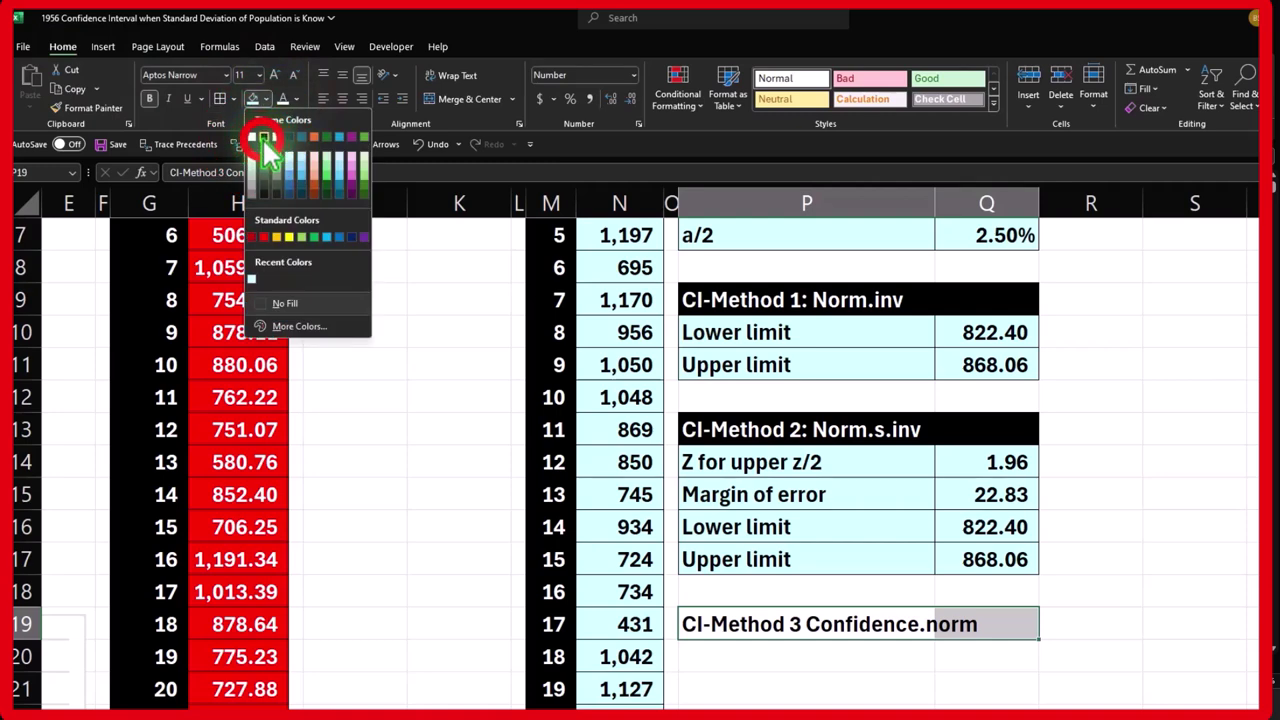
click(264, 138)
click(281, 97)
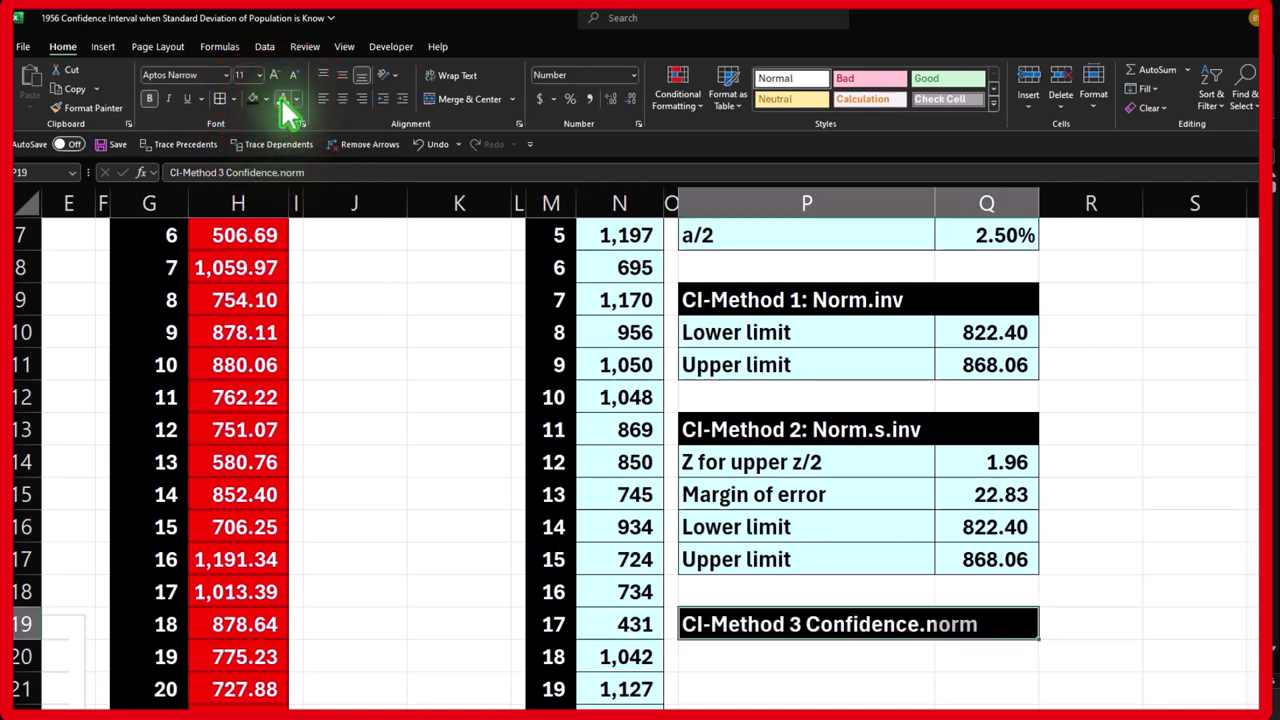
Label P20 as the Method 3 margin of error by linking it to the Method 2 label with =+P15.
click(1024, 490)
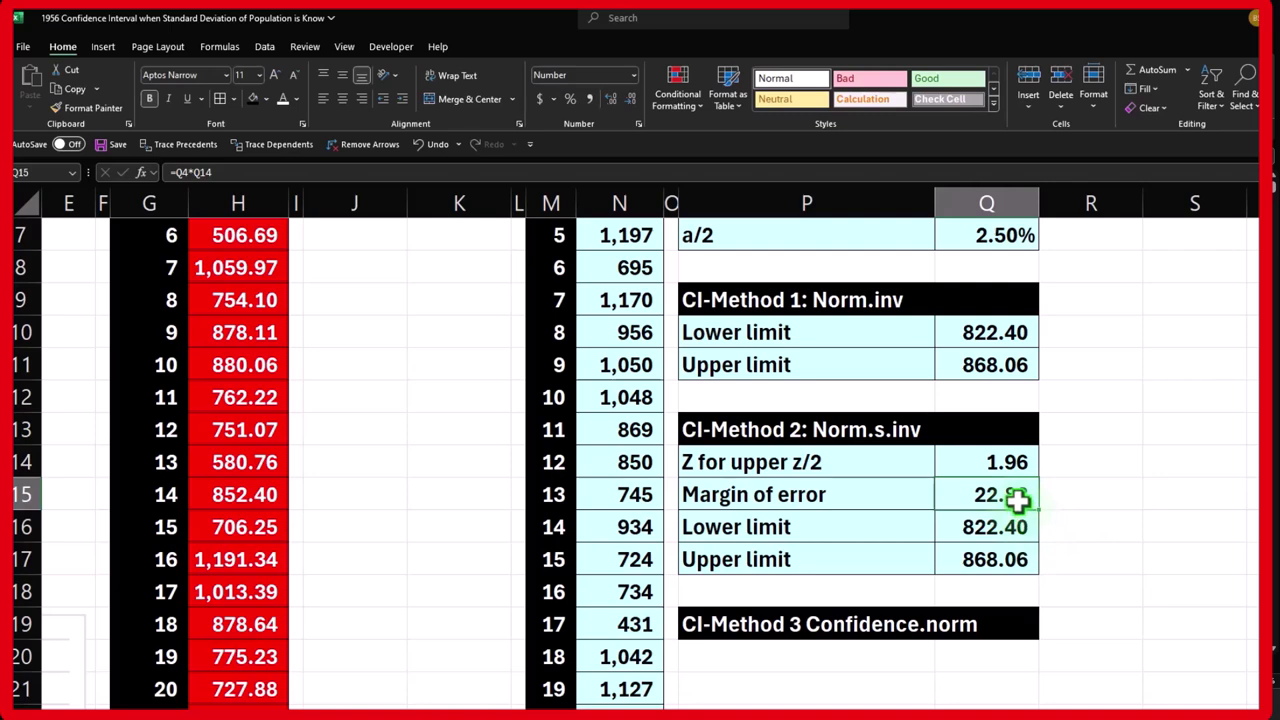
click(766, 656)
text(=)
key(Up)
key(Up)
key(Up)
key(Up)
key(Up)
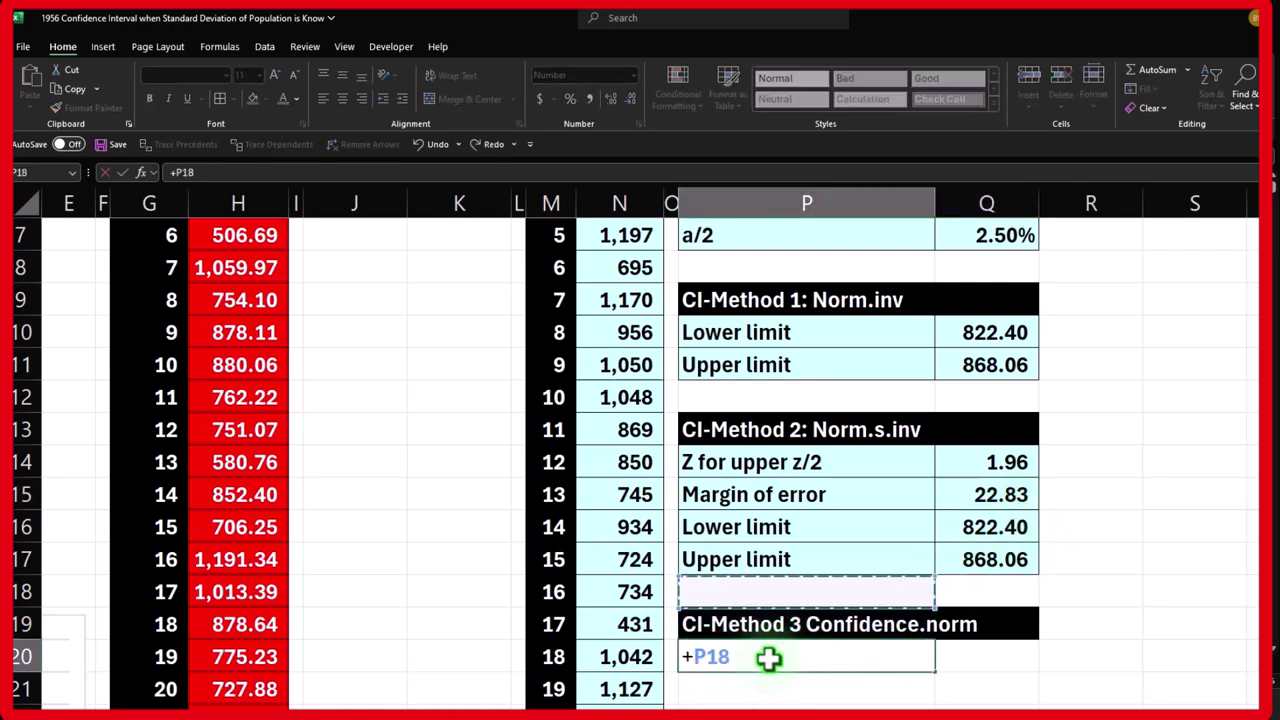
key(Return)
Calculate the Method 3 margin of error in Q20 with =CONFIDENCE.NORM(Q6,Q3,Q1) and show it with two decimal places.
scroll(851, 611, down, 1)
click(979, 553)
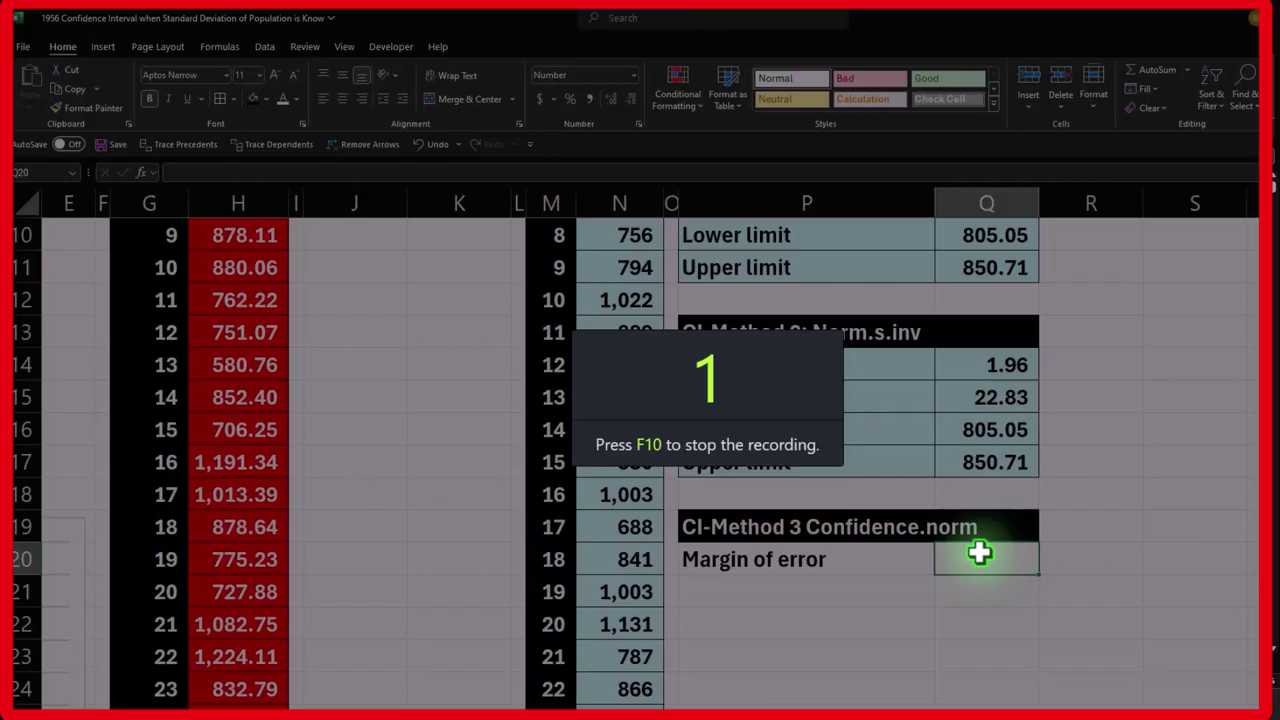
text(=c)
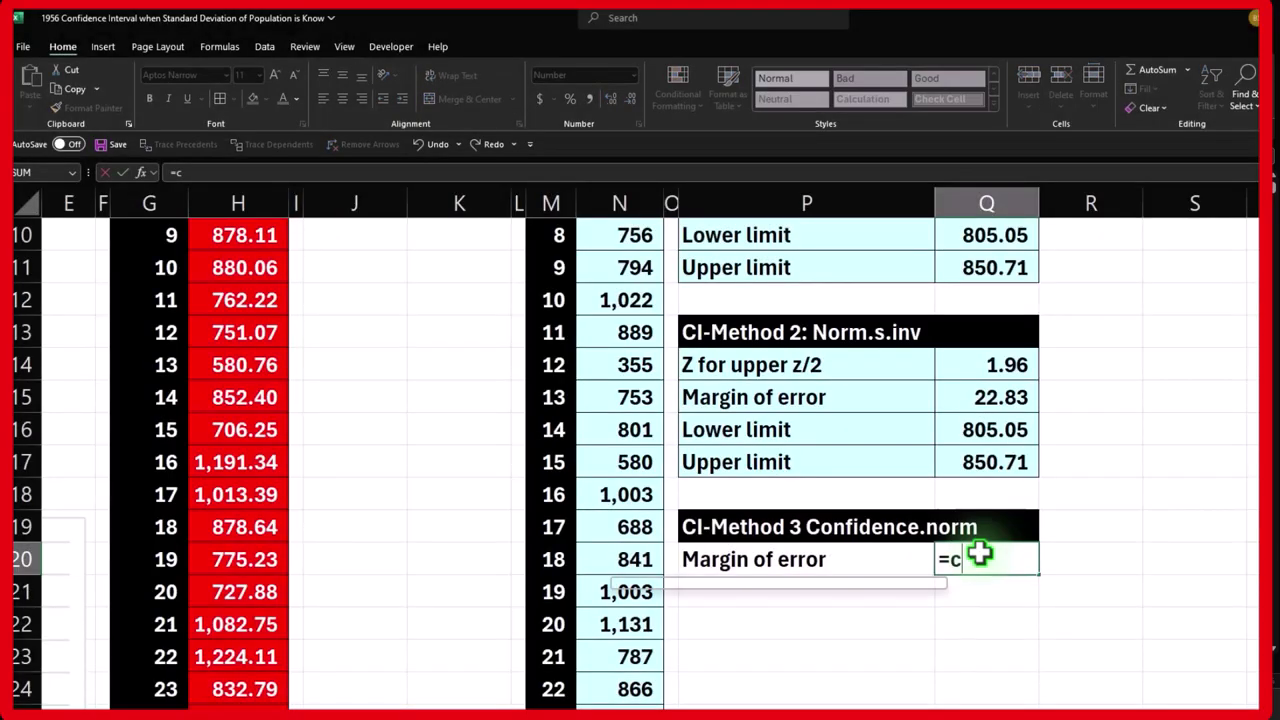
text(onfi)
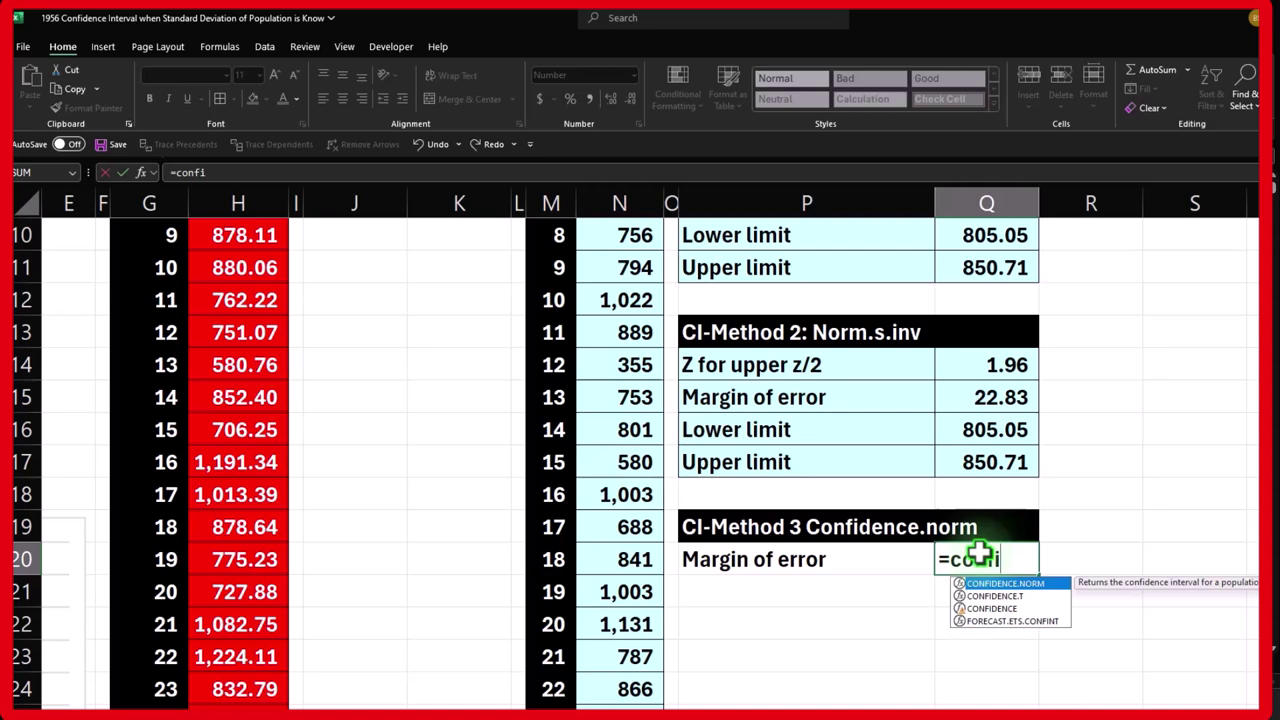
click(1015, 584)
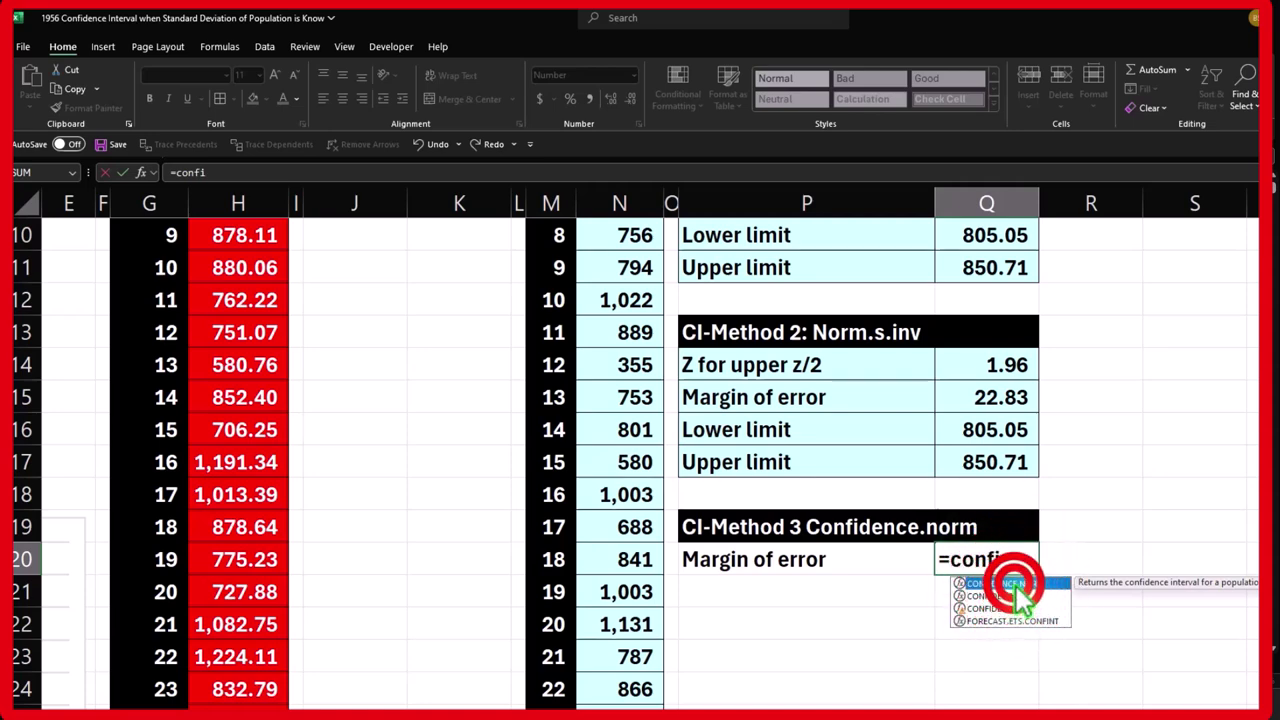
click(1015, 584)
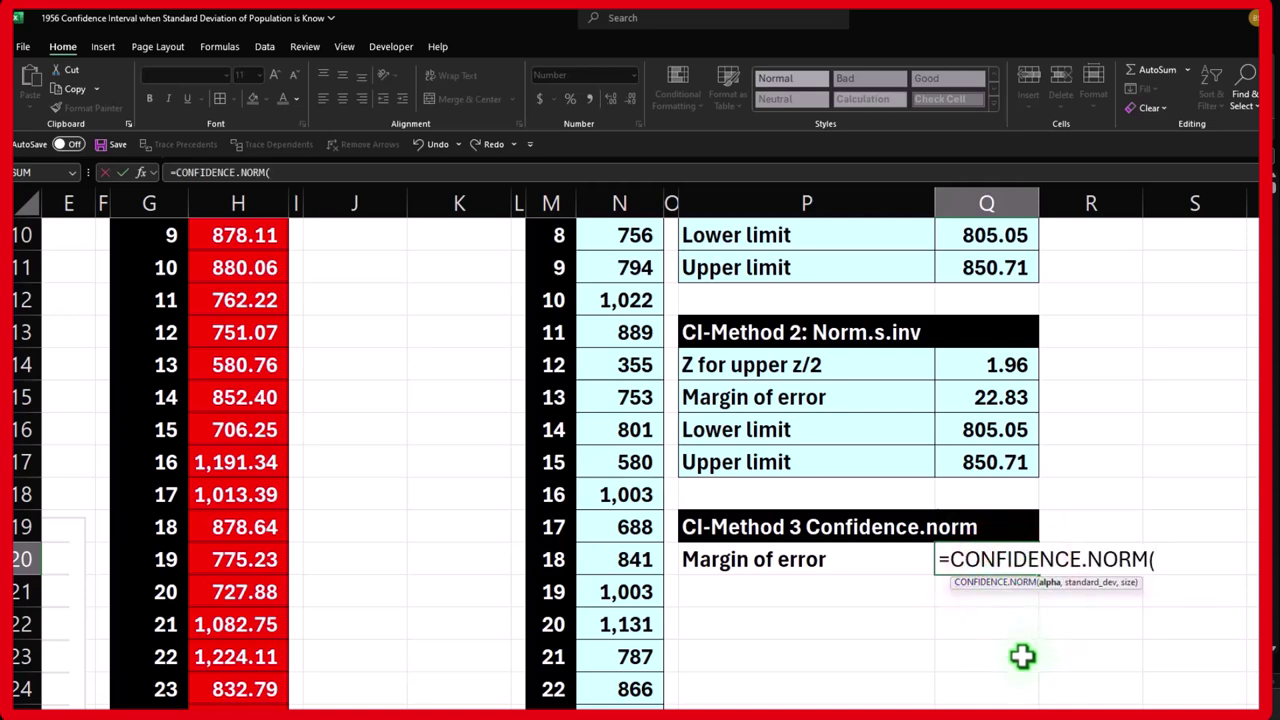
scroll(1005, 678, up, 3)
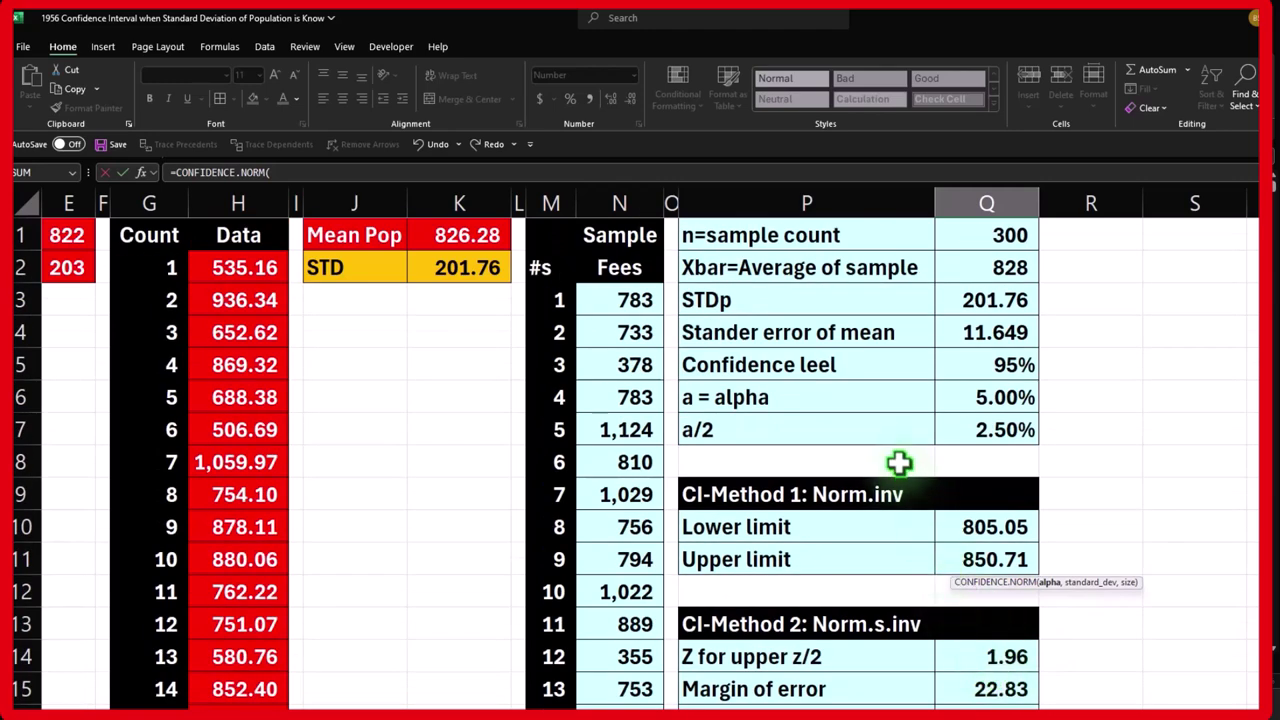
click(990, 398)
scroll(990, 398, down, 3)
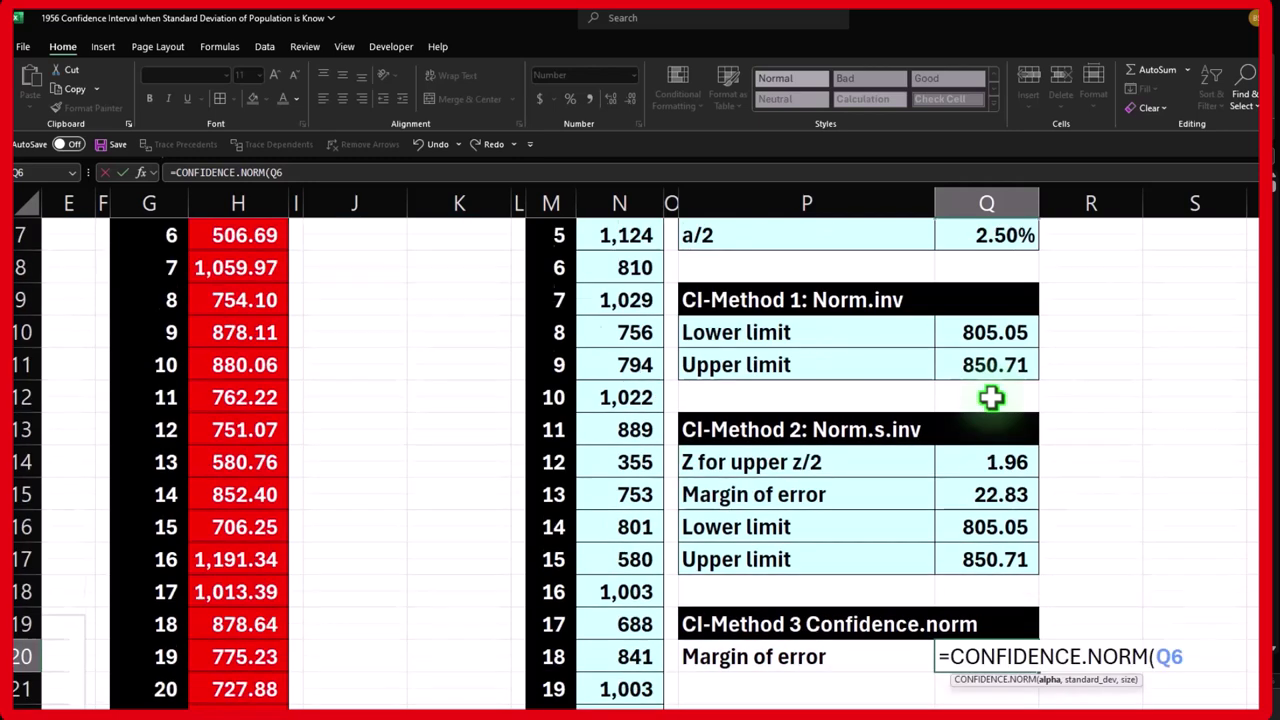
text(,)
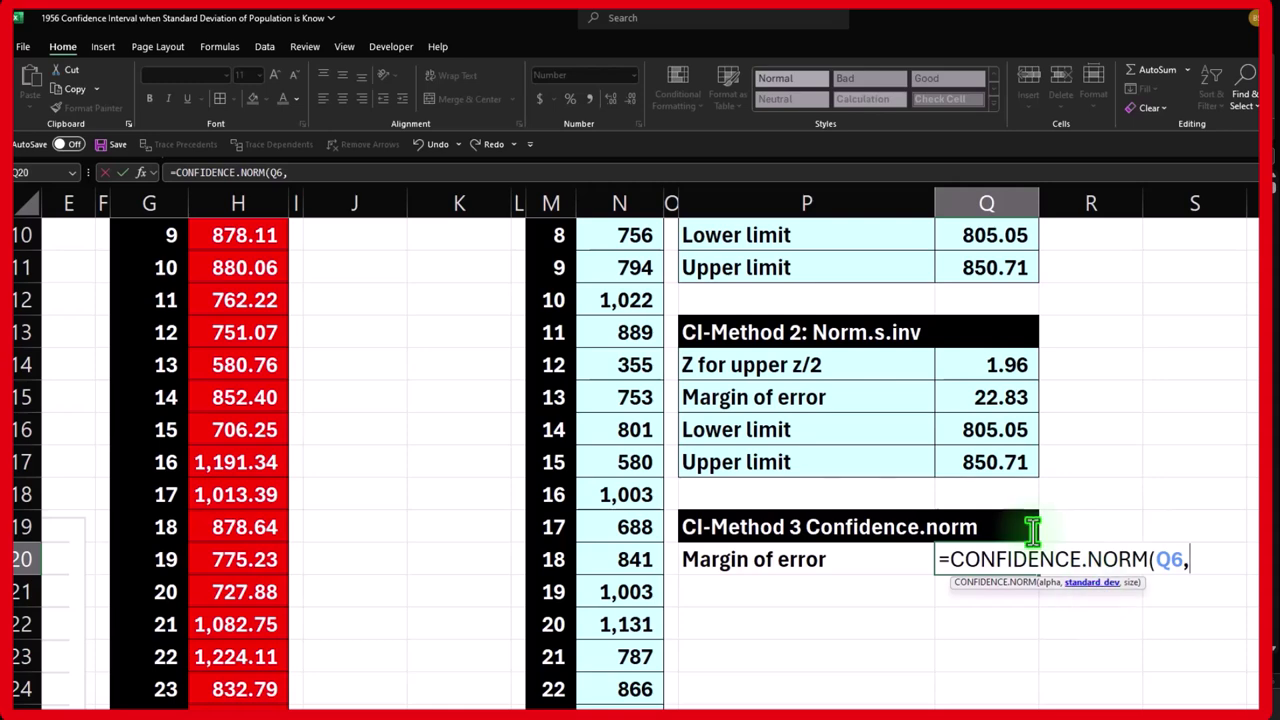
scroll(757, 451, up, 3)
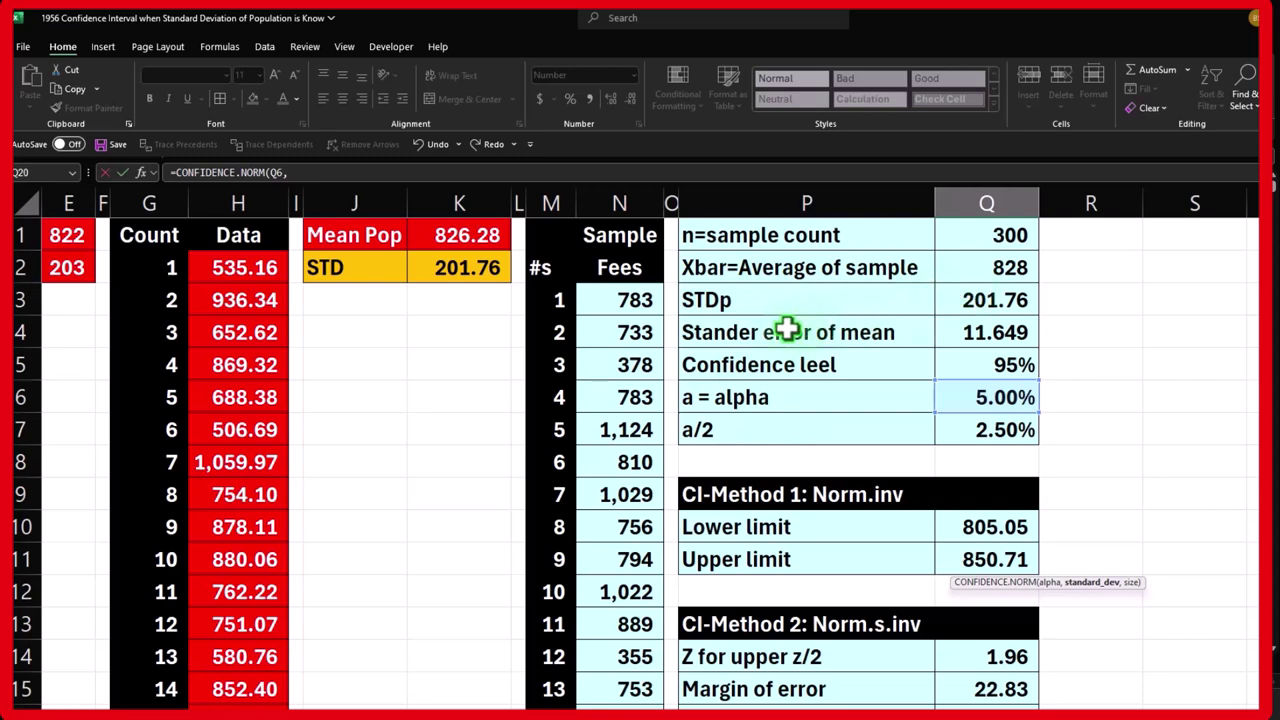
click(960, 298)
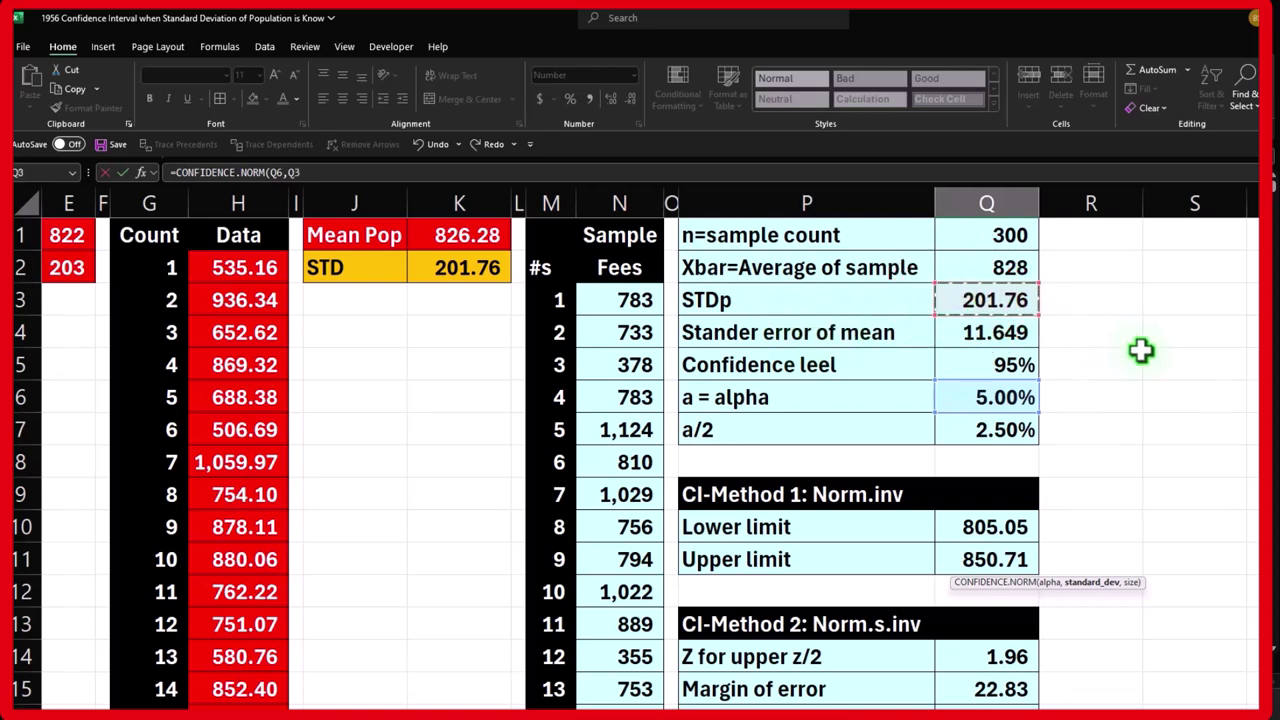
scroll(1141, 350, down, 3)
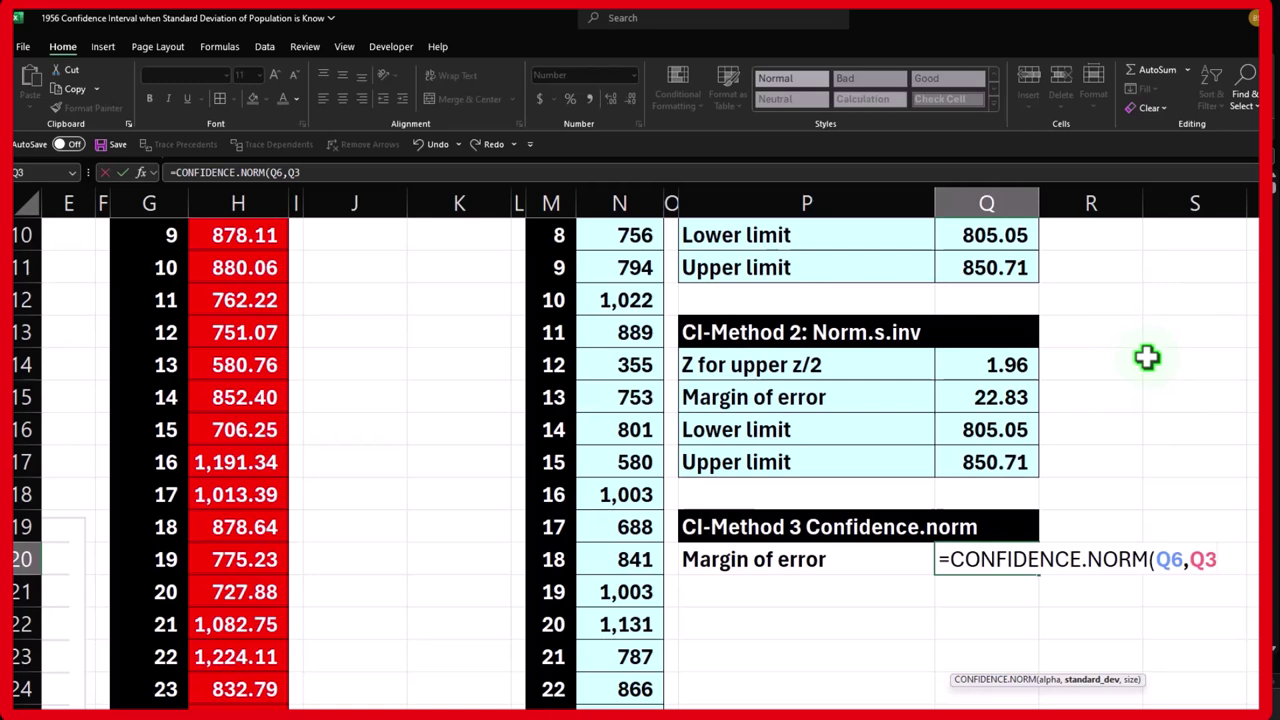
text(,)
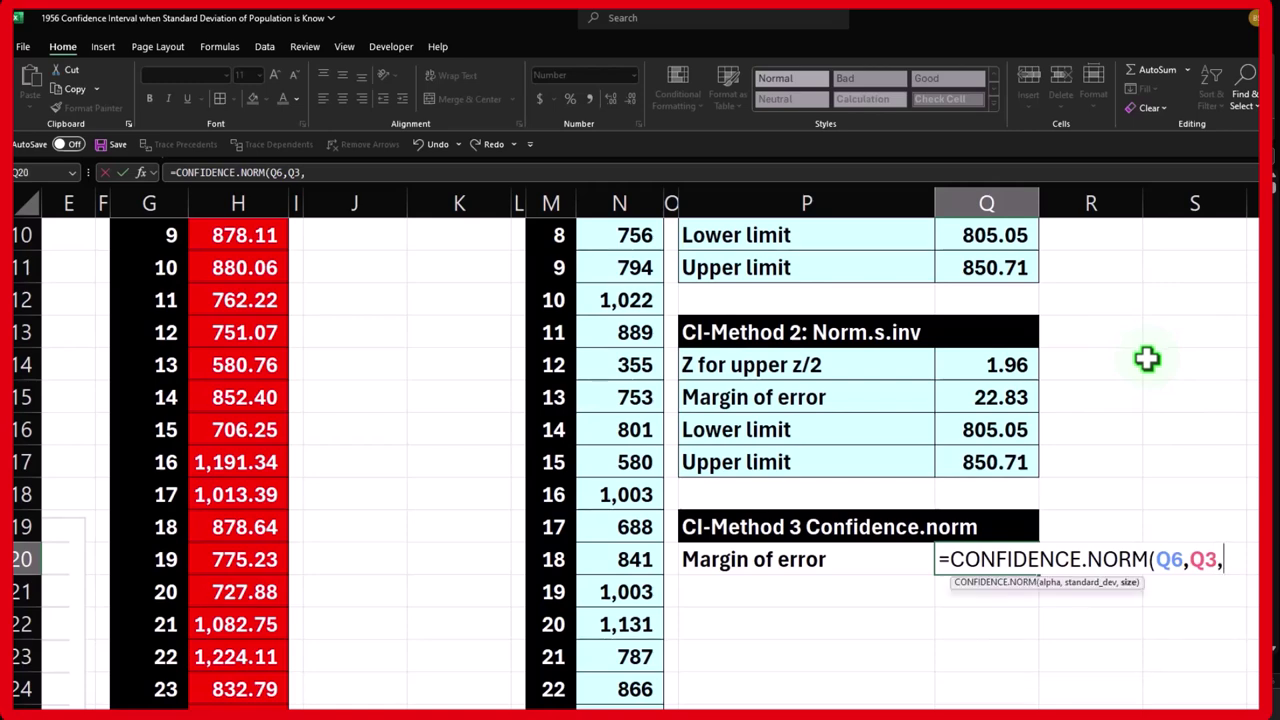
scroll(1147, 358, up, 3)
click(1010, 233)
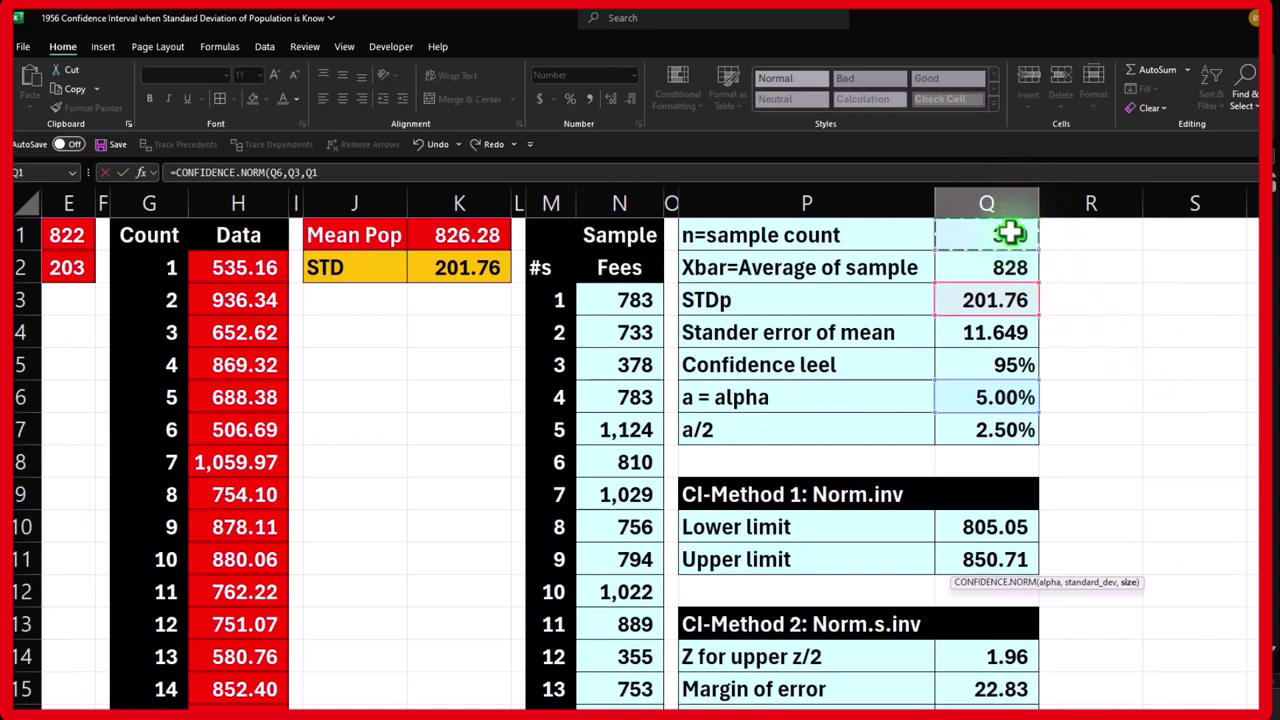
scroll(1088, 330, down, 4)
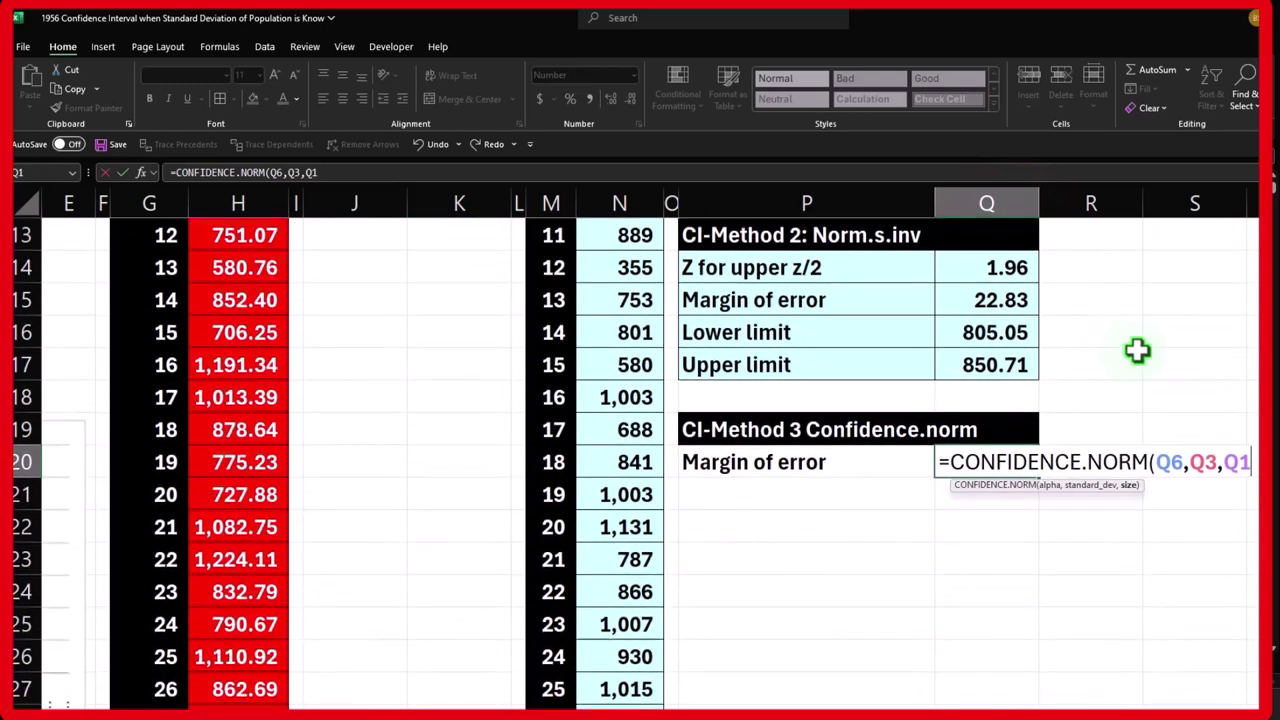
key(Return)
key(Up)
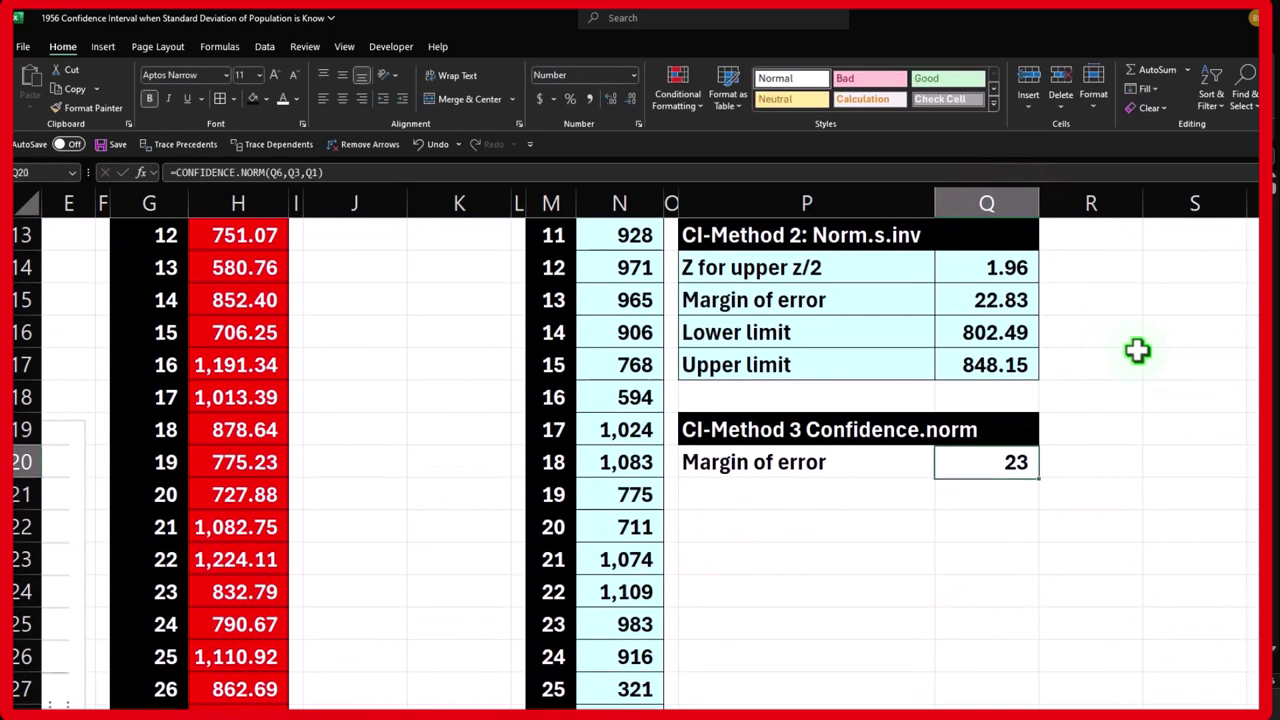
click(607, 98)
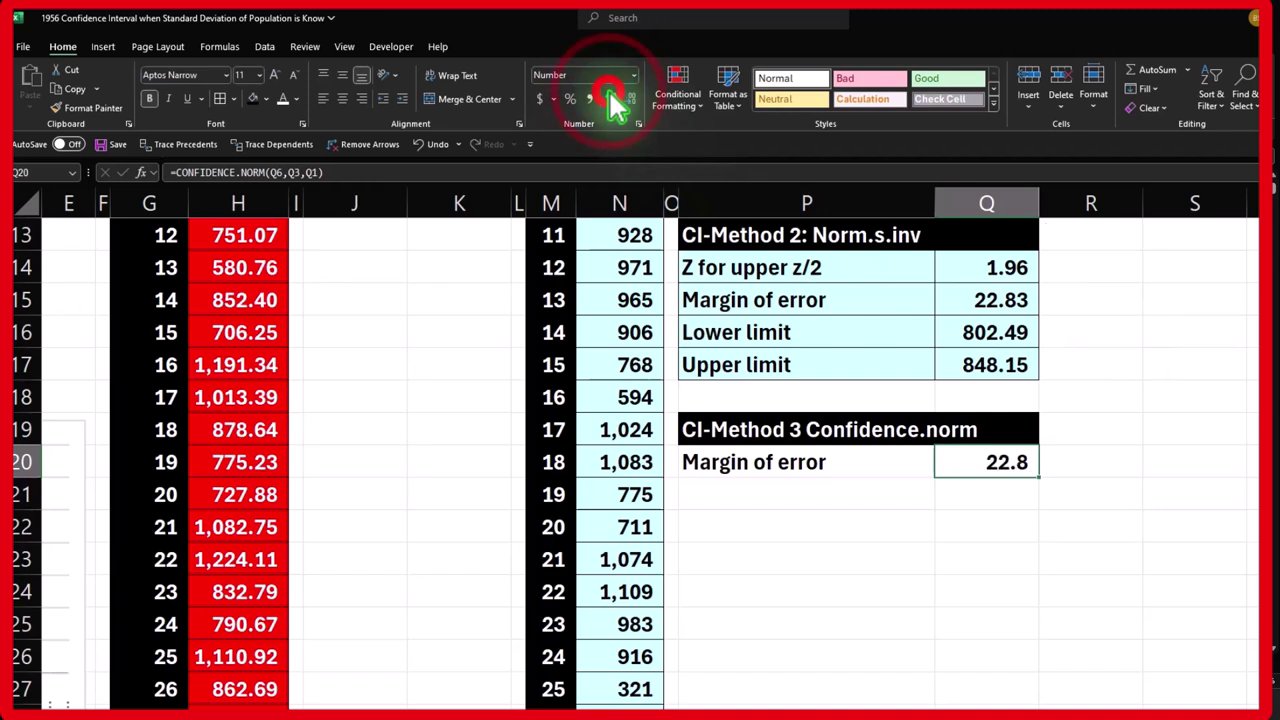
click(607, 98)
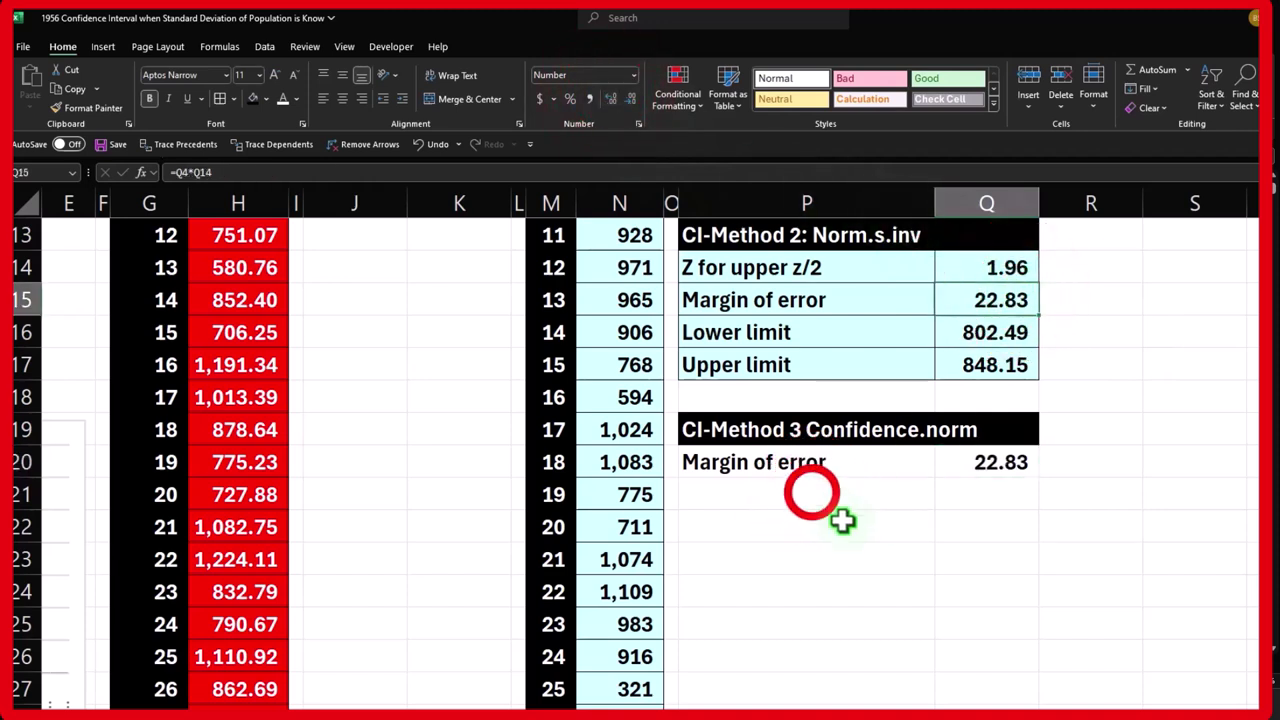
Link P21 to the Method 2 lower limit label with =+P16 and fill it down to P22 for the upper limit.
click(812, 492)
text(+)
key(Up)
key(Up)
key(Up)
key(Up)
key(Up)
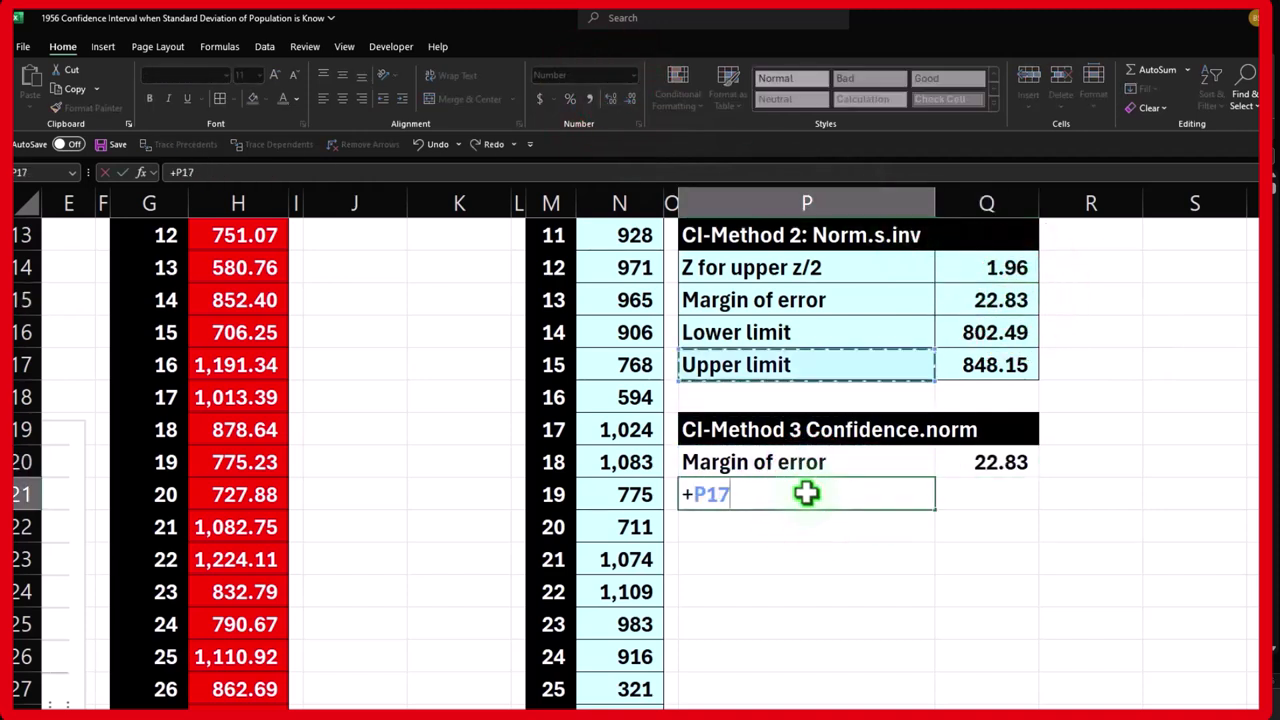
key(Return)
click(905, 500)
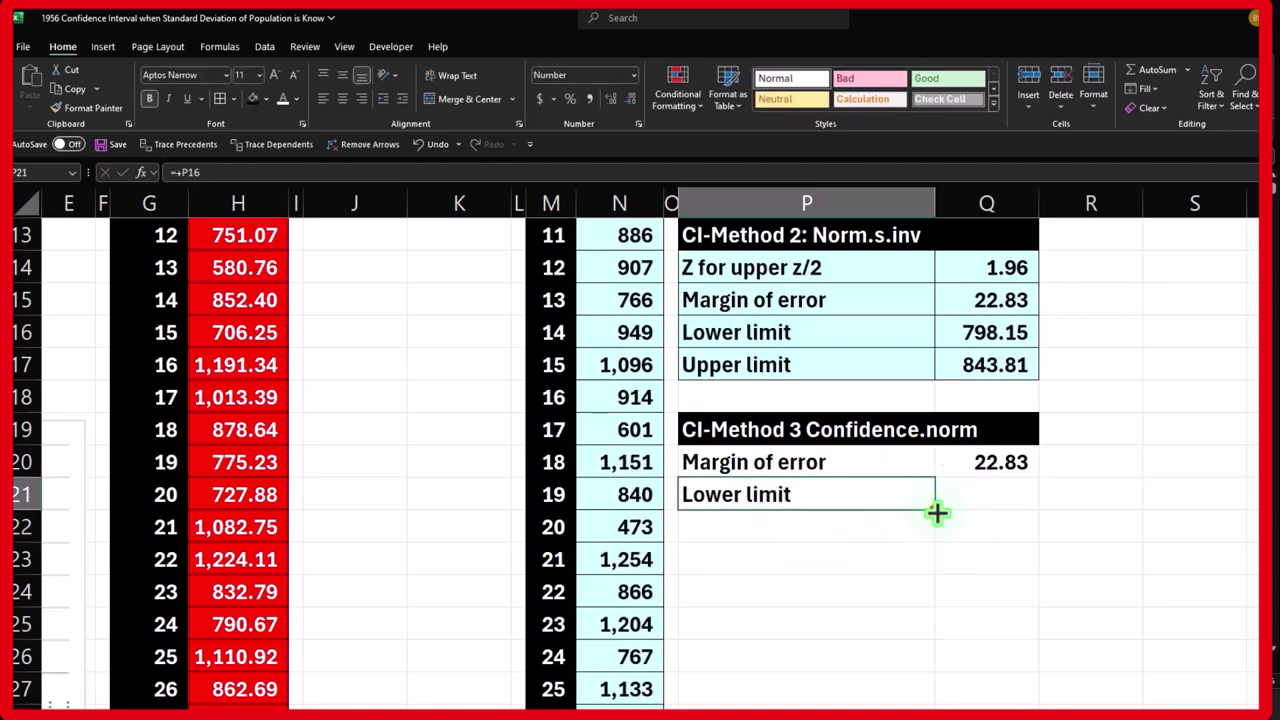
drag(932, 528, 934, 531)
Calculate the Method 3 lower limit in Q21 with =Q2-Q20.
click(988, 490)
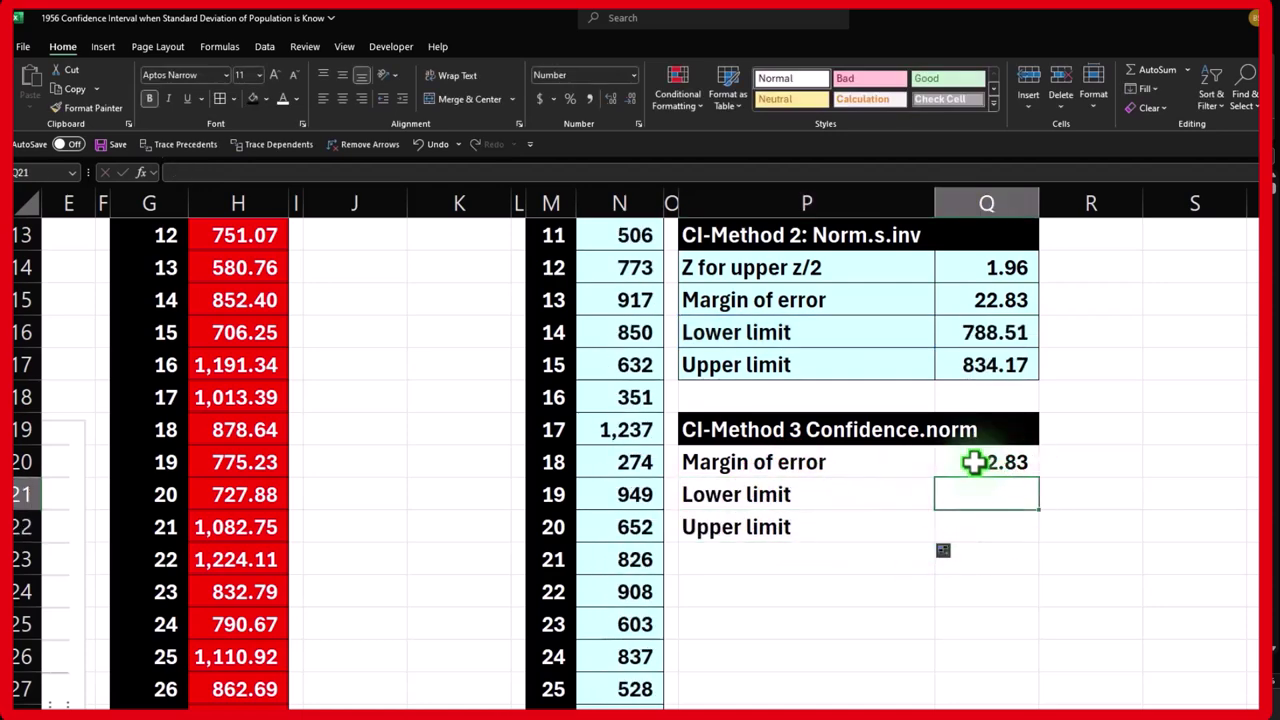
text(=)
scroll(975, 461, up, 4)
click(997, 263)
scroll(1036, 322, down, 2)
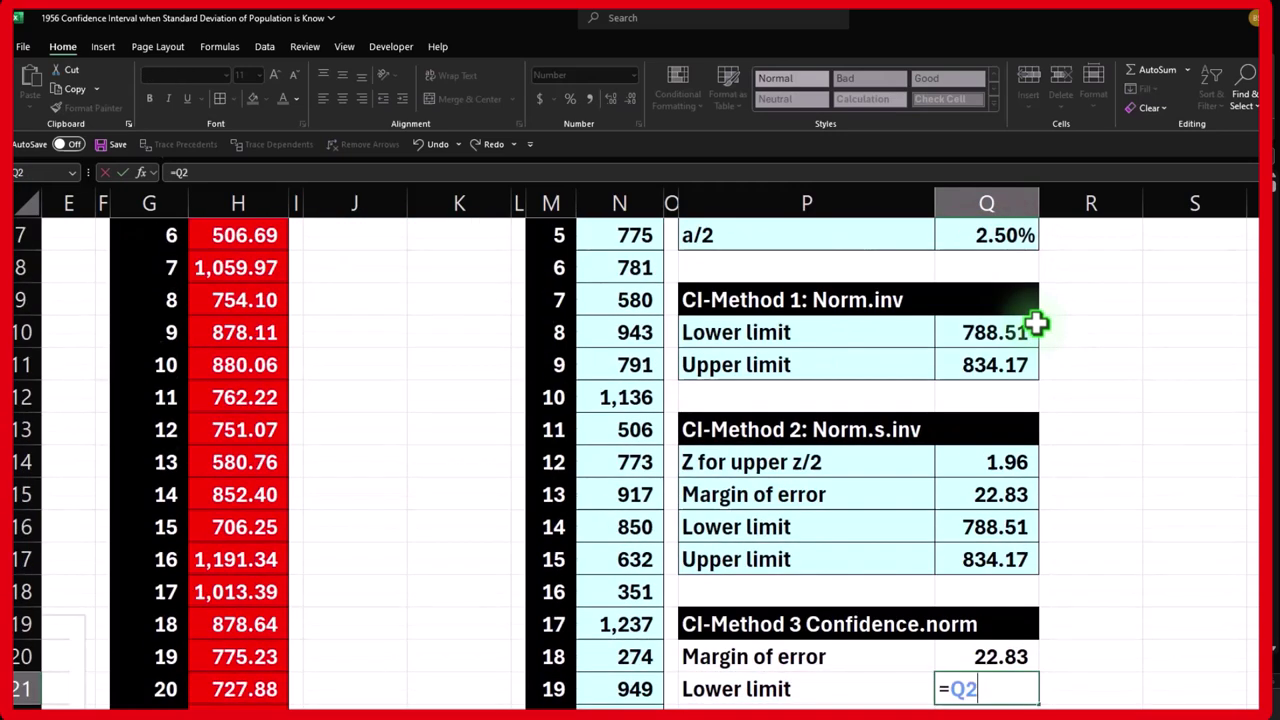
scroll(1040, 324, down, 1)
text(-)
click(1000, 559)
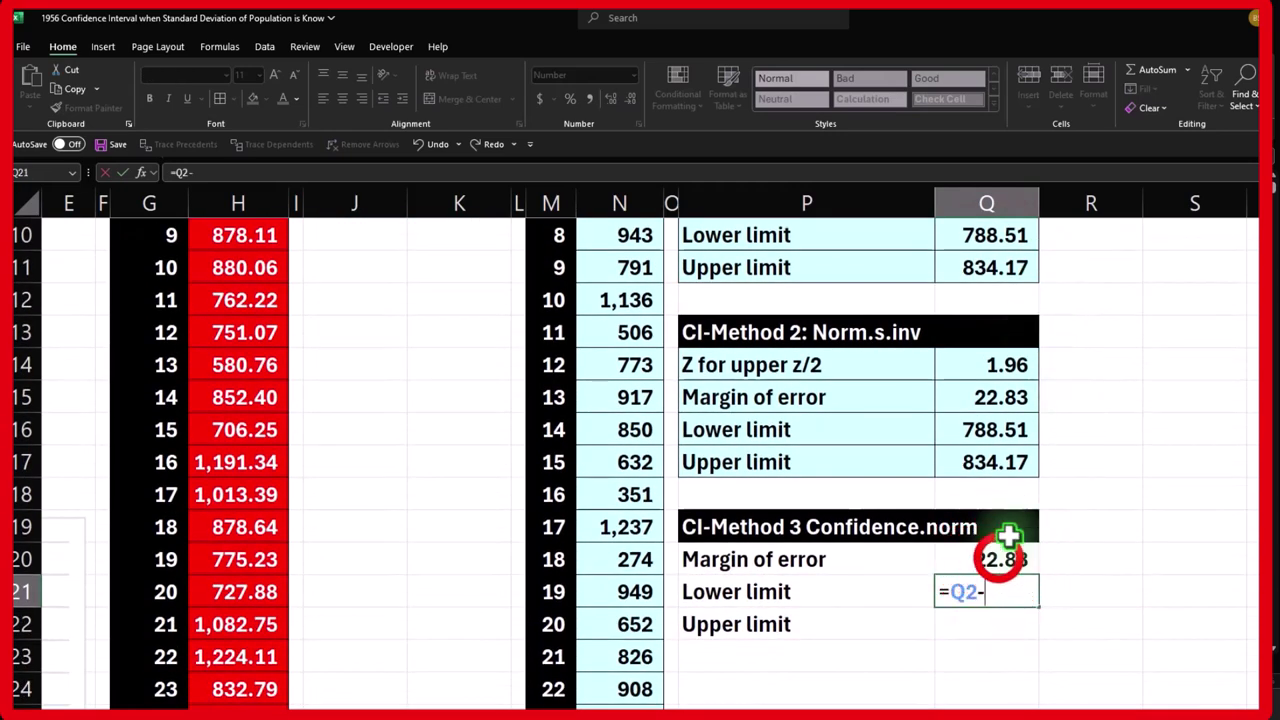
key(Return)
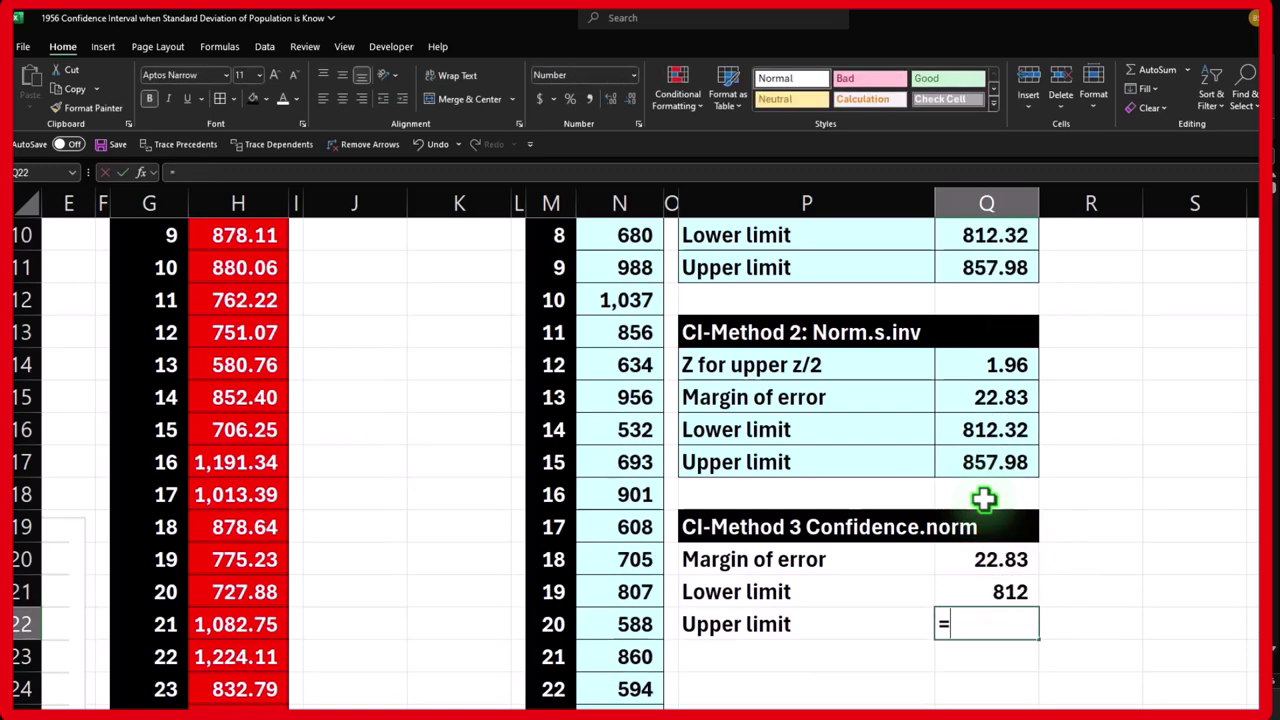
Calculate the Method 3 upper limit in Q22 with =Q2+Q20.
text(=)
scroll(984, 499, up, 3)
click(1004, 276)
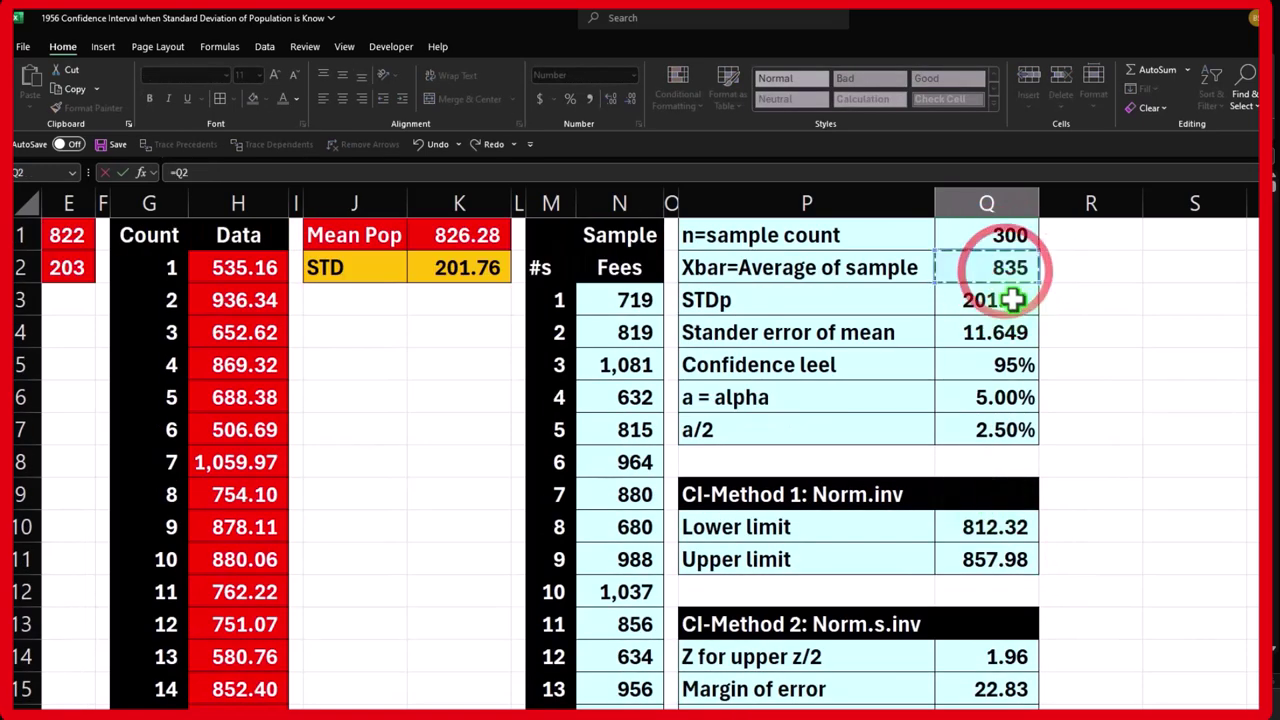
scroll(1085, 402, down, 3)
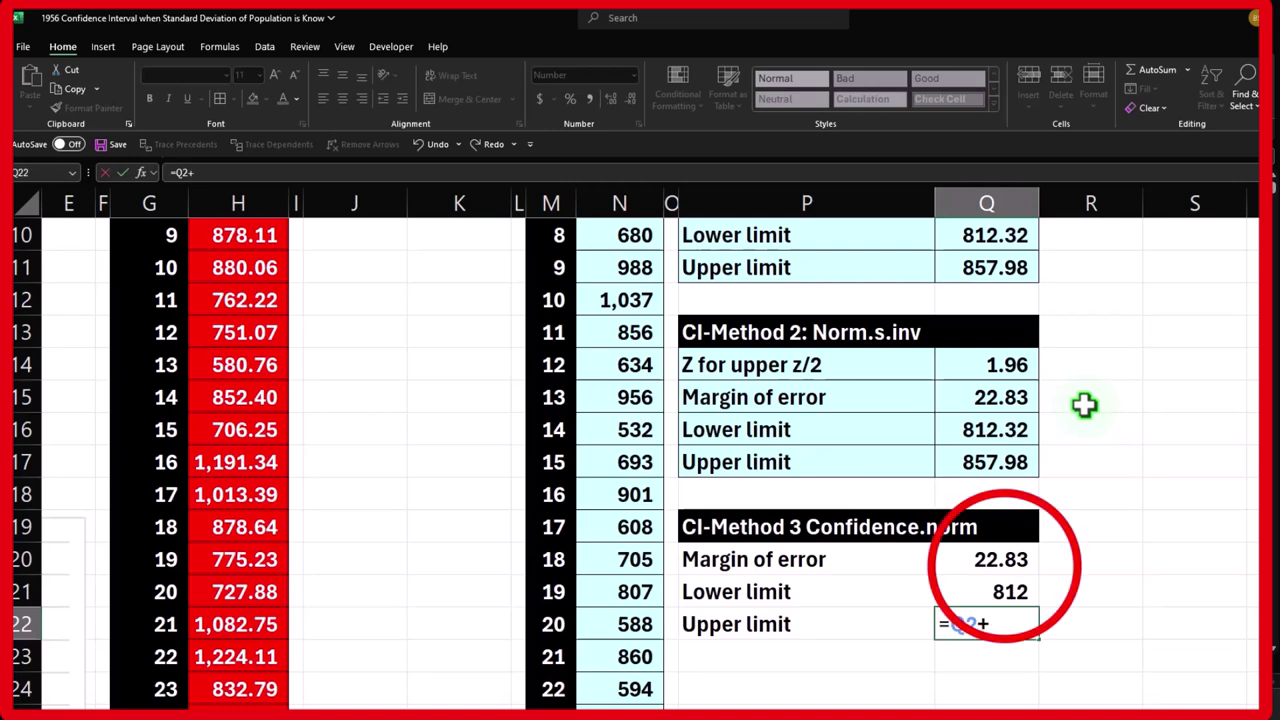
text(+)
click(1000, 560)
key(Return)
Show the Method 3 limits in Q21:Q22 with two decimal places and compare them with the other methods' limits.
drag(998, 590, 994, 615)
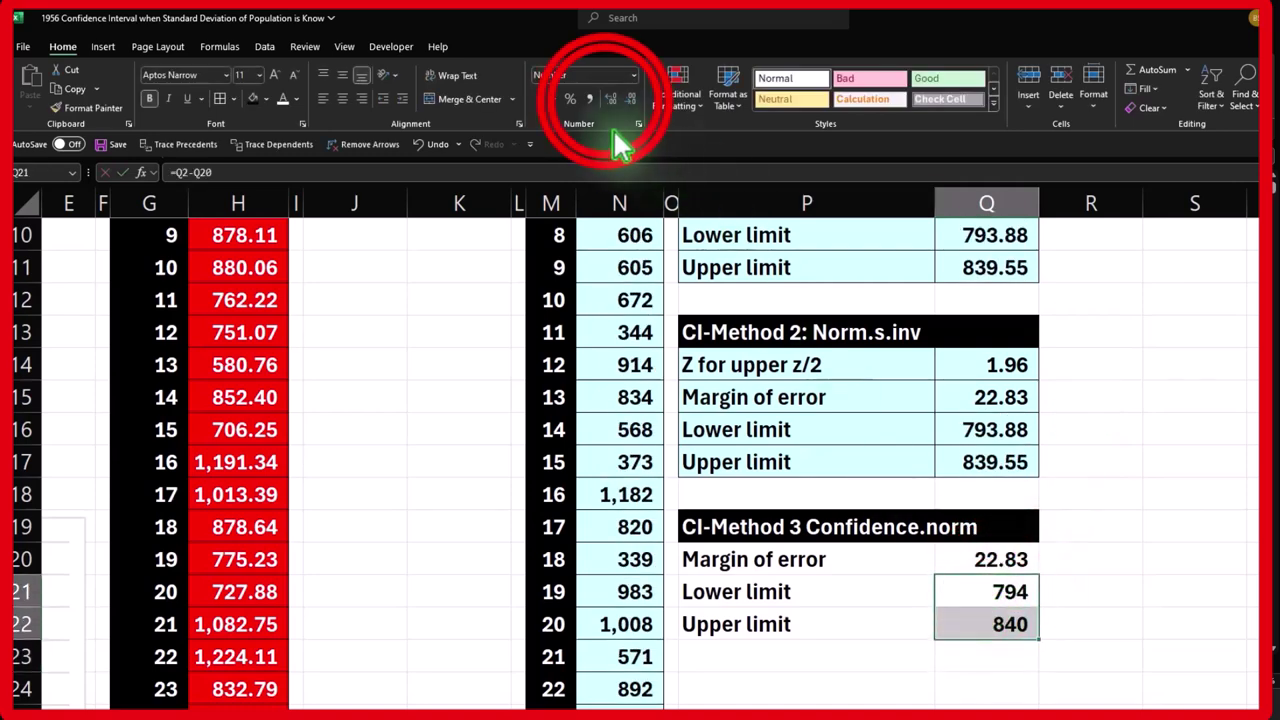
click(609, 98)
click(609, 98)
click(985, 494)
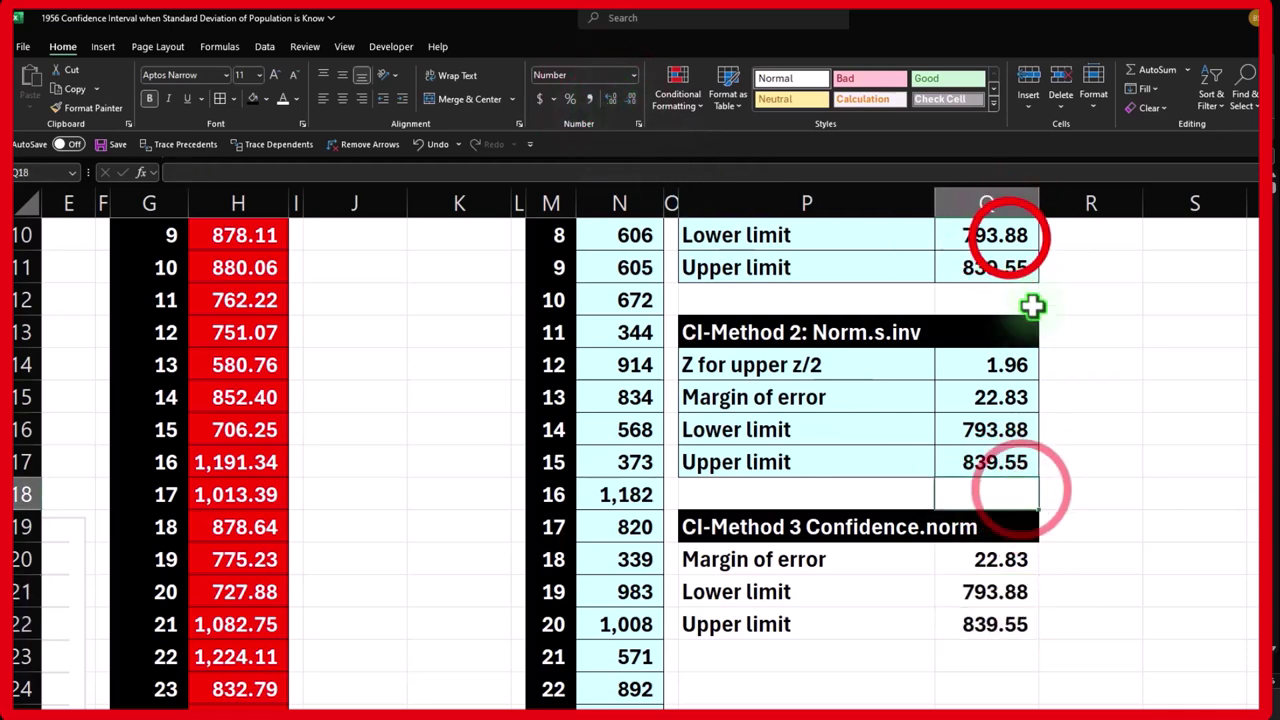
drag(1009, 234, 1009, 257)
drag(1020, 426, 1017, 457)
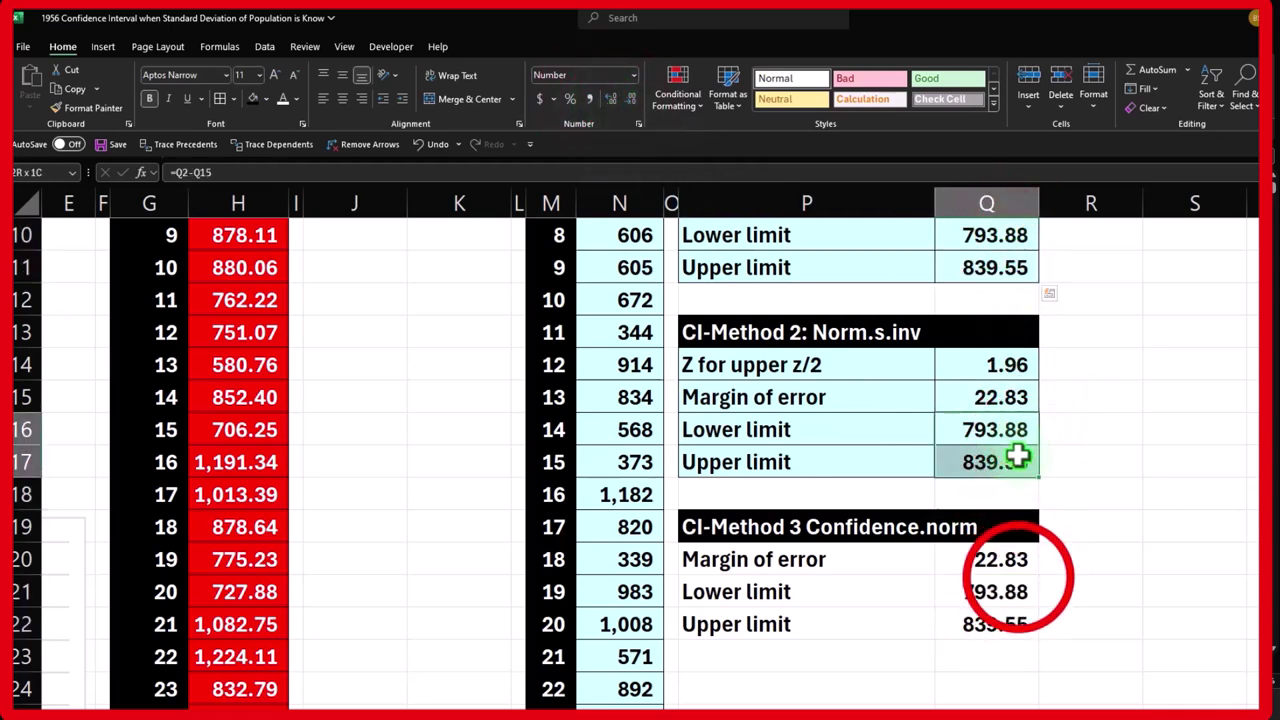
click(990, 560)
drag(1005, 592, 1000, 620)
Give the Method 3 block P20:Q22 borders and the recently used light blue fill.
drag(805, 560, 963, 634)
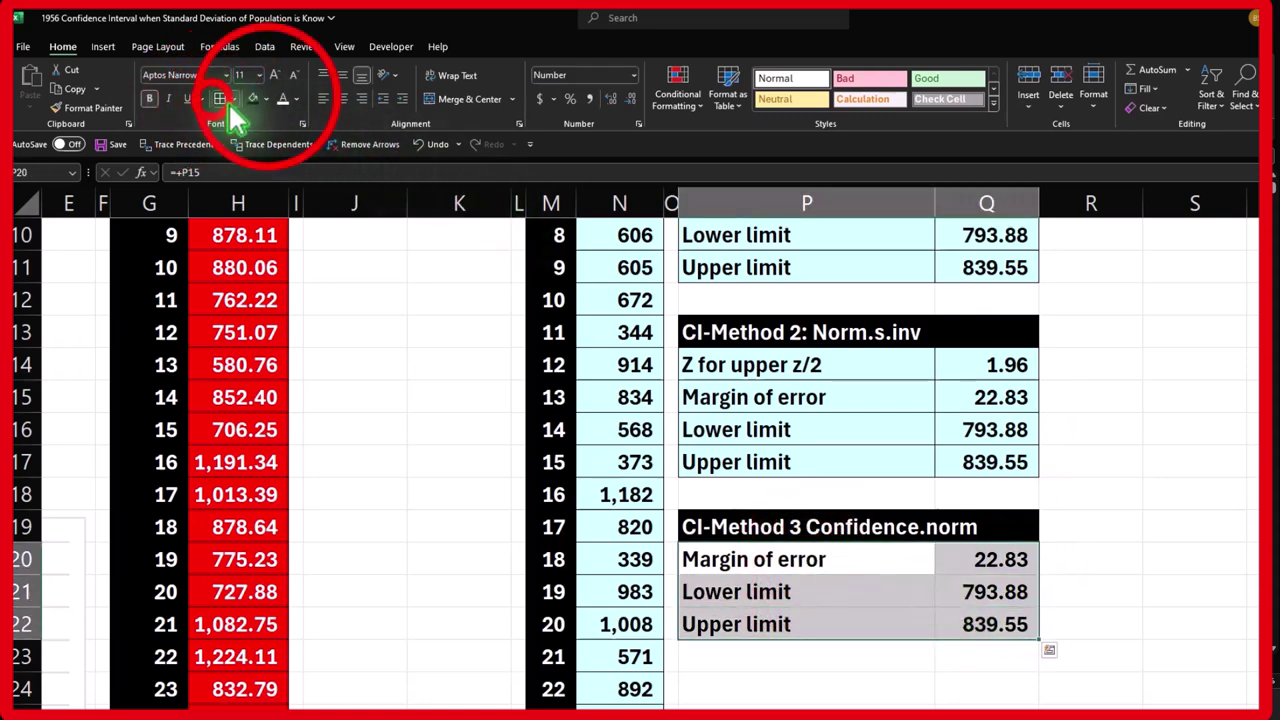
click(266, 99)
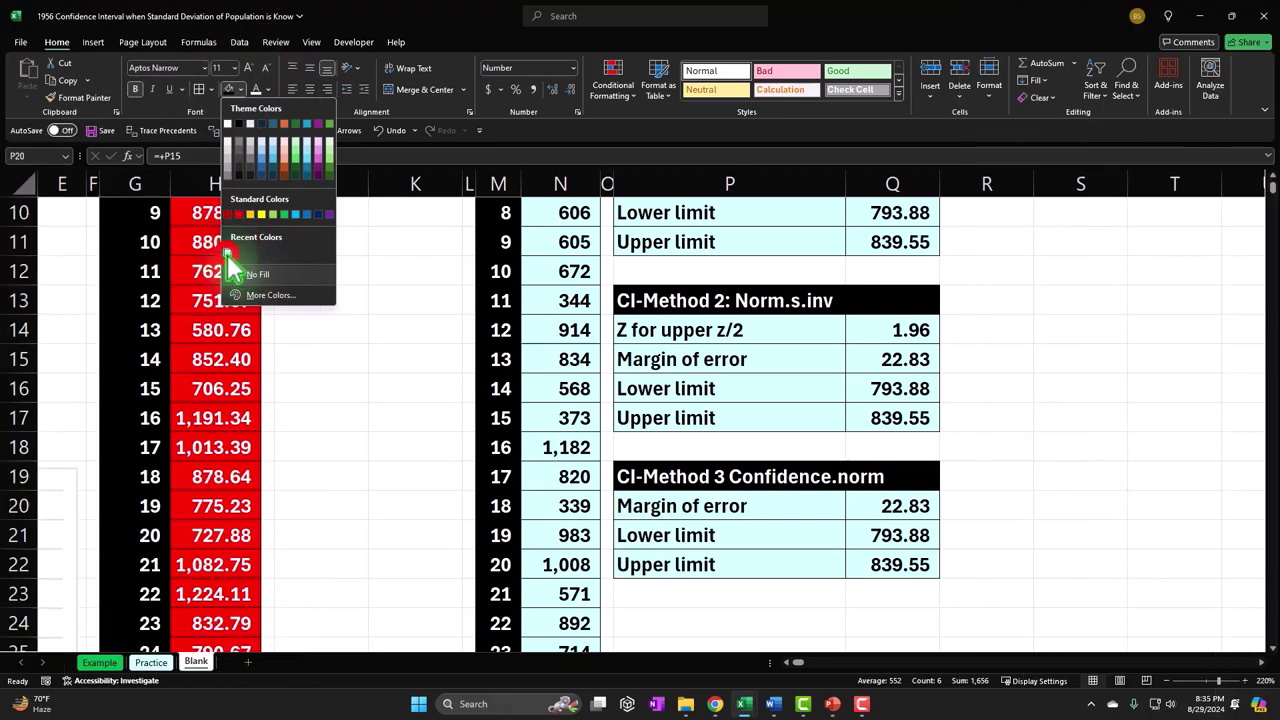
click(252, 281)
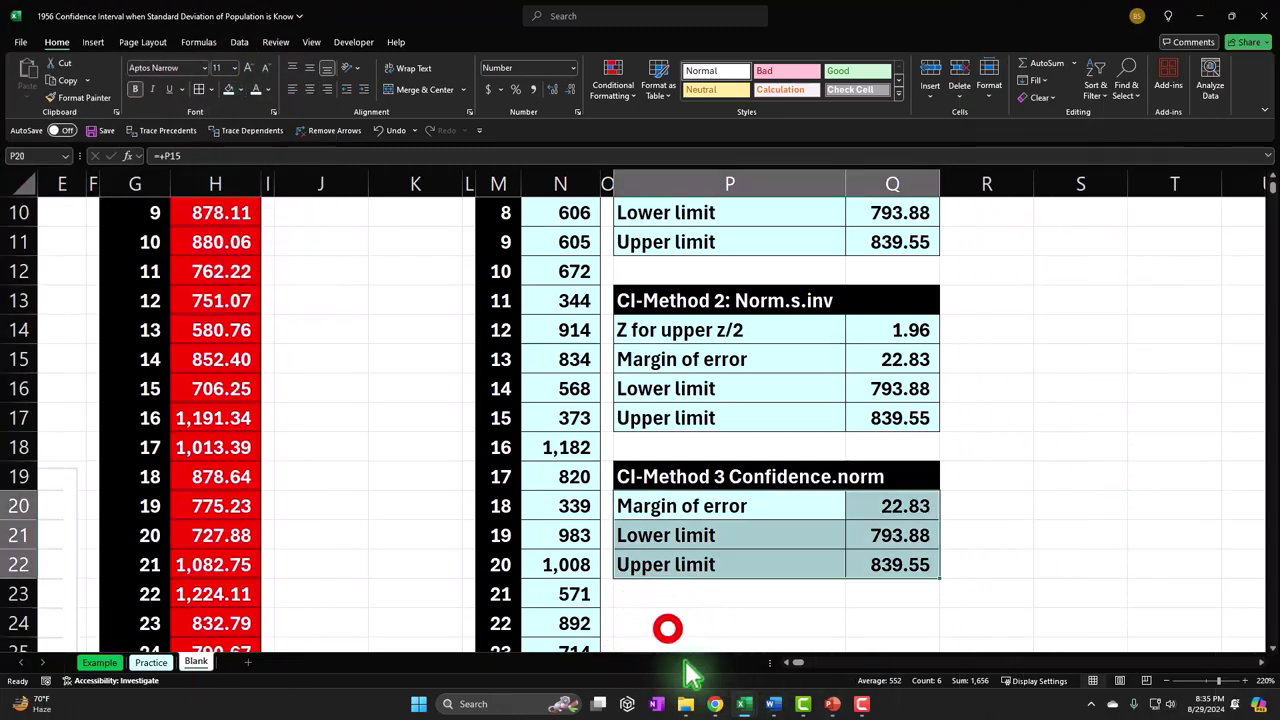
Enter the conclusion's first line "Therefor we are 95% sure that the" in P24.
click(668, 626)
text(The)
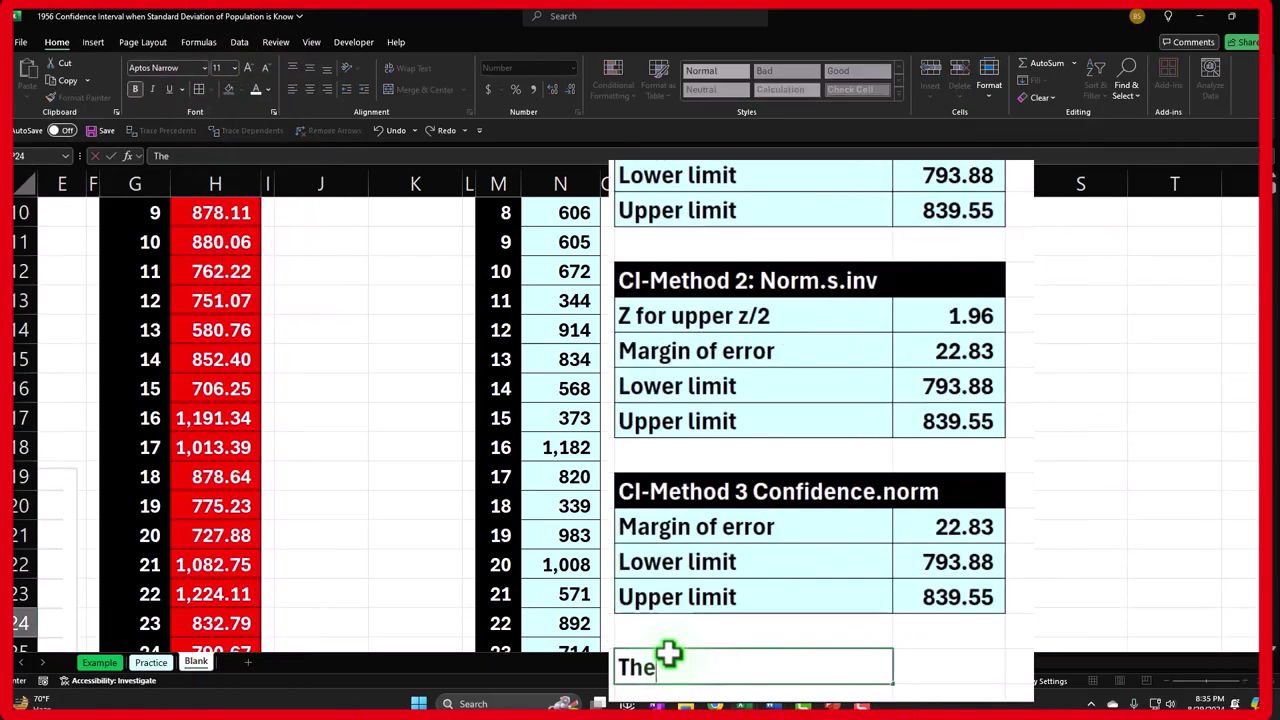
text(or)
text( wera)
key(BackSpace)
key(BackSpace)
text(are 95)
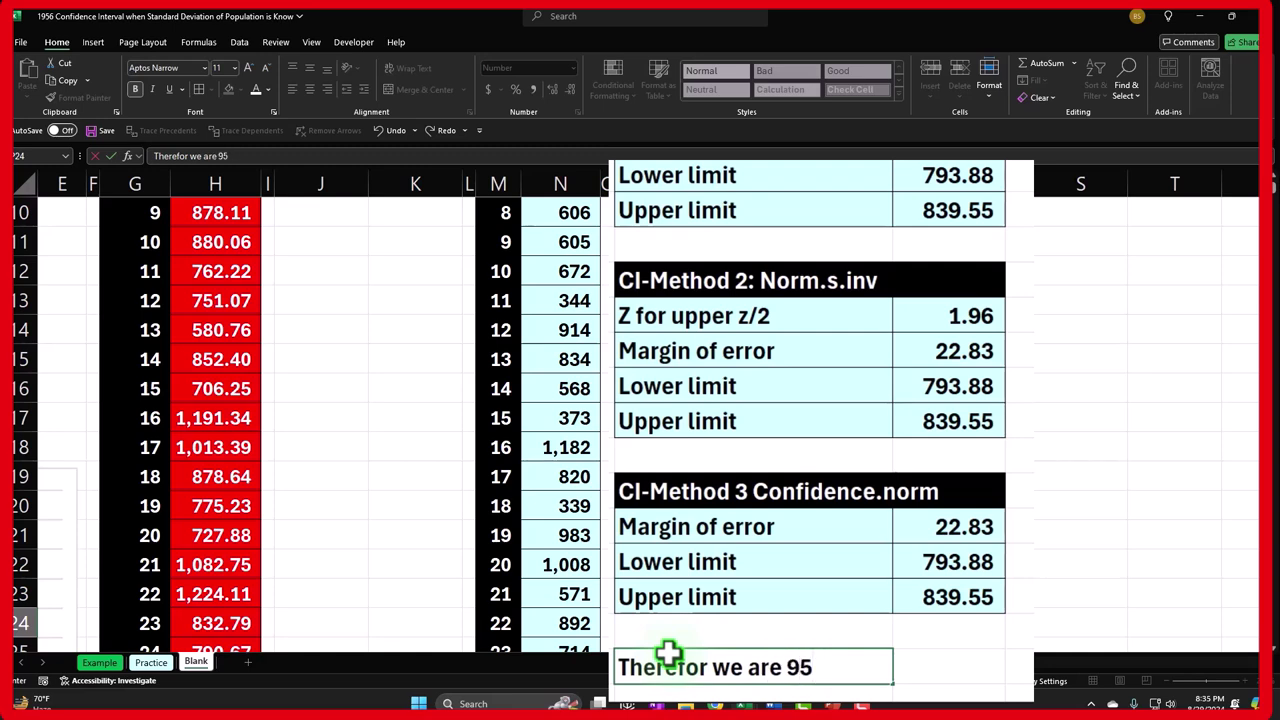
text(% )
text(sure taht)
key(BackSpace)
key(BackSpace)
key(BackSpace)
text(hat the)
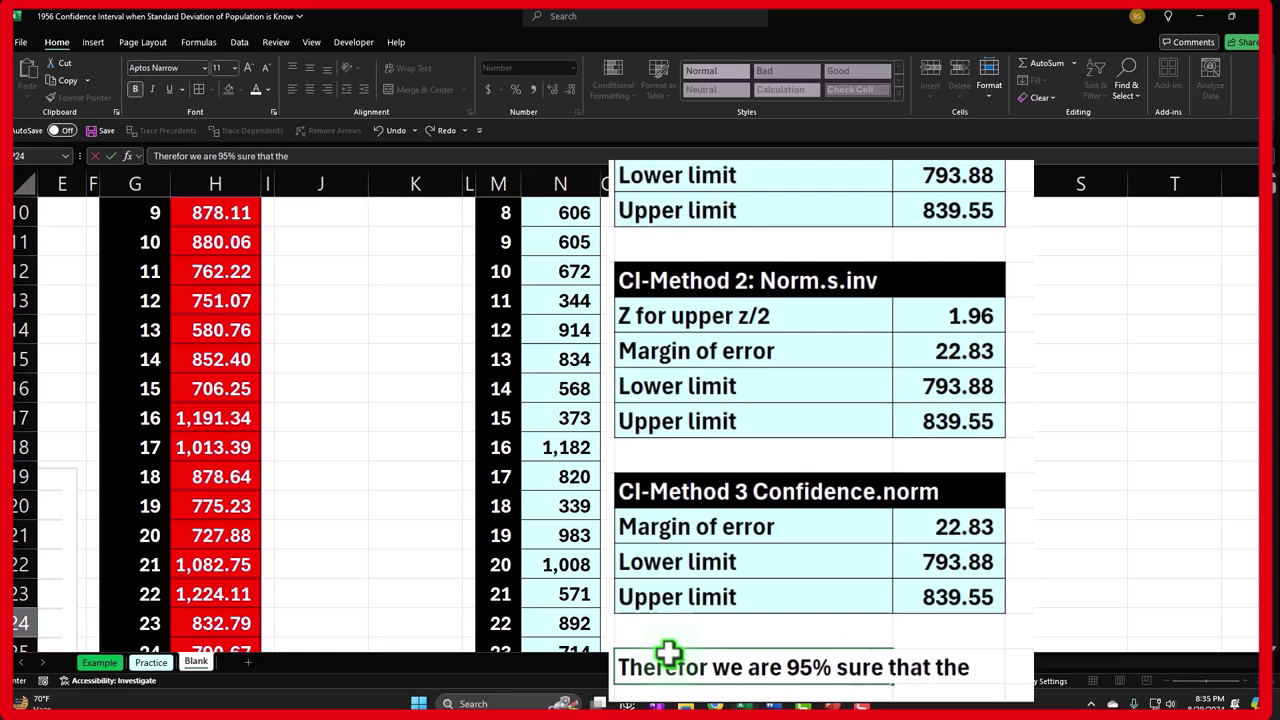
key(Return)
Continue the conclusion with "population mean will be within" in P25 and "this intertval" in P26.
text(popul)
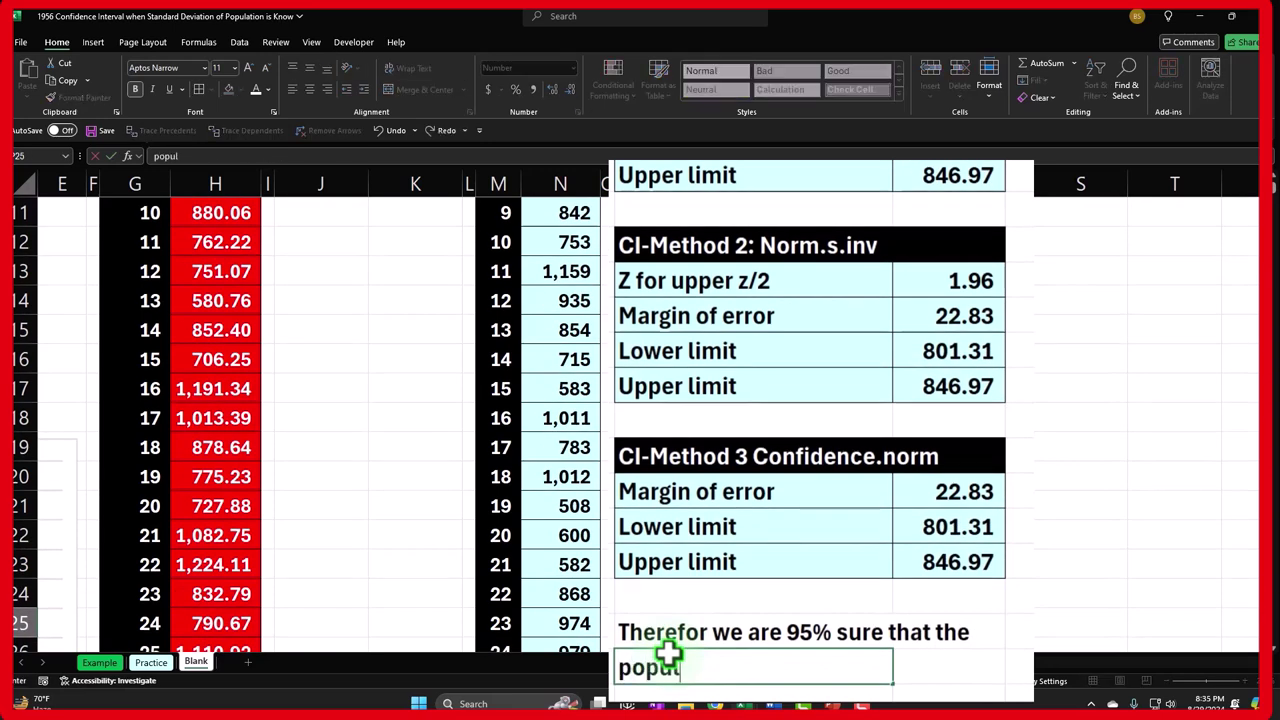
text(ation mean will be within)
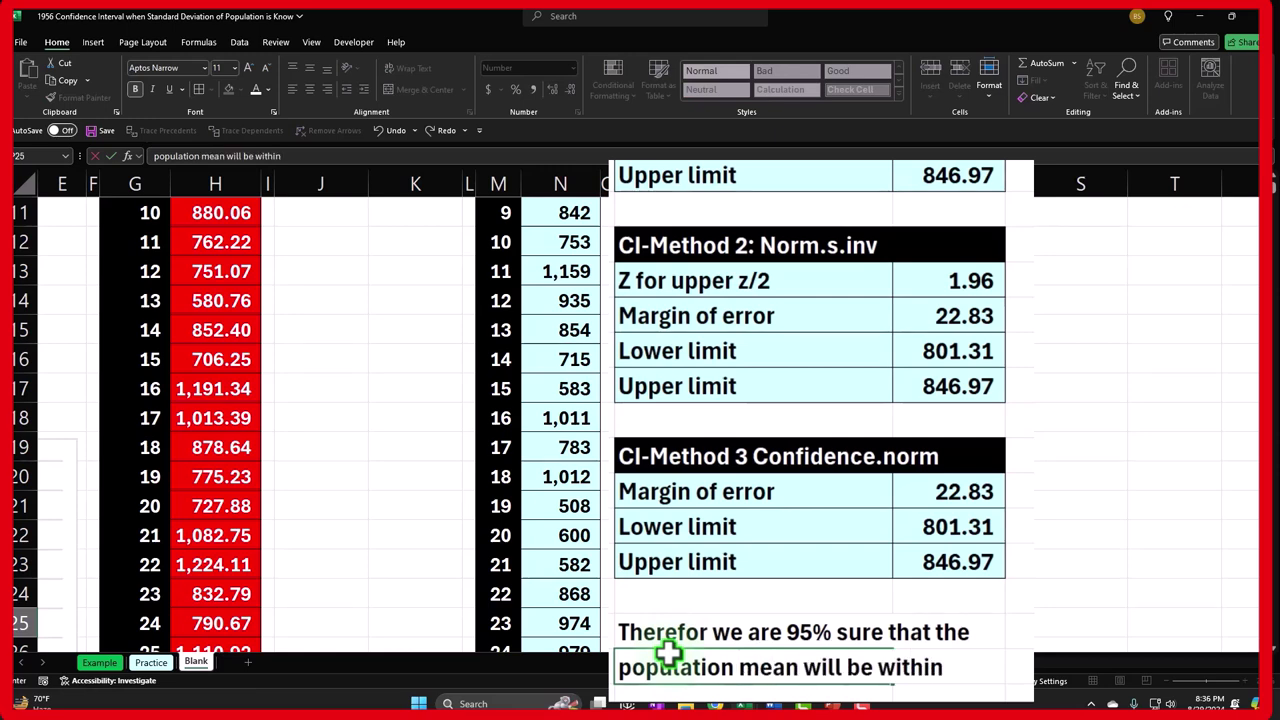
key(Return)
text(thi)
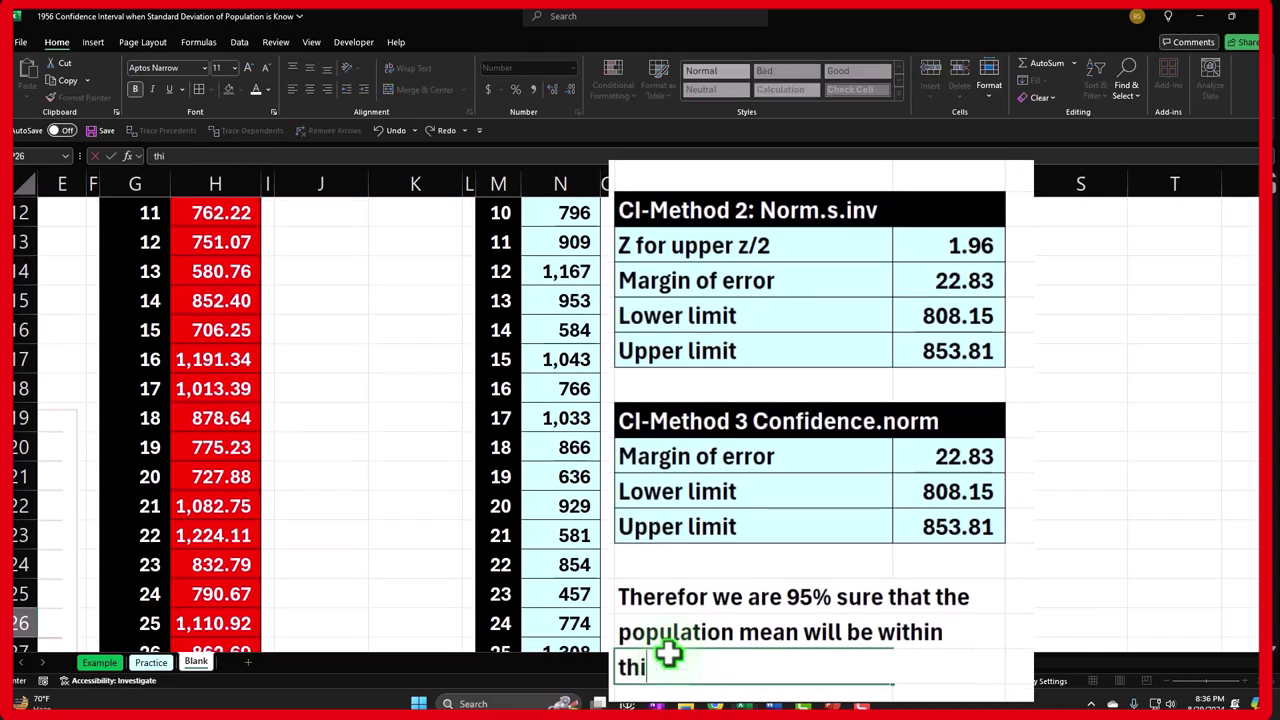
text(s inter)
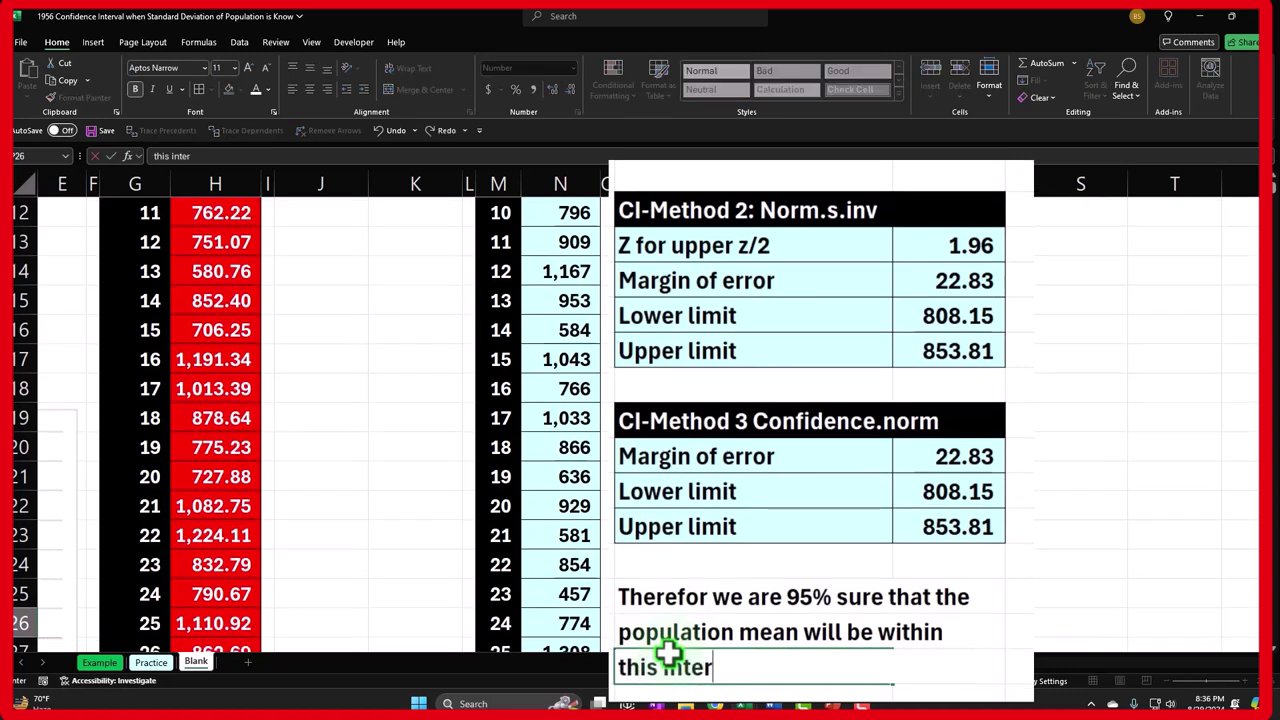
text(tval)
key(Return)
Link Q26 beside the conclusion to the Method 3 lower limit in Q21.
key(Right)
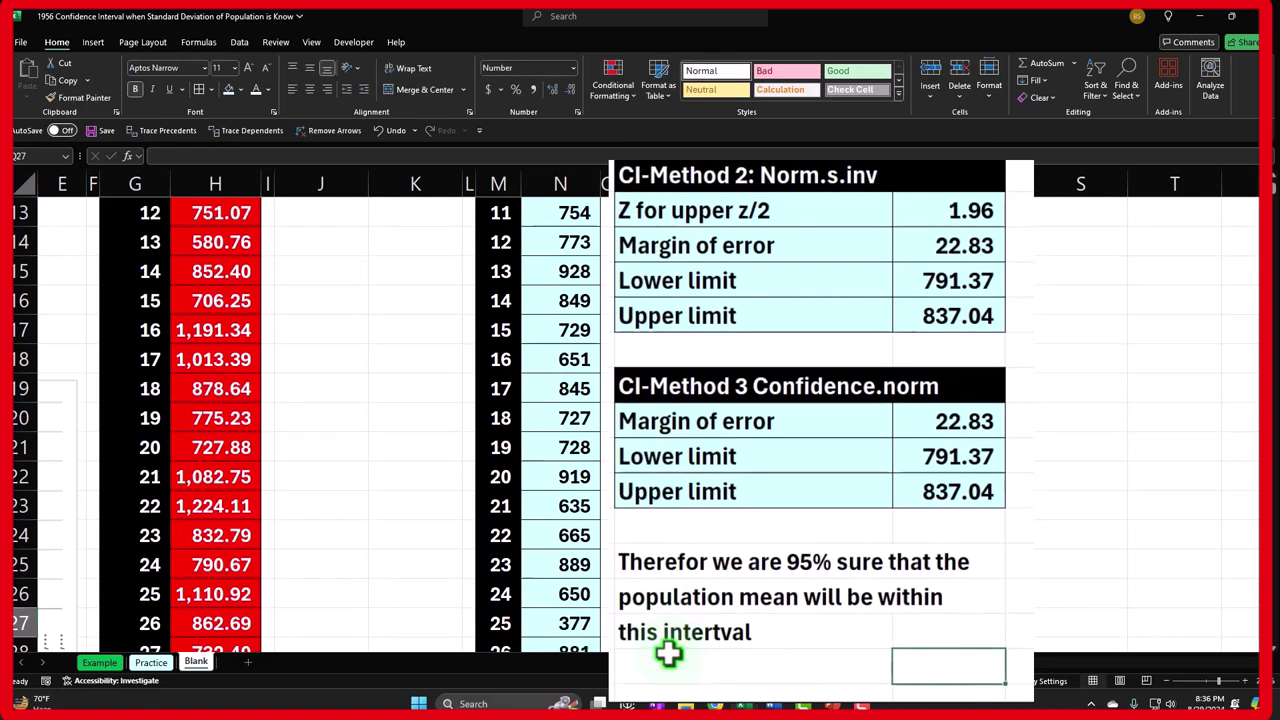
key(Up)
text(+)
key(Up)
key(Up)
key(Up)
key(Up)
key(Up)
key(Return)
Link Q27 below it to the Method 3 upper limit in Q22.
text(+)
key(Up)
key(Up)
key(Up)
key(Up)
key(Up)
key(Return)
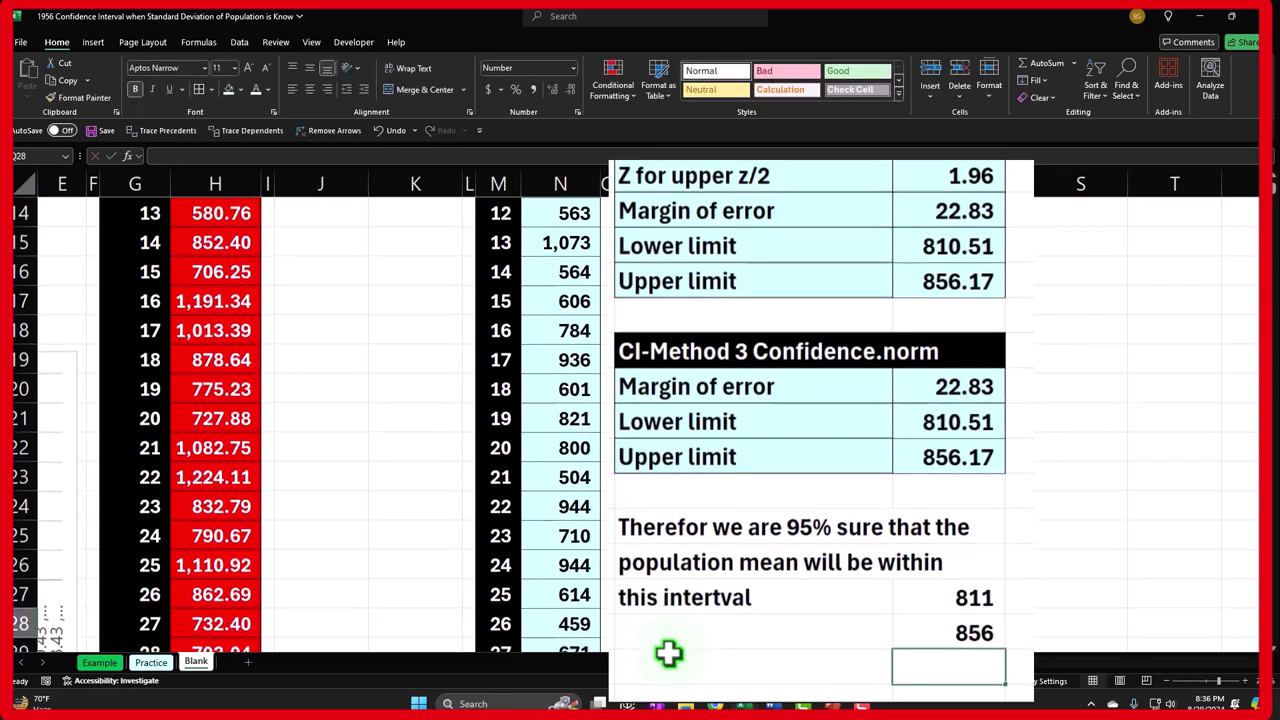
Show the conclusion's interval limits in Q26:Q27 with two decimal places.
key(Up)
key(shift+Up)
click(556, 89)
click(556, 89)
Give the conclusion block P24:Q27 borders and the recently used light blue fill.
drag(716, 493, 884, 592)
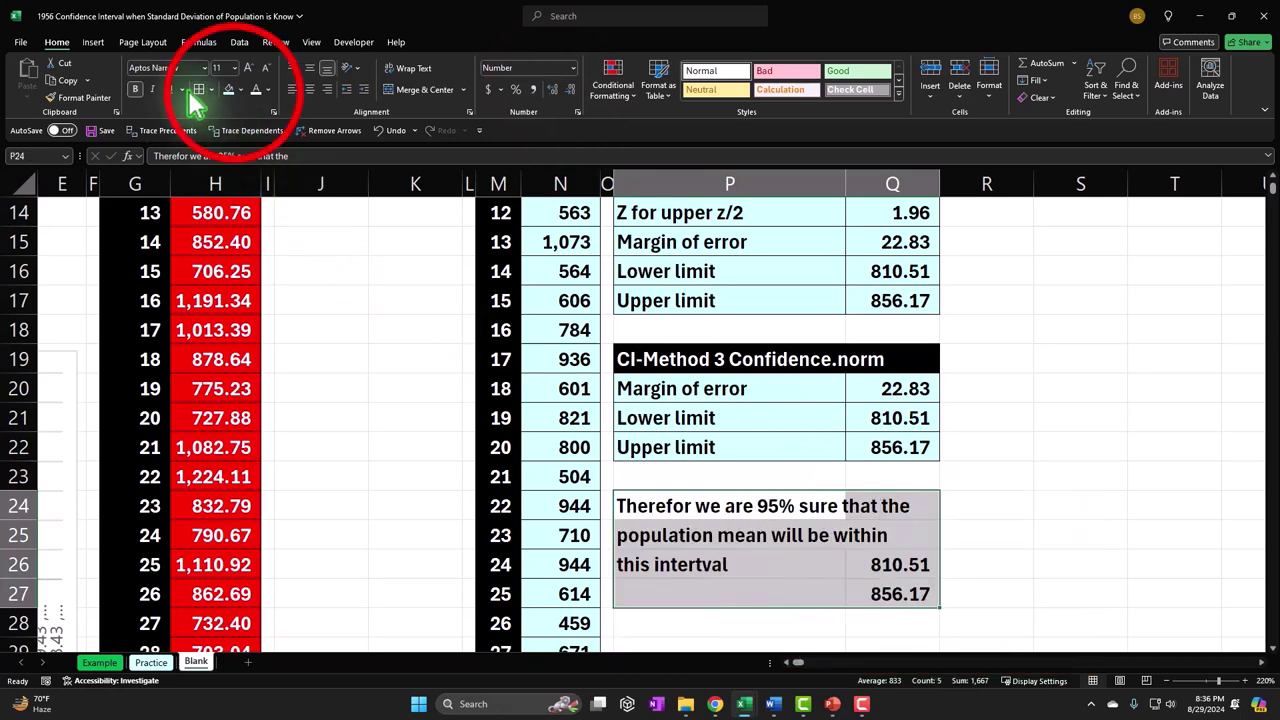
click(303, 120)
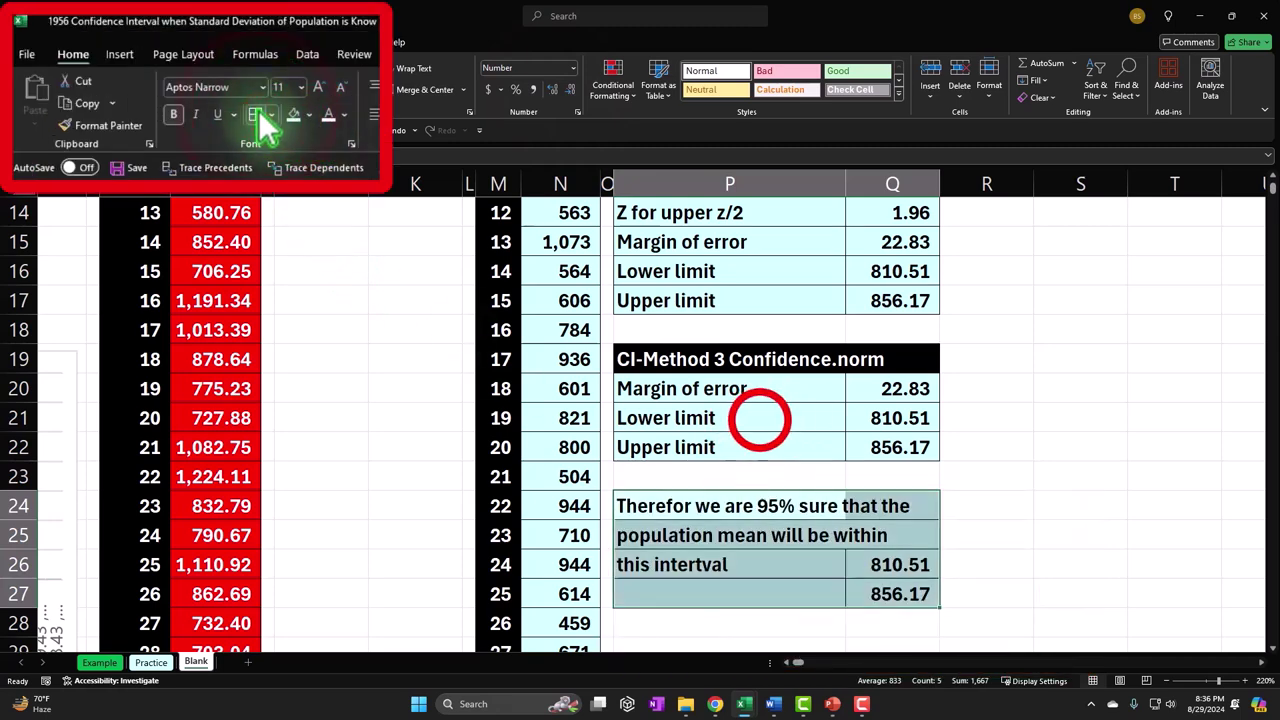
click(757, 418)
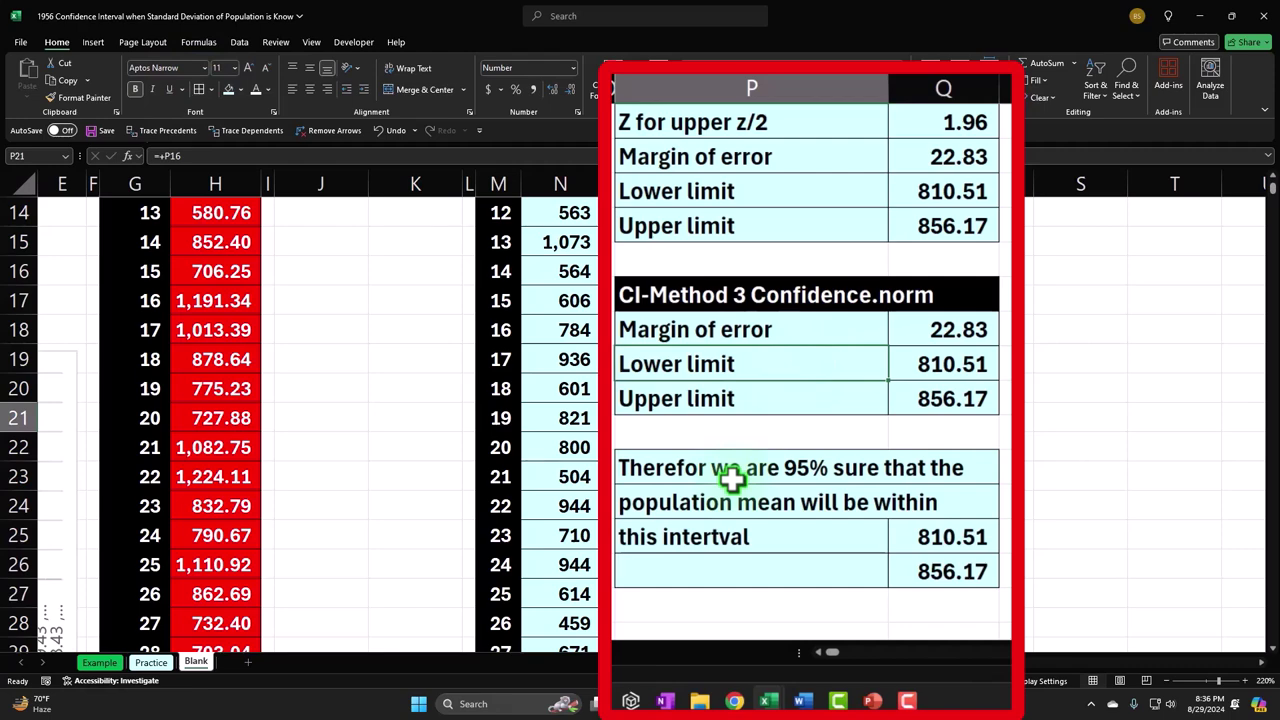
Review the population mean, sample inputs, three methods' limits and conclusion on the Blank sheet, and the bell curve chart on the Example sheet.
scroll(731, 477, up, 5)
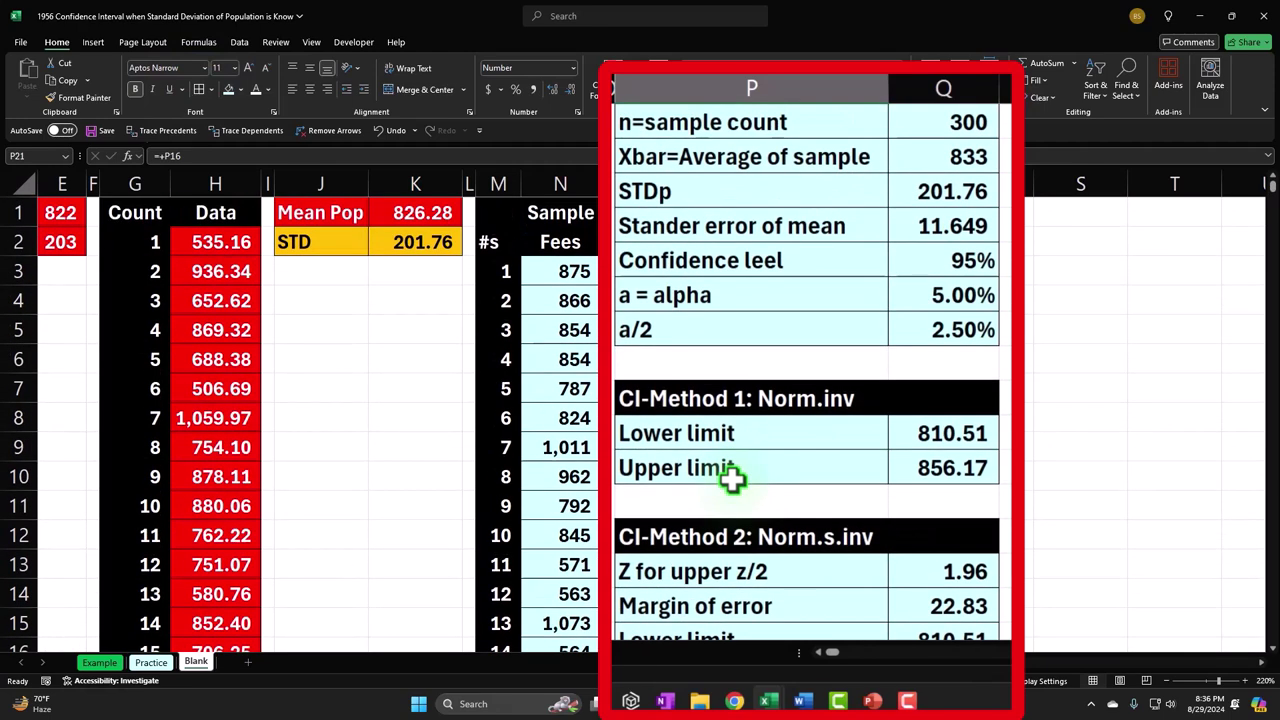
scroll(731, 477, down, 6)
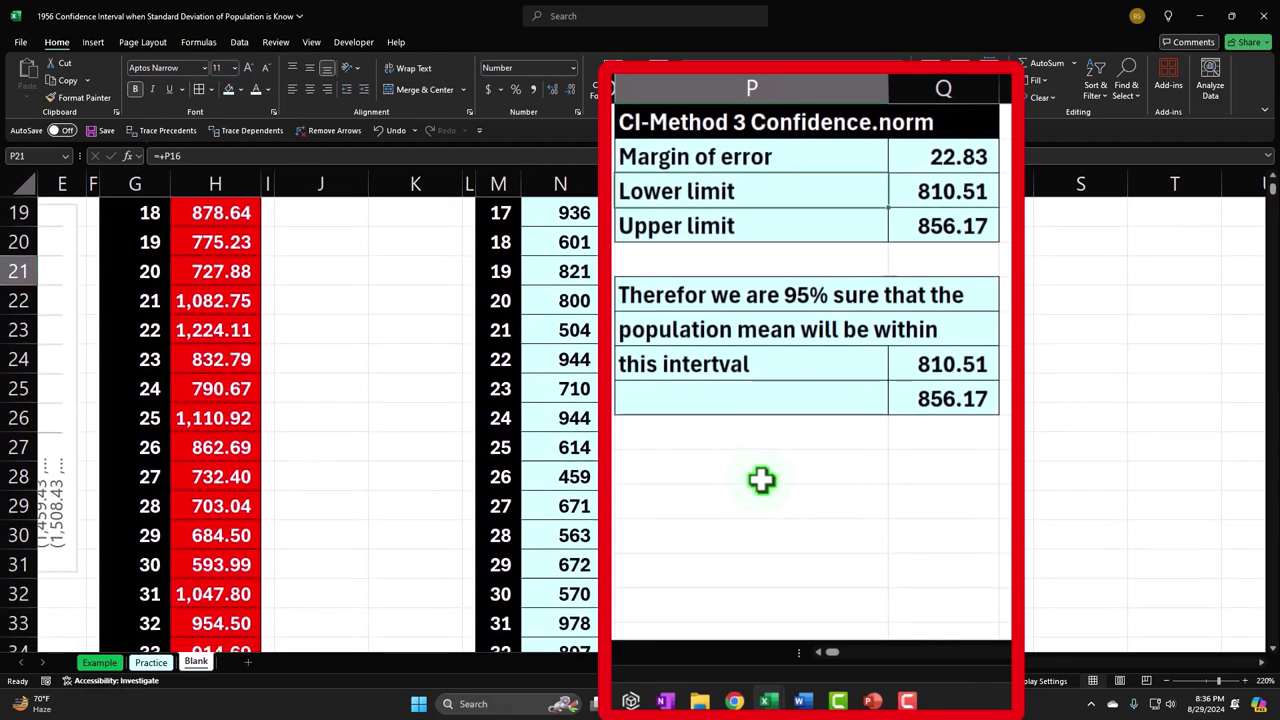
click(100, 662)
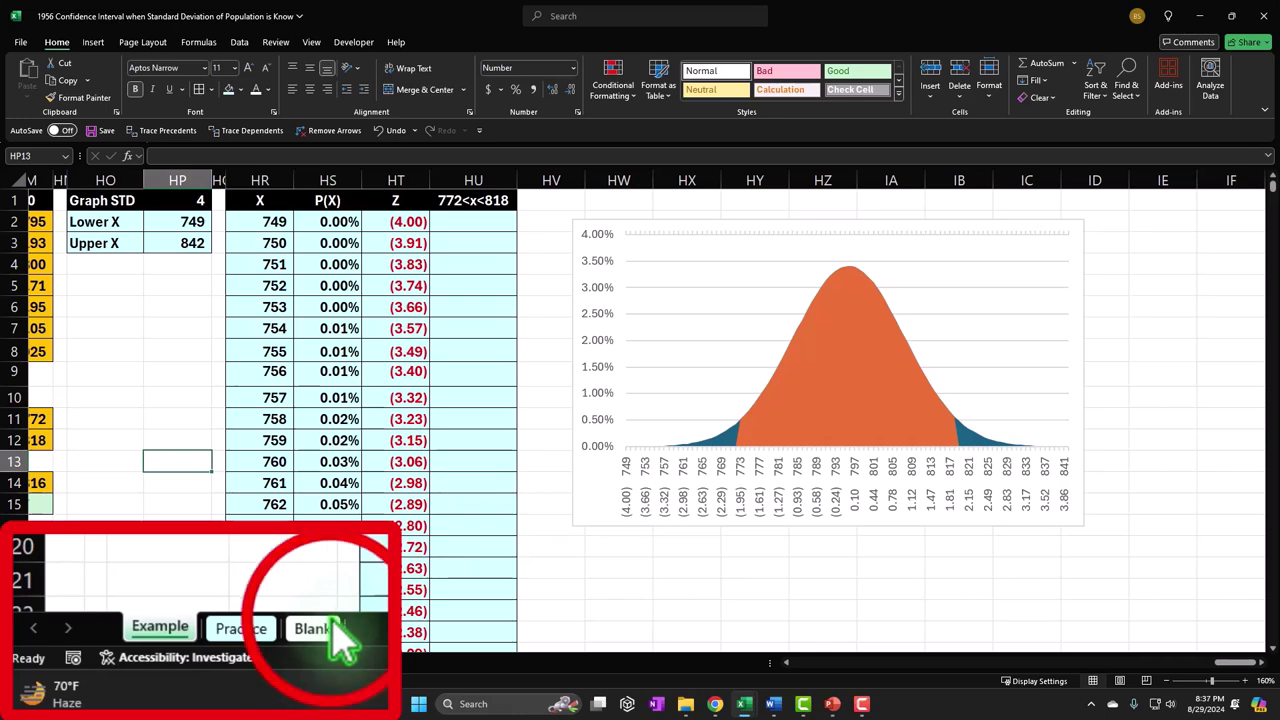
click(196, 662)
click(767, 550)
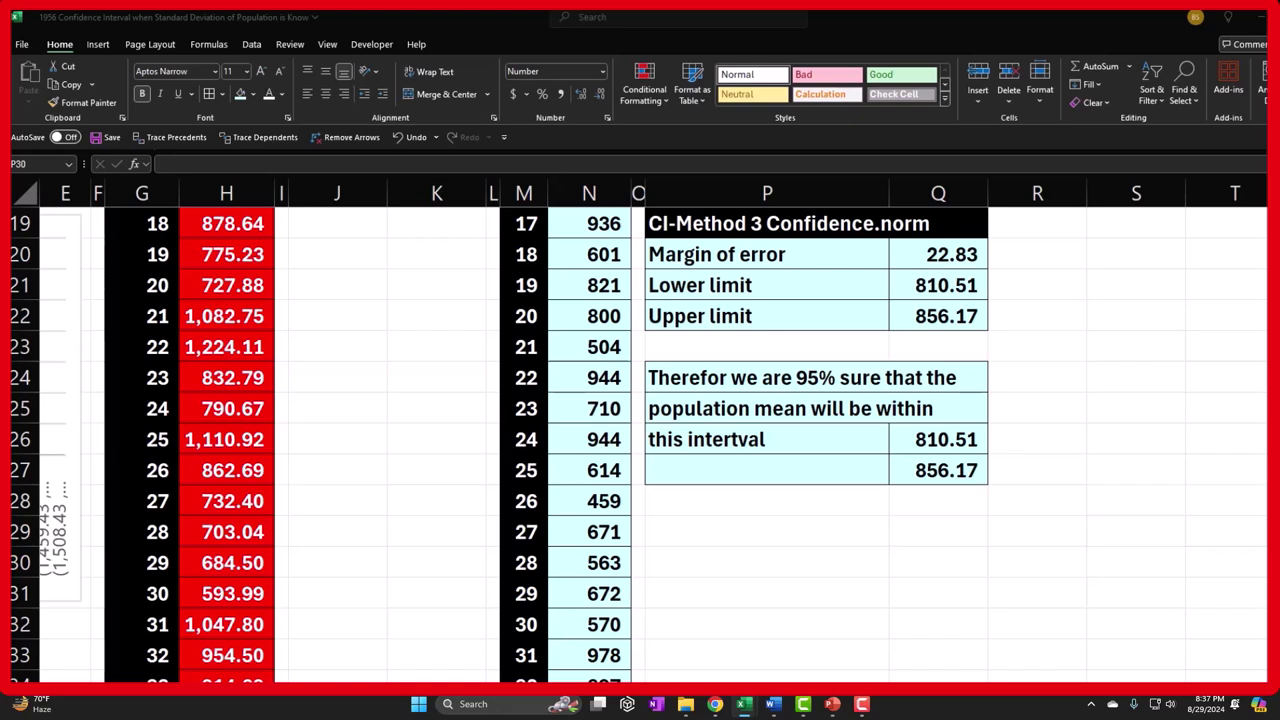
click(812, 412)
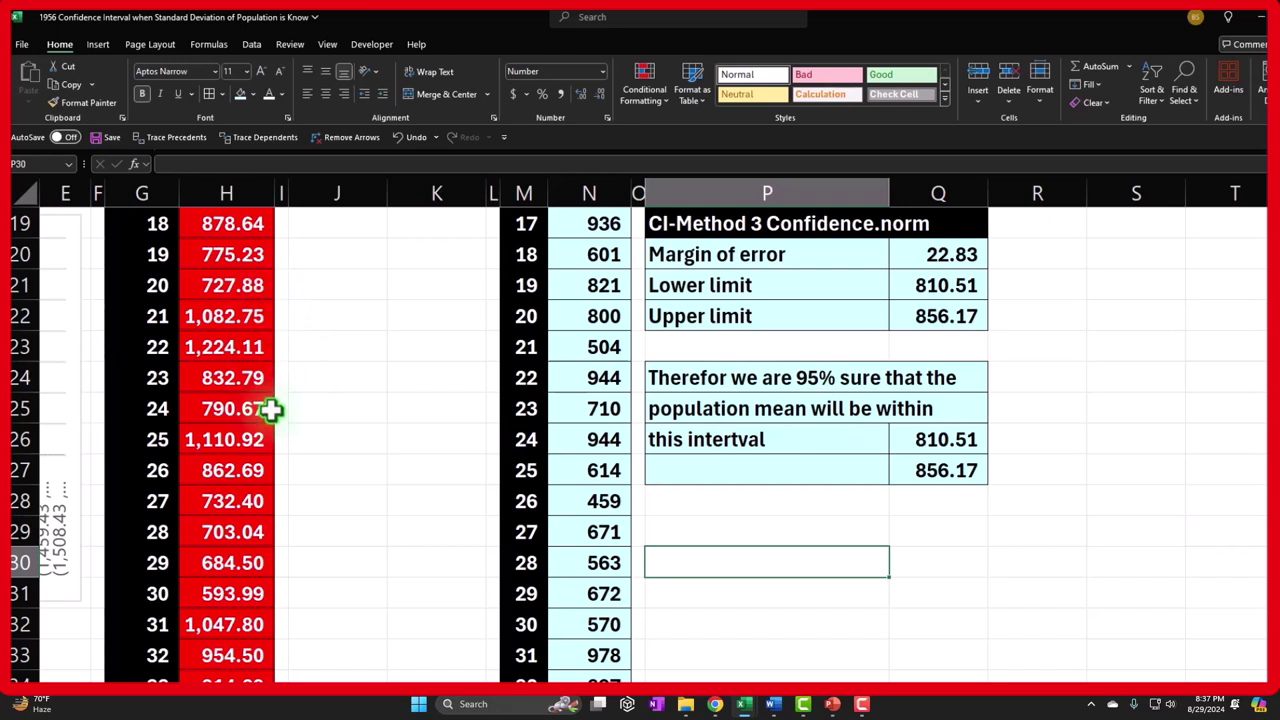
click(920, 489)
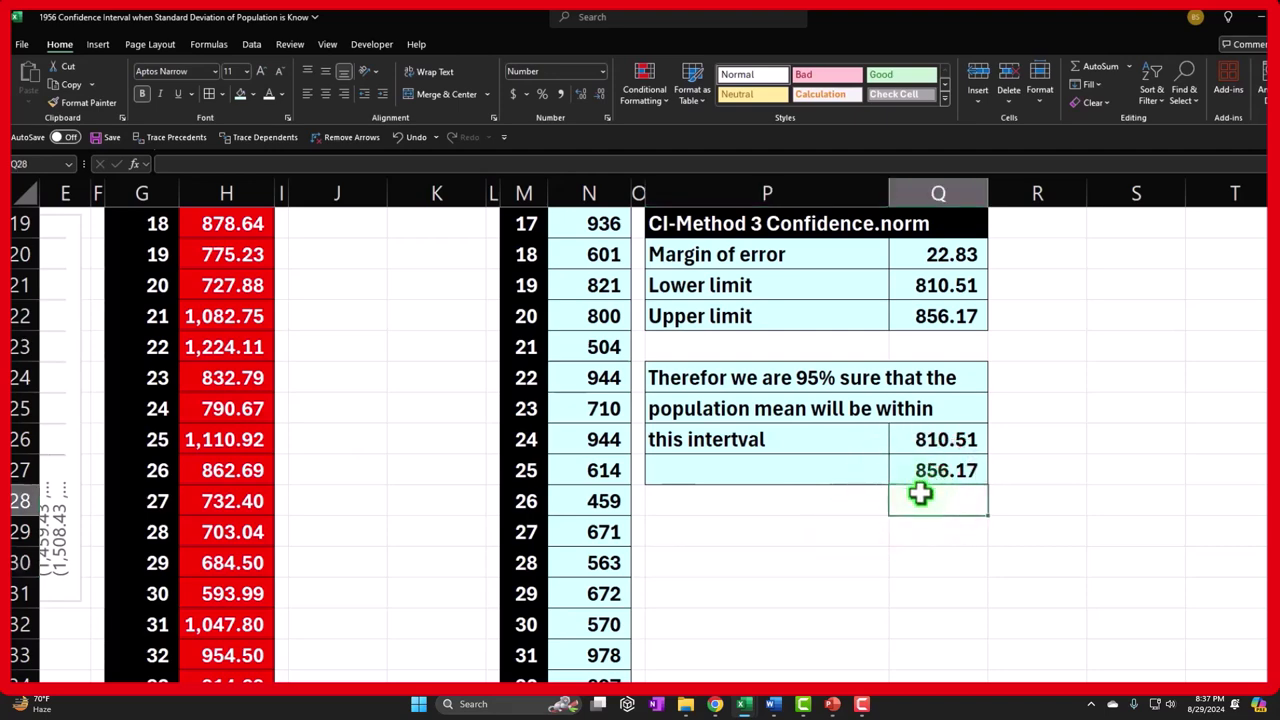
scroll(920, 492, up, 6)
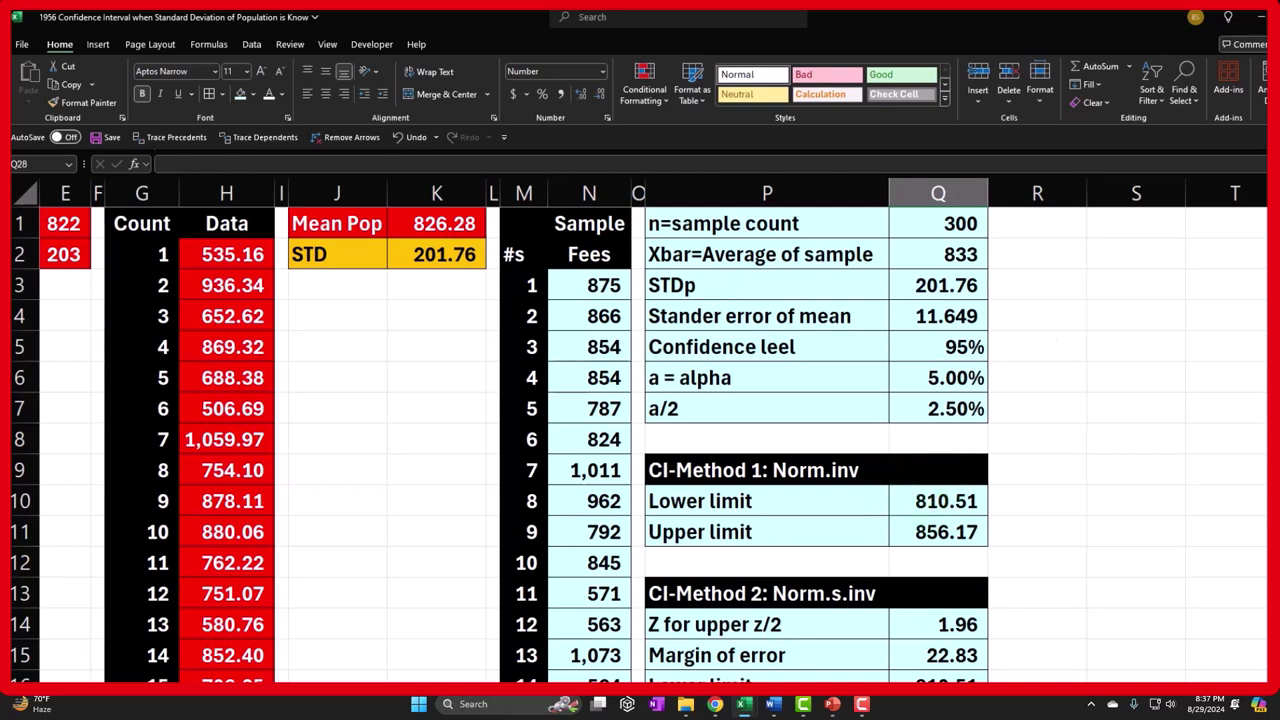
click(1015, 400)
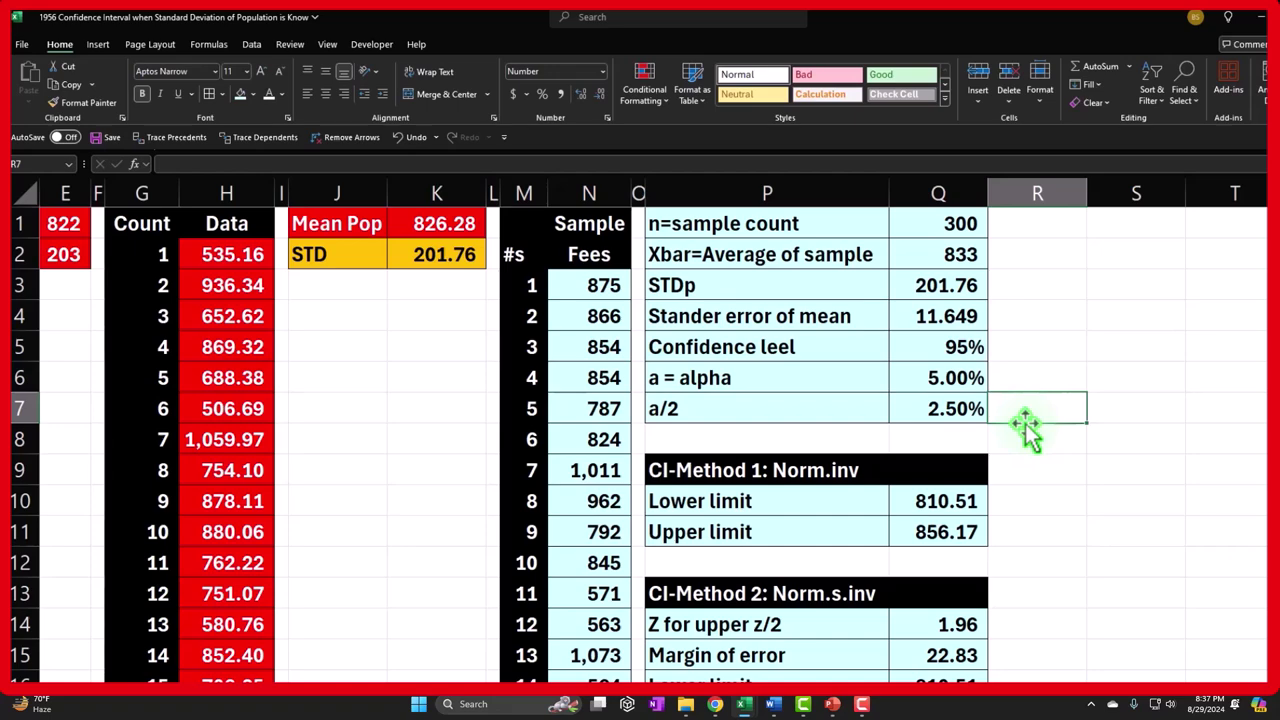
scroll(1027, 425, down, 4)
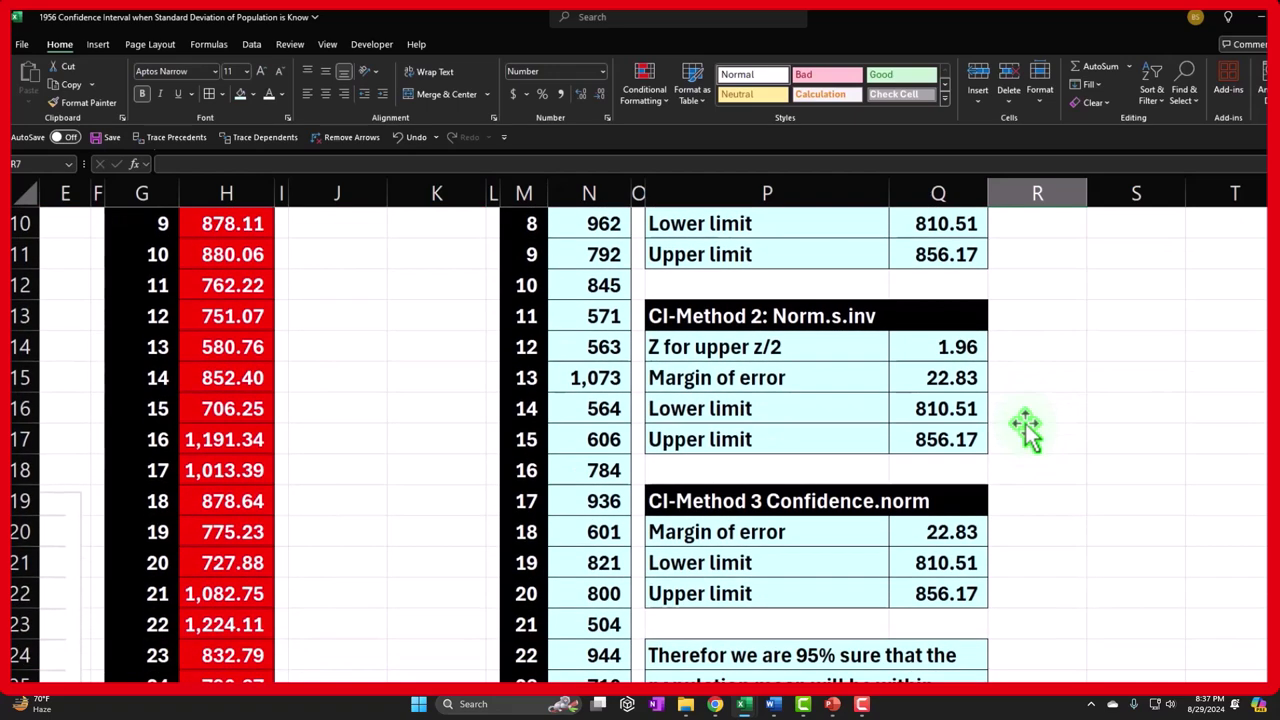
scroll(1024, 424, up, 4)
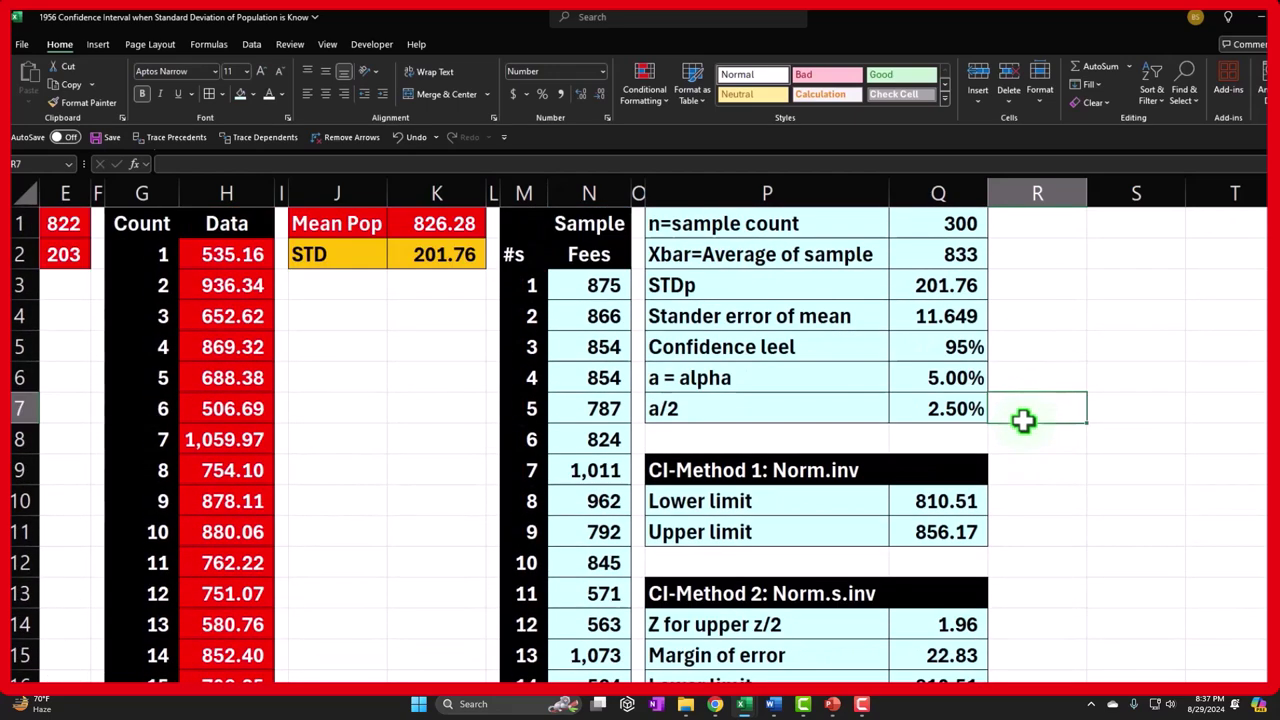
click(1022, 367)
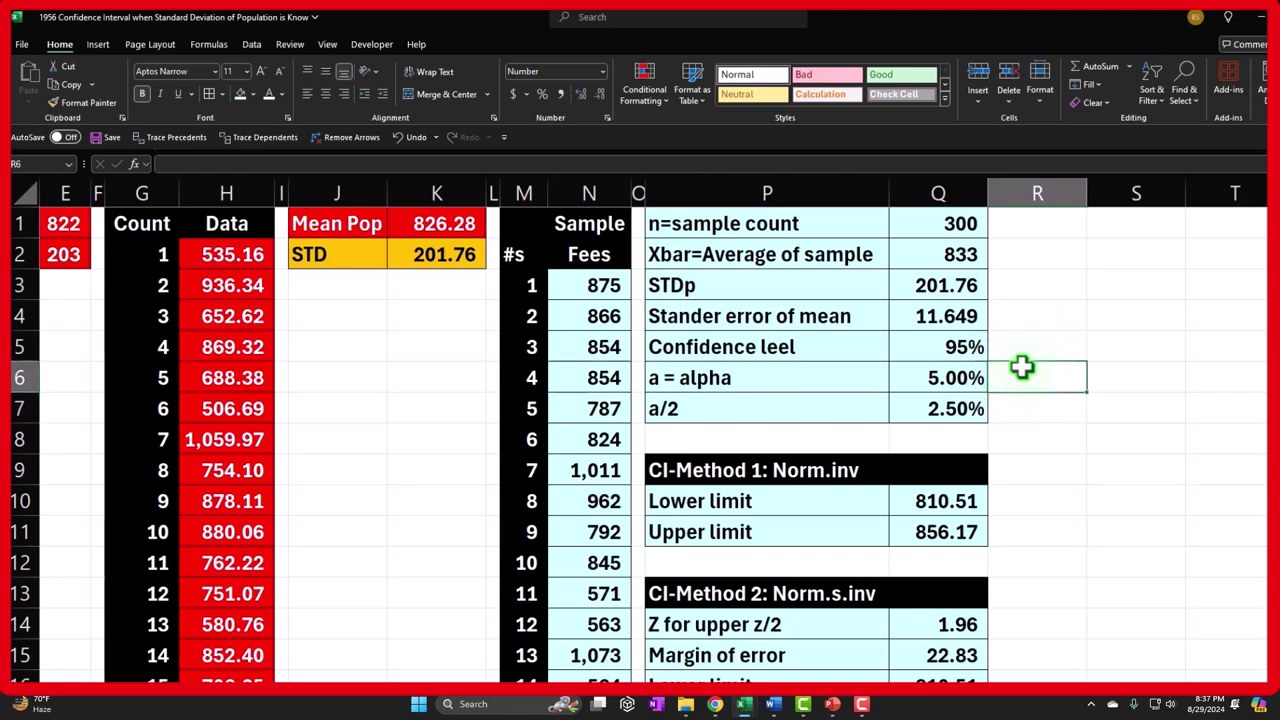